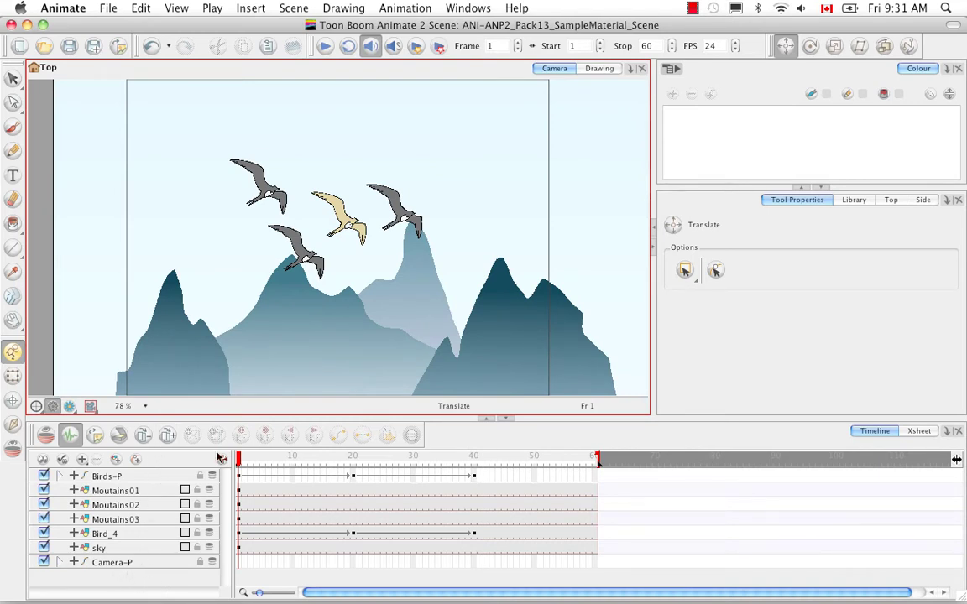
Play the whole scene, and scrub back to frame 1 with the Bird_4 layer hidden
left_click(320, 63)
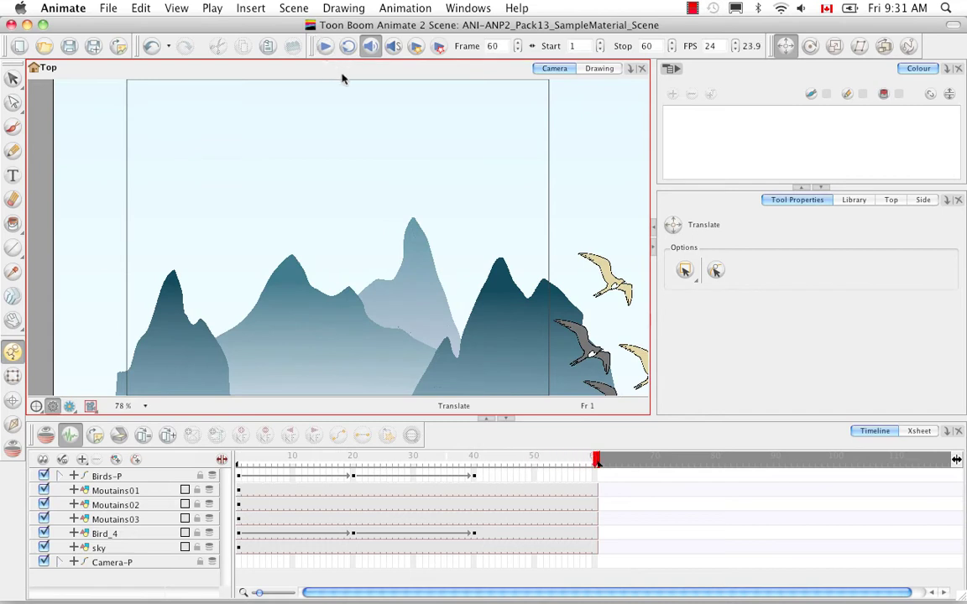
left_click(44, 533)
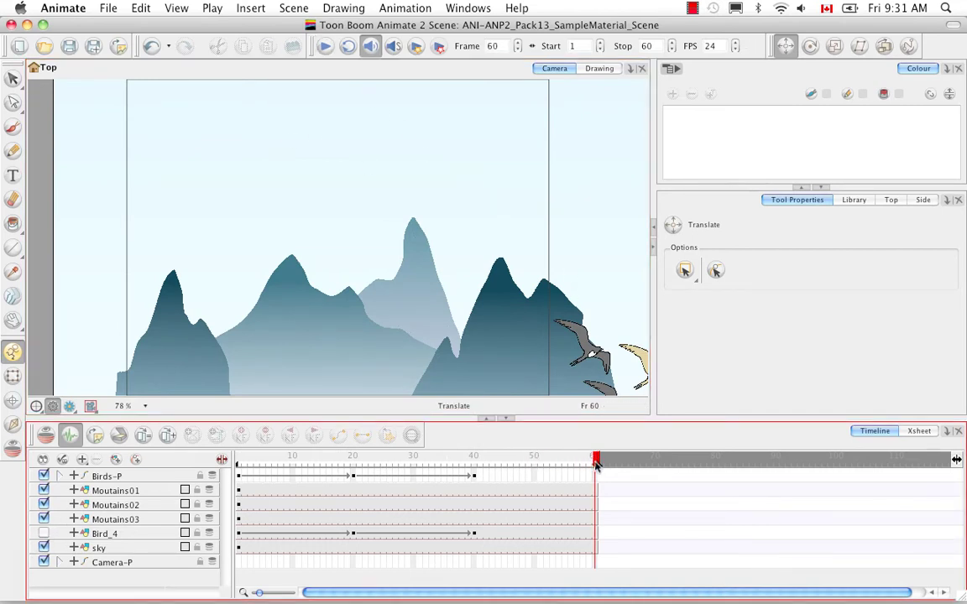
left_click_drag(591, 457, 199, 466)
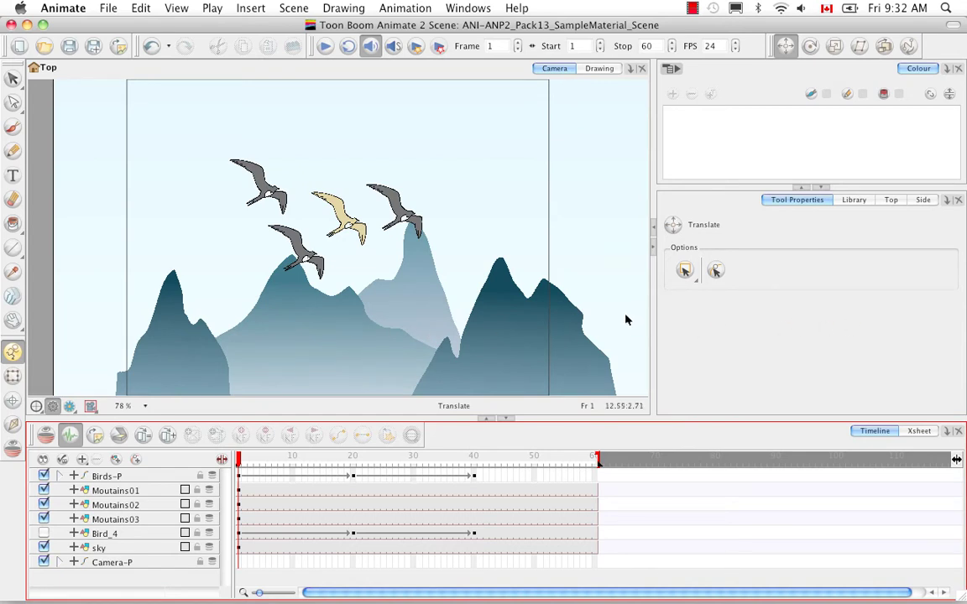
Show Bird_4 in place of the Birds-P peg and scrub through its animation, returning to frame 1
left_click(44, 476)
left_click(44, 533)
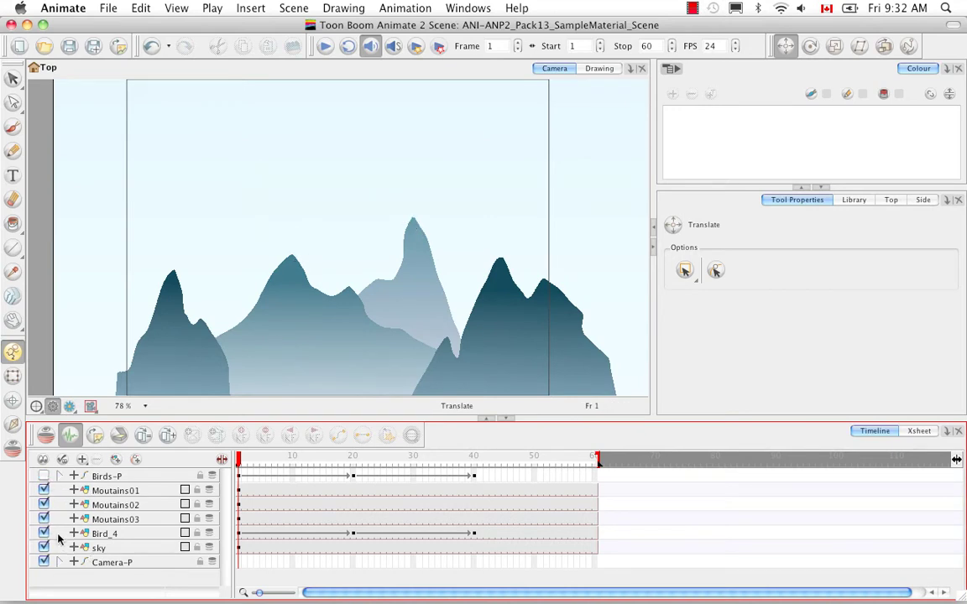
left_click_drag(239, 460, 317, 466)
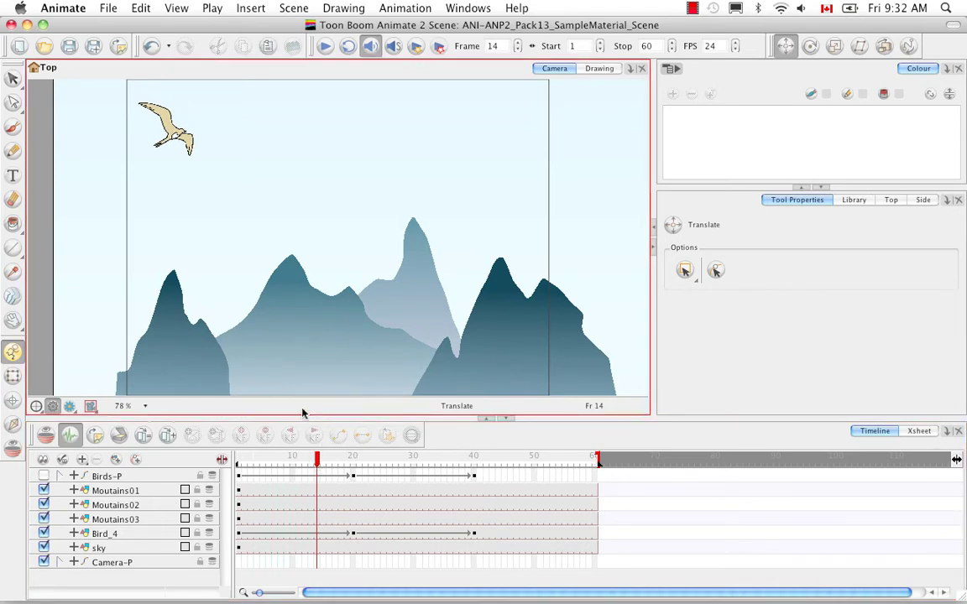
key("1")
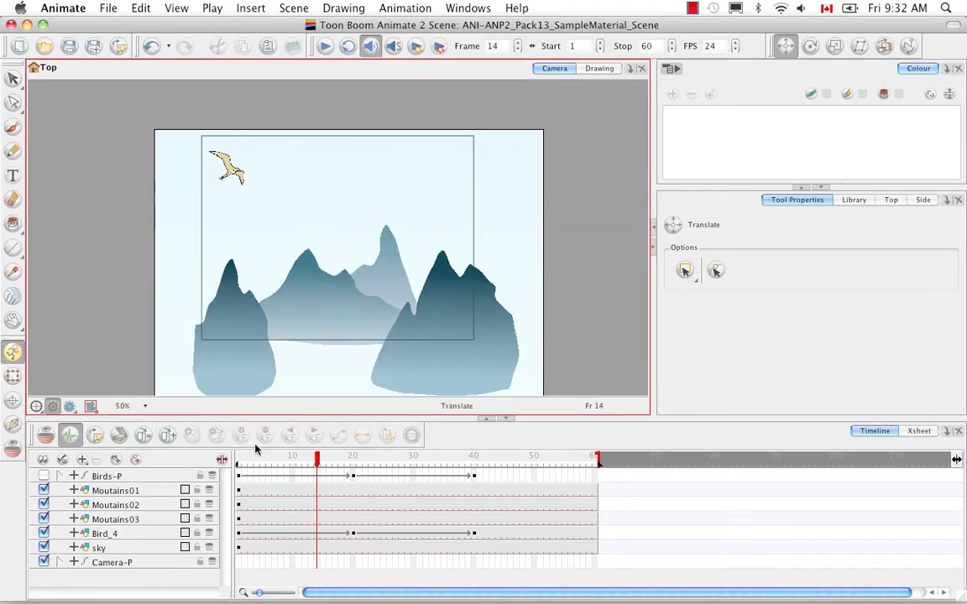
left_click_drag(239, 460, 228, 493)
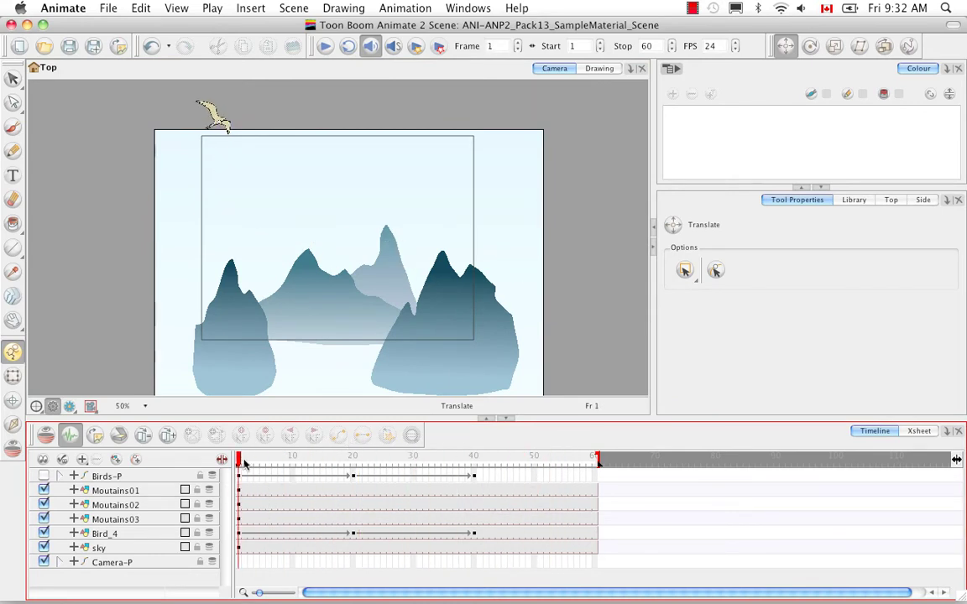
Show Birds-P in place of Bird_4 and briefly expand the peg to view its child layers
left_click(44, 534)
left_click(44, 476)
left_click(73, 476)
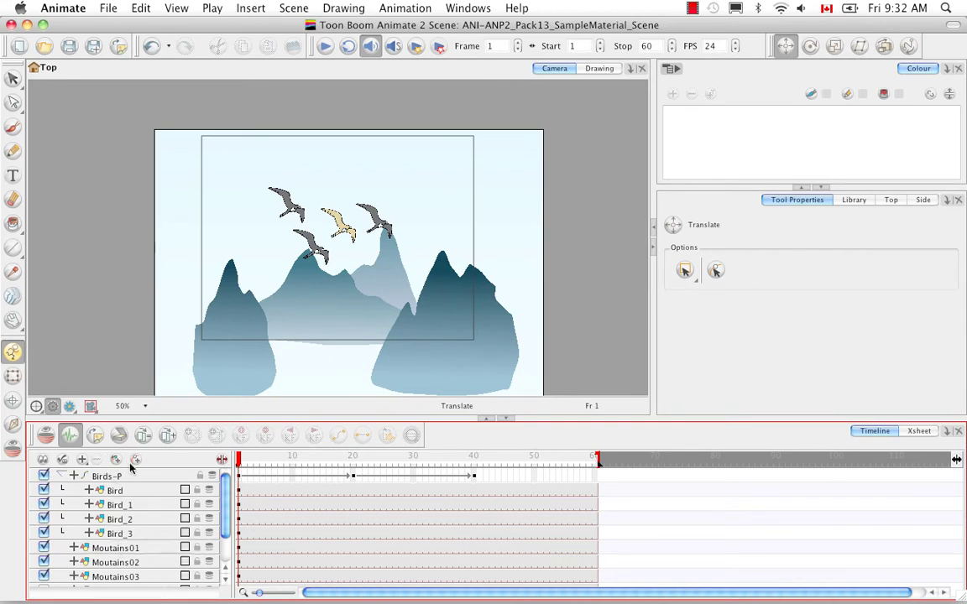
left_click(68, 476)
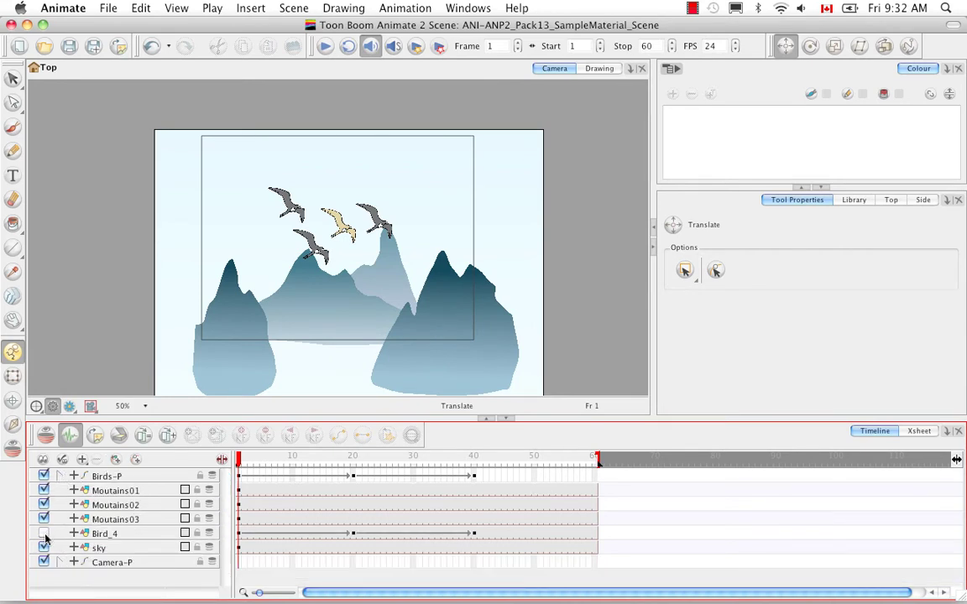
Show Bird_4 and hide the Birds-P peg, toggling its child layer Bird on and off before collapsing the peg
left_click(44, 534)
left_click(43, 476)
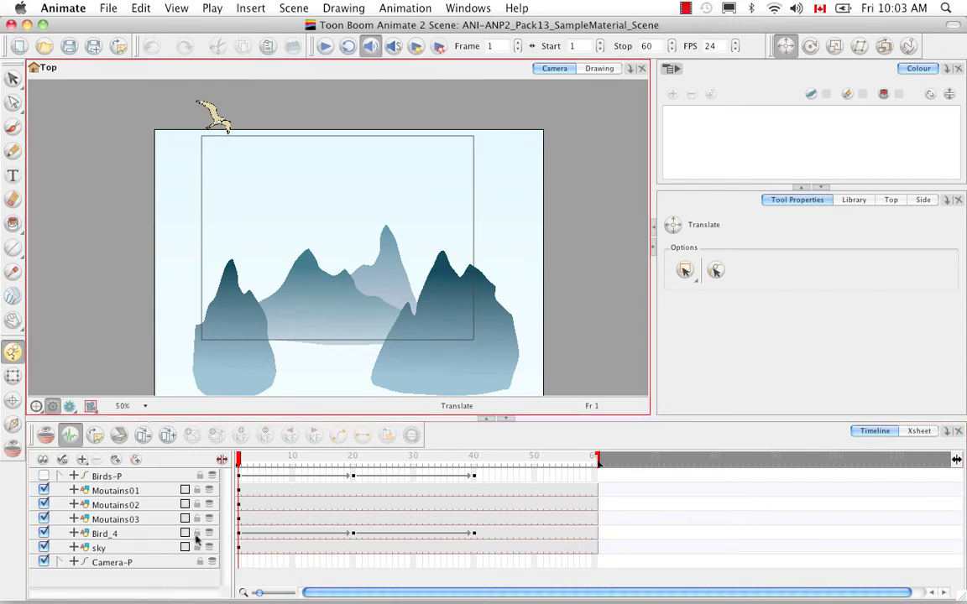
left_click(62, 476)
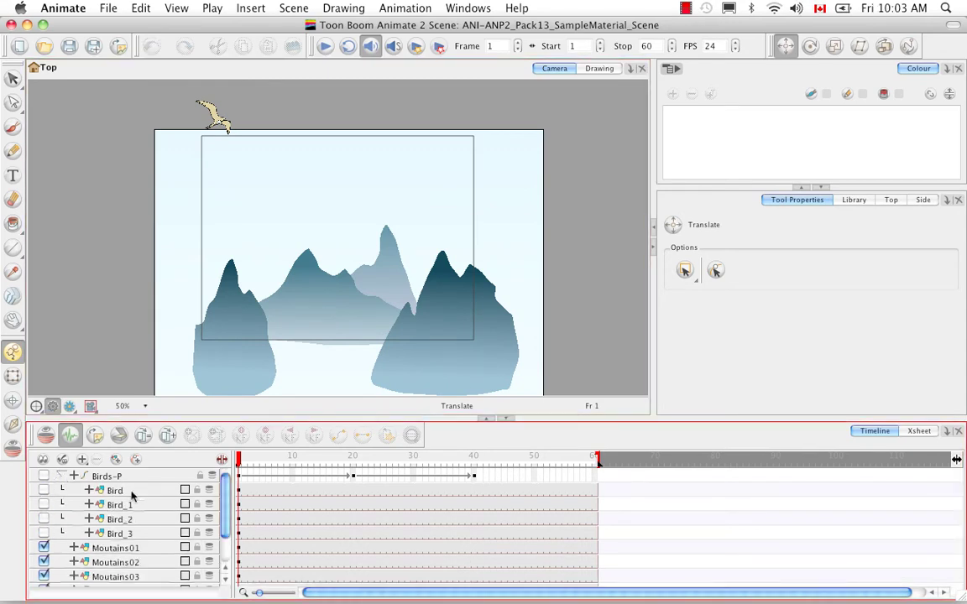
left_click(43, 490)
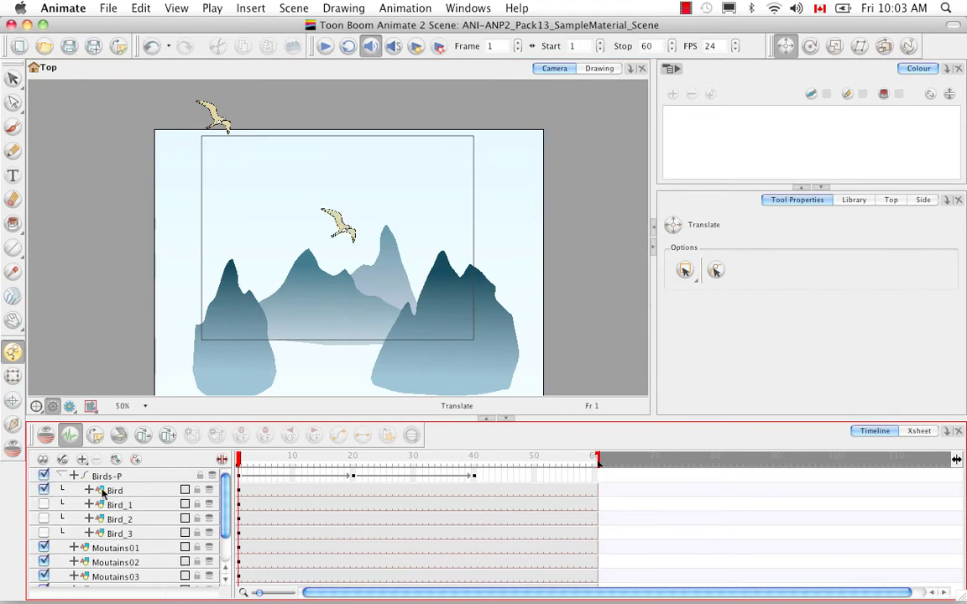
left_click(43, 490)
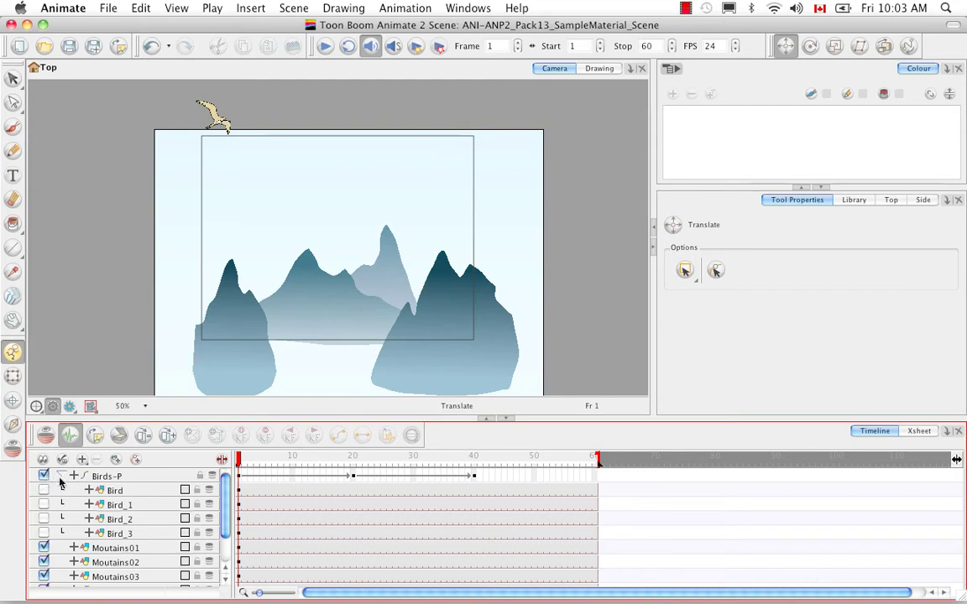
left_click(44, 476)
left_click(61, 476)
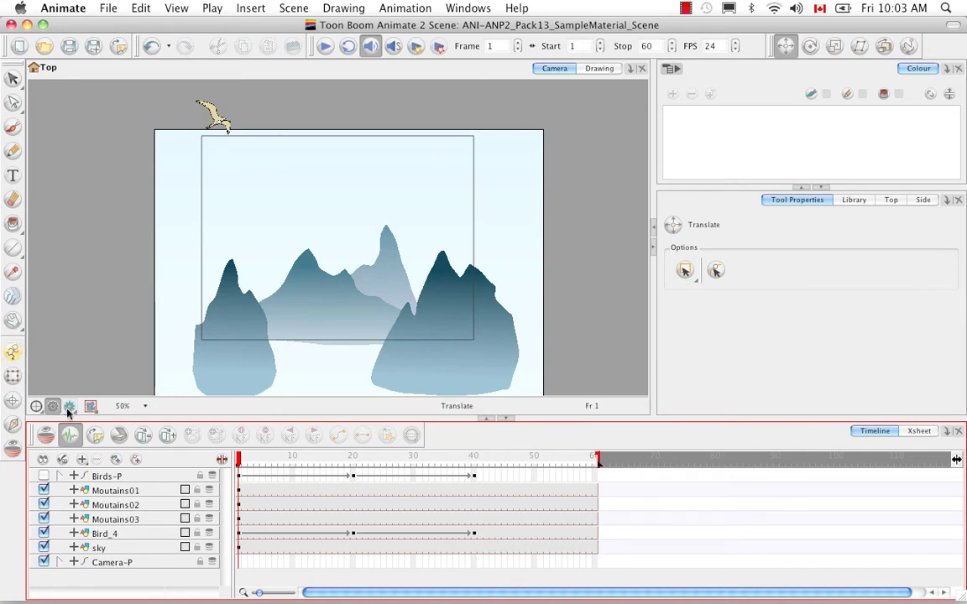
Show the Timeline's data view, expand the parameters of Birds-P and examine its position keyframes at frame 20
left_click(13, 352)
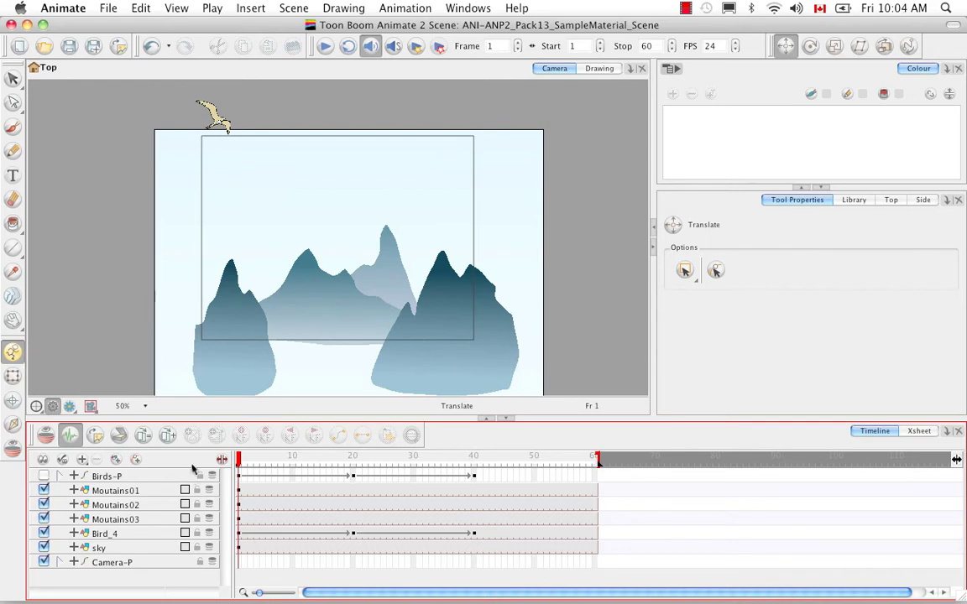
left_click(222, 459)
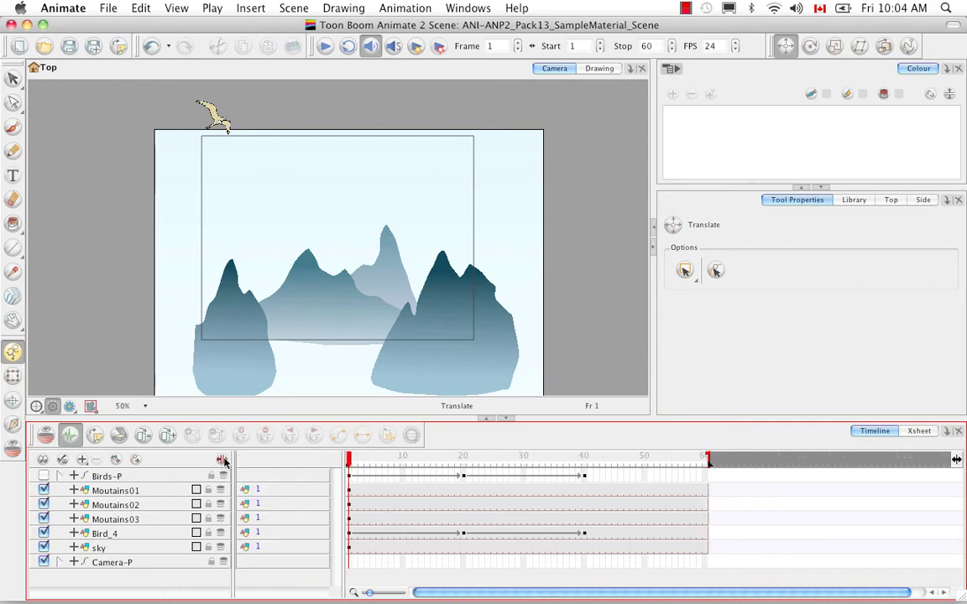
left_click(60, 476)
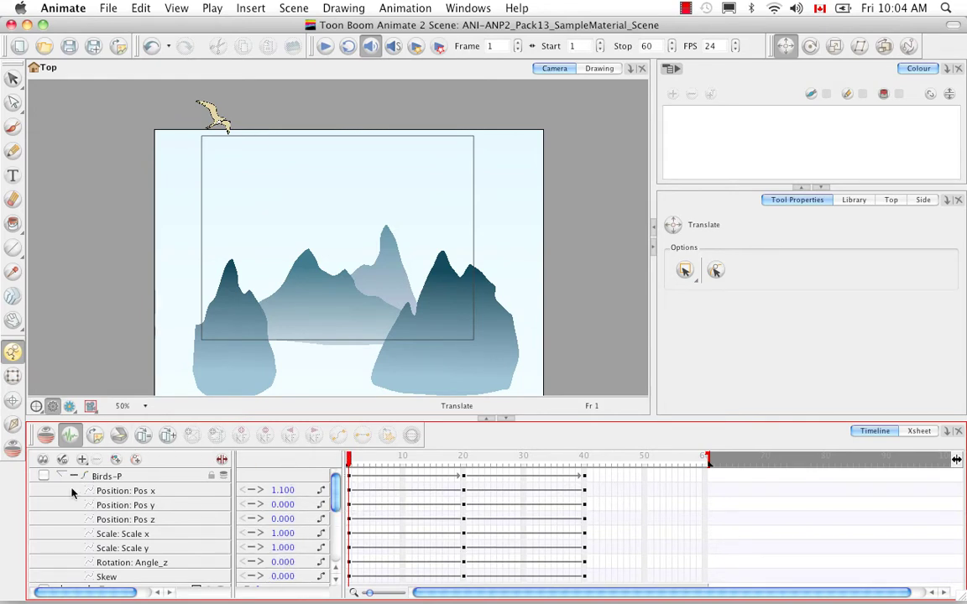
left_click_drag(335, 490, 334, 541)
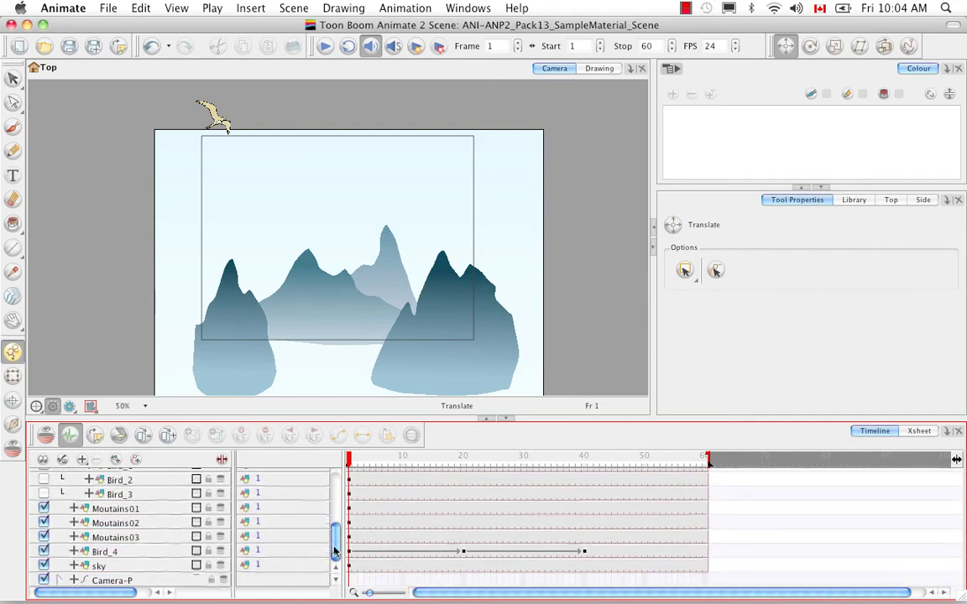
left_click(159, 551)
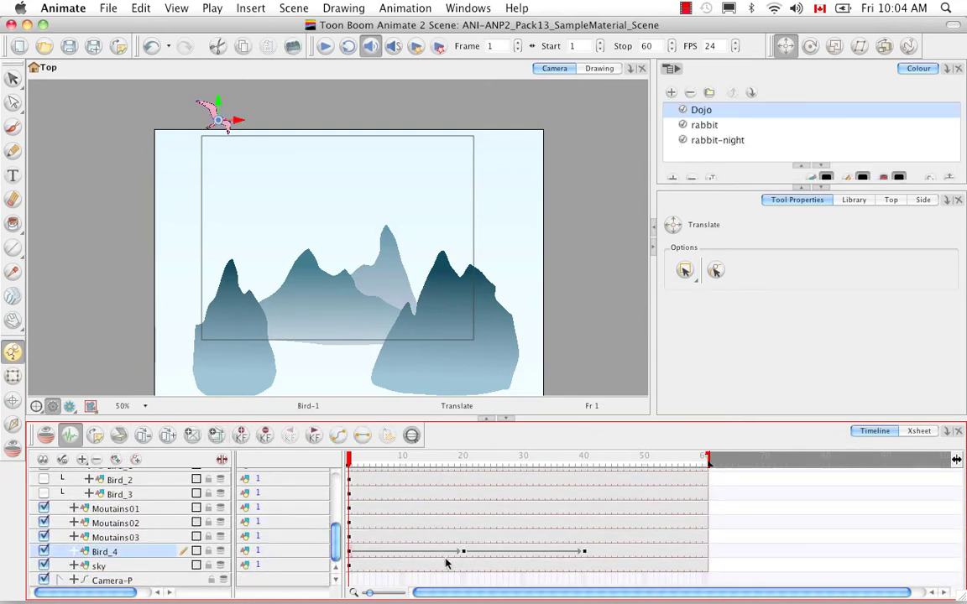
left_click(334, 502)
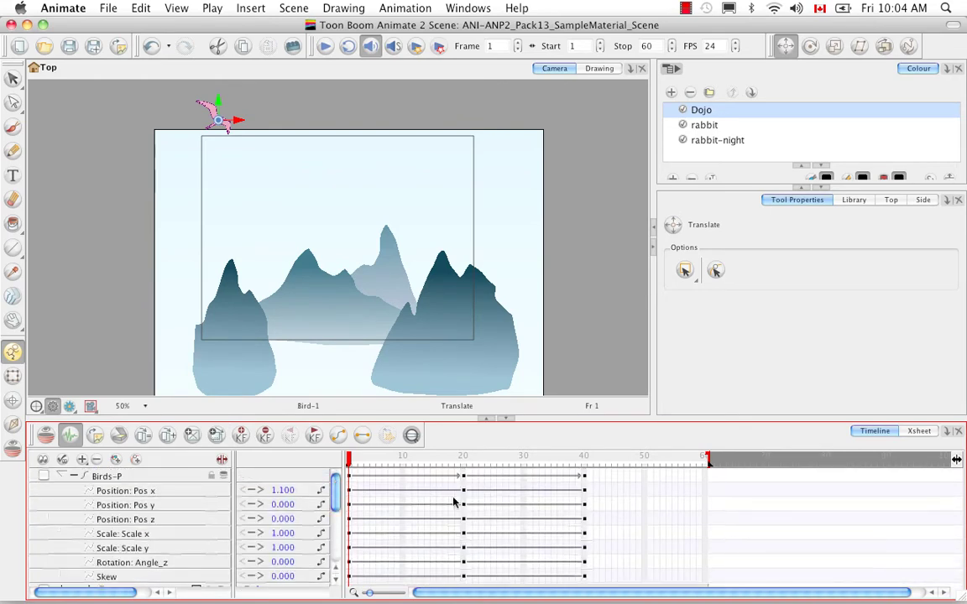
left_click(462, 502)
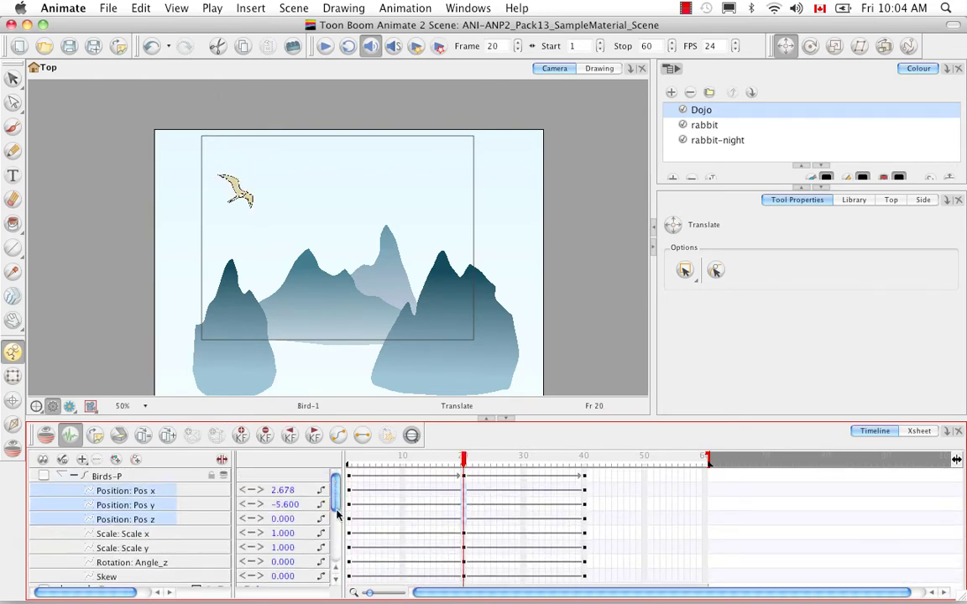
Expand the parameters of Bird_4 and view its x-axis position curve in the Bezier Editor through its Layer Properties
scroll(334, 554, "down", 5)
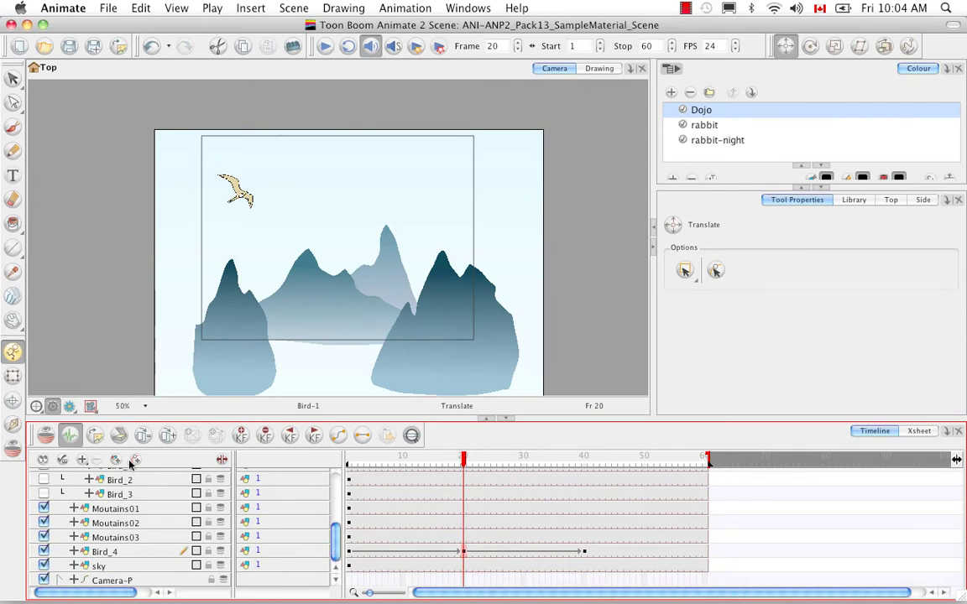
left_click(135, 552)
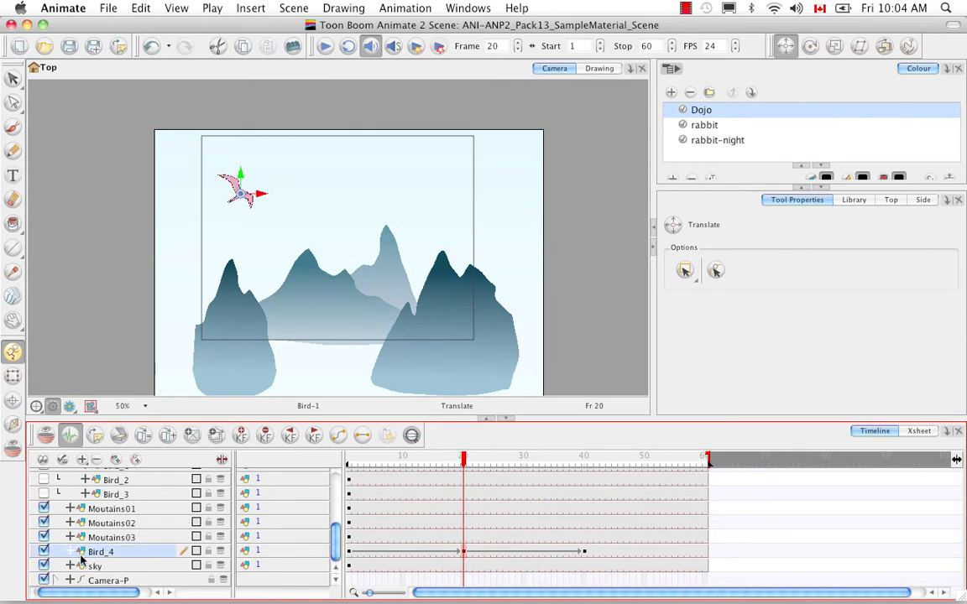
left_click(74, 552)
scroll(334, 524, "down", 4)
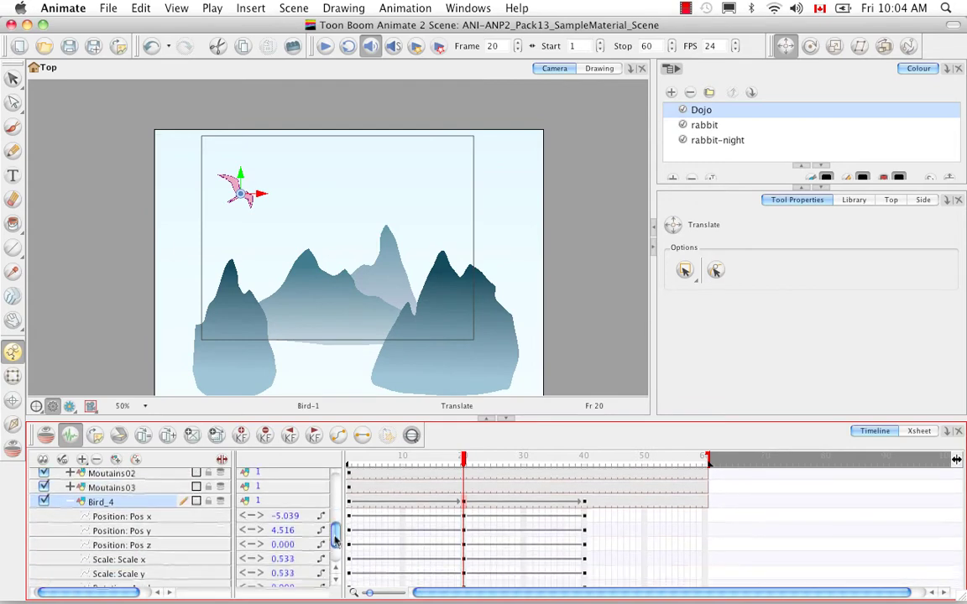
double_click(161, 494)
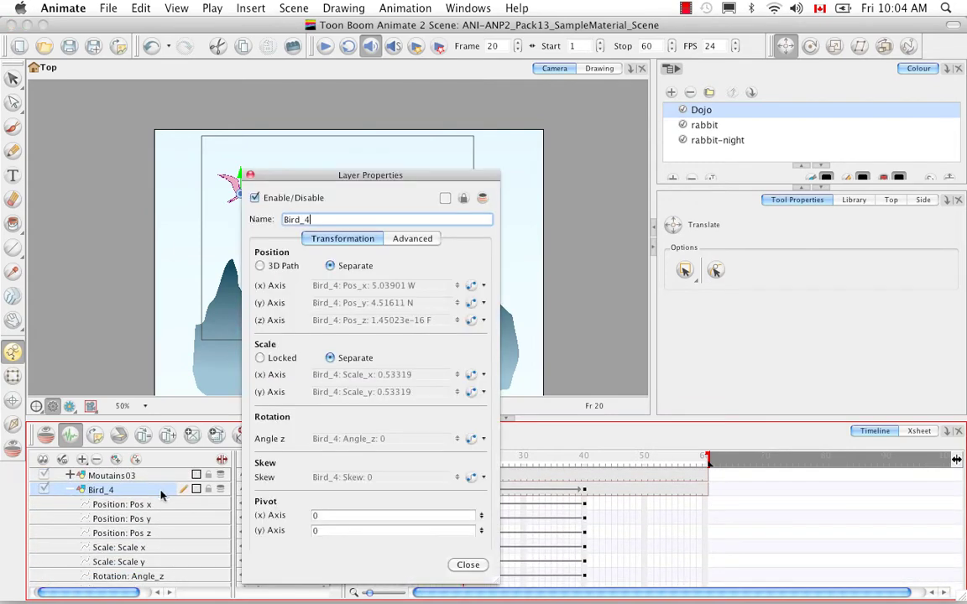
left_click(472, 285)
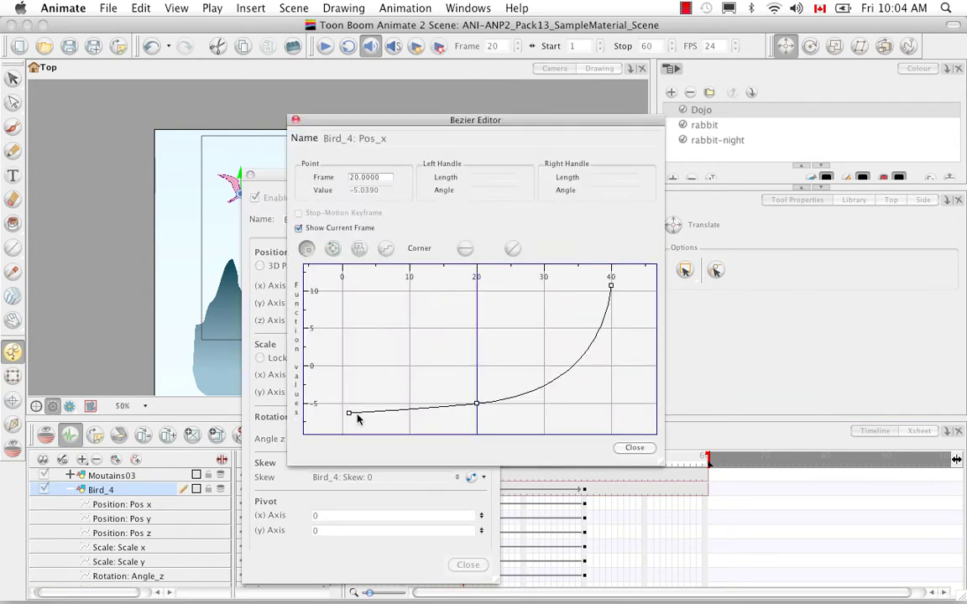
left_click(295, 120)
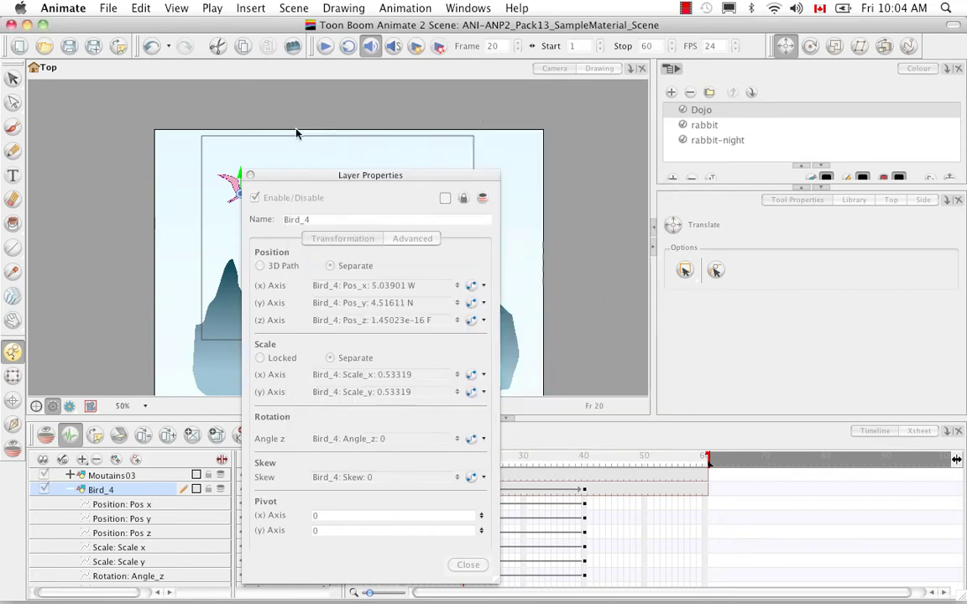
left_click(250, 174)
View the Position: Pos x curve of the Birds-P peg in the Bezier Editor
left_click_drag(334, 535, 334, 475)
left_click(208, 491)
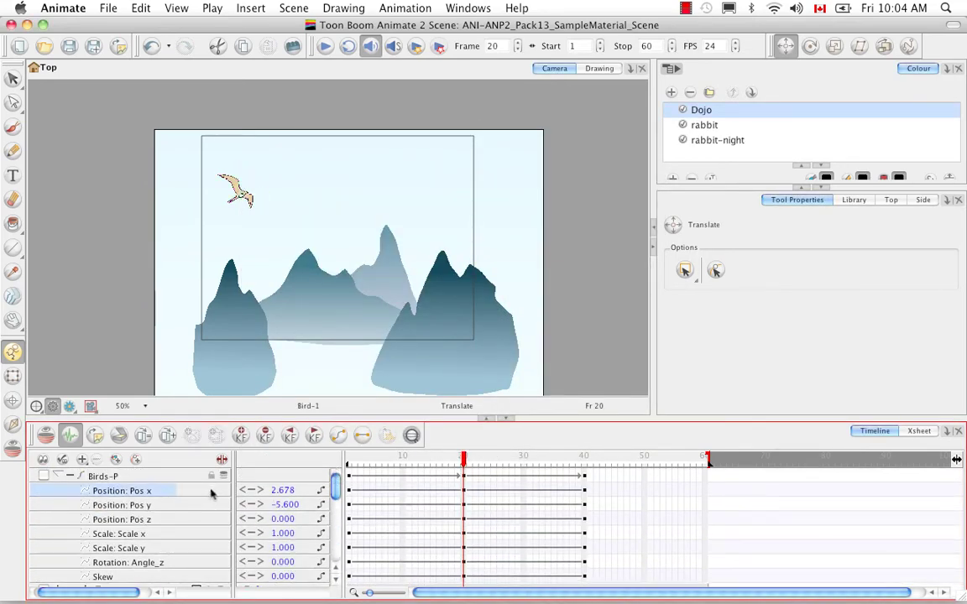
double_click(169, 495)
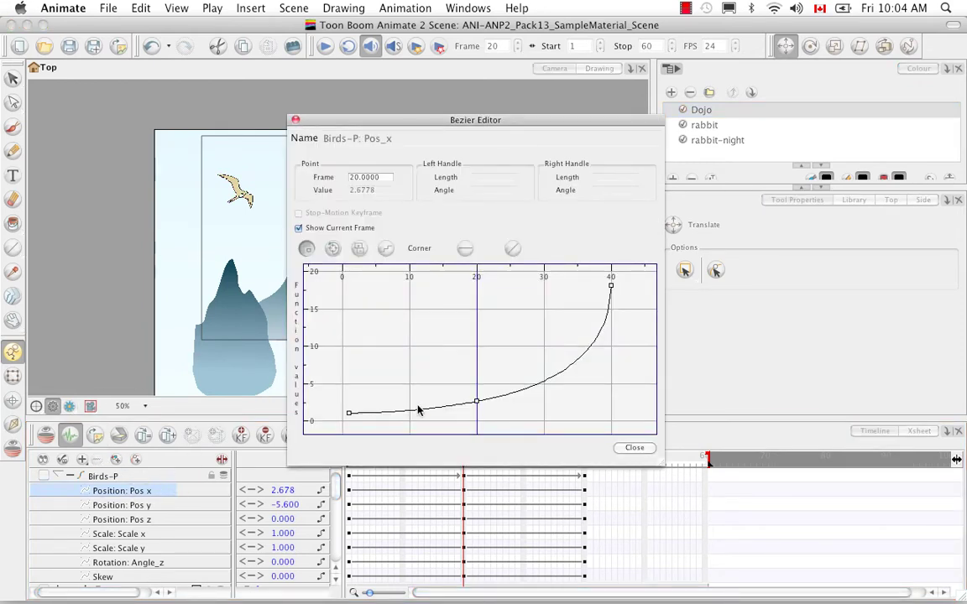
left_click(296, 120)
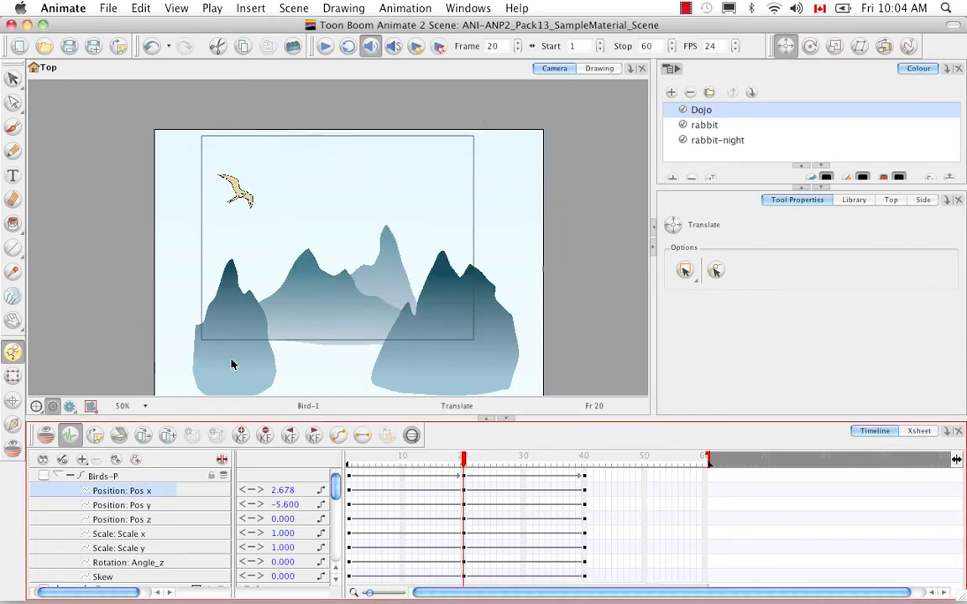
Collapse the Birds-P peg and the Bird_4 parameters, and hide the Timeline's data view
left_click(69, 477)
left_click(60, 477)
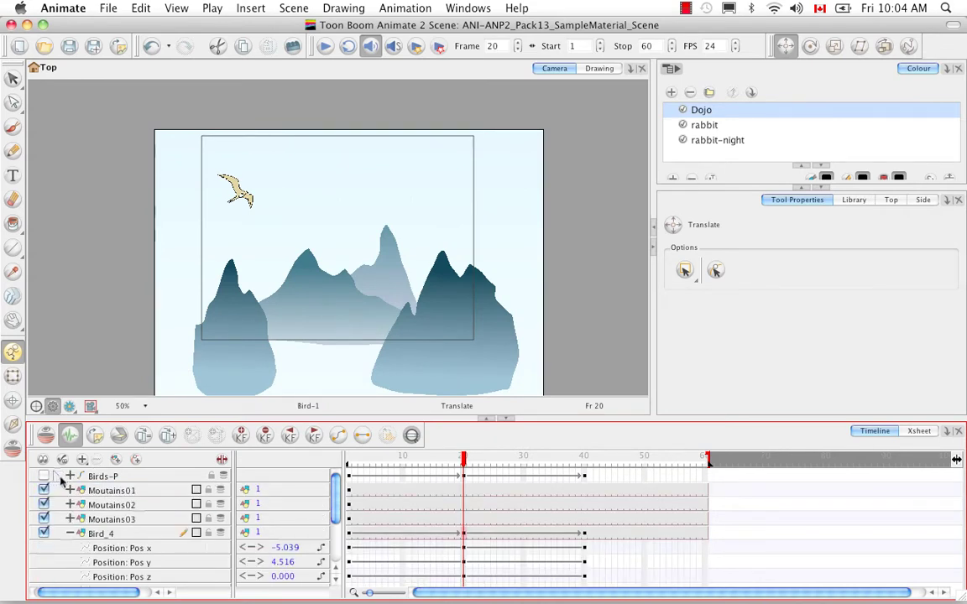
left_click(69, 534)
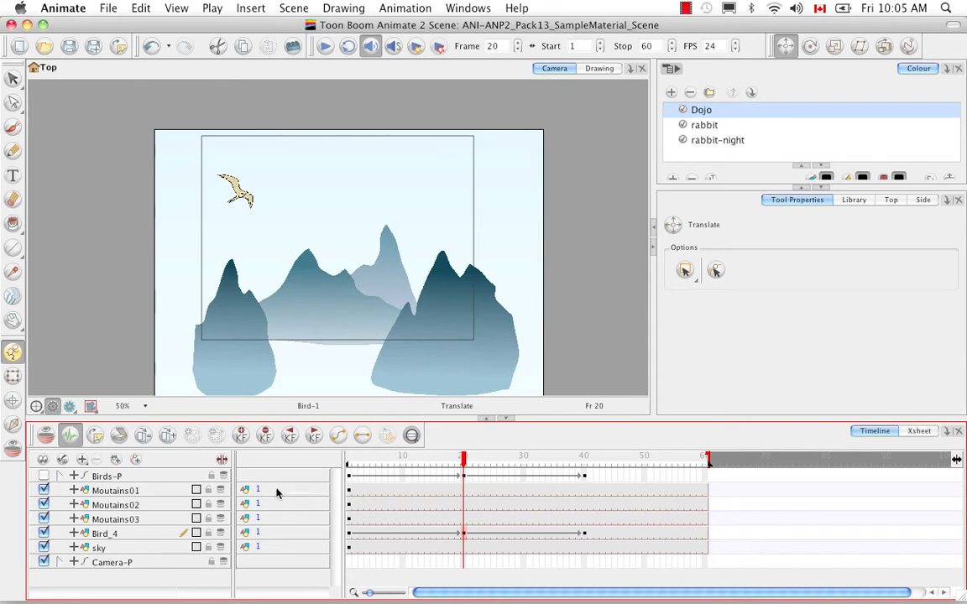
left_click(221, 459)
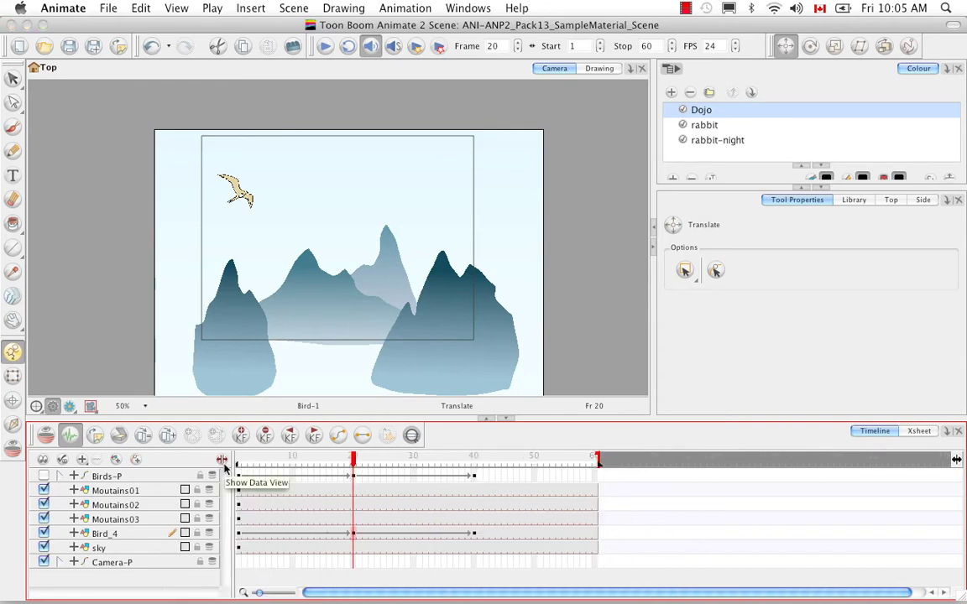
Return to frame 1 and add a Motion-Blur effect layer to the scene
left_click(344, 460)
left_click_drag(344, 462, 237, 462)
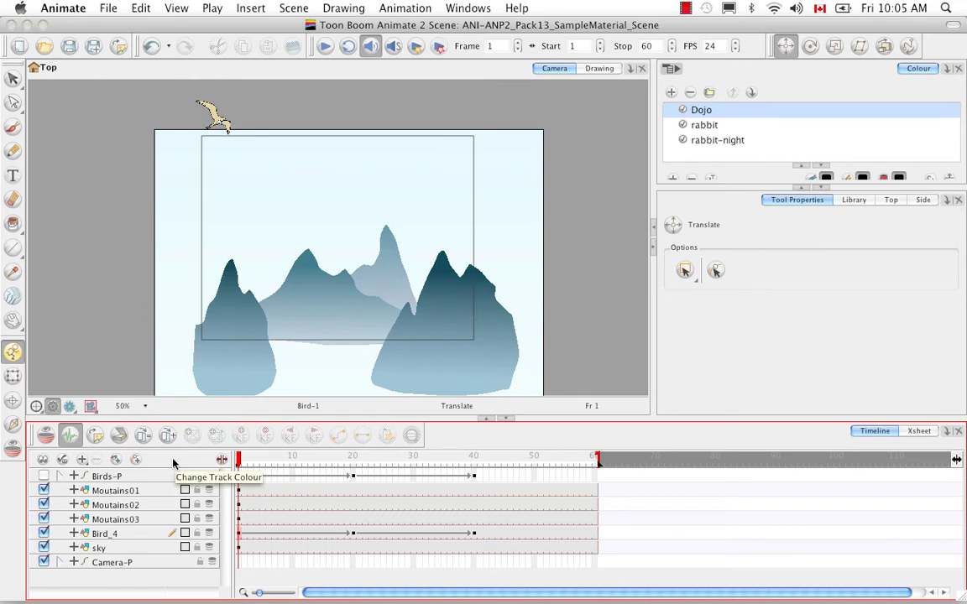
left_click(81, 460)
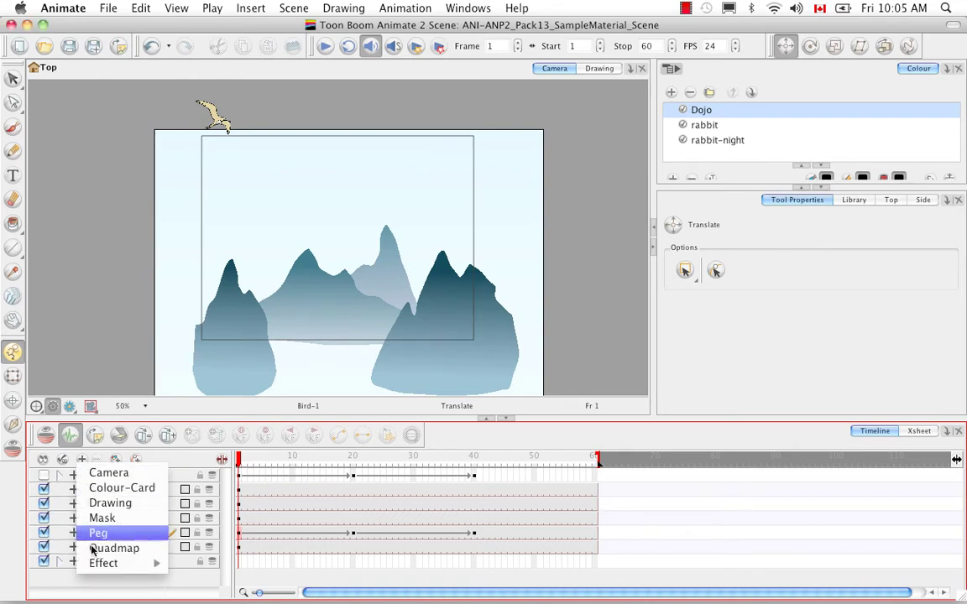
mouse_move(92, 566)
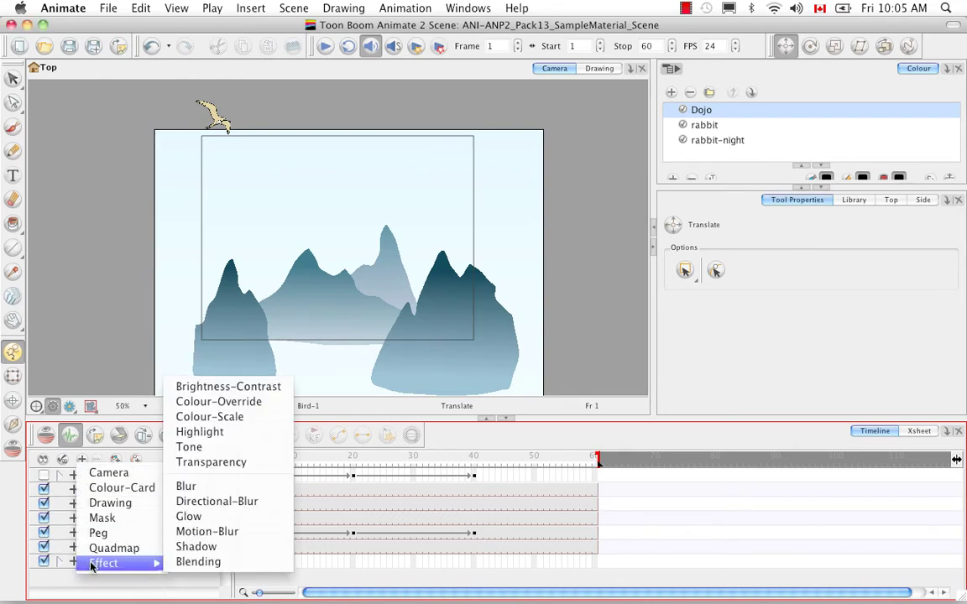
left_click(242, 533)
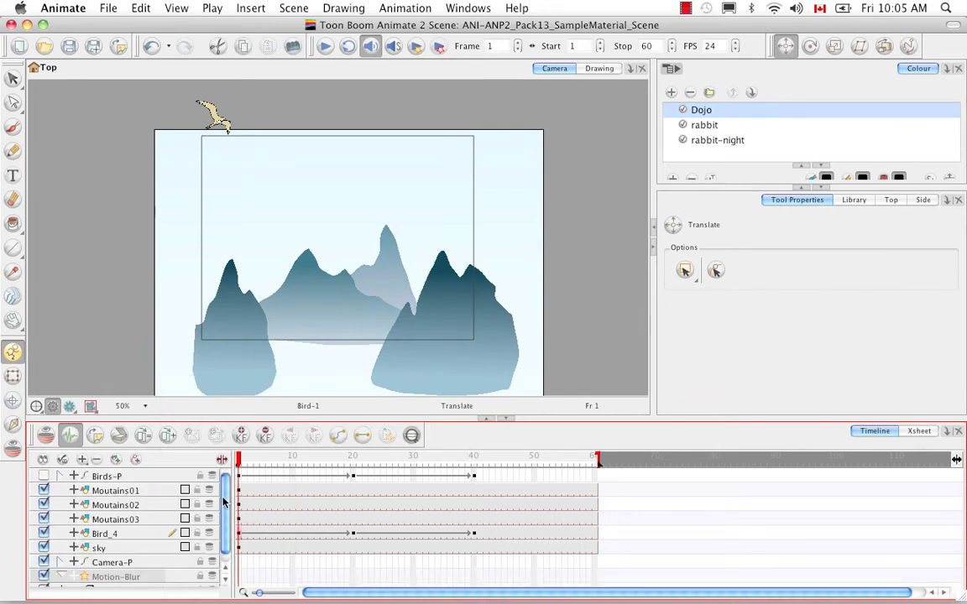
Attach the Bird_4 drawing layer to the Motion-Blur effect, directly below its Mask
scroll(223, 516, "down", 1)
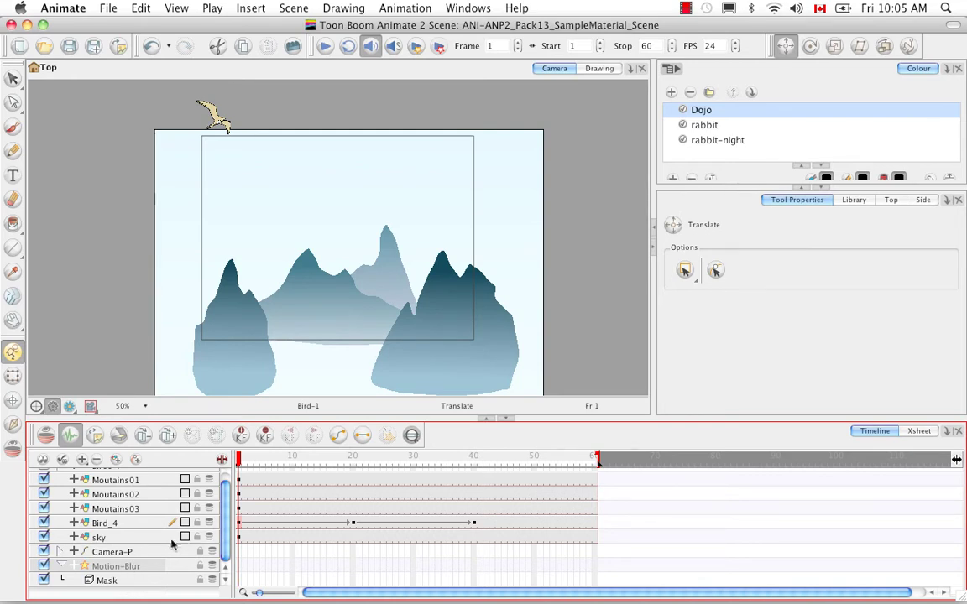
left_click(140, 523)
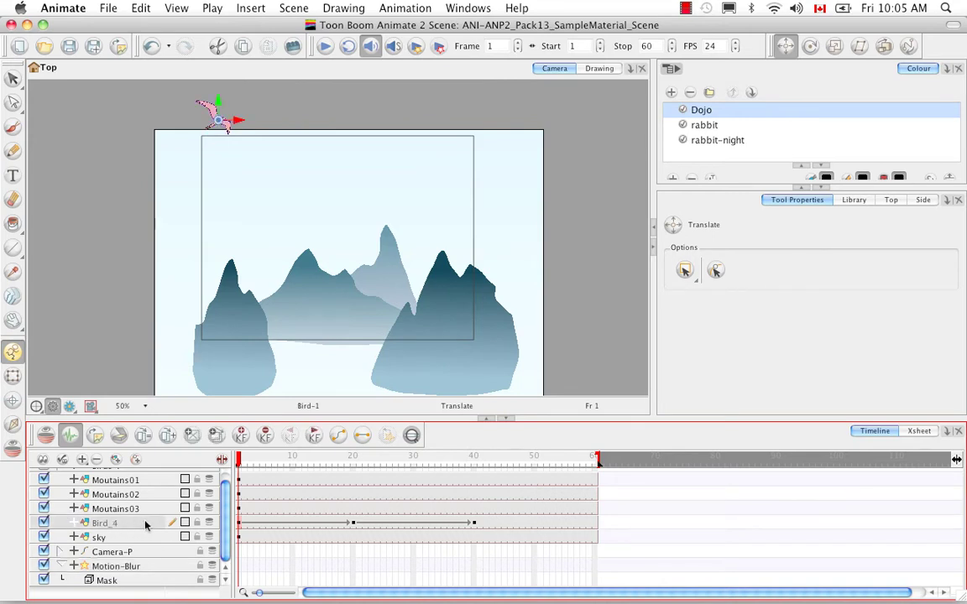
left_click_drag(144, 525, 144, 576)
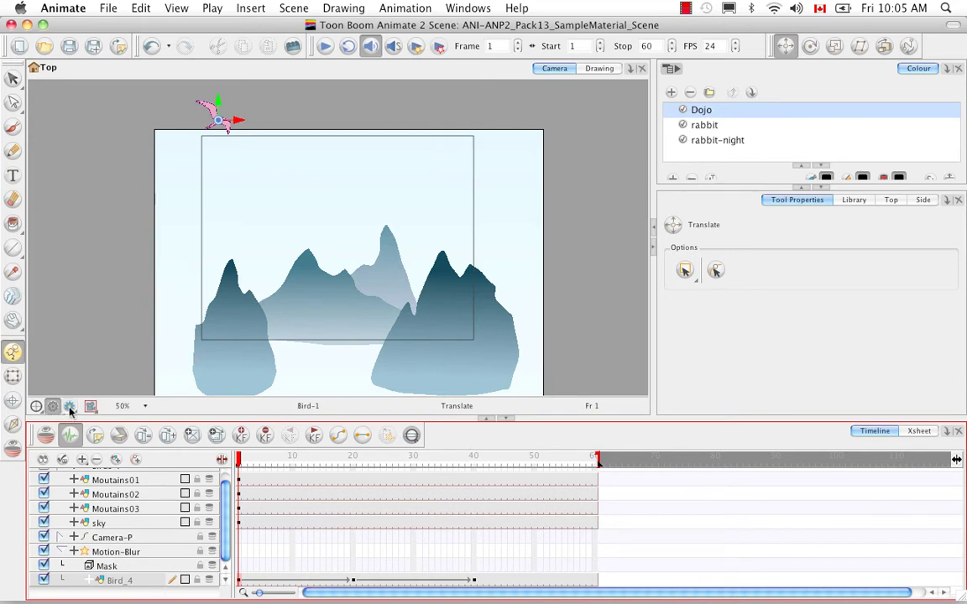
Preview the rendered Motion-Blur on the bird at frames 20, 38 and 32, with the Select tool active to hide the manipulator
left_click_drag(242, 467, 354, 467)
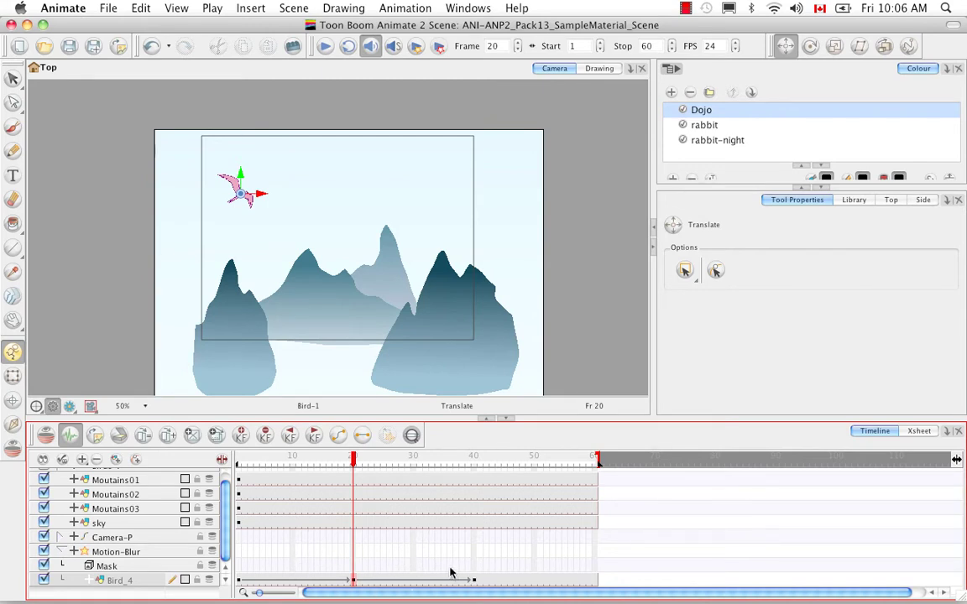
left_click(70, 406)
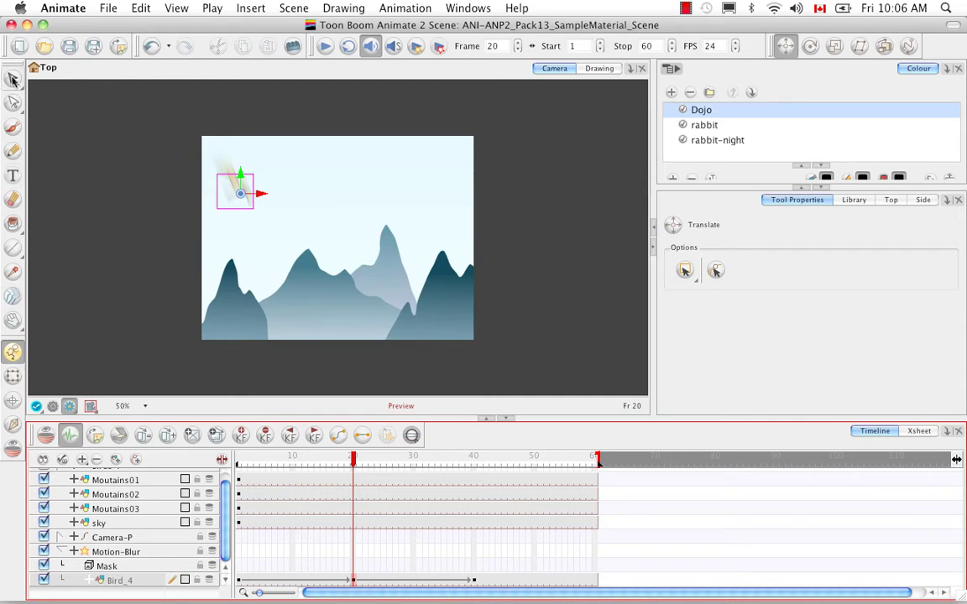
left_click_drag(12, 79, 46, 78)
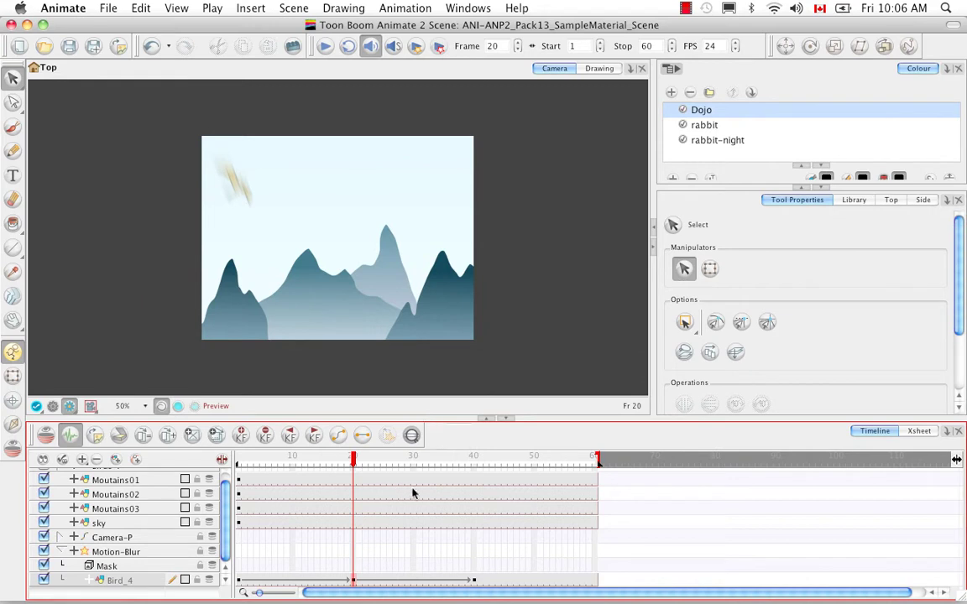
left_click(462, 460)
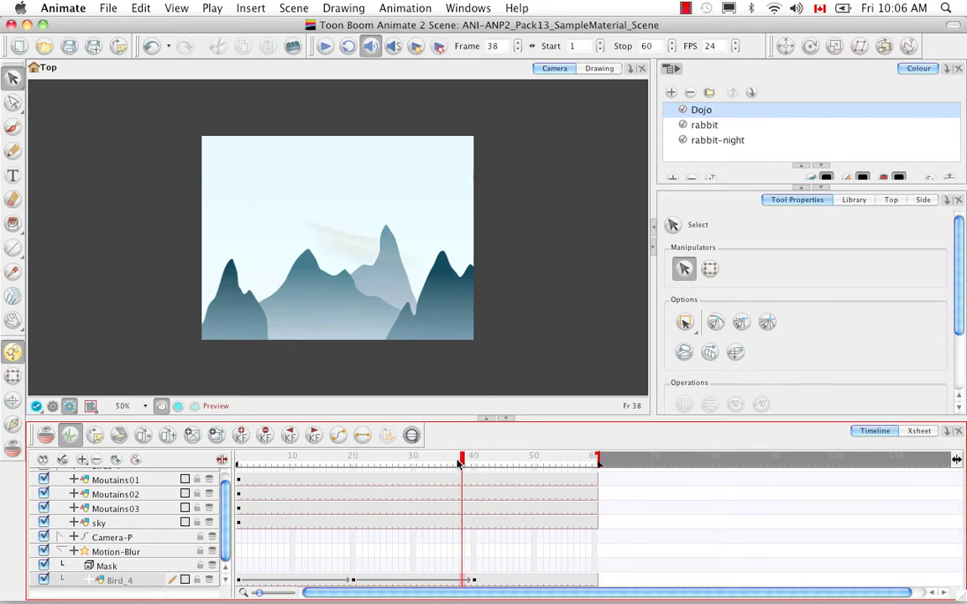
left_click_drag(388, 460, 426, 467)
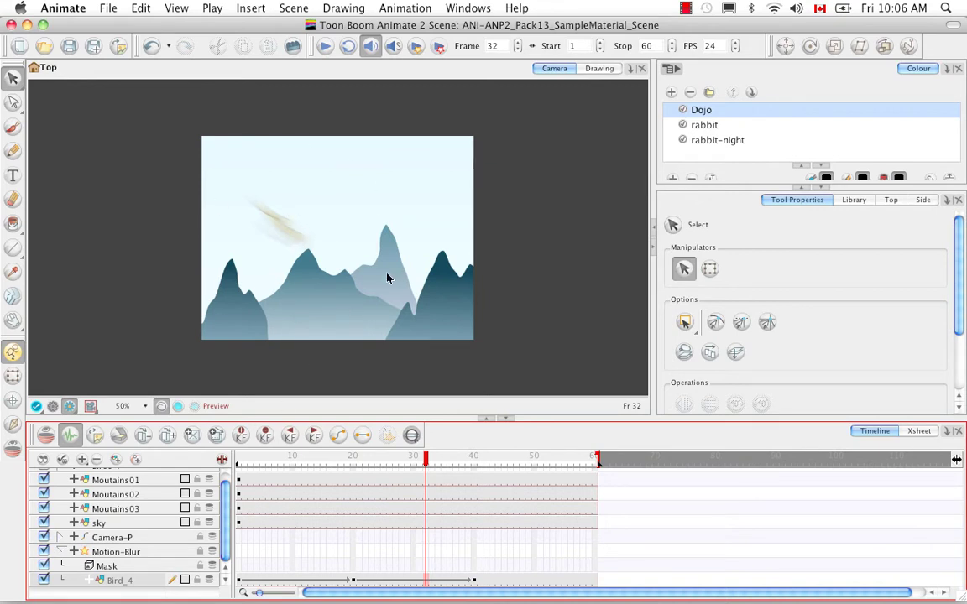
Duplicate Bird_4, place the copy outside the Motion-Blur effect between sky and Camera-P, and view the render at frame 39
right_click(144, 583)
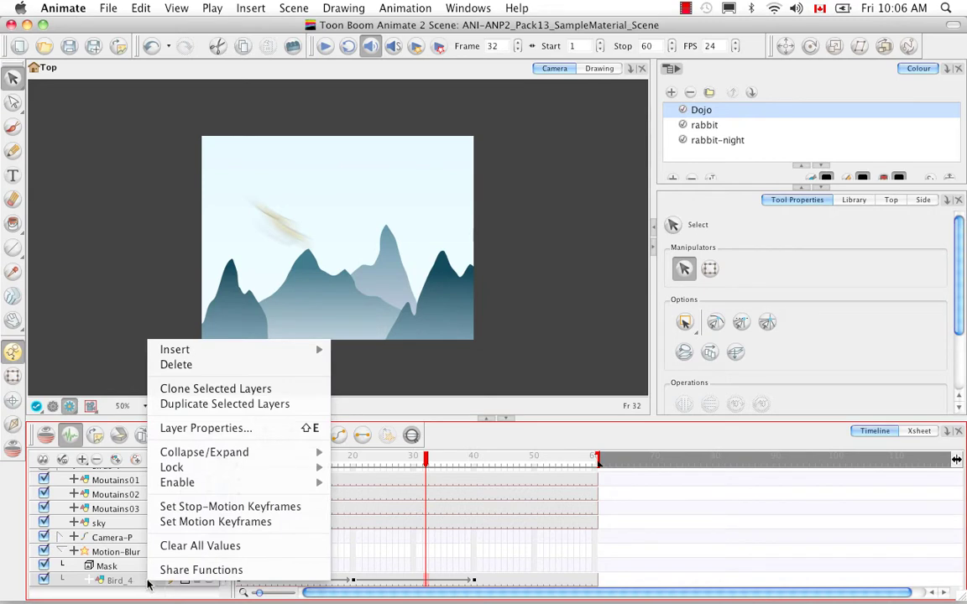
left_click(201, 403)
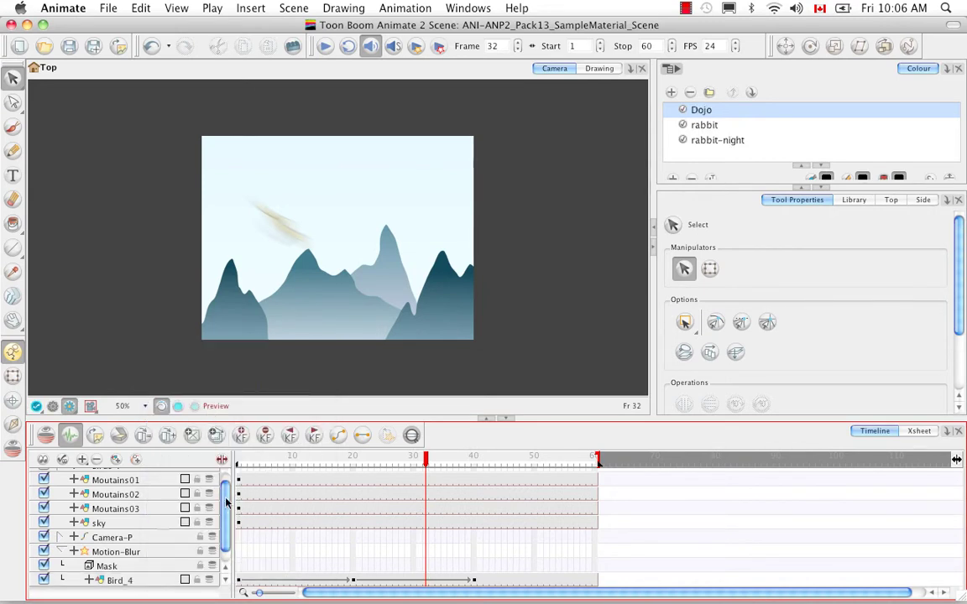
left_click_drag(117, 580, 136, 539)
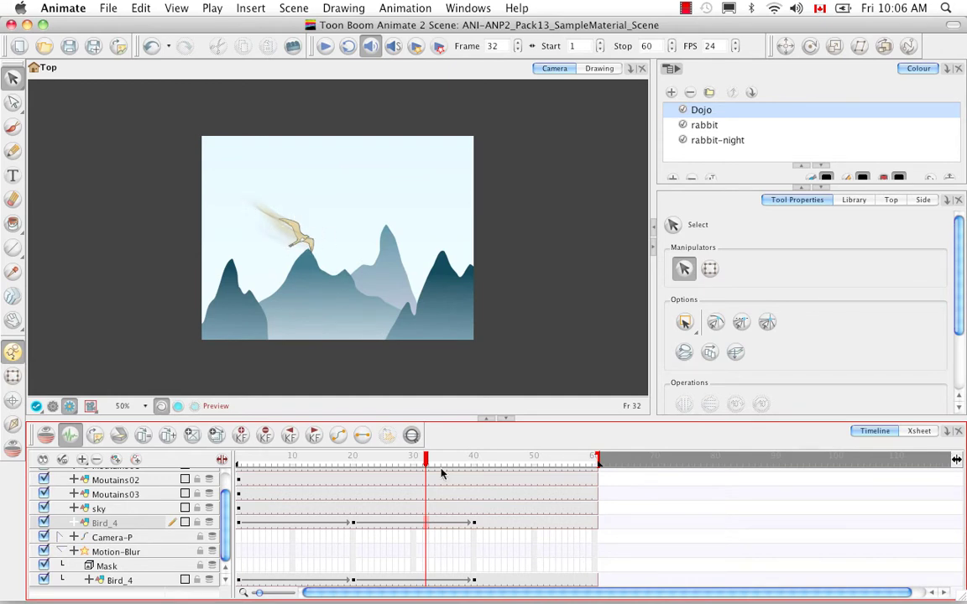
left_click(469, 458)
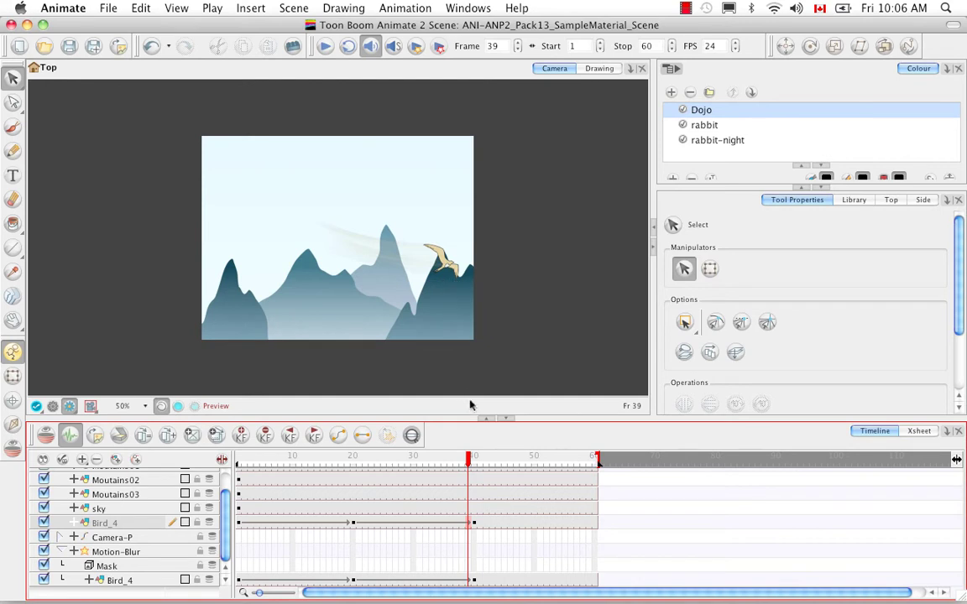
Disable the unattached Bird_4 copy and open the Motion-Blur layer's properties, placed clear of the rendered image
left_click(44, 522)
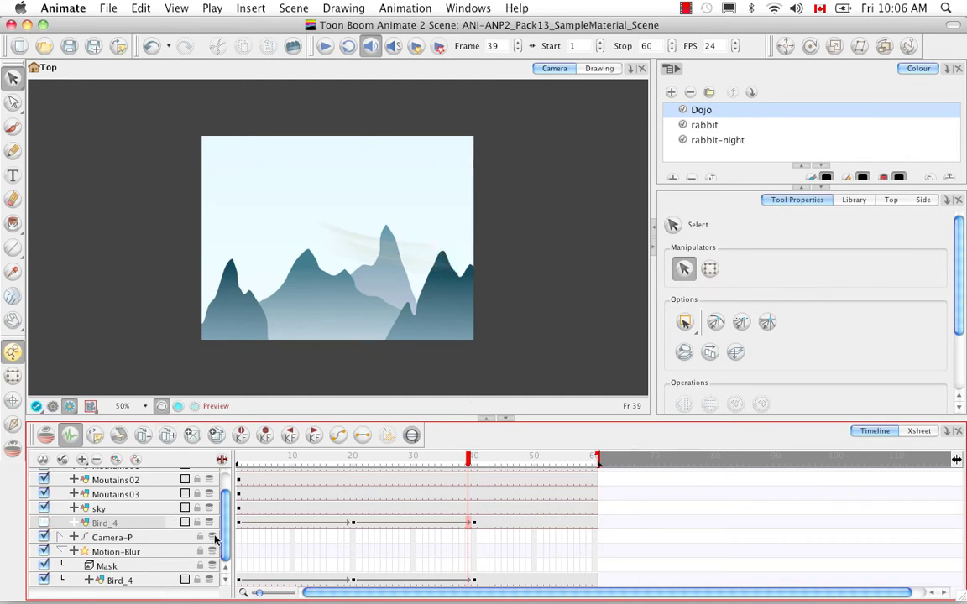
double_click(150, 552)
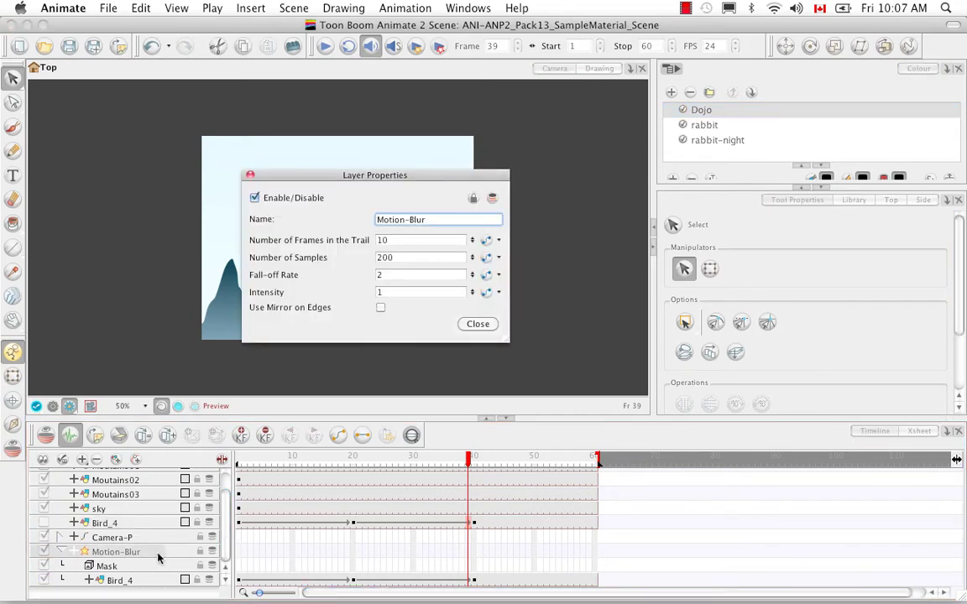
left_click_drag(446, 177, 681, 191)
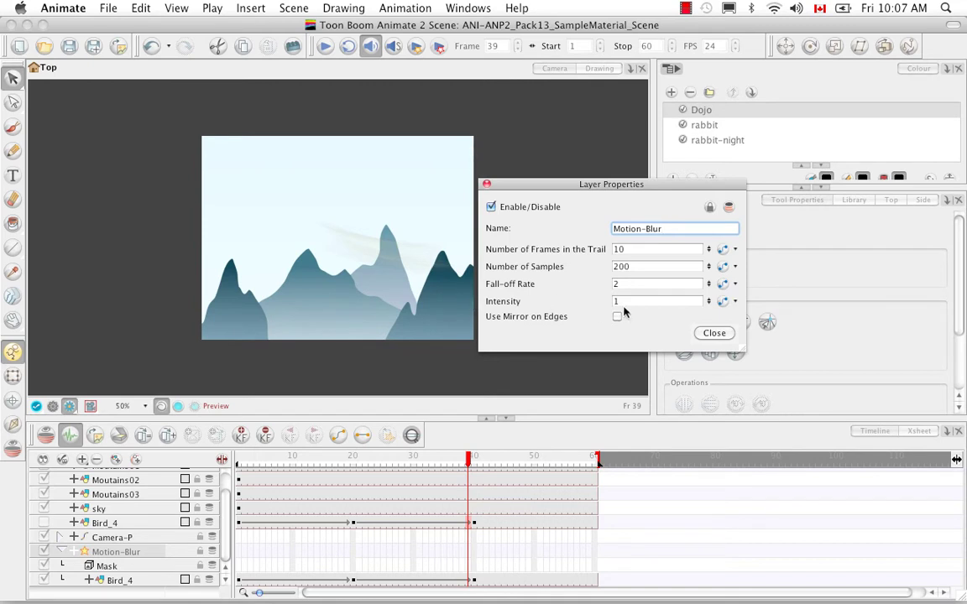
Try Fall-off Rate values of 0 and 1 for the Motion-Blur effect and restore the rate to 2
key("Tab")
key("Tab")
key("Tab")
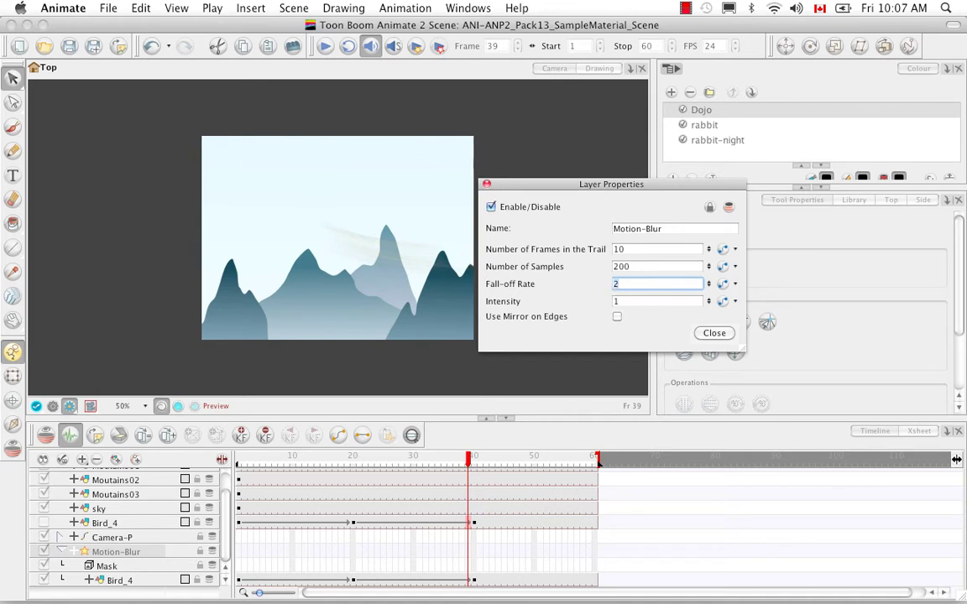
type("0")
double_click(621, 285)
type("1")
left_click(618, 301)
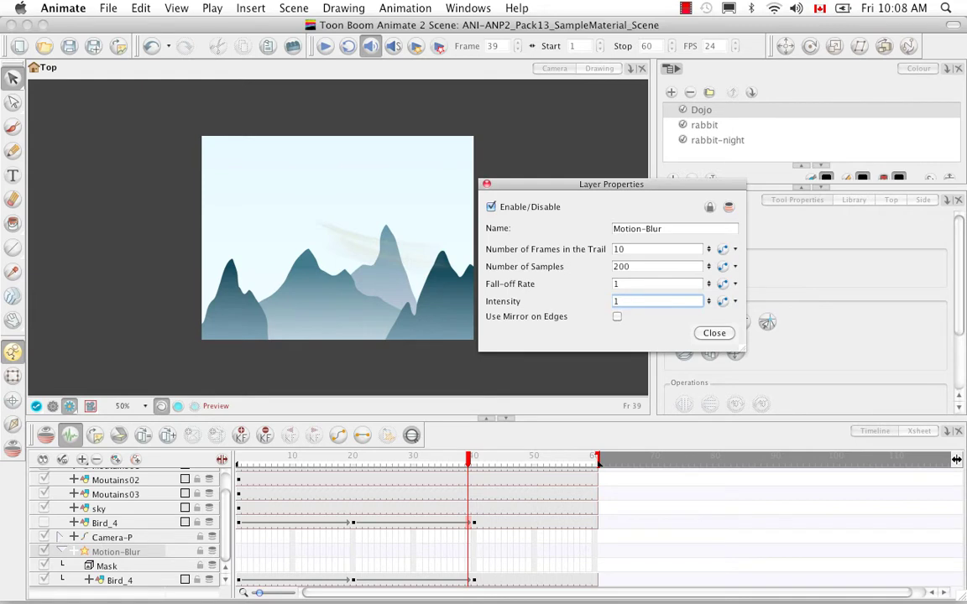
left_click(618, 285)
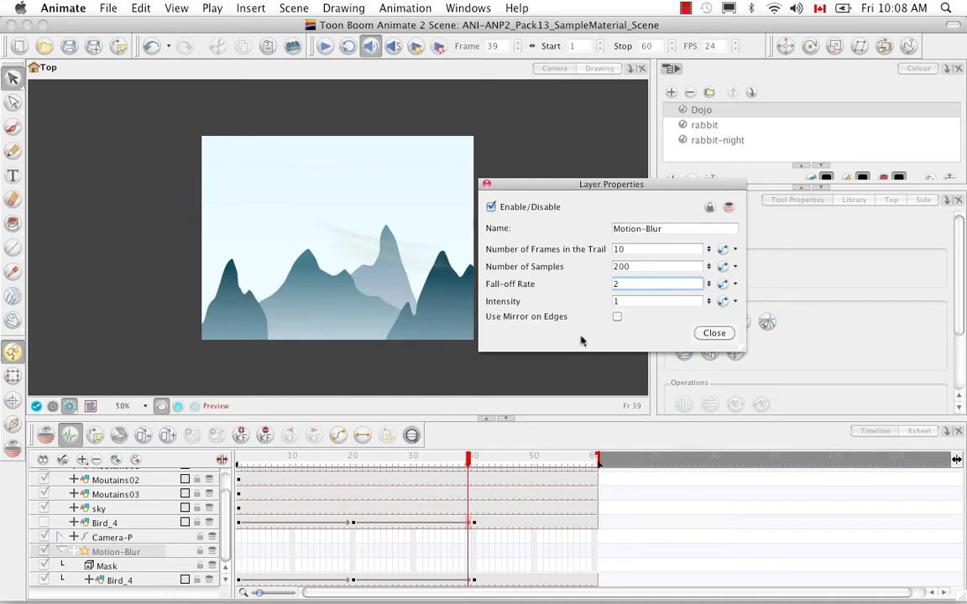
Try Intensity values of 0, 1 and 0.5 for the Motion-Blur effect
key("Tab")
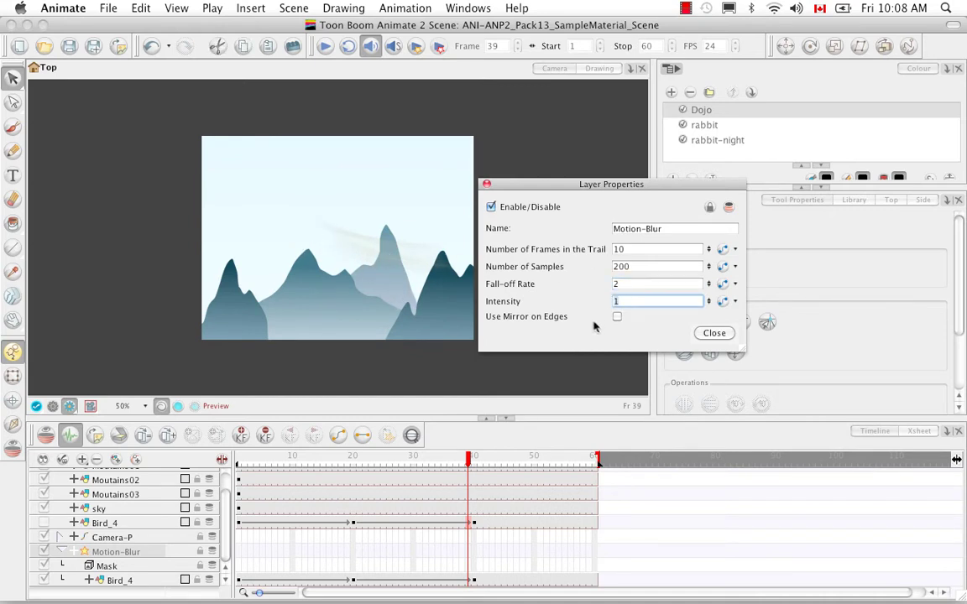
key("shift+Tab")
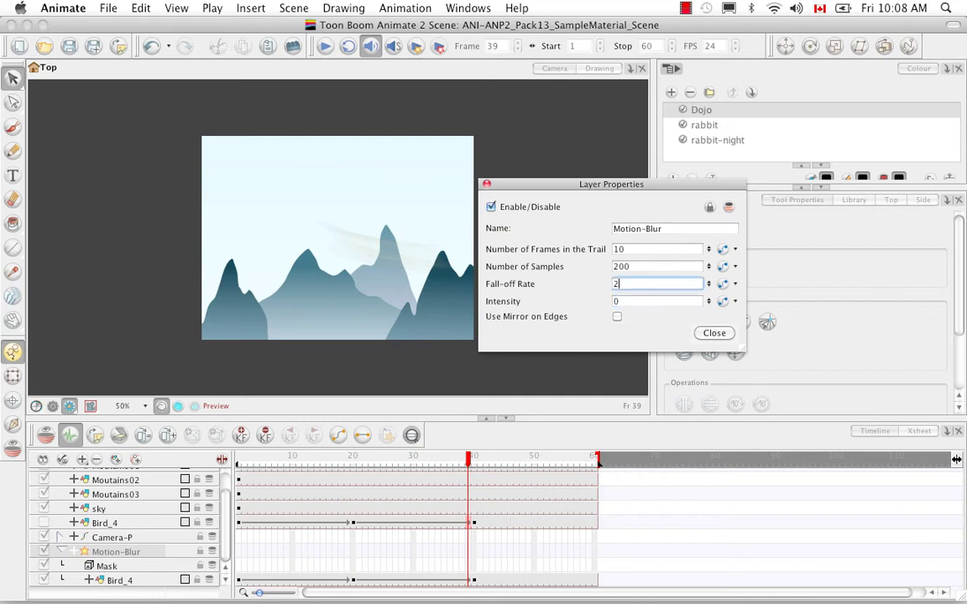
key("Tab")
type("1")
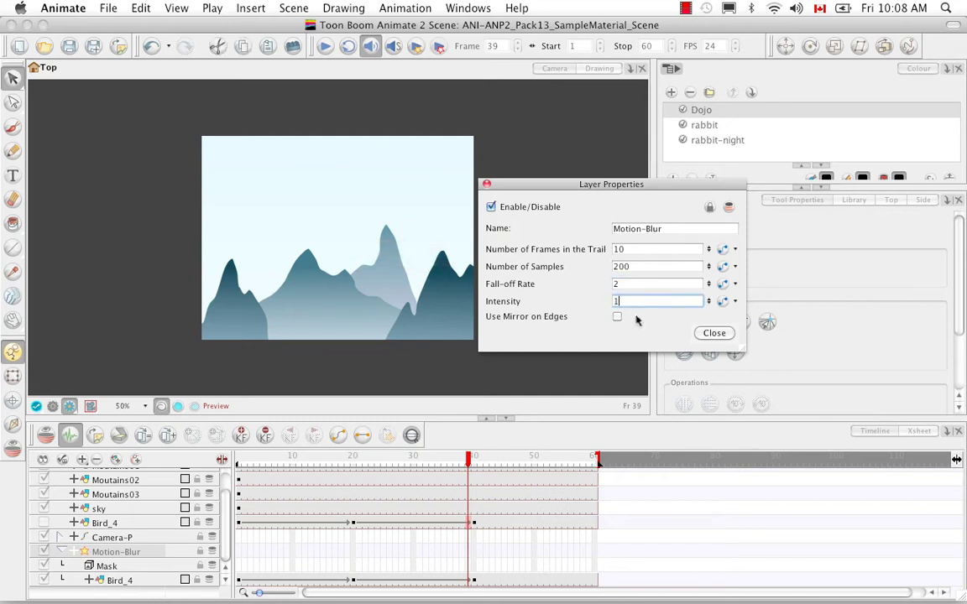
key("shift+Tab")
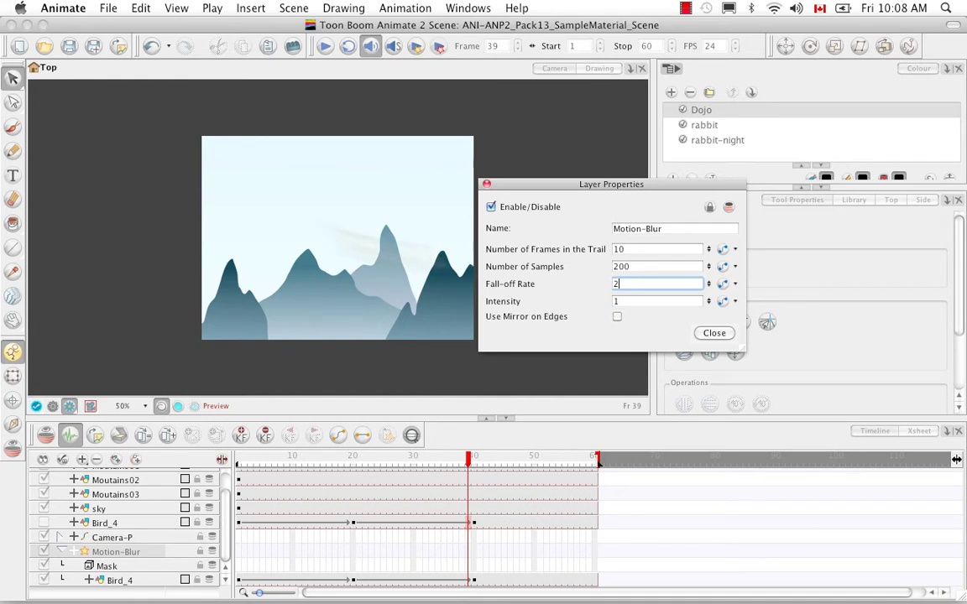
key("Tab")
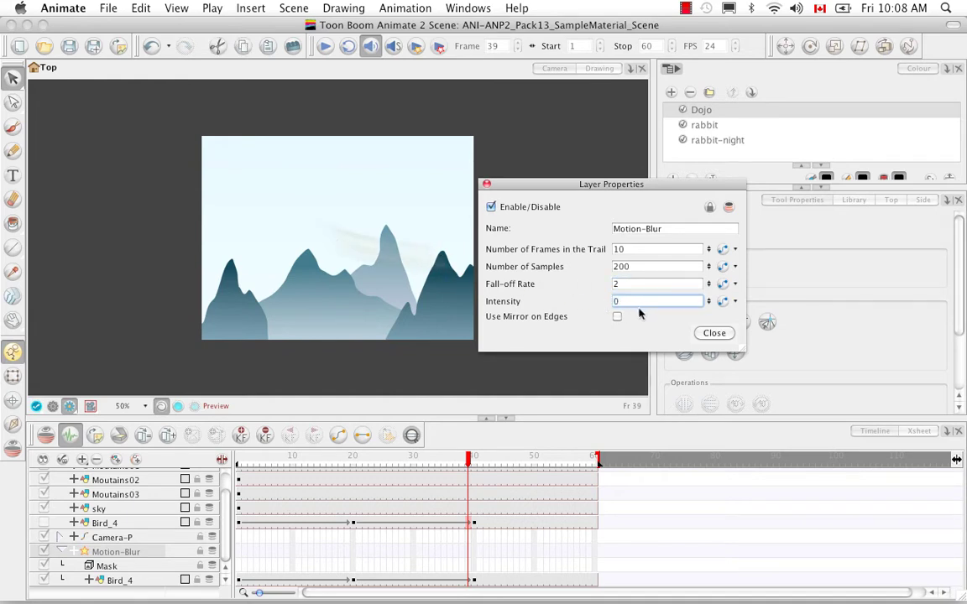
type("0.5")
key("shift+Tab")
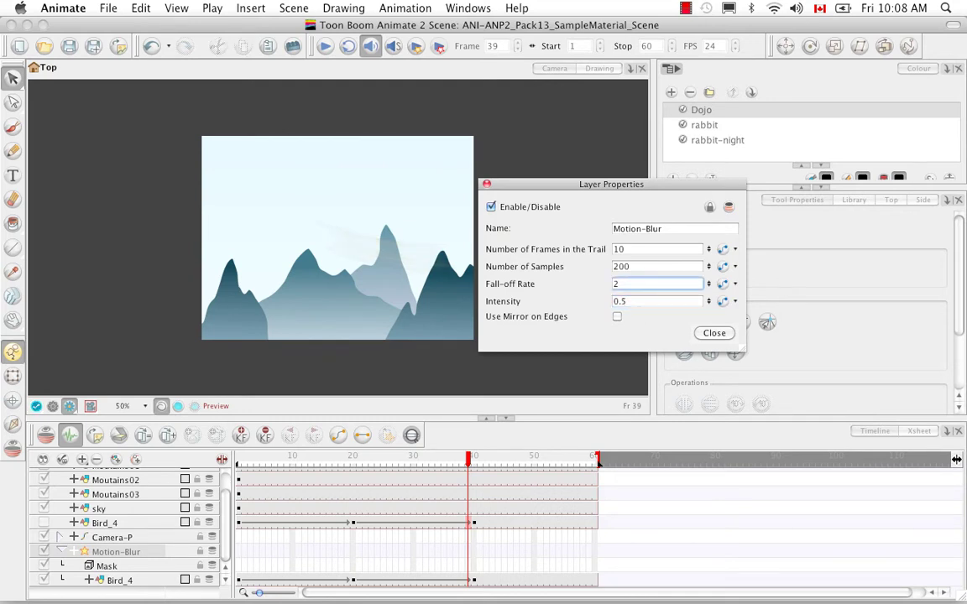
Set the Motion-Blur effect's Intensity to 2 and close its properties
key("Tab")
type("2")
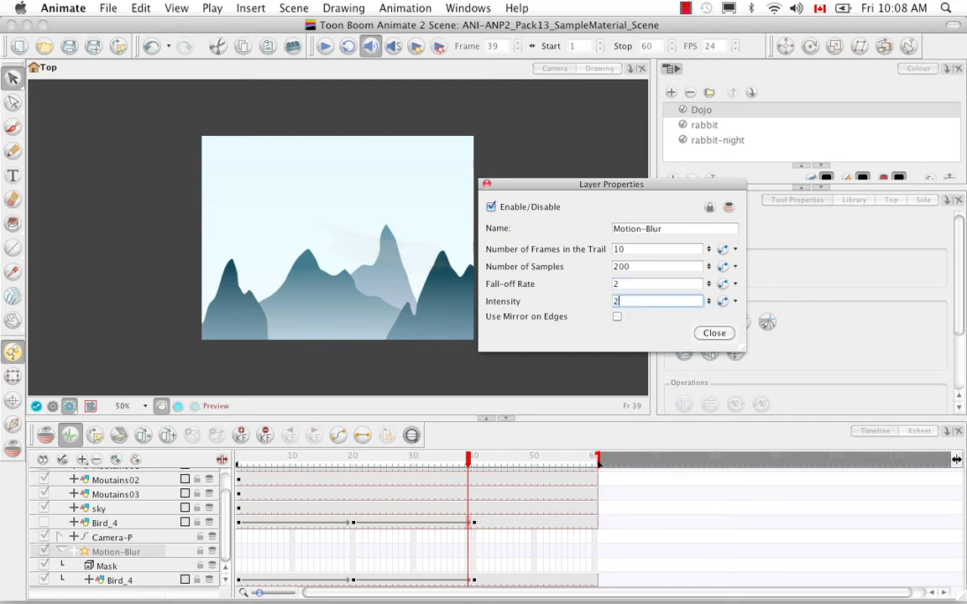
key("shift+Tab")
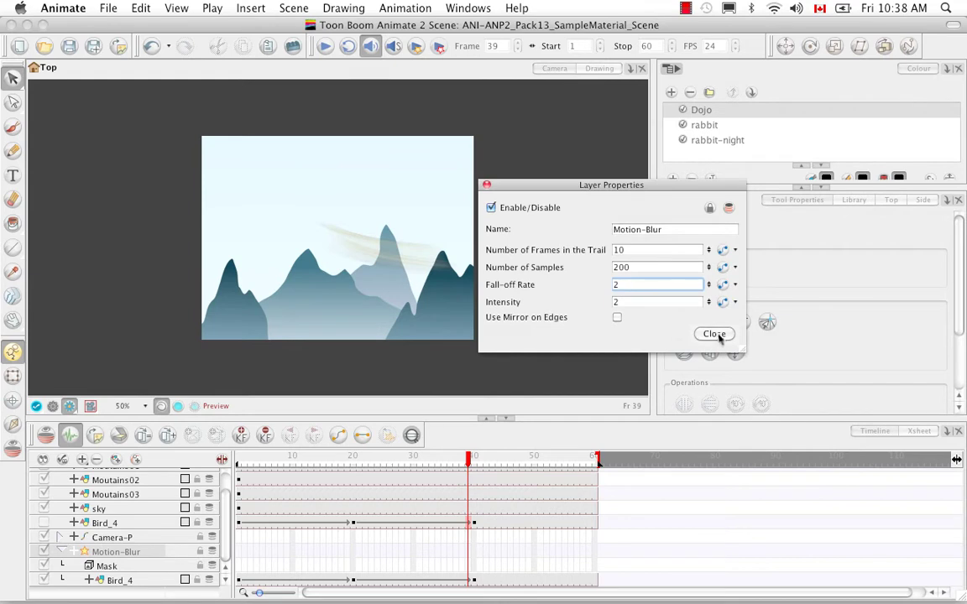
left_click(714, 334)
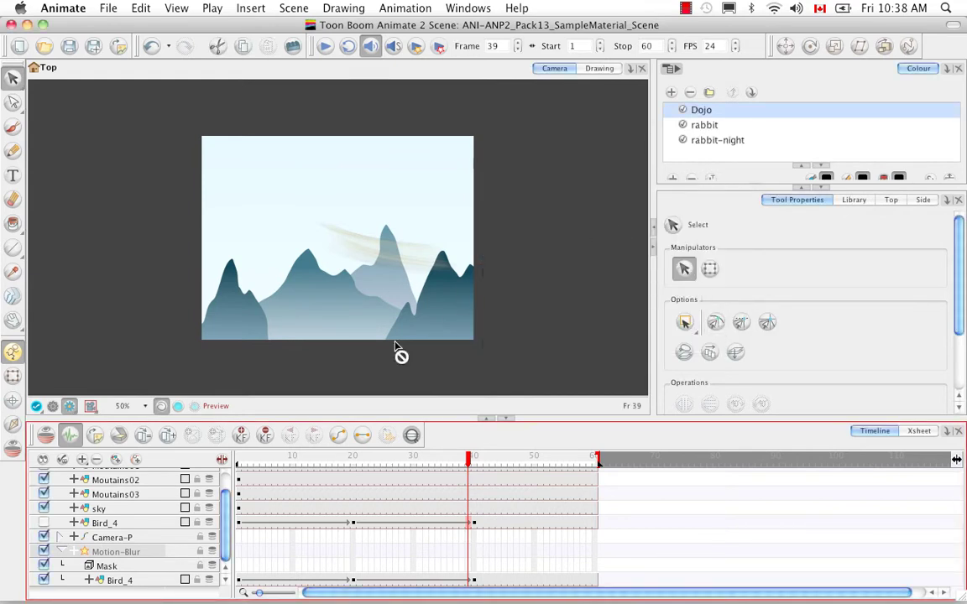
Return to the OpenGL view, collapse and disable the Motion-Blur layer, and enable the Bird_4 layer above Camera-P
left_click(53, 406)
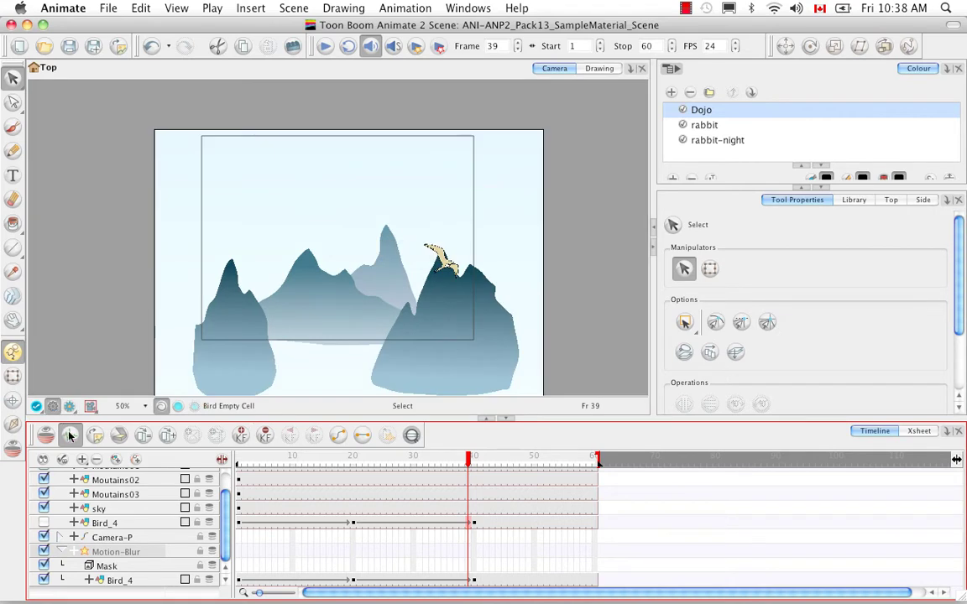
left_click(61, 551)
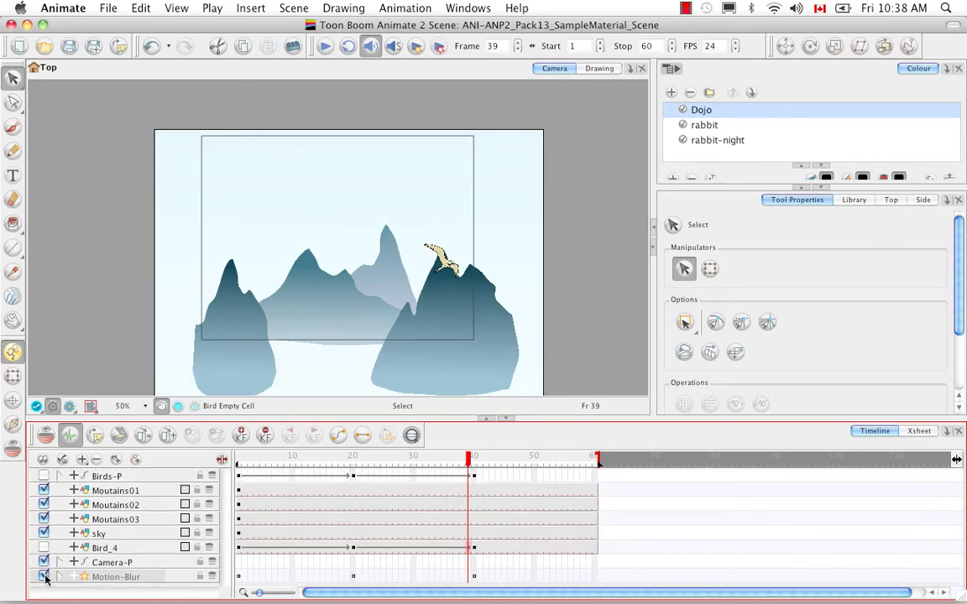
left_click(44, 576)
left_click(43, 549)
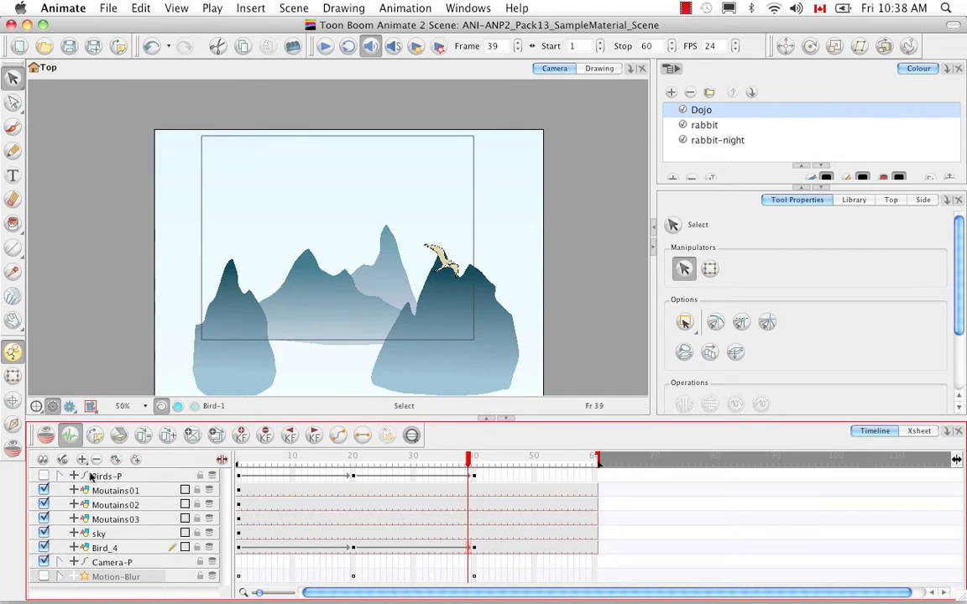
Add a Directional-Blur effect layer and attach the Bird_4 drawing layer to it
left_click(83, 460)
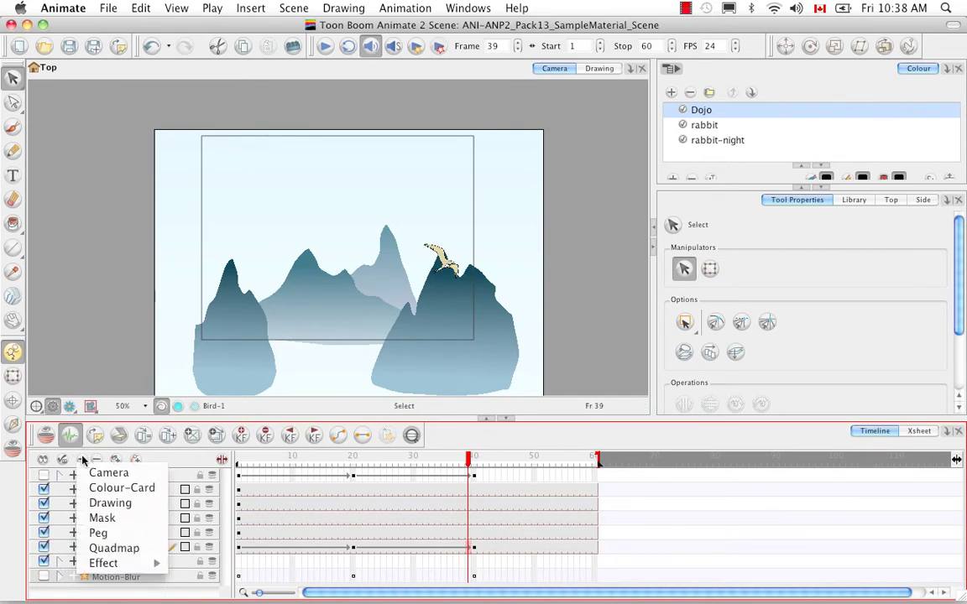
mouse_move(109, 563)
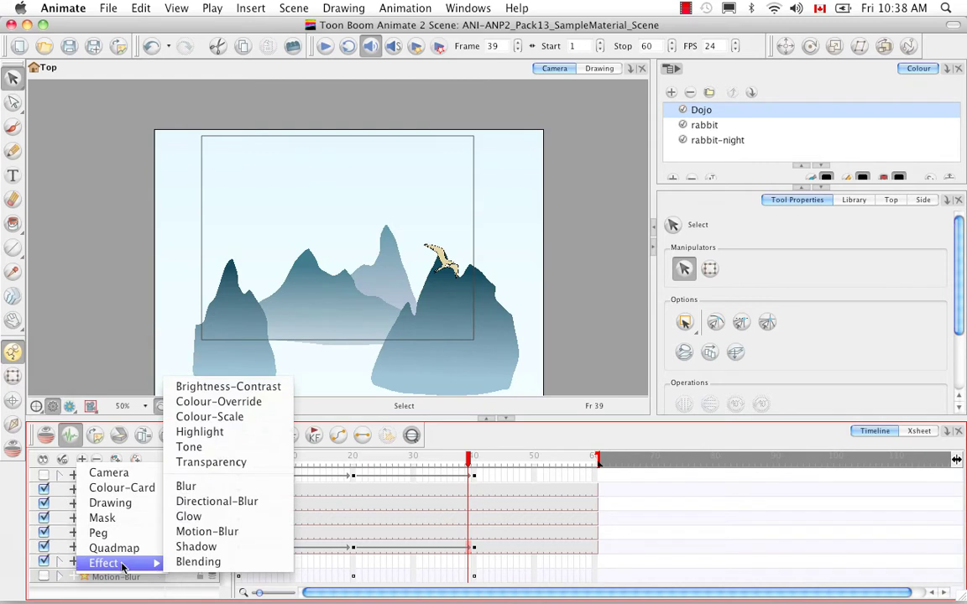
left_click(254, 501)
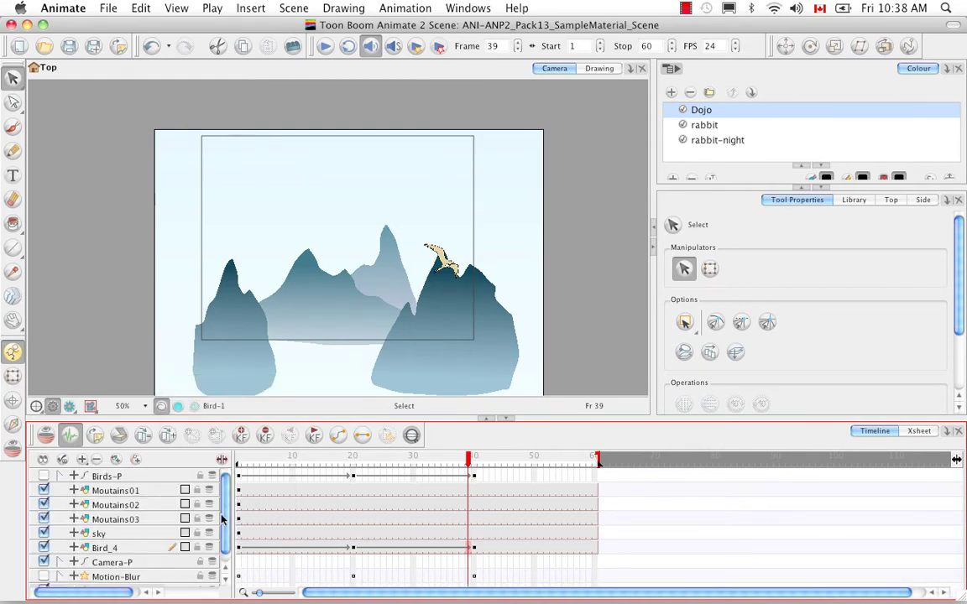
scroll(223, 553, "down", 1)
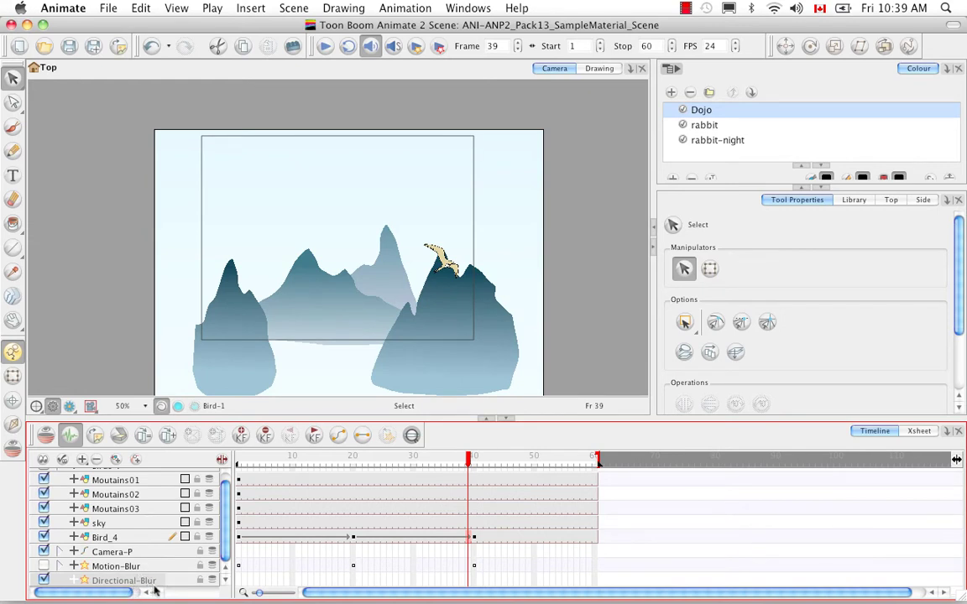
left_click_drag(139, 537, 145, 583)
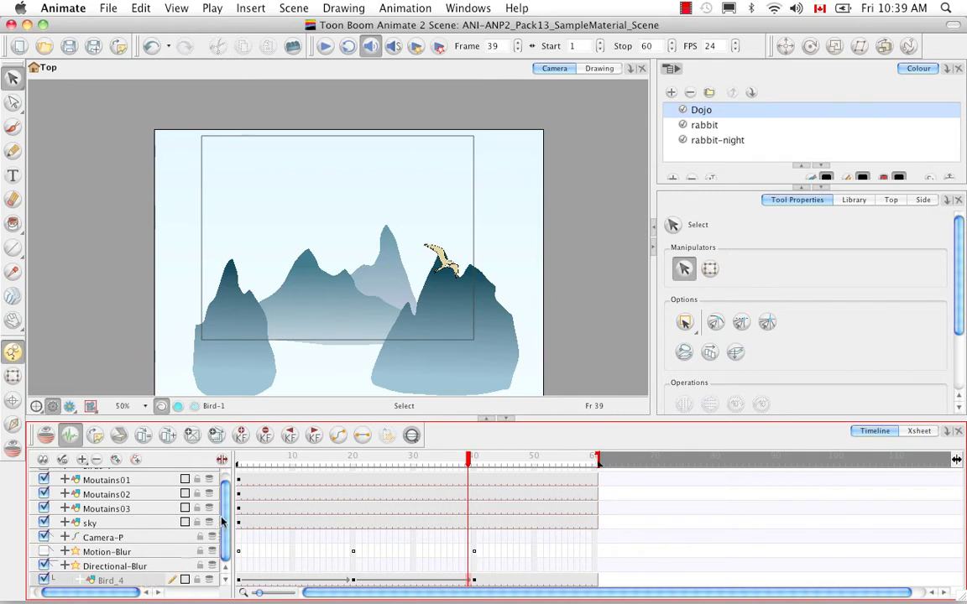
Go to frame 30 and show the scene in the rendered preview
left_click(369, 457)
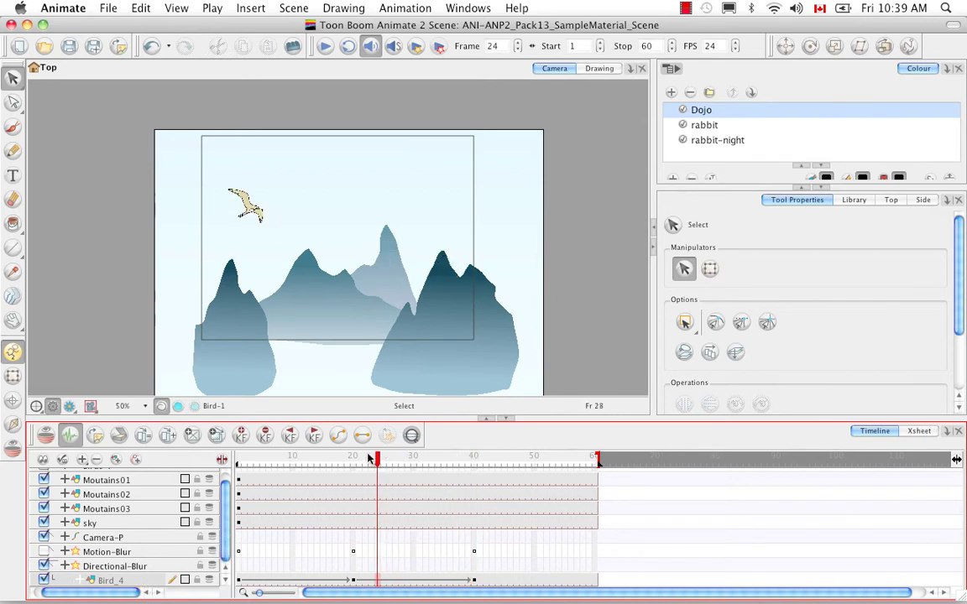
left_click_drag(369, 458, 411, 457)
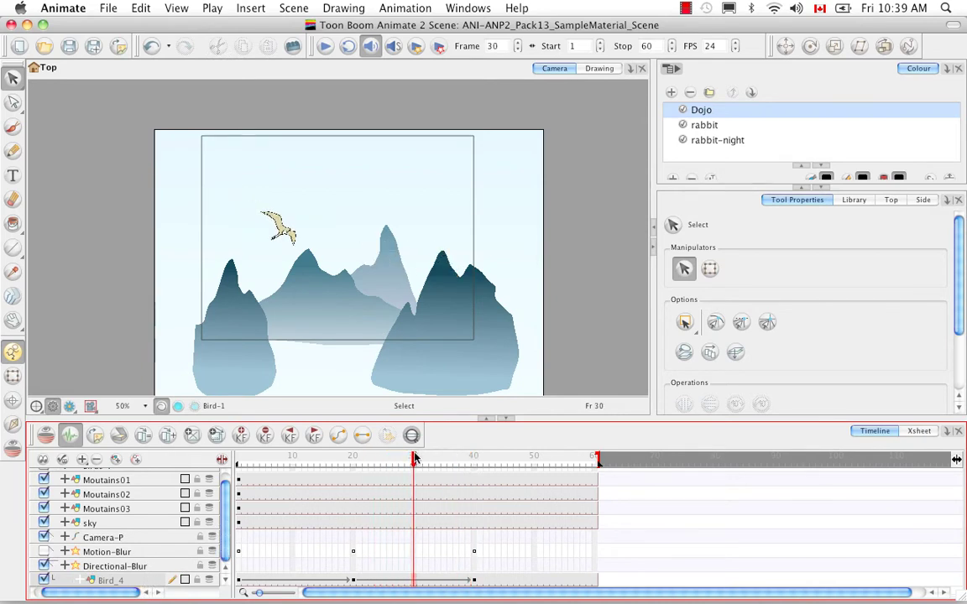
left_click(70, 406)
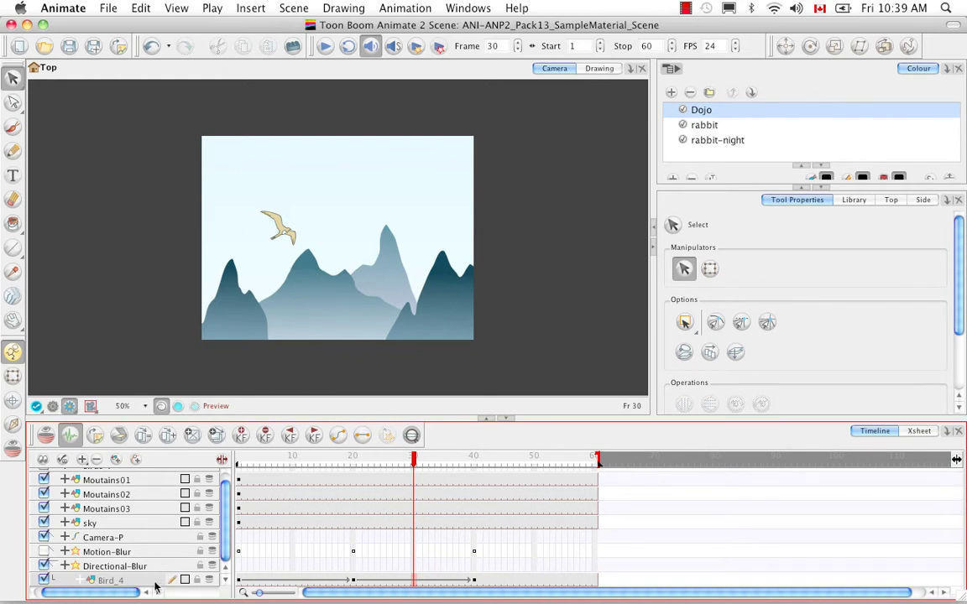
In the Directional-Blur layer's properties, set the Radius to 38 and the Angle to 45
left_click_drag(156, 588, 165, 569)
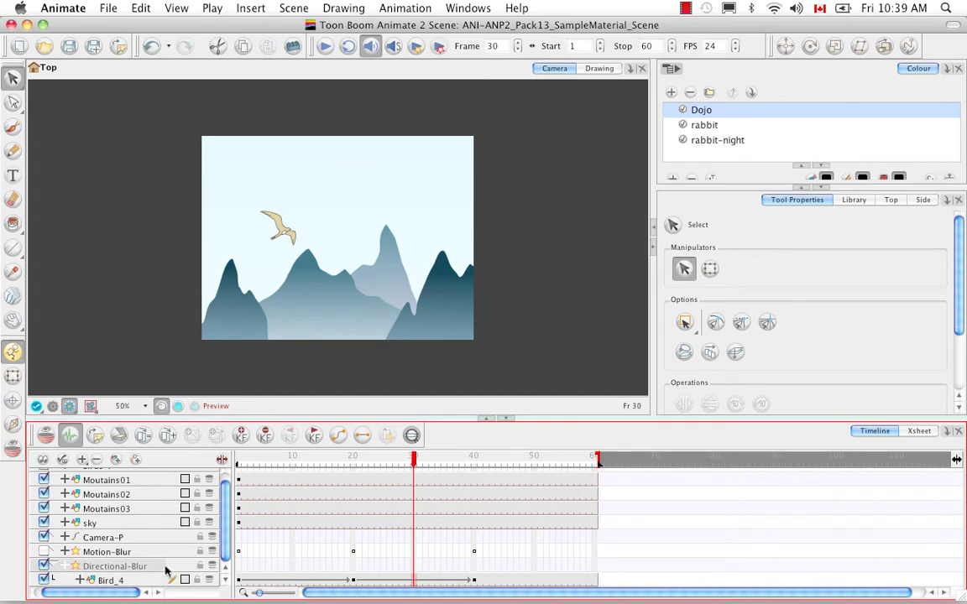
double_click(166, 568)
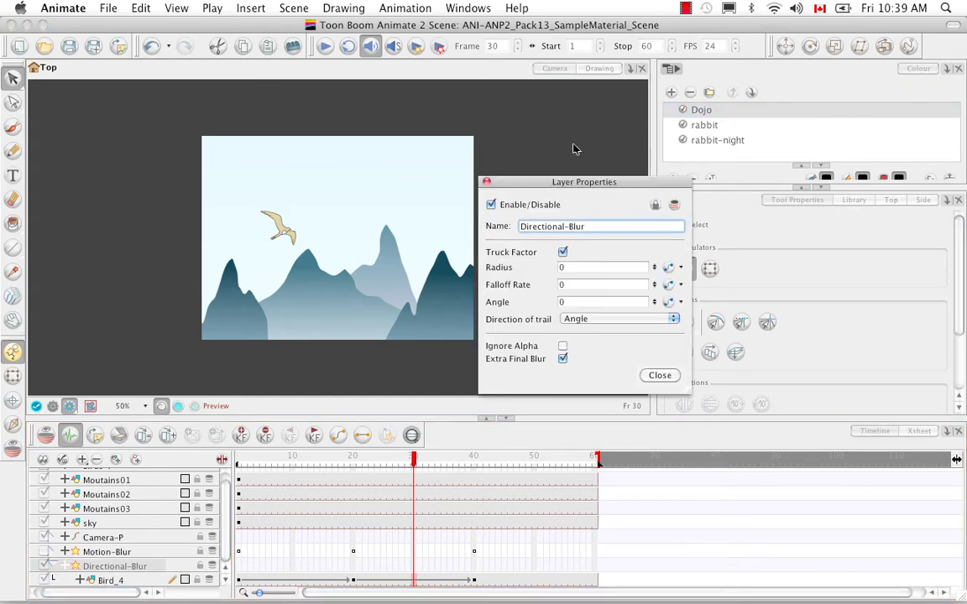
left_click_drag(557, 181, 585, 164)
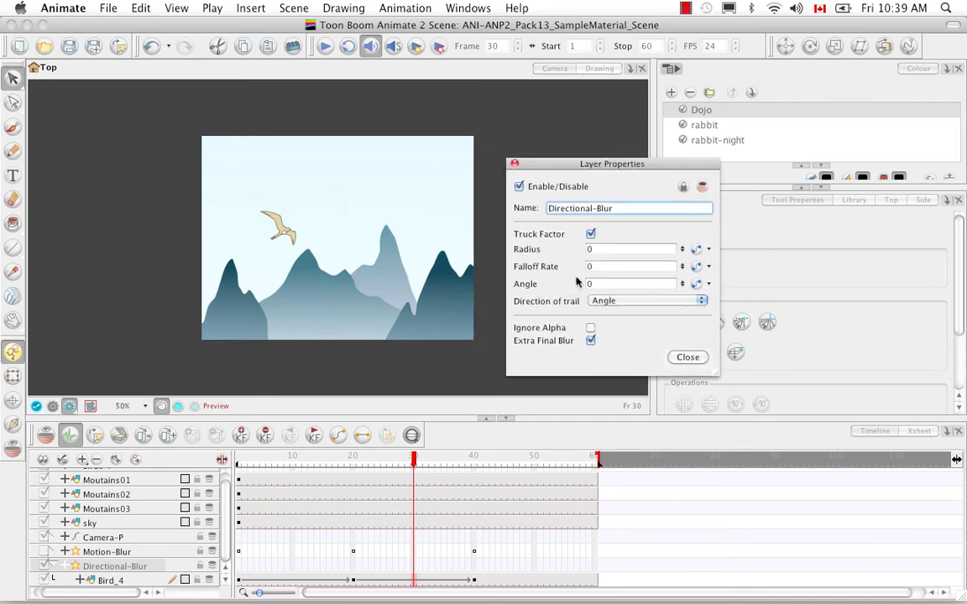
left_click(604, 249)
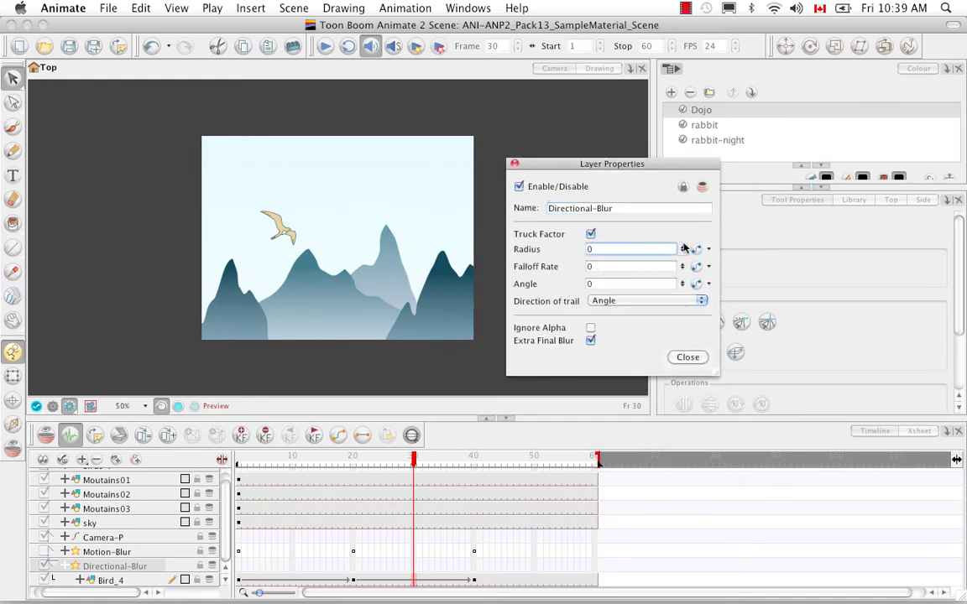
left_click_drag(685, 248, 683, 197)
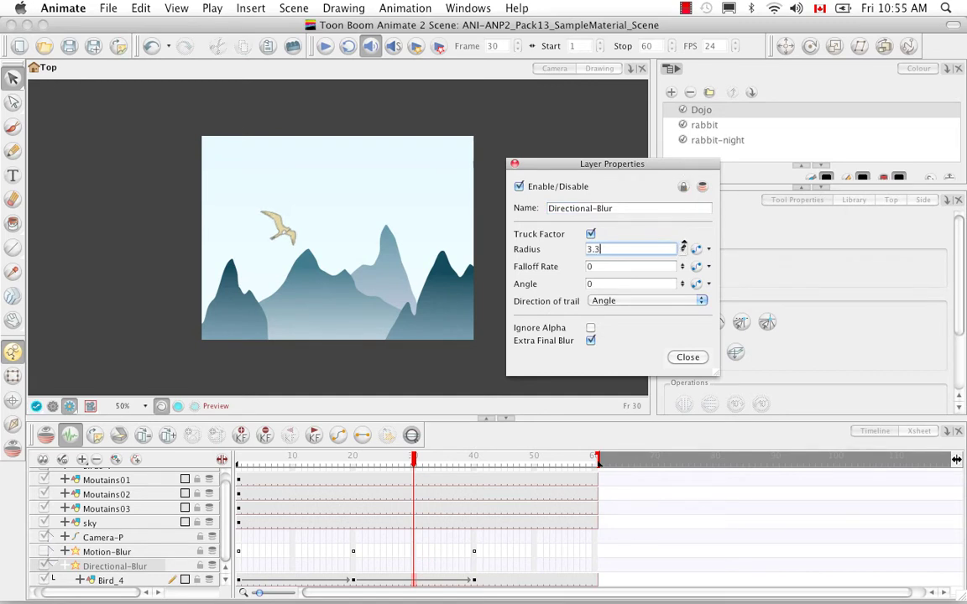
left_click_drag(682, 195, 683, 233)
left_click_drag(615, 210, 682, 219)
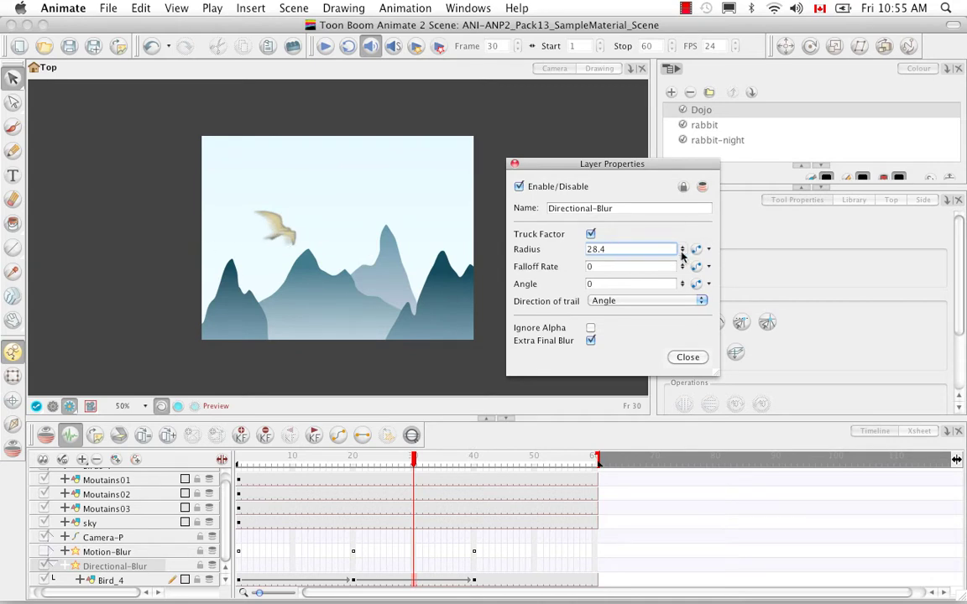
left_click_drag(681, 250, 685, 231)
left_click(629, 284)
type("45")
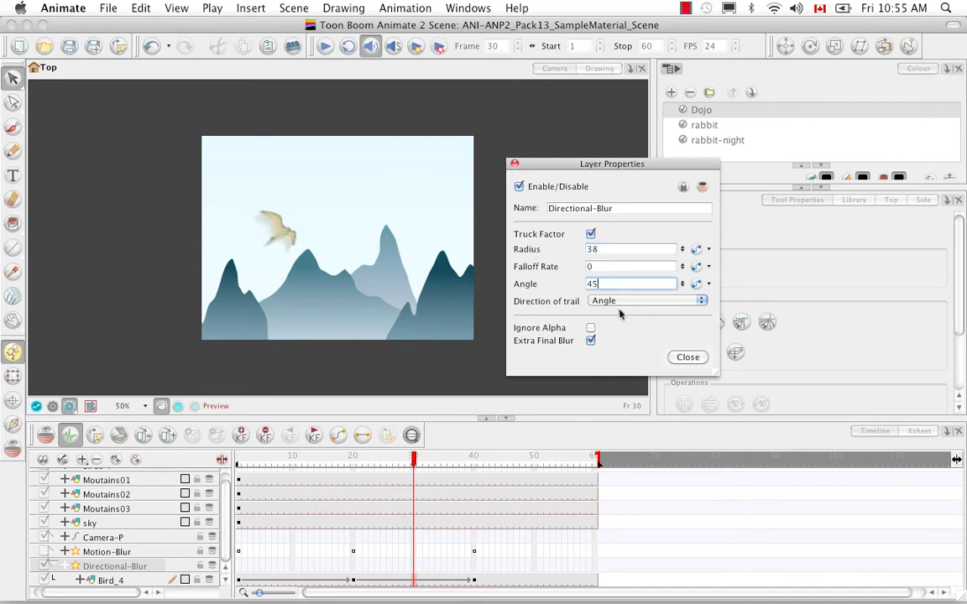
Try West as the Directional-Blur's direction of trail and restore it to Angle
left_click(700, 301)
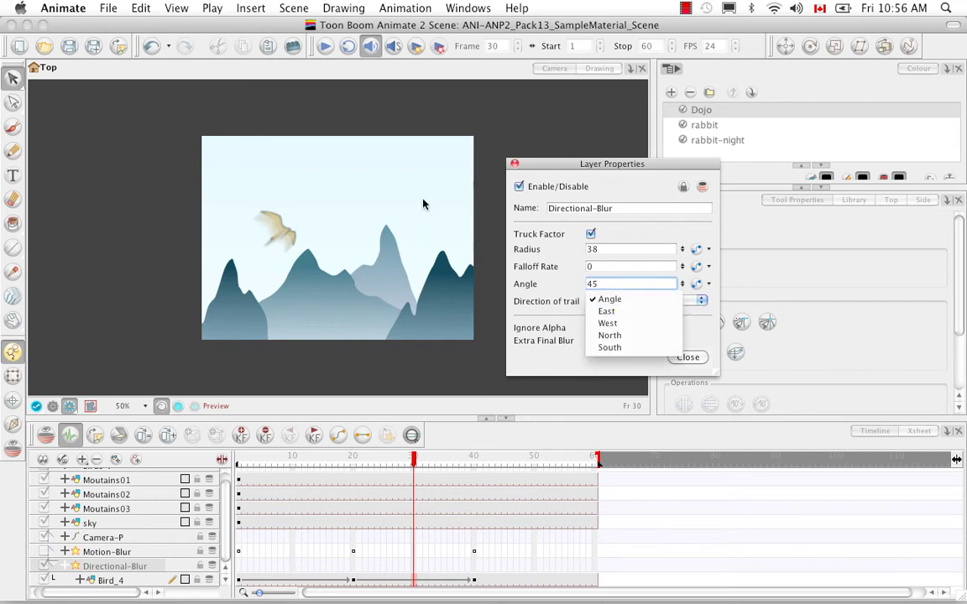
left_click(639, 324)
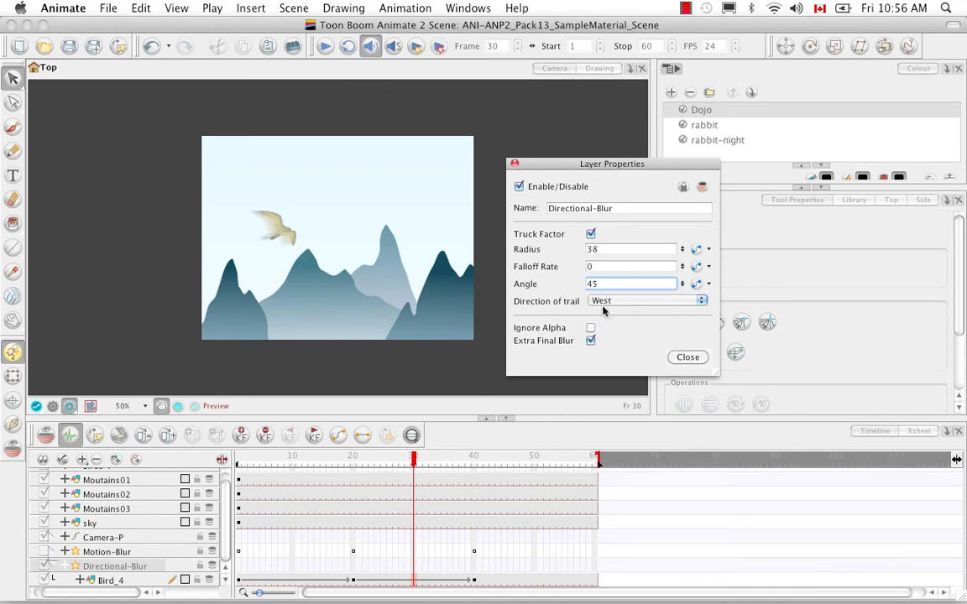
left_click(675, 300)
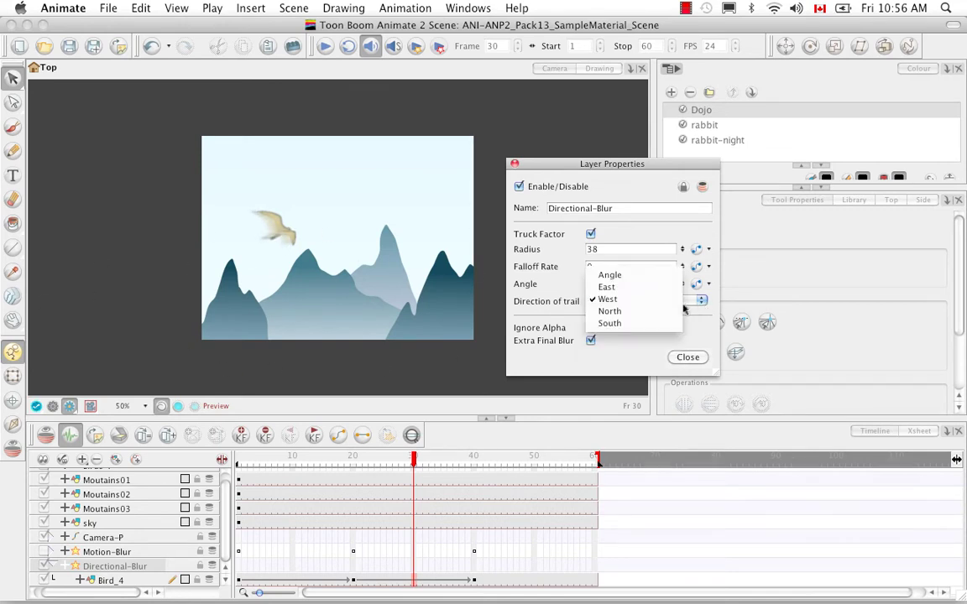
left_click(611, 272)
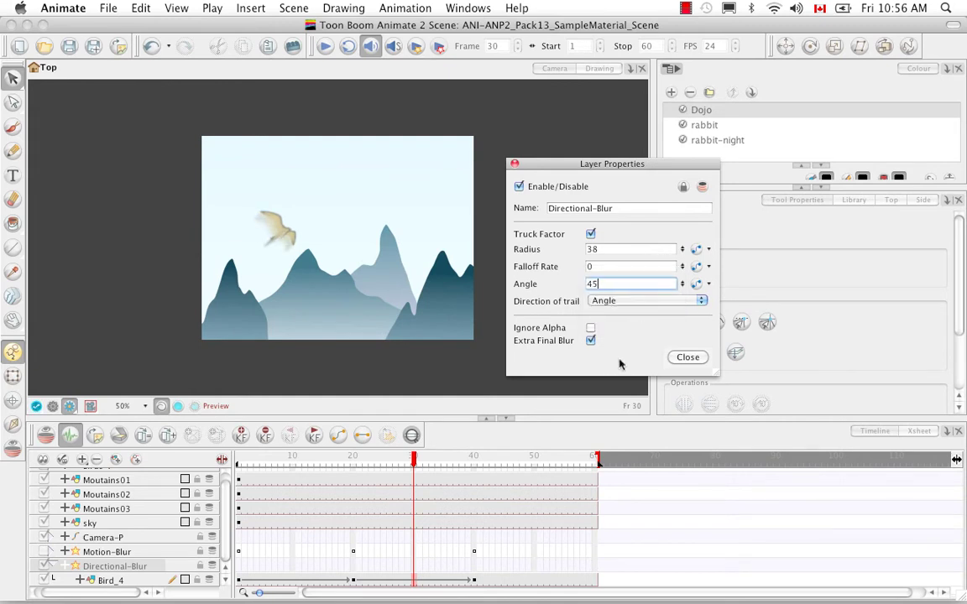
Try Ignore Alpha on the Directional-Blur, switch it back off, and disable Extra Final Blur
left_click(591, 328)
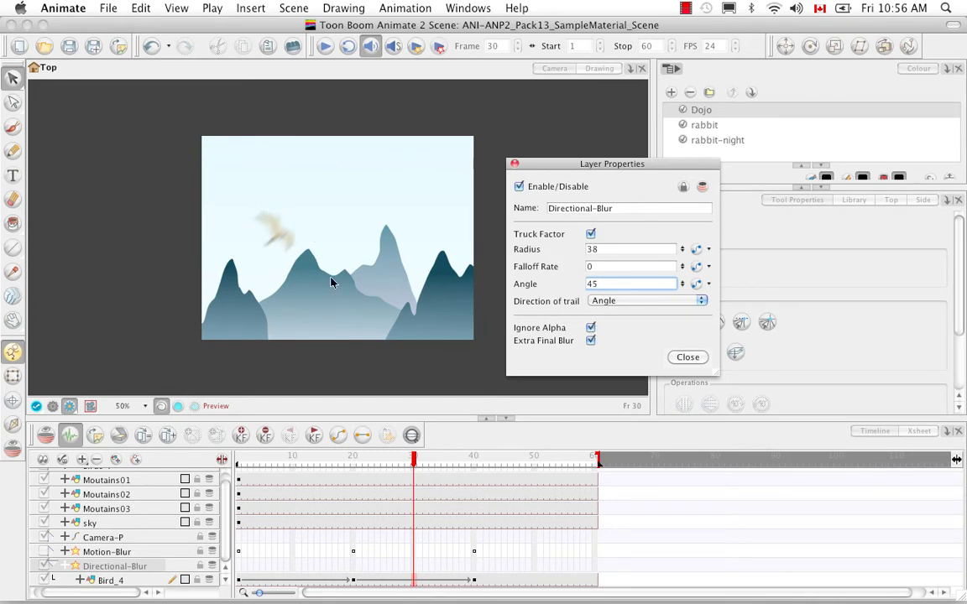
left_click(591, 328)
left_click(592, 341)
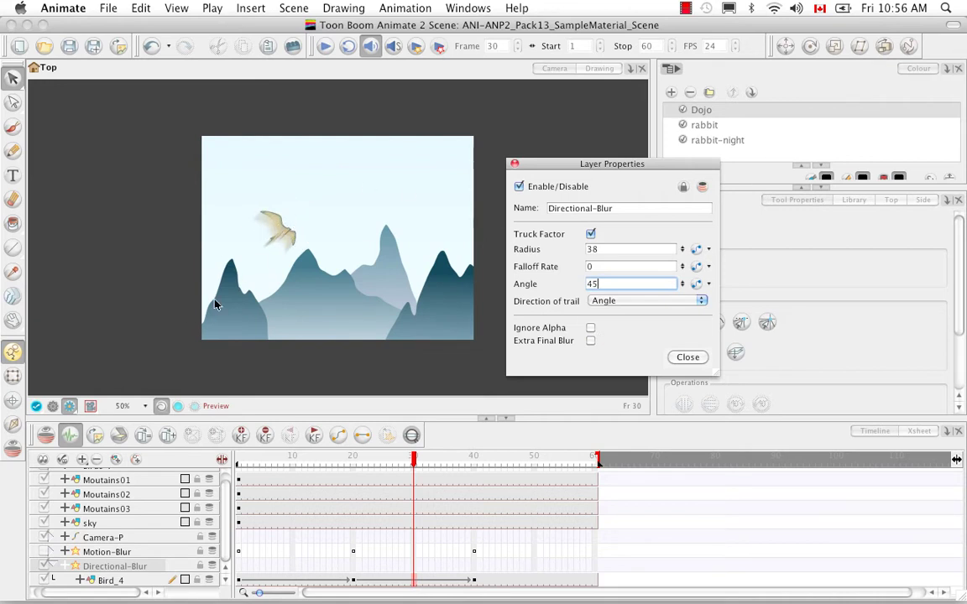
Try a Falloff Rate of 1 for the Directional-Blur and restore the rate to 0
left_click(604, 266)
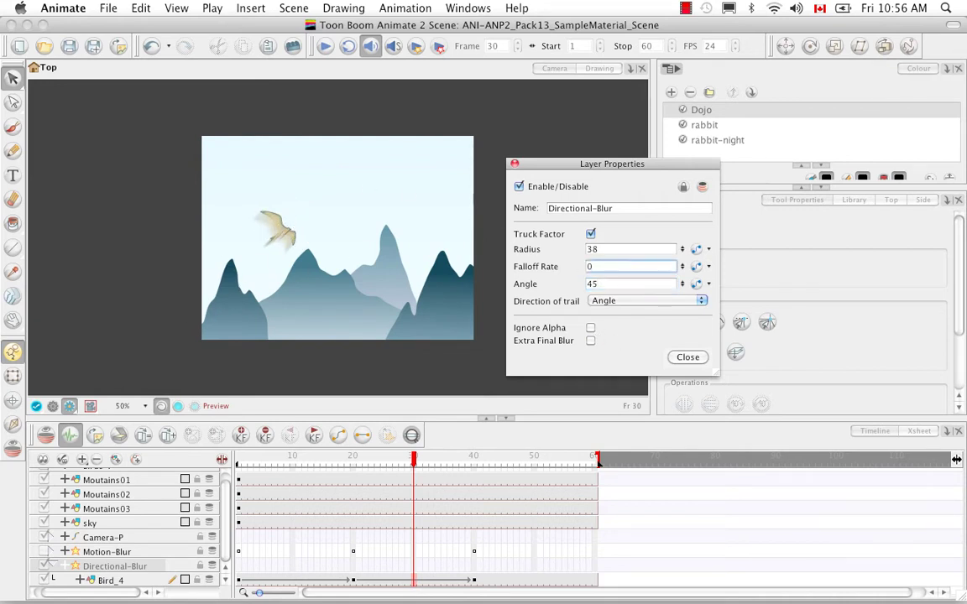
key("BackSpace")
type("1")
key("Tab")
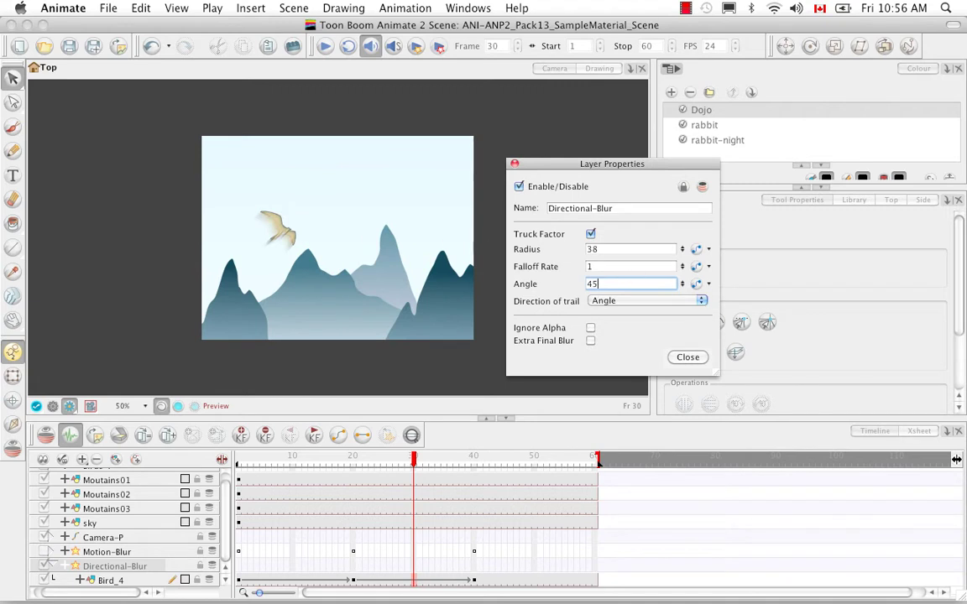
left_click(586, 267)
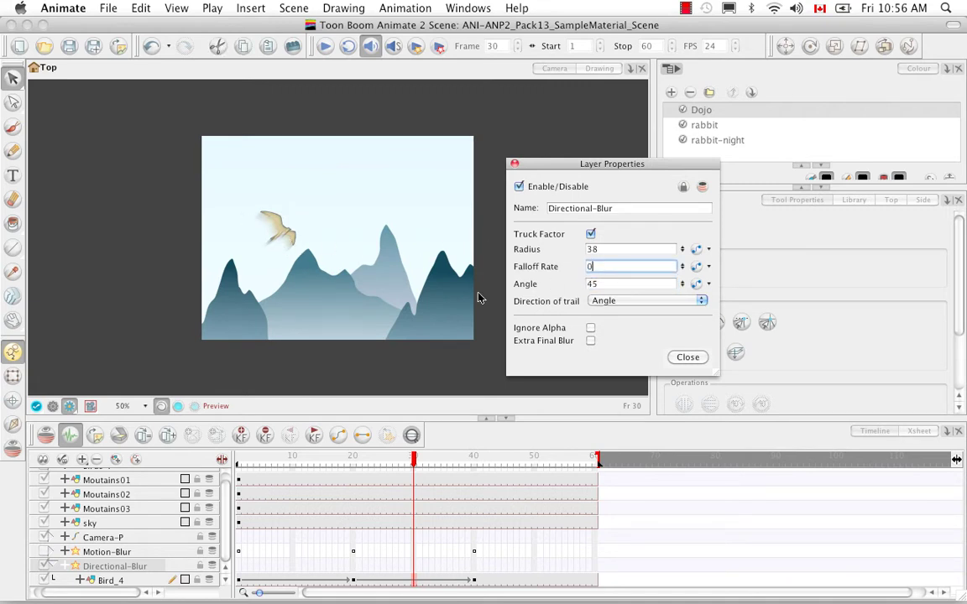
left_click(604, 284)
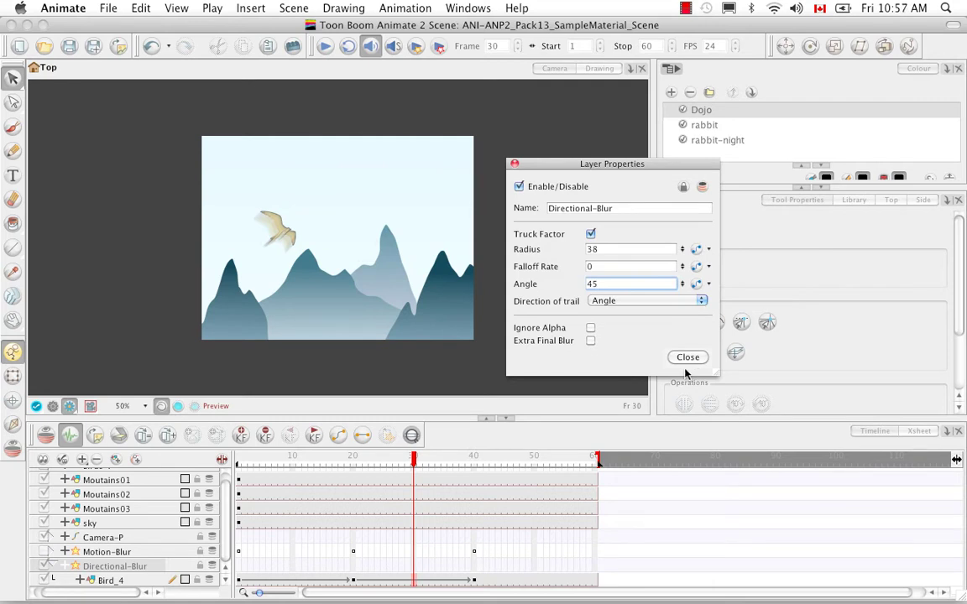
Try West and North as the Directional-Blur's direction of trail
left_click(701, 303)
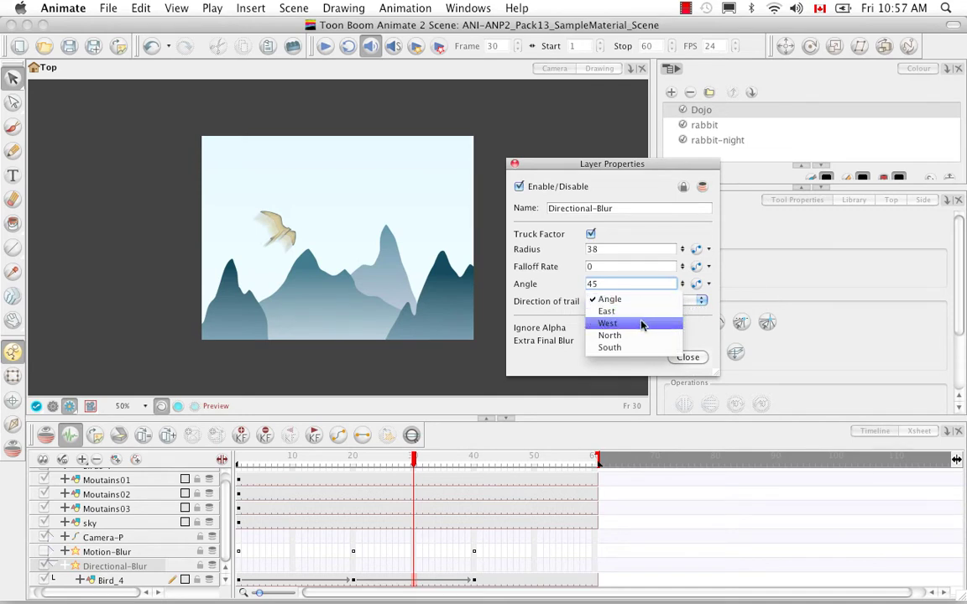
left_click(642, 324)
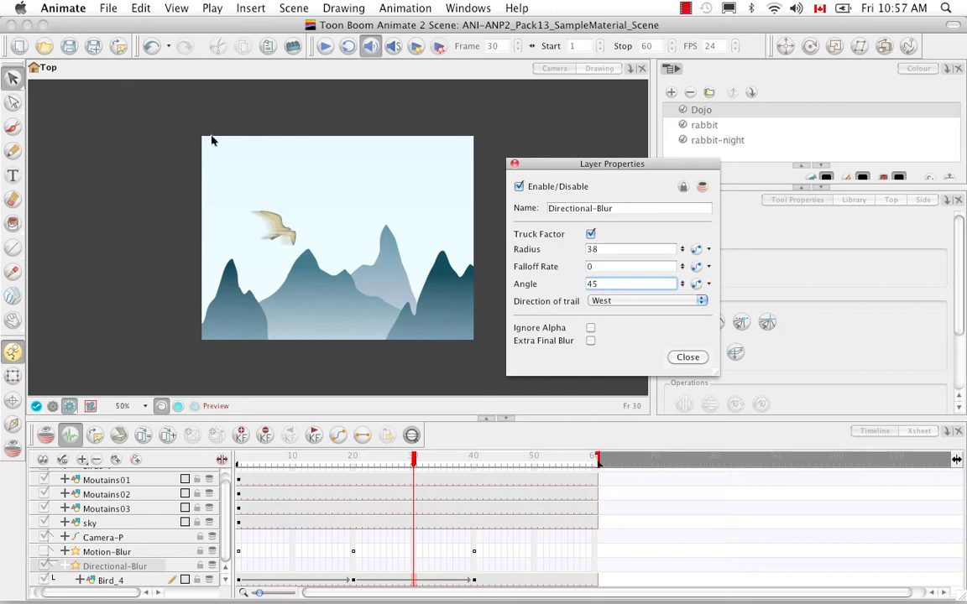
left_click(702, 301)
left_click(638, 310)
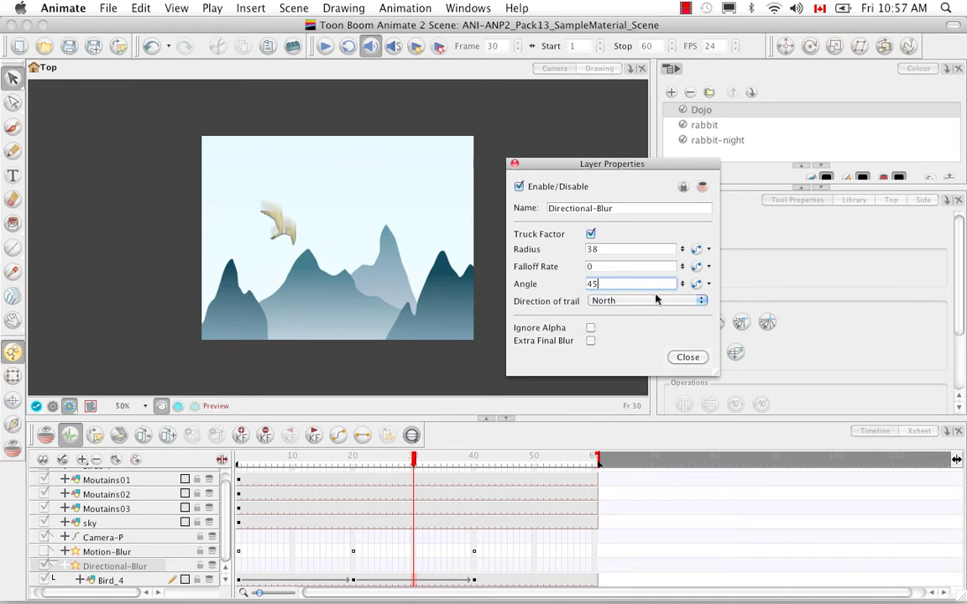
At frame 37, set the Directional-Blur's direction of trail to West and close its properties
left_click(518, 460)
left_click_drag(518, 460, 456, 460)
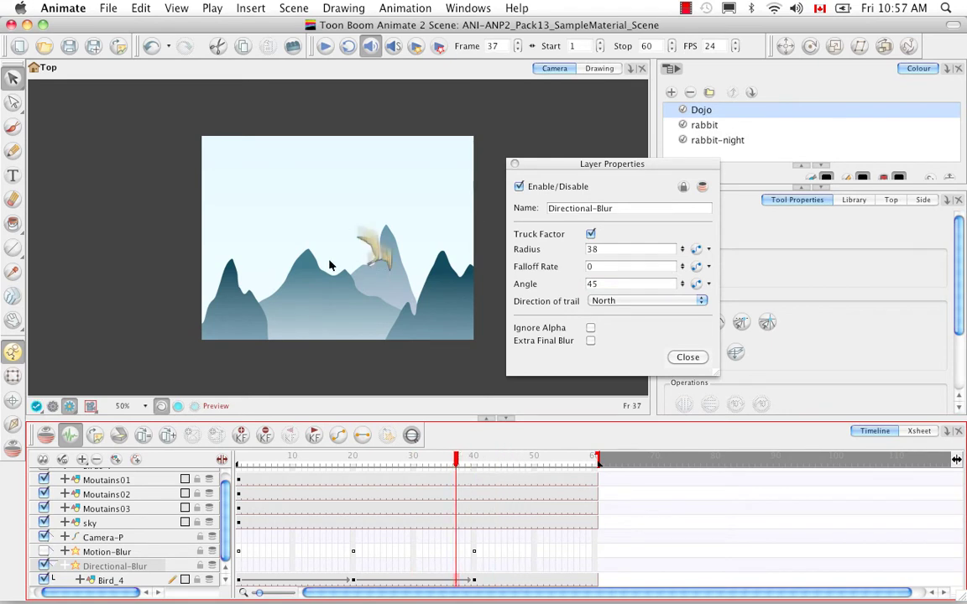
left_click(702, 300)
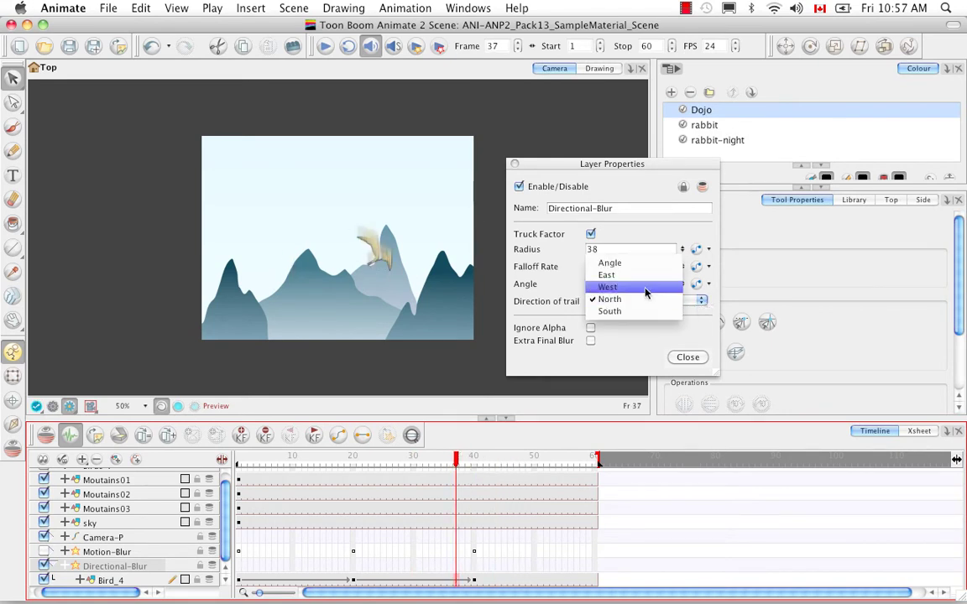
left_click(646, 285)
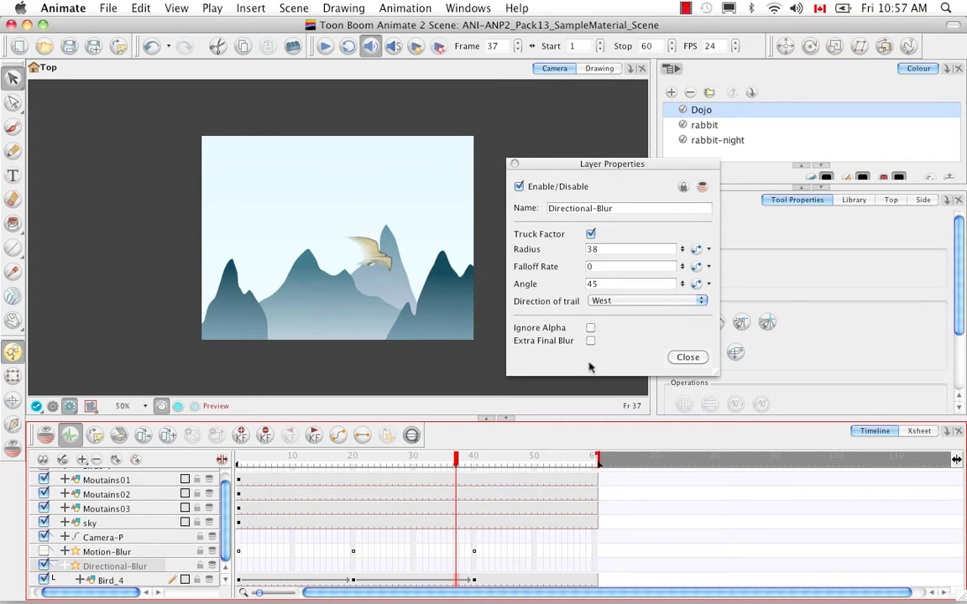
left_click(688, 357)
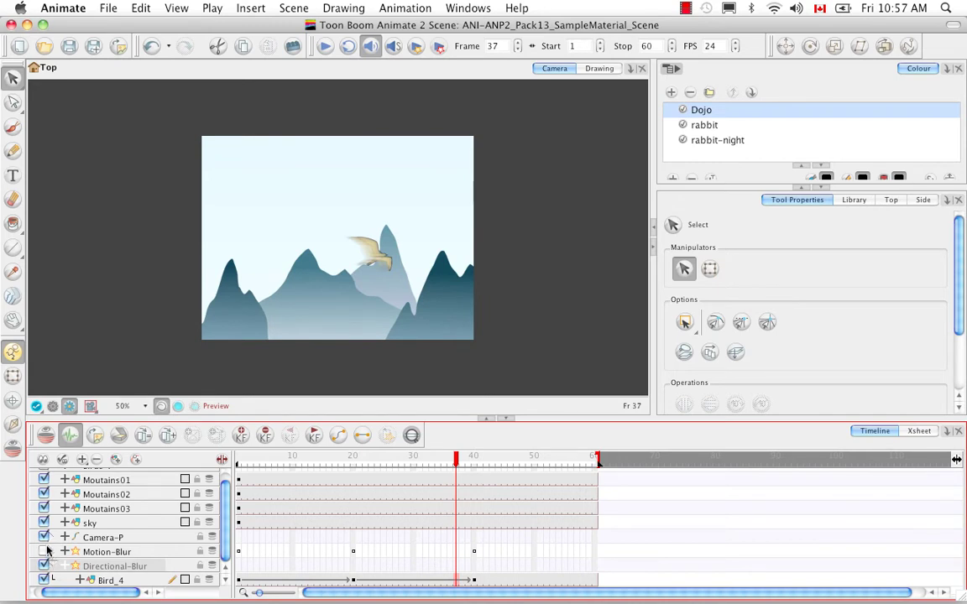
Return to the OpenGL view and add a Colour-Scale effect layer
left_click(52, 406)
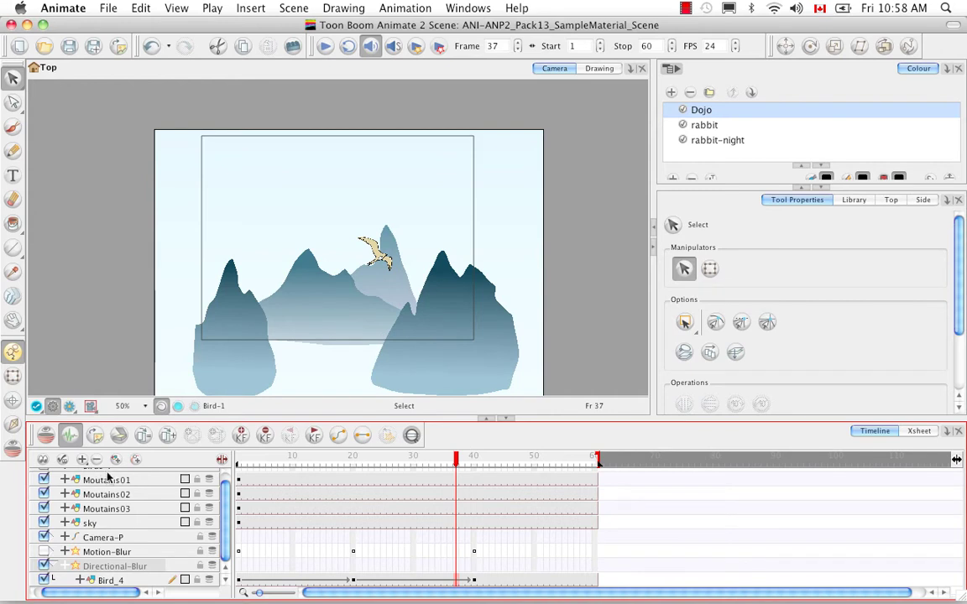
left_click(257, 9)
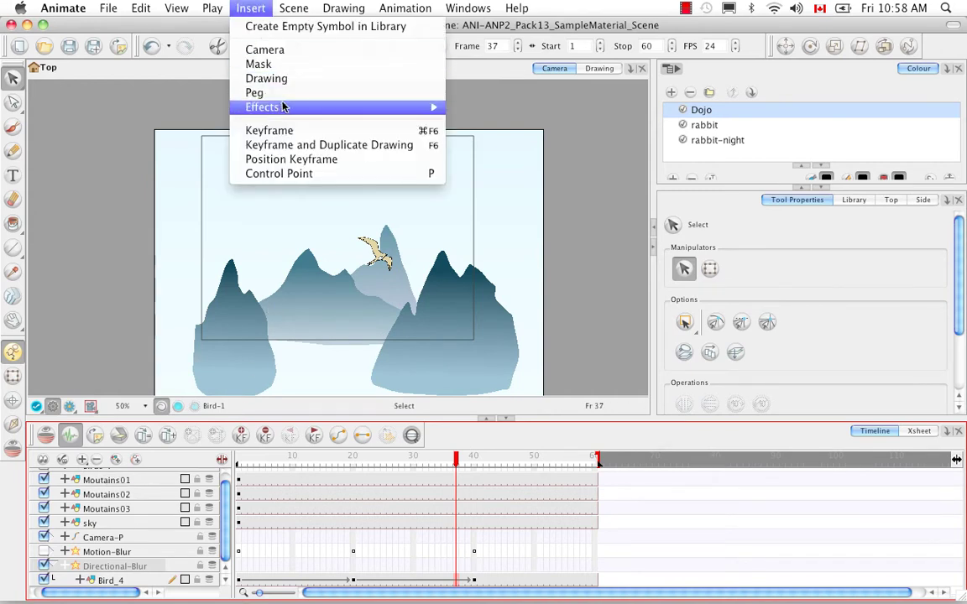
mouse_move(309, 108)
left_click(531, 151)
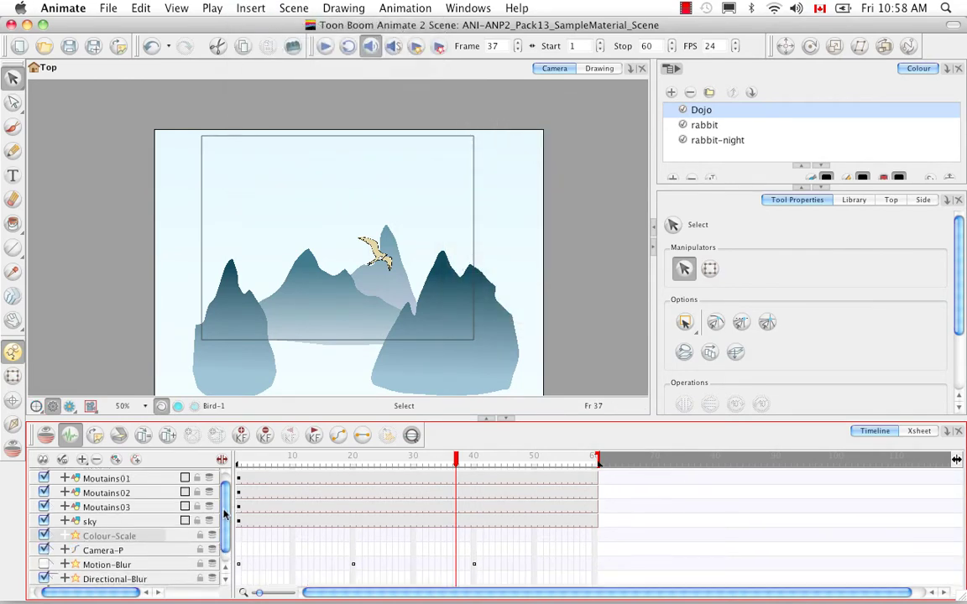
Attach the sky layer to the Colour-Scale effect and display the effect's Red to Value parameters with their values
scroll(223, 503, "down", 1)
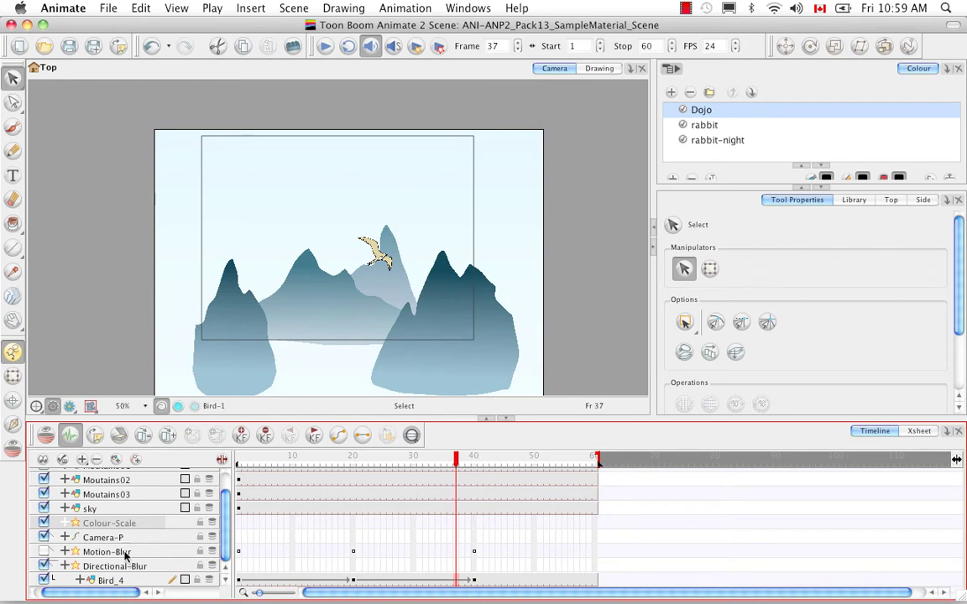
left_click_drag(113, 513, 132, 530)
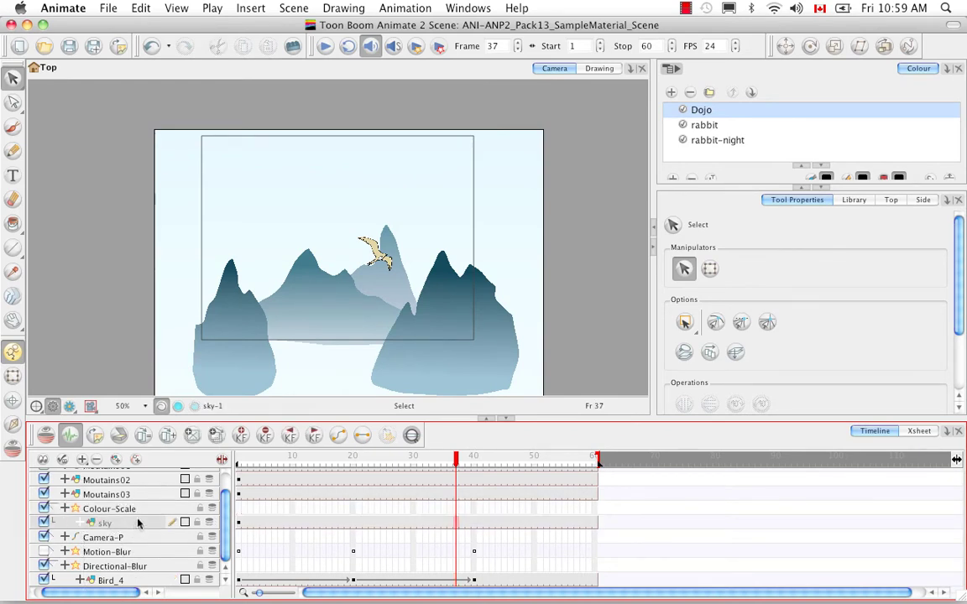
left_click(65, 509)
left_click(221, 460)
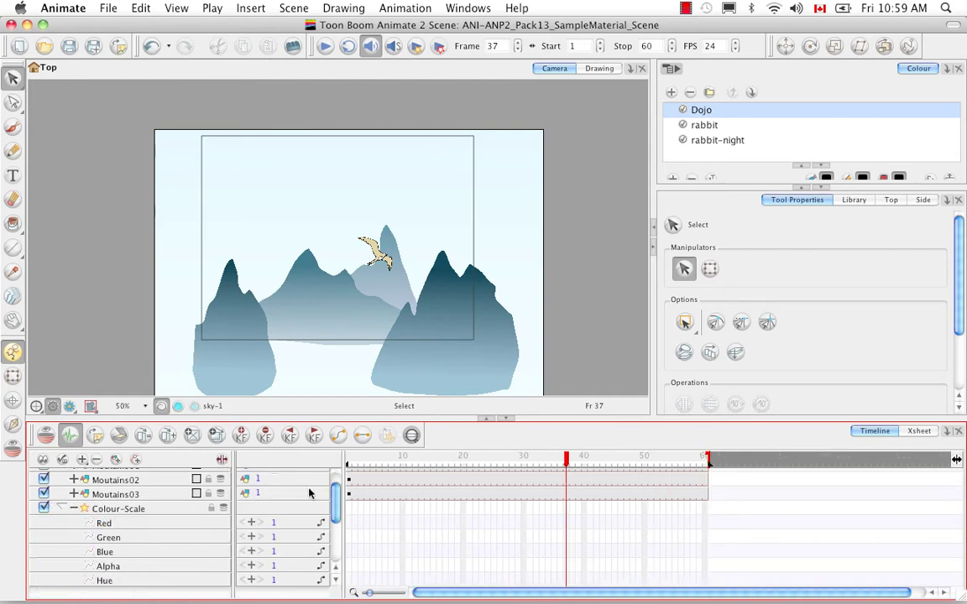
left_click_drag(335, 501, 339, 510)
scroll(339, 510, "down", 1)
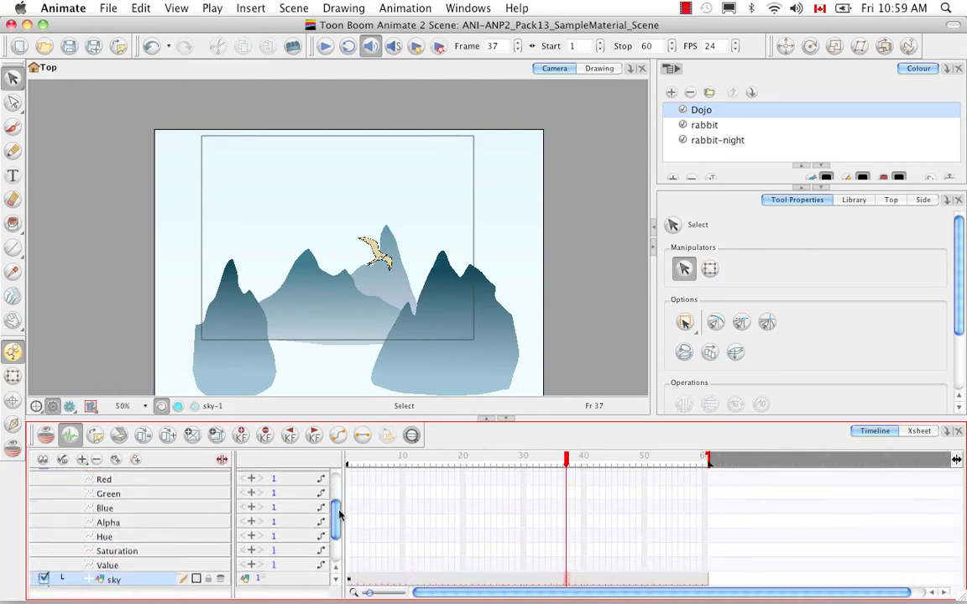
scroll(339, 510, "up", 2)
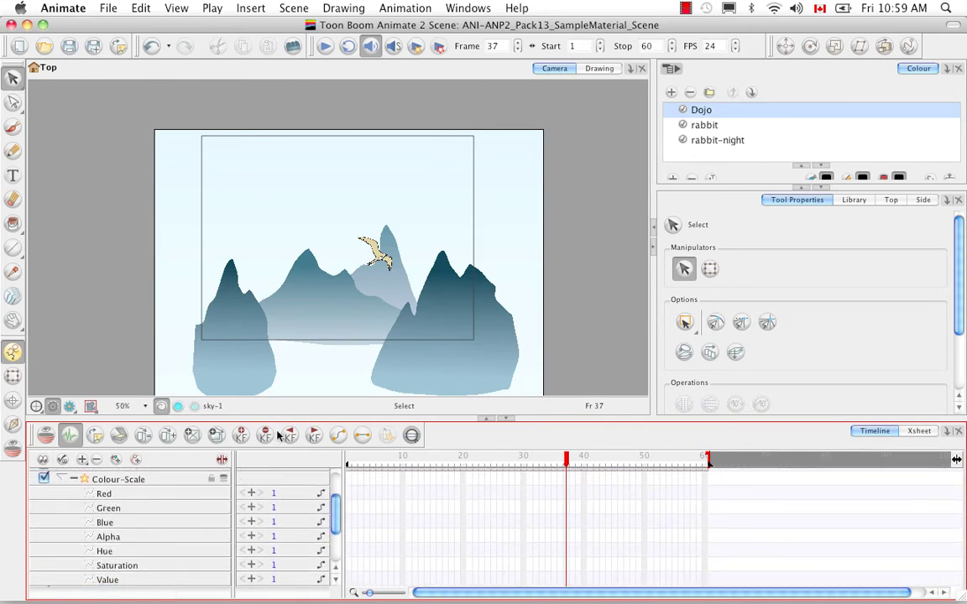
Add keyframes to the Colour-Scale effect at frames 1 and 60, and return to frame 1
left_click(348, 481)
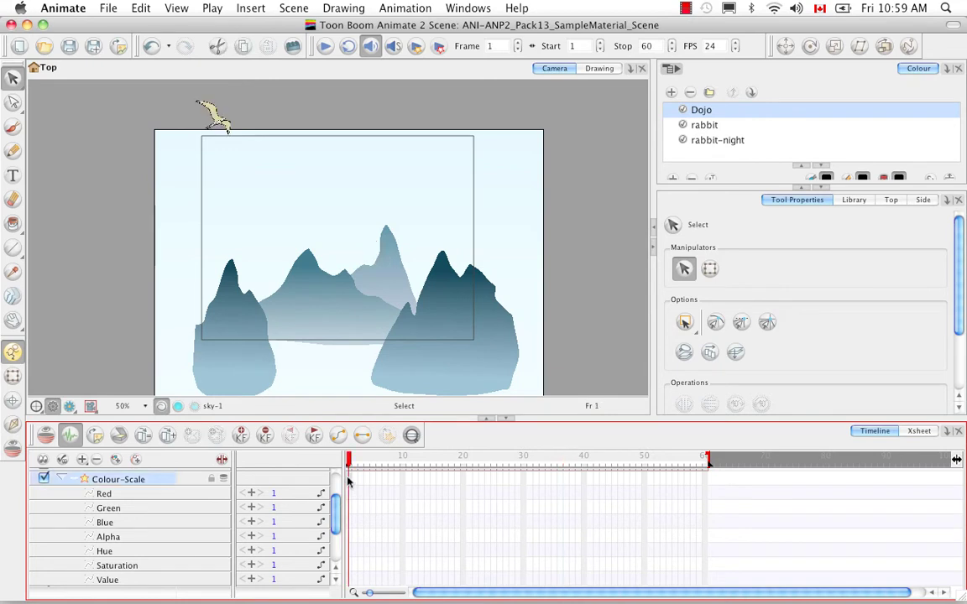
left_click(314, 435)
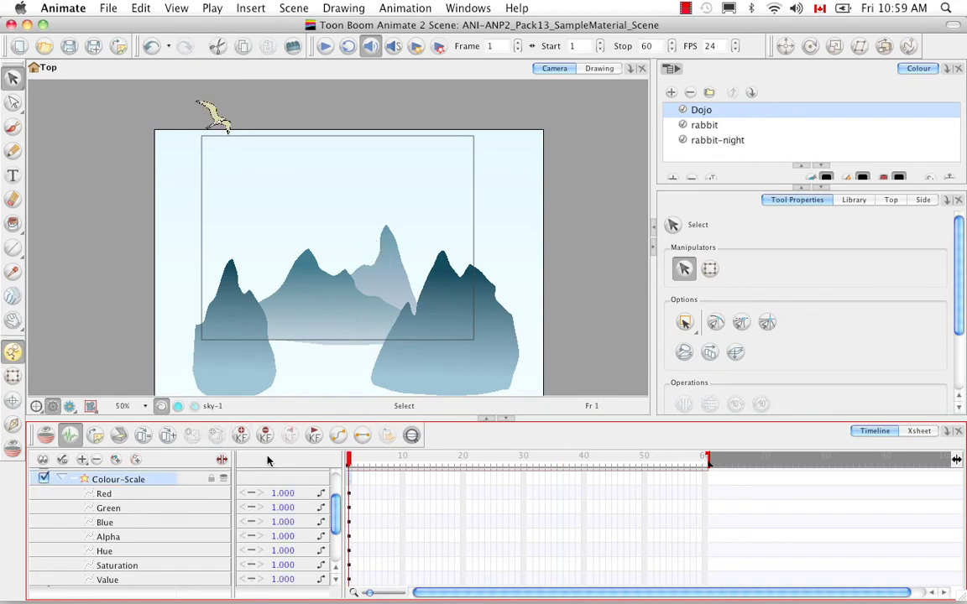
left_click_drag(371, 460, 709, 460)
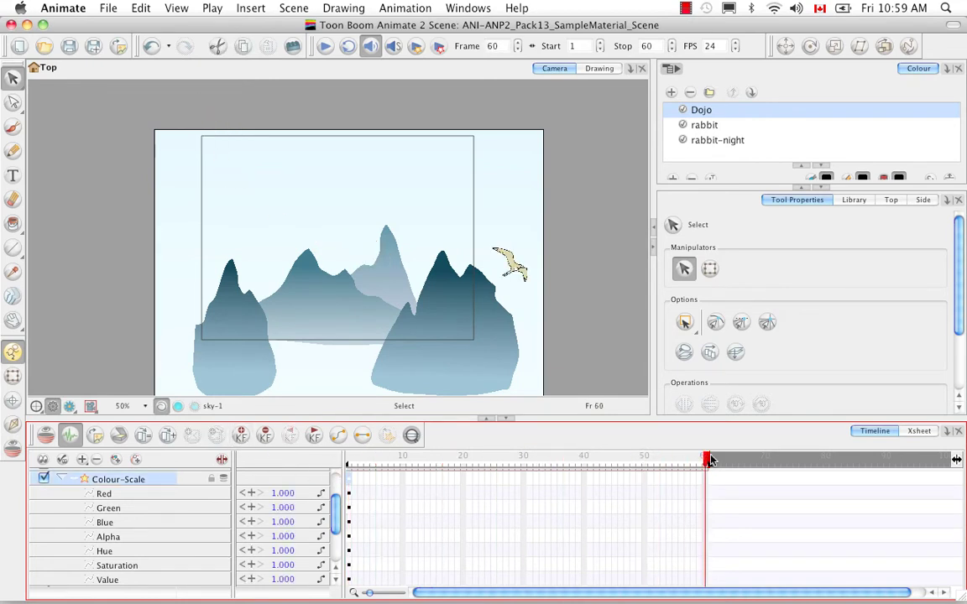
left_click(240, 436)
left_click(596, 460)
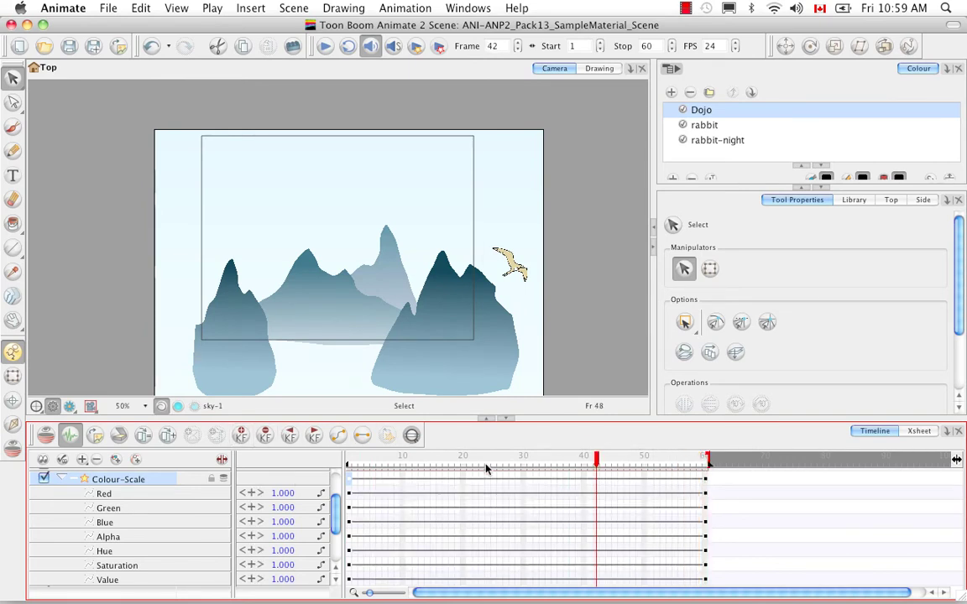
left_click(349, 460)
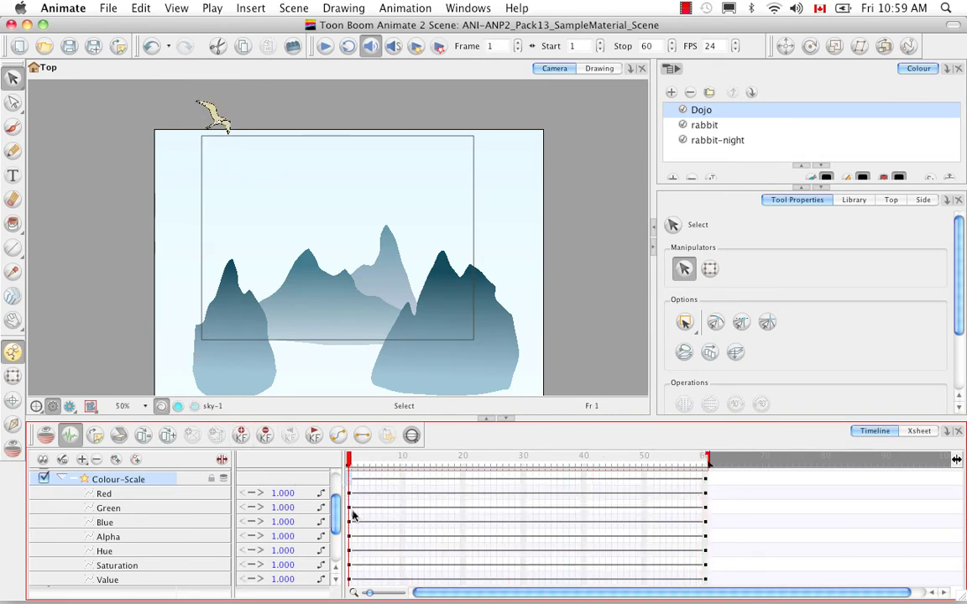
Check the Colour-Scale layer properties, switch to the rendered preview and set Red to 2 at frame 1
double_click(162, 481)
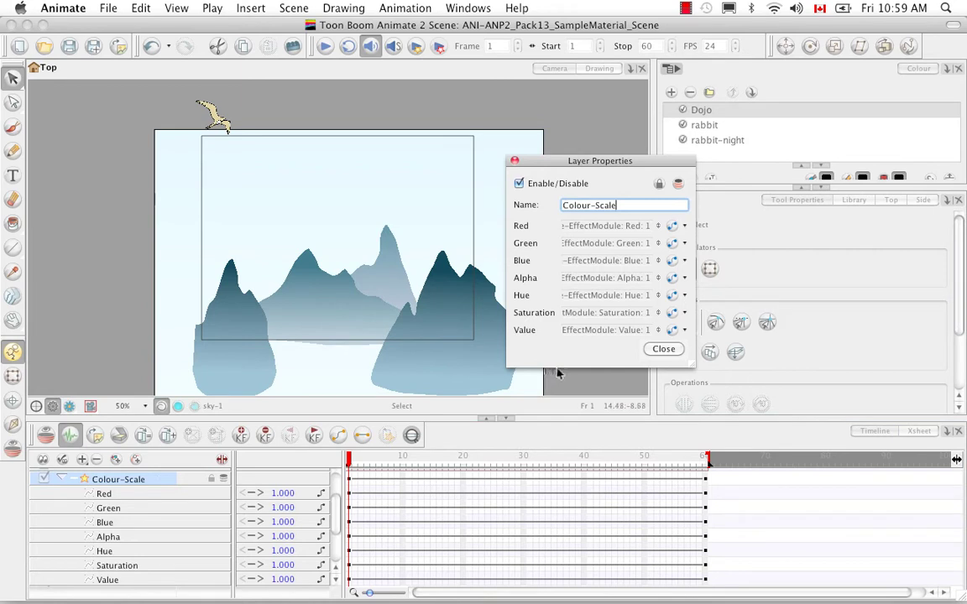
left_click(514, 160)
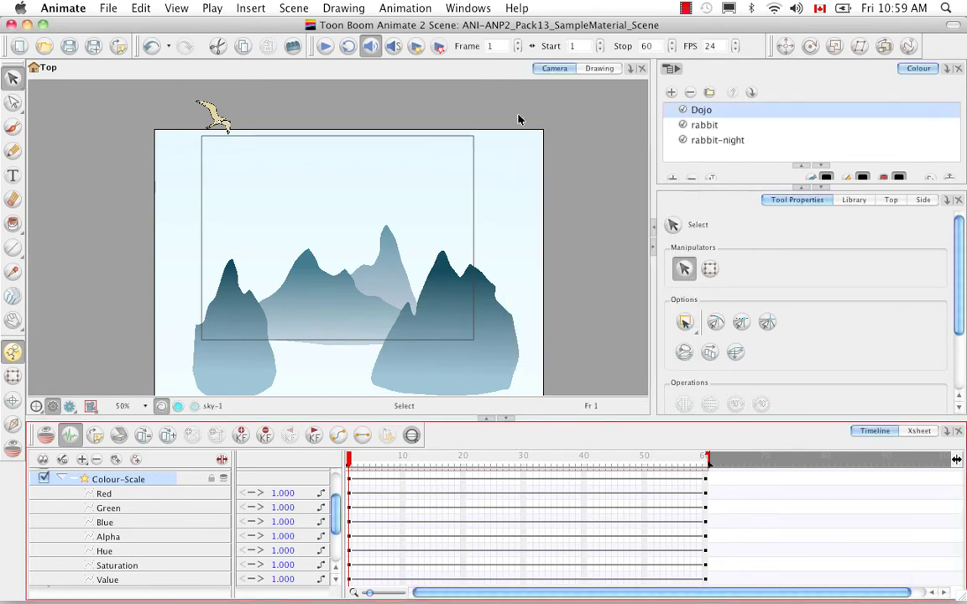
left_click(69, 405)
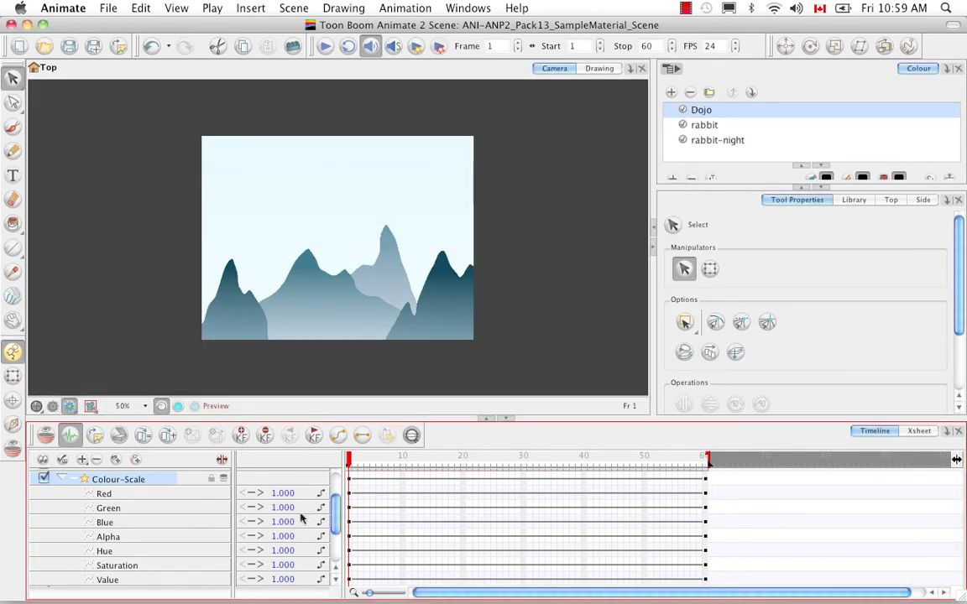
left_click(279, 494)
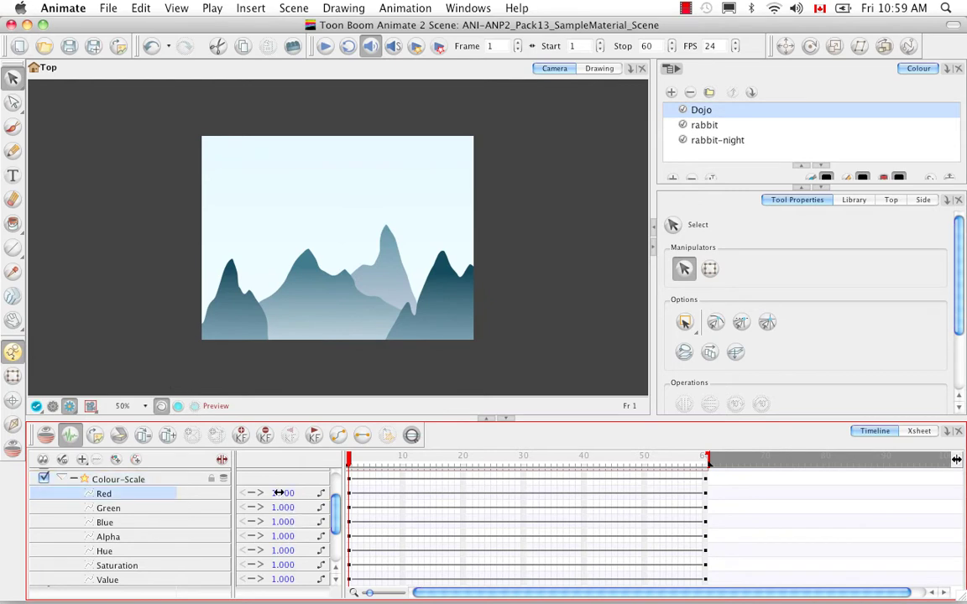
type("2")
key("Return")
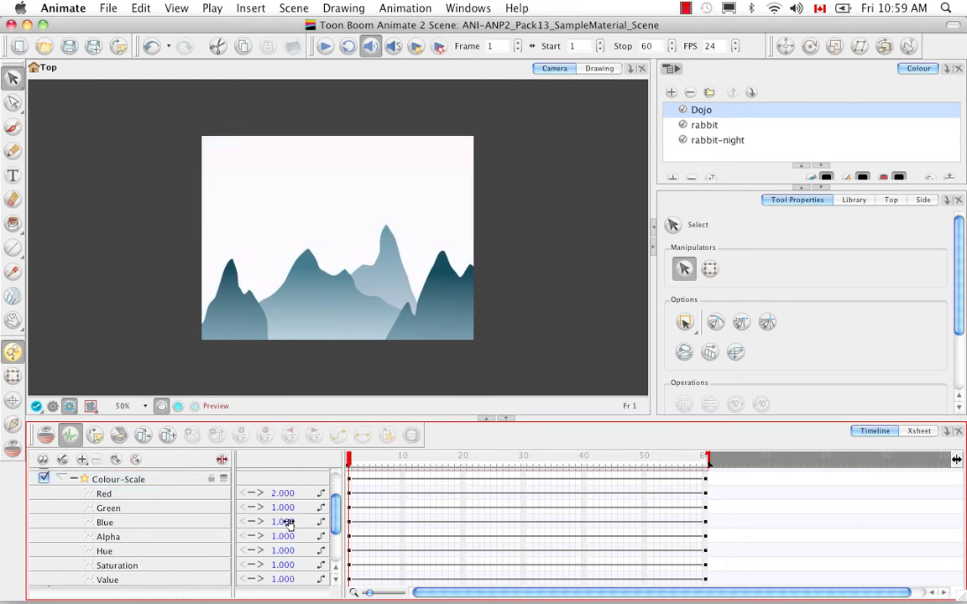
Try a Green value of 1.7 for the Colour-Scale with Blue at 1.9 and at 0
left_click(283, 508)
type("1.7")
key("Return")
left_click(280, 522)
type("1.9")
key("Return")
left_click(283, 522)
type("0")
key("Return")
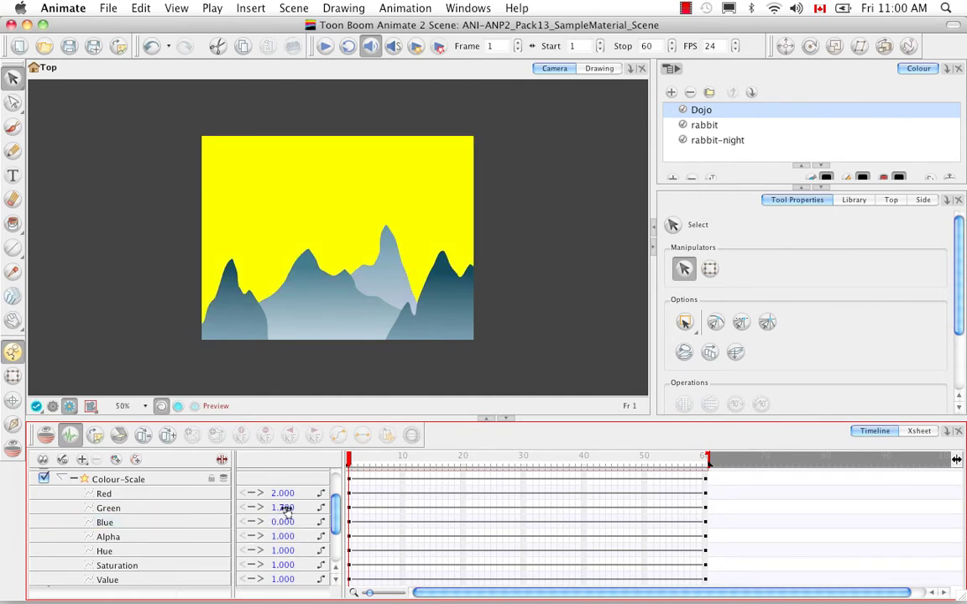
Set the Colour-Scale's Blue value to 0.5 at frame 1
left_click(283, 522)
type("0.5")
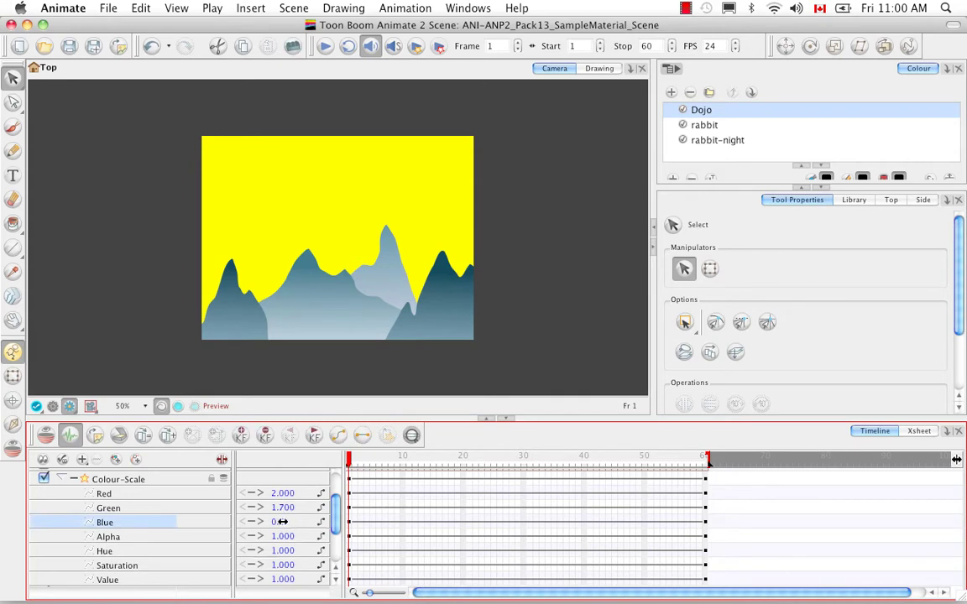
key("Return")
Try Green values of 1.1 and 0.8 for the Colour-Scale and settle on 0.5
left_click(285, 494)
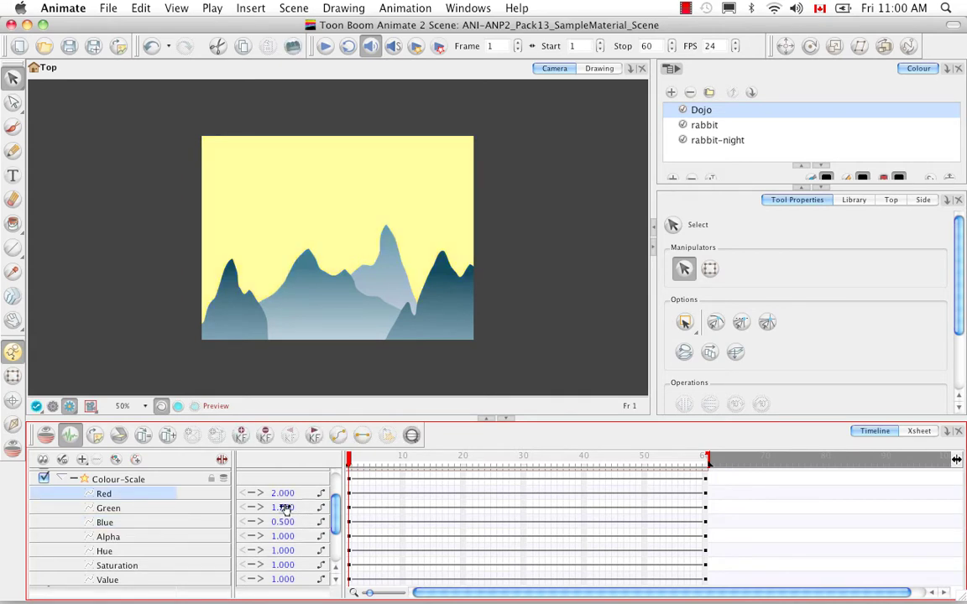
left_click(283, 508)
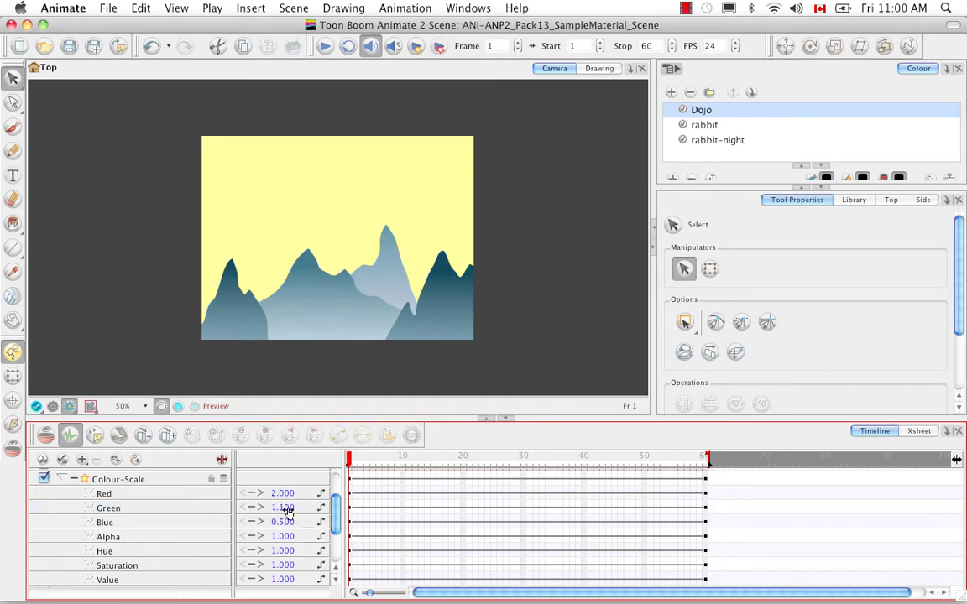
left_click_drag(277, 507, 294, 508)
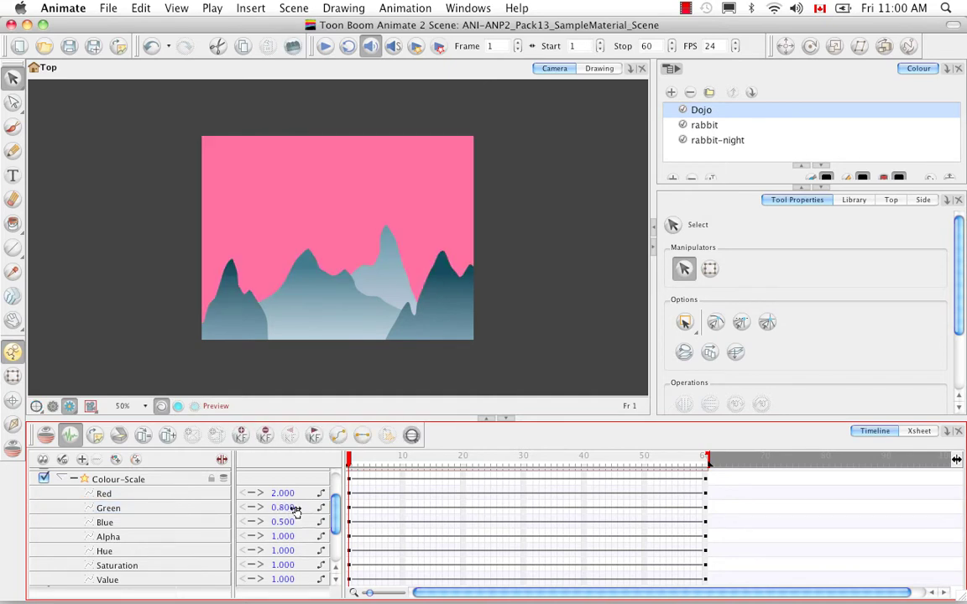
left_click(283, 508)
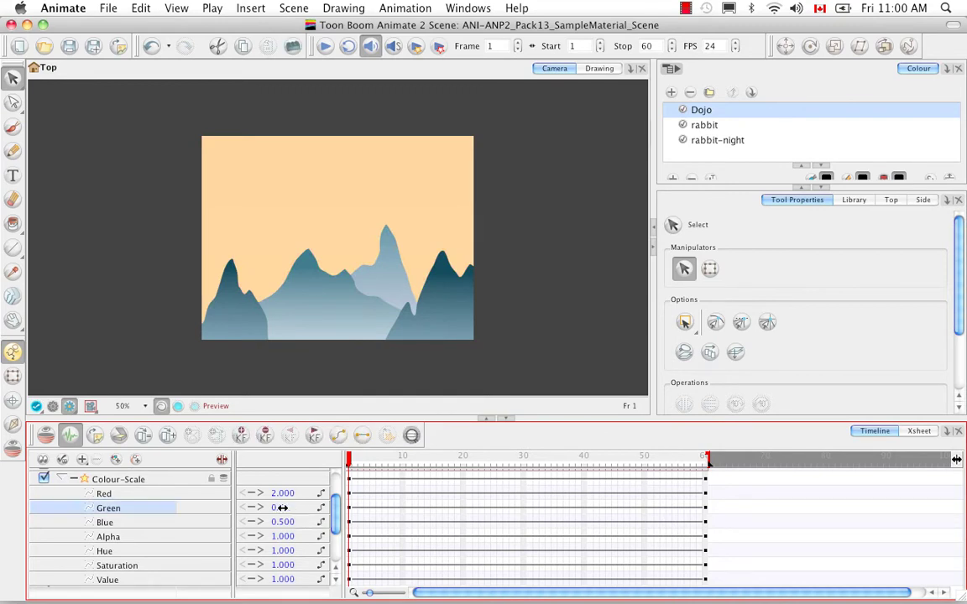
left_click_drag(283, 508, 264, 471)
left_click(283, 507)
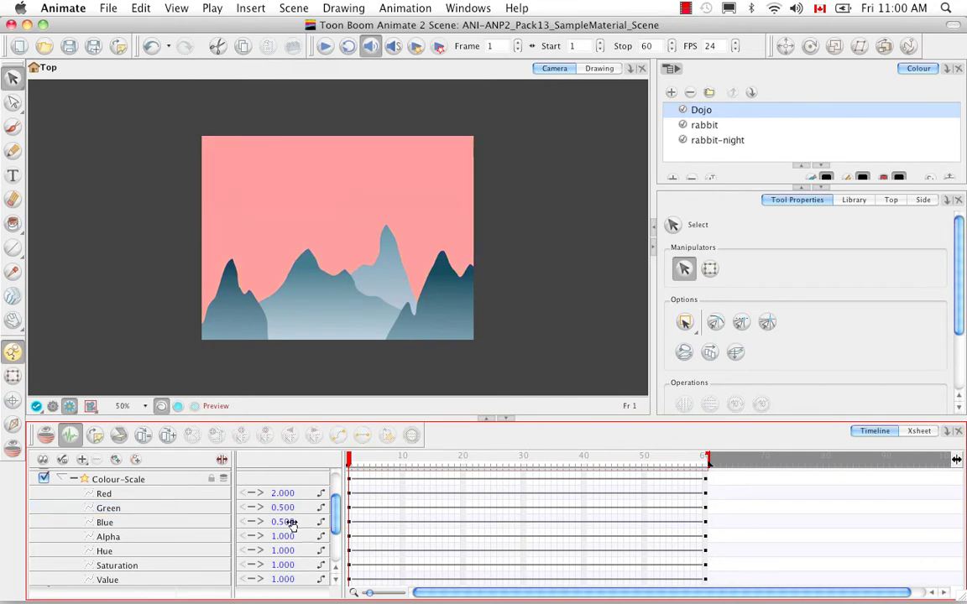
Set the Colour-Scale's Saturation to 0.7 at frame 1
left_click(283, 566)
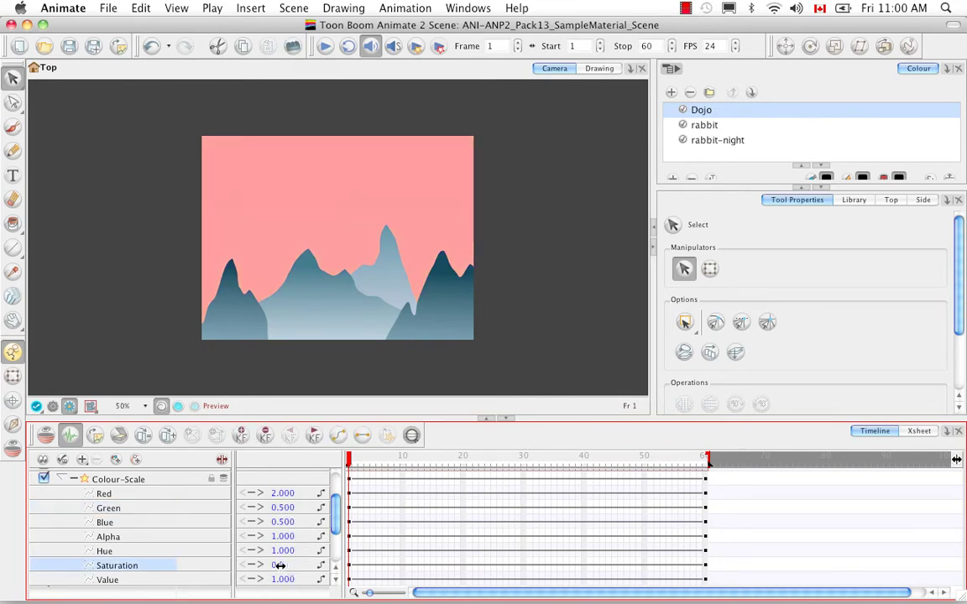
left_click_drag(283, 565, 294, 573)
left_click(286, 572)
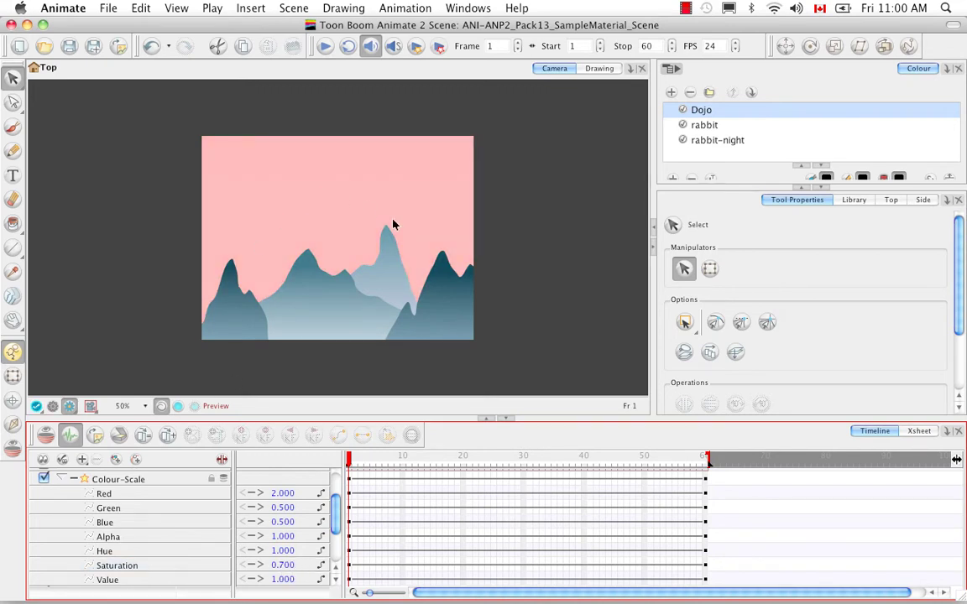
Scrub through the early frames to preview the sky's colour change, return to frame 1 and collapse the Colour-Scale parameters
left_click(166, 192)
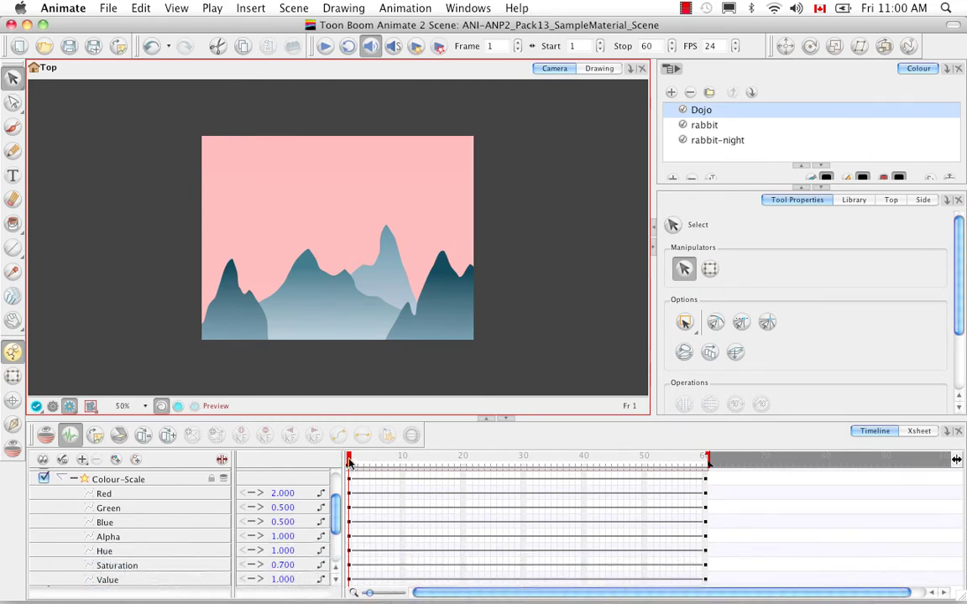
left_click(385, 458)
left_click_drag(418, 463, 344, 463)
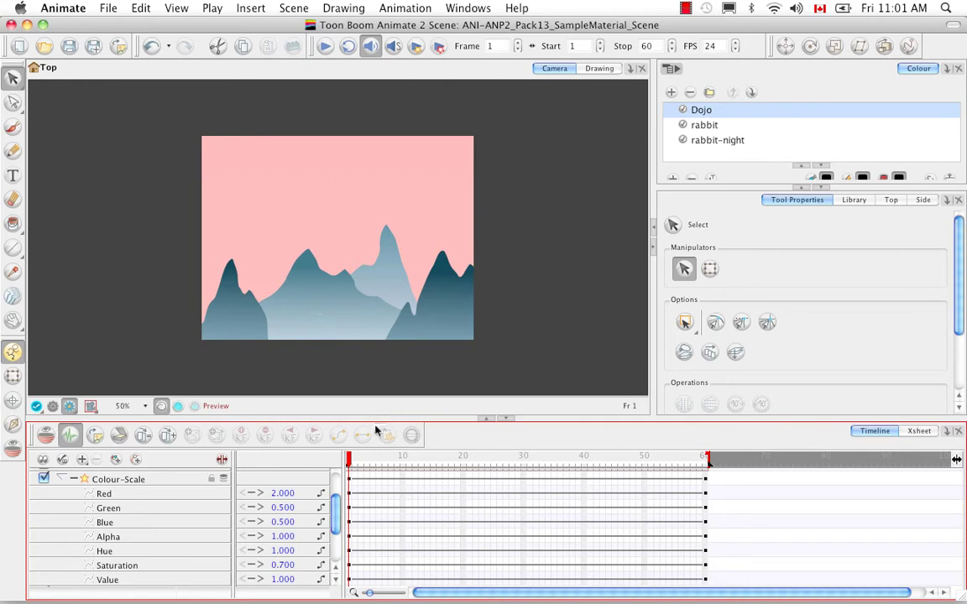
left_click(73, 481)
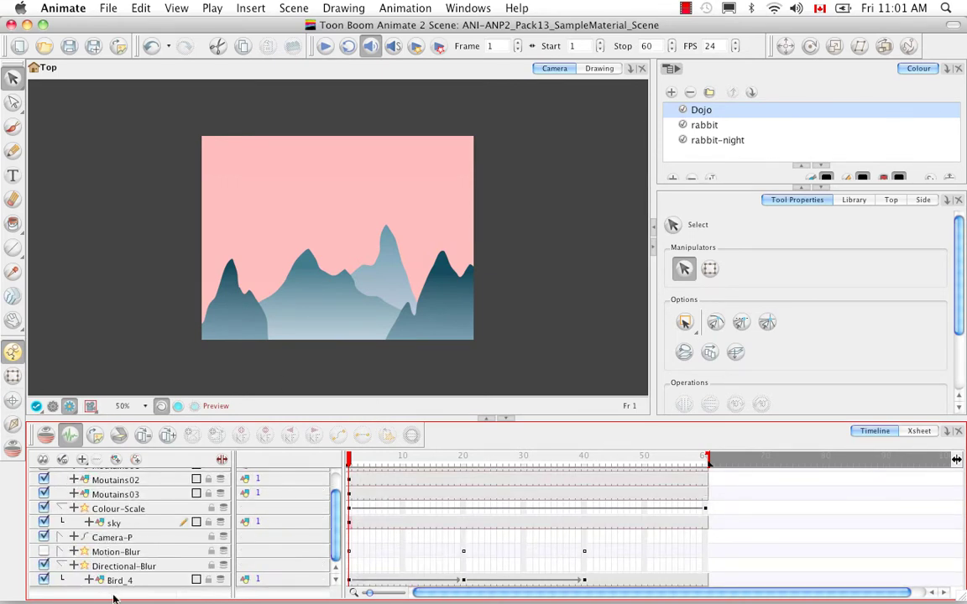
left_click(144, 509)
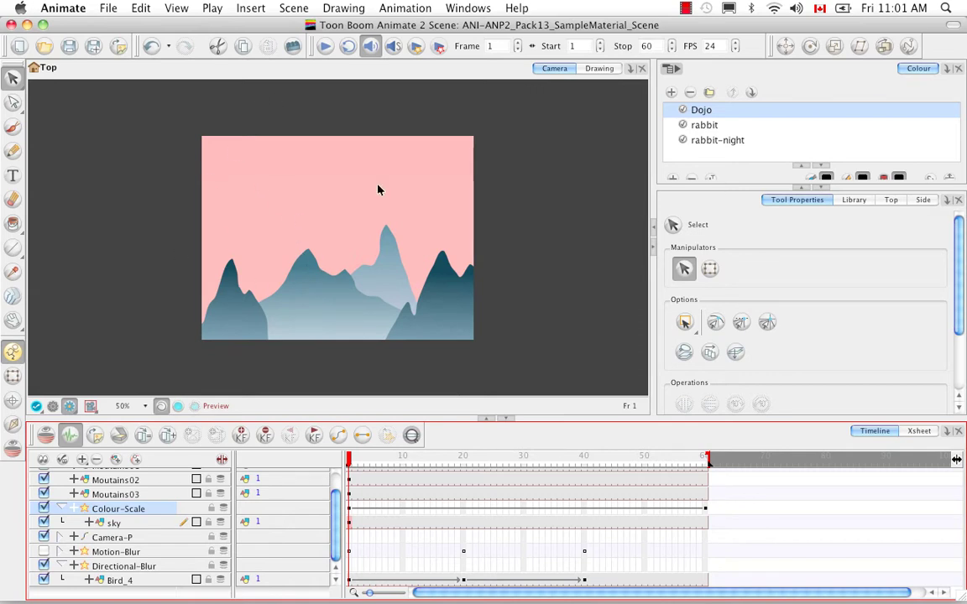
In the Top view, translate the sky layer toward the camera until it sits in front of the mountains and the bird
left_click(891, 200)
key("grave")
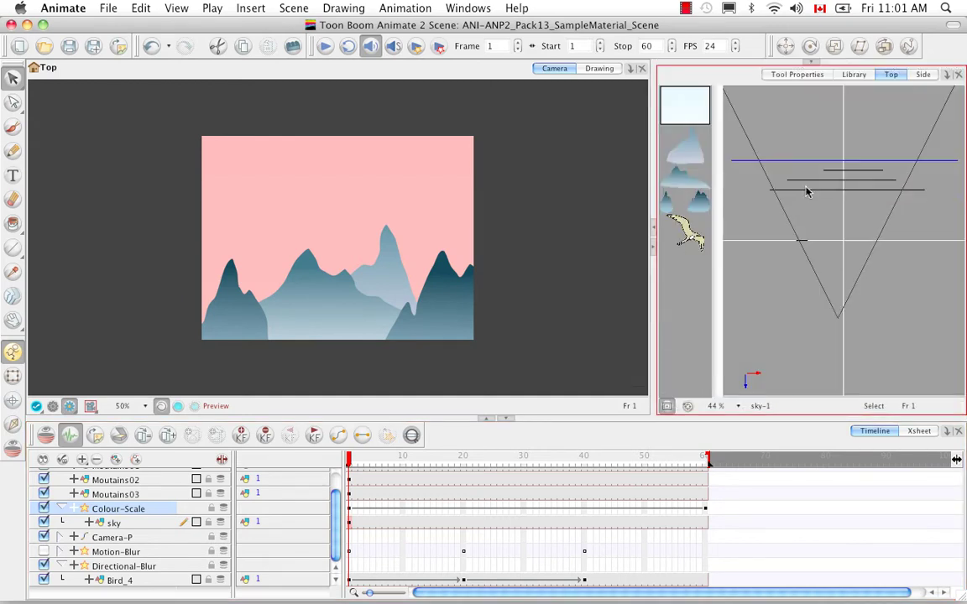
left_click(787, 47)
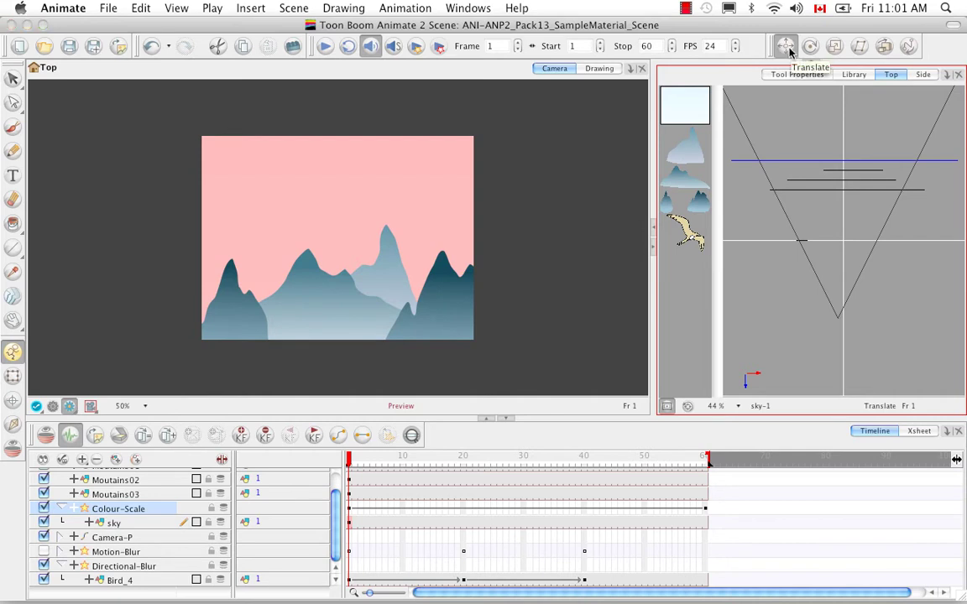
left_click(790, 160)
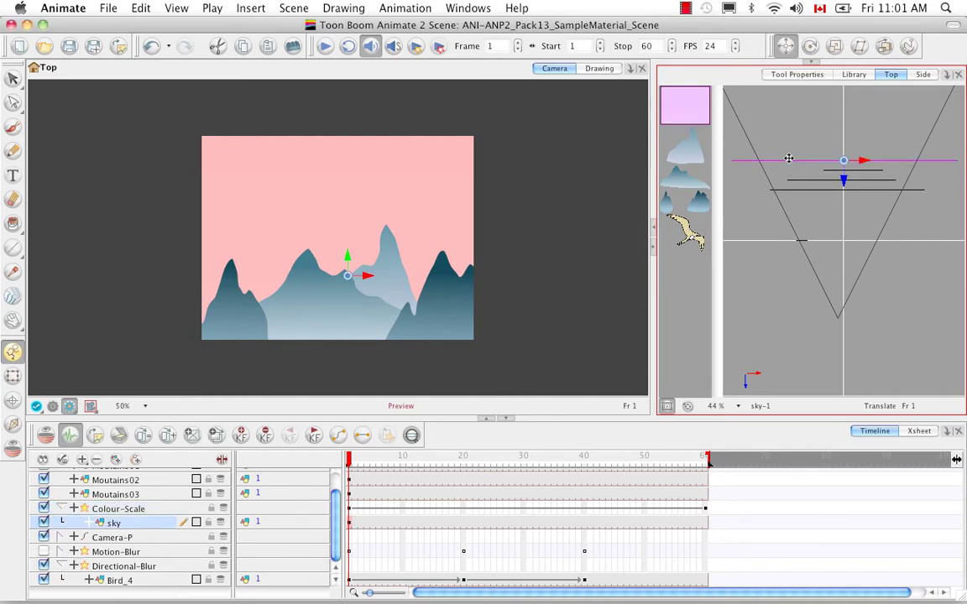
left_click_drag(844, 187, 846, 265)
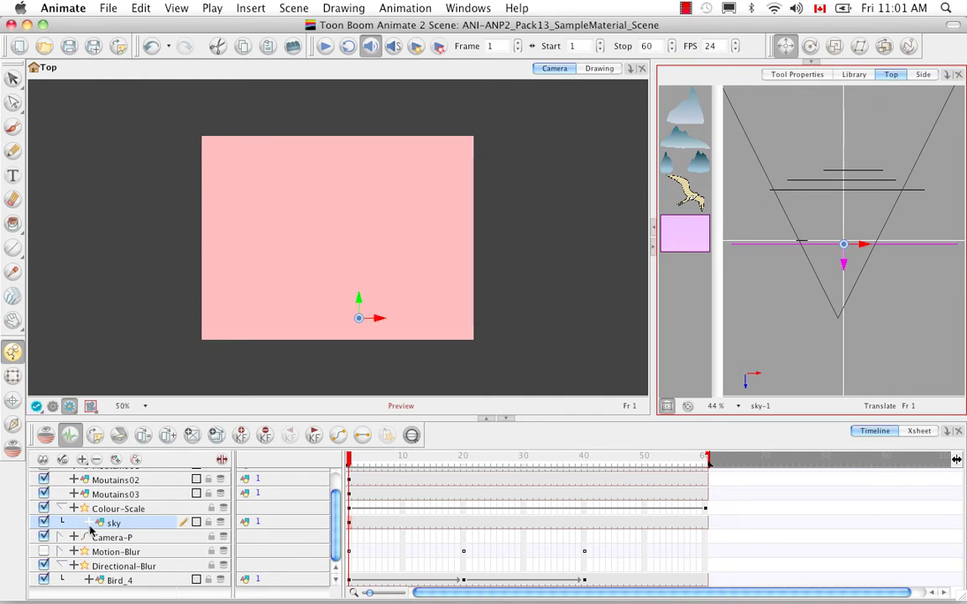
Add a Blending effect to the sky layer under Colour-Scale, and collapse and re-expand the Colour-Scale's attached layers
left_click(82, 460)
mouse_move(114, 567)
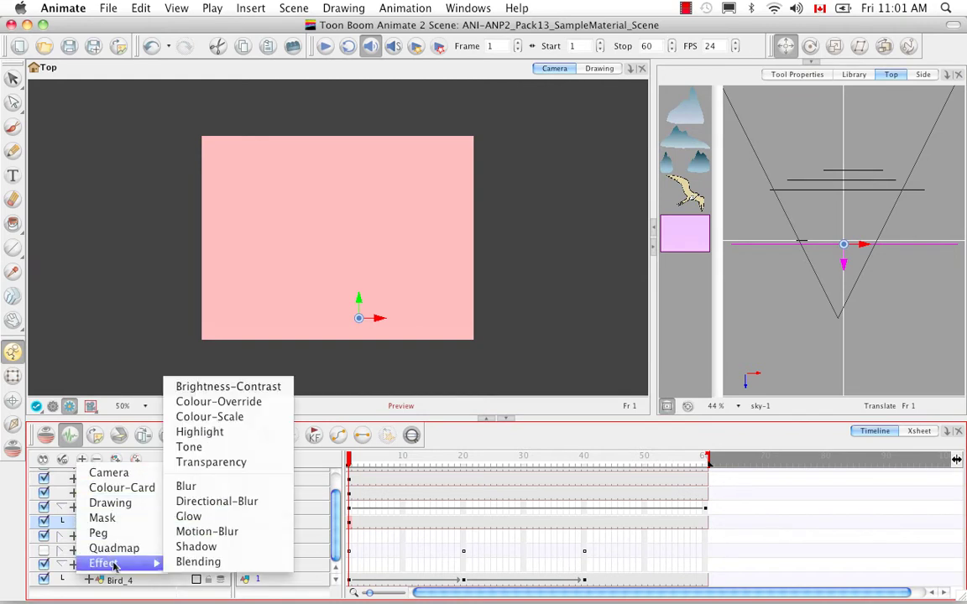
left_click(198, 562)
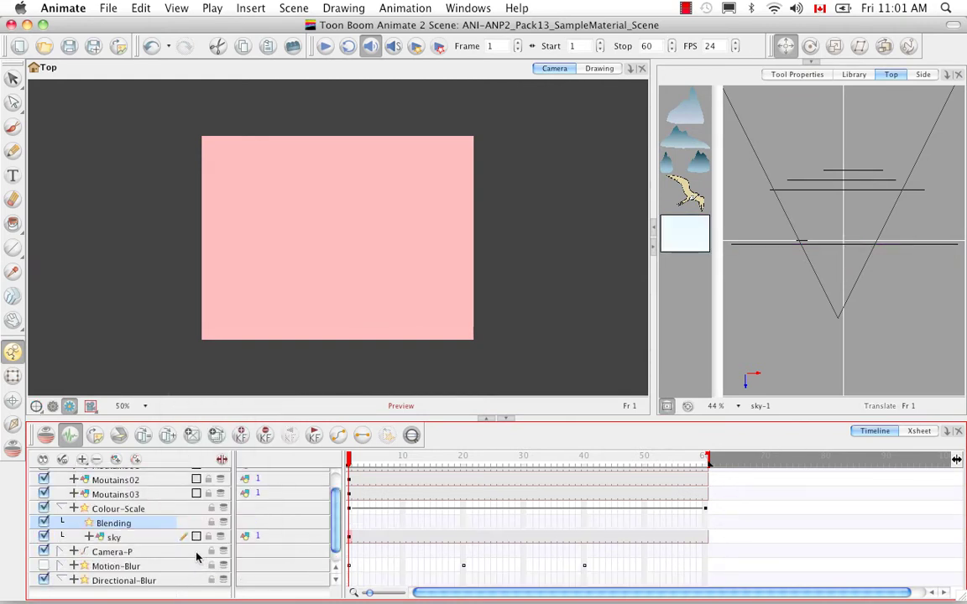
left_click(63, 509)
left_click(64, 523)
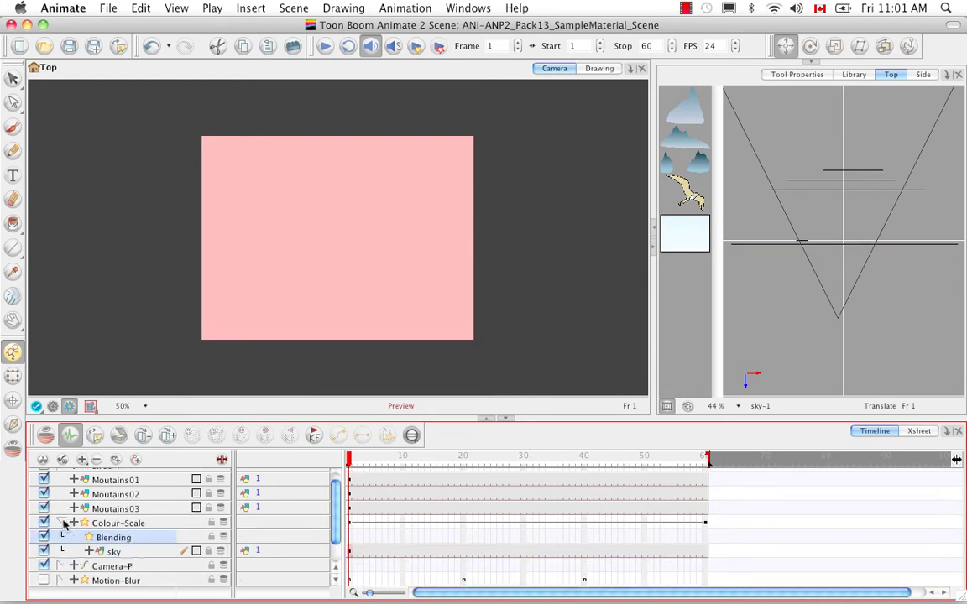
Pull the Blending effect out of the Colour-Scale and parent the collapsed Colour-Scale to Blending
left_click_drag(115, 538, 63, 520)
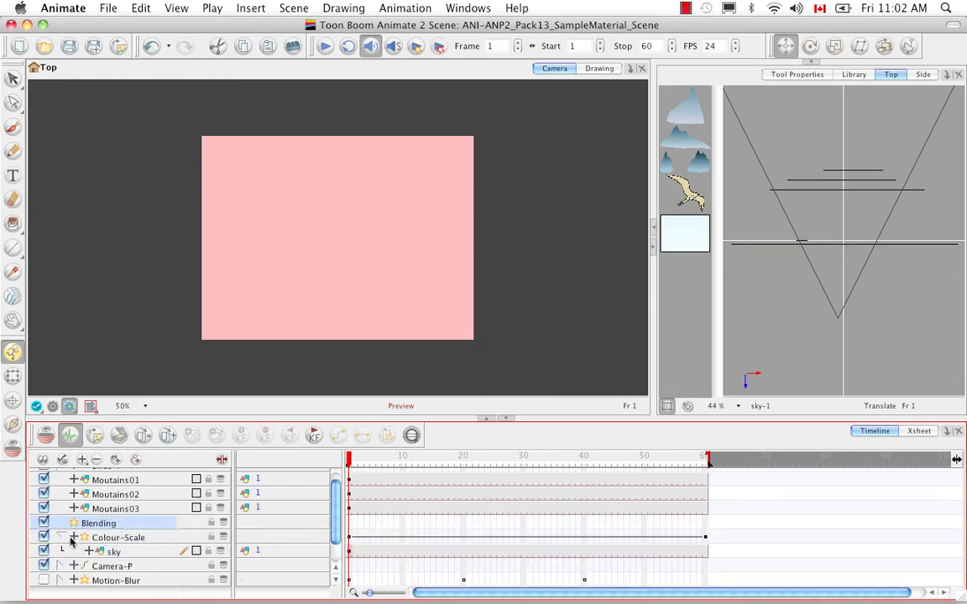
left_click(73, 537)
left_click(99, 537)
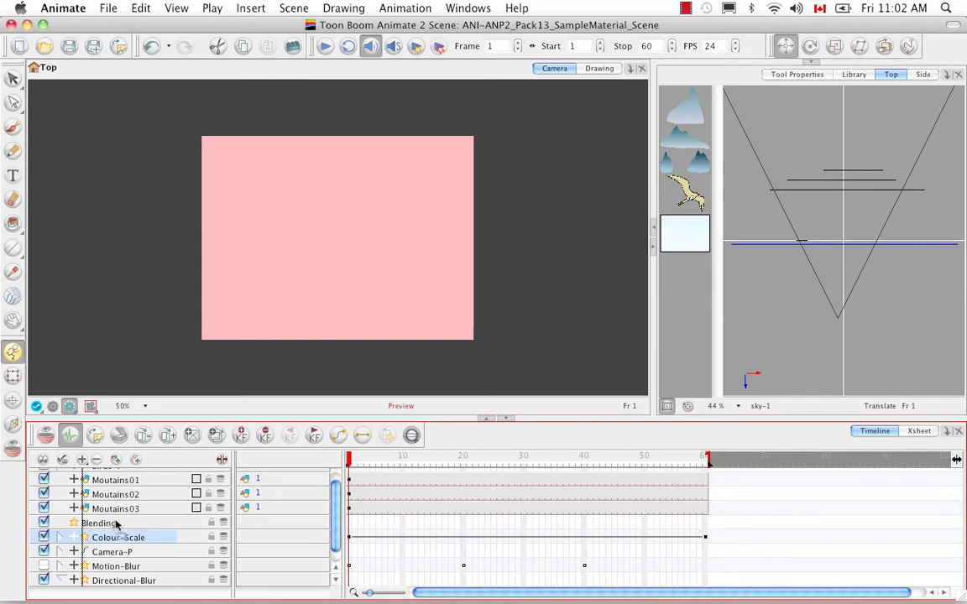
left_click_drag(117, 525, 126, 525)
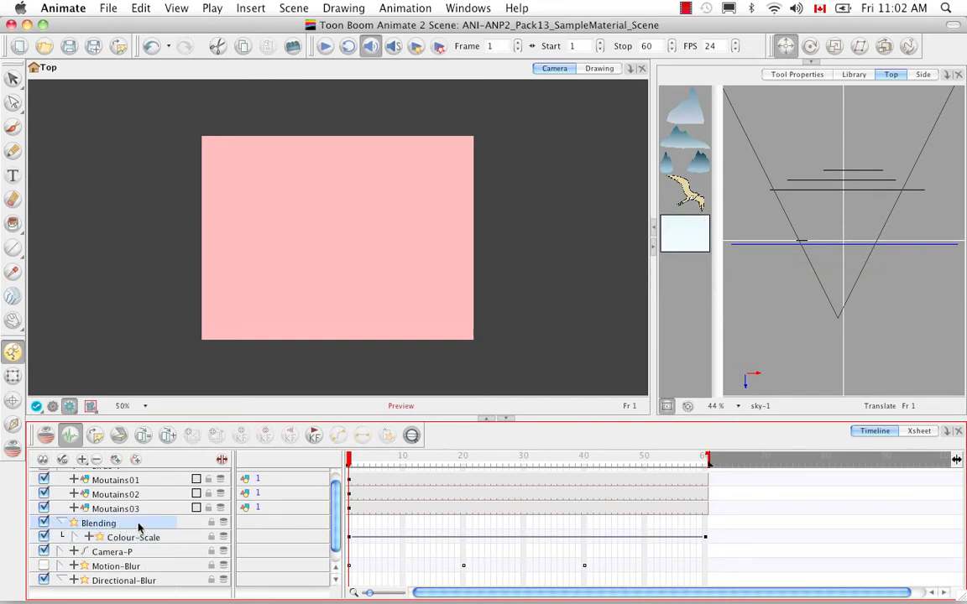
Set the Blending effect's Blend Mode to Multiply in its layer properties
double_click(139, 526)
left_click(668, 225)
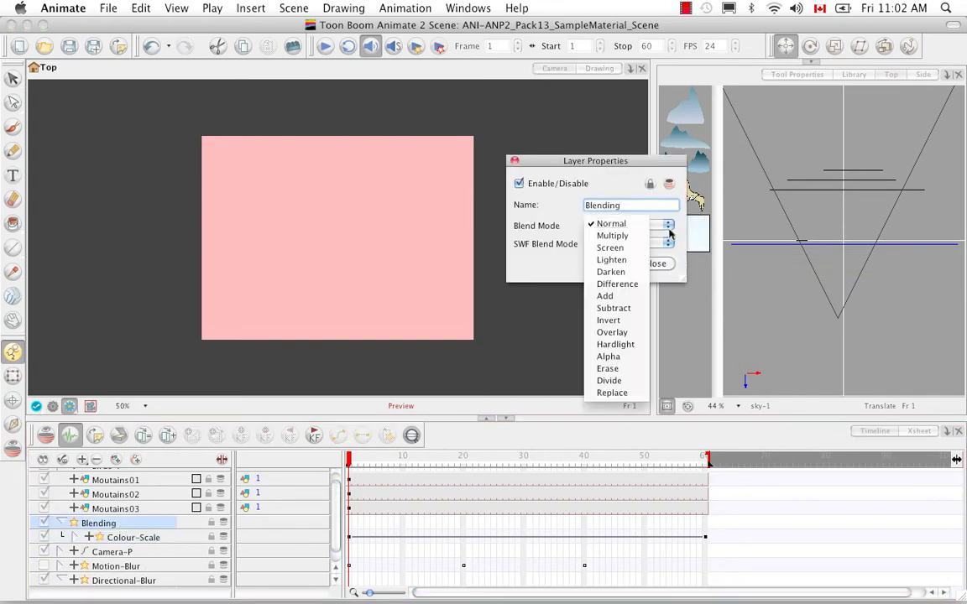
left_click(617, 238)
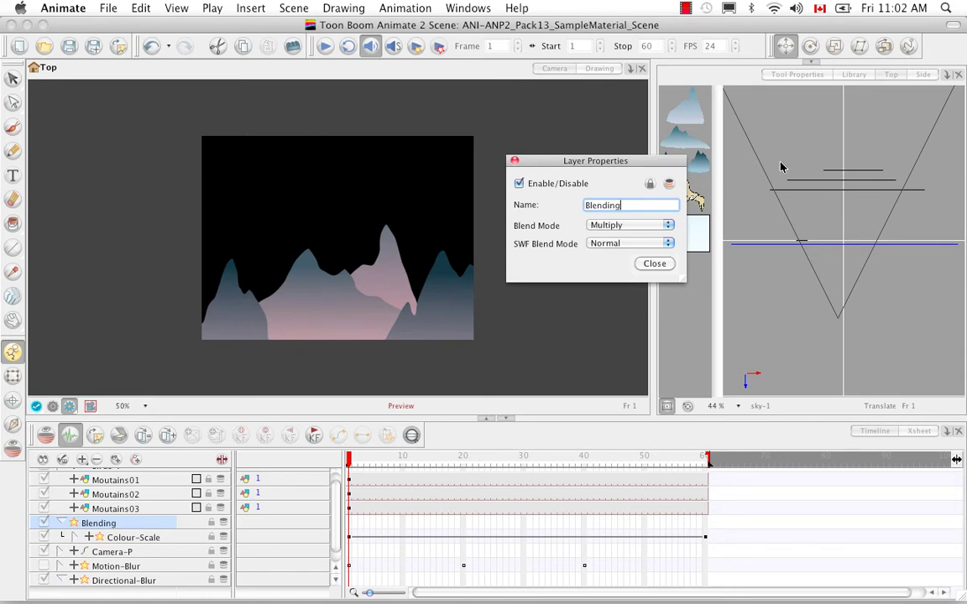
left_click(665, 267)
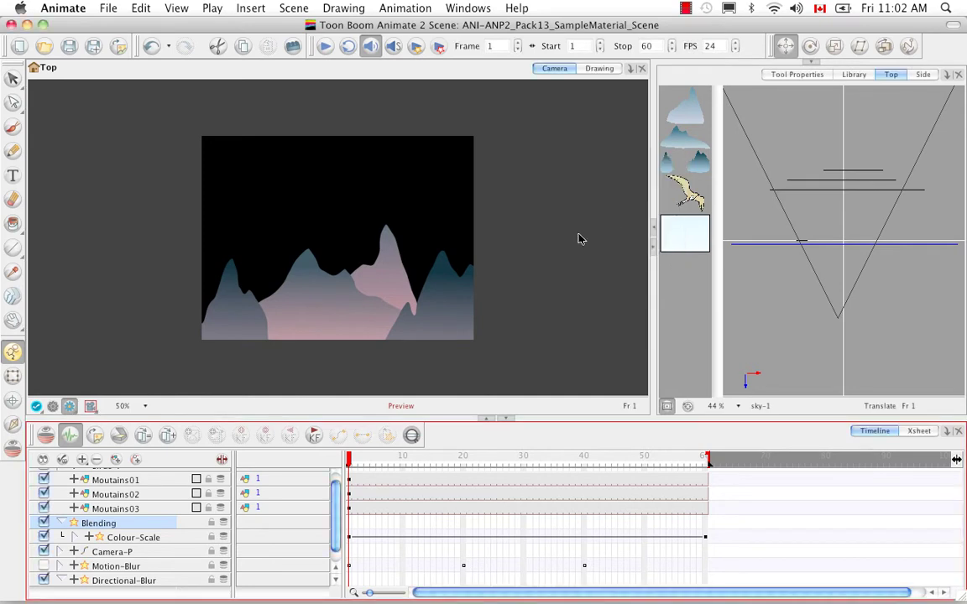
Duplicate the sky layer and detach the copy from the effects, placing it directly above Blending
left_click(74, 538)
left_click(130, 552)
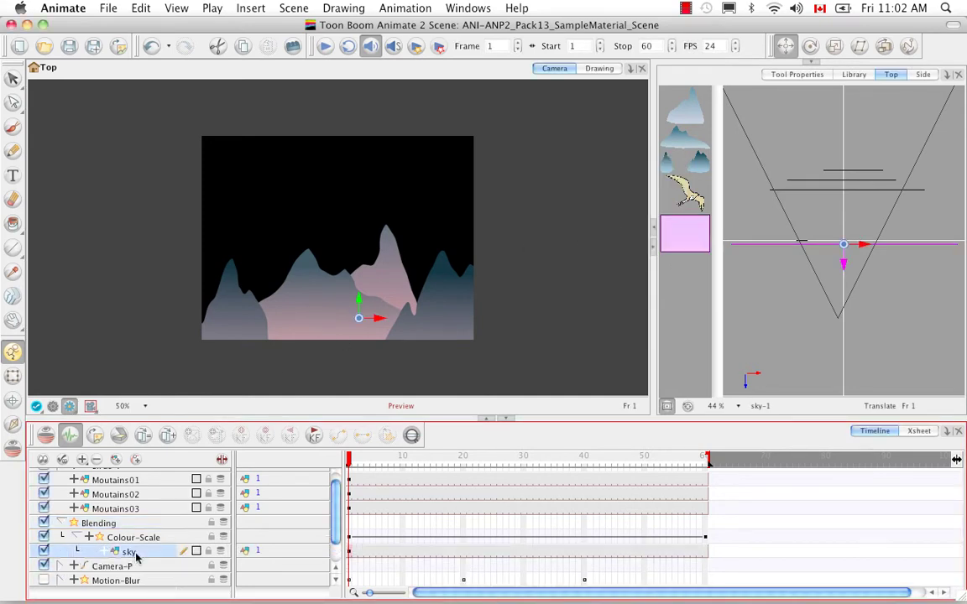
right_click(151, 552)
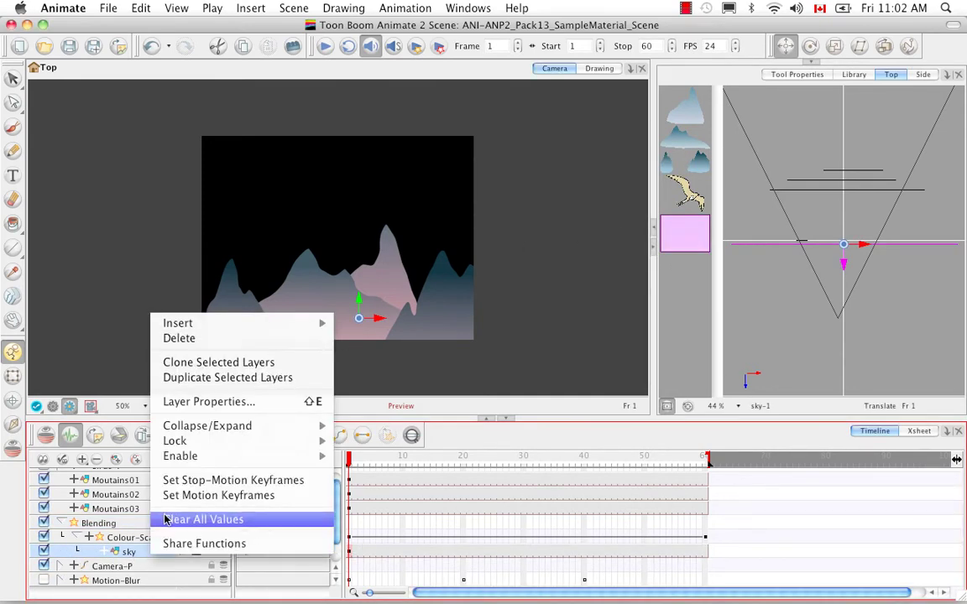
left_click(202, 383)
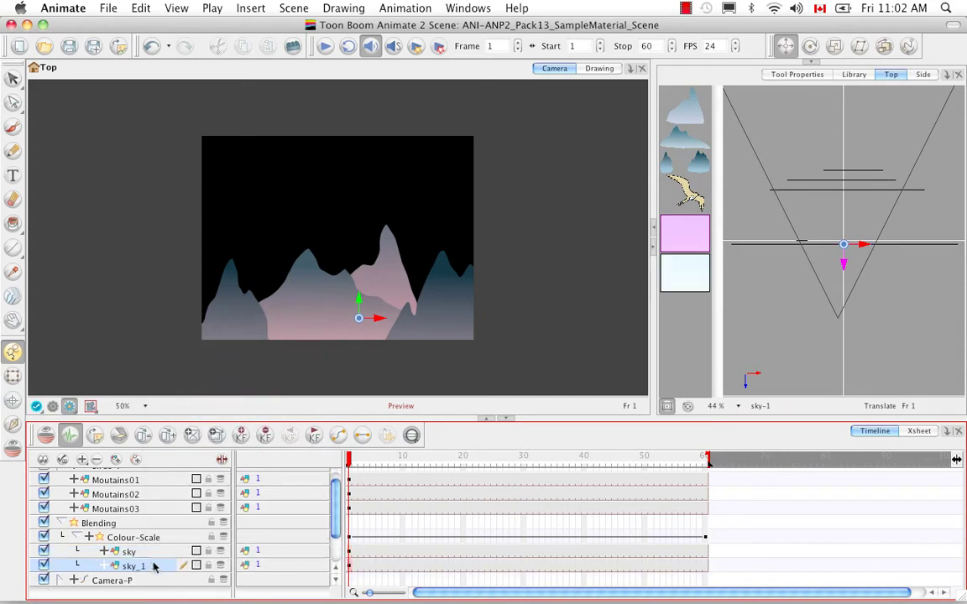
left_click_drag(154, 518, 144, 524)
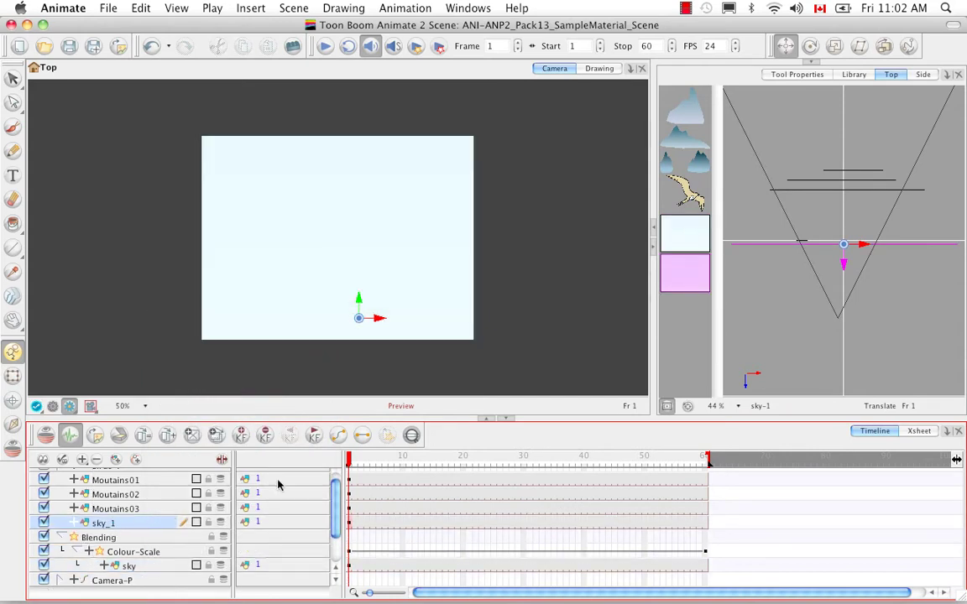
Translate the duplicated sky layer behind the mountains in the Top view, and scrub from frame 1 to frame 60
left_click_drag(862, 250, 842, 167)
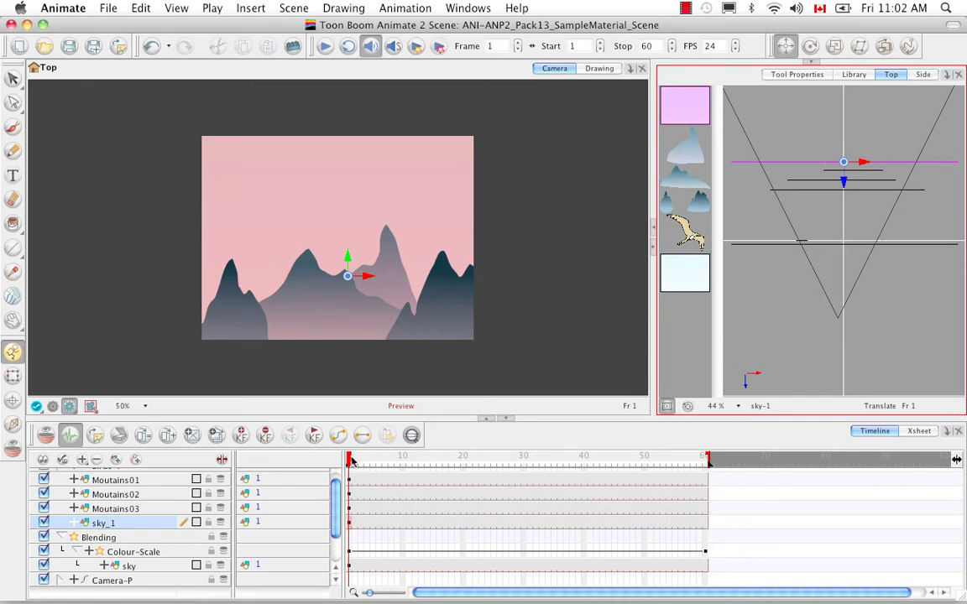
mouse_move(350, 459)
left_mouse_down()
mouse_move(606, 471)
mouse_move(726, 459)
left_mouse_up()
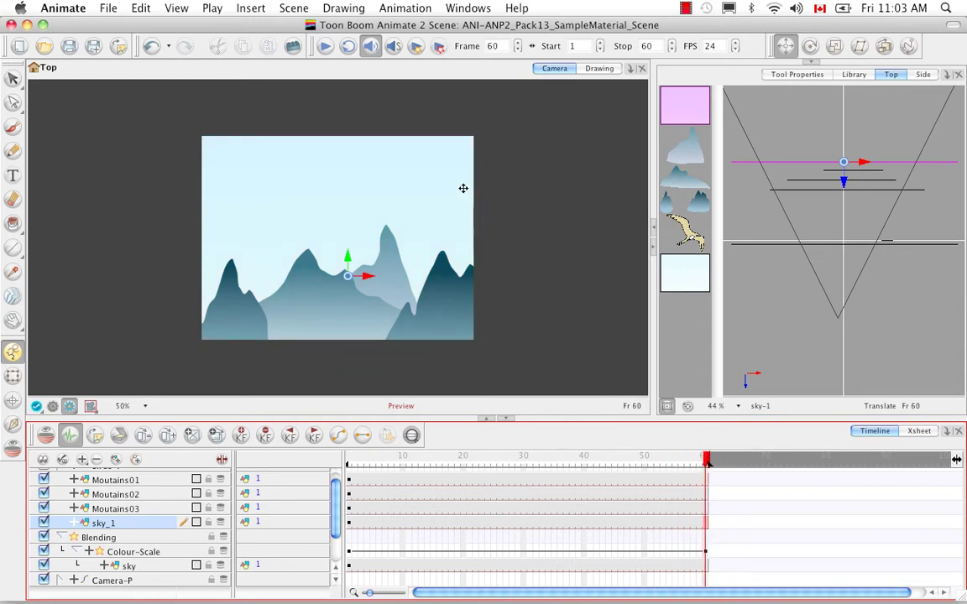
Render the scene again including the already rendered frames, play the result in the player, and close it
left_click(417, 50)
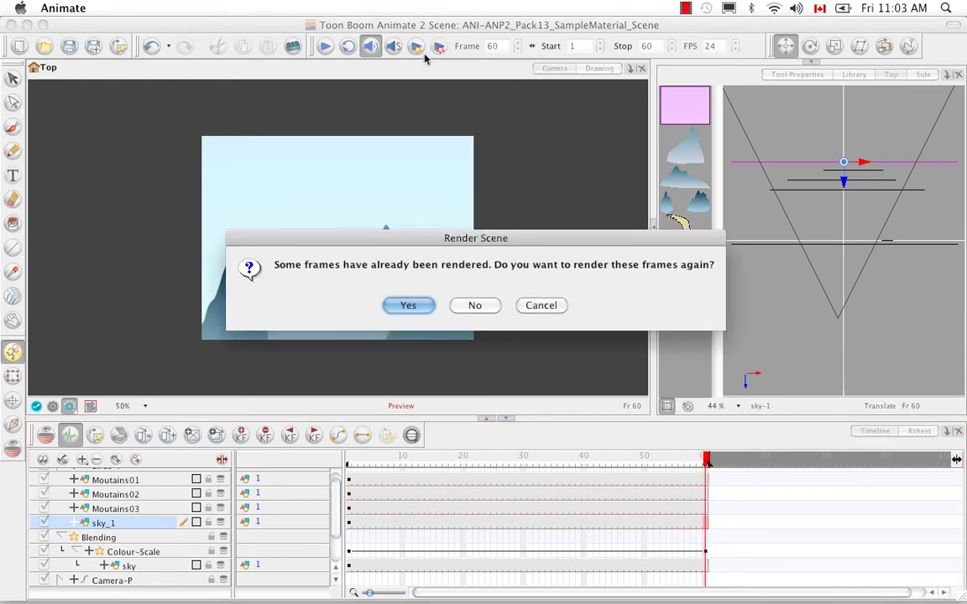
left_click(406, 306)
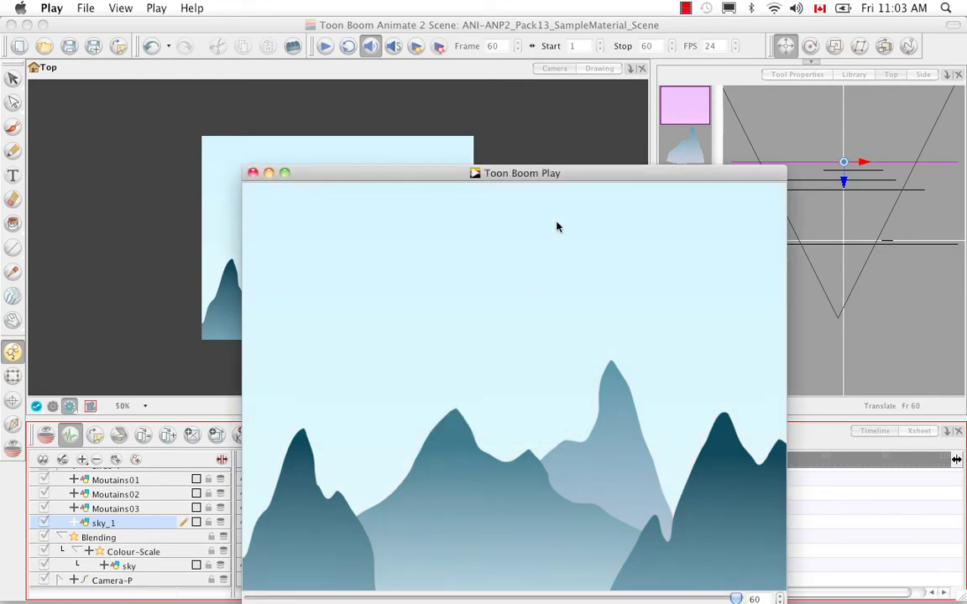
left_click_drag(585, 153, 579, 68)
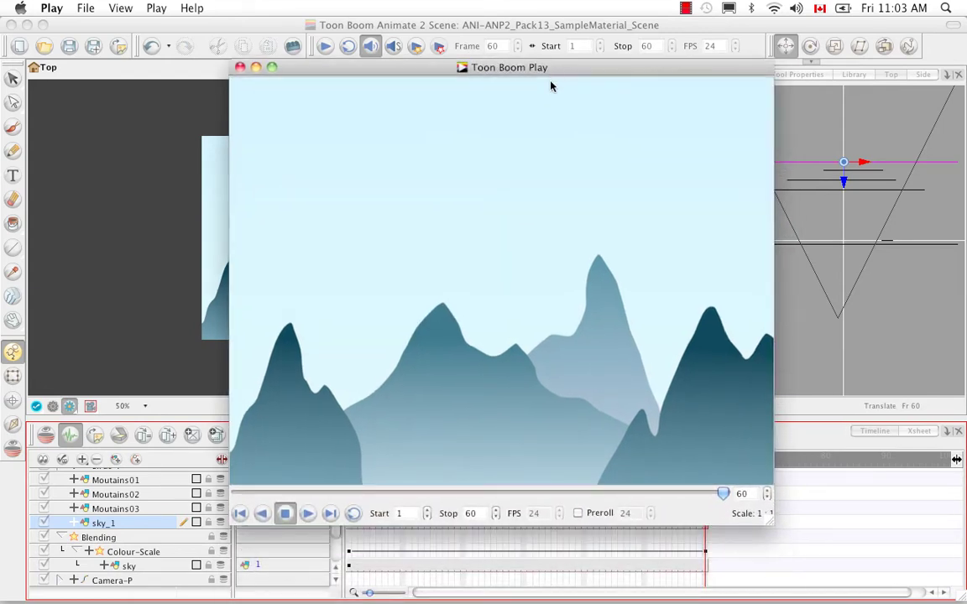
left_click(302, 527)
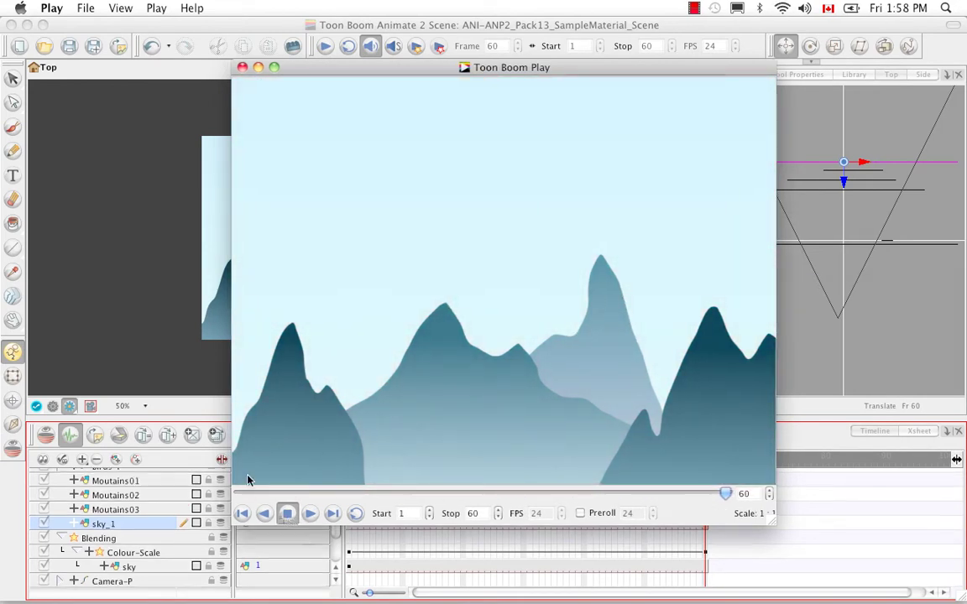
left_click(241, 67)
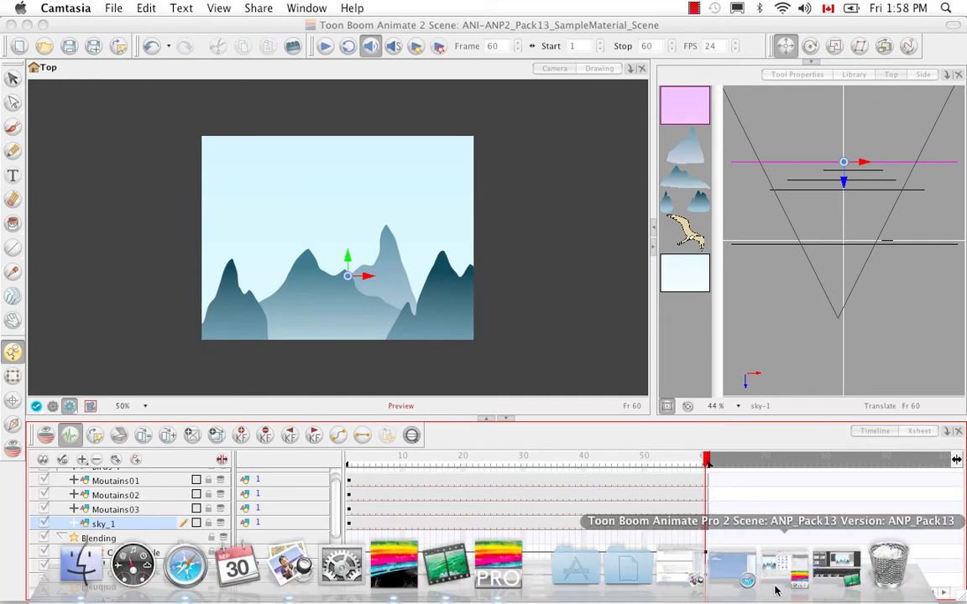
Switch to the ANP_Pack13 scene in Animate Pro, play the animation, and enlarge the Network view
left_click(774, 576)
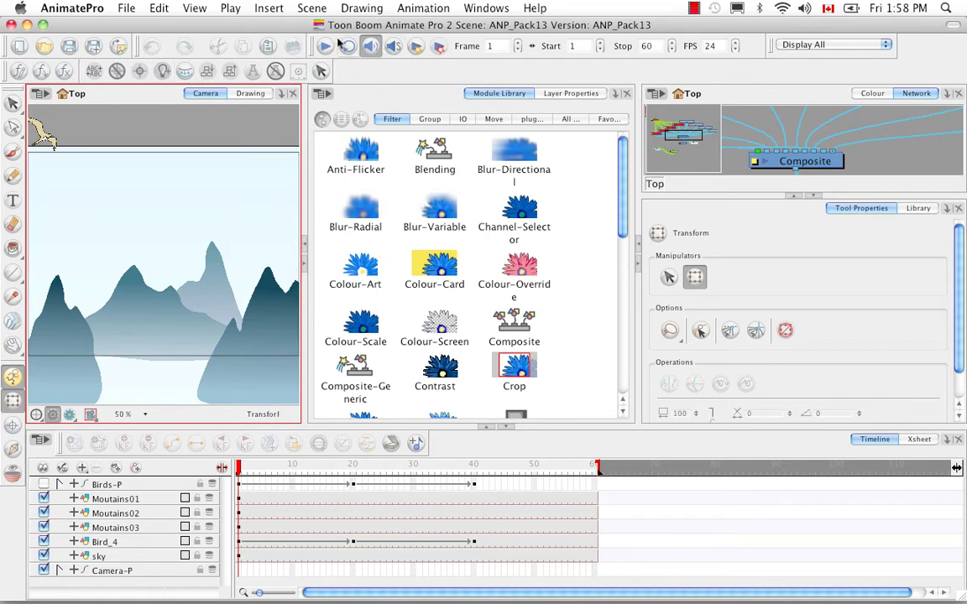
left_click(325, 47)
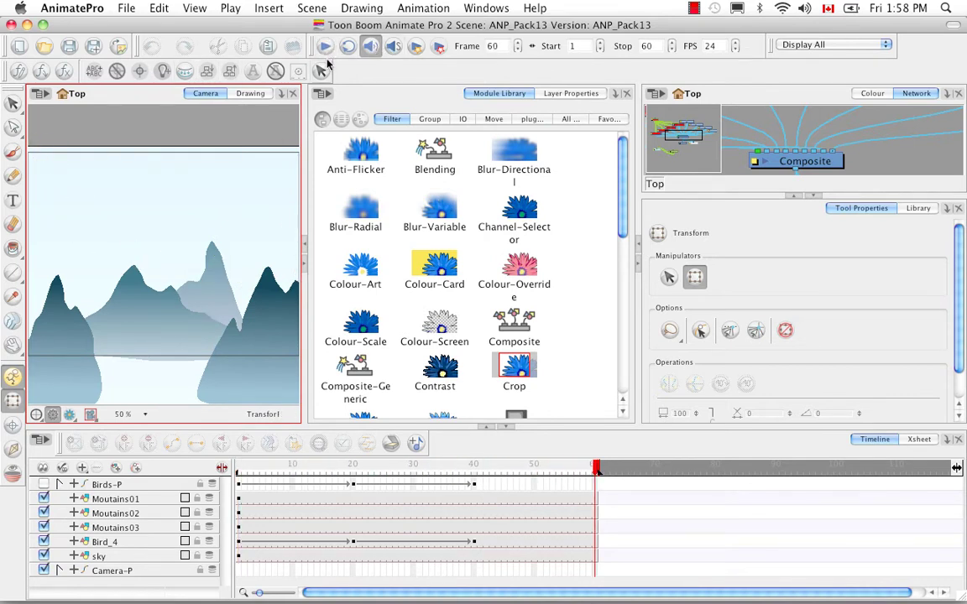
left_click(814, 198)
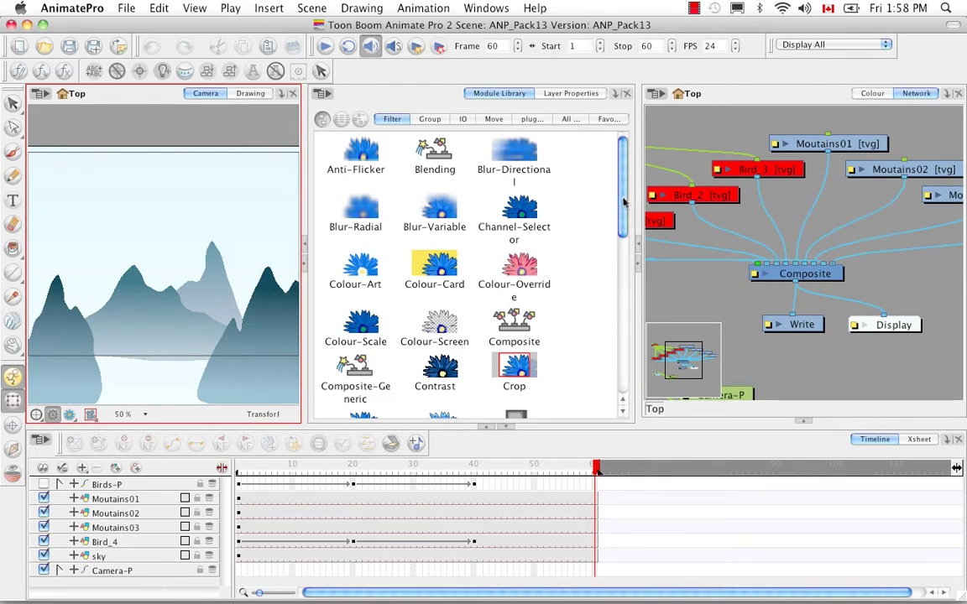
Add a Blur-Directional module and a Motion-Blur module from the Filter modules to empty areas of the network near Composite
left_click(496, 163)
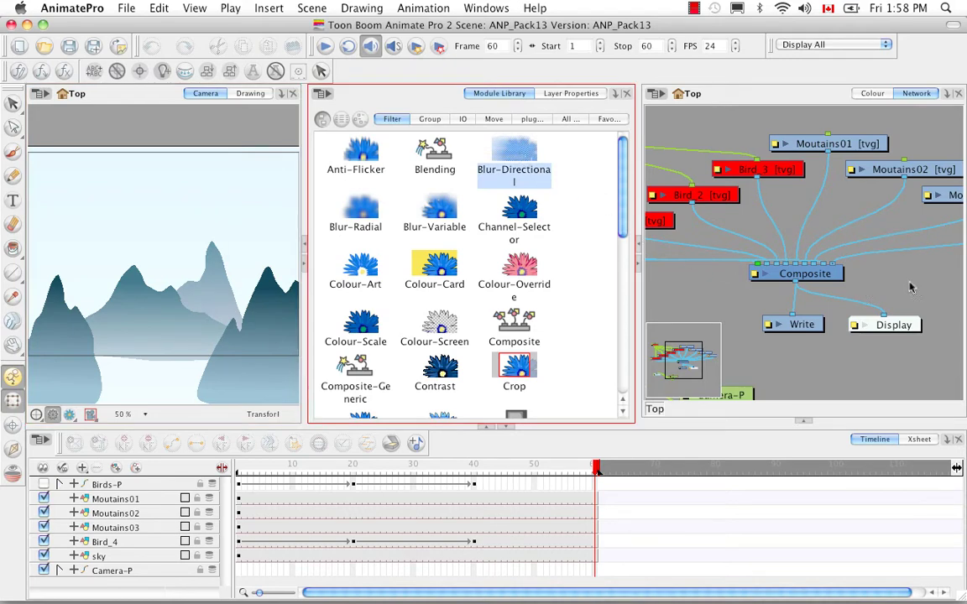
left_click_drag(910, 287, 909, 285)
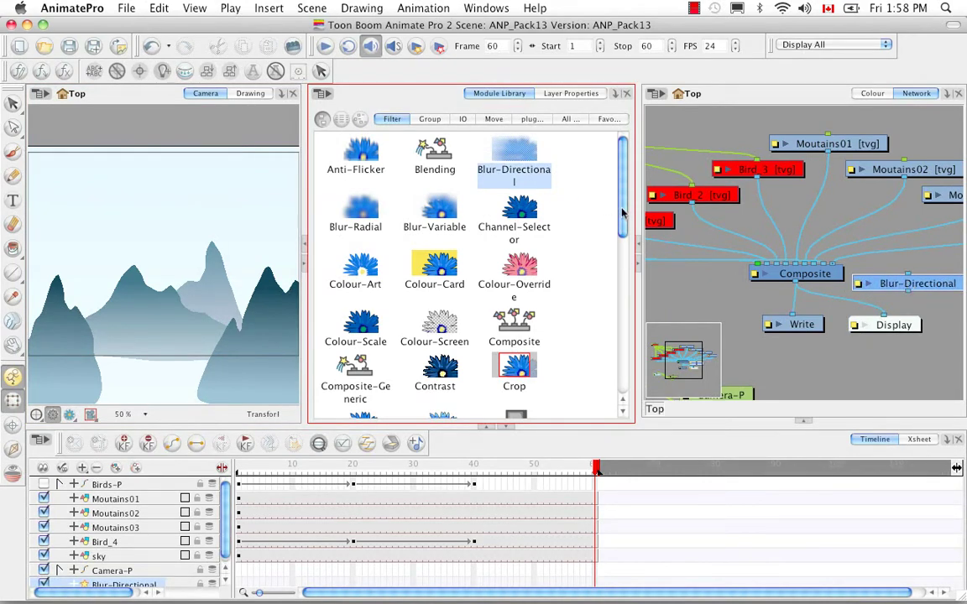
scroll(559, 193, "down", 10)
left_click(434, 240)
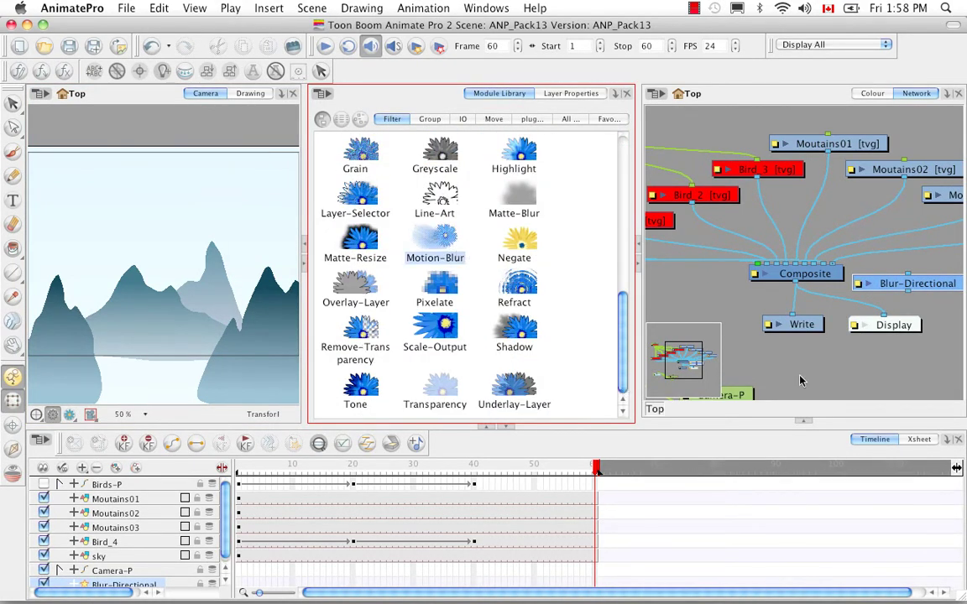
left_click_drag(894, 365, 895, 363)
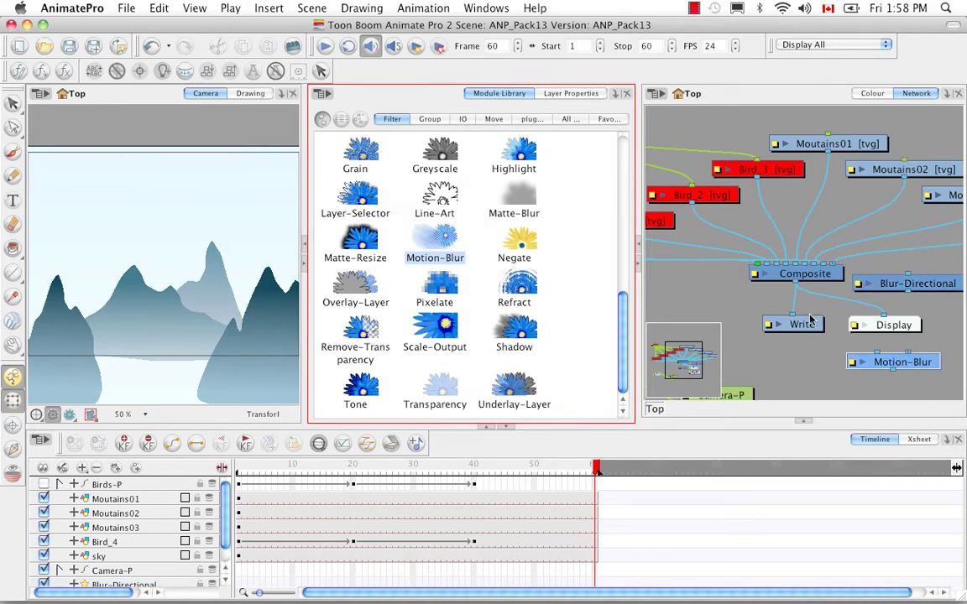
Move the Bird_4 module from behind the Bird module to open space in the network, beyond the mountain and sky modules
scroll(793, 277, "right", 5)
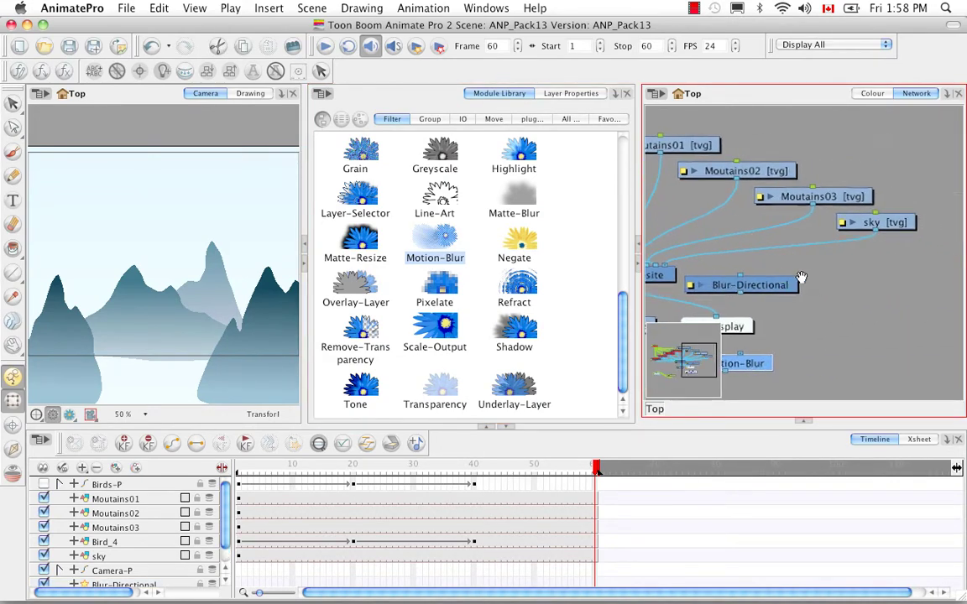
scroll(785, 277, "left", 8)
scroll(793, 252, "right", 1)
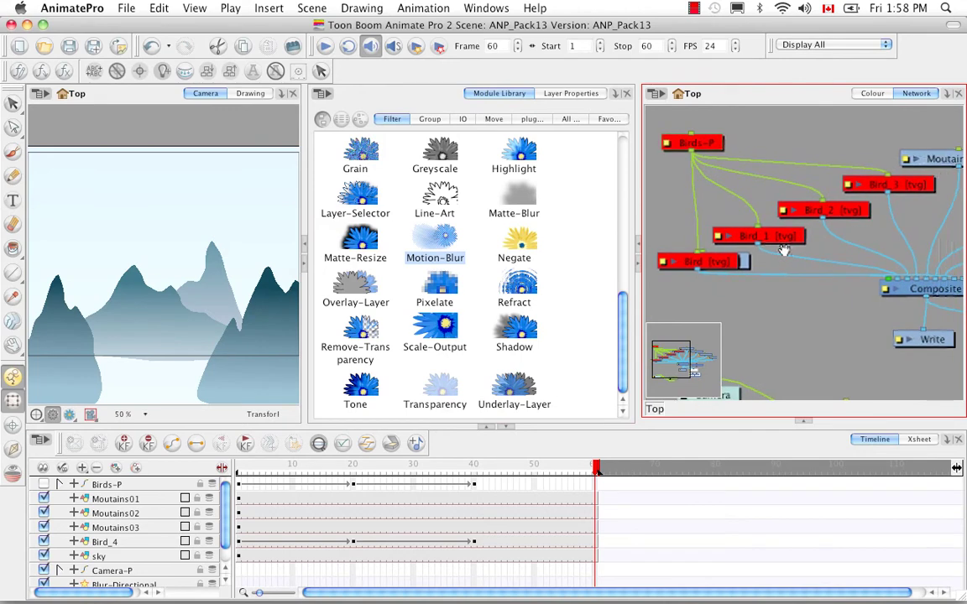
left_click(740, 262)
left_click_drag(740, 262, 820, 315)
scroll(756, 285, "right", 5)
left_click_drag(729, 273, 936, 153)
scroll(900, 236, "right", 3)
left_click_drag(890, 178, 943, 155)
left_click(853, 327)
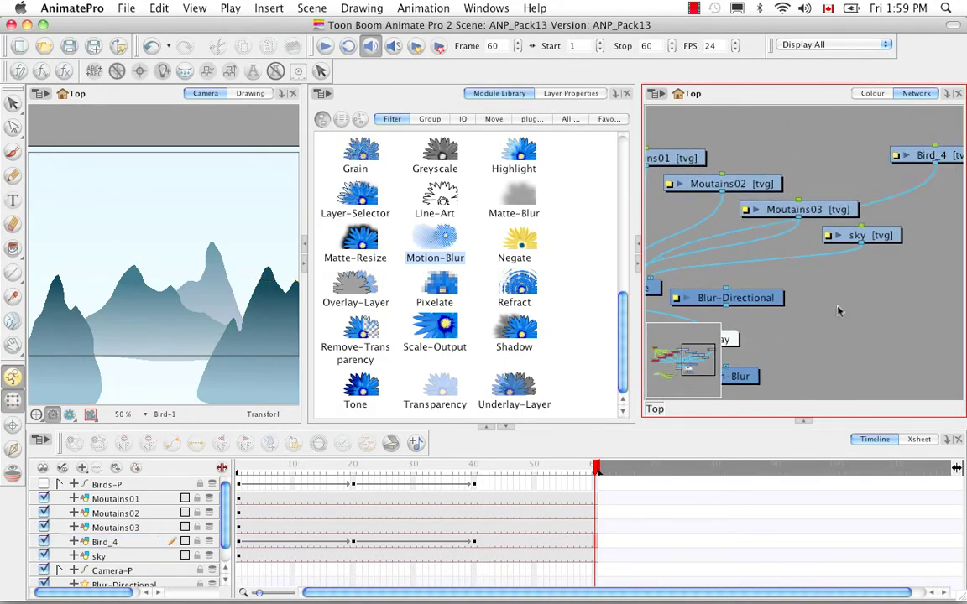
key("1")
key("1")
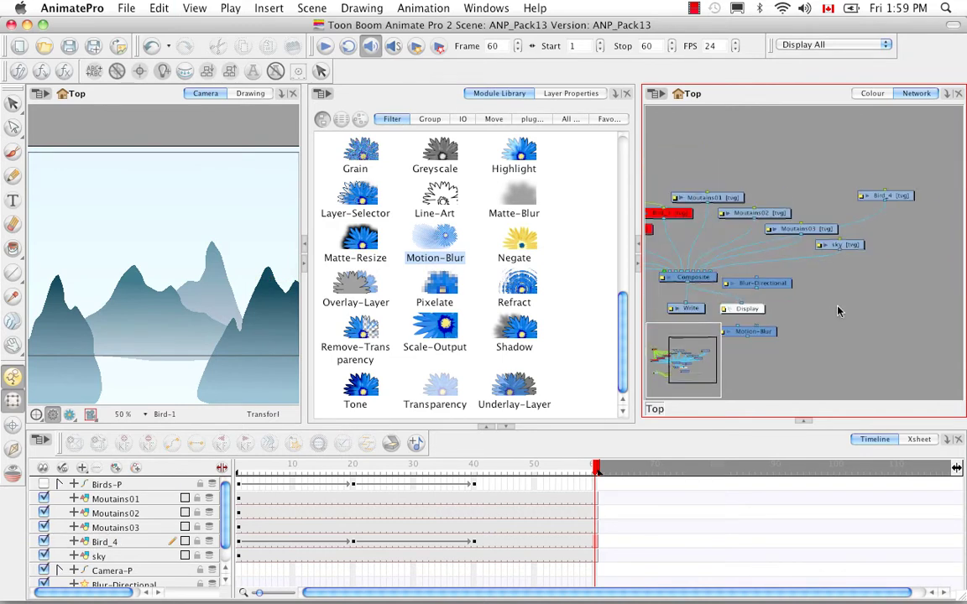
left_click_drag(911, 196, 947, 173)
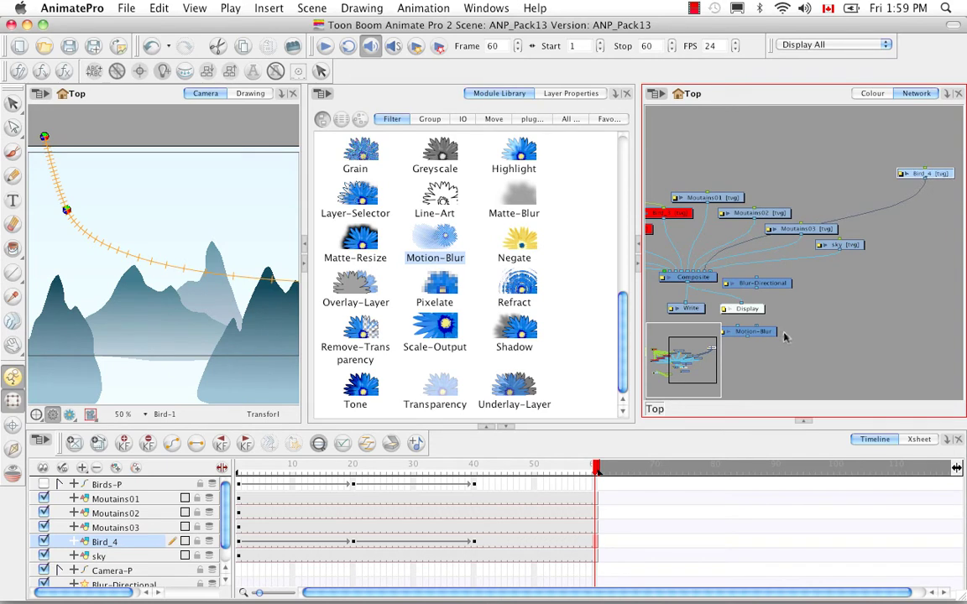
Insert the Motion-Blur module between Bird_4 and the Composite, and preview frame 34 in render mode
left_click_drag(773, 335, 930, 244)
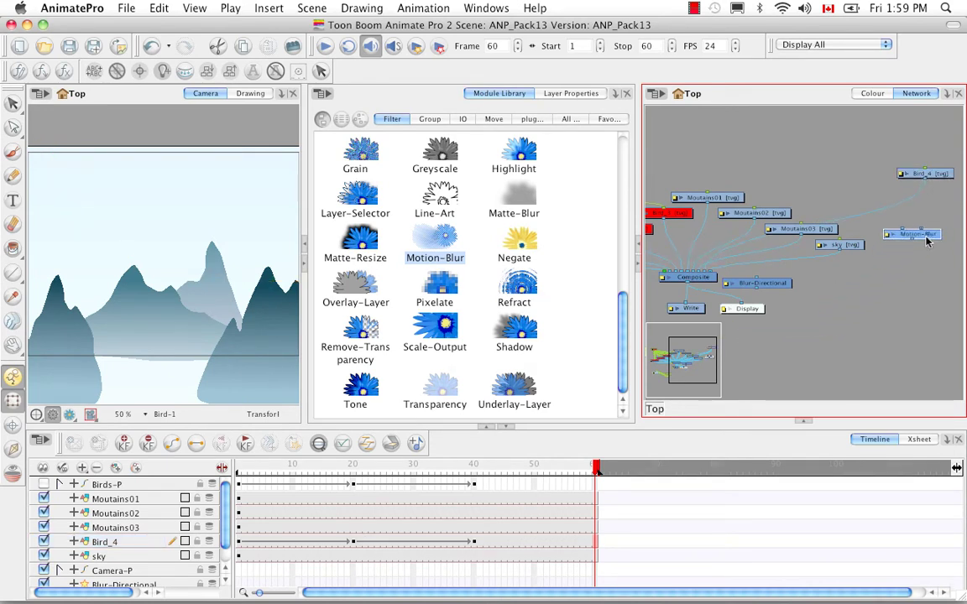
left_click_drag(928, 241, 894, 225)
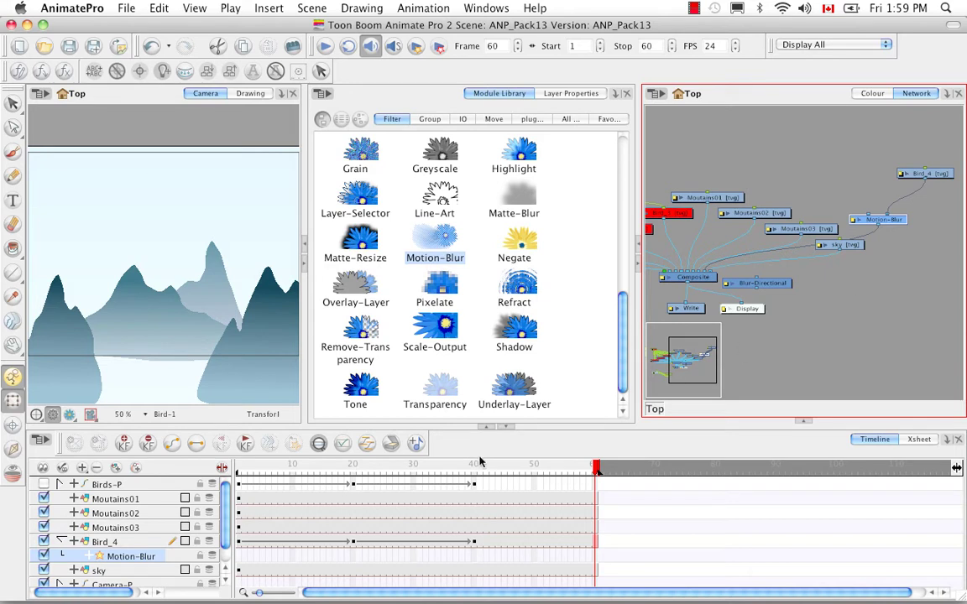
left_click(437, 467)
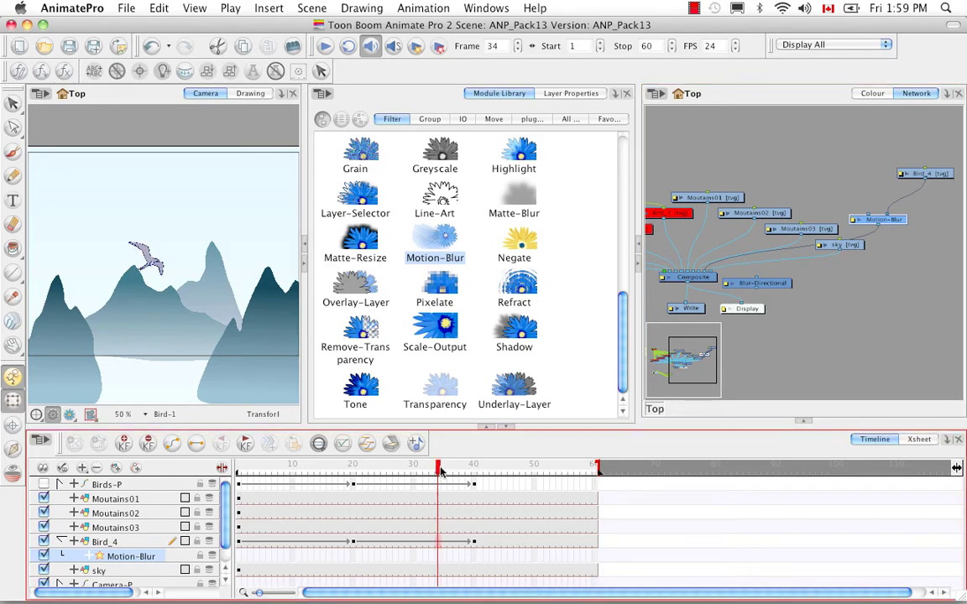
left_click(70, 415)
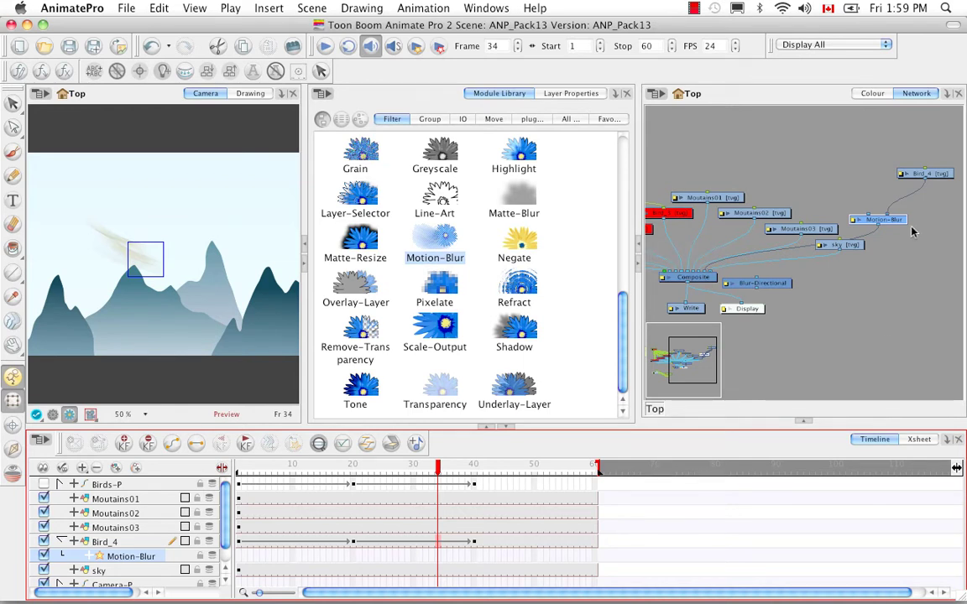
Connect Bird_4 directly to the Composite as a second link, and open the Motion-Blur module's properties
left_click_drag(922, 183, 707, 274)
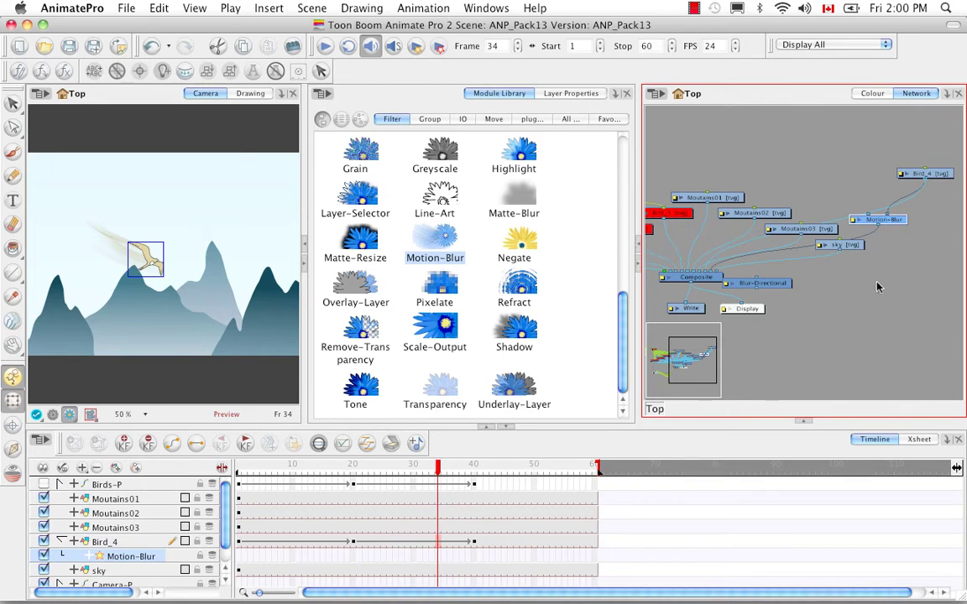
double_click(855, 223)
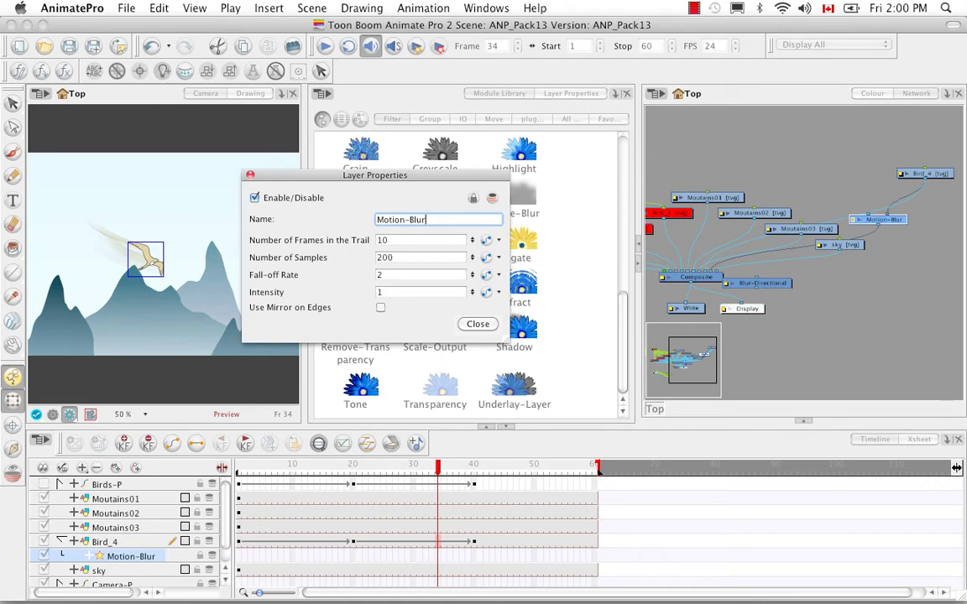
Set the Motion-Blur module's fall-off rate to 1 and its number of frames in the trail to 20
left_click(394, 275)
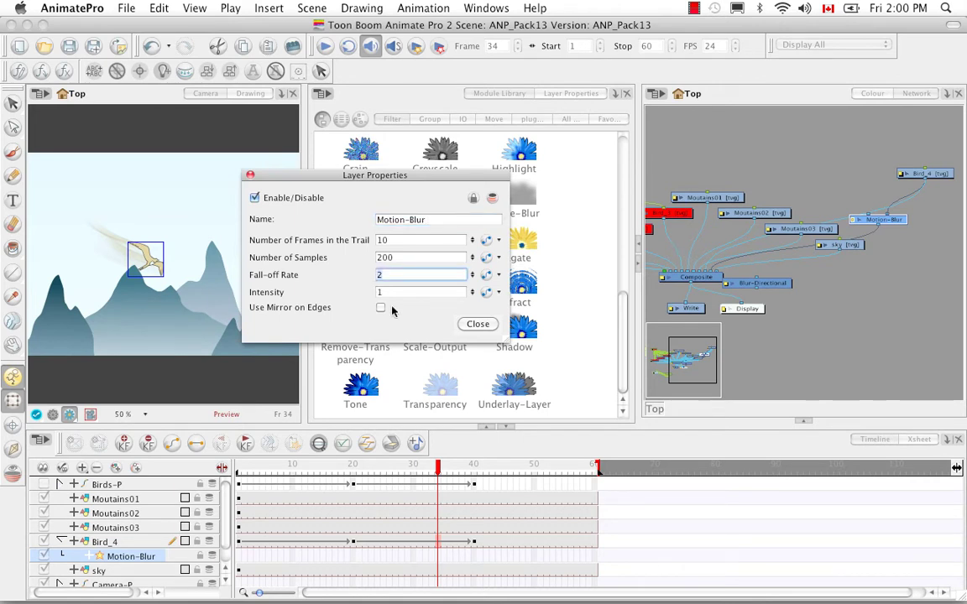
key("BackSpace")
type("1")
key("shift+Tab")
key("shift+Tab")
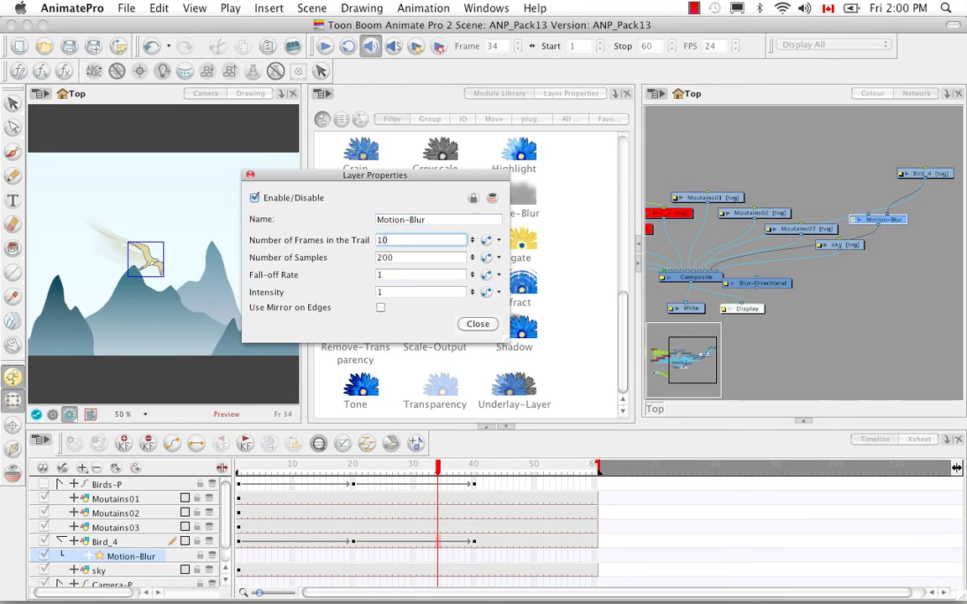
type("20")
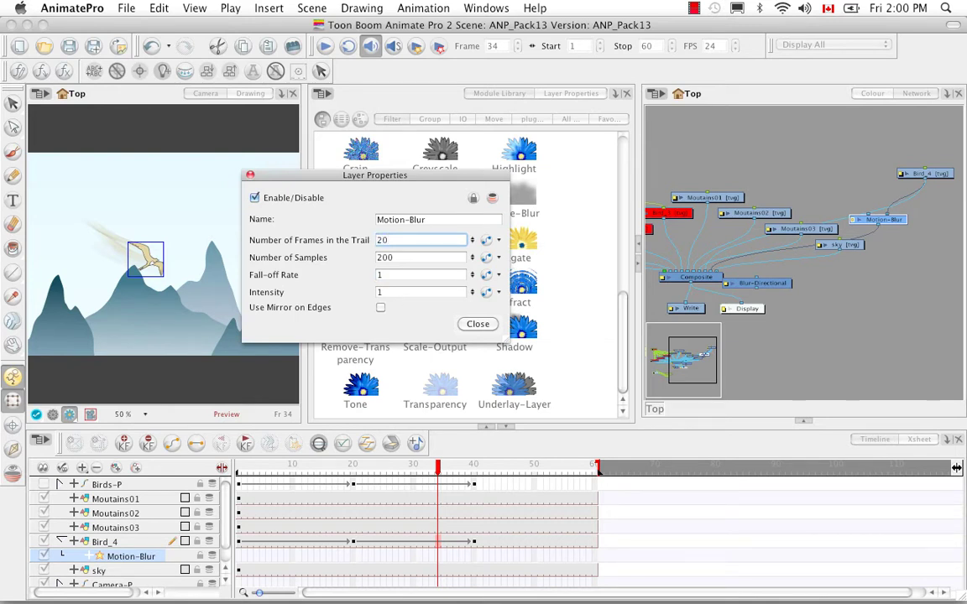
key("Tab")
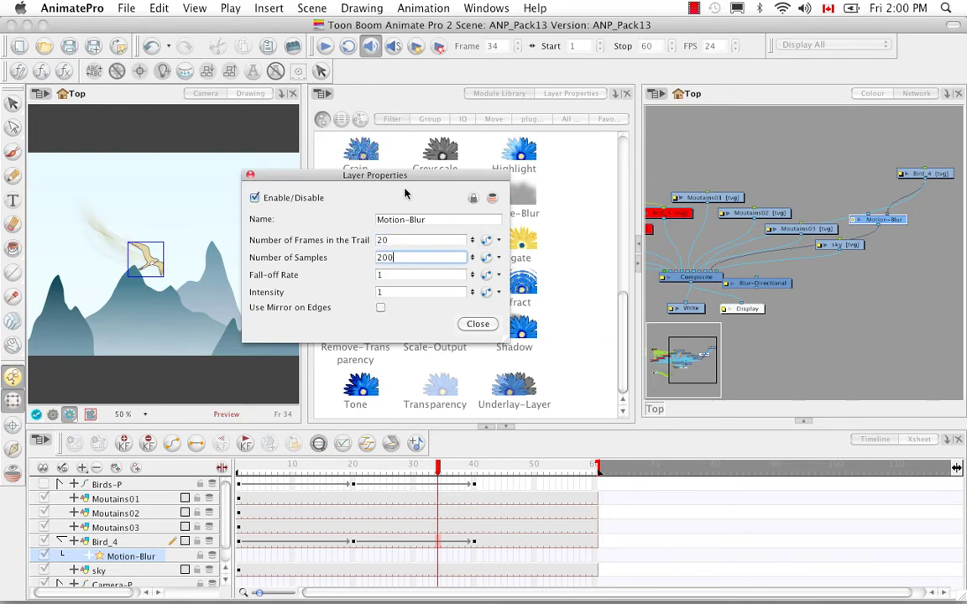
left_click(250, 176)
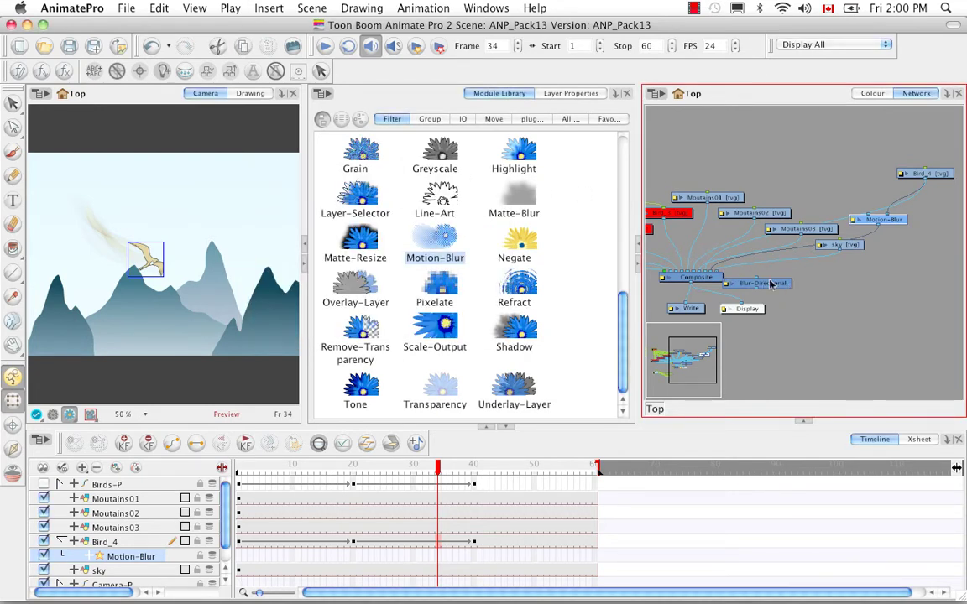
Move Blur-Directional into open network space and detach Motion-Blur from both Bird_4 and the Composite
left_click_drag(747, 283, 874, 291)
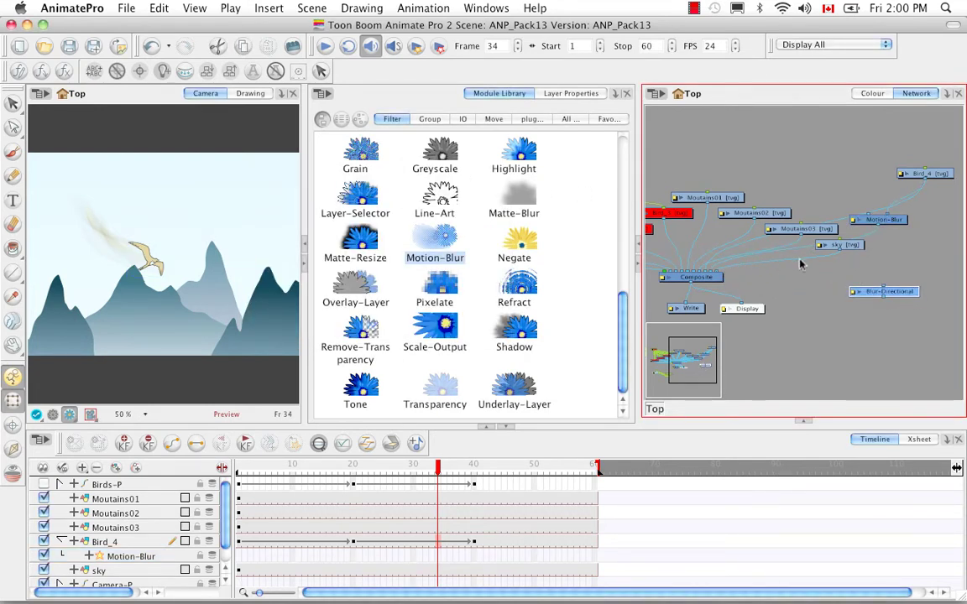
left_click(873, 237)
left_click_drag(888, 223, 797, 250)
left_click_drag(711, 276, 928, 245)
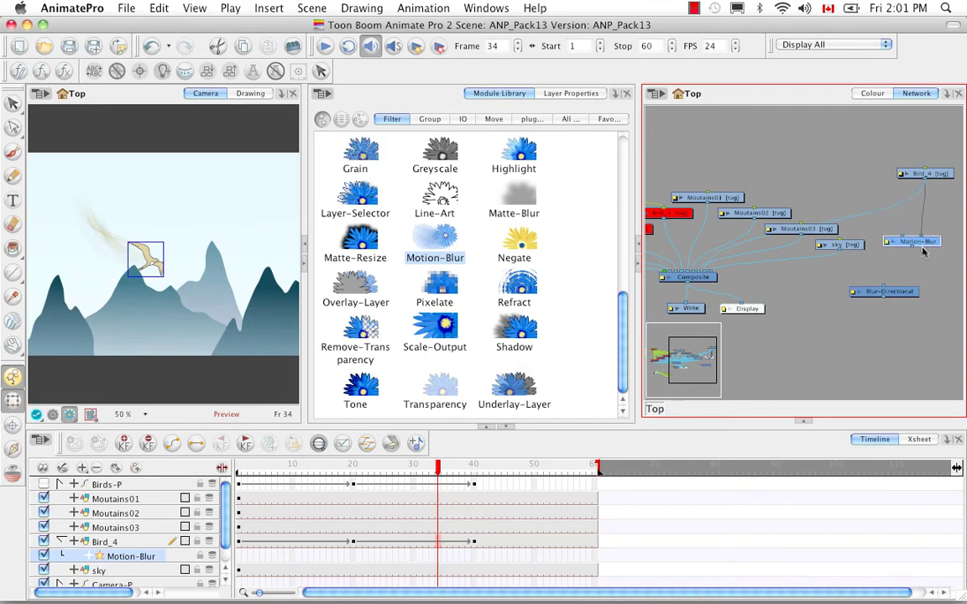
key("super+z")
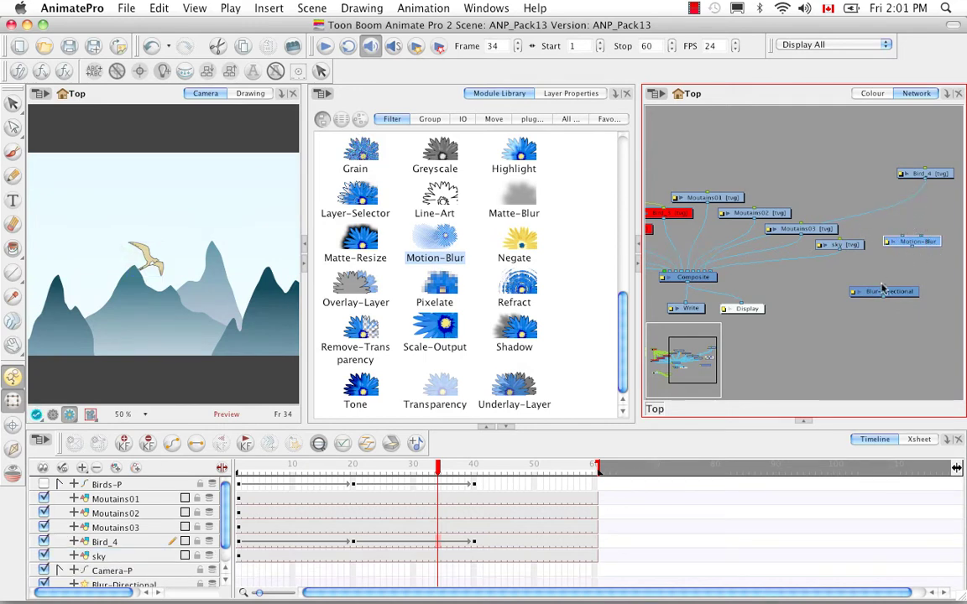
Insert the Blur-Directional module between Bird_4 and the Composite, arranging Bird_4 beside it in the network
left_click_drag(930, 175, 811, 283)
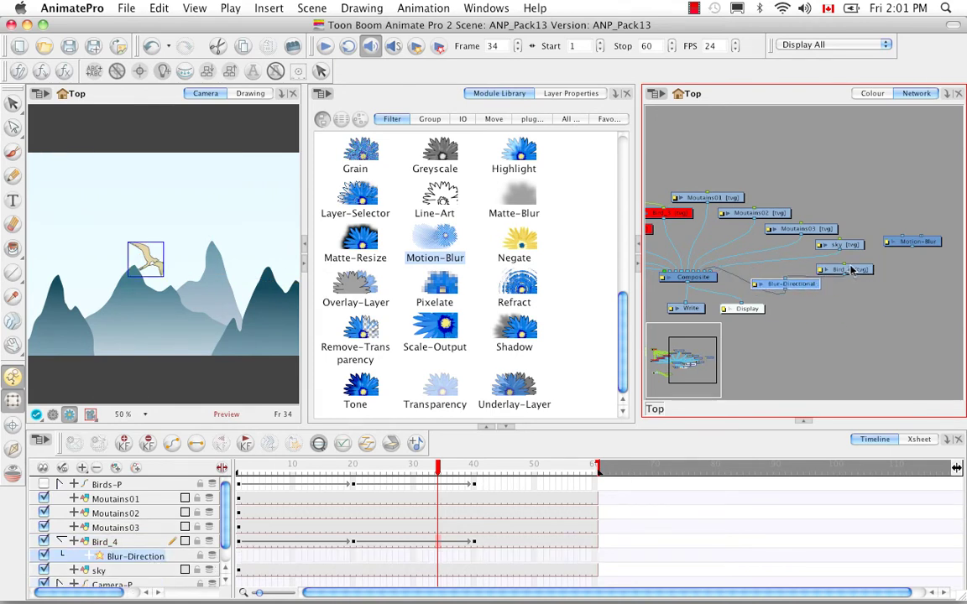
left_click_drag(867, 273, 896, 267)
left_click_drag(756, 284, 796, 280)
Set the Blur-Directional module's radius to 32, falloff rate to 1 and angle to 45
double_click(796, 278)
left_click_drag(369, 174, 514, 181)
key("Tab")
type("32")
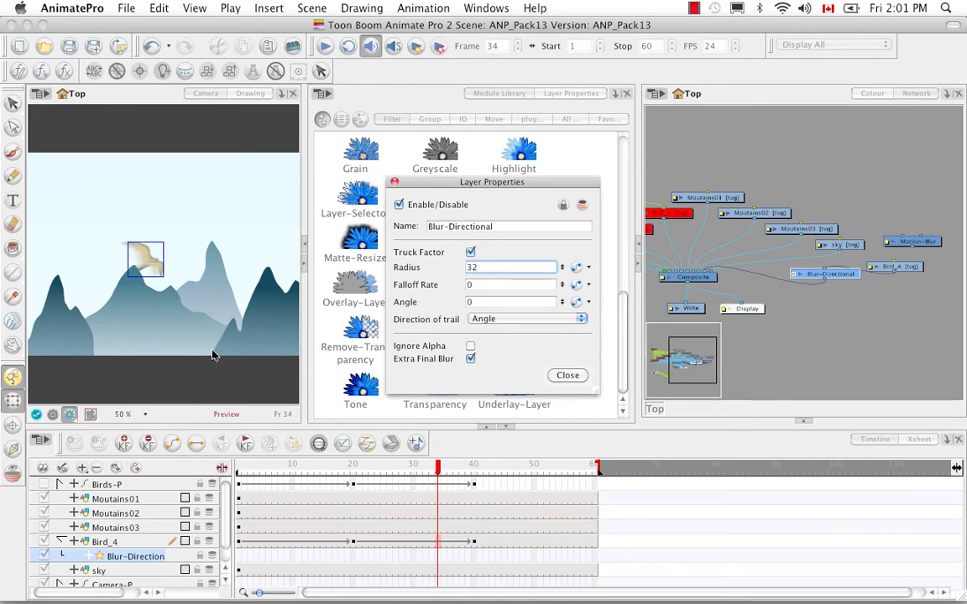
key("Tab")
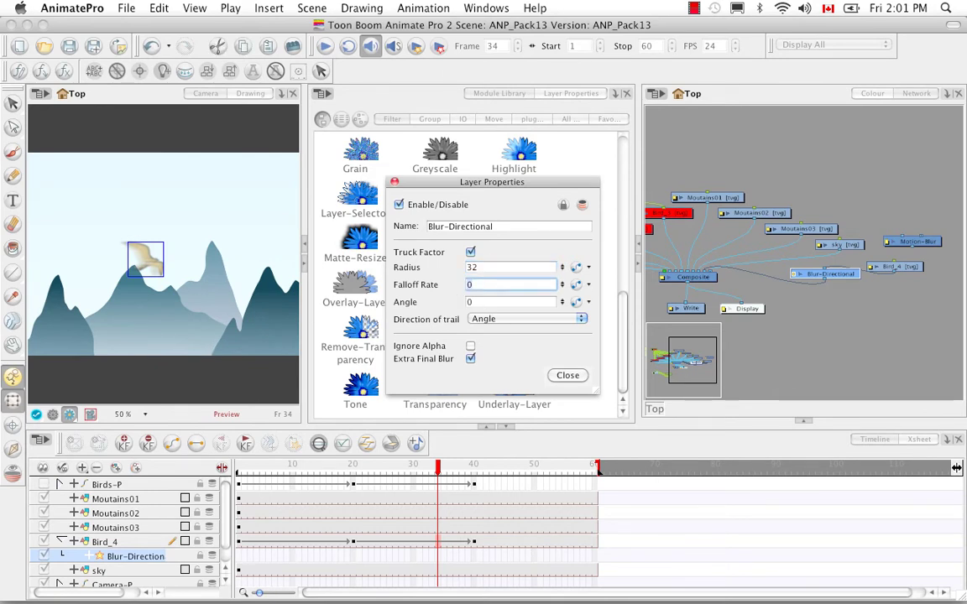
type("1")
key("Tab")
type("45")
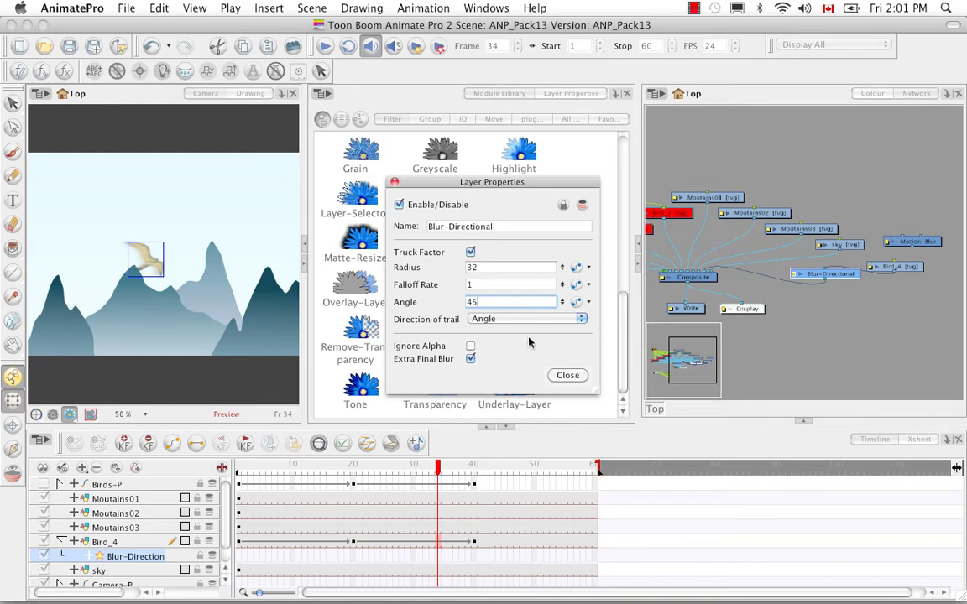
Set the Blur-Directional's direction of trail to East, and move the module below Bird_4 in the network
left_click(582, 322)
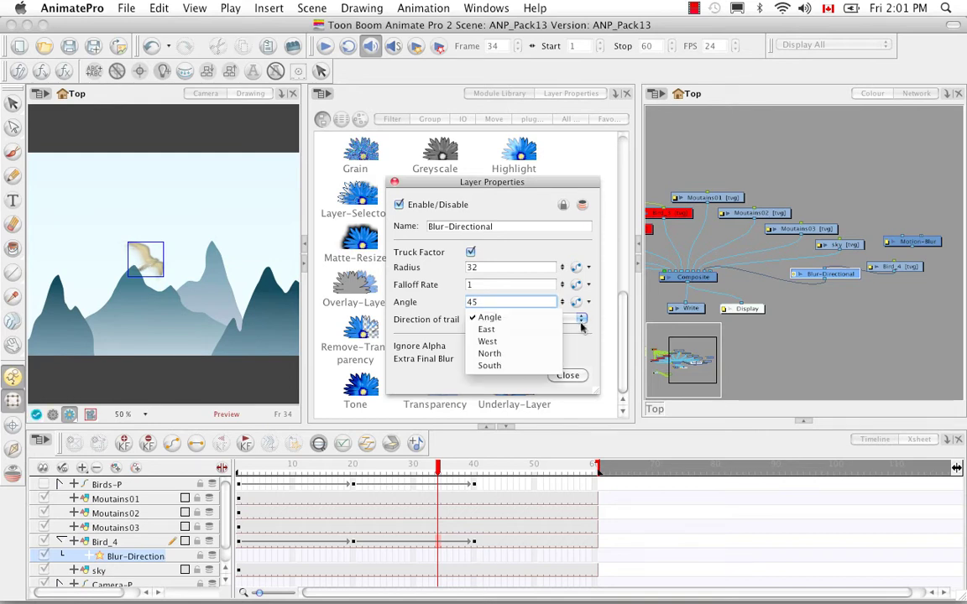
left_click(520, 334)
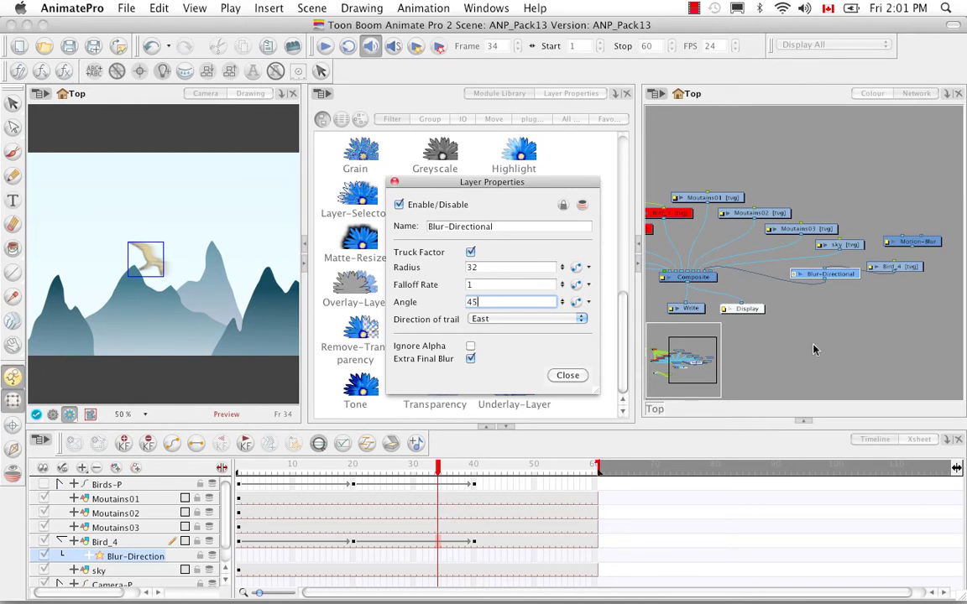
left_click(395, 182)
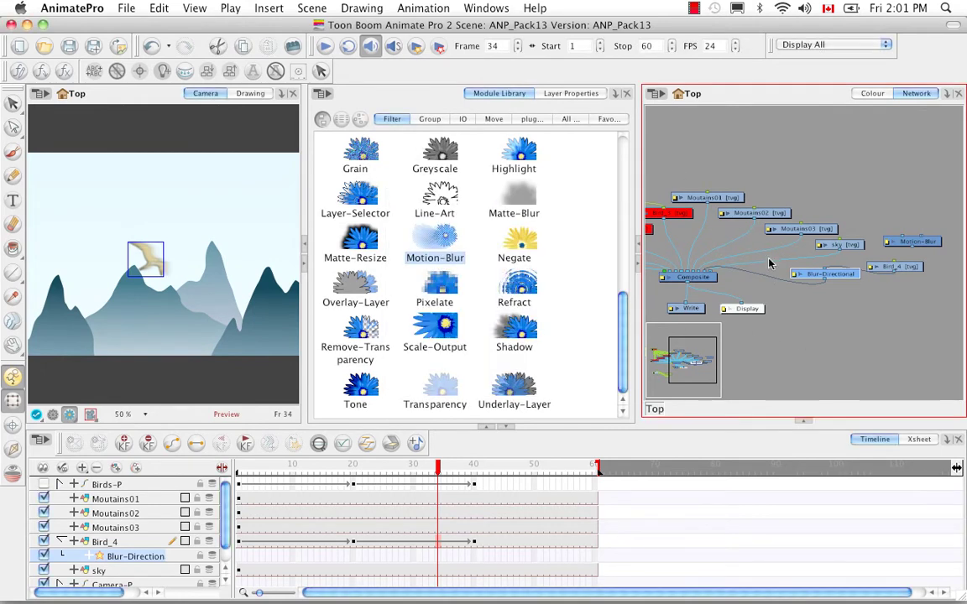
left_click_drag(852, 277, 879, 310)
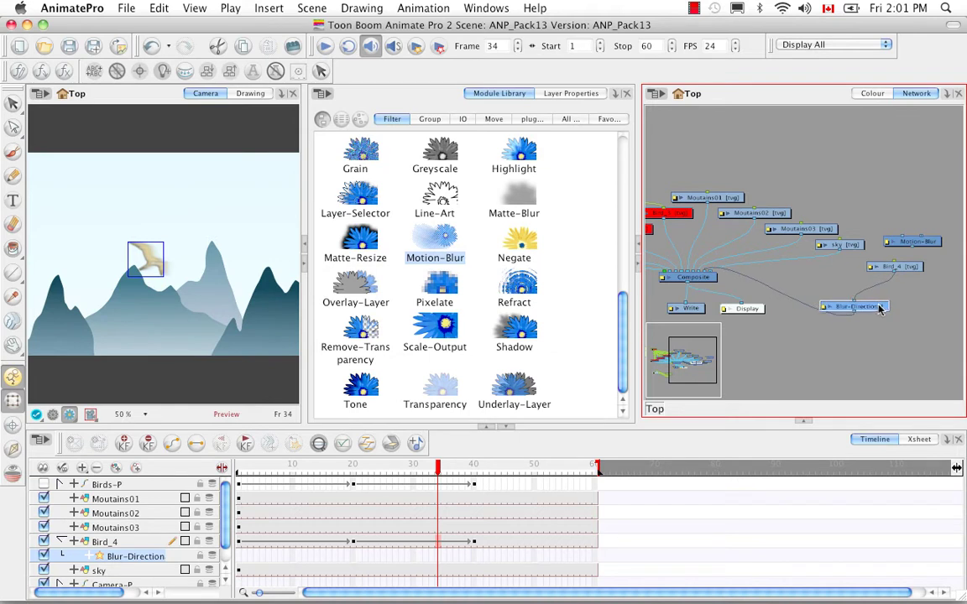
Add a Colour-Scale module from the Filter modules to the empty network area above the sky module
left_click_drag(624, 326, 620, 258)
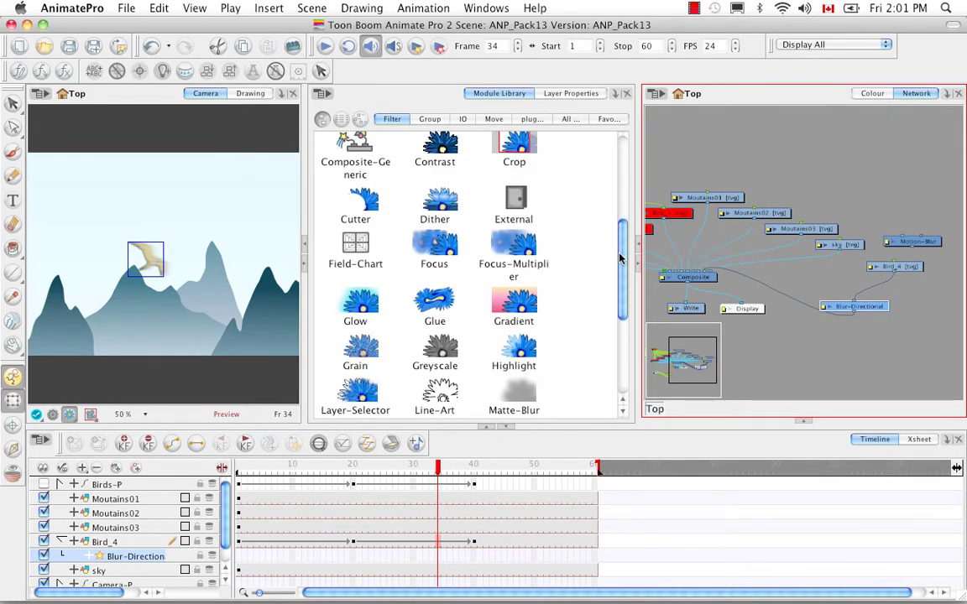
scroll(356, 242, "up", 4)
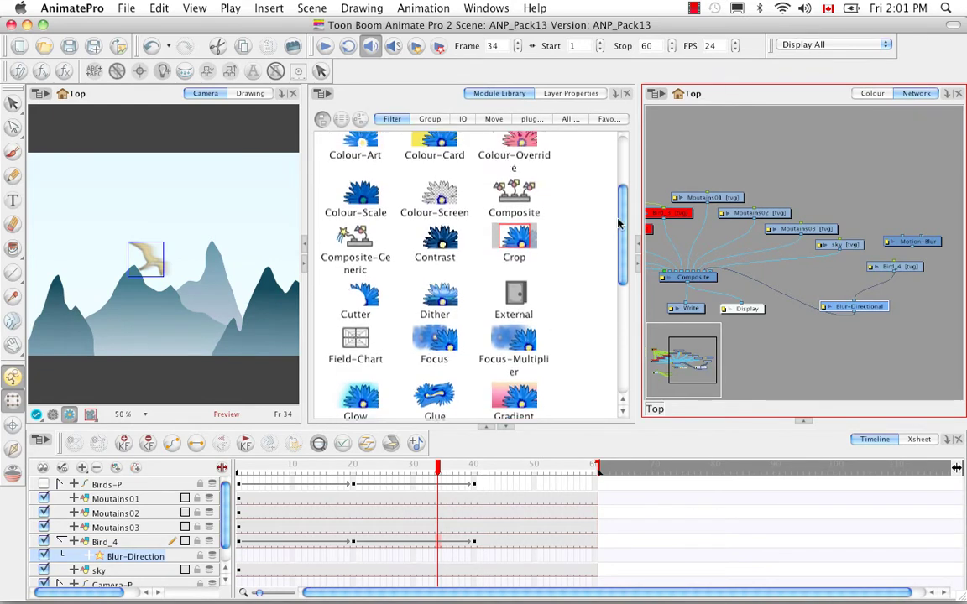
left_click(324, 198)
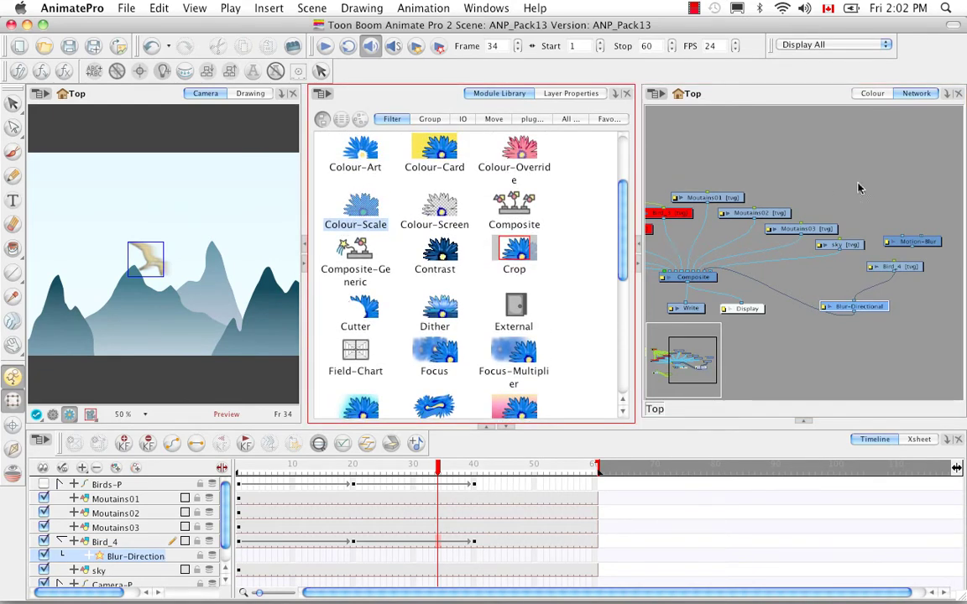
left_click_drag(859, 186, 857, 188)
Insert the Colour-Scale module between sky and the Composite, and link sky directly to the Composite as well
left_click_drag(842, 244, 884, 242)
left_click_drag(930, 200, 924, 134)
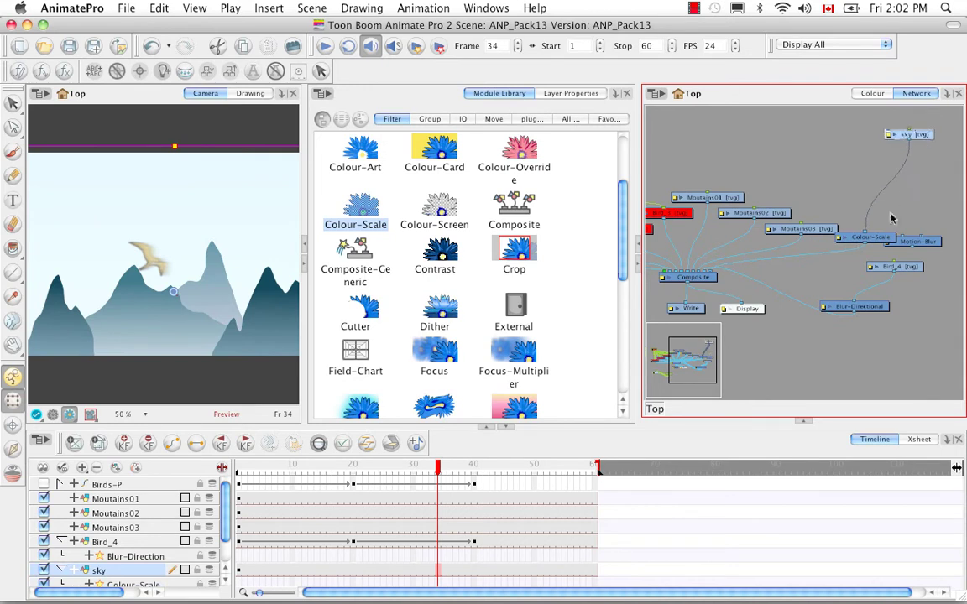
left_click_drag(875, 235, 911, 193)
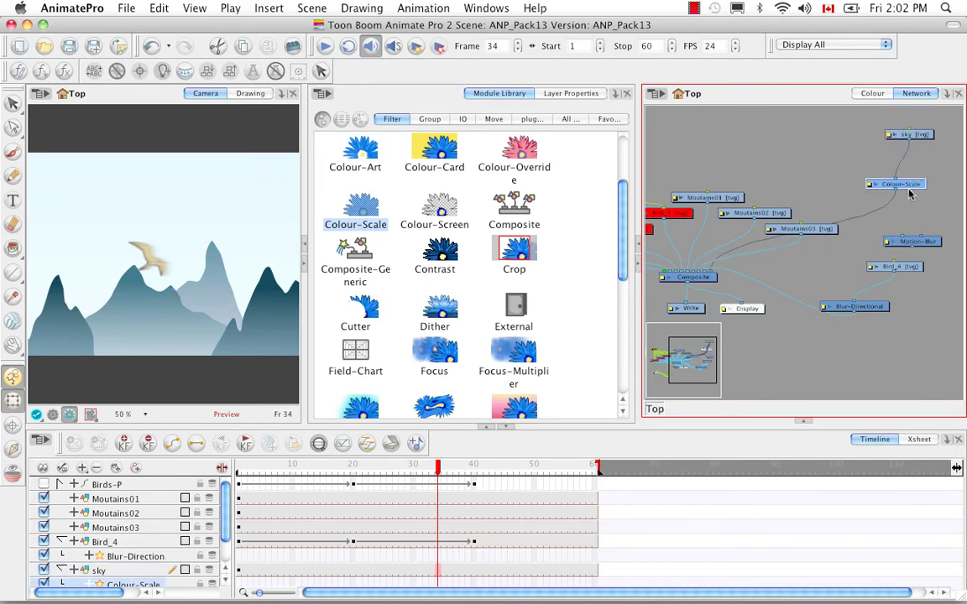
left_click_drag(913, 141, 720, 275)
Add a keyframe to the Colour-Scale layer at frame 60
scroll(225, 537, "down", 2)
left_click_drag(393, 467, 596, 496)
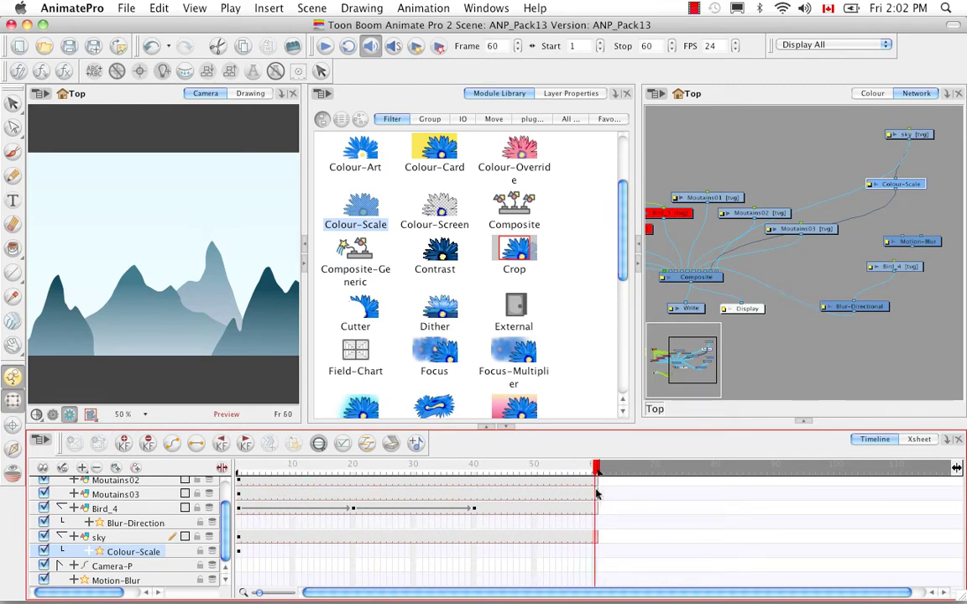
left_click(122, 445)
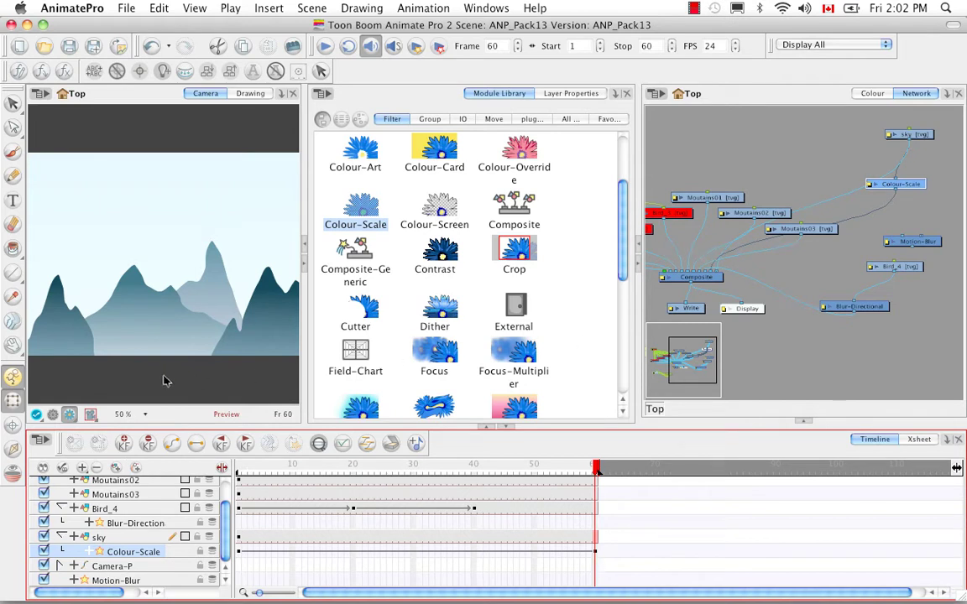
Expand the Colour-Scale parameters and set Red to 2.0, Green to 0.5 and Blue to 0.5 at frame 60
left_click(221, 468)
left_click(91, 552)
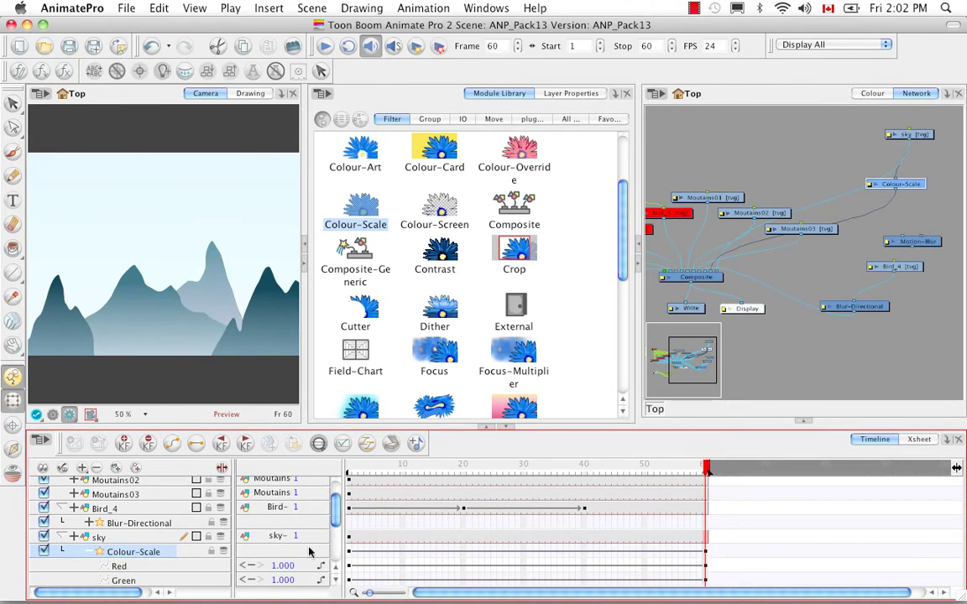
scroll(327, 527, "down", 3)
left_click(284, 503)
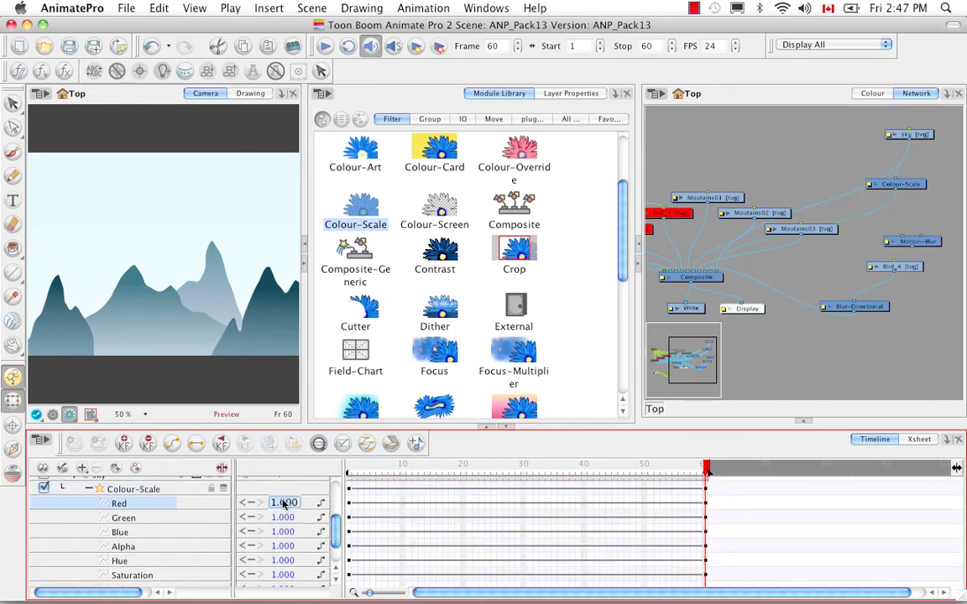
type("2.0")
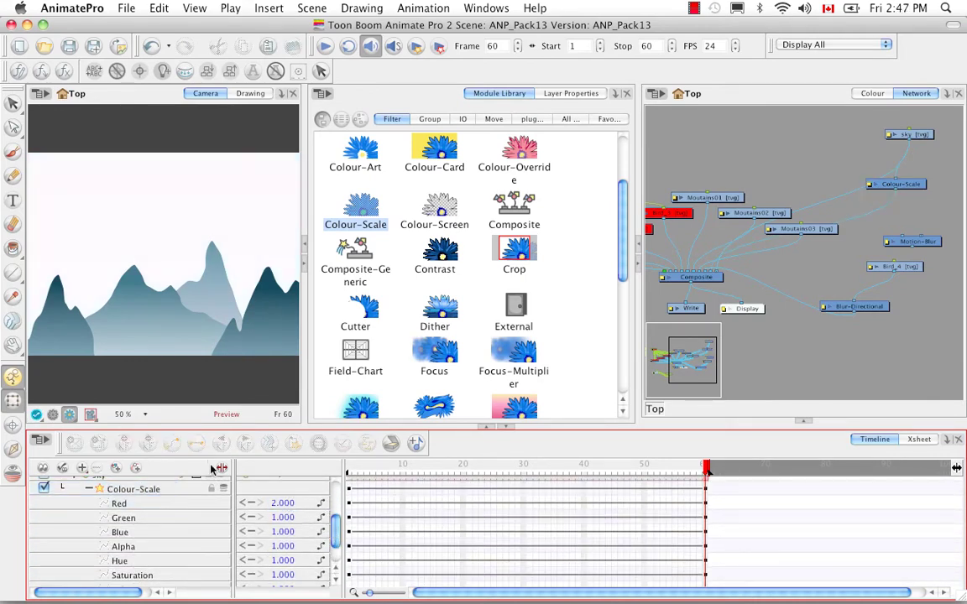
left_click(282, 517)
type("0.5")
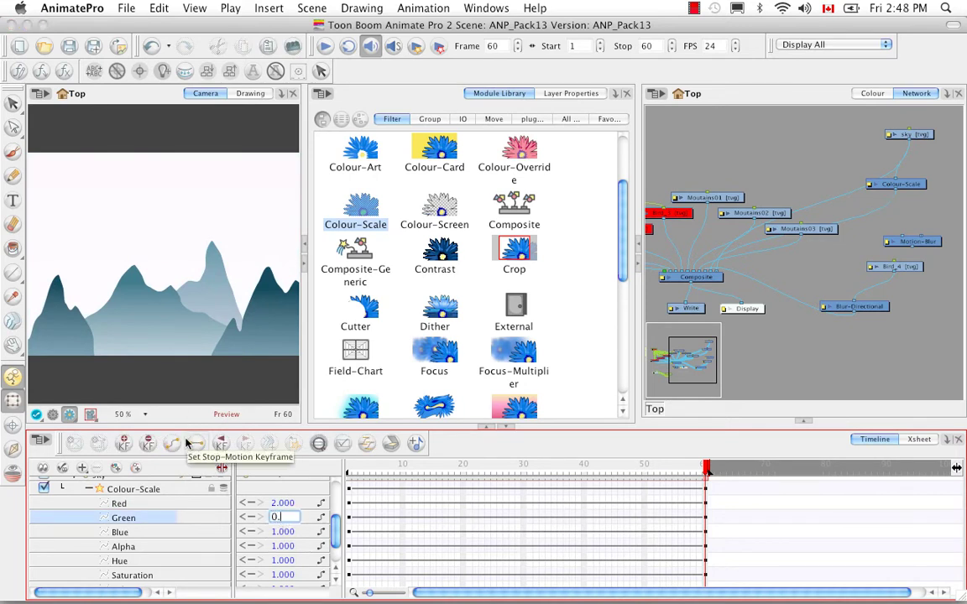
key("Return")
left_click(285, 532)
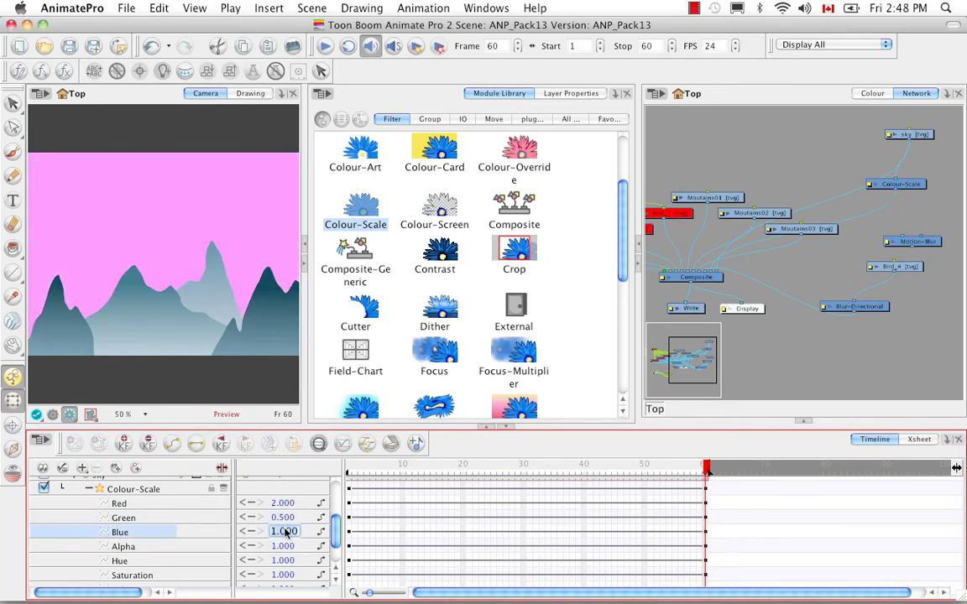
type("0.5")
key("Return")
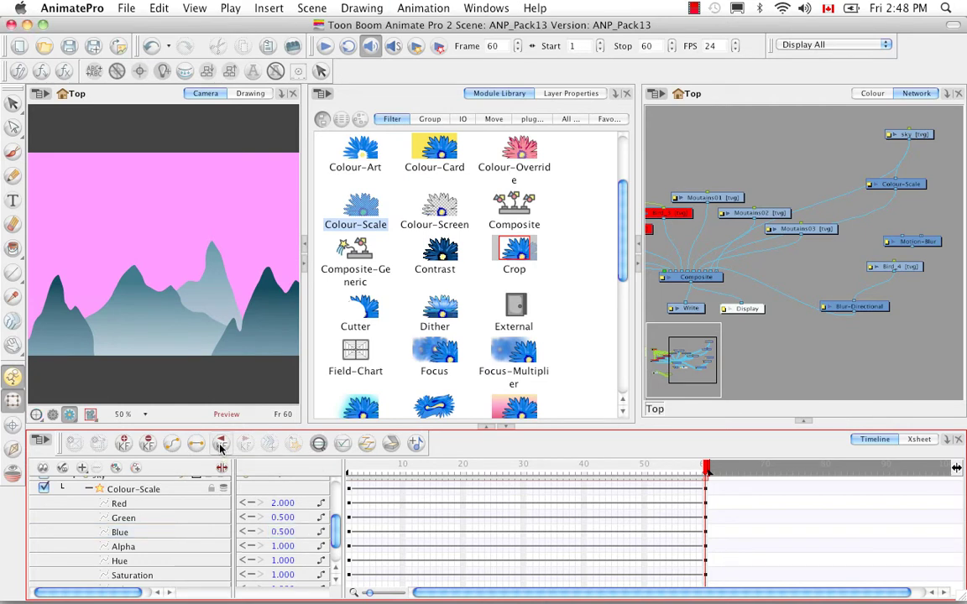
Set the Colour-Scale's saturation to 0.7 at frame 60, and scrub the timeline to preview the sky colour change
left_click(286, 576)
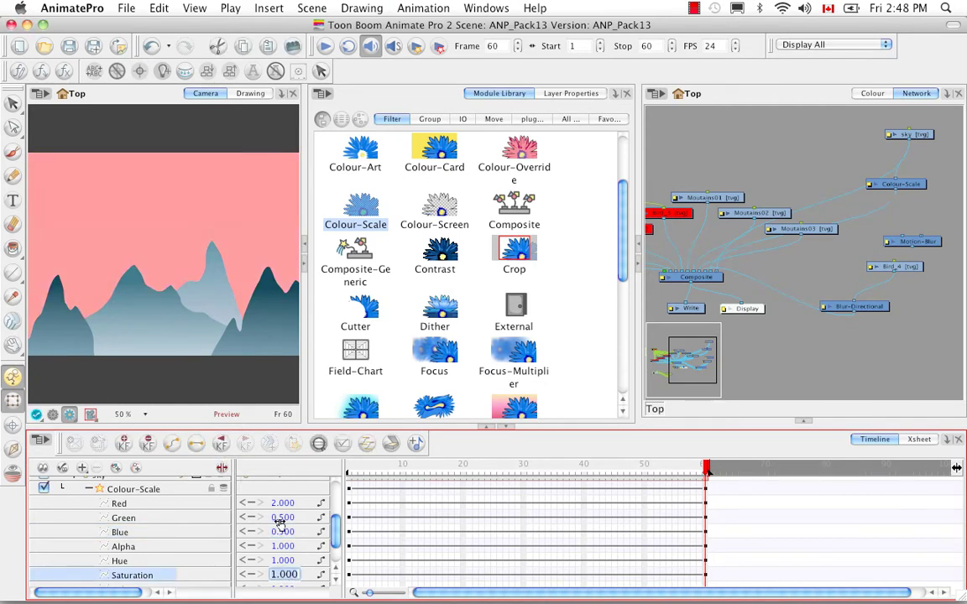
type("0.7")
key("Return")
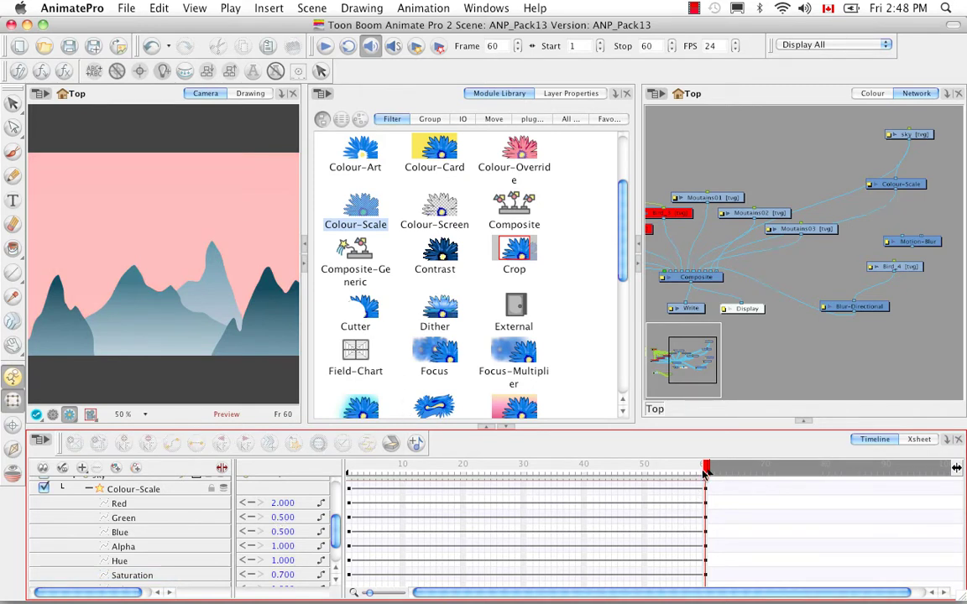
mouse_move(705, 472)
left_mouse_down()
mouse_move(352, 468)
mouse_move(558, 496)
mouse_move(705, 473)
left_mouse_up()
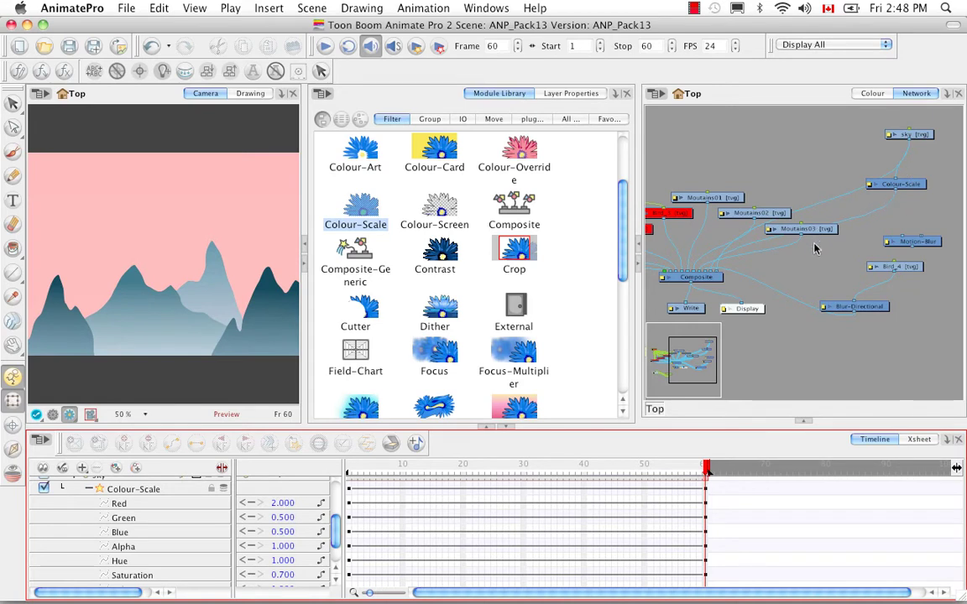
Add a Blending module from the Filter modules and insert it between Colour-Scale and the Composite
scroll(624, 225, "up", 3)
left_click(627, 195)
left_click_drag(627, 195, 905, 219)
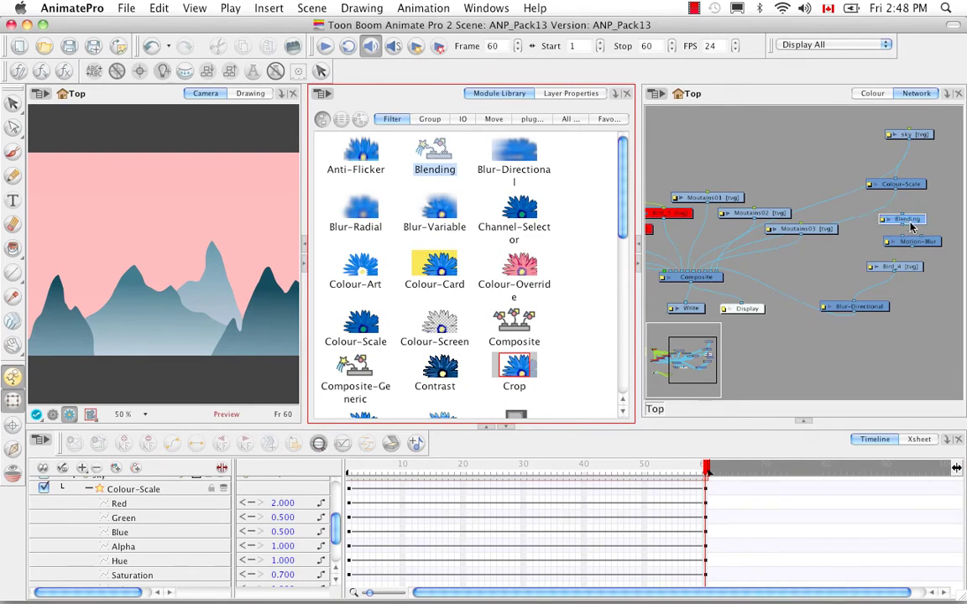
left_click_drag(909, 221, 882, 214)
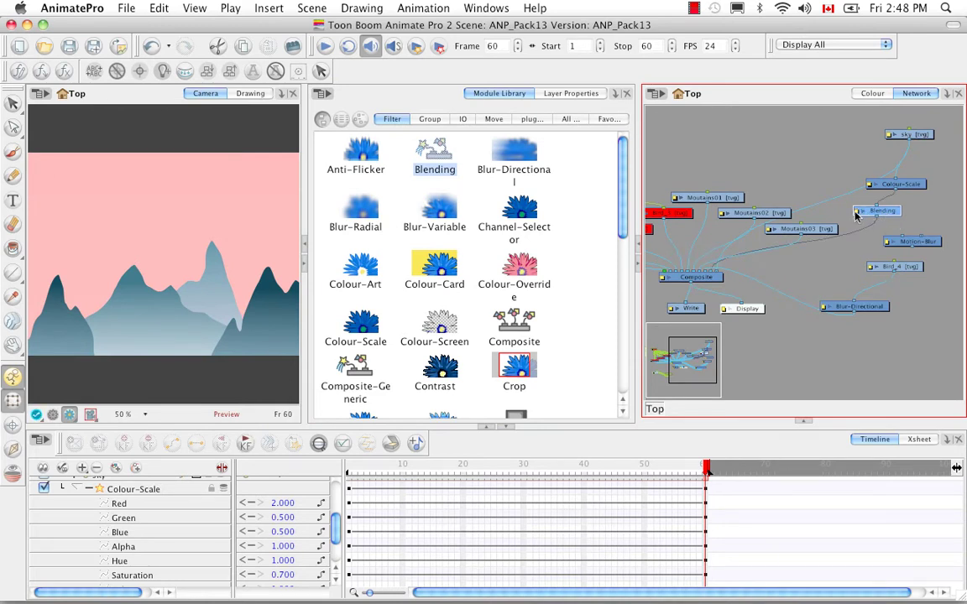
Set the Blending module's blend mode to Multiply and close its properties
double_click(856, 216)
left_click(543, 186)
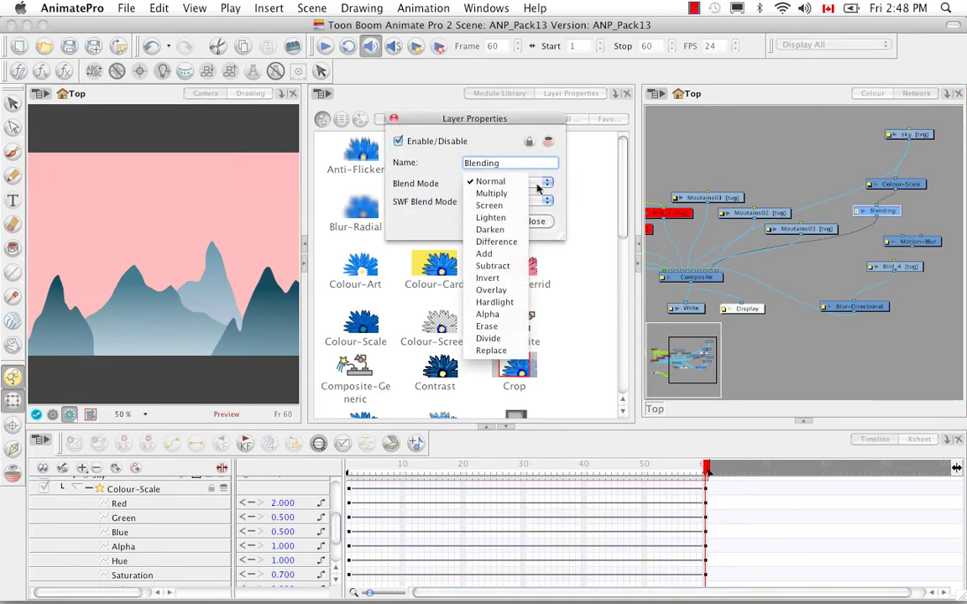
left_click(521, 193)
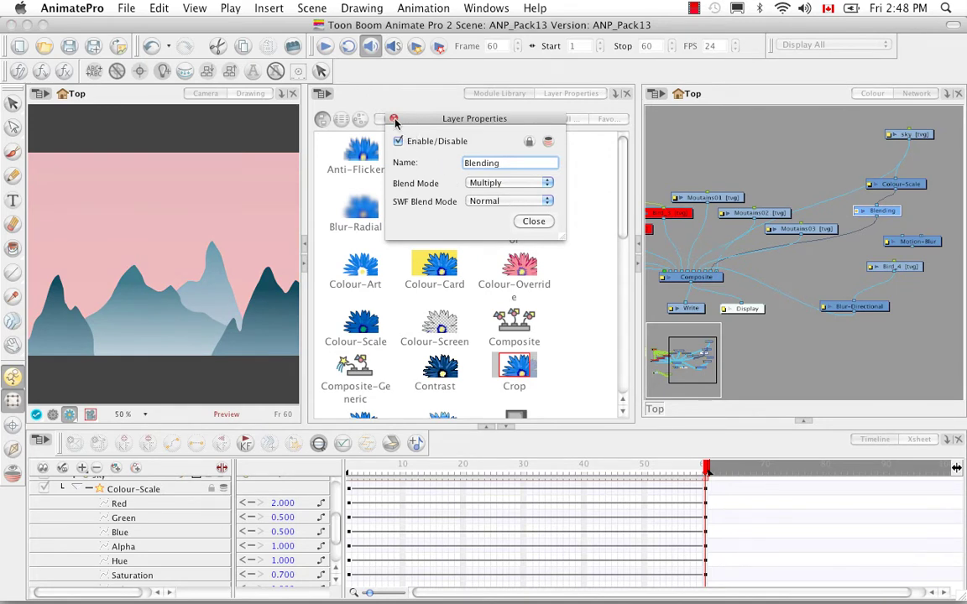
left_click(393, 120)
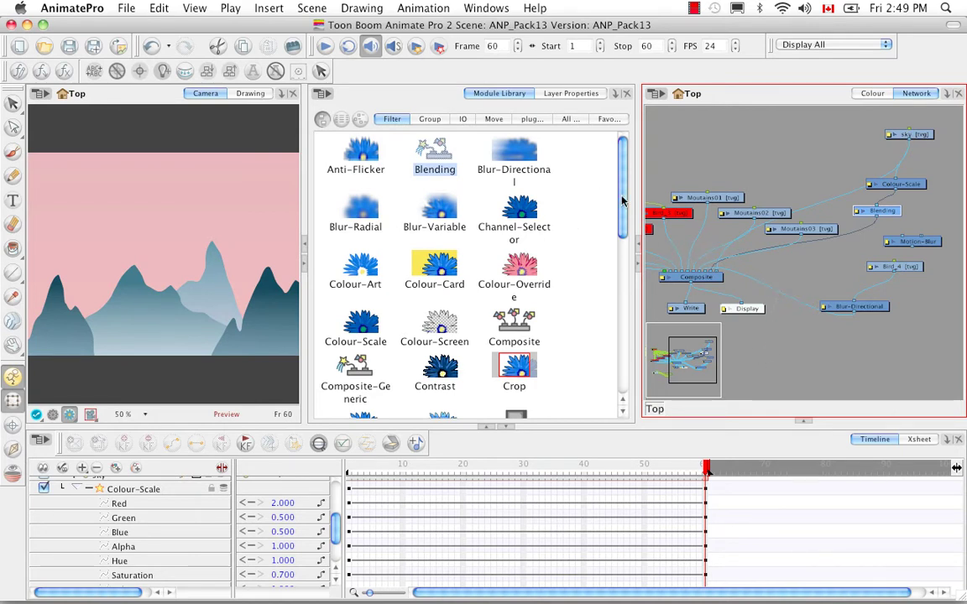
Add an Apply-Peg-Transformation module to the network and insert it between the sky element and Colour-Scale
left_click(569, 118)
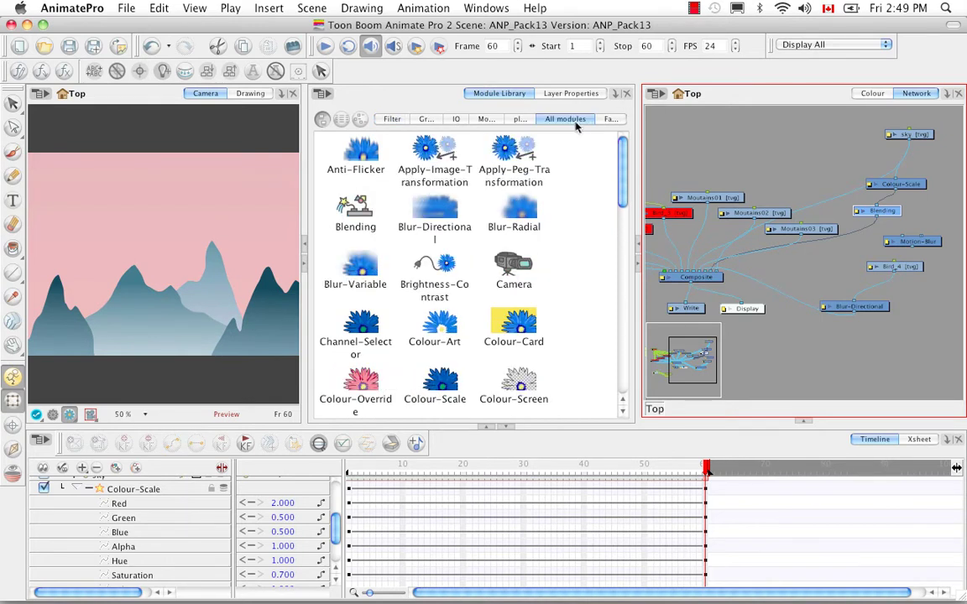
left_click(525, 180)
left_click_drag(540, 174, 779, 161)
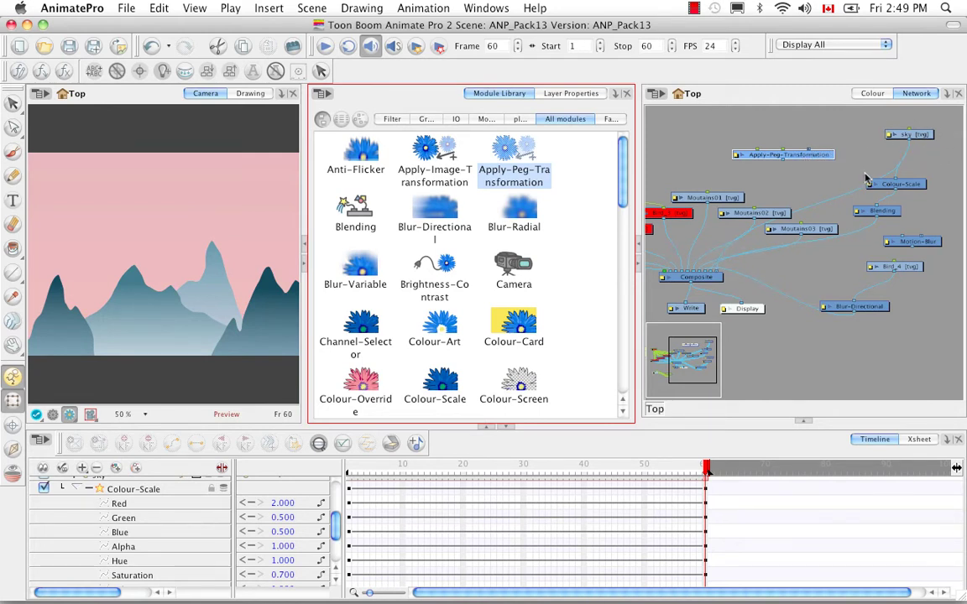
left_click_drag(810, 157, 923, 175)
left_click(920, 174)
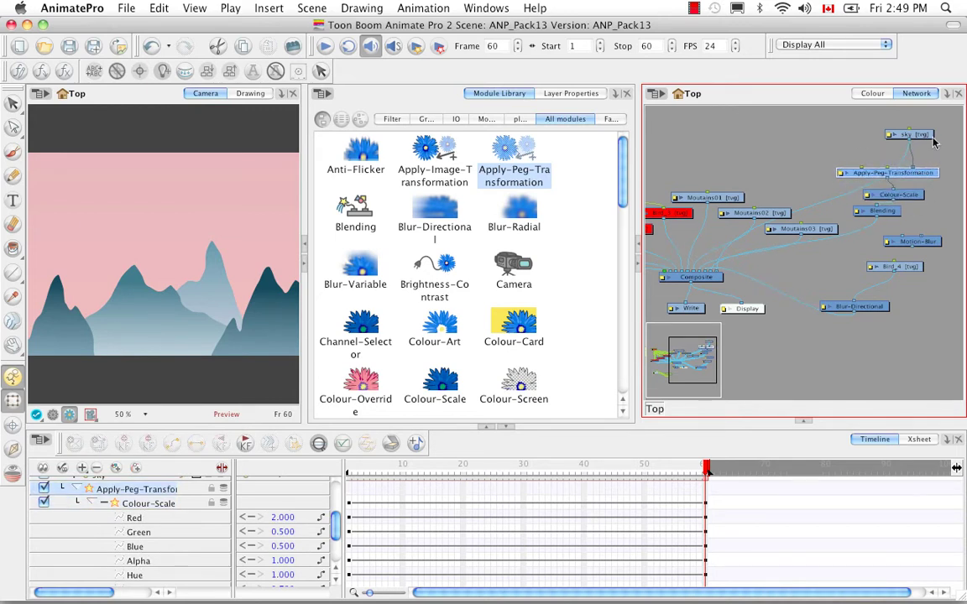
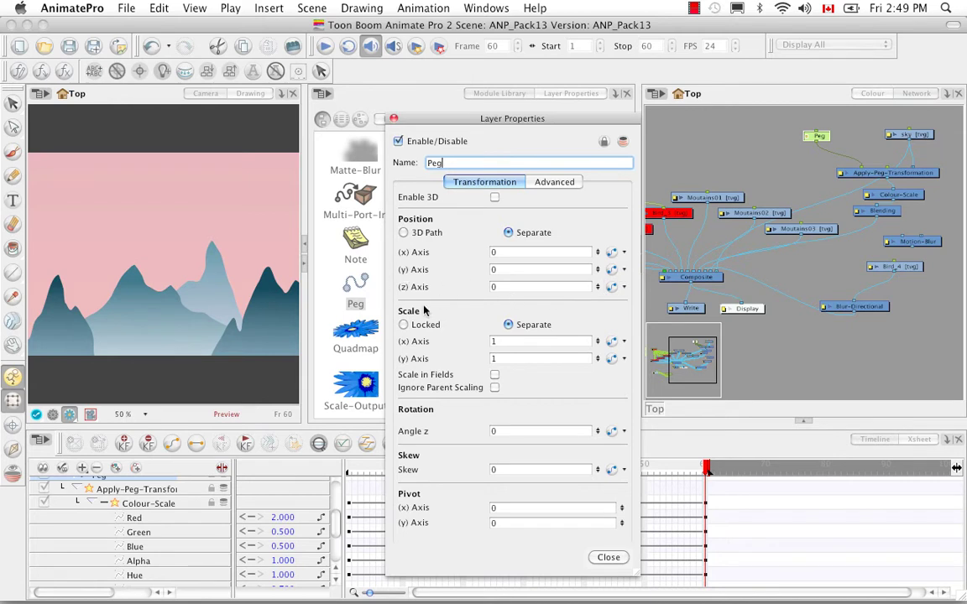
Set the Peg's z-axis position to 1 F and open a Top view in the network's pane
left_click(521, 287)
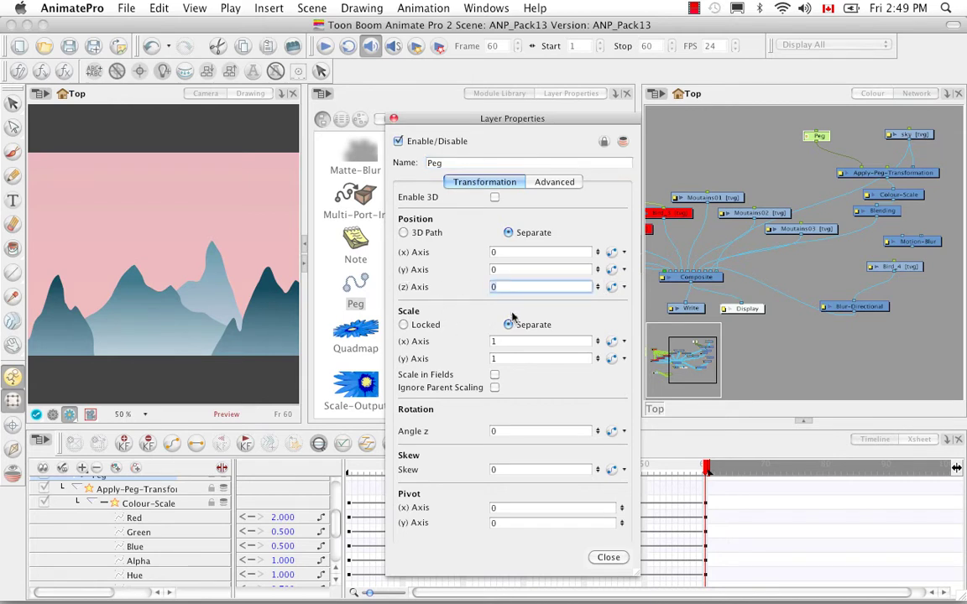
type("1 F")
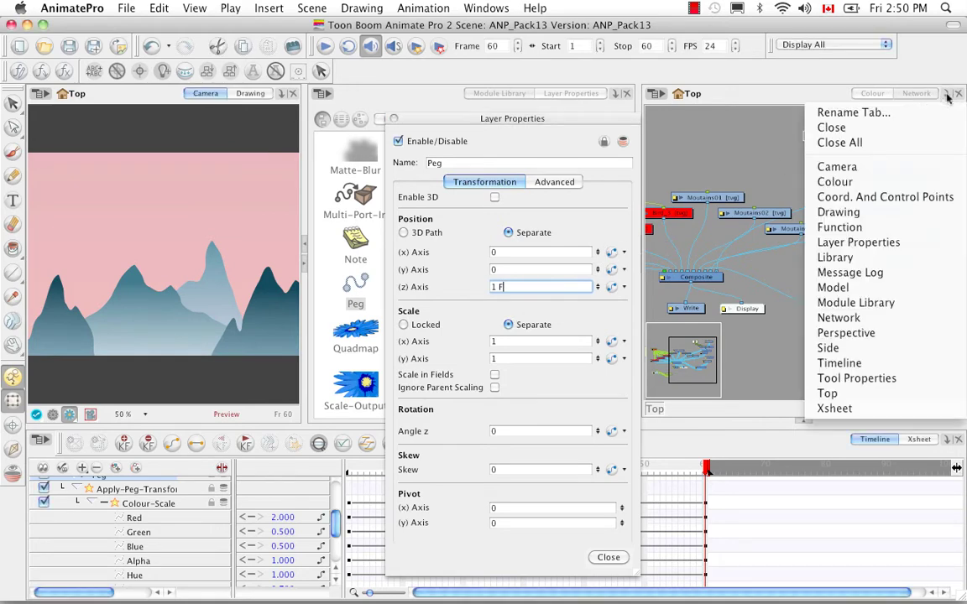
right_click(850, 93)
left_click(844, 394)
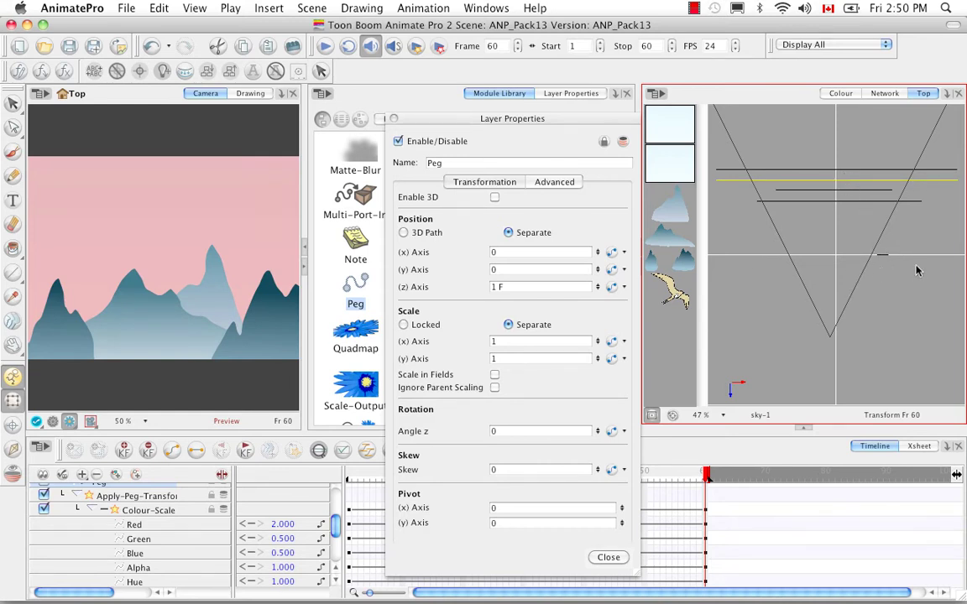
Increase the Peg's z-axis position to 8 F, refine it to 9 F, and close its properties
left_click(521, 287)
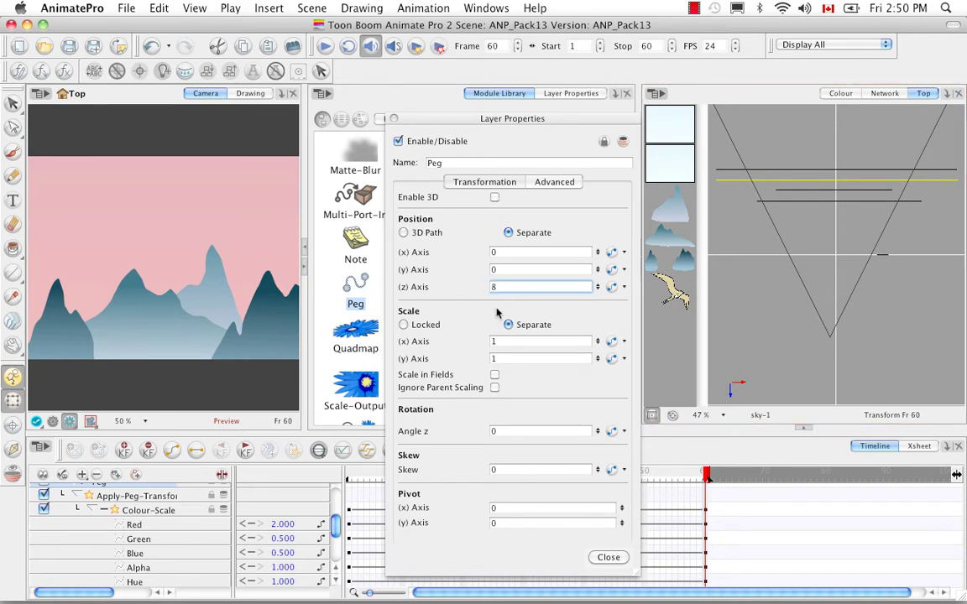
type("8 F")
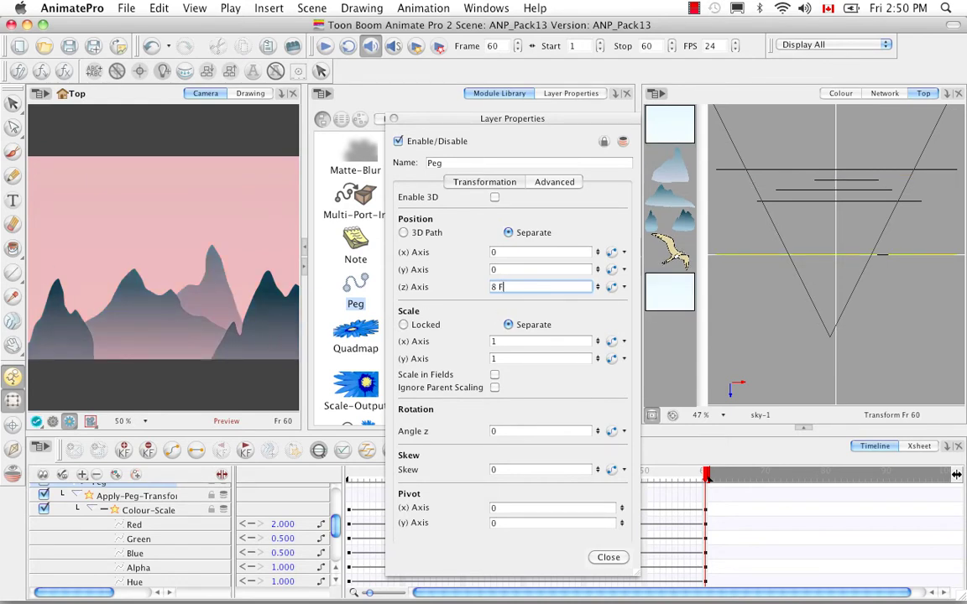
type("9")
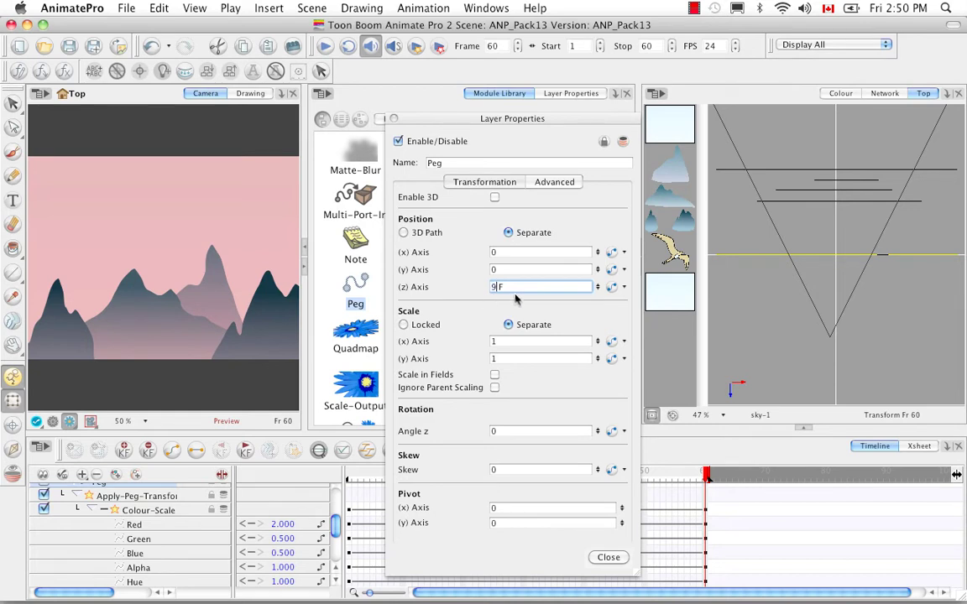
key("Return")
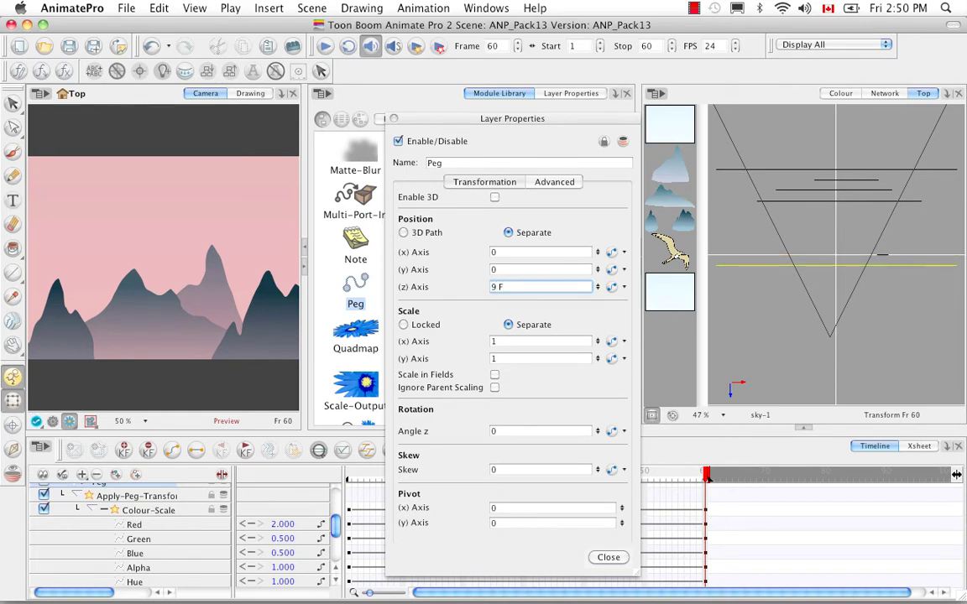
left_click(394, 119)
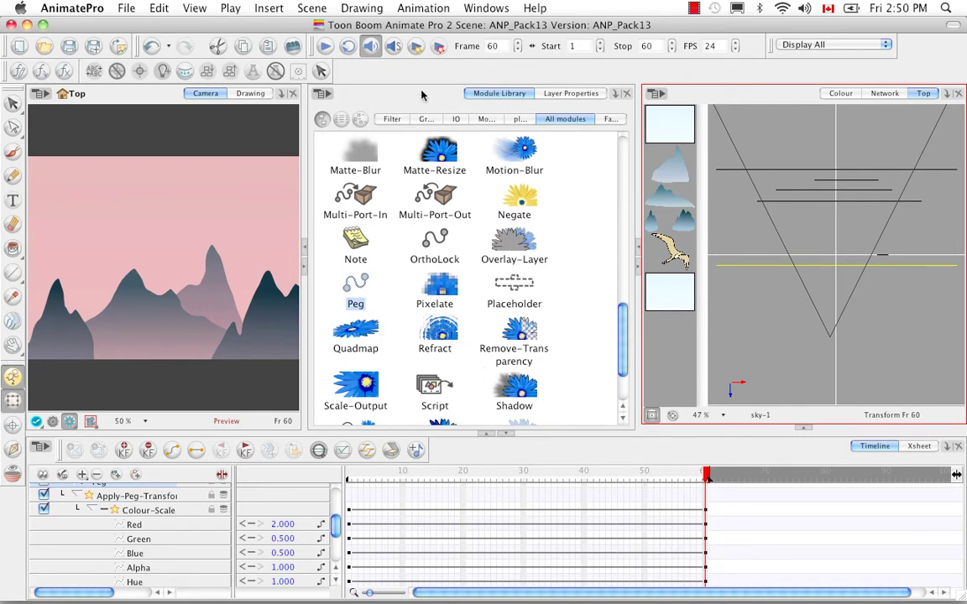
Render the scene again including the already rendered frames, play and scrub the rendered result, and close the player
left_click(417, 47)
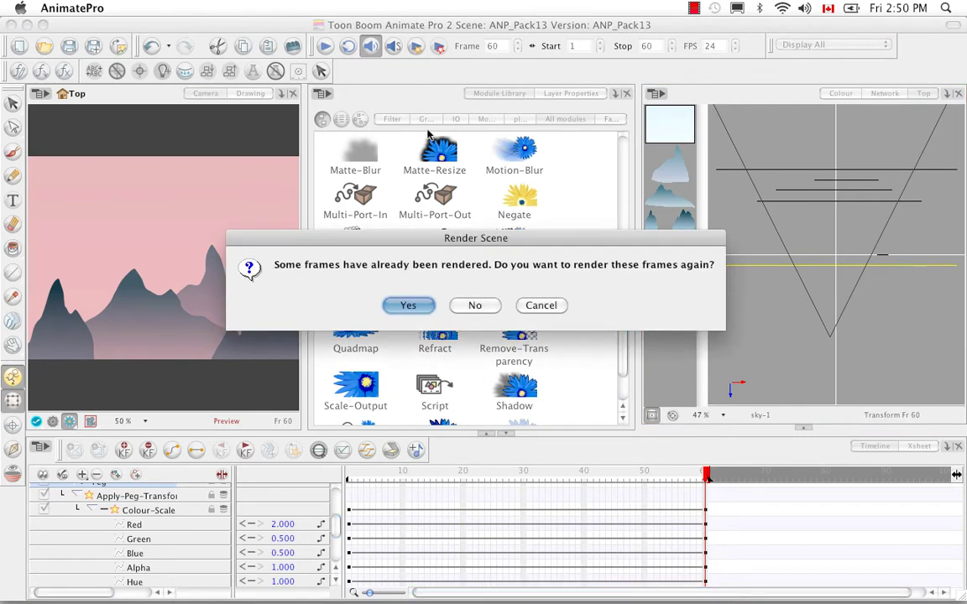
left_click(404, 303)
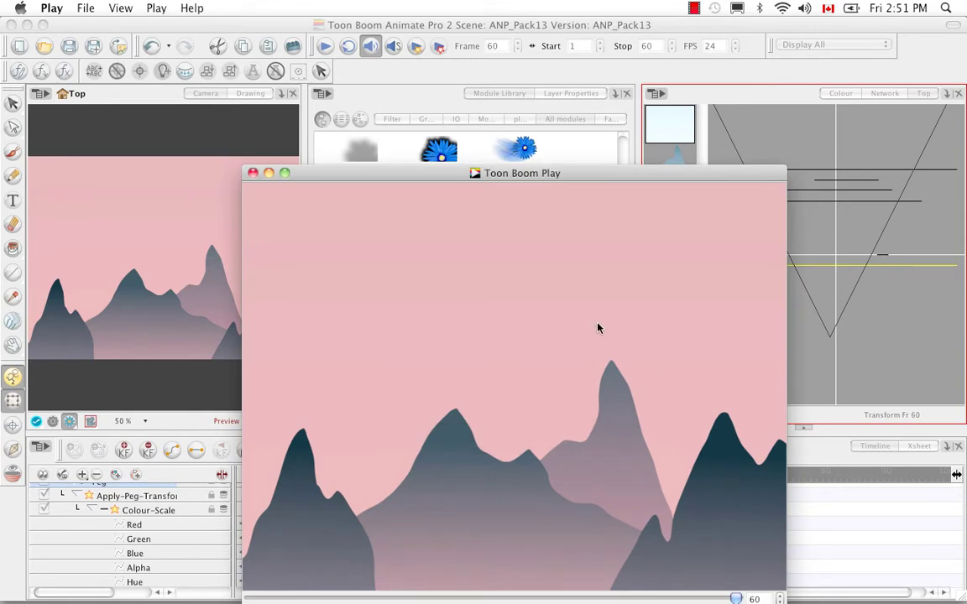
left_click_drag(632, 173, 630, 69)
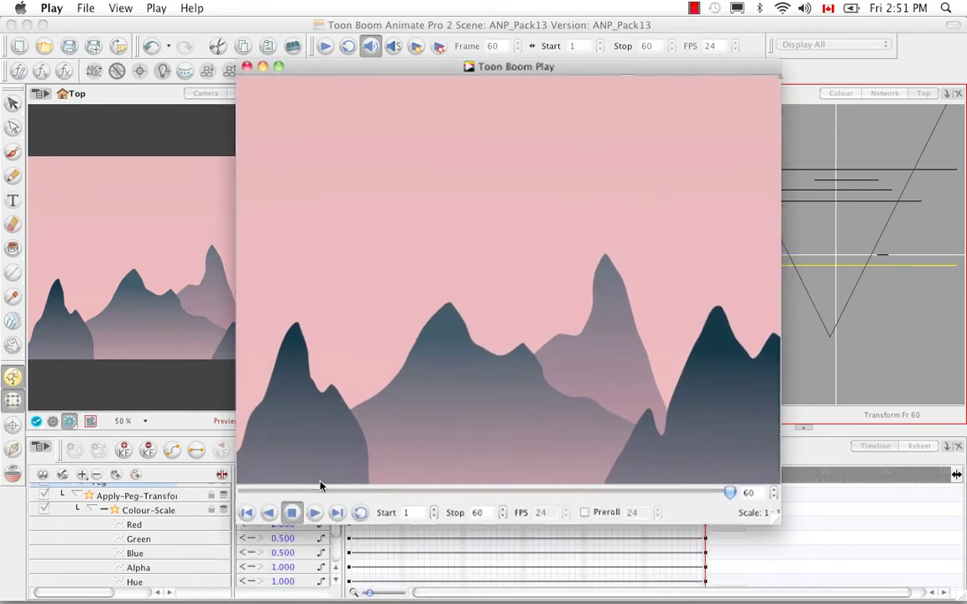
left_click(315, 513)
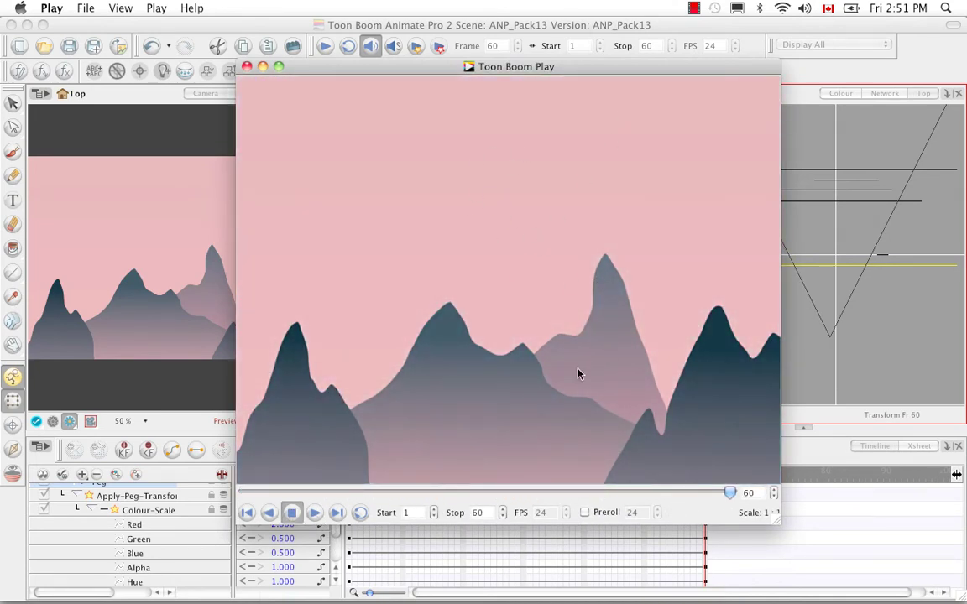
left_click_drag(730, 493, 565, 496)
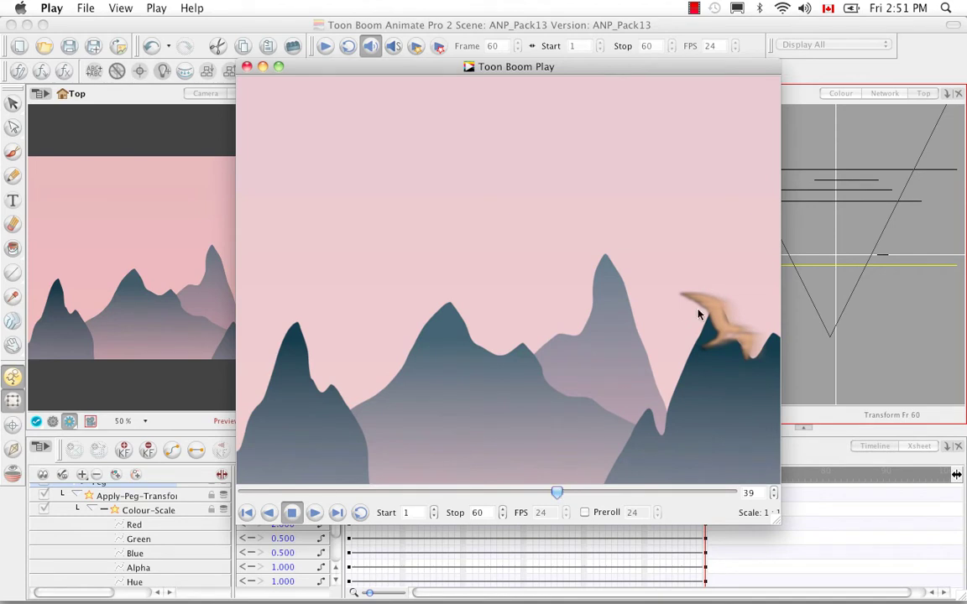
left_click_drag(555, 492, 309, 496)
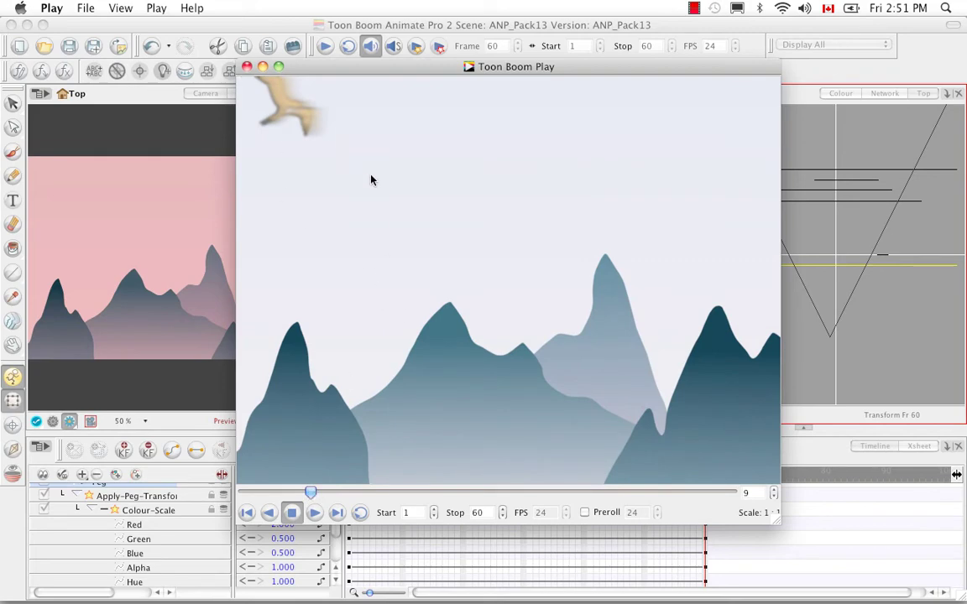
left_click(246, 66)
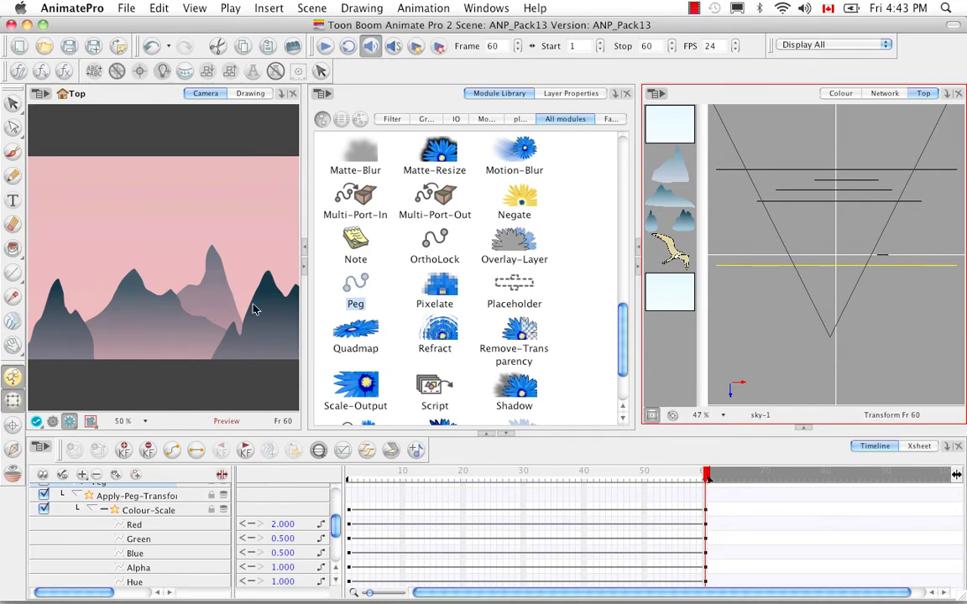
Switch to Animate and open the scene ANI_Pack16.anim from the ANI_Pack16 folder in Pack21
left_click(27, 25)
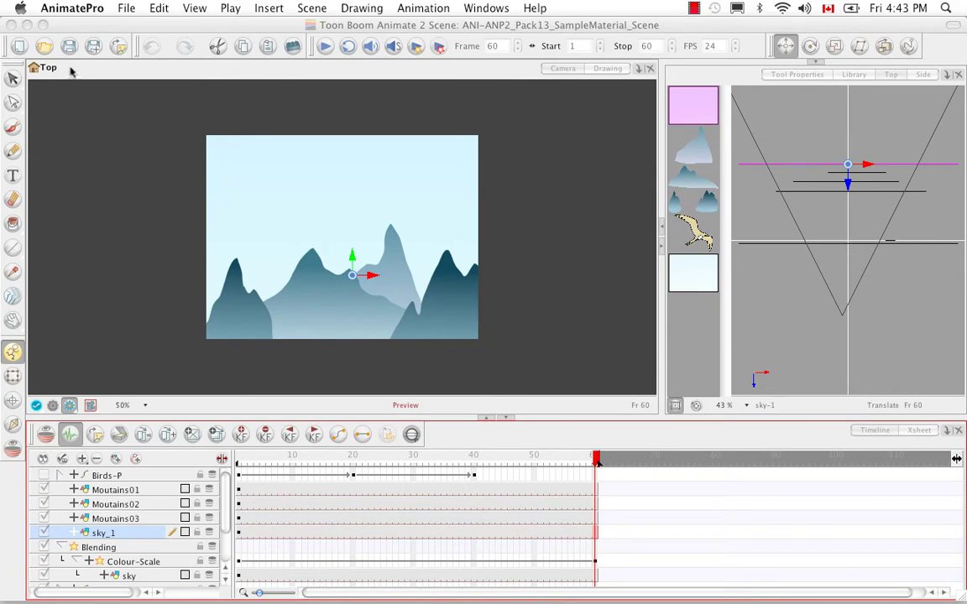
left_click(47, 47)
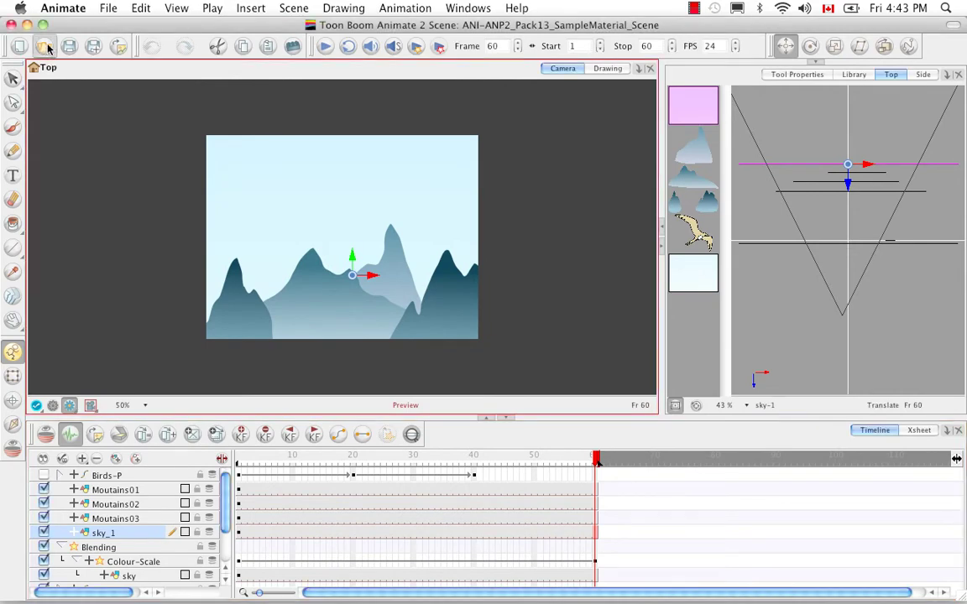
left_click(46, 48)
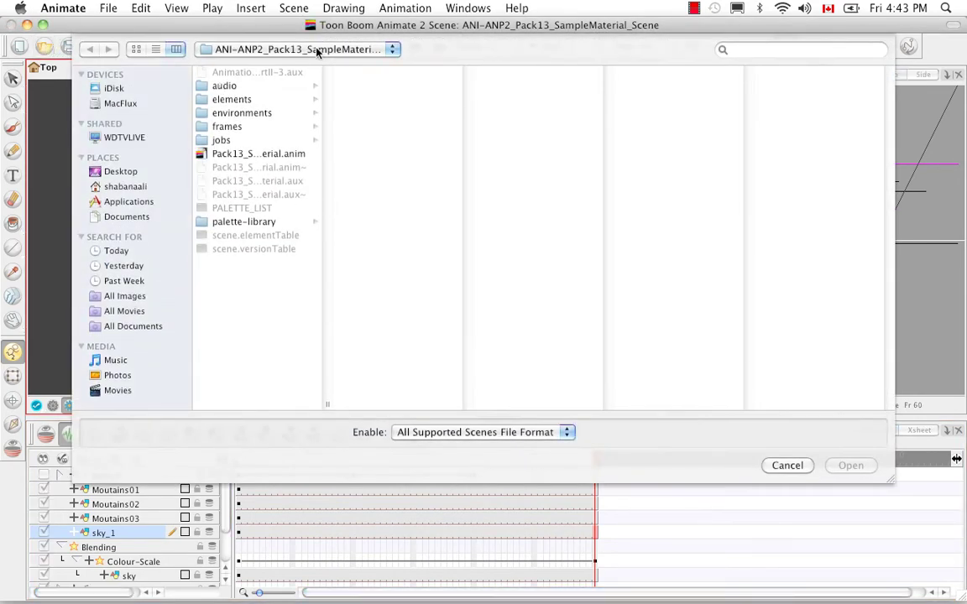
left_click(391, 52)
left_click(372, 84)
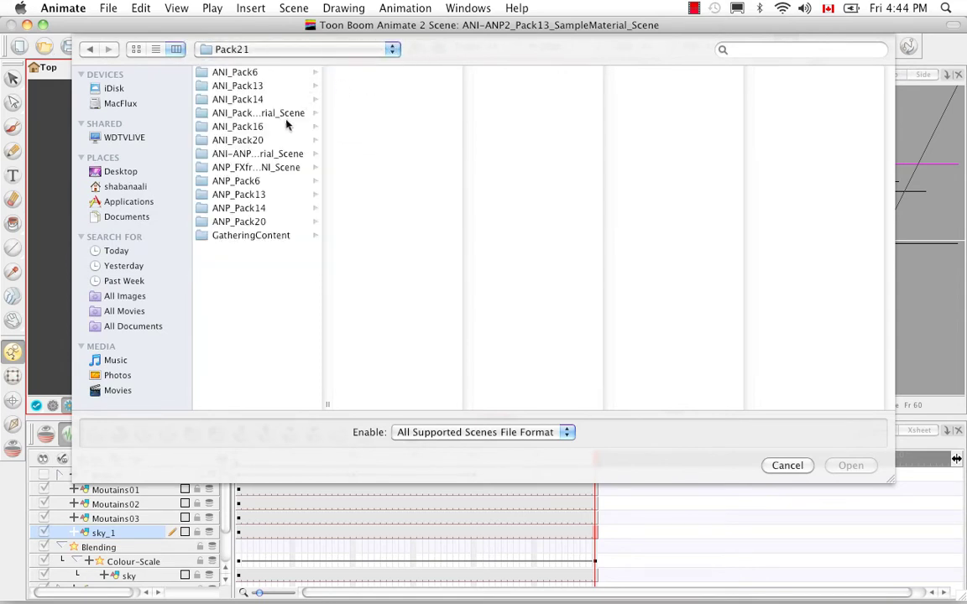
left_click(243, 124)
left_click(363, 73)
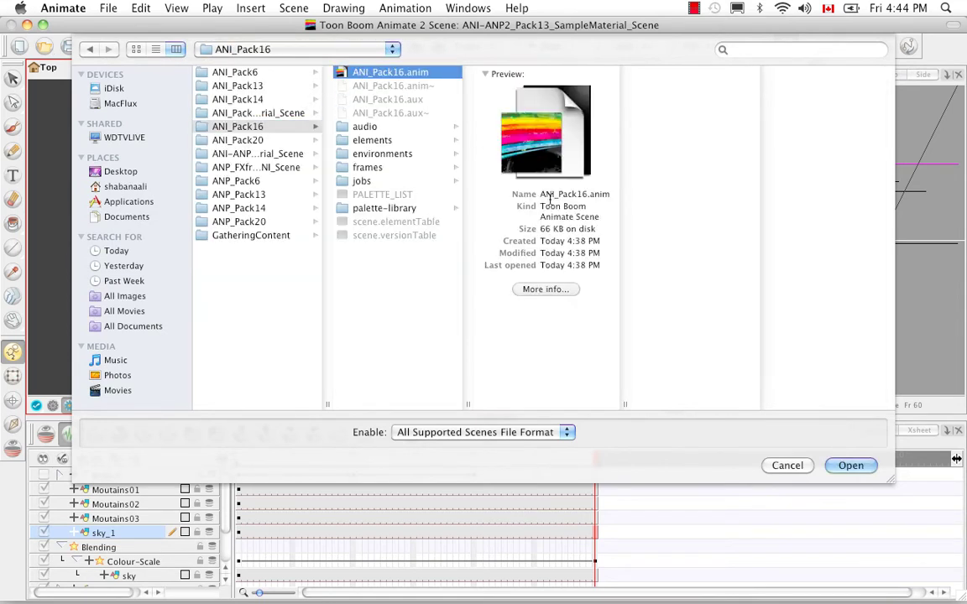
left_click(848, 466)
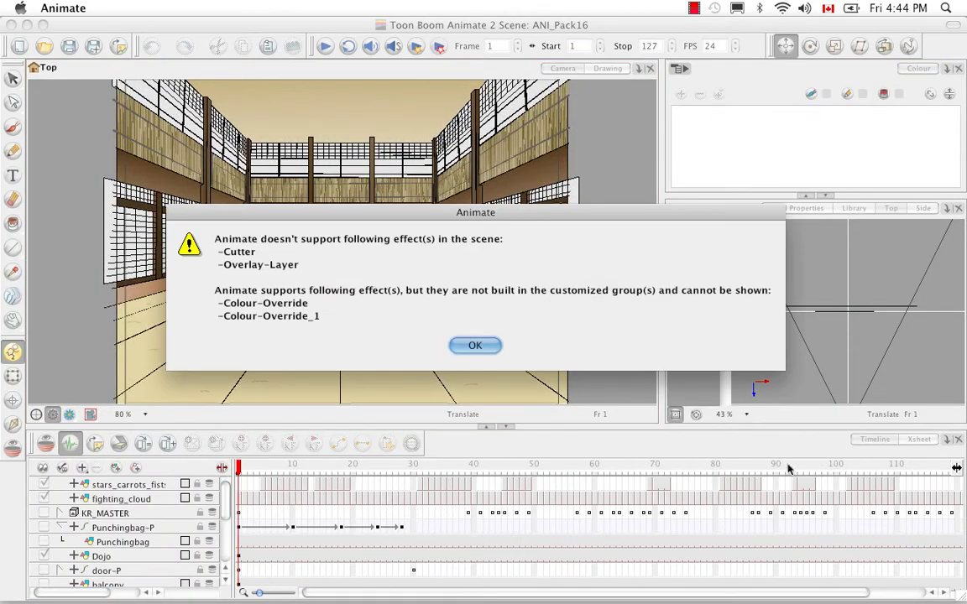
left_click(475, 346)
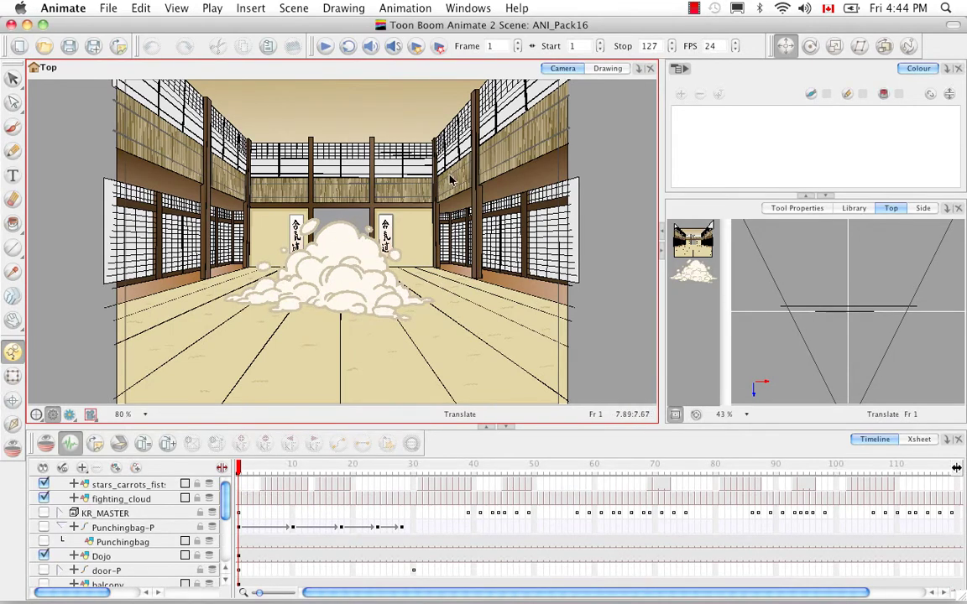
Play the scene, toggle the visibility of the fighting_cloud and stars_carrots_fists layers to identify them, and return to frame 1
left_click(326, 47)
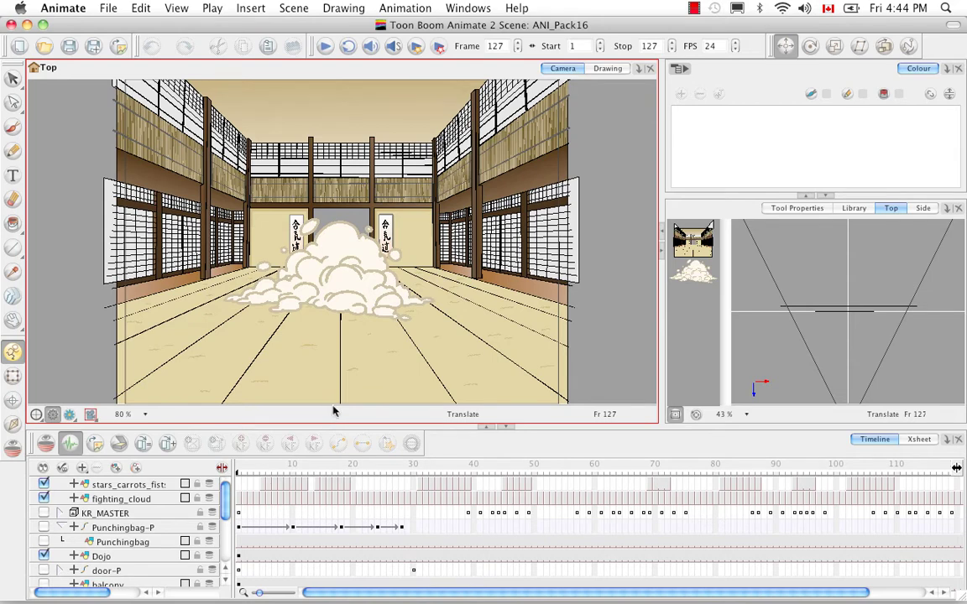
left_click(43, 499)
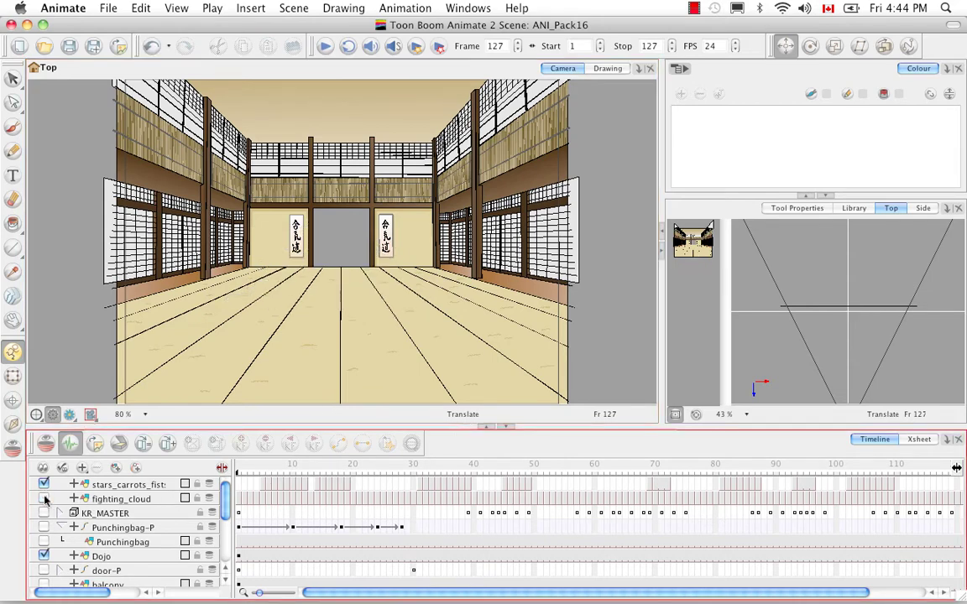
left_click(43, 499)
left_click(44, 484)
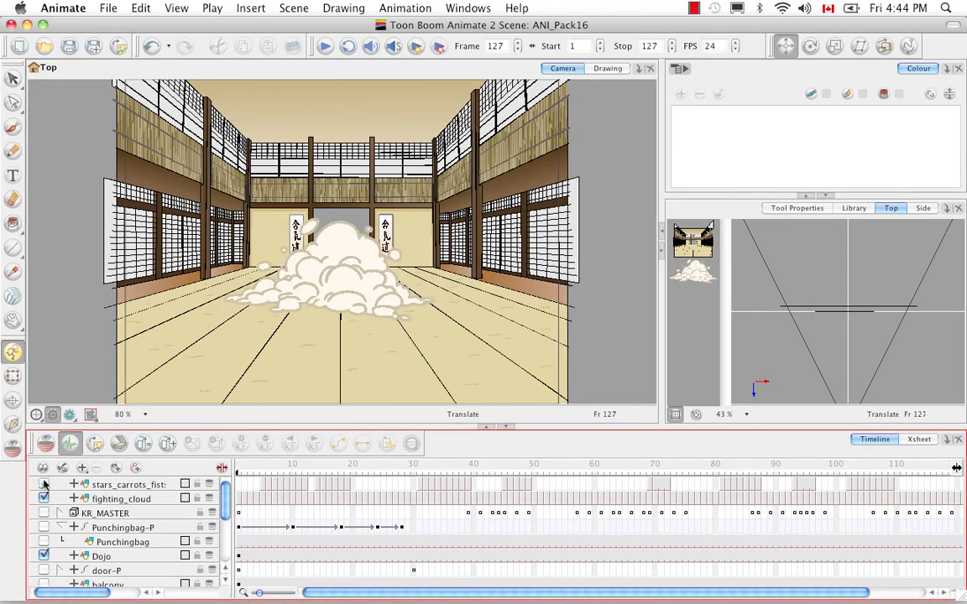
key("Return")
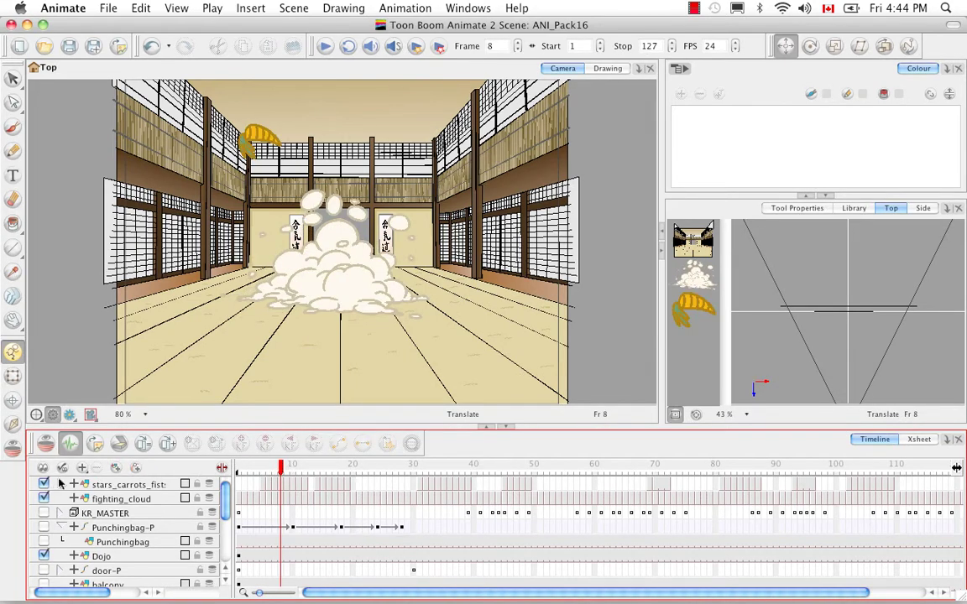
left_click(44, 485)
left_click(238, 464)
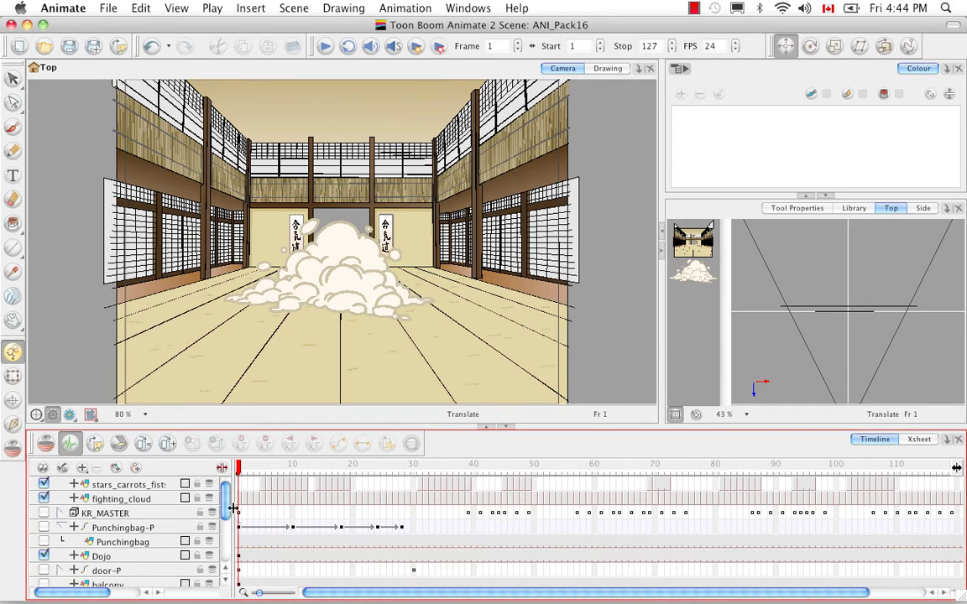
Add a Glow effect to the timeline and attach the stars_carrots_fists_clean layer to it
left_click(81, 469)
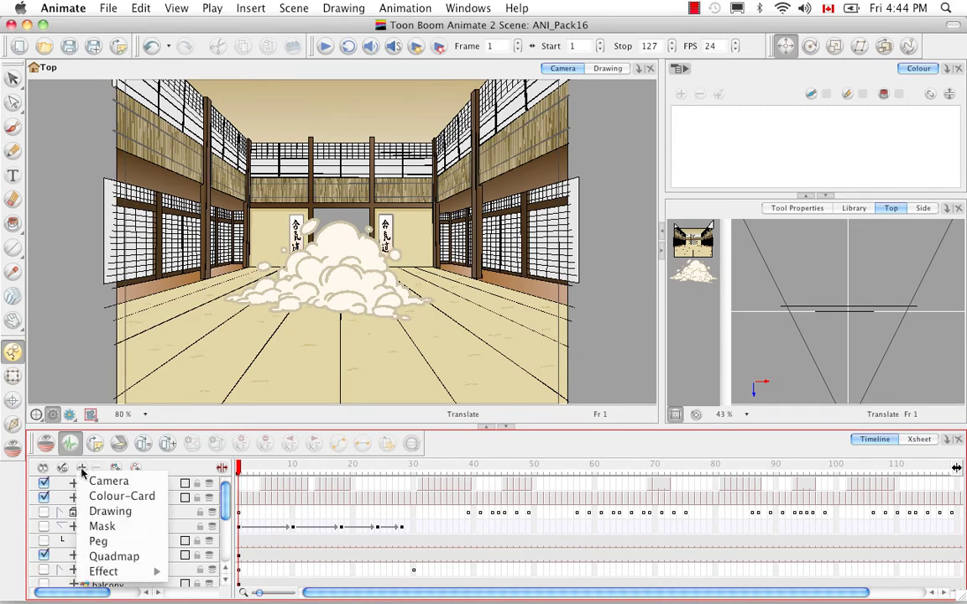
mouse_move(97, 576)
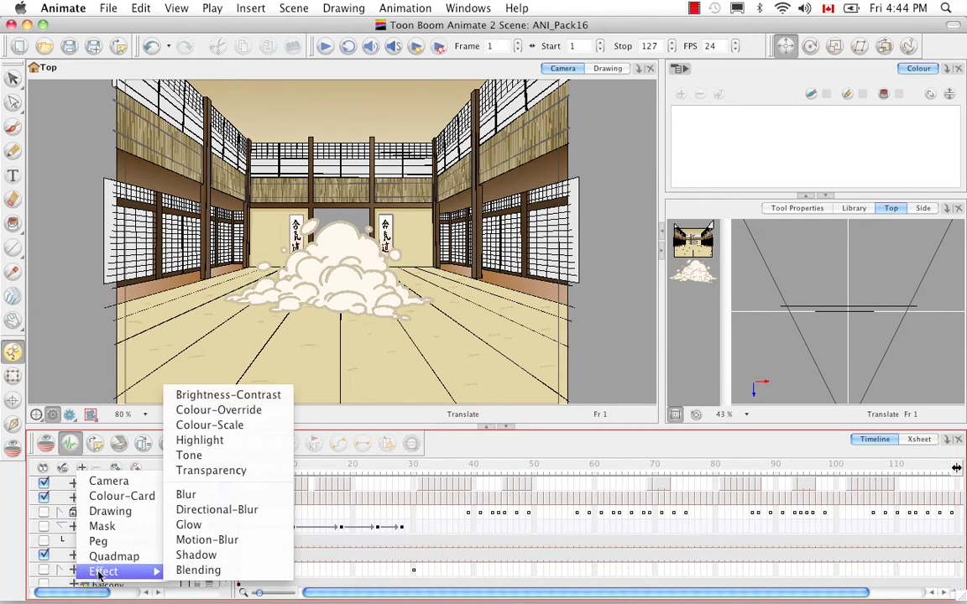
left_click(224, 523)
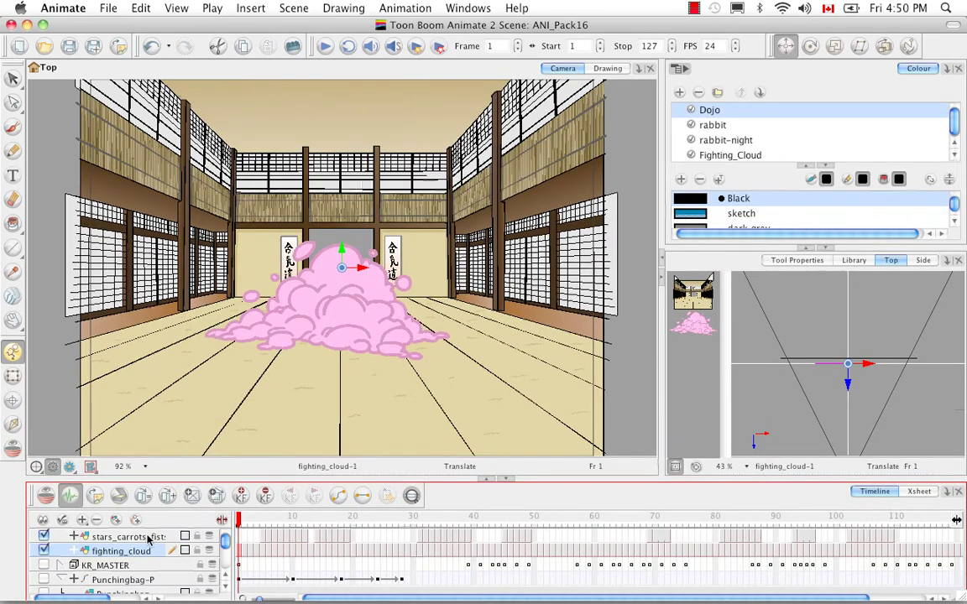
left_click(147, 537)
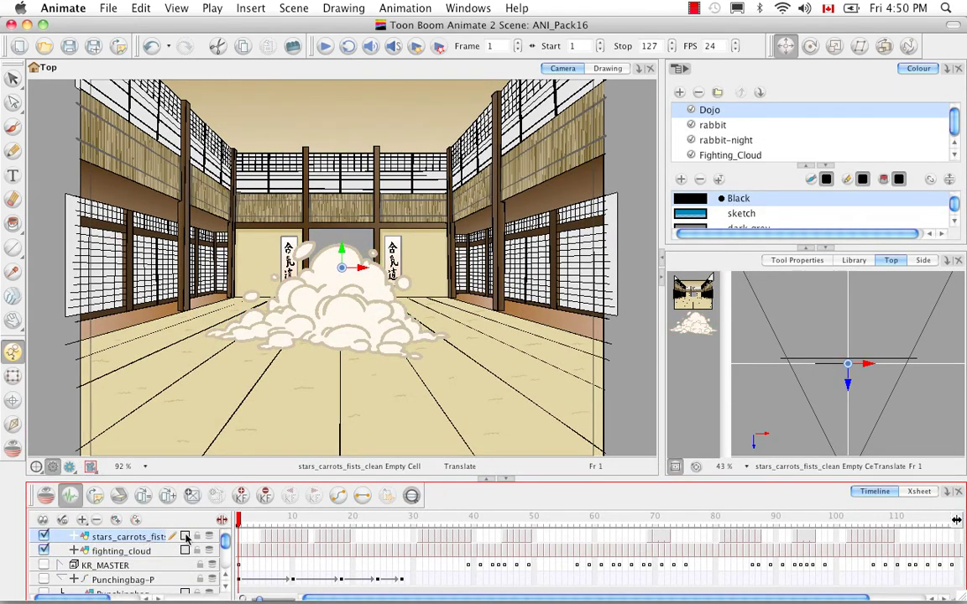
scroll(150, 587, "right", 2)
scroll(145, 596, "right", 1)
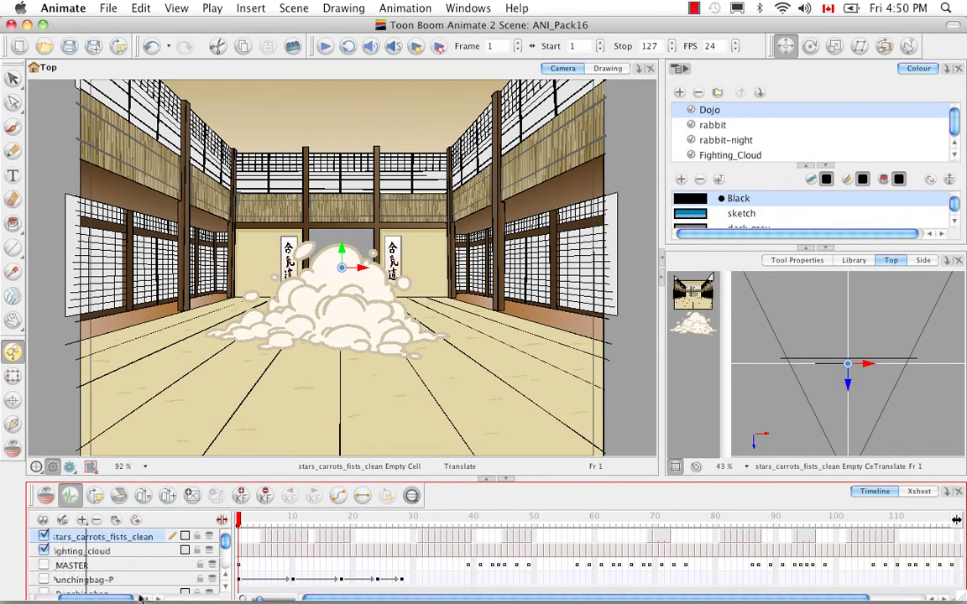
scroll(122, 598, "down", 10)
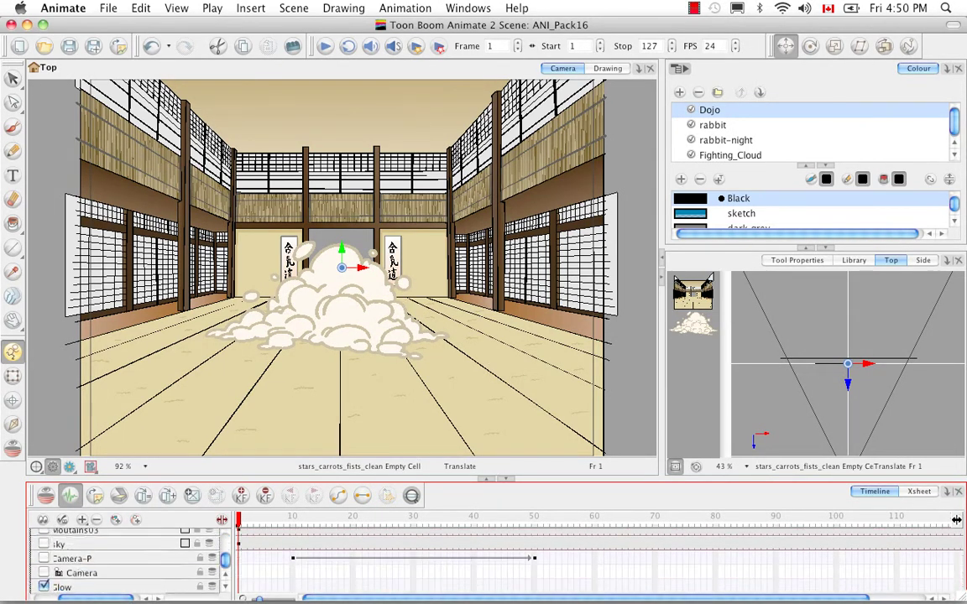
scroll(118, 590, "left", 1)
scroll(117, 590, "down", 1)
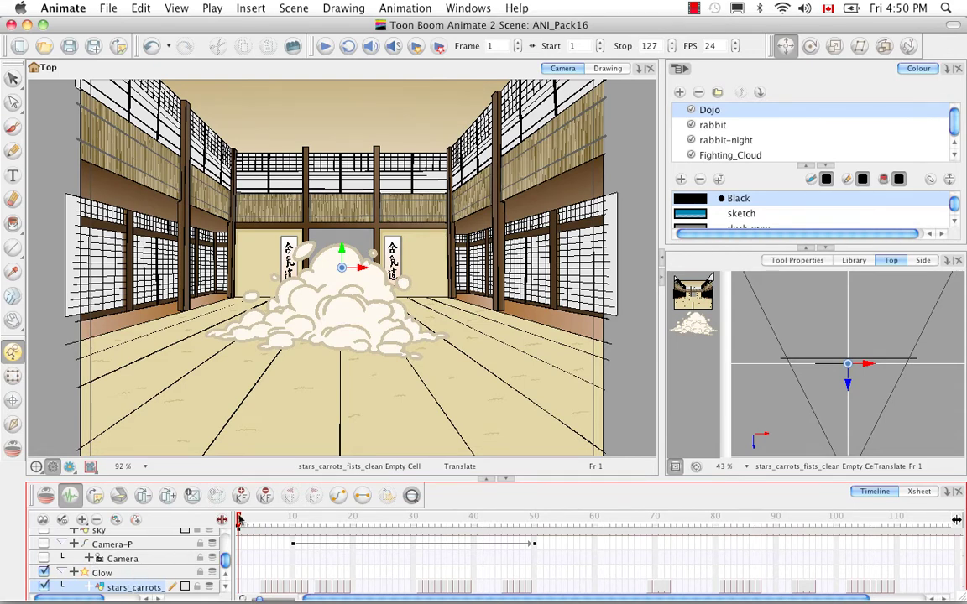
Render-preview frame 17, duplicate the Glow's stars_carrots_fists_clean layer and place the copy outside the Glow, above Camera-P
left_click_drag(238, 518, 335, 515)
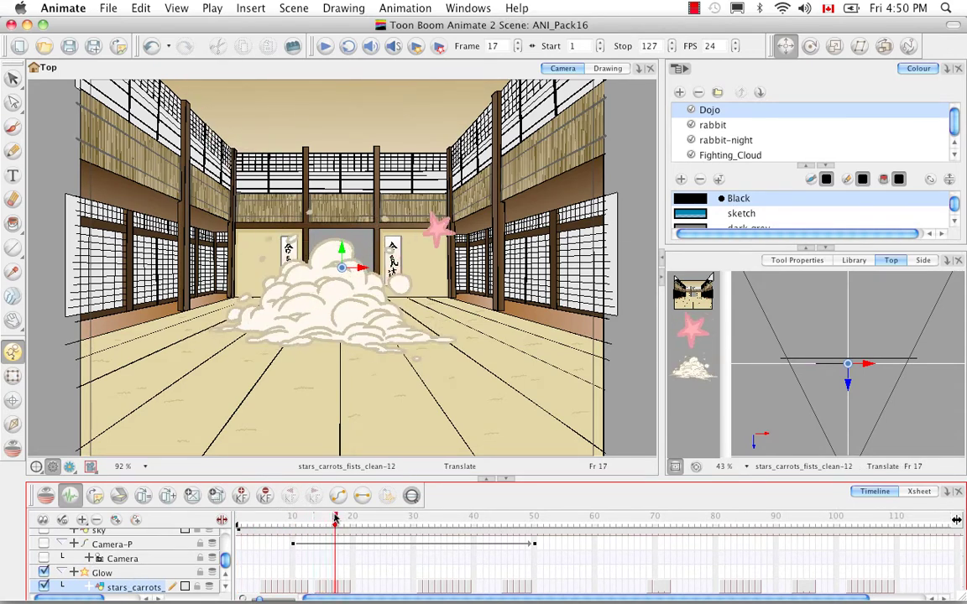
left_click(69, 467)
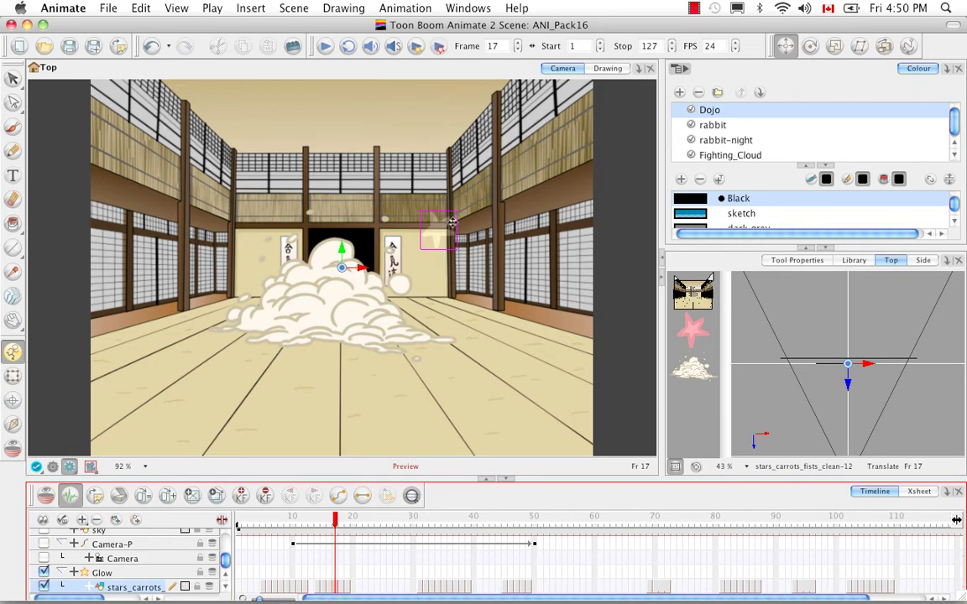
right_click(145, 590)
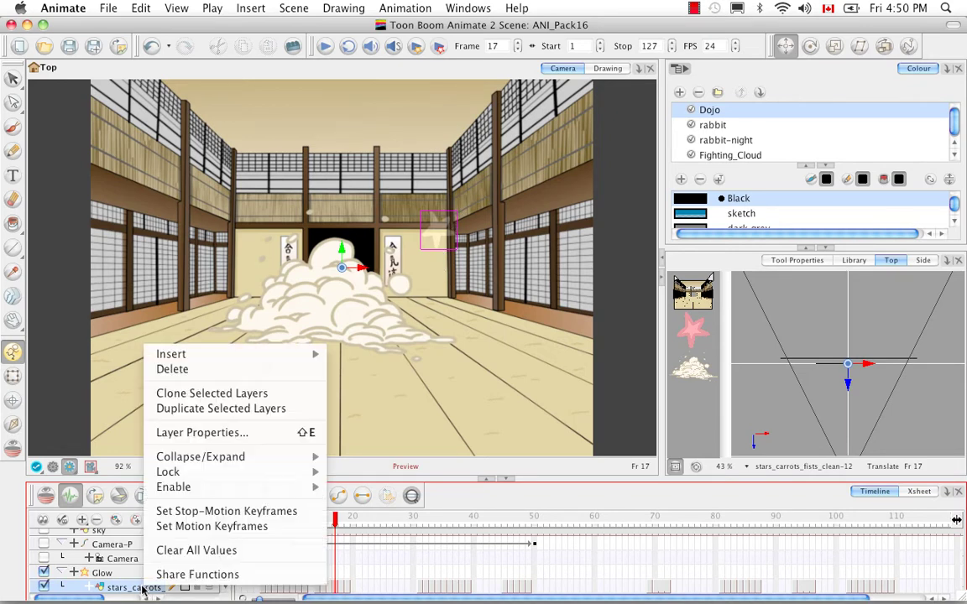
left_click(216, 409)
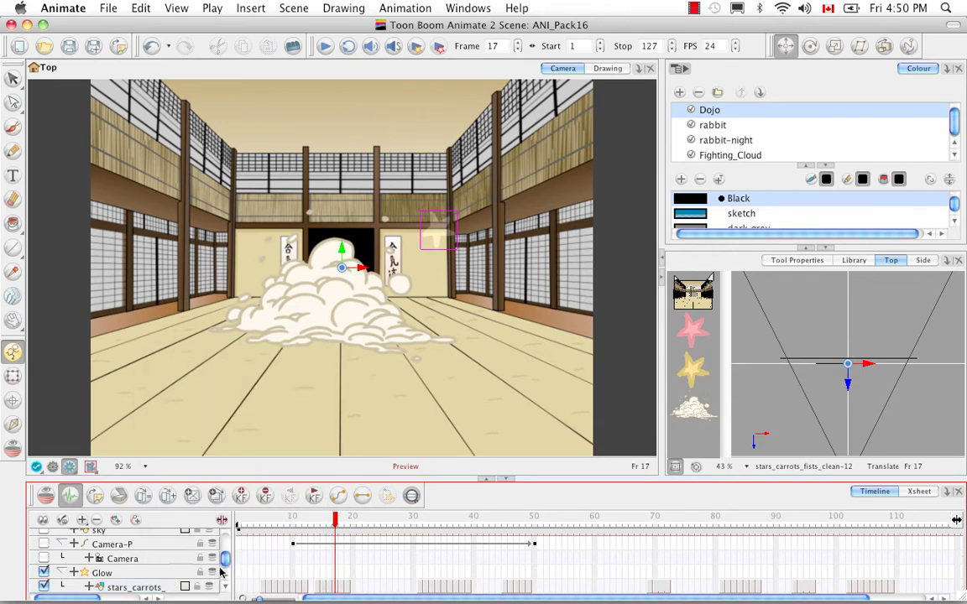
scroll(205, 531, "down", 1)
left_click(80, 590)
left_click_drag(79, 590, 77, 537)
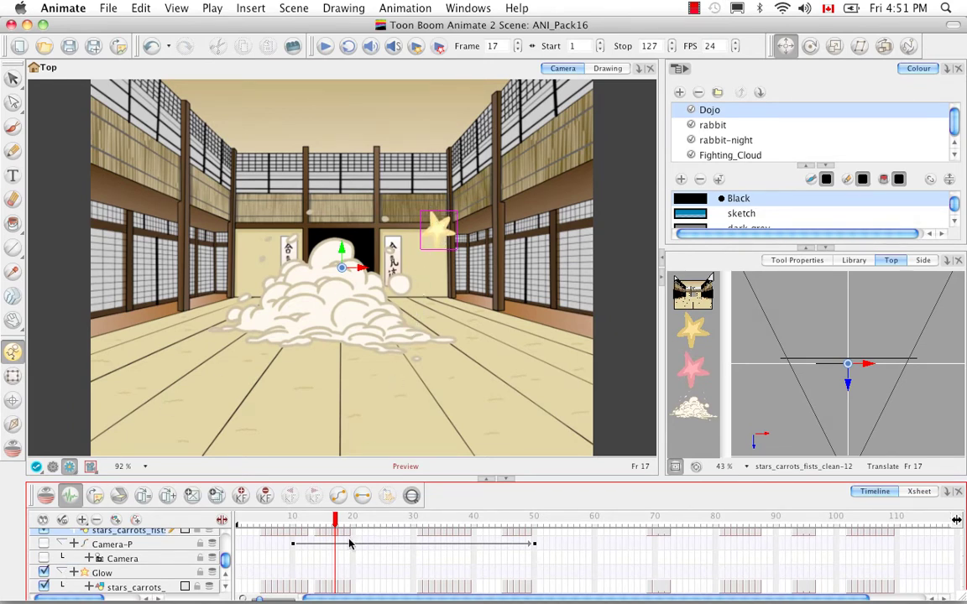
Go to frame 35 and set the Glow effect's radius to 4.5 in its layer properties
left_click_drag(335, 518, 444, 509)
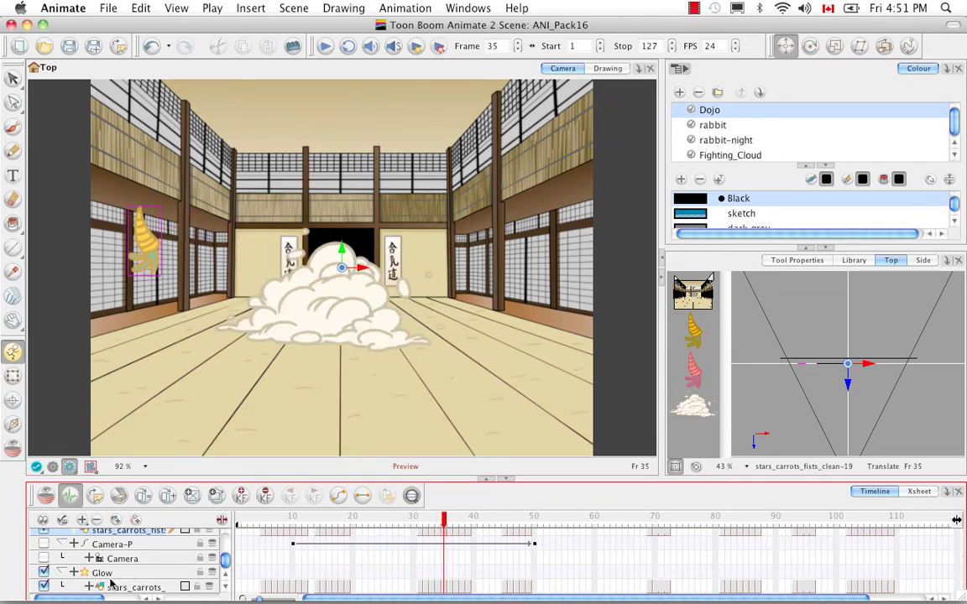
double_click(143, 576)
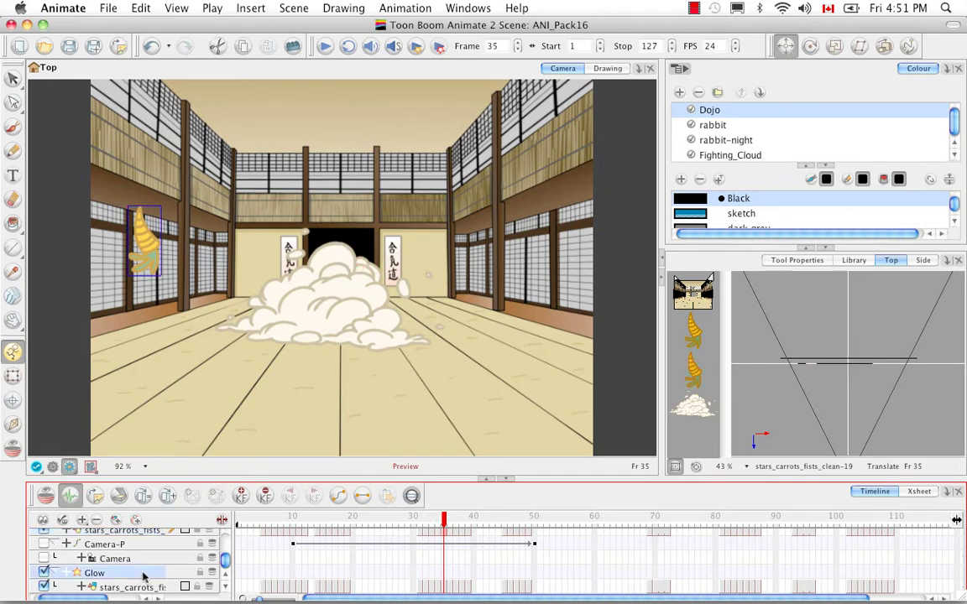
left_click_drag(405, 183, 670, 155)
left_click_drag(707, 250, 710, 214)
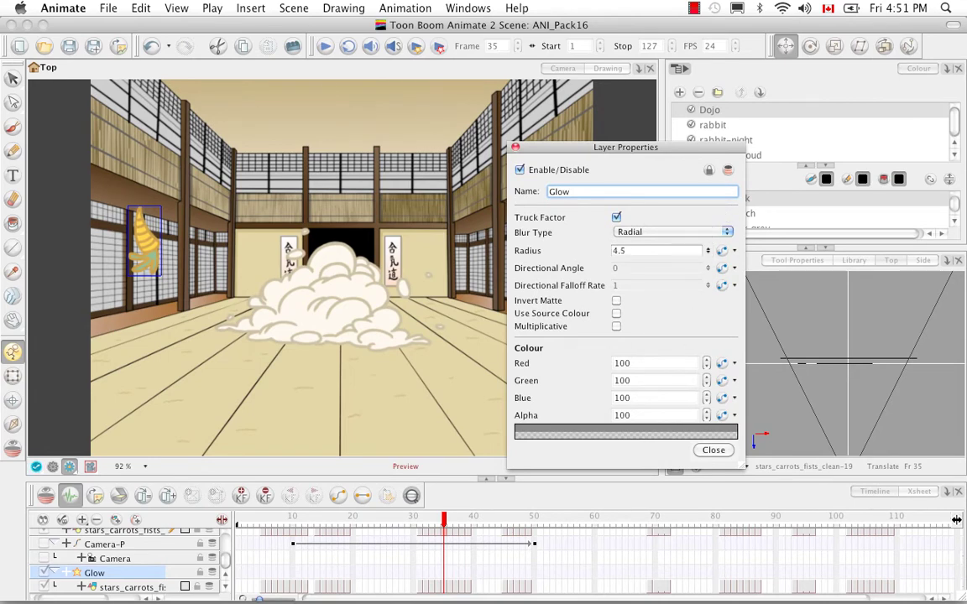
Change the Glow colour to a bright yellow of RGB 255, 251, 46
left_click(680, 431)
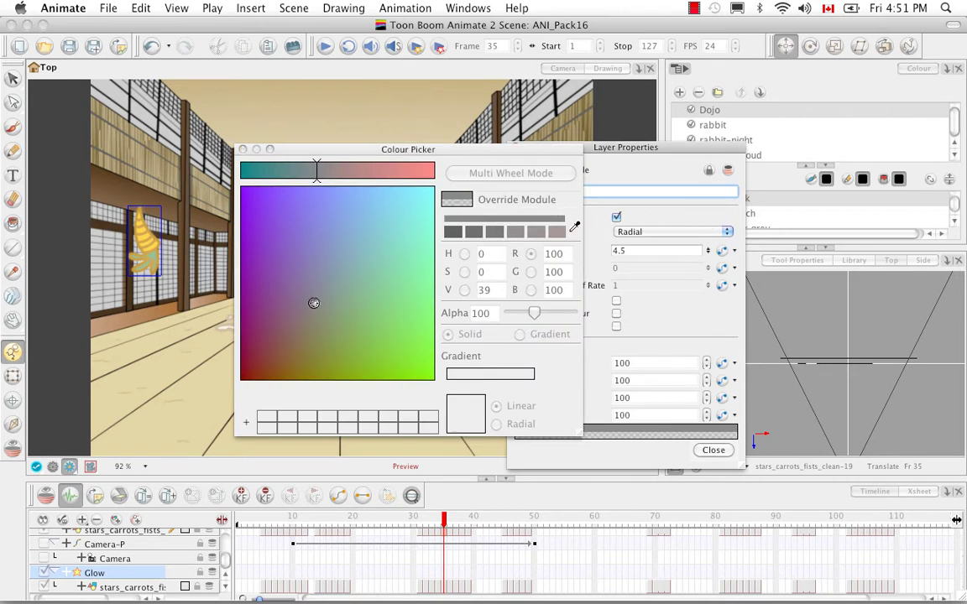
left_click(401, 339)
mouse_move(401, 339)
left_mouse_down()
mouse_move(360, 254)
mouse_move(356, 296)
mouse_move(367, 329)
mouse_move(341, 358)
mouse_move(371, 349)
mouse_move(389, 364)
mouse_move(369, 365)
mouse_move(365, 352)
mouse_move(367, 371)
mouse_move(399, 326)
left_mouse_up()
left_click(384, 172)
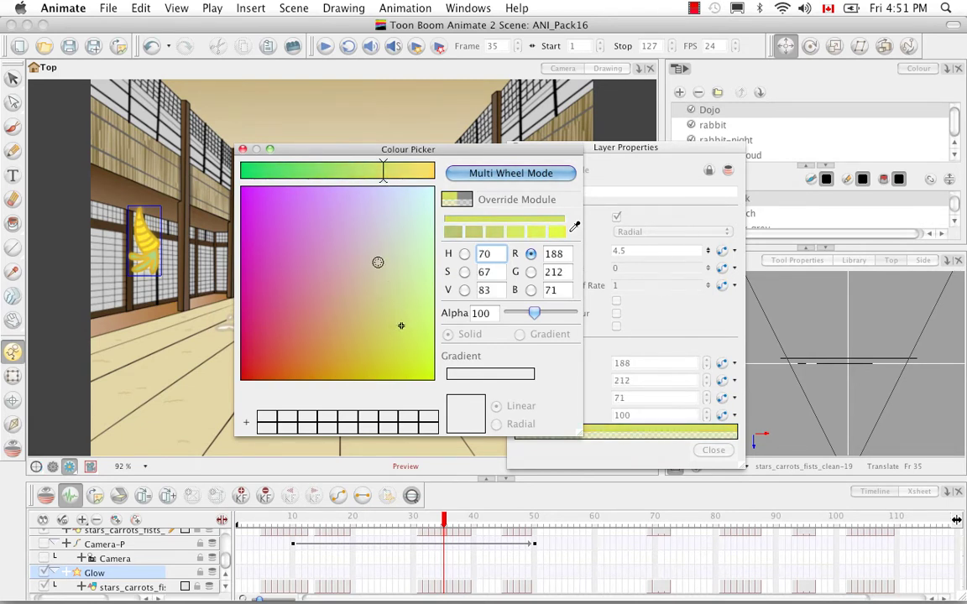
left_click(557, 229)
left_click_drag(407, 173, 434, 172)
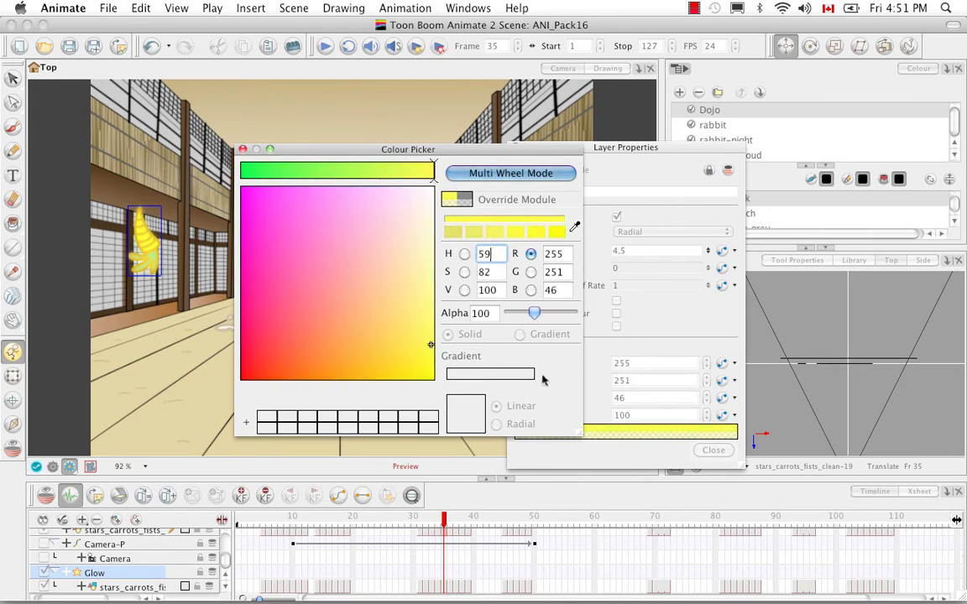
left_click(243, 149)
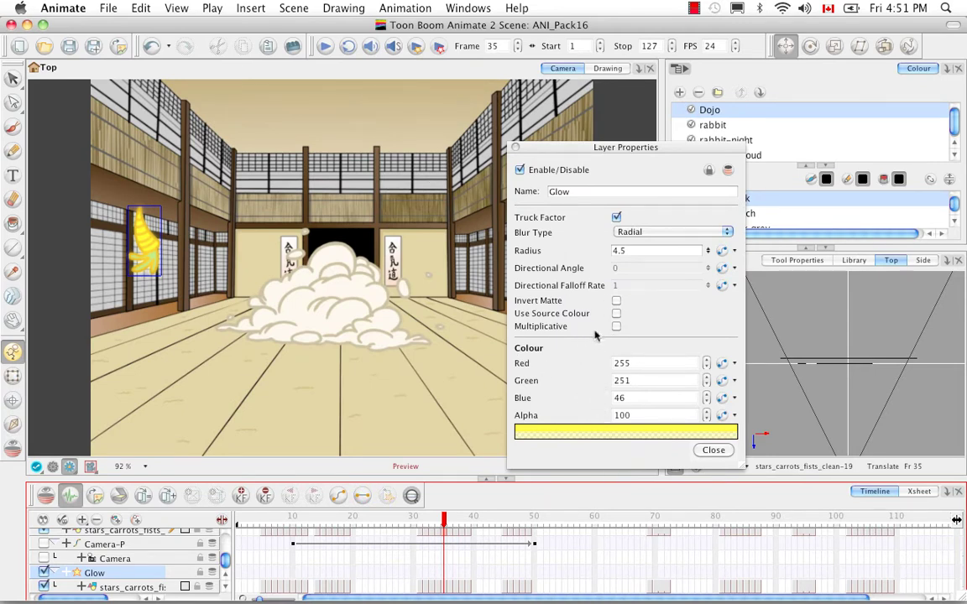
Make the Glow use the source colour, close its properties and disable the Glow layer
left_click(616, 314)
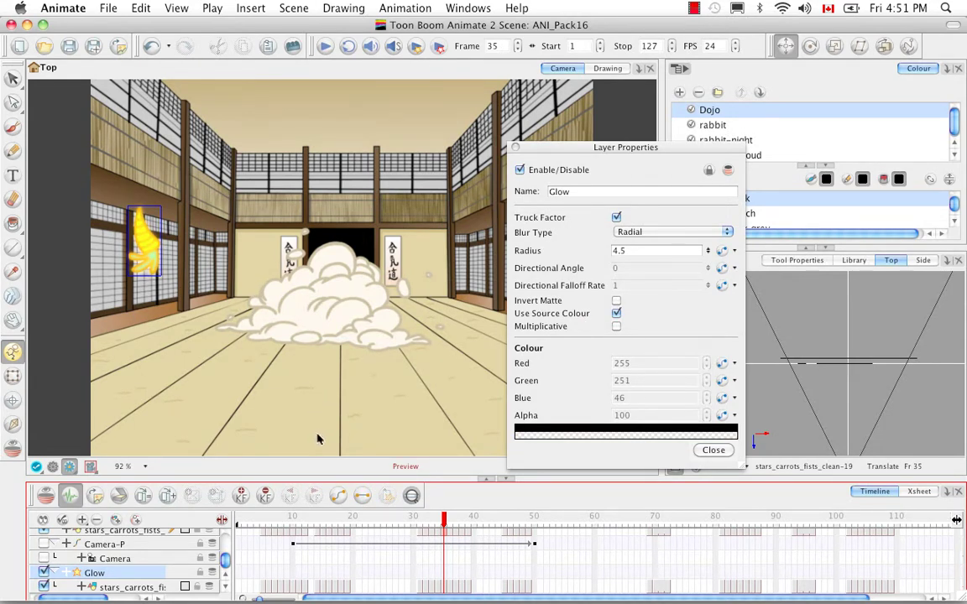
left_click(712, 450)
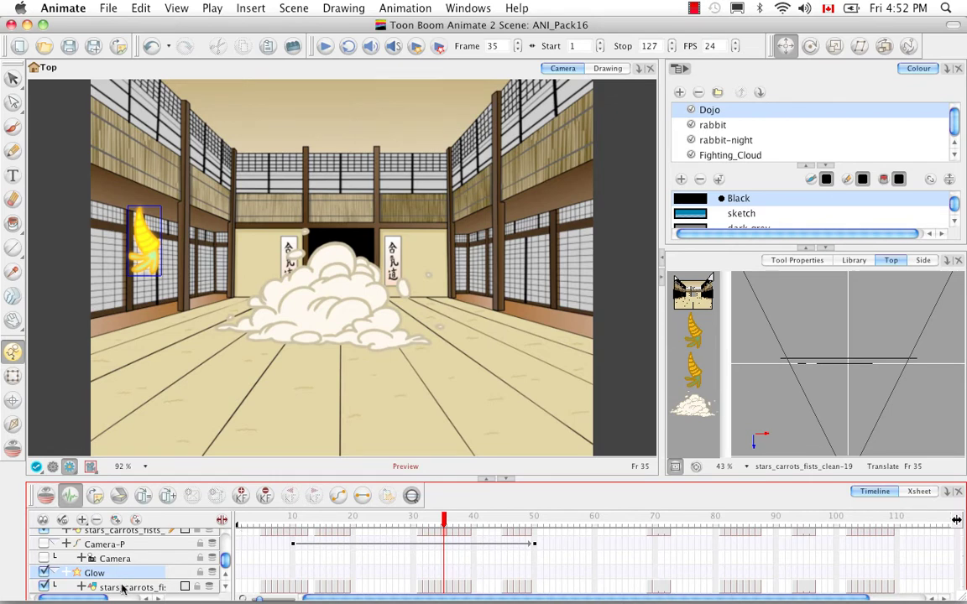
scroll(47, 588, "up", 1)
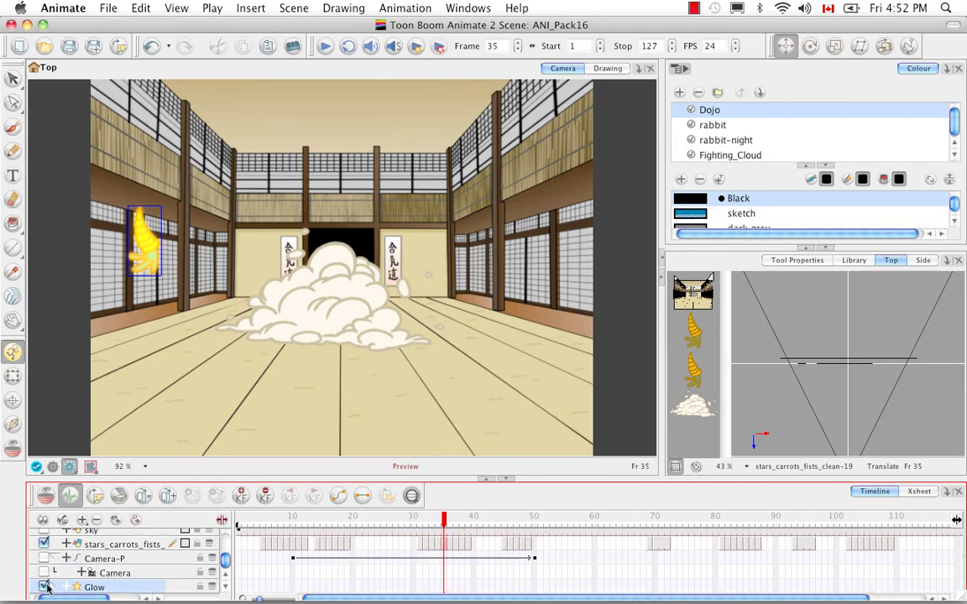
left_click(44, 586)
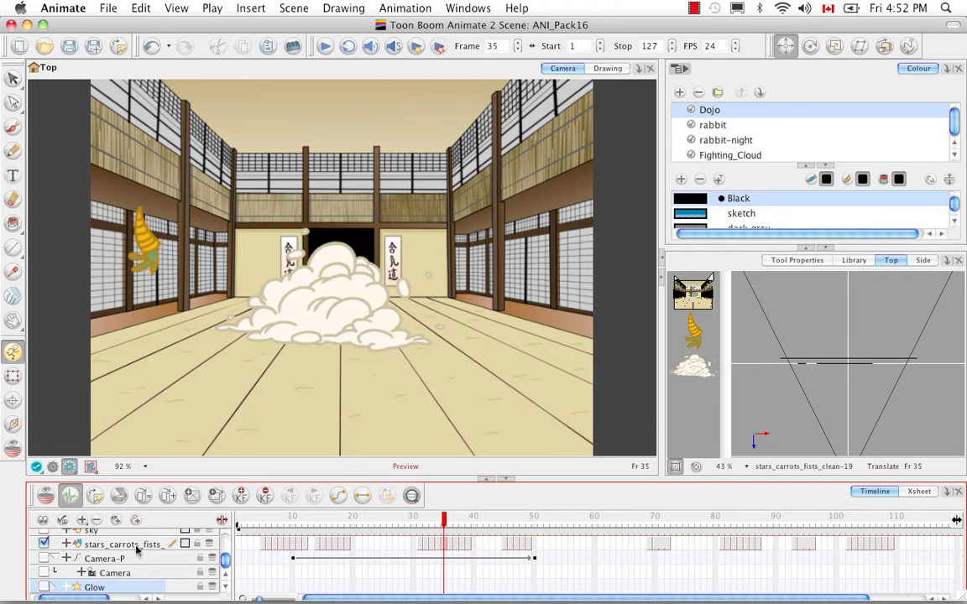
Add a Colour-Override effect to the timeline and attach the fighting_cloud layer to it
left_click(83, 520)
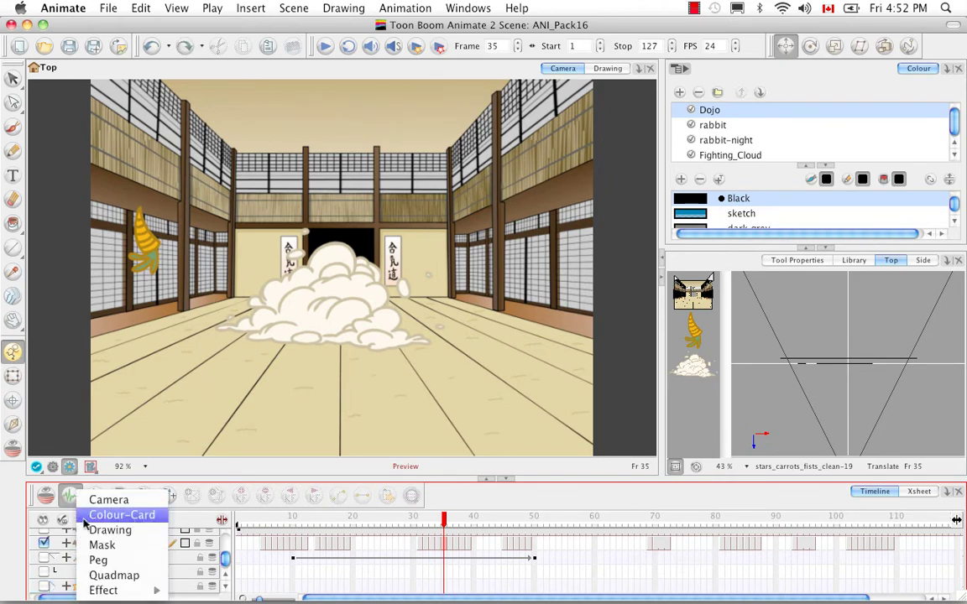
mouse_move(127, 592)
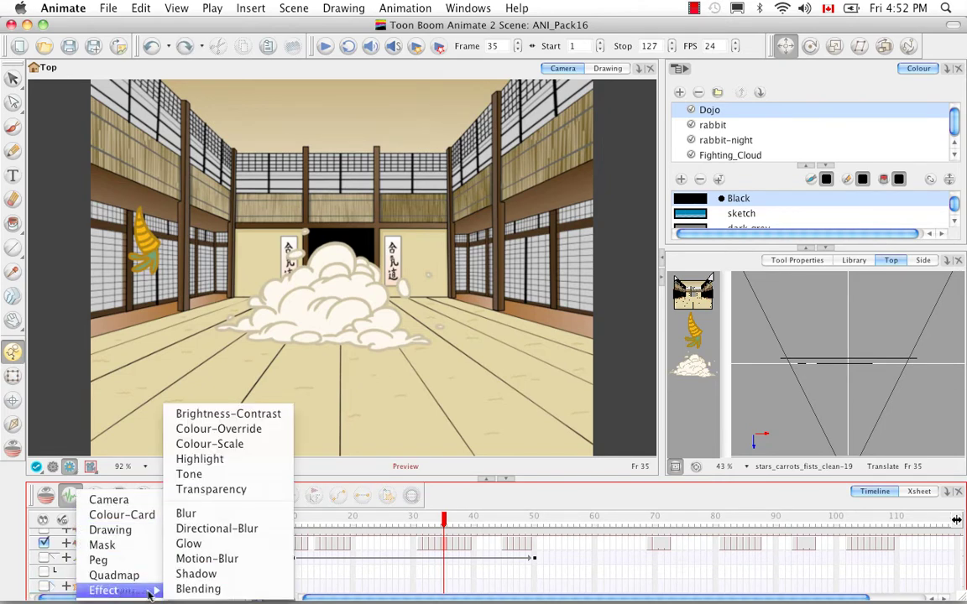
left_click(261, 430)
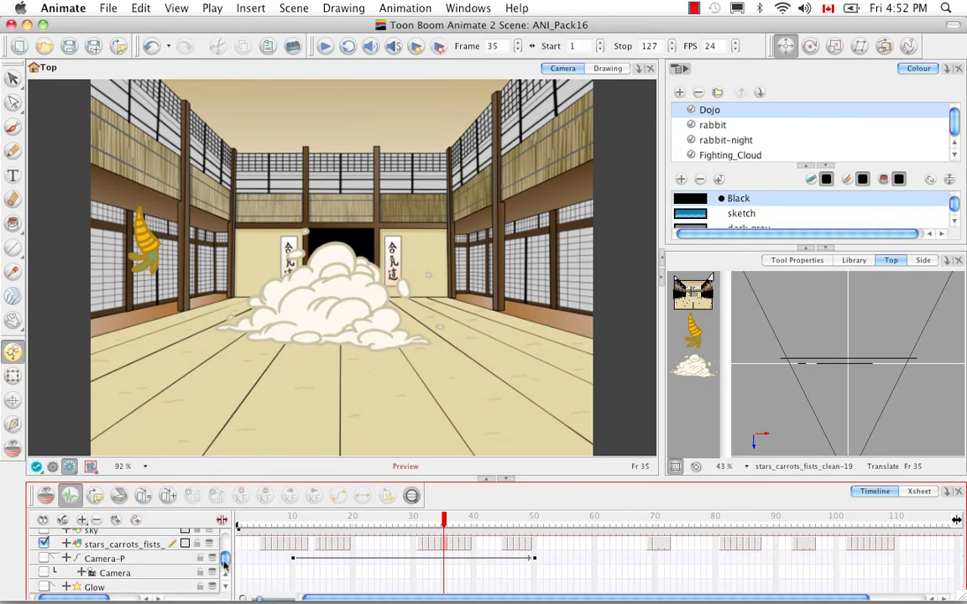
scroll(224, 565, "down", 1)
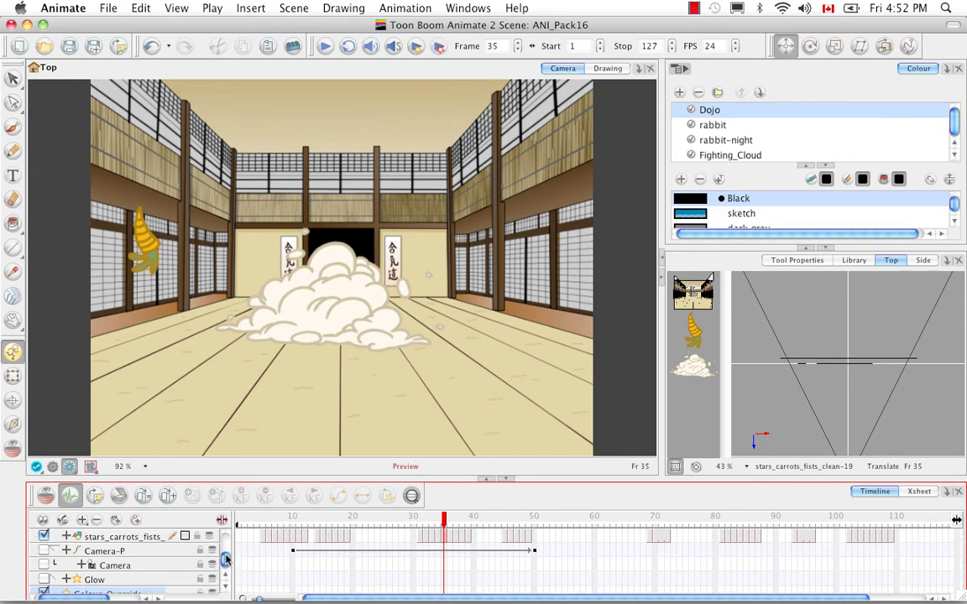
left_click_drag(225, 559, 225, 542)
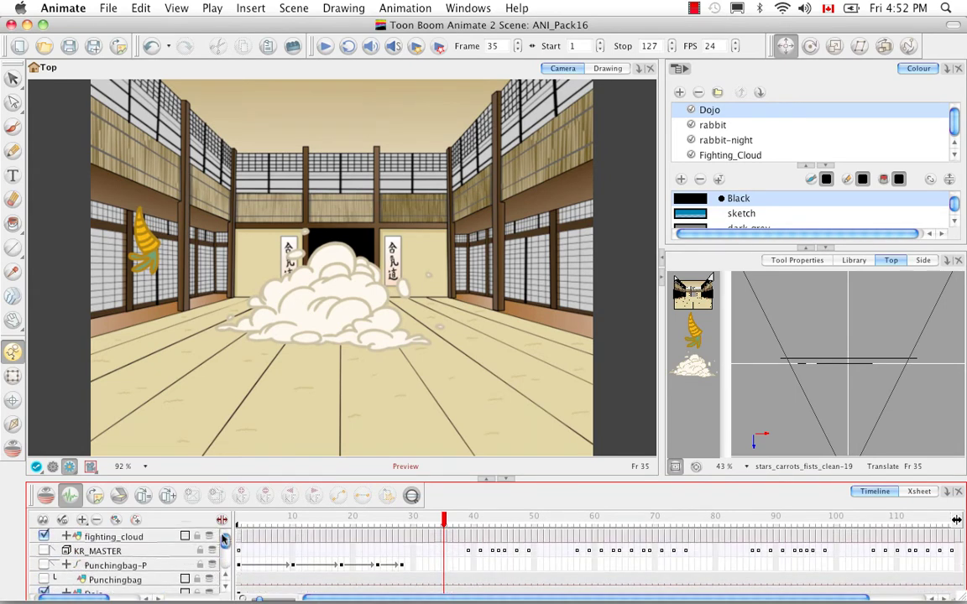
left_click(159, 538)
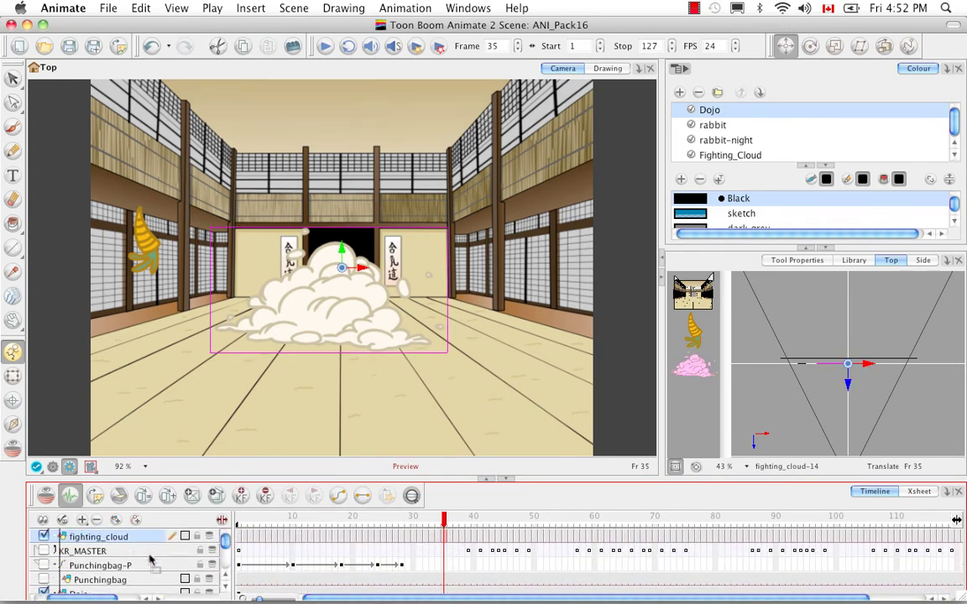
left_click_drag(84, 598, 97, 595)
scroll(111, 598, "down", 2)
scroll(111, 598, "down", 6)
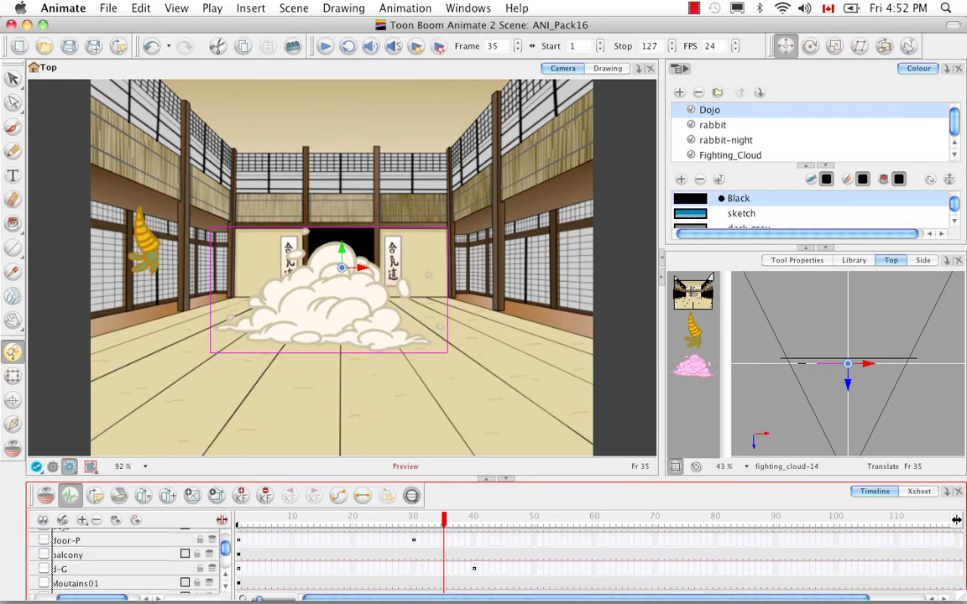
scroll(114, 592, "down", 1)
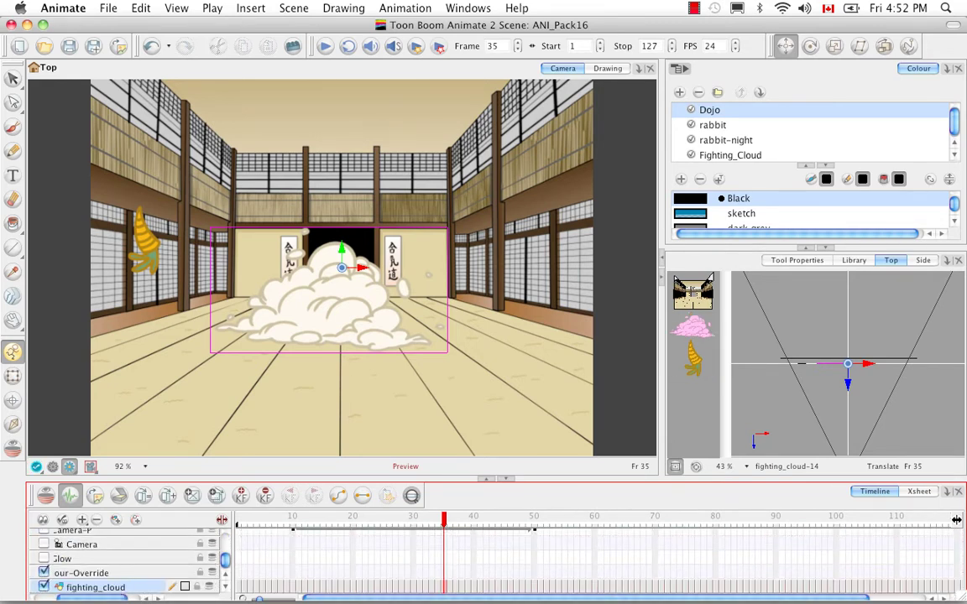
scroll(117, 562, "left", 2)
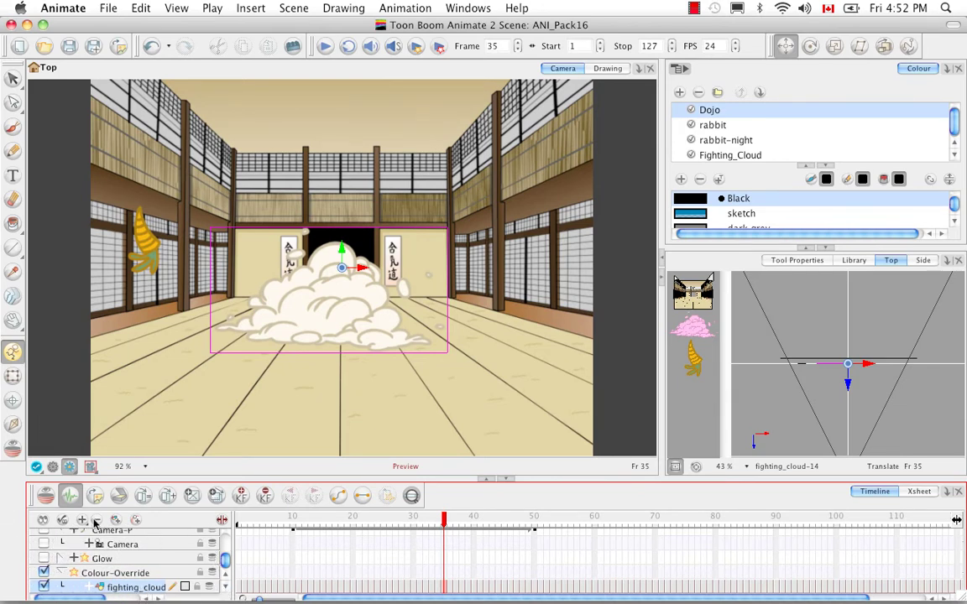
Open the layer properties of the Colour-Override effect and move the window so the scene stays partly visible
left_click(172, 577)
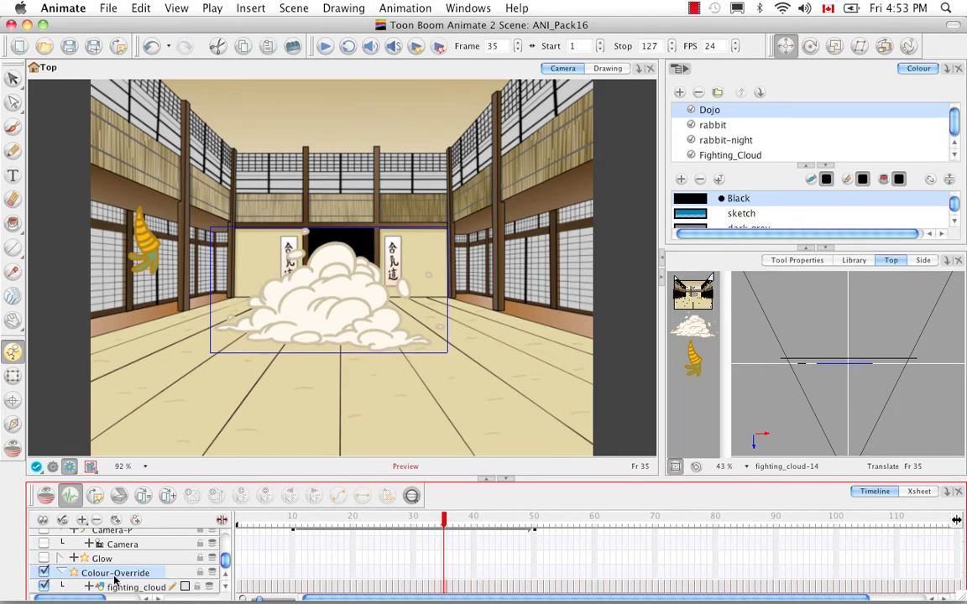
double_click(74, 574)
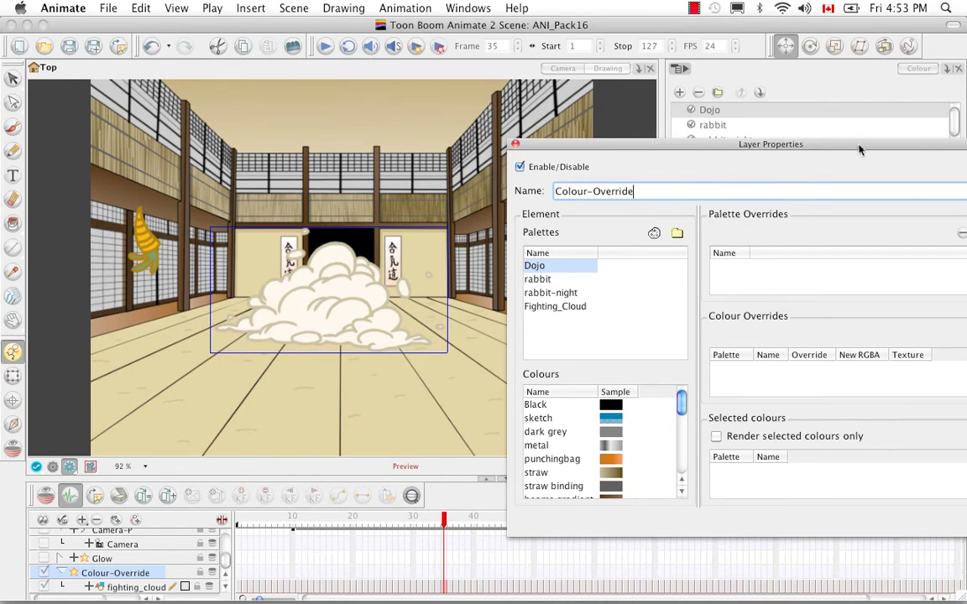
left_click_drag(859, 149, 759, 54)
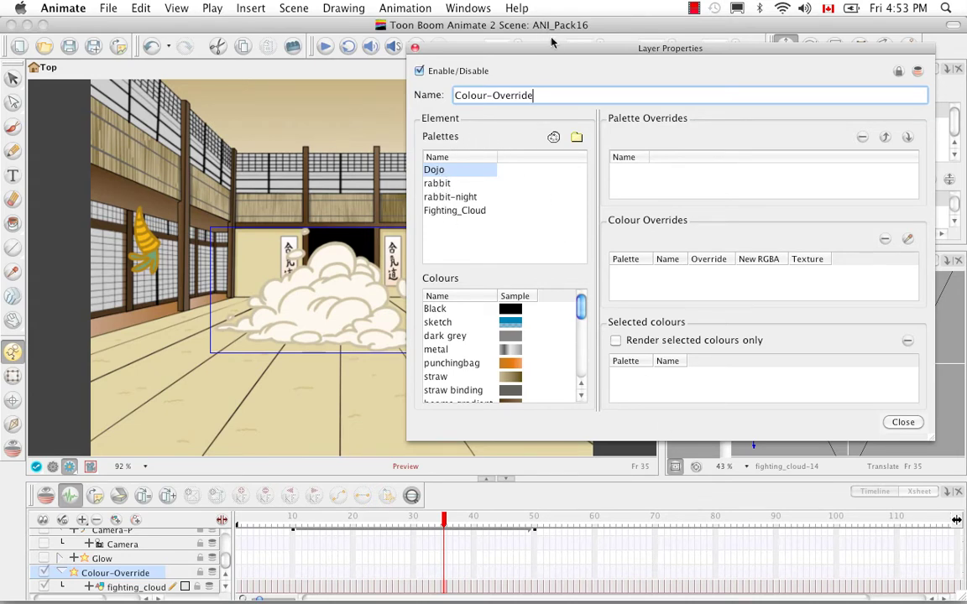
left_click_drag(543, 50, 267, 50)
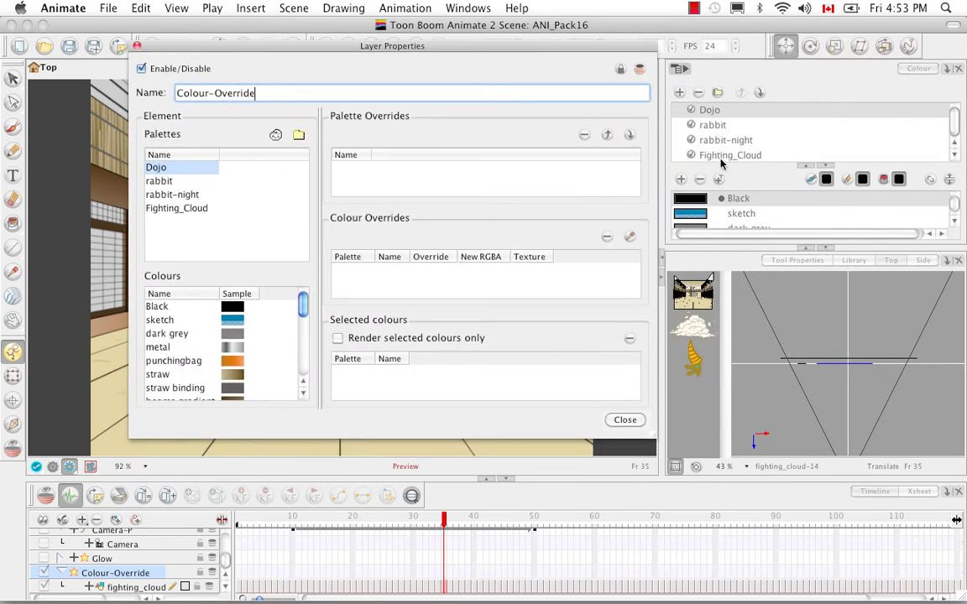
left_click_drag(351, 58, 541, 73)
Inspect the colours of the rabbit, rabbit-night and Fighting_Cloud palettes, and check the Palette Browser before closing it
left_click(353, 197)
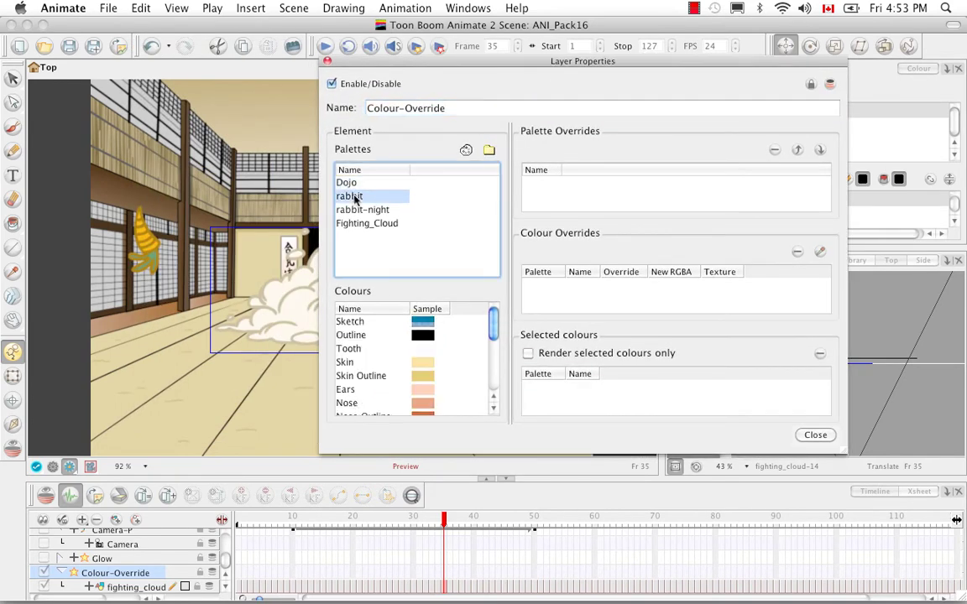
left_click(355, 210)
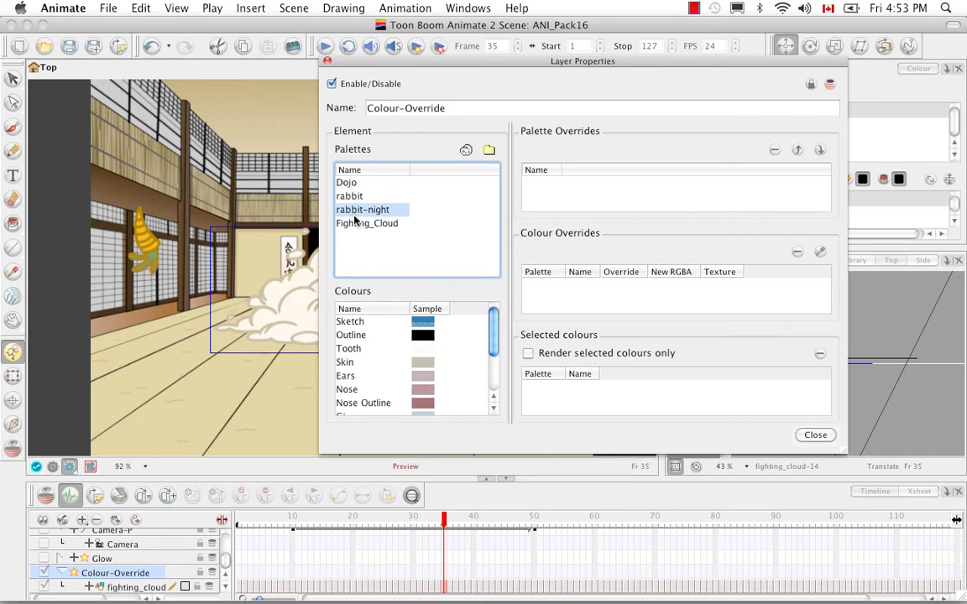
left_click(358, 224)
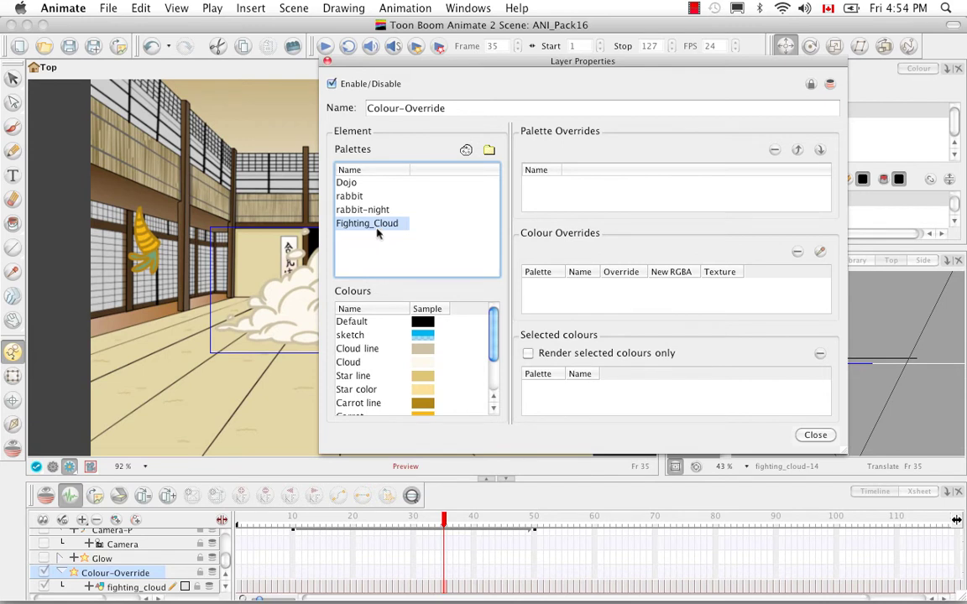
left_click(467, 149)
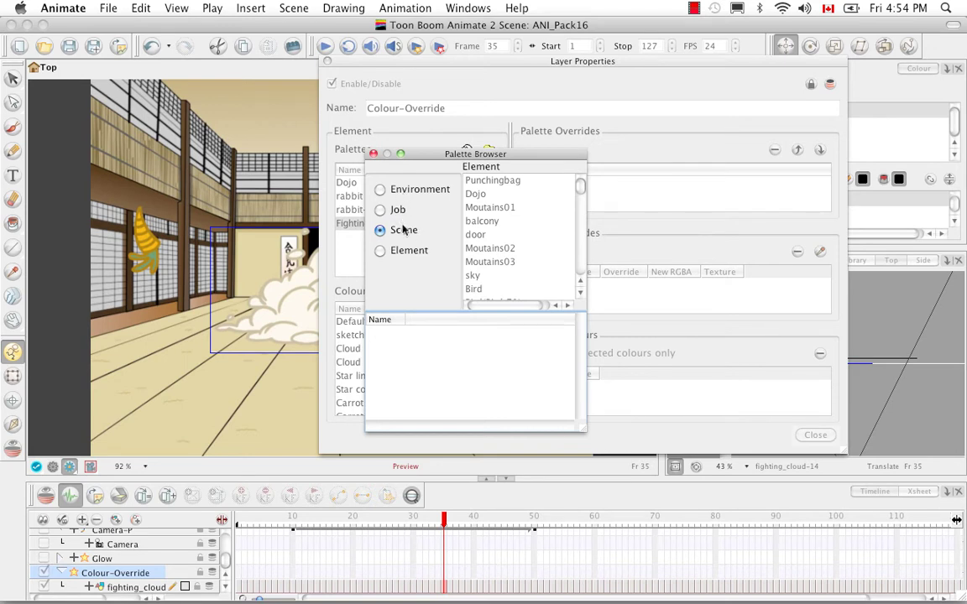
left_click(374, 155)
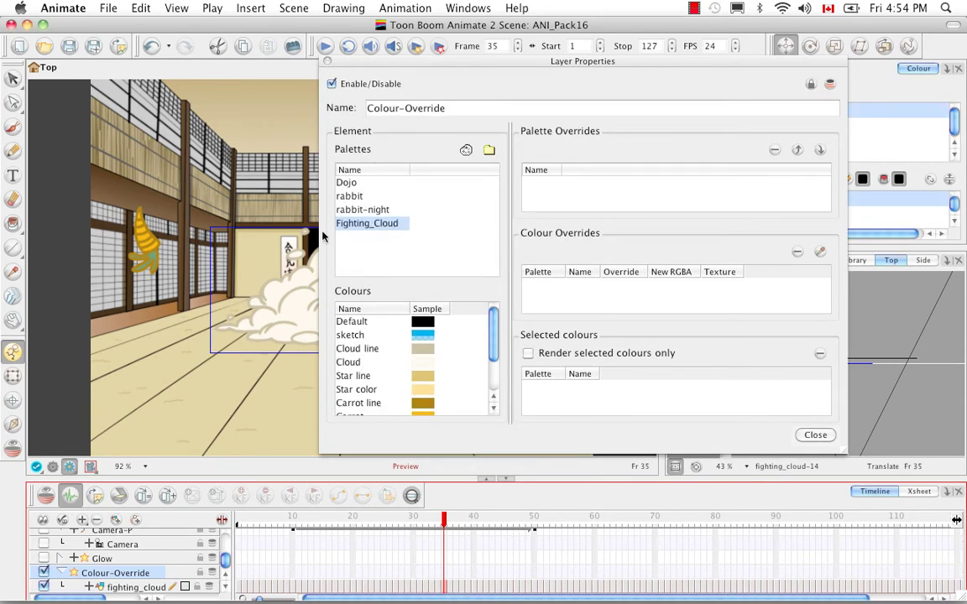
Load the palette file Text.plt from GatheringContent's palette-library folder into the Palettes list and select it
left_click(489, 153)
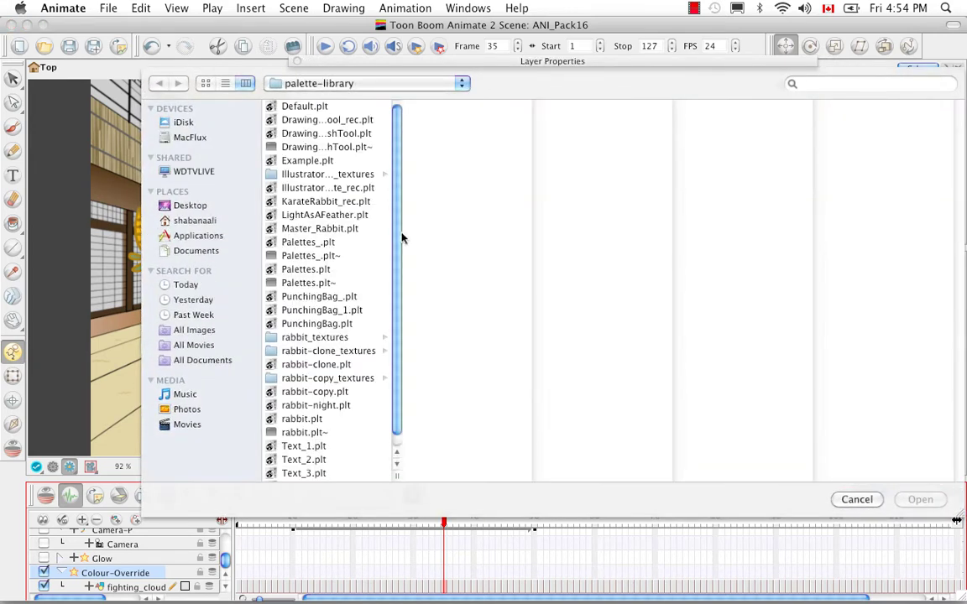
left_click(433, 83)
left_click(452, 101)
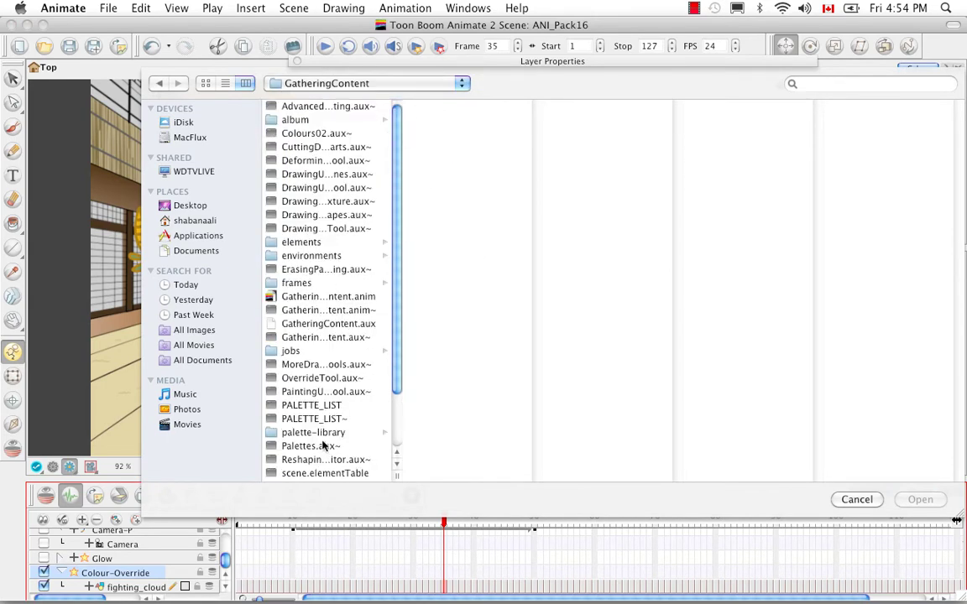
left_click(326, 431)
scroll(540, 304, "down", 1)
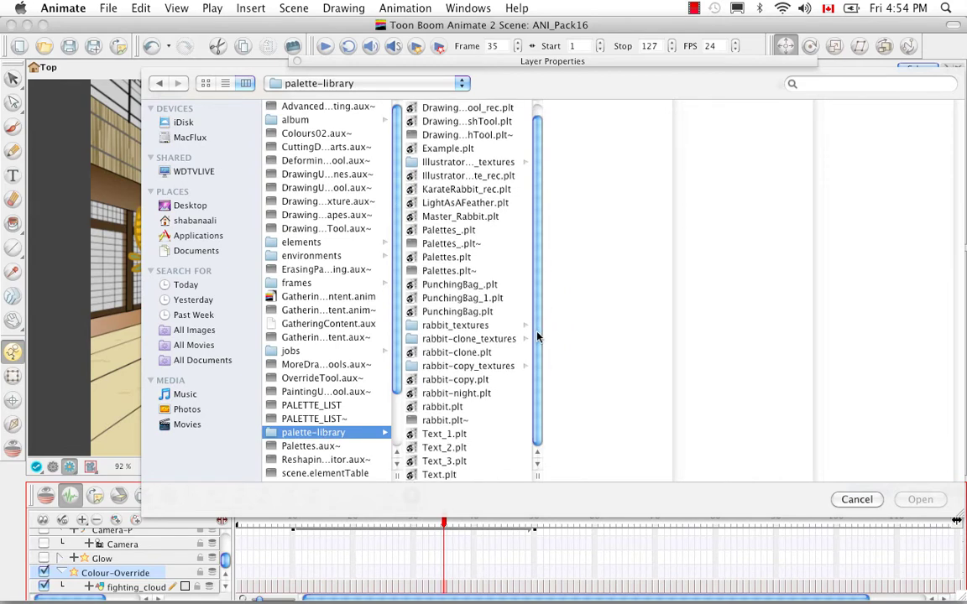
left_click(430, 474)
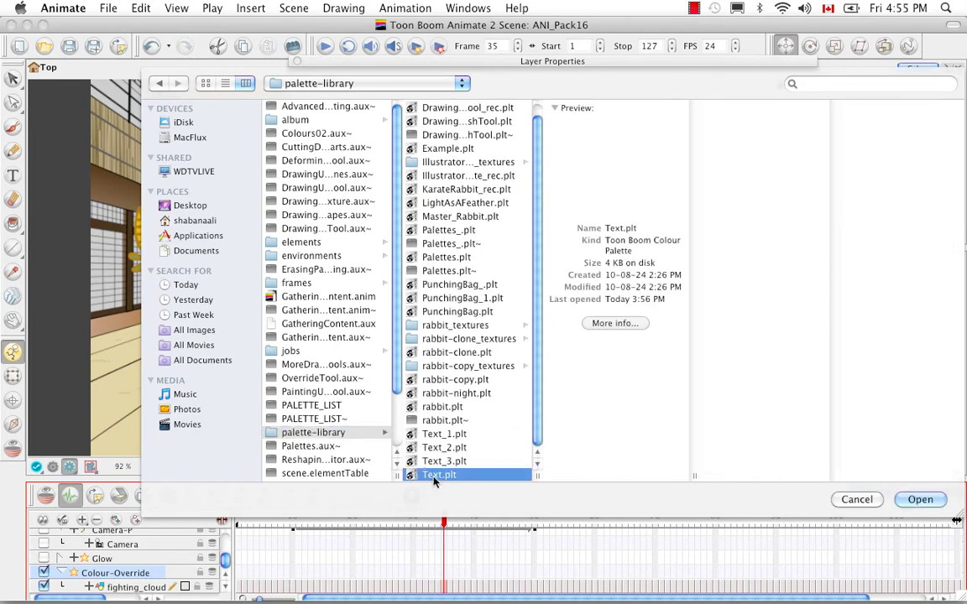
left_click(919, 500)
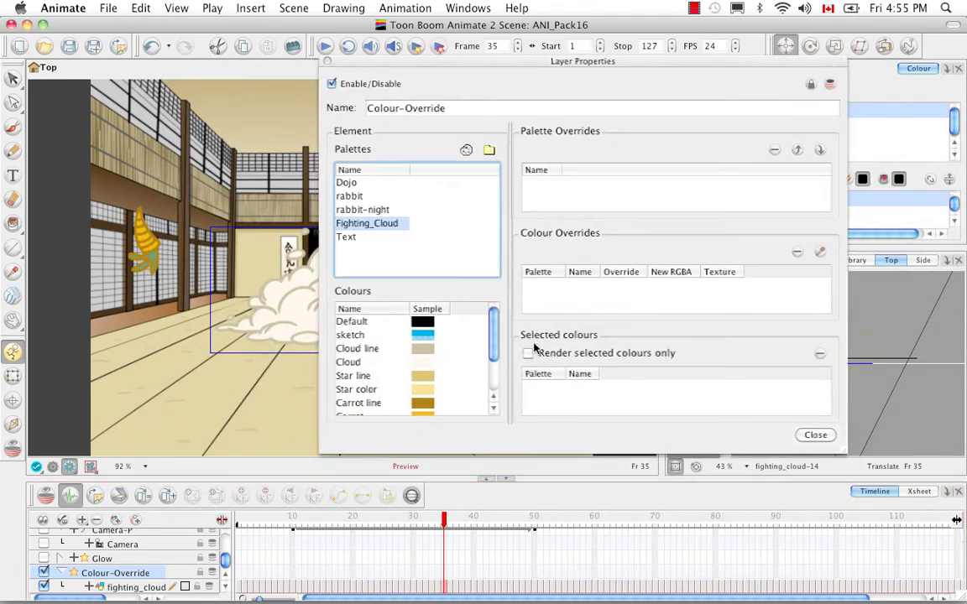
left_click(345, 237)
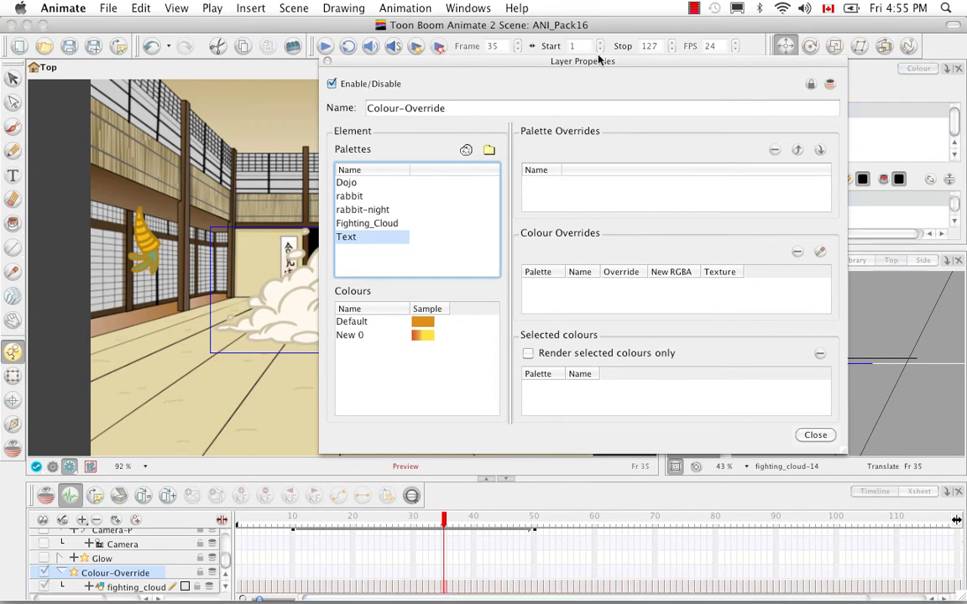
Compare the rabbit and rabbit-night palettes, and add rabbit-night to the effect's palette overrides
left_click_drag(569, 64, 676, 38)
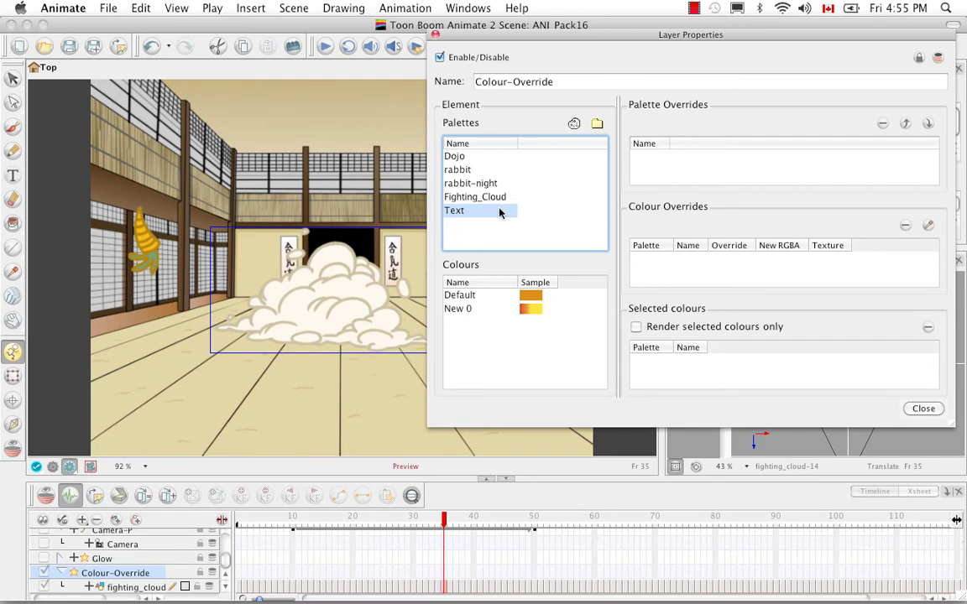
left_click(458, 170)
left_click(459, 185)
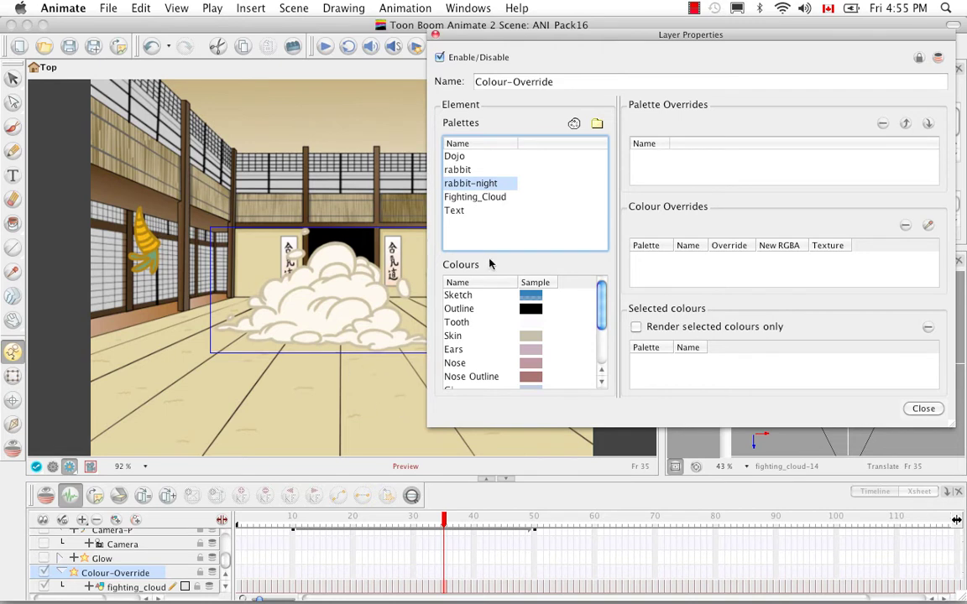
left_click(459, 169)
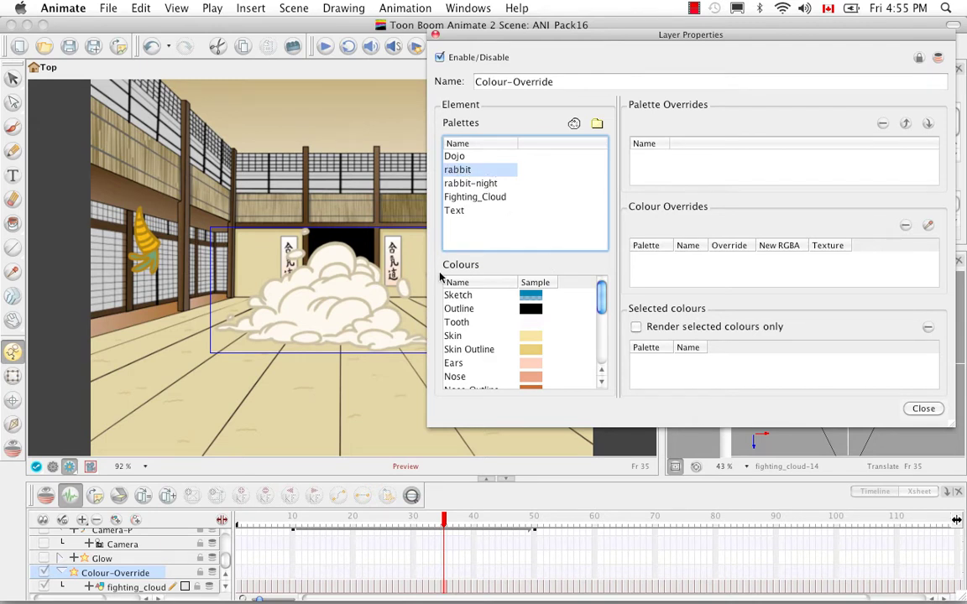
left_click(487, 187)
left_click_drag(487, 186, 665, 166)
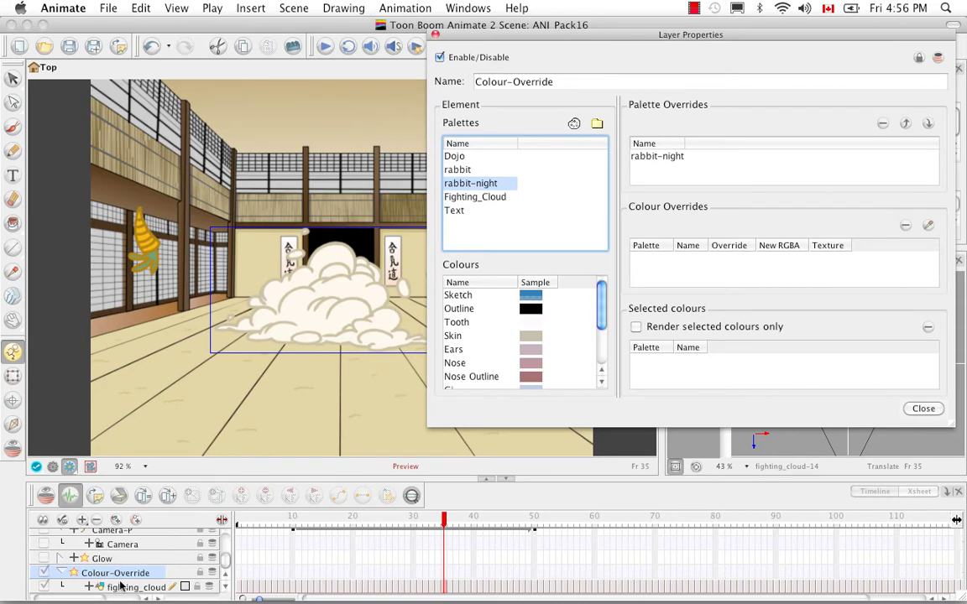
Enable the KR_MASTER layer, attach it to the Colour-Override effect and hide the fighting_cloud layer
left_click_drag(225, 564, 227, 542)
left_click(48, 536)
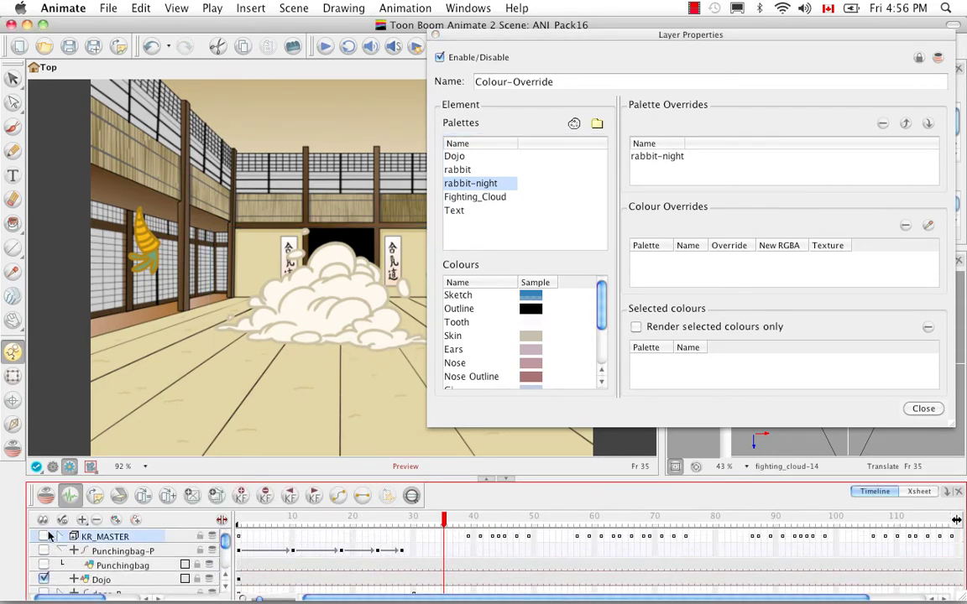
left_click(43, 536)
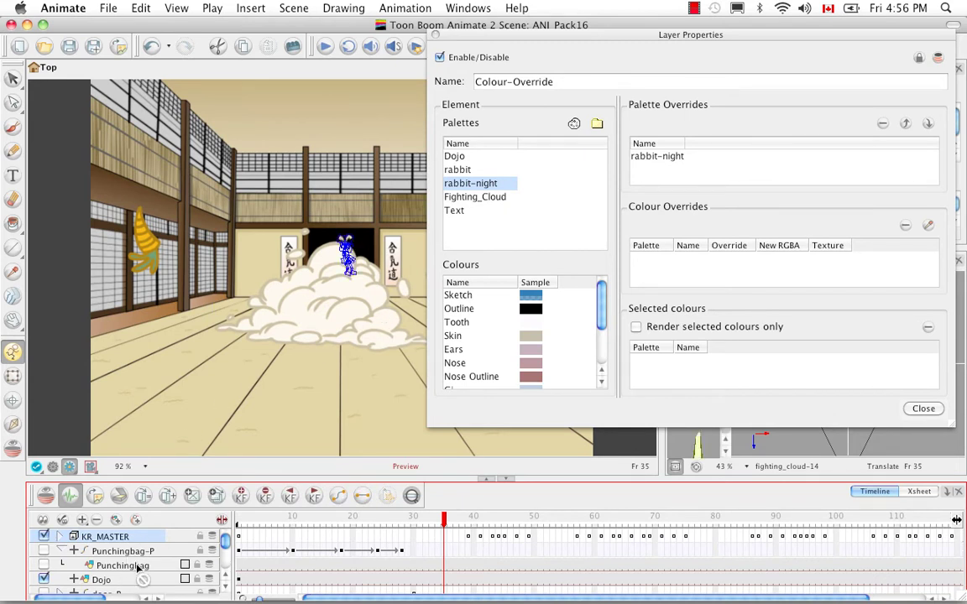
scroll(91, 565, "down", 10)
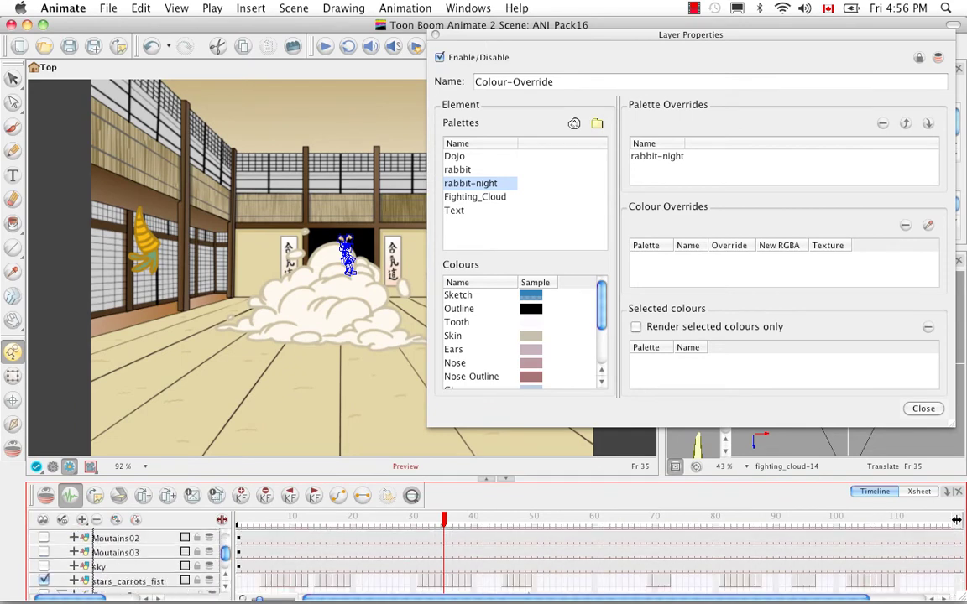
scroll(91, 565, "down", 2)
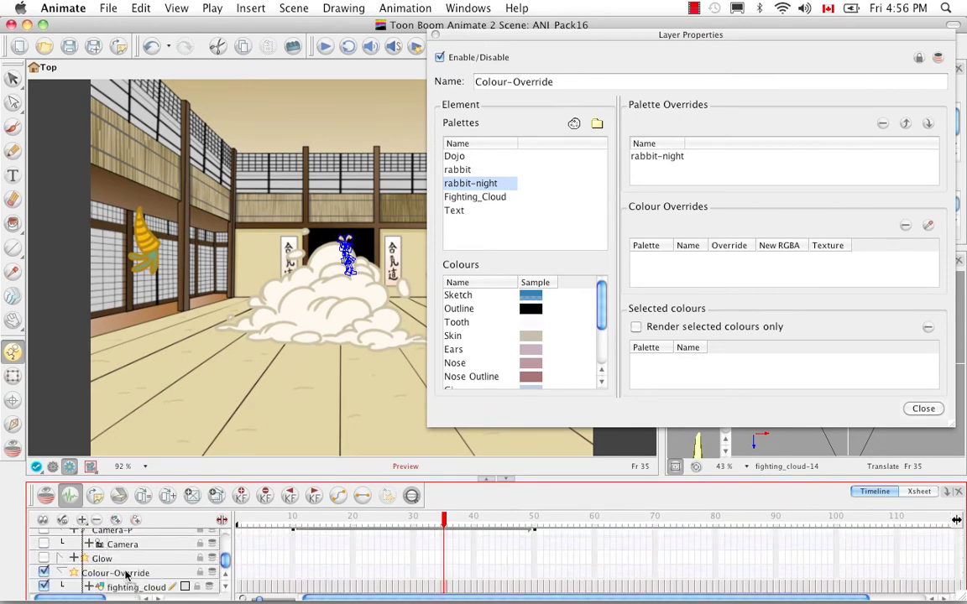
left_click_drag(125, 574, 126, 574)
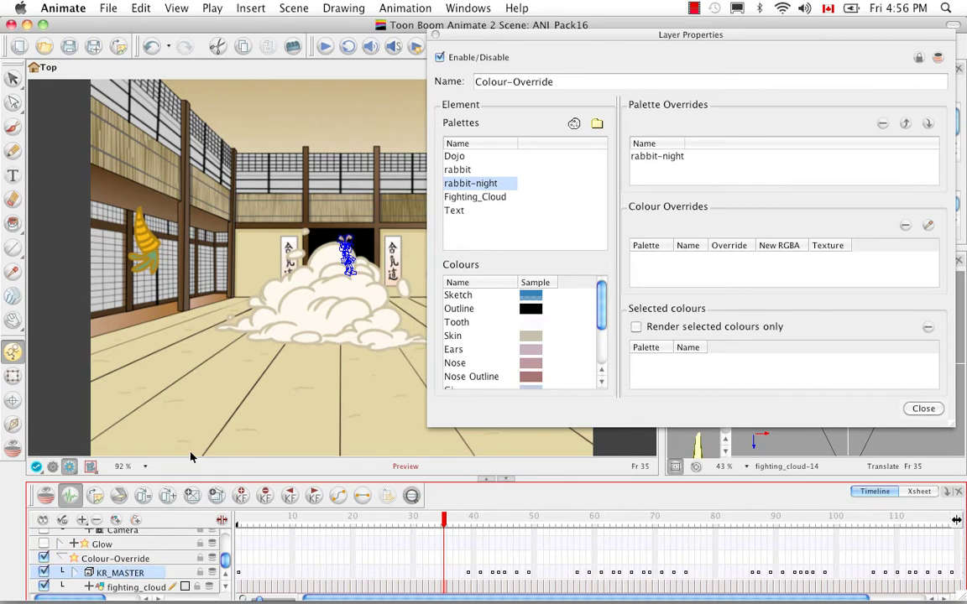
left_click(12, 78)
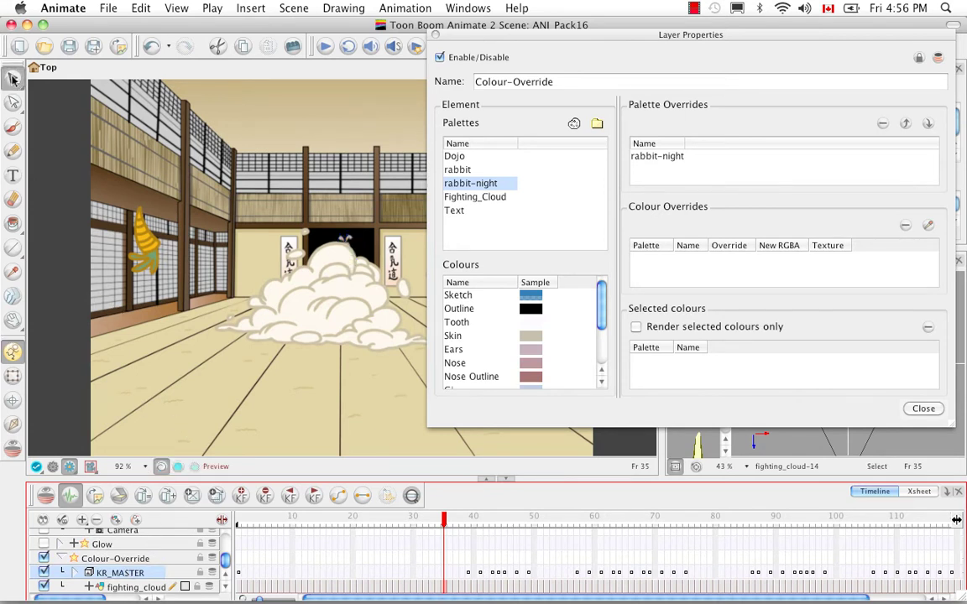
left_click(45, 587)
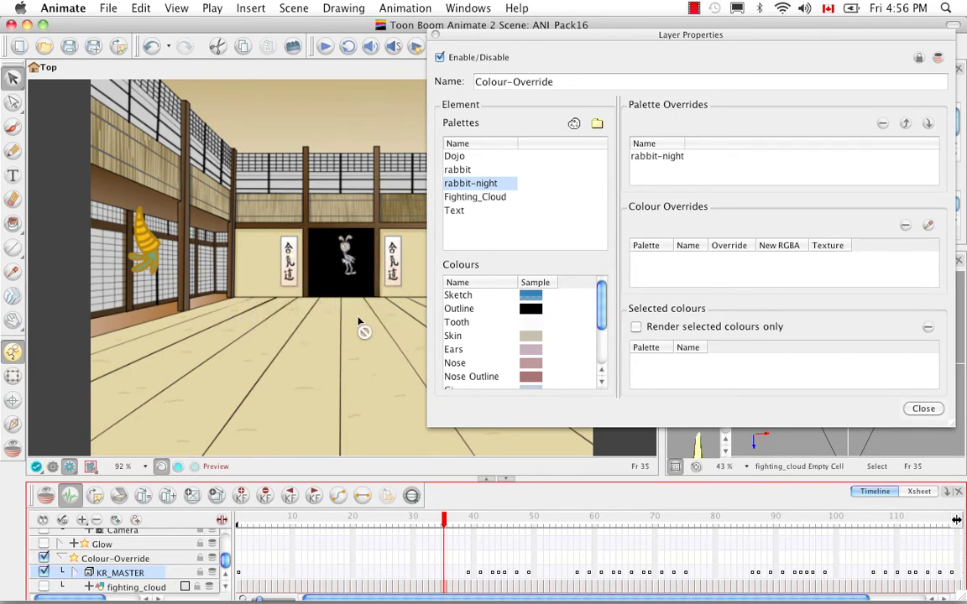
Remove the rabbit-night palette override, and switch visibility from the KR_MASTER layer back to fighting_cloud
left_click(657, 157)
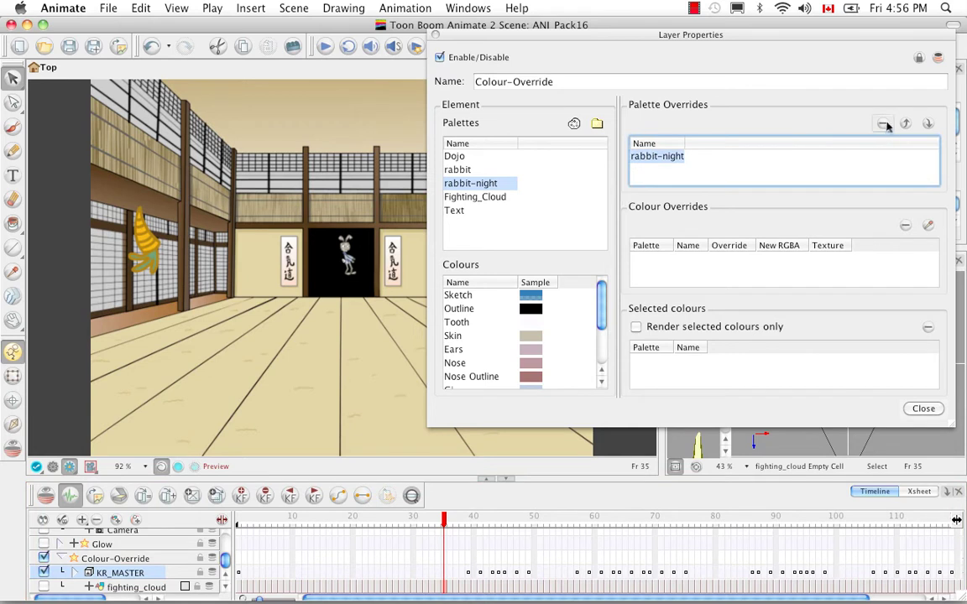
left_click(884, 124)
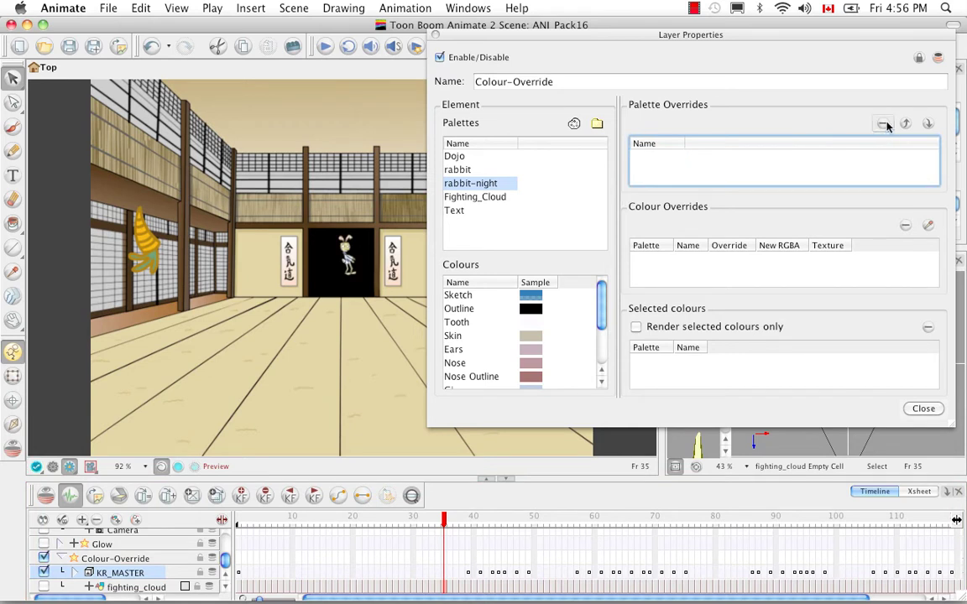
left_click(460, 171)
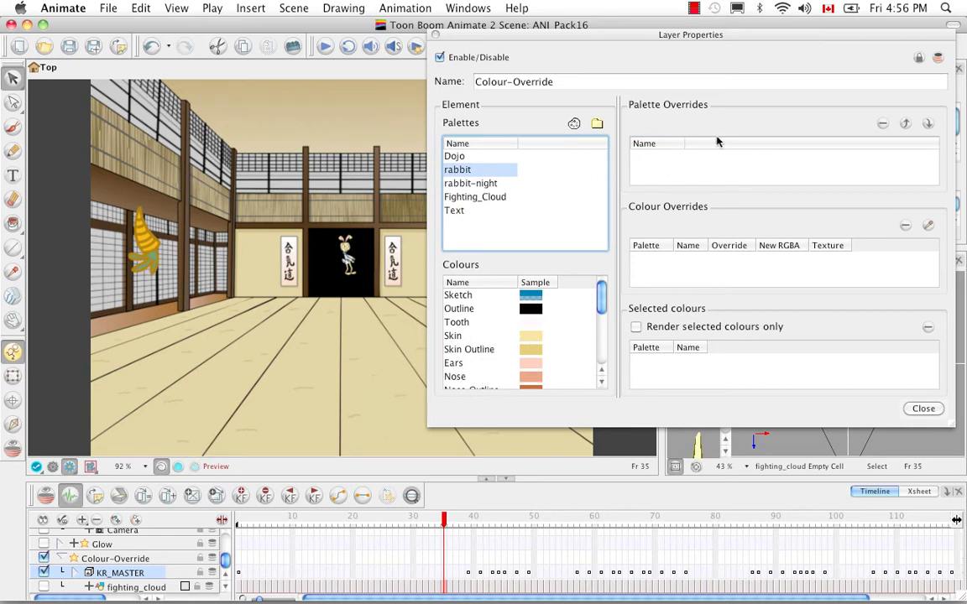
left_click(43, 572)
left_click(44, 586)
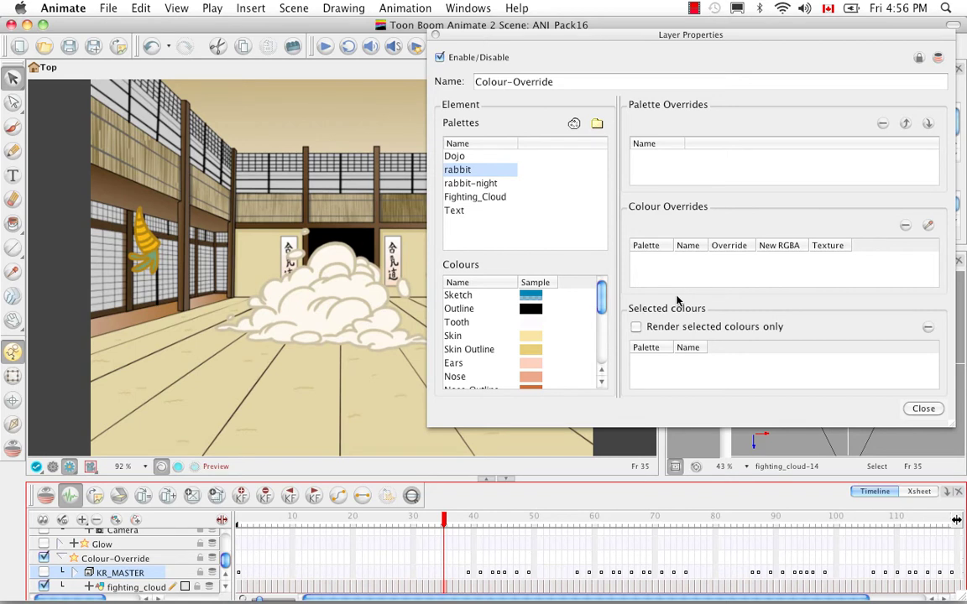
Add the Cloud colour of the Fighting_Cloud palette to the colour overrides and set its override to Colour not visible
left_click(473, 196)
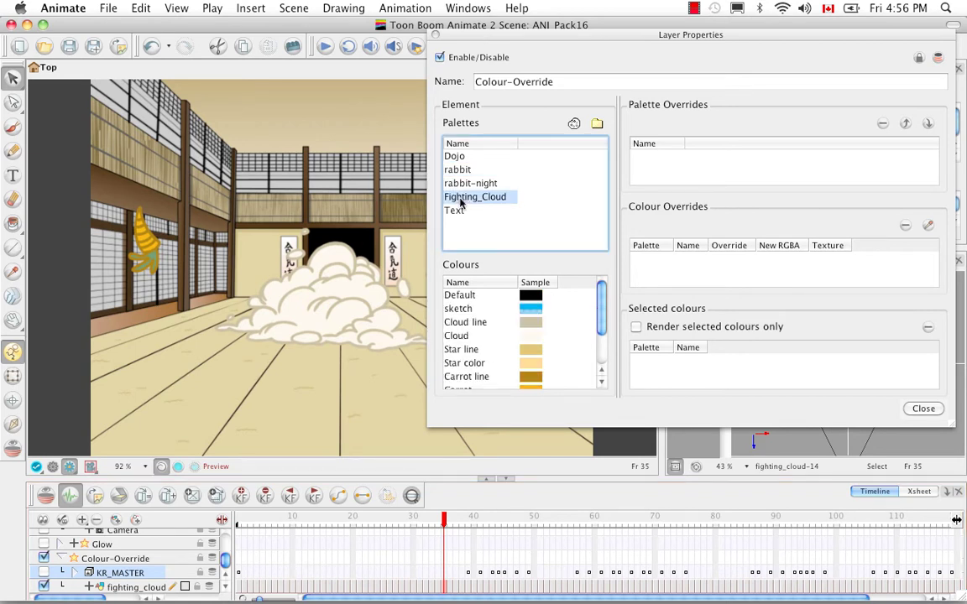
left_click(459, 336)
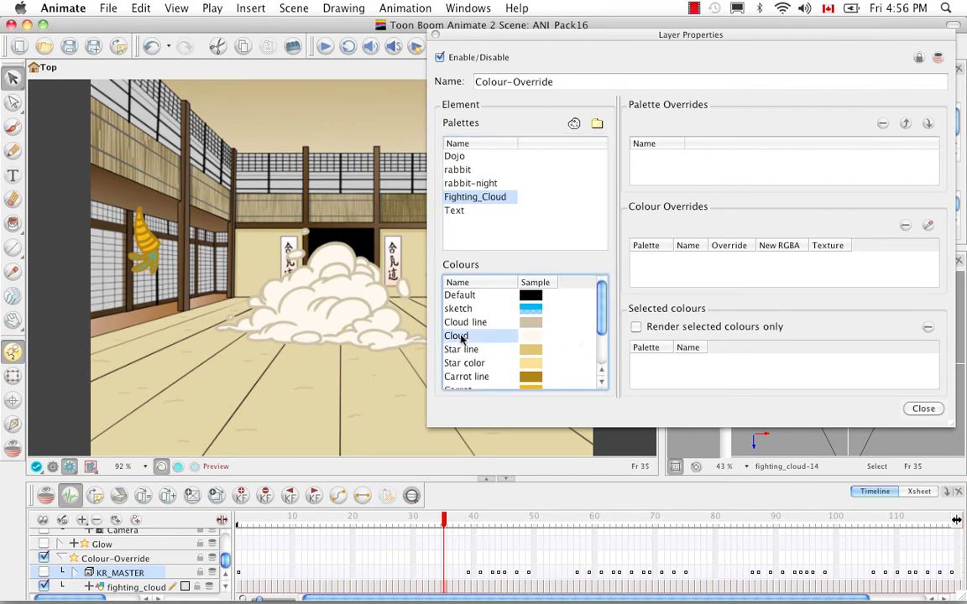
left_click_drag(494, 337, 703, 269)
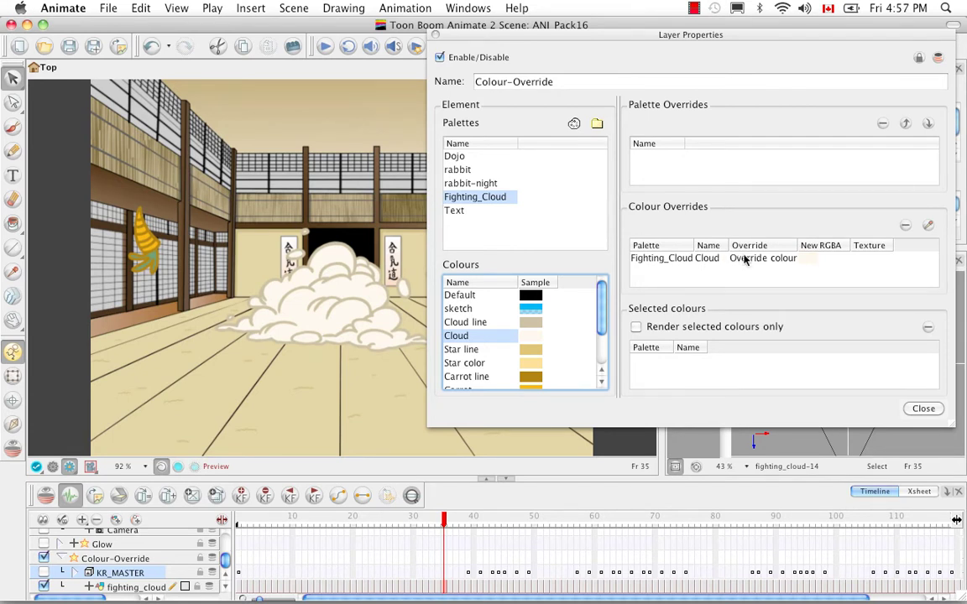
left_click(743, 260)
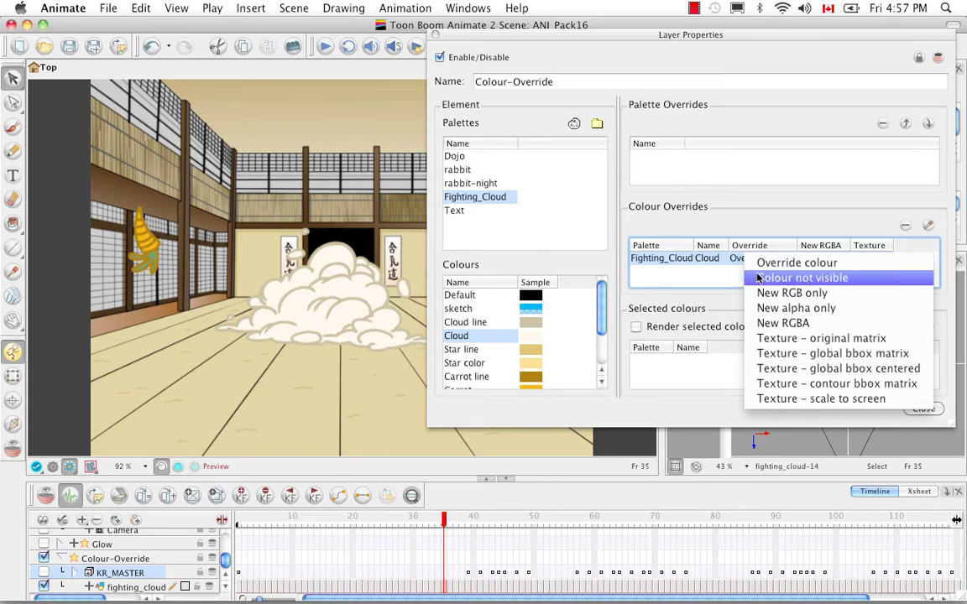
left_click(758, 279)
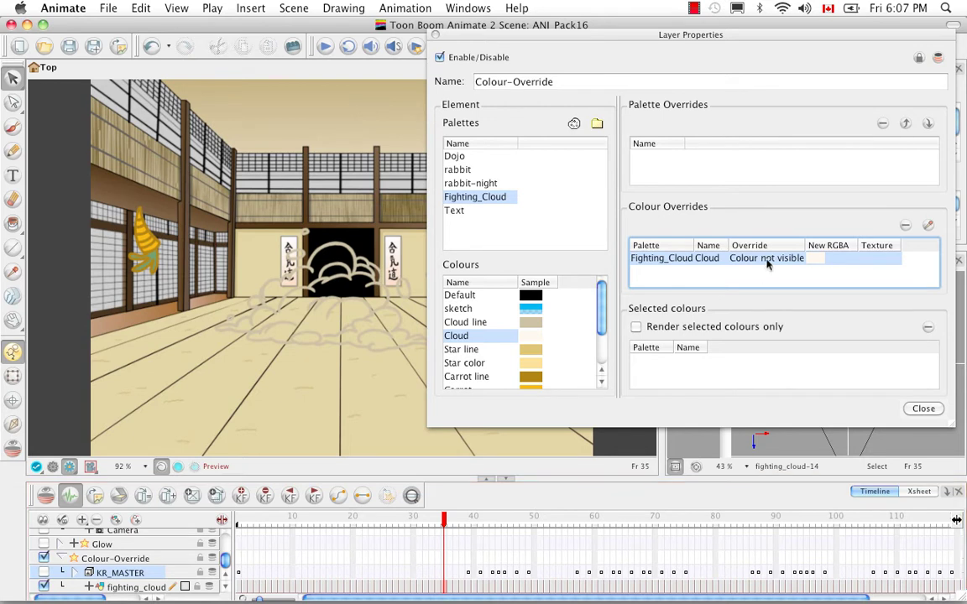
Set the Cloud colour override to New RGB only and pick a pinkish red as its new colour
left_click(767, 258)
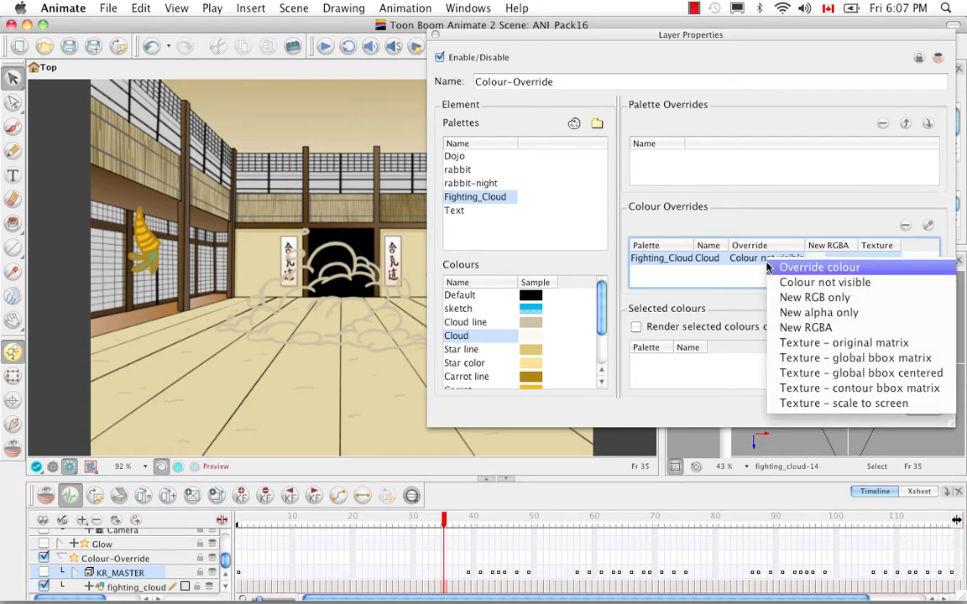
left_click(781, 299)
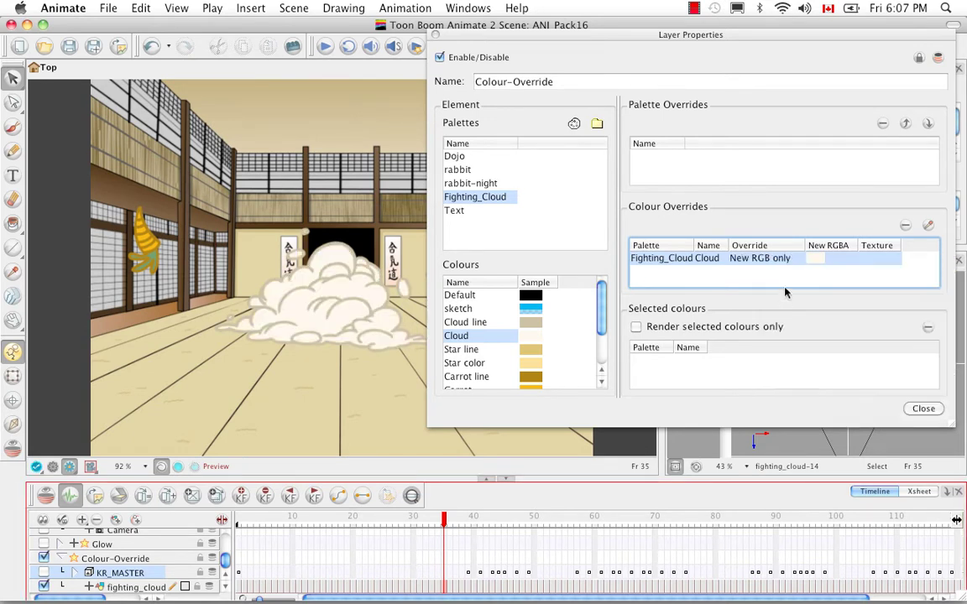
left_click(927, 225)
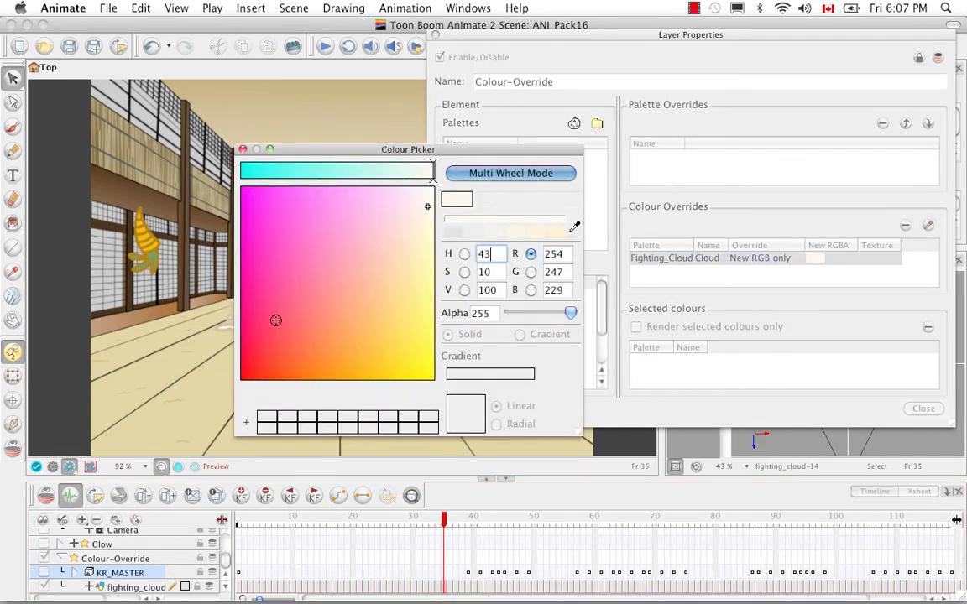
left_click(275, 320)
left_click(243, 149)
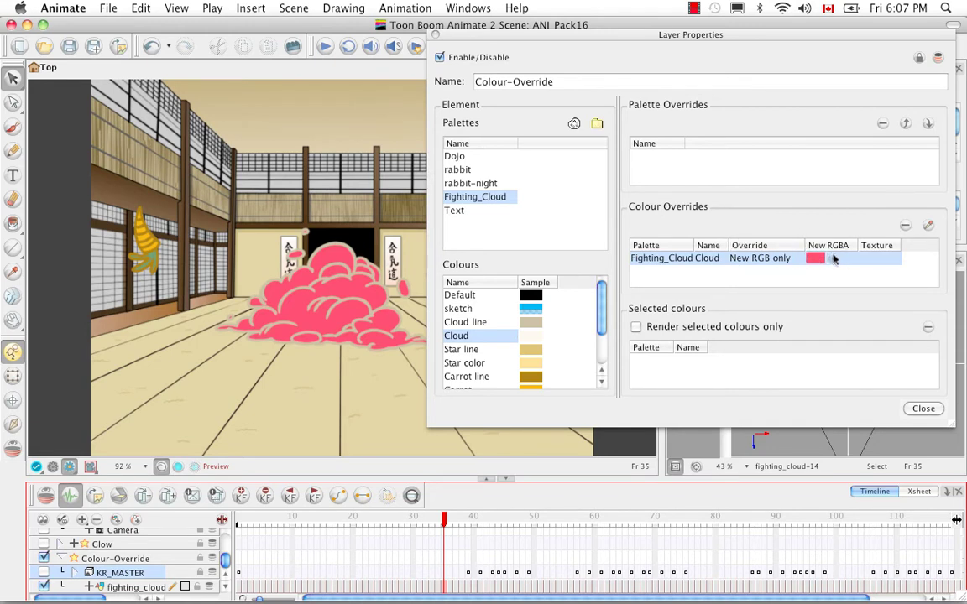
Assign green_leo.psd from the TEXTURE folder in BuildingContent as the texture of the Cloud colour override
left_click(869, 260)
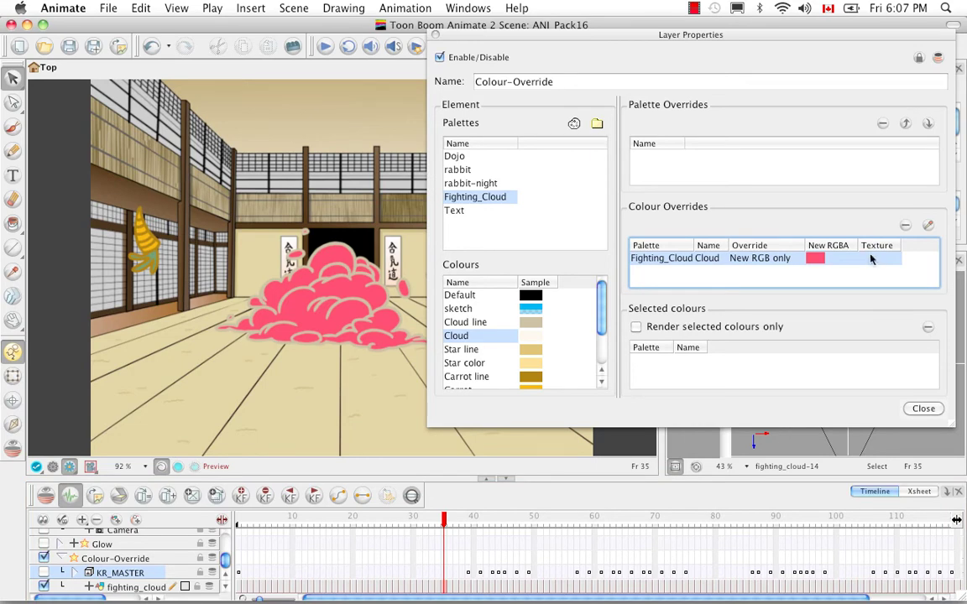
left_click(870, 259)
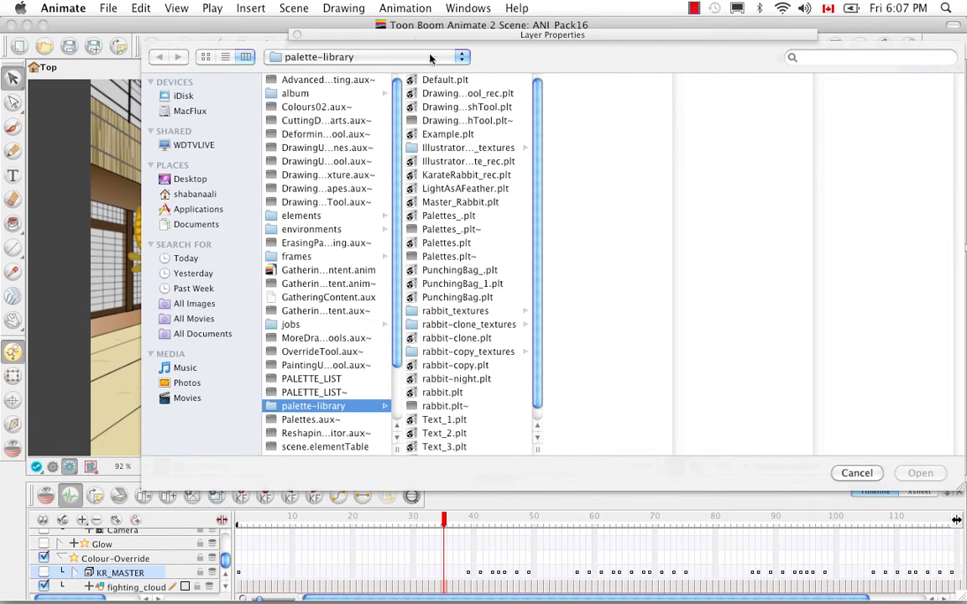
left_click(462, 63)
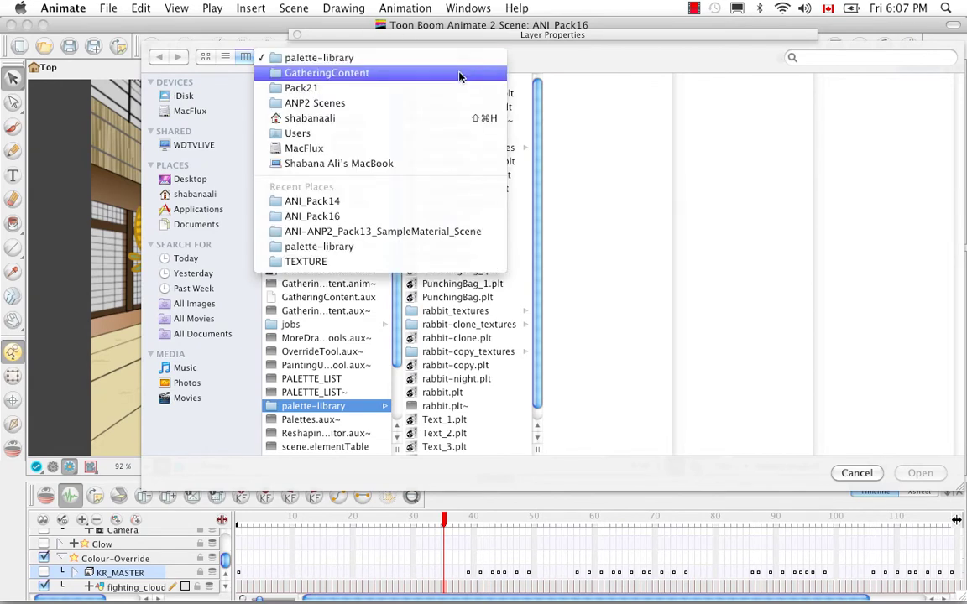
left_click(460, 74)
left_click(460, 60)
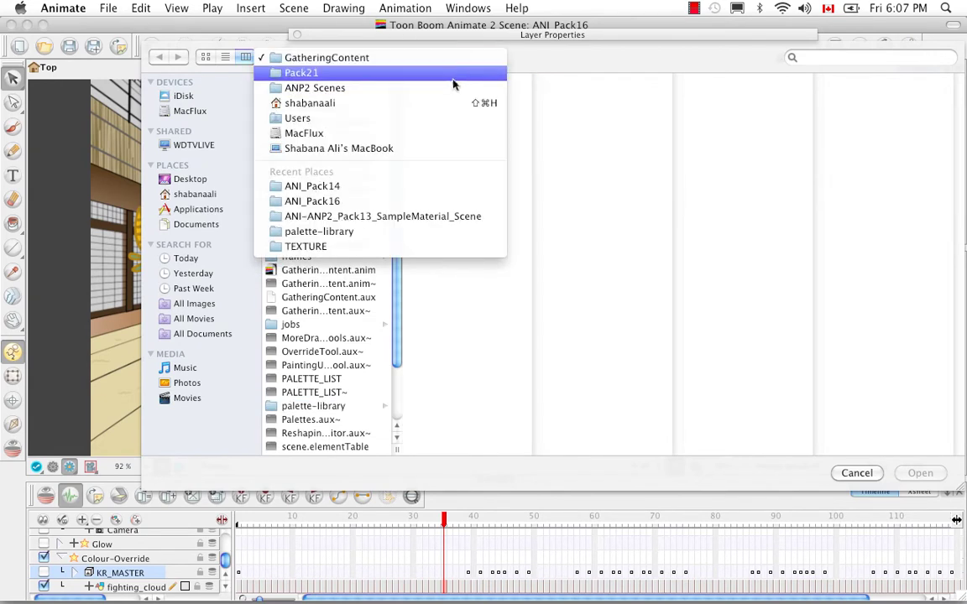
left_click(453, 81)
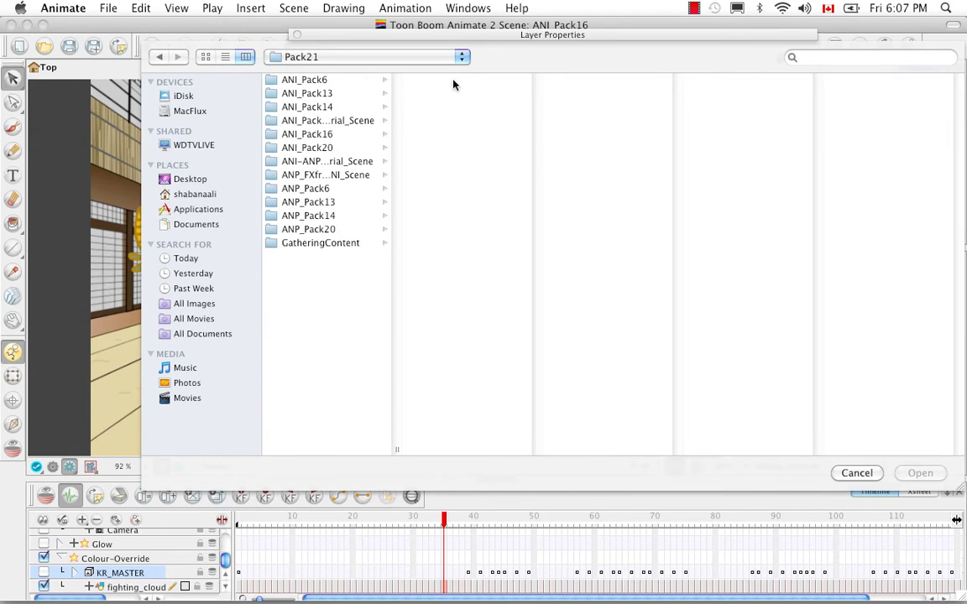
left_click(320, 243)
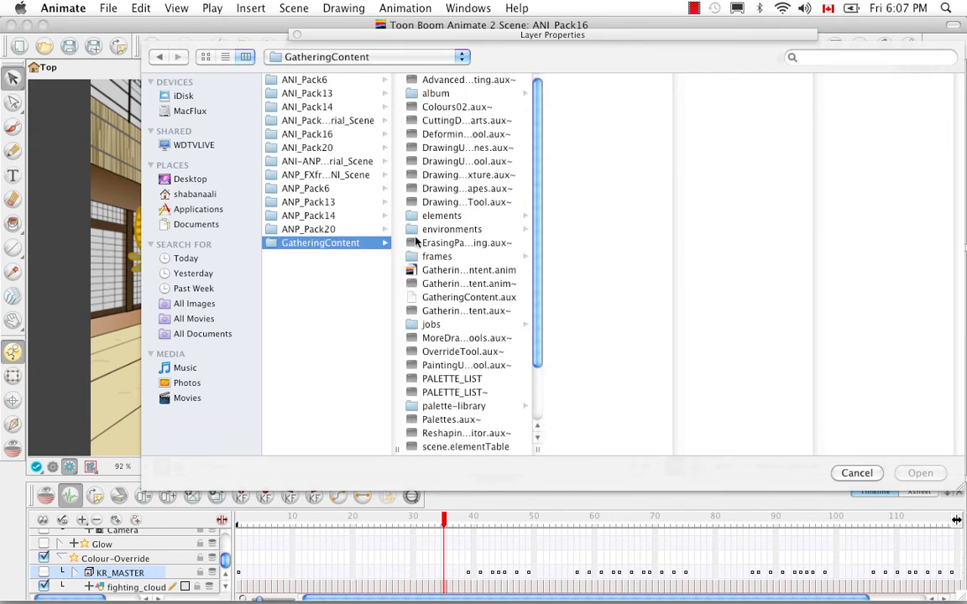
left_click(412, 57)
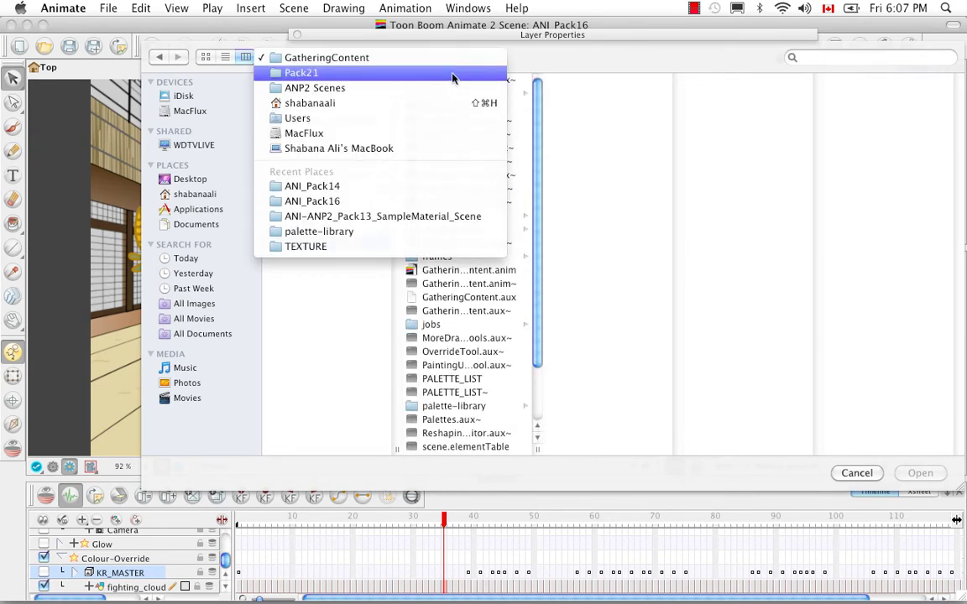
left_click(451, 88)
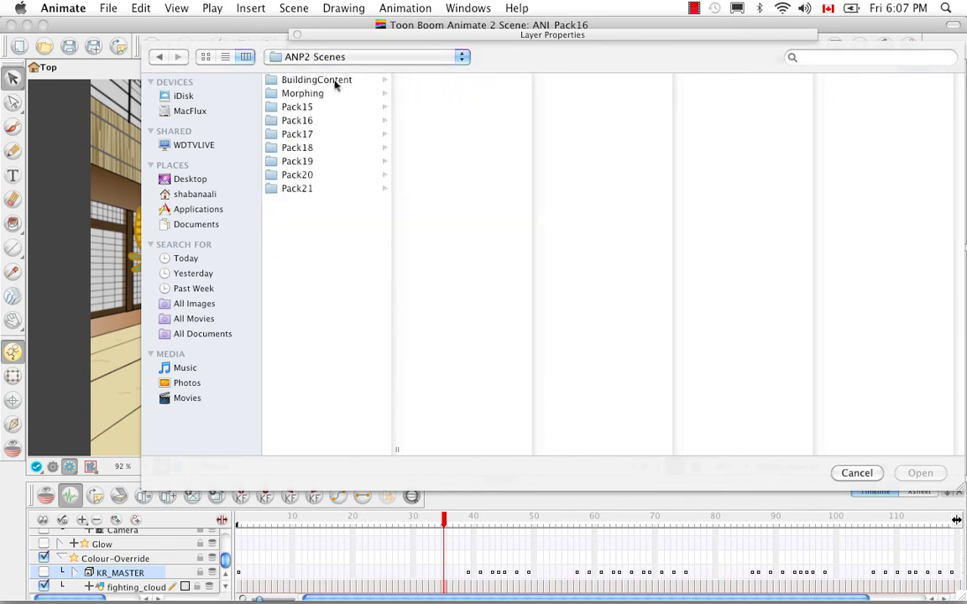
left_click(335, 81)
left_click(443, 326)
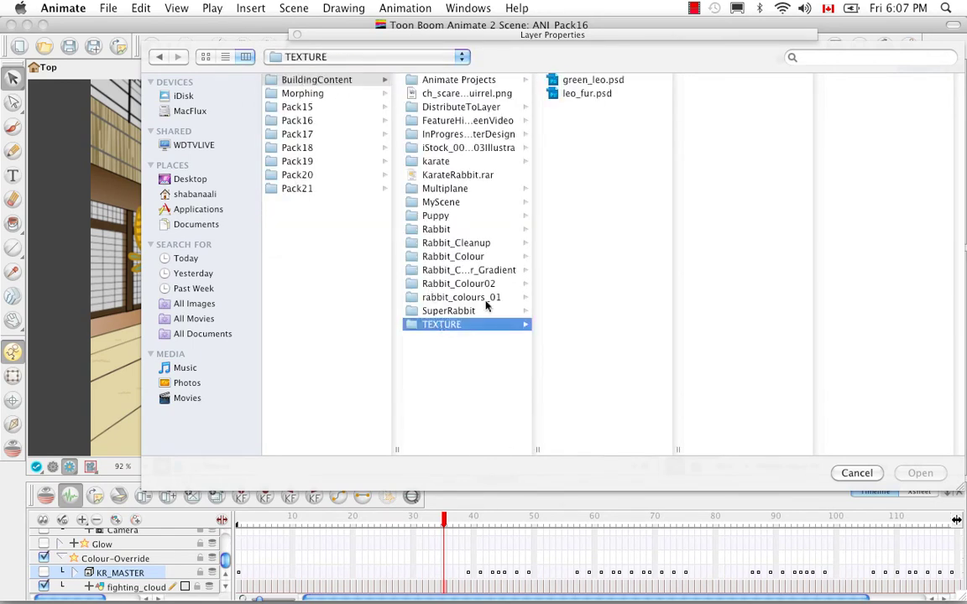
left_click(569, 82)
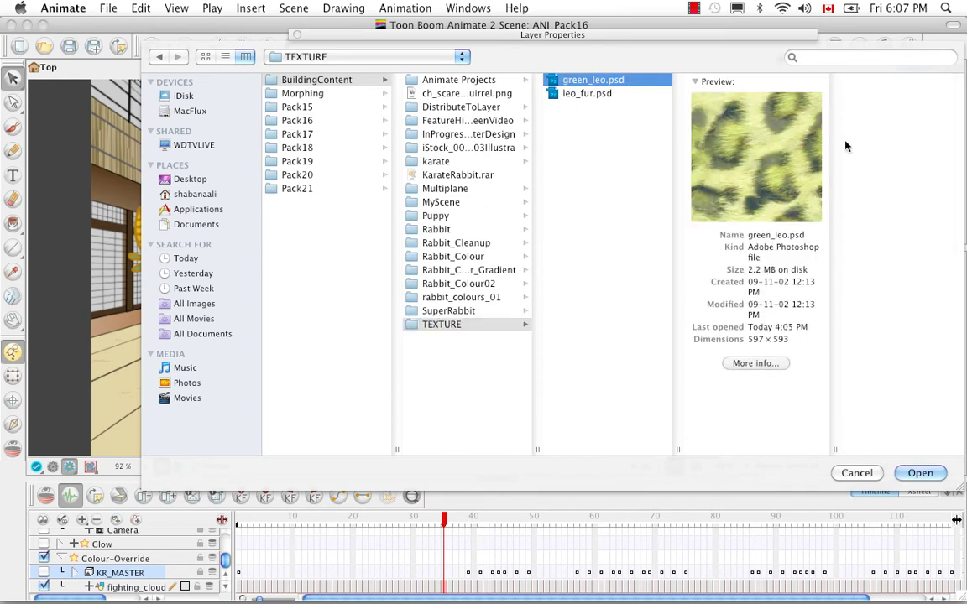
left_click(920, 473)
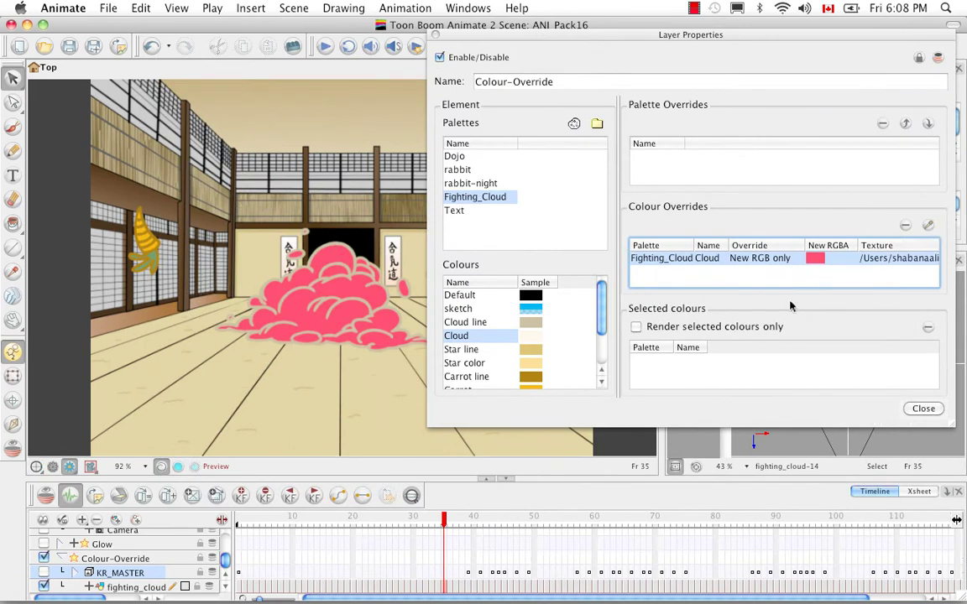
Set the Cloud colour override to Texture - original matrix
left_click(760, 258)
left_click(763, 259)
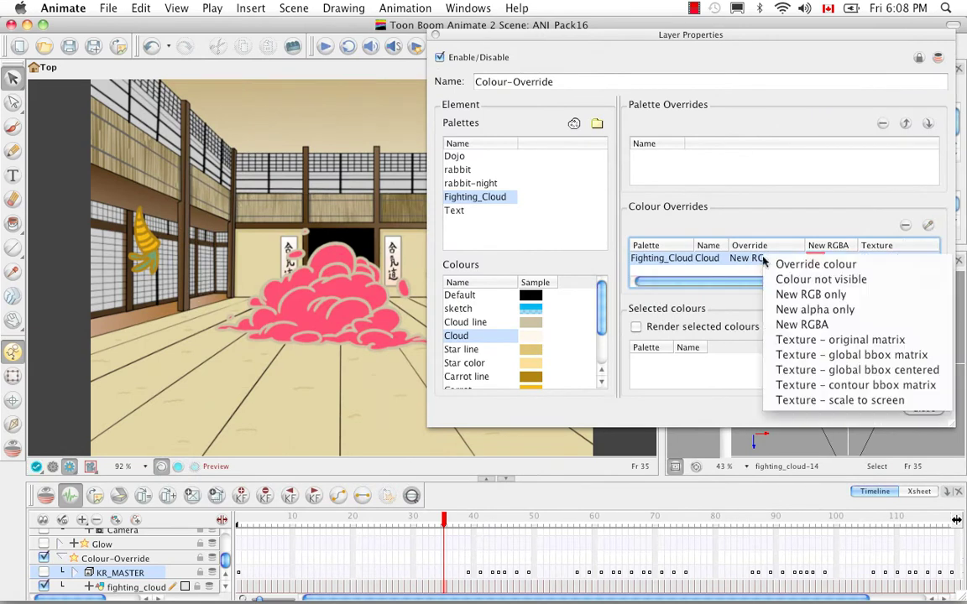
left_click(789, 340)
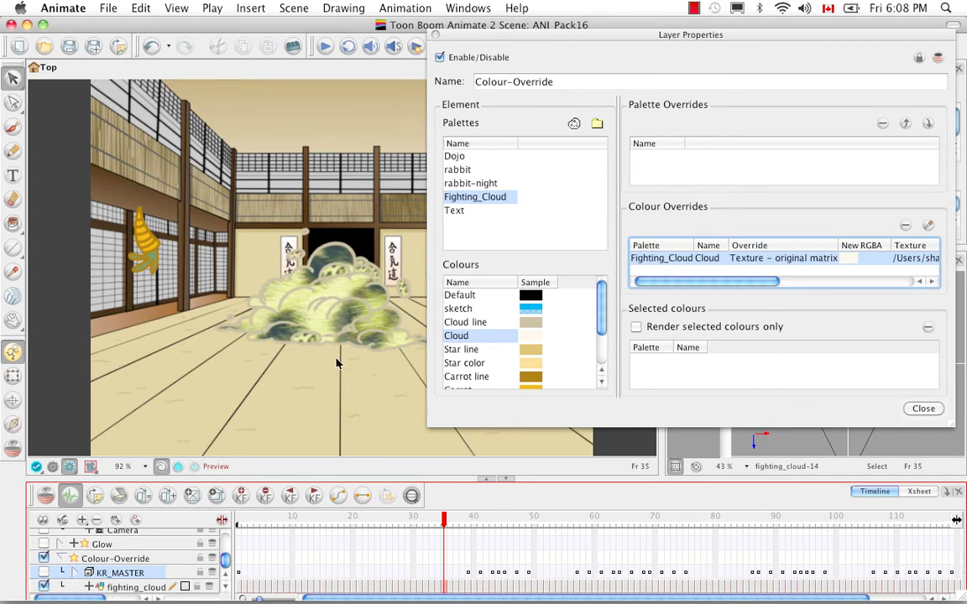
Try the Cloud override with Texture - global bbox centered, and switch it to Texture - scale to screen
left_click(811, 263)
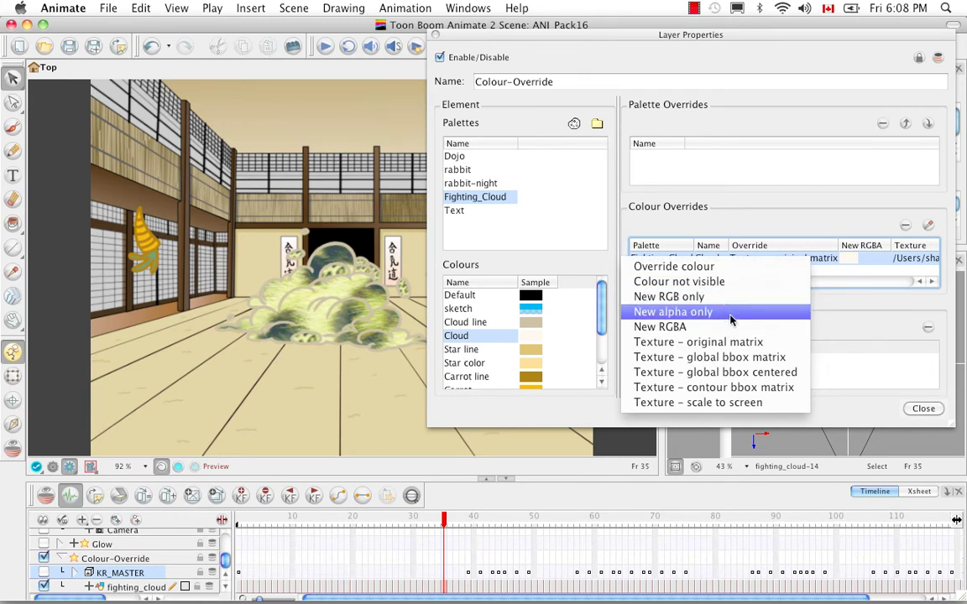
left_click(743, 377)
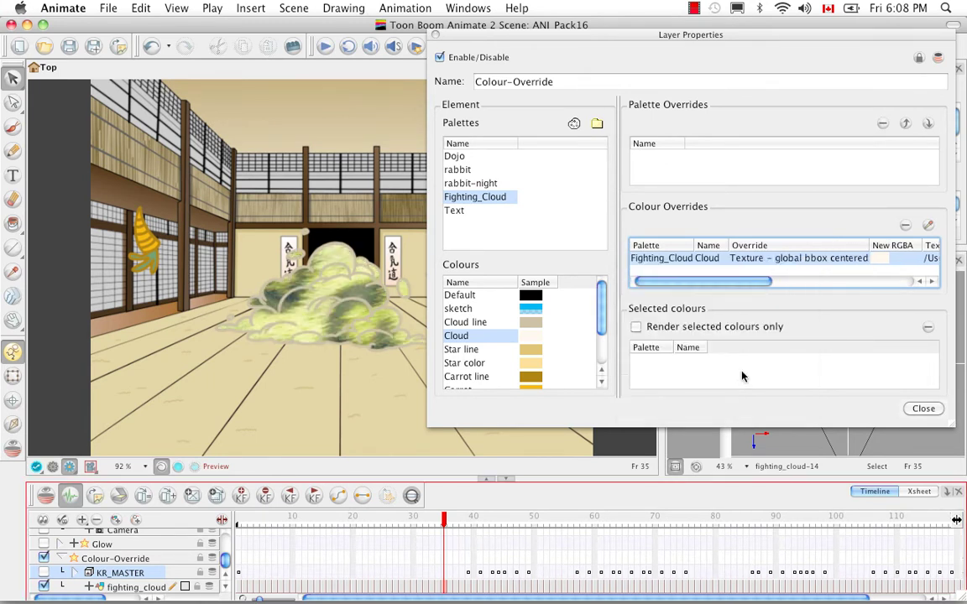
left_click(743, 257)
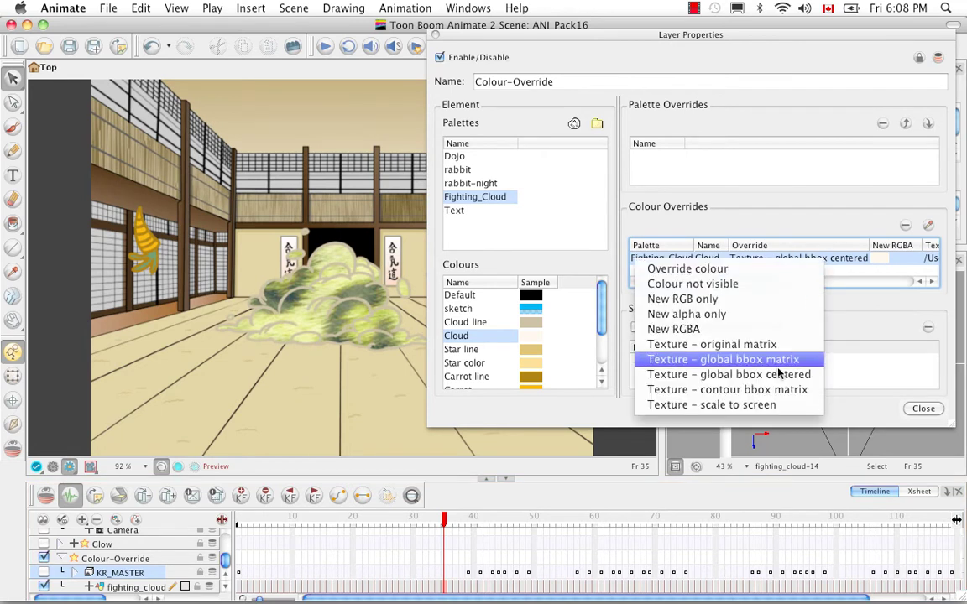
left_click(730, 371)
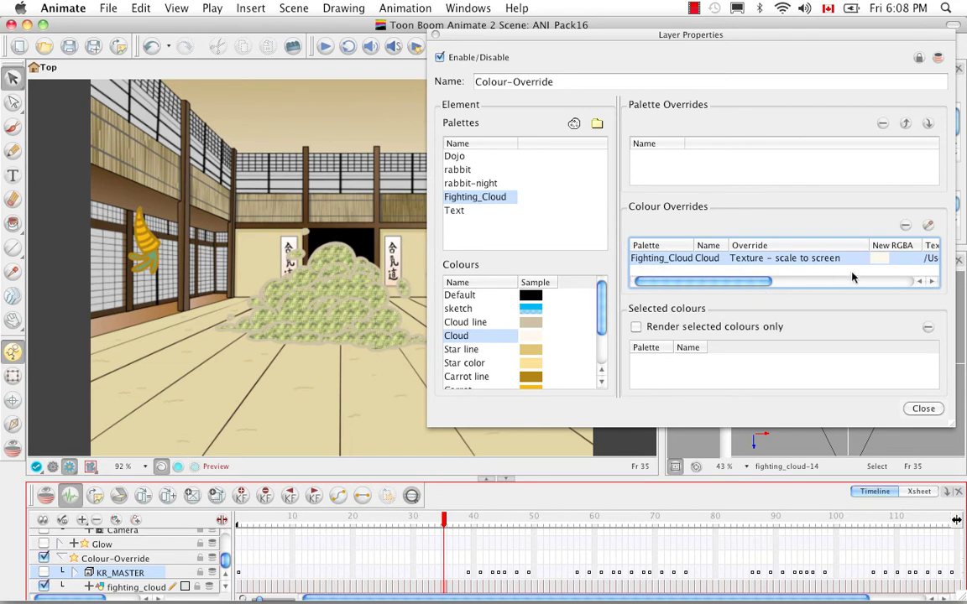
Remove the Cloud entry from the colour overrides
left_click(768, 251)
left_click(719, 252)
left_click(905, 226)
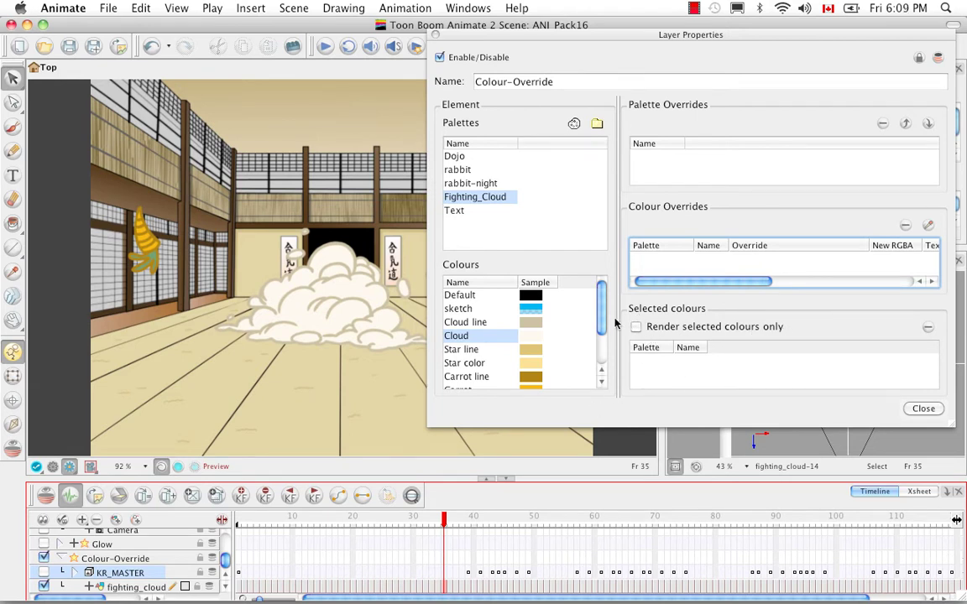
Add the Fighting_Cloud colours Carrot, Carrot leaf, skin and Star color to the selected colours, and render selected colours only
left_click_drag(600, 304, 592, 360)
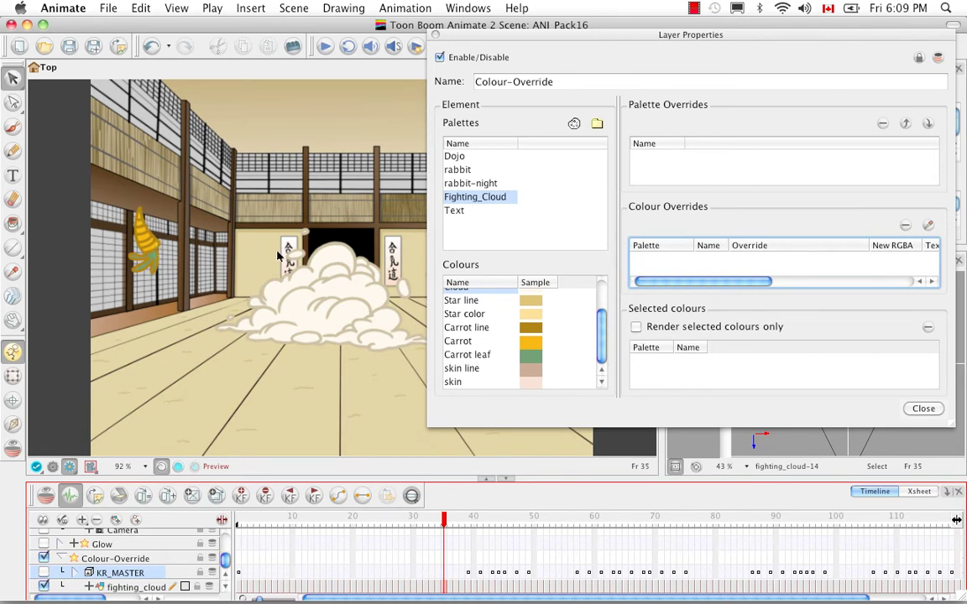
left_click(458, 339)
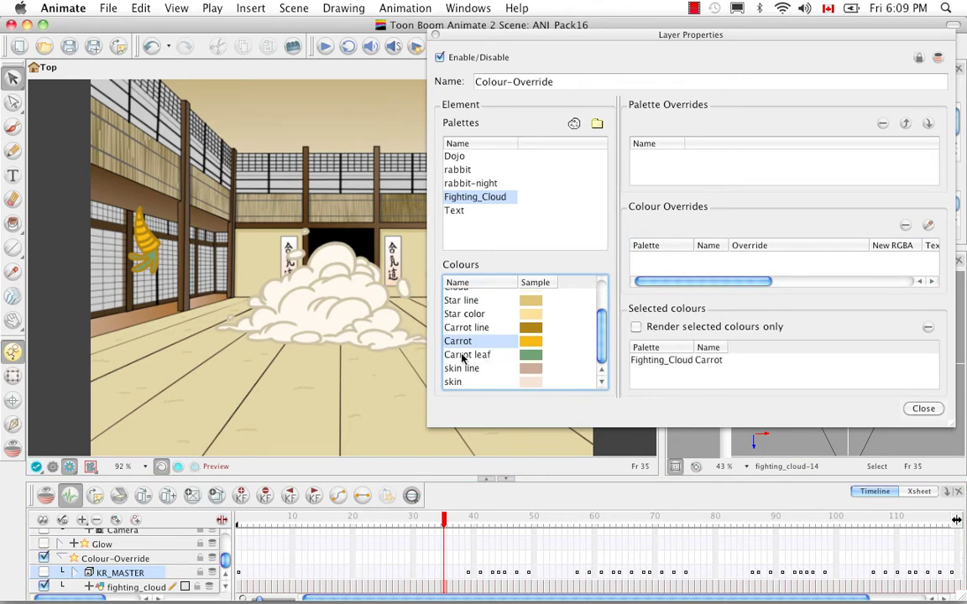
left_click_drag(466, 355, 671, 378)
left_click_drag(453, 383, 646, 386)
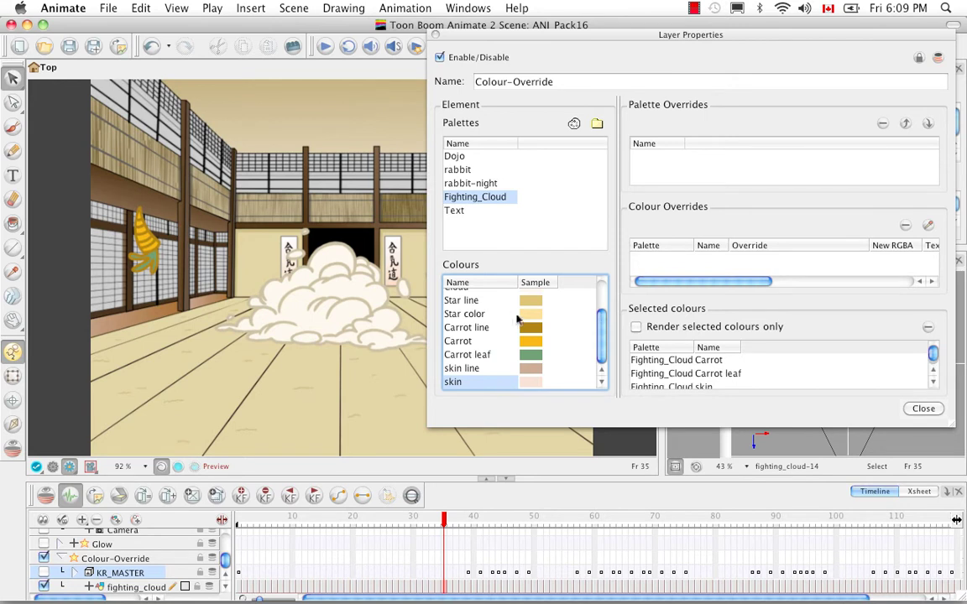
left_click_drag(466, 313, 804, 379)
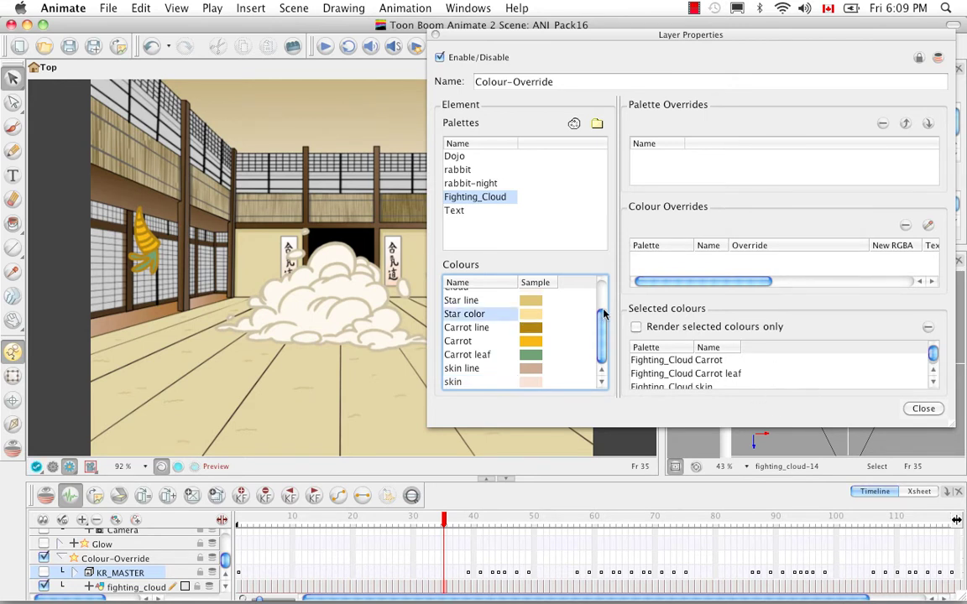
scroll(932, 352, "down", 2)
scroll(934, 349, "up", 2)
left_click(636, 328)
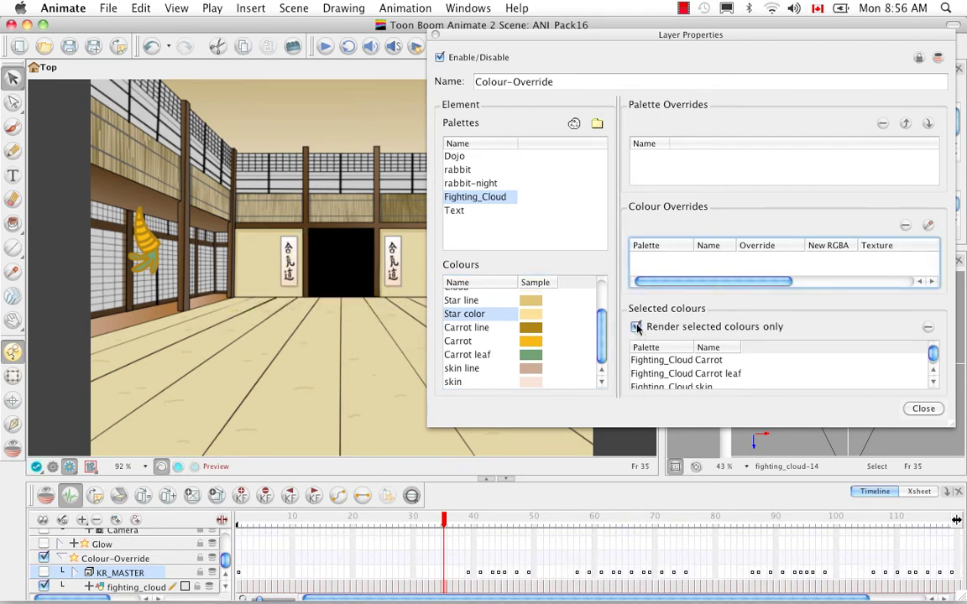
Replace KR_MASTER and fighting_cloud with the stars_carrots_fists_clean layer under the Colour-Override effect, and collapse the effect
scroll(226, 579, "up", 1)
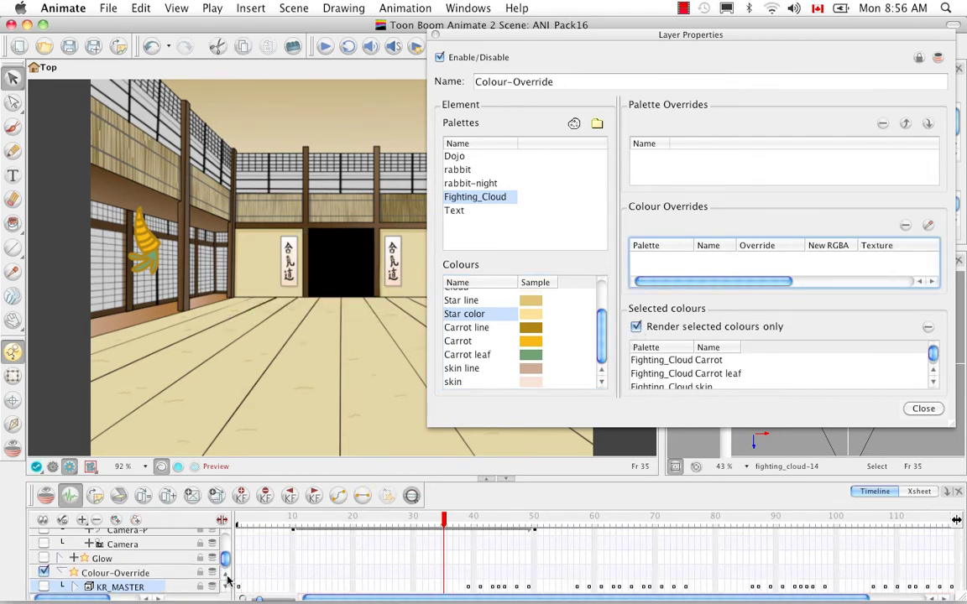
scroll(227, 579, "up", 3)
left_click(128, 544)
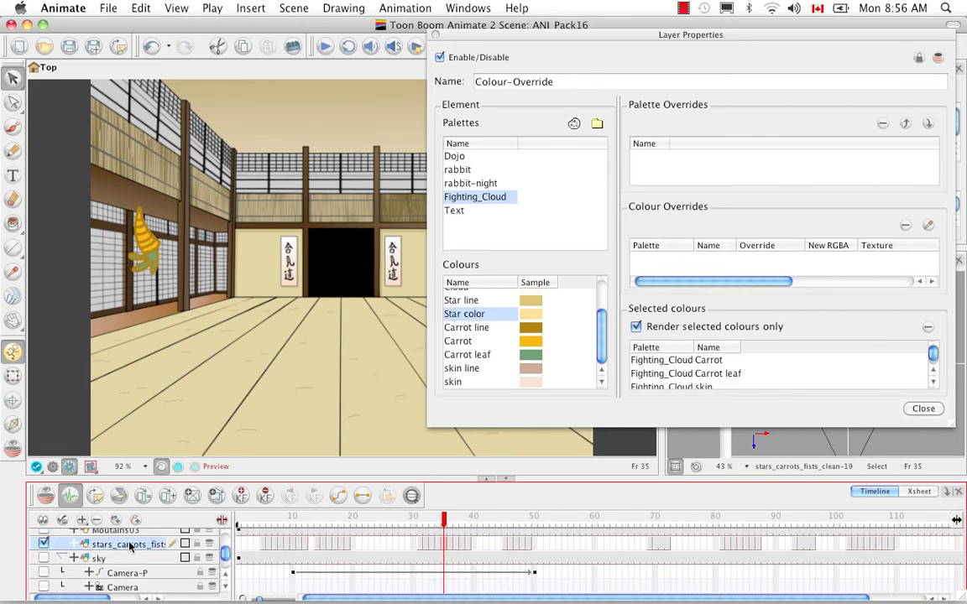
scroll(131, 571, "down", 4)
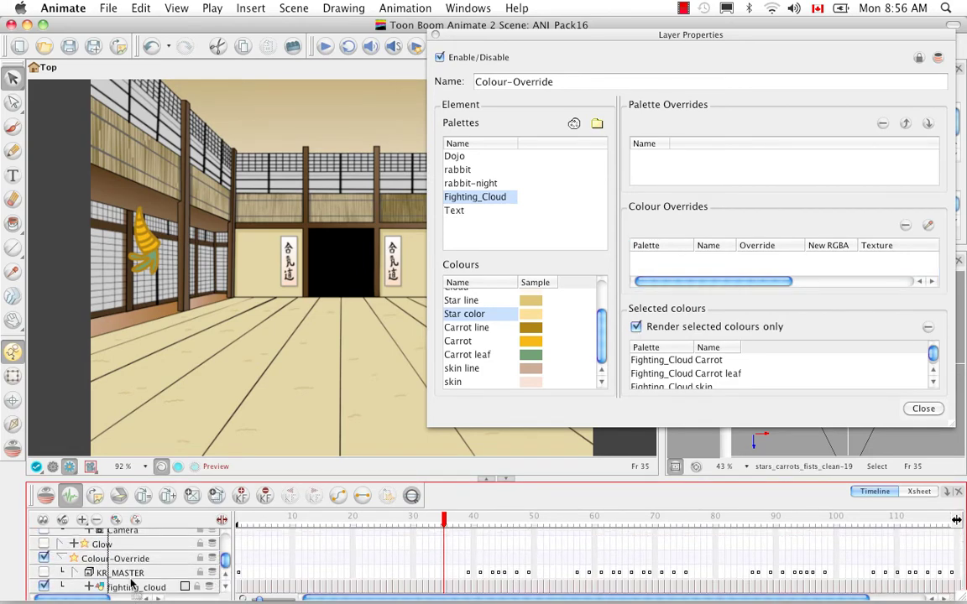
mouse_move(131, 560)
left_mouse_down()
mouse_move(122, 545)
mouse_move(132, 585)
mouse_move(120, 556)
mouse_move(130, 563)
left_mouse_up()
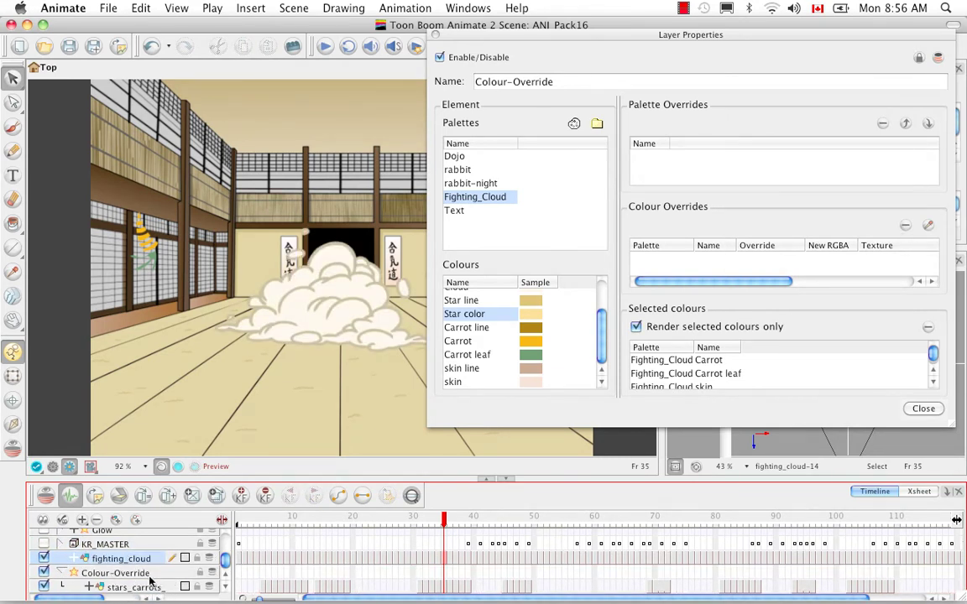
left_click(67, 574)
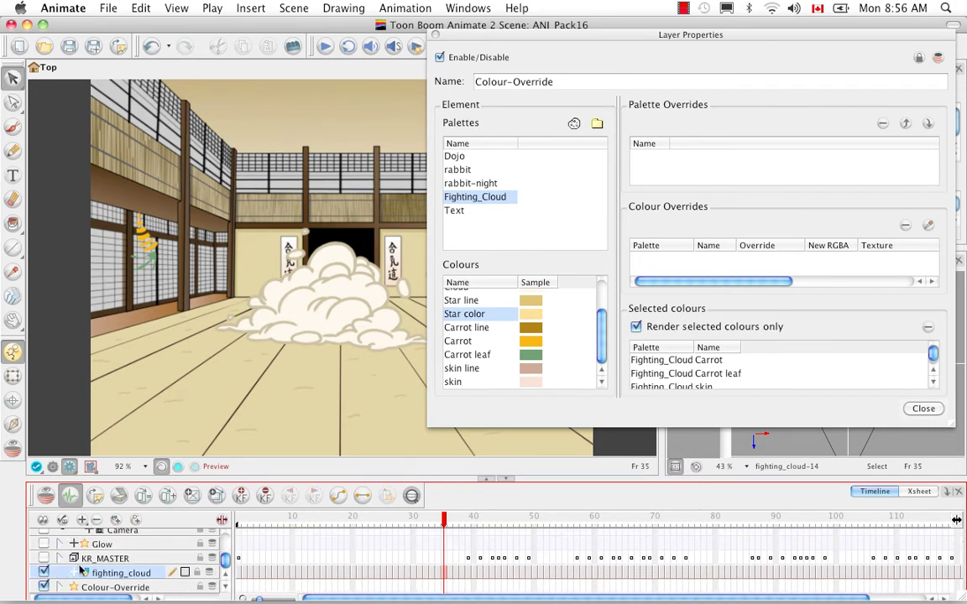
Add a Glow effect and nest the Colour-Override effect, with its drawing layer, beneath it
left_click(101, 587)
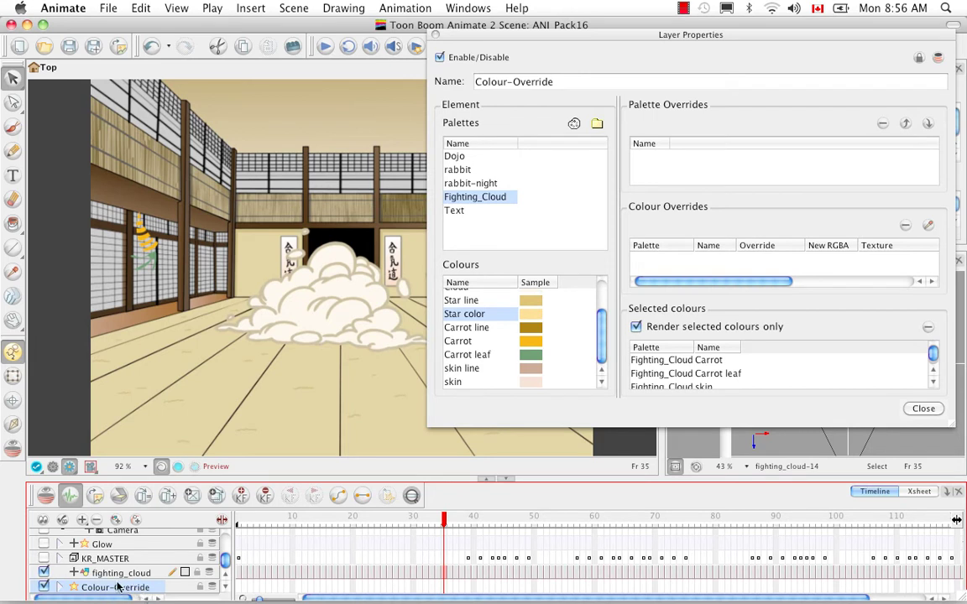
left_click(83, 522)
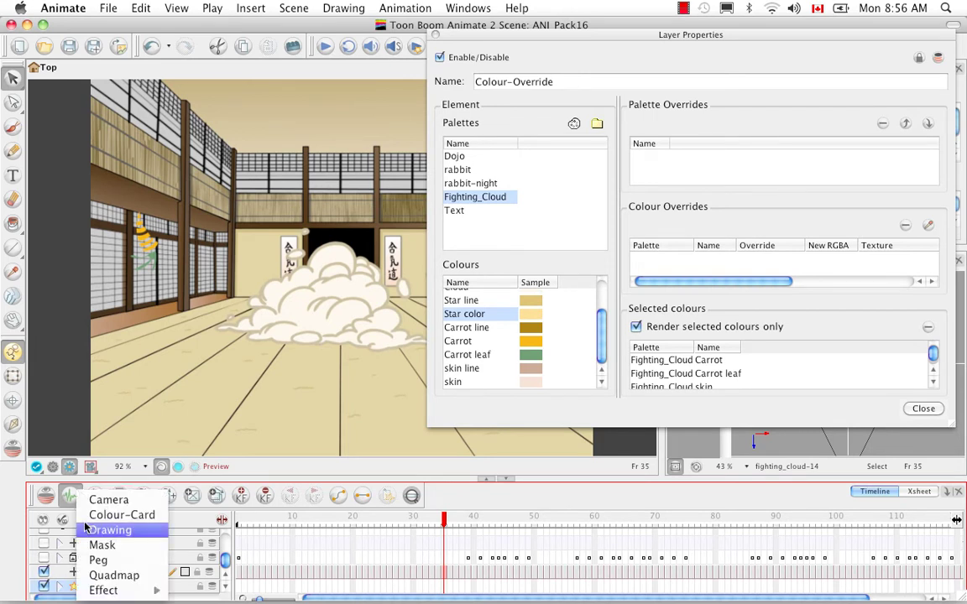
mouse_move(117, 591)
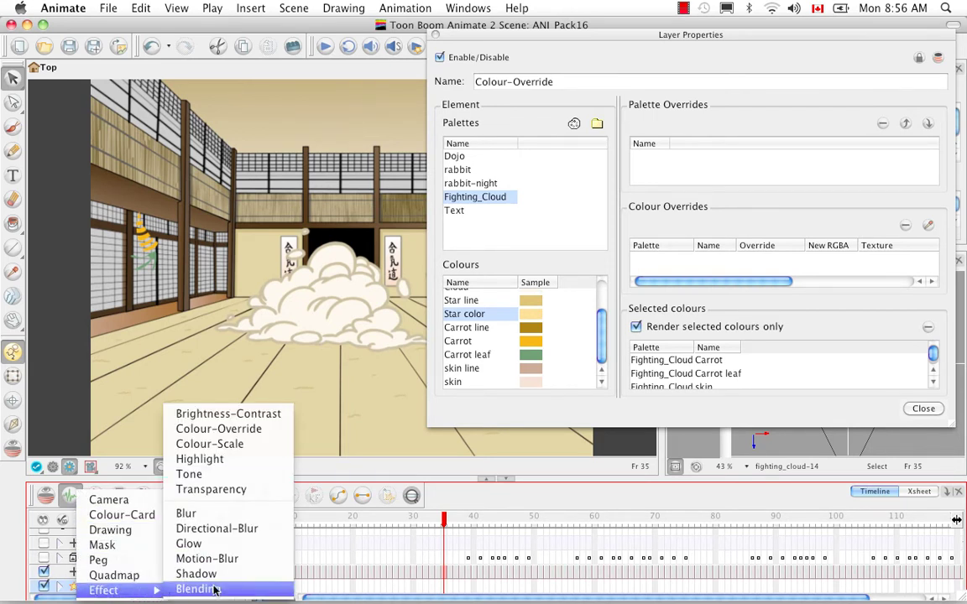
left_click(195, 543)
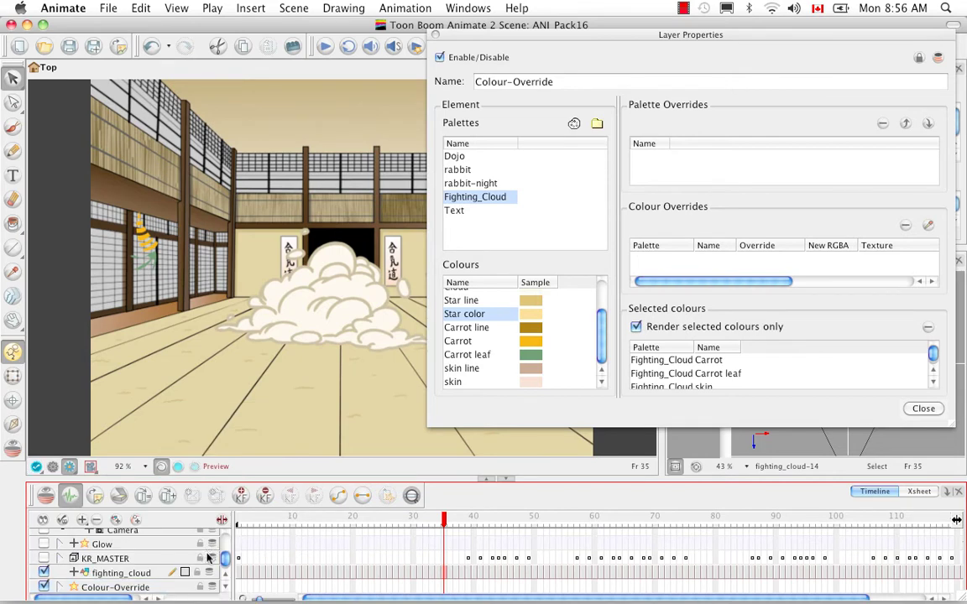
key("Escape")
left_click_drag(101, 544, 109, 573)
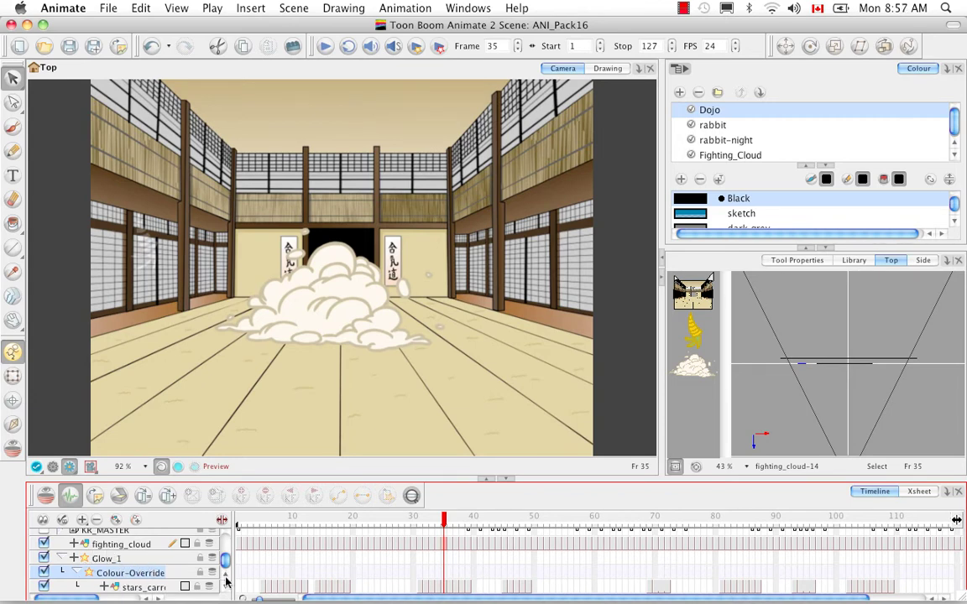
Examine the blur, radius and source colour settings of the existing Glow effect above KR_MASTER
scroll(225, 581, "up", 3)
left_click(62, 560)
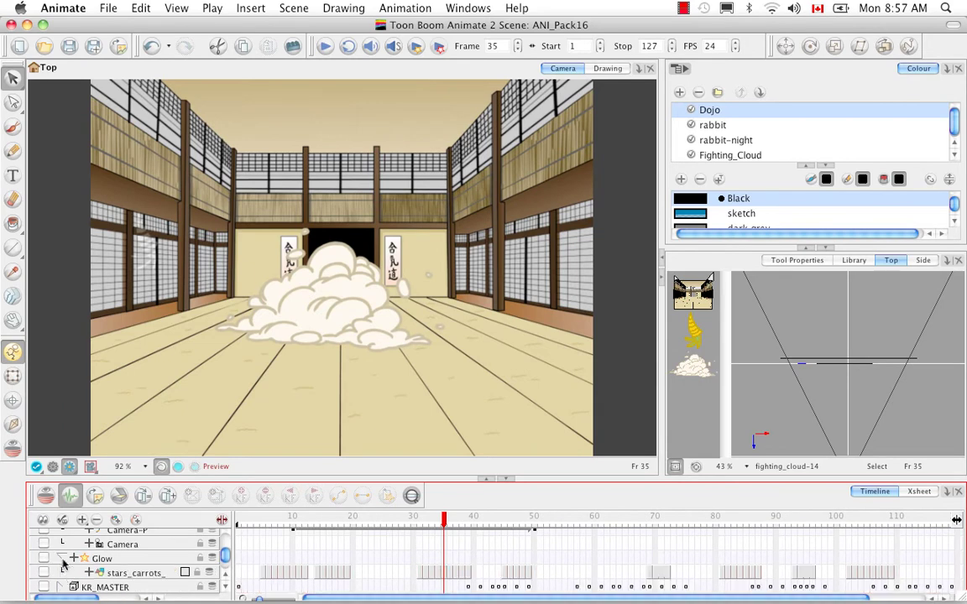
double_click(126, 559)
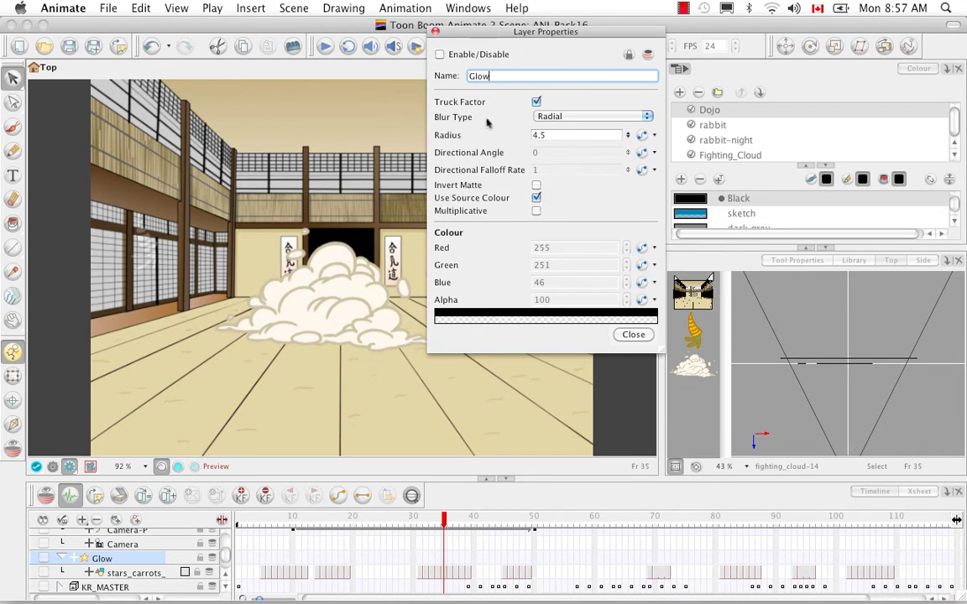
left_click(435, 33)
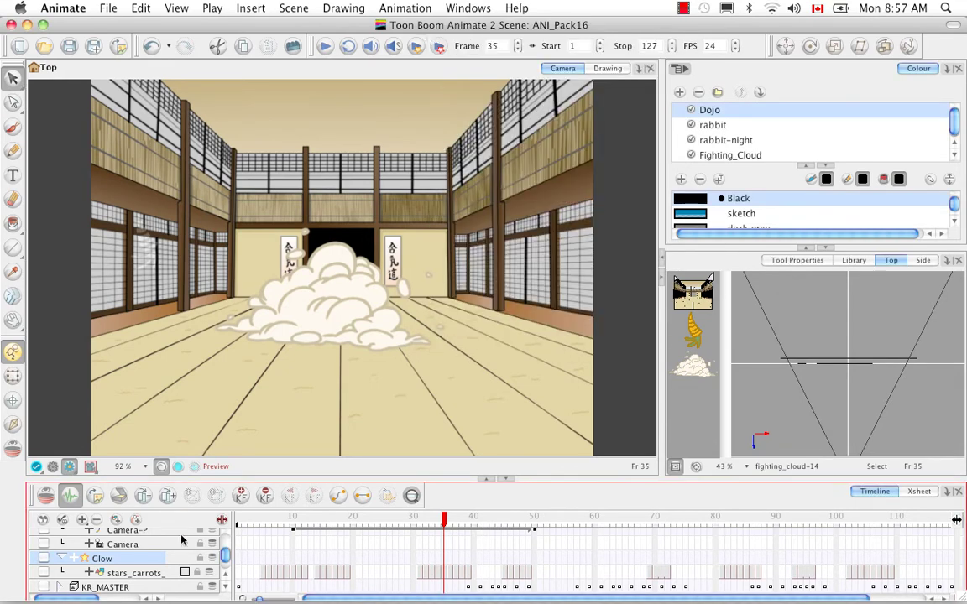
Set the Glow_1 effect's radius to 4.5 and have it use the source colour
scroll(225, 590, "down", 4)
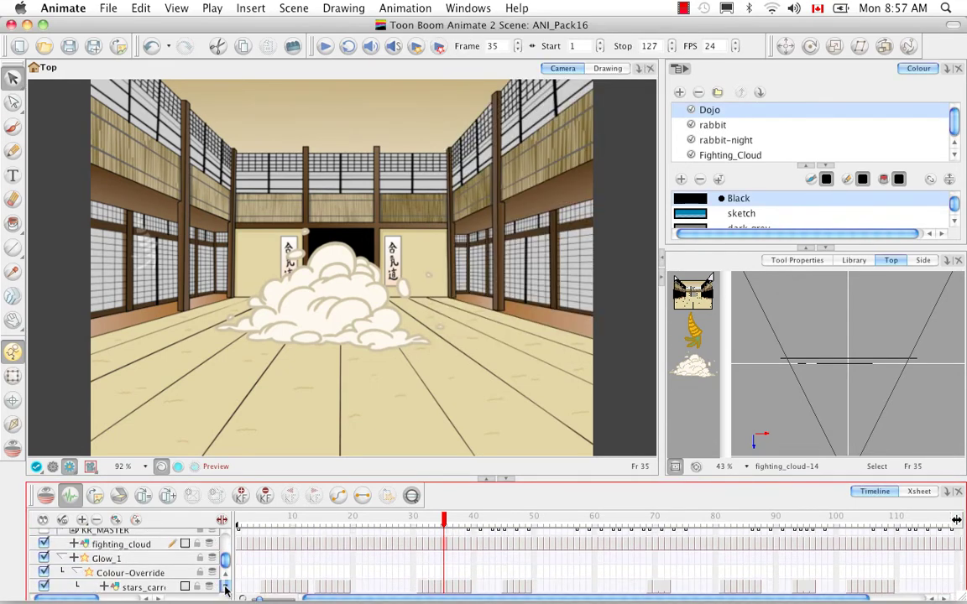
left_click(135, 560)
double_click(137, 560)
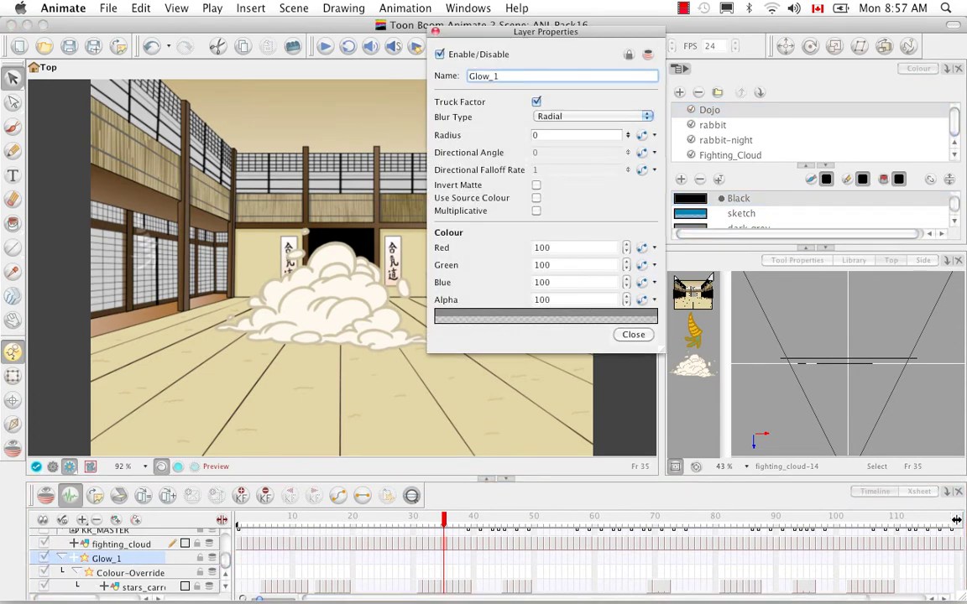
left_click(533, 136)
type("4")
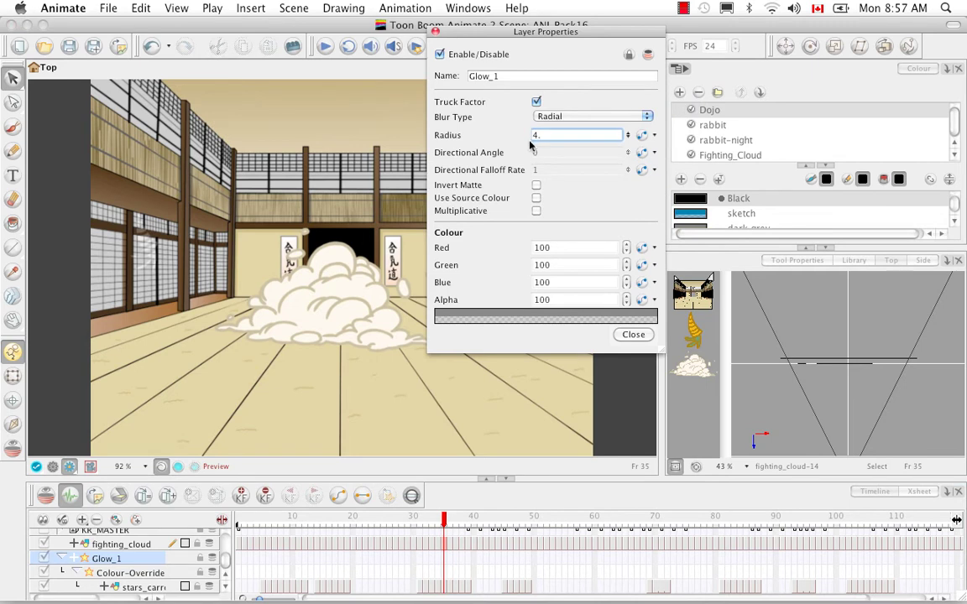
type(".5")
left_click(536, 199)
left_click(634, 336)
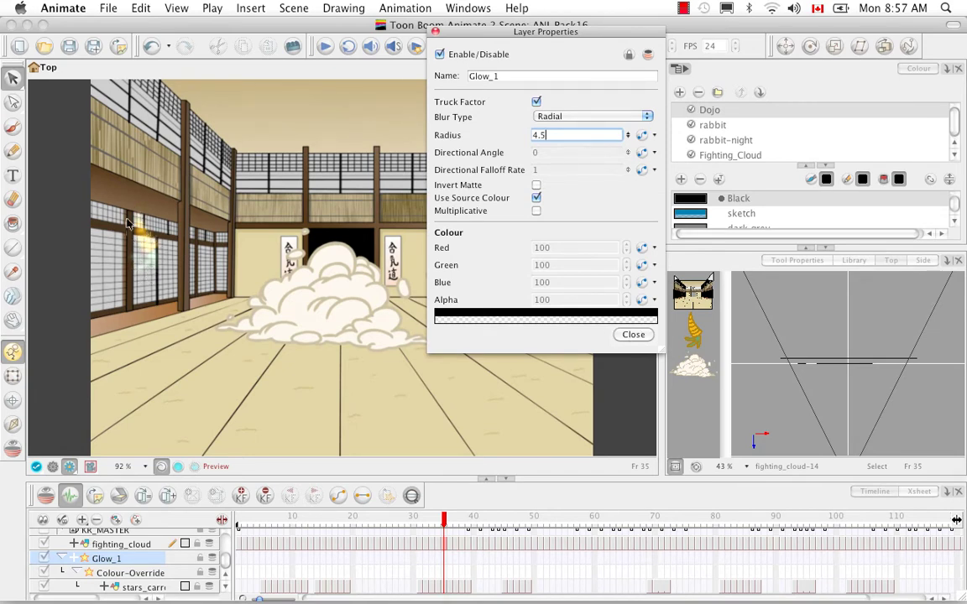
left_click(634, 335)
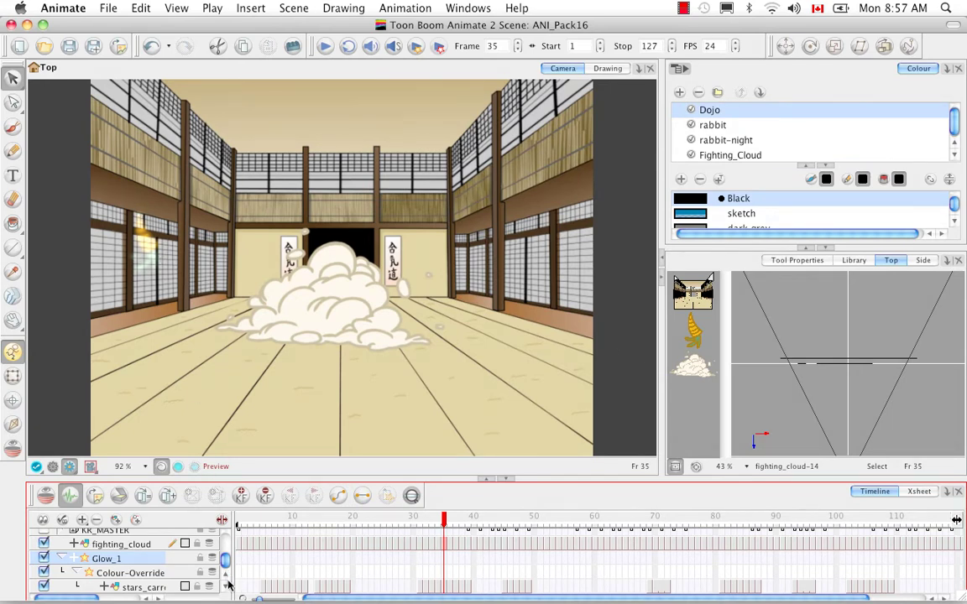
Duplicate the stars_carrots_fists_clean layer under the Colour-Override effect
left_click(148, 588)
right_click(153, 590)
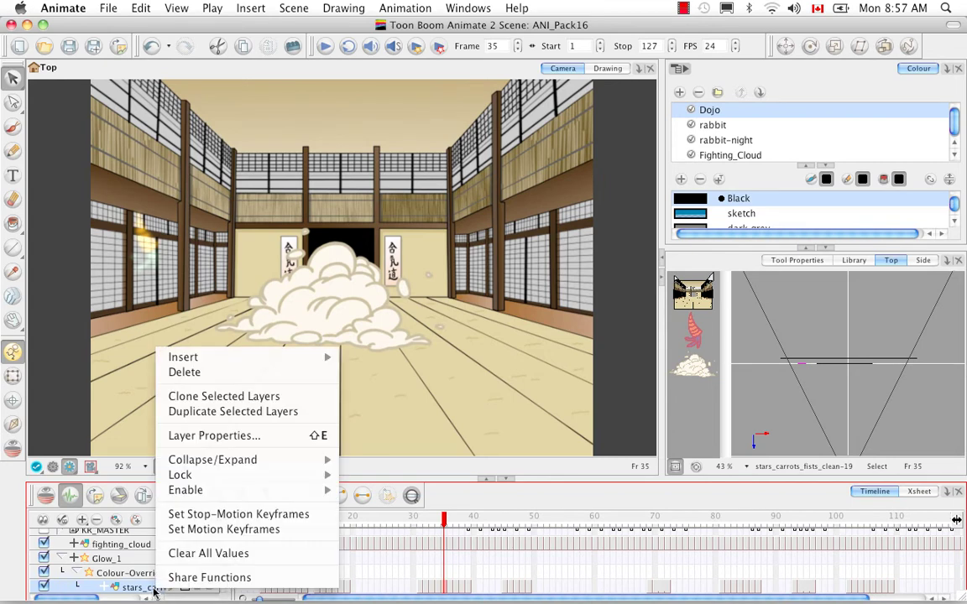
left_click(229, 412)
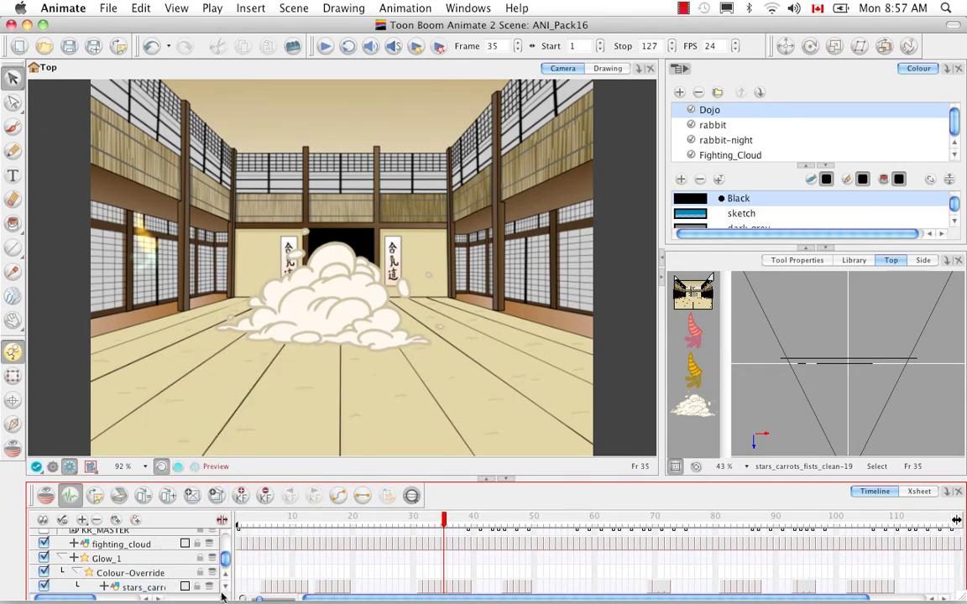
scroll(227, 592, "down", 1)
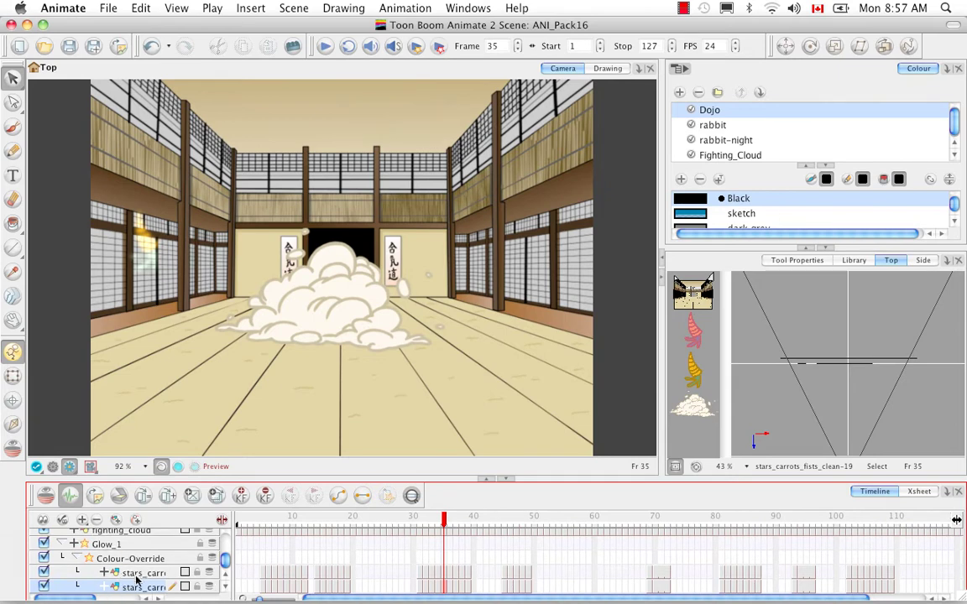
scroll(154, 549, "right", 1)
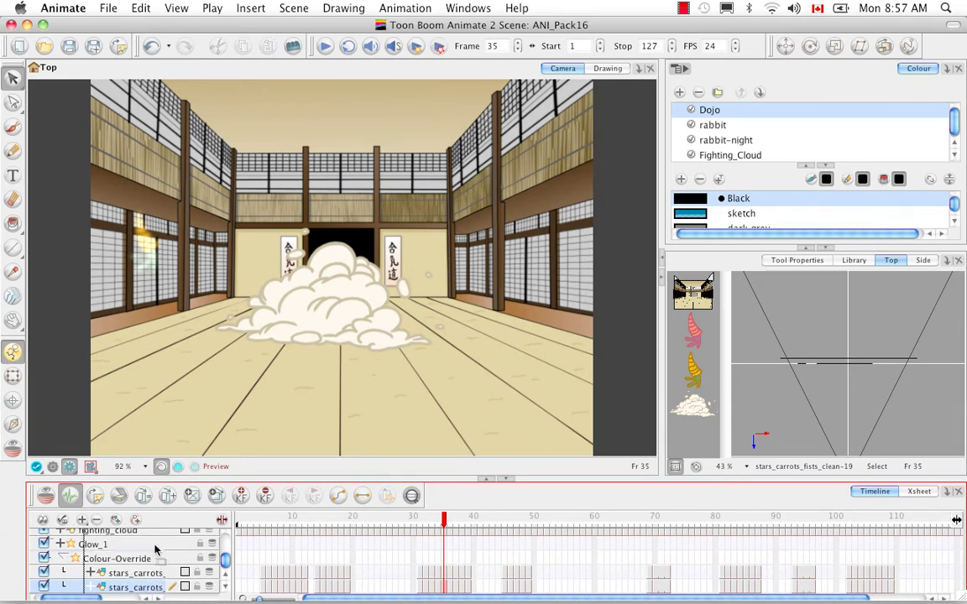
Move the stars_carrots_fists_clean layer out of the Colour-Override group and place it directly above Glow_1
left_click_drag(126, 586, 111, 544)
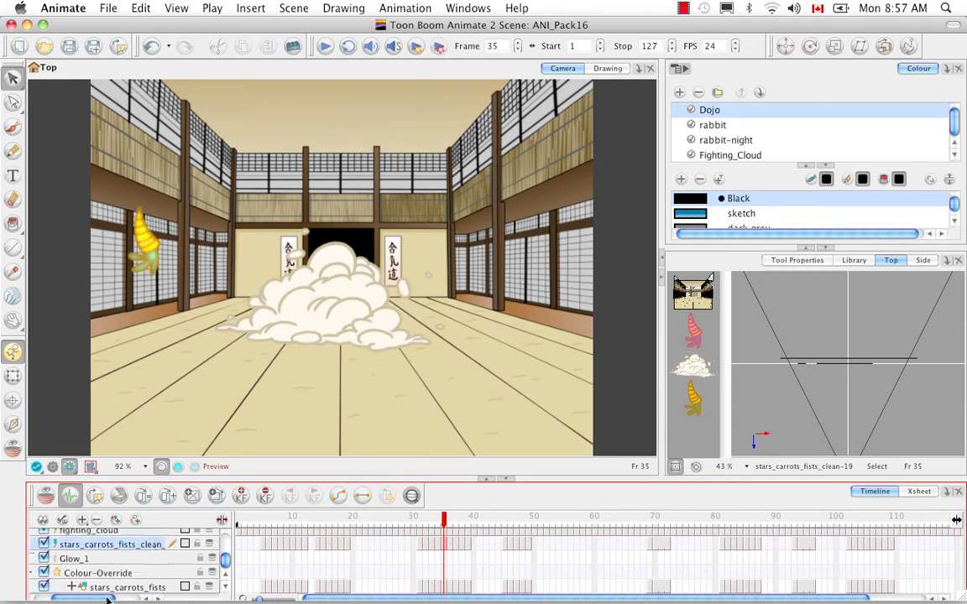
scroll(105, 596, "left", 2)
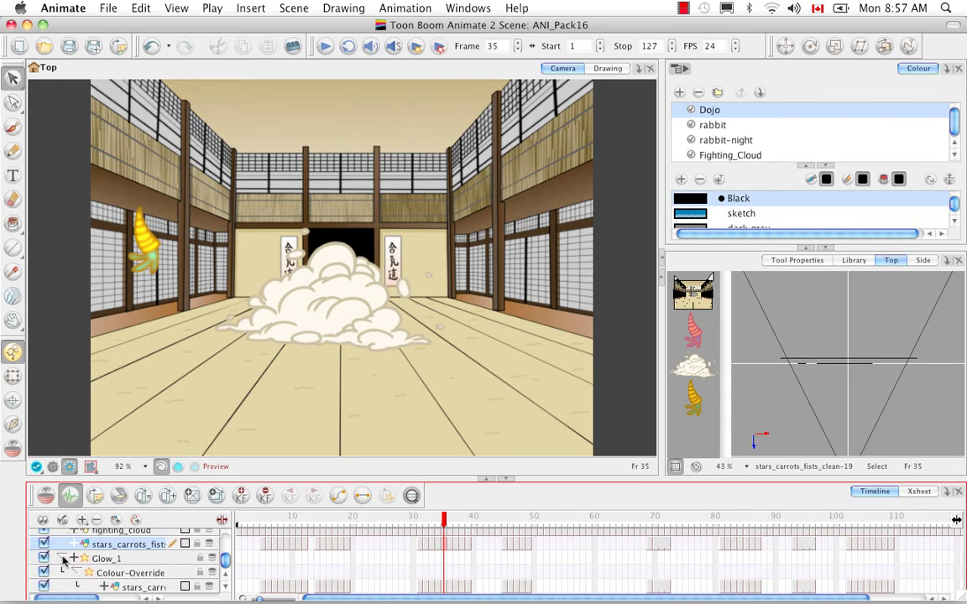
scroll(72, 571, "up", 2)
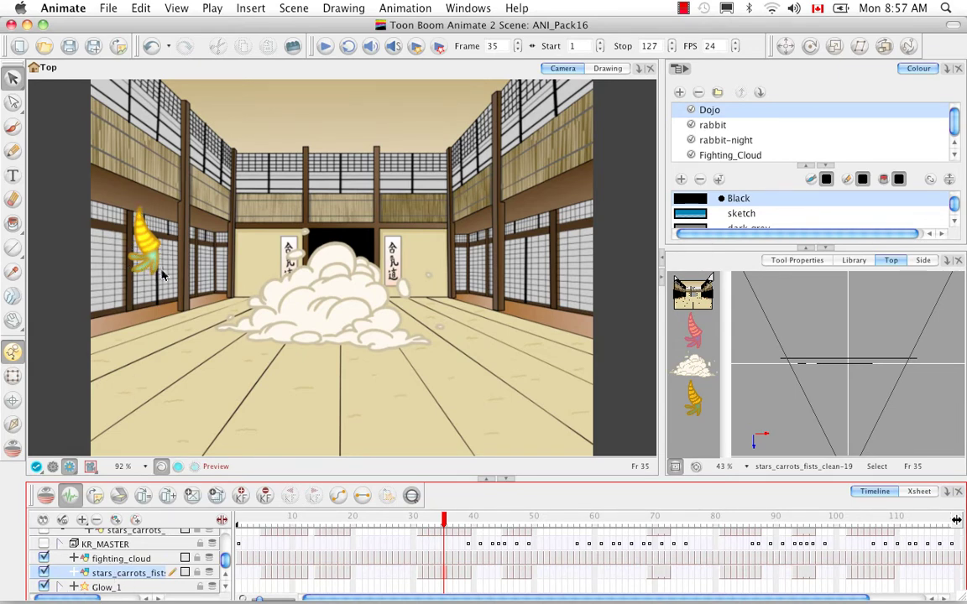
Disable the Glow_1 effect and hide the stars_carrots_fists_clean layer above it
left_click(44, 587)
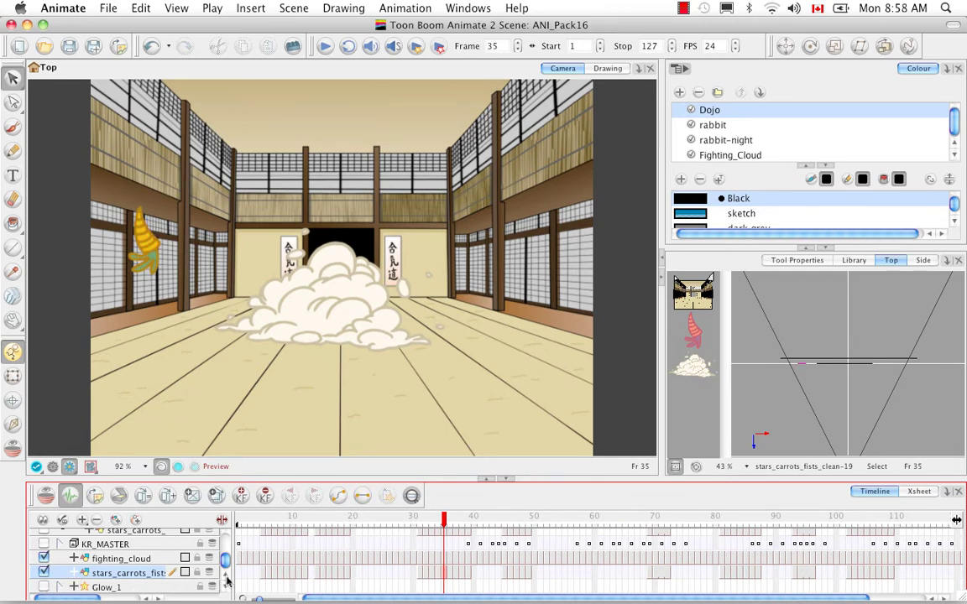
scroll(227, 579, "up", 1)
left_click(44, 588)
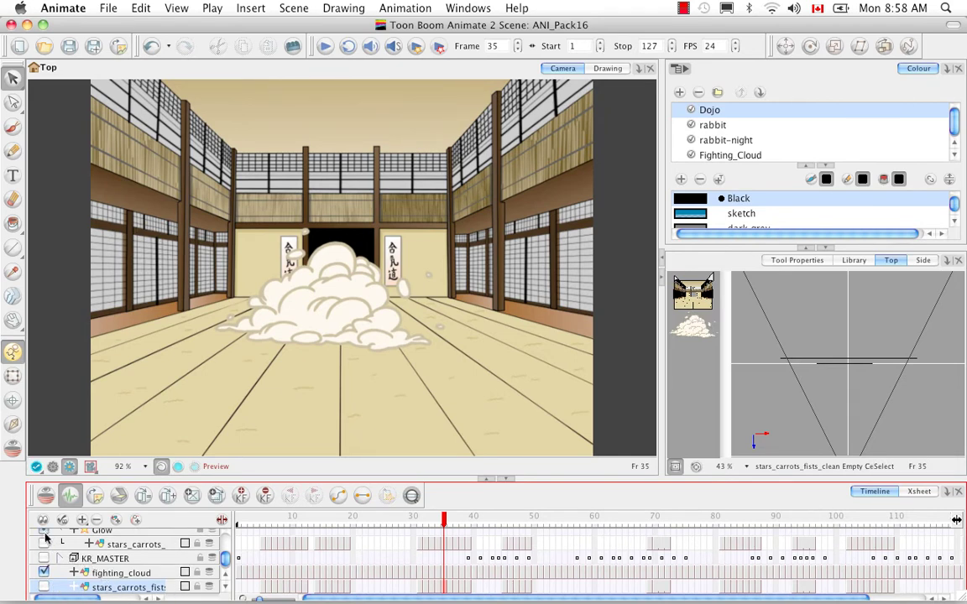
Enable the stars_carrots layer nested under Glow and show the stars_carrots_fists_clean layer below fighting_cloud again
scroll(226, 579, "up", 1)
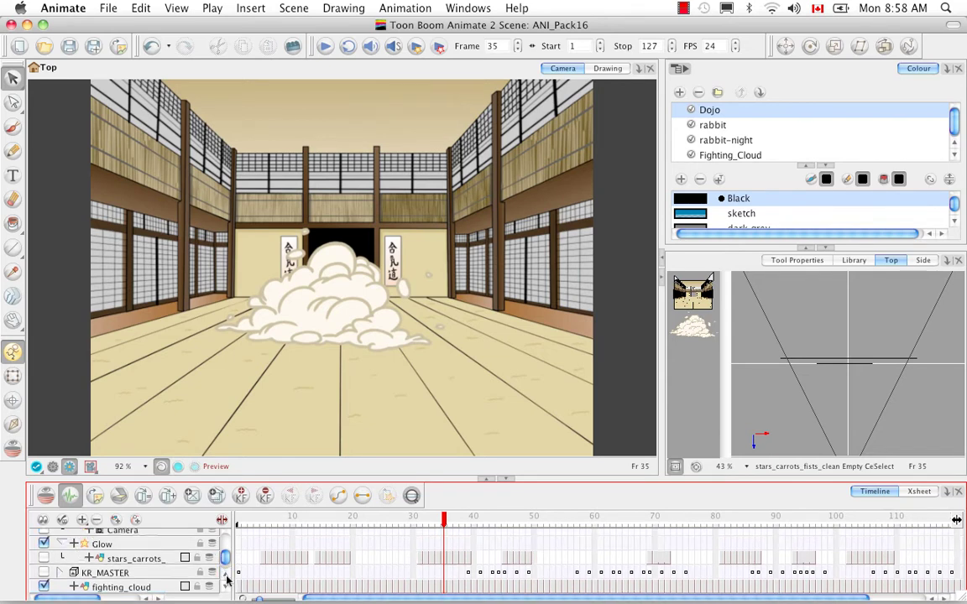
scroll(227, 579, "up", 1)
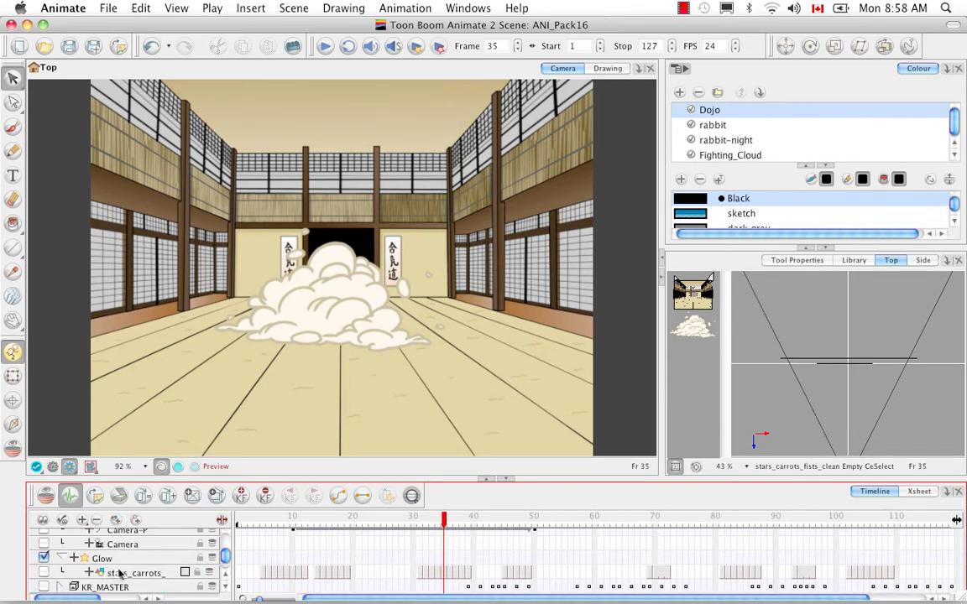
left_click(119, 574)
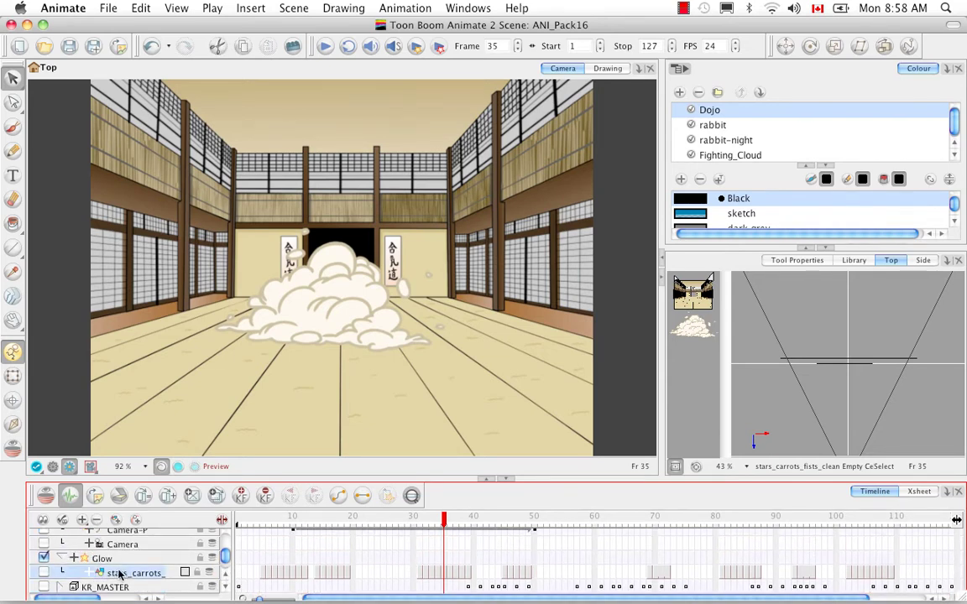
left_click(43, 572)
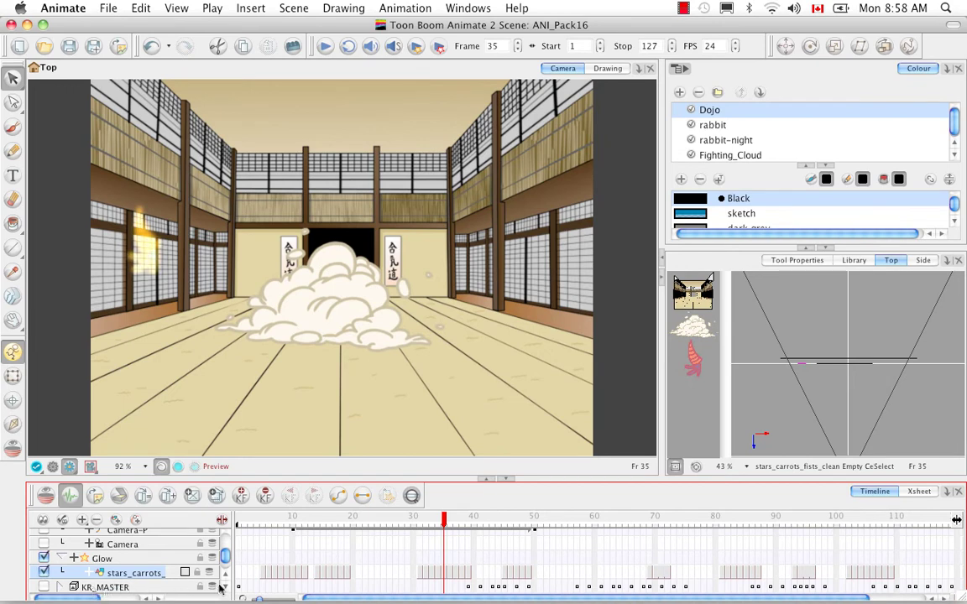
scroll(205, 533, "down", 2)
left_click(44, 587)
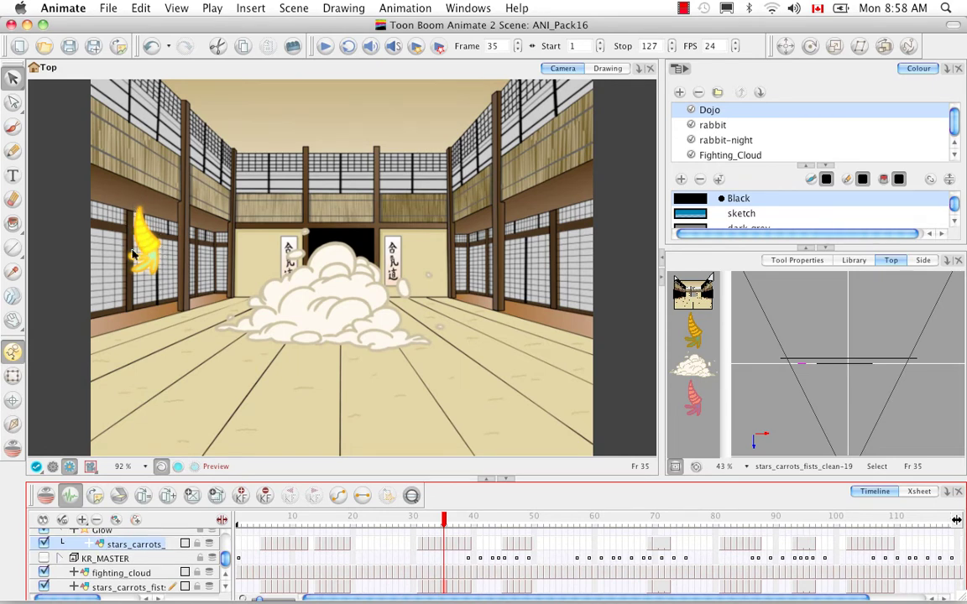
Compare the two carrot glows by switching Glow off and Glow_1 on, and restore Glow as the enabled effect
left_click(225, 589)
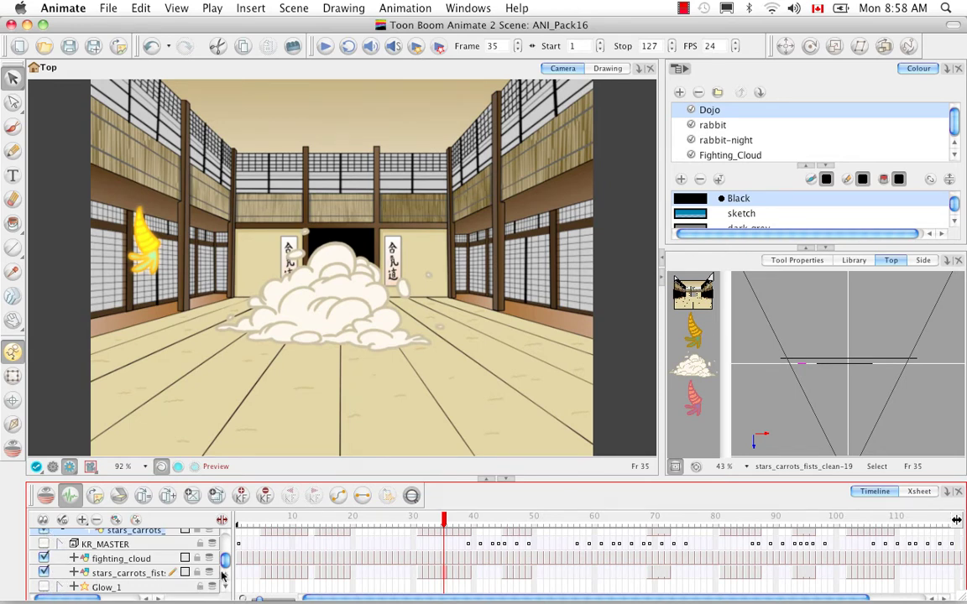
scroll(225, 561, "up", 1)
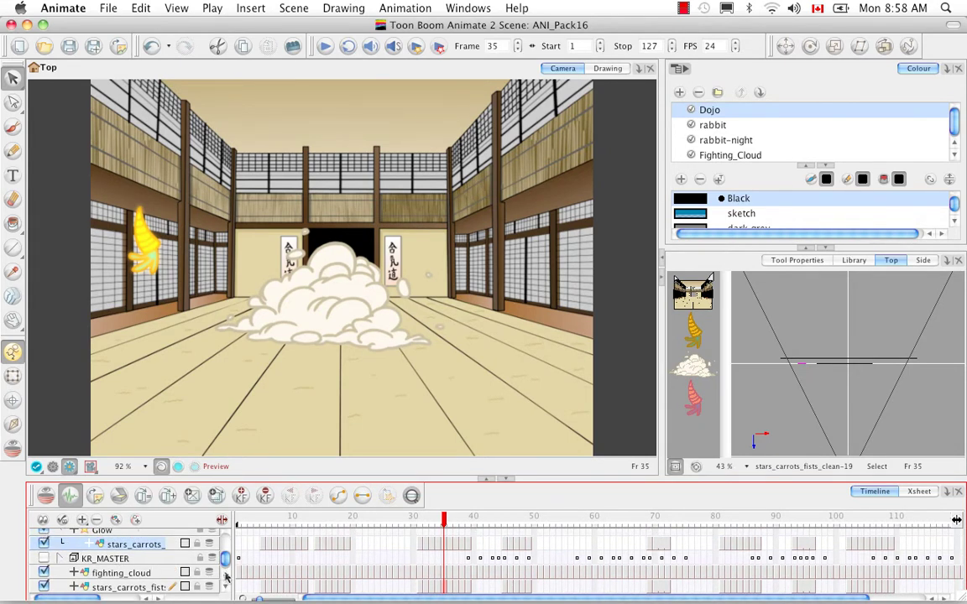
scroll(202, 574, "up", 1)
left_click(74, 544)
left_click(46, 495)
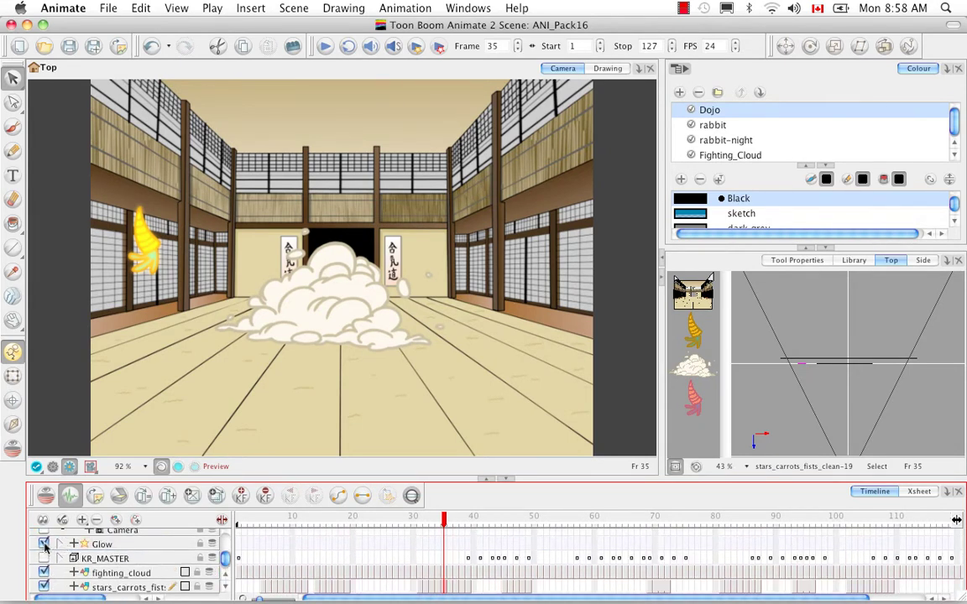
left_click(226, 591)
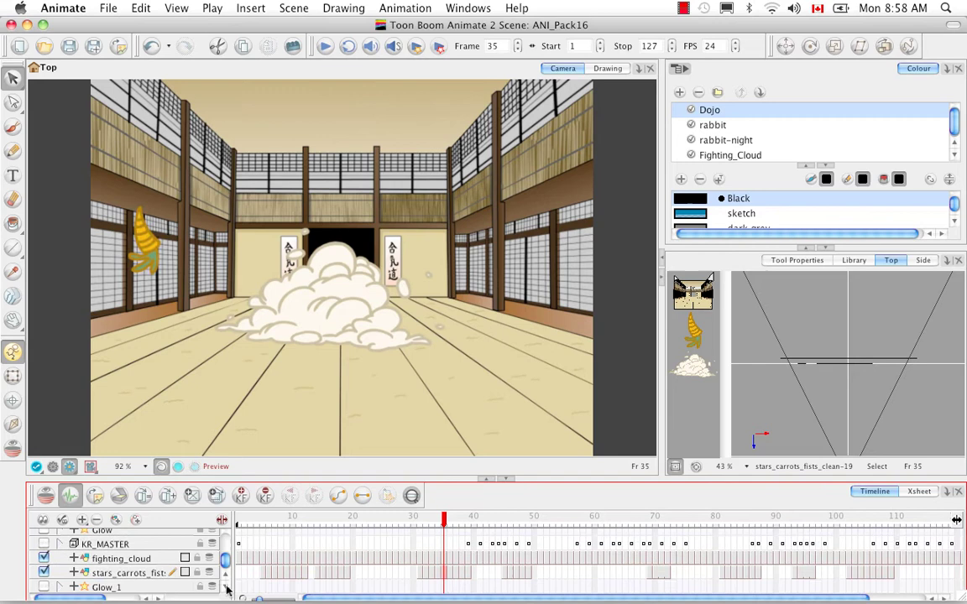
left_click(44, 587)
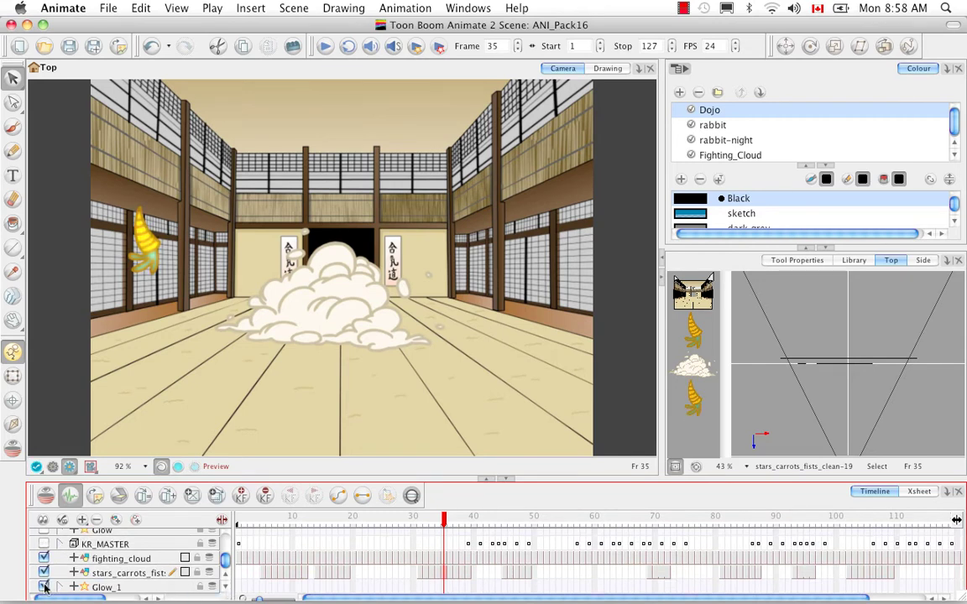
left_click(44, 586)
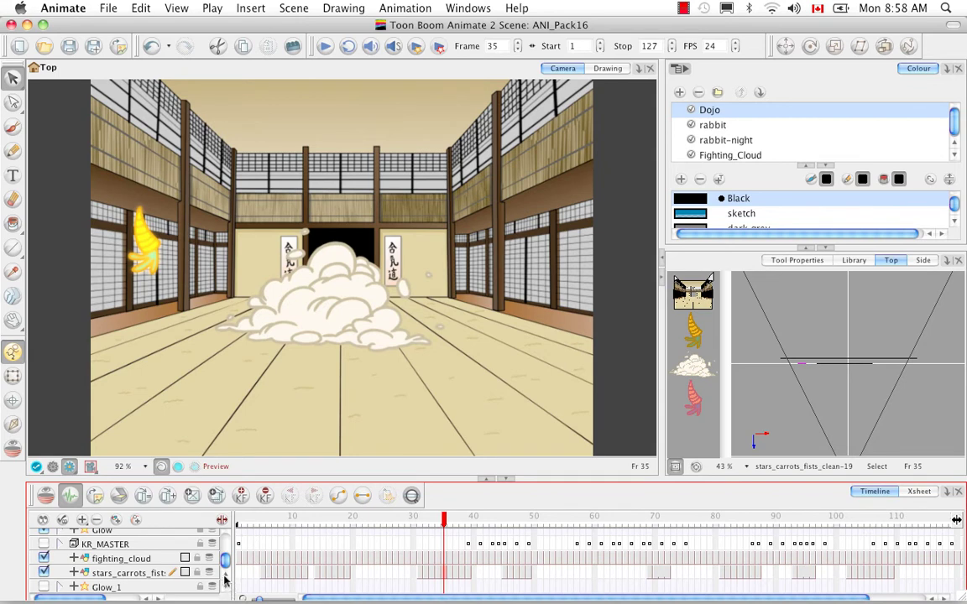
Add a Brightness-Contrast effect layer to the scene
scroll(225, 579, "up", 10)
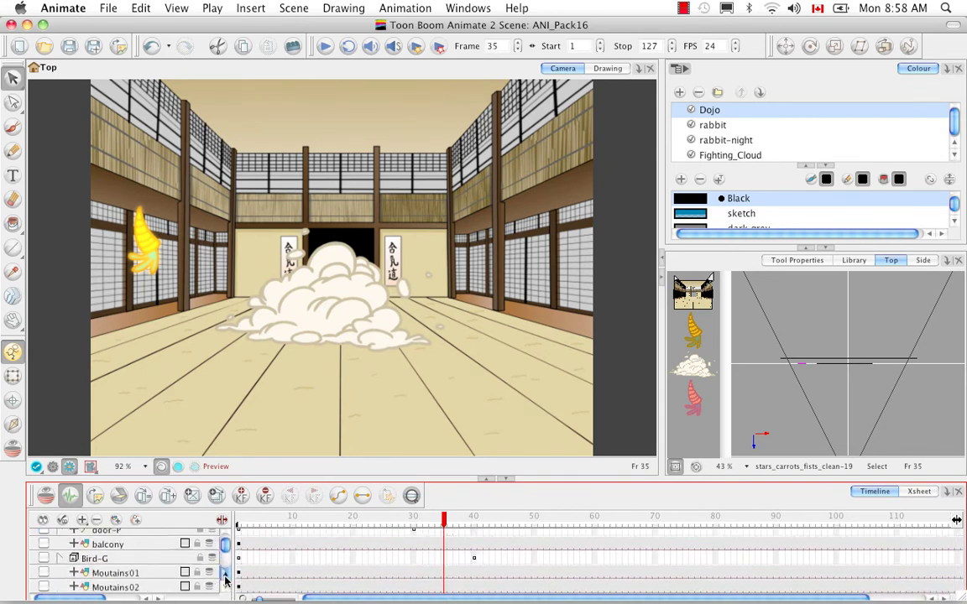
scroll(225, 579, "up", 2)
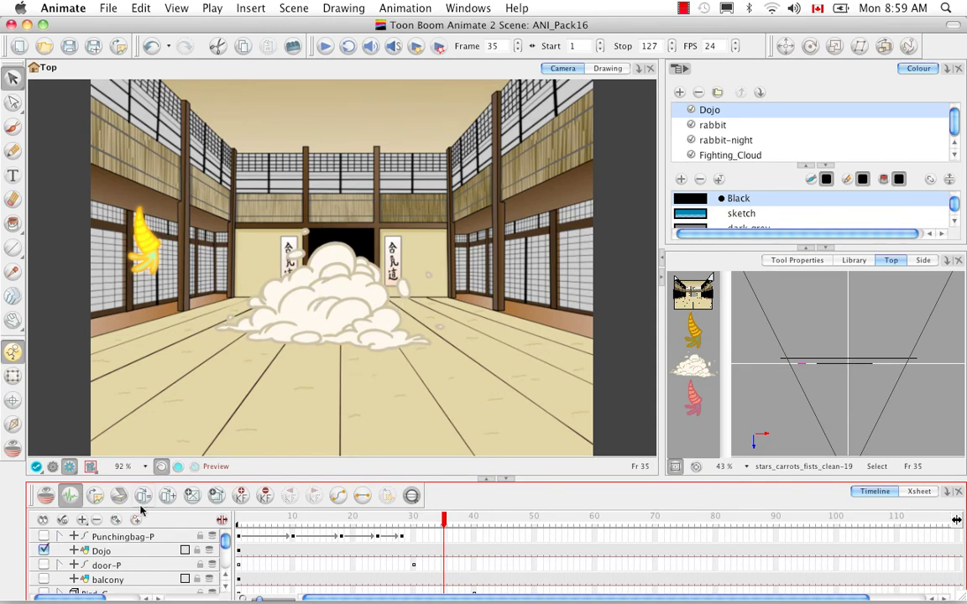
left_click(83, 521)
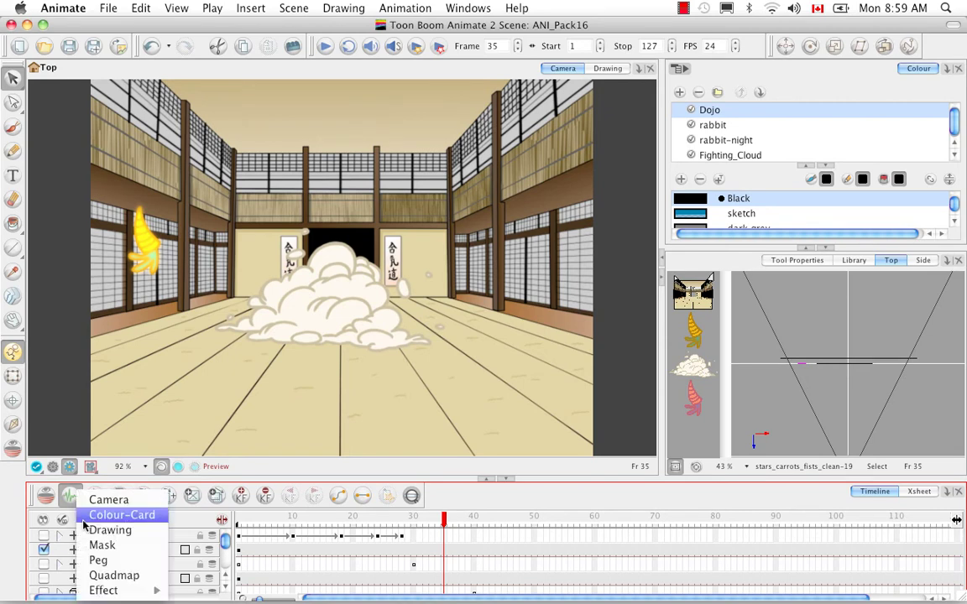
mouse_move(105, 590)
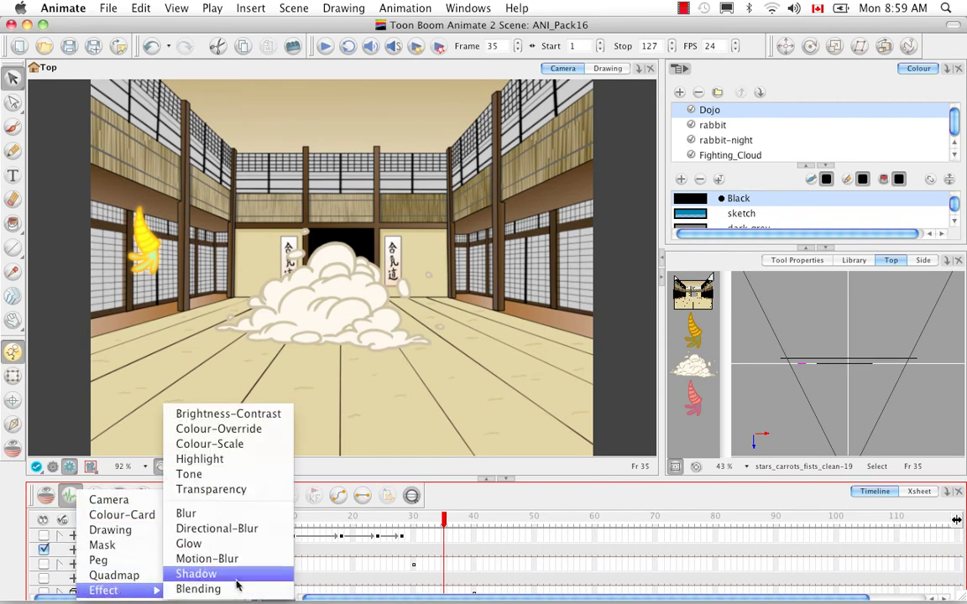
left_click(288, 415)
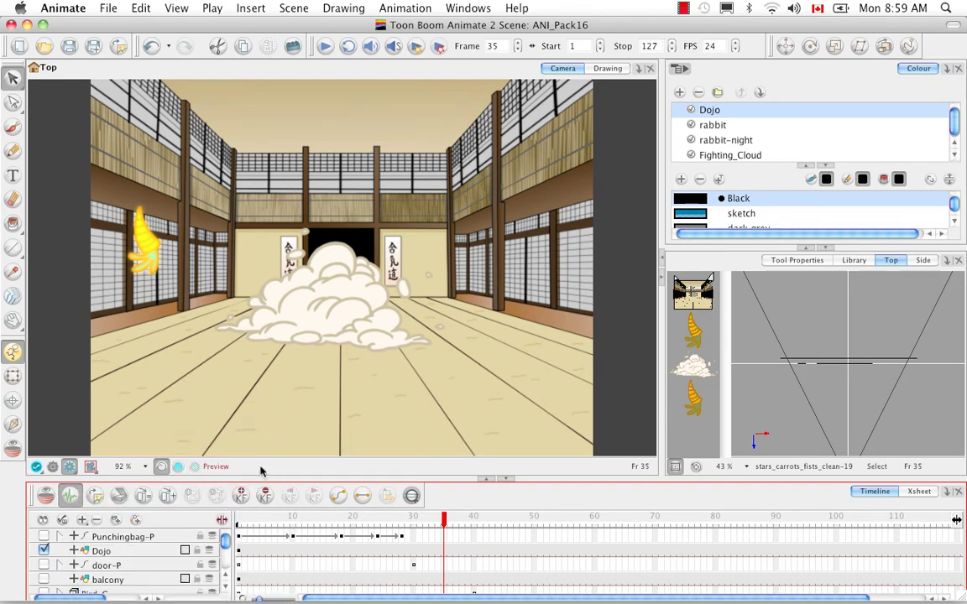
Nest the fighting_cloud layer under the Brightness-Contrast effect
left_click(226, 586)
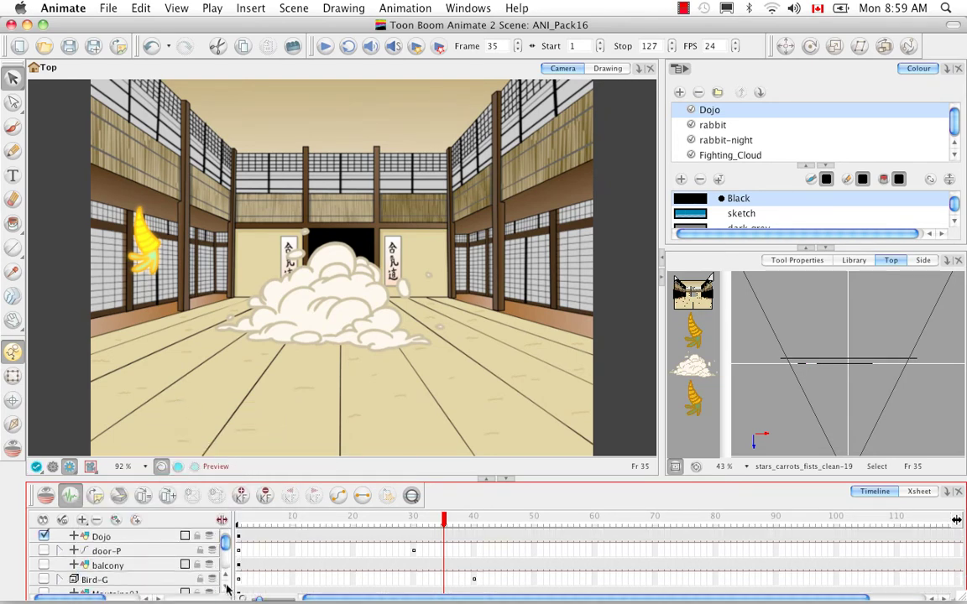
scroll(225, 587, "down", 7)
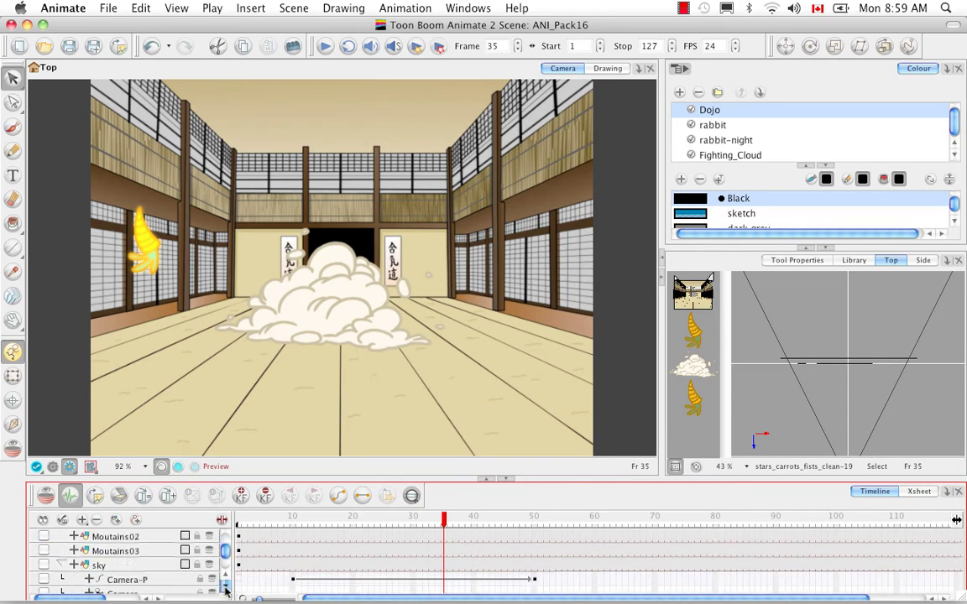
left_click(225, 591)
left_click(225, 590)
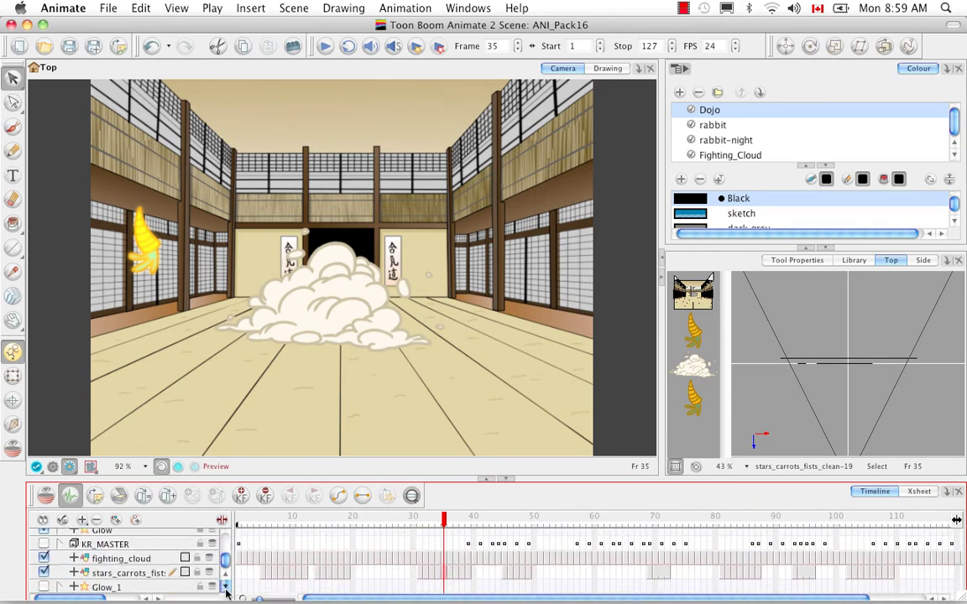
left_click(225, 589)
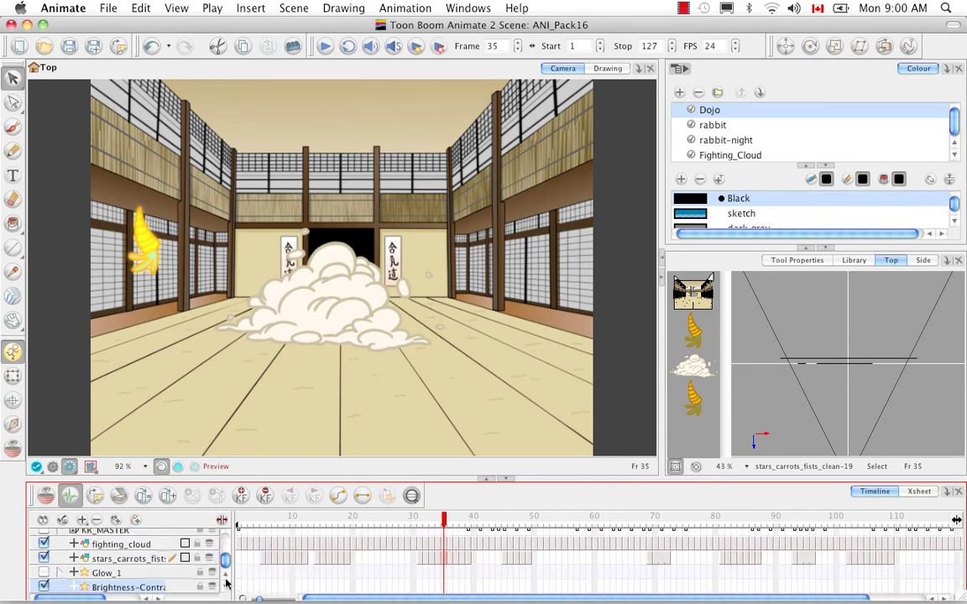
left_click(160, 548)
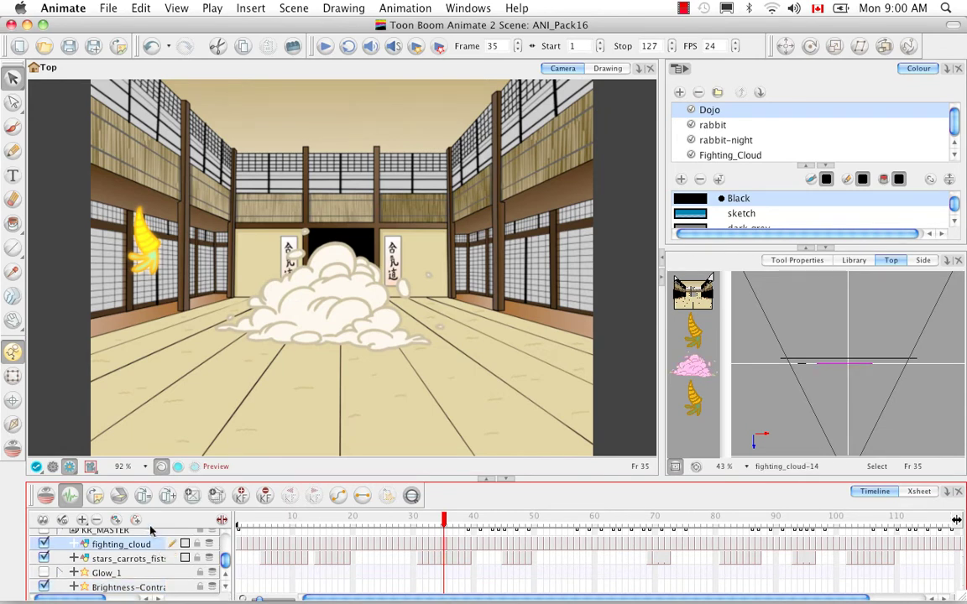
scroll(144, 581, "right", 2)
left_click_drag(100, 544, 135, 586)
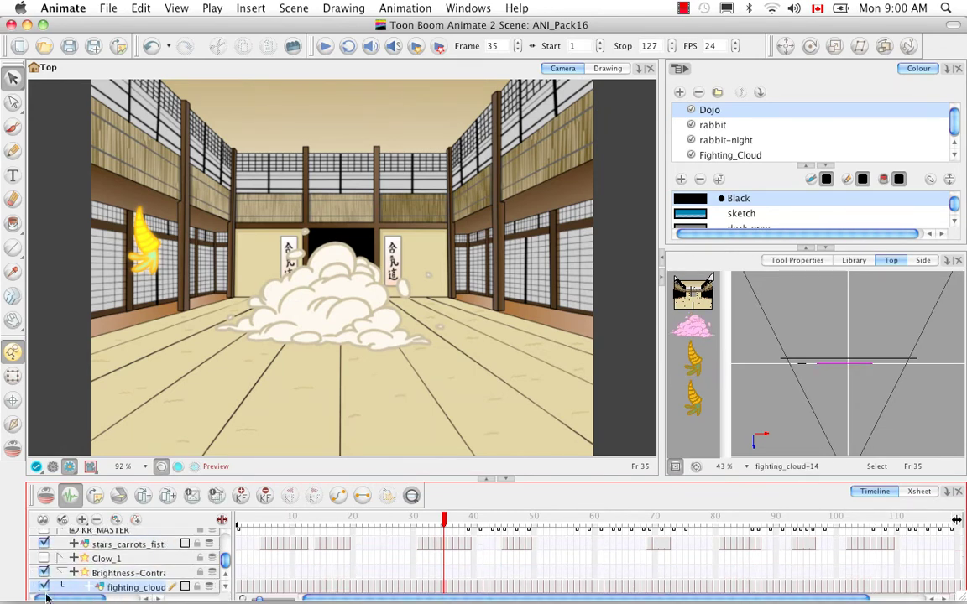
Open the layer properties of the Brightness-Contrast effect and place the dialog beside the cloud
left_click(172, 574)
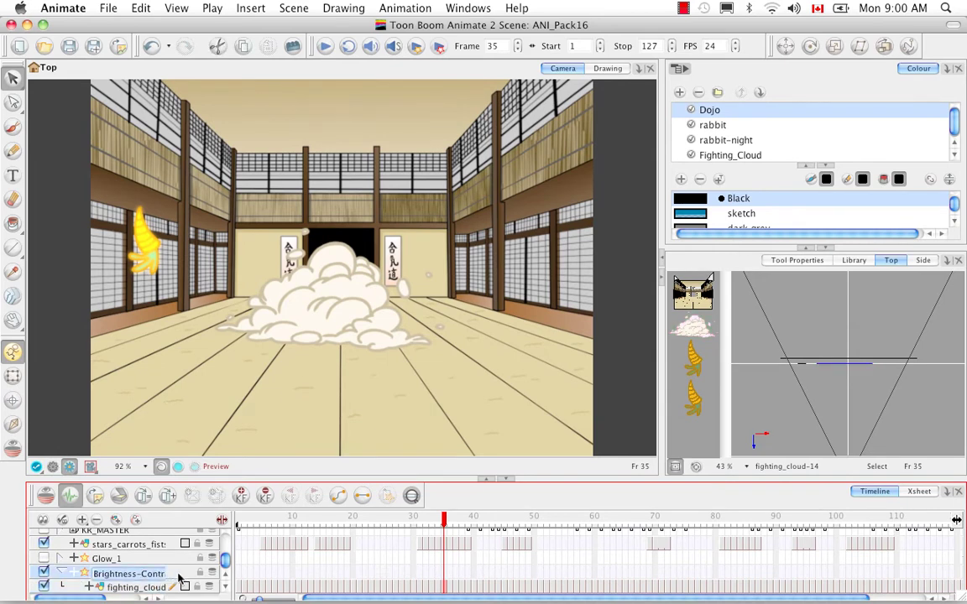
double_click(83, 573)
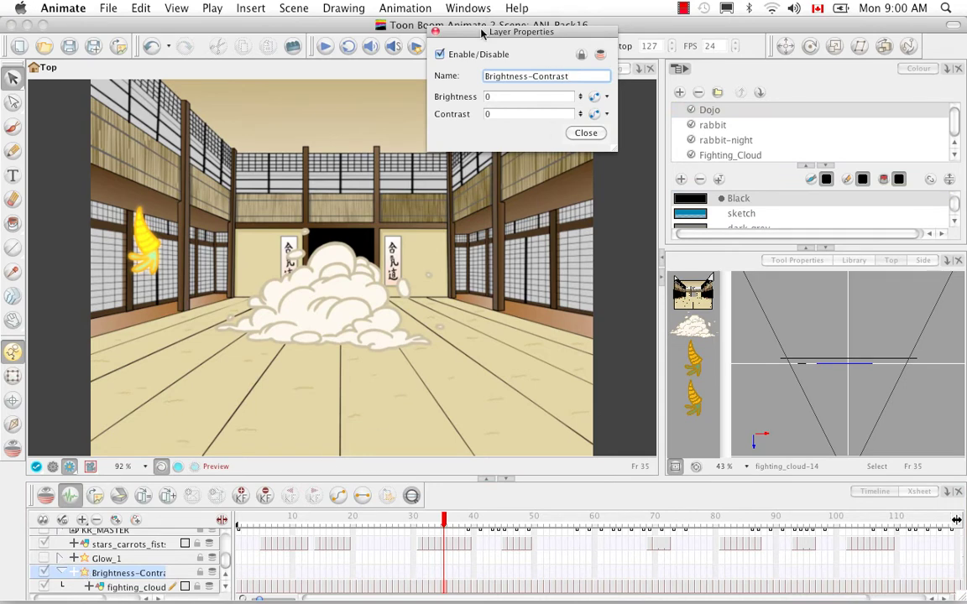
left_click_drag(496, 31, 510, 107)
left_click_drag(565, 122, 580, 261)
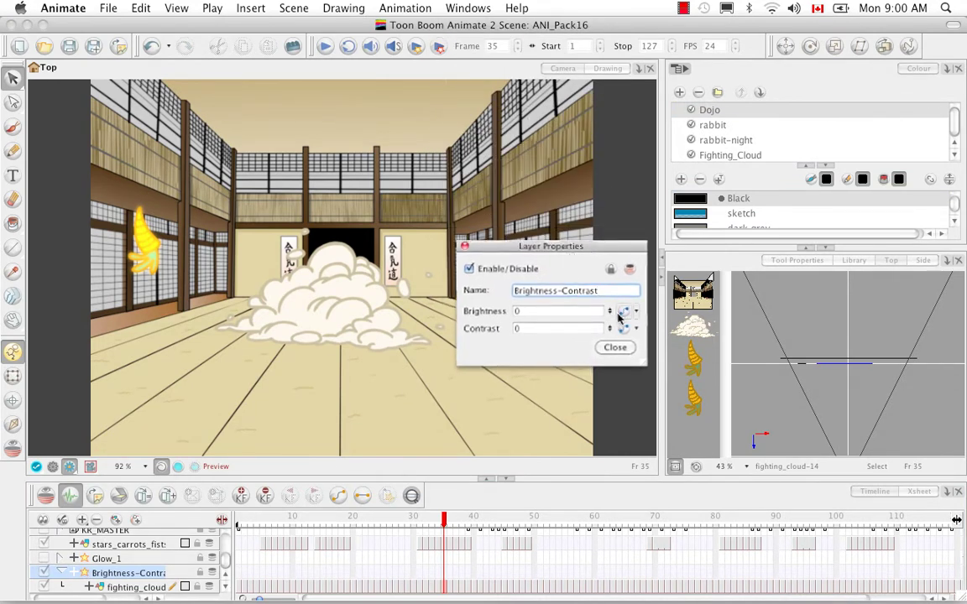
Try strong settings on the cloud: brightness 142 with contrast 112, and brightness 141 with contrast 77
left_click_drag(609, 308, 537, 126)
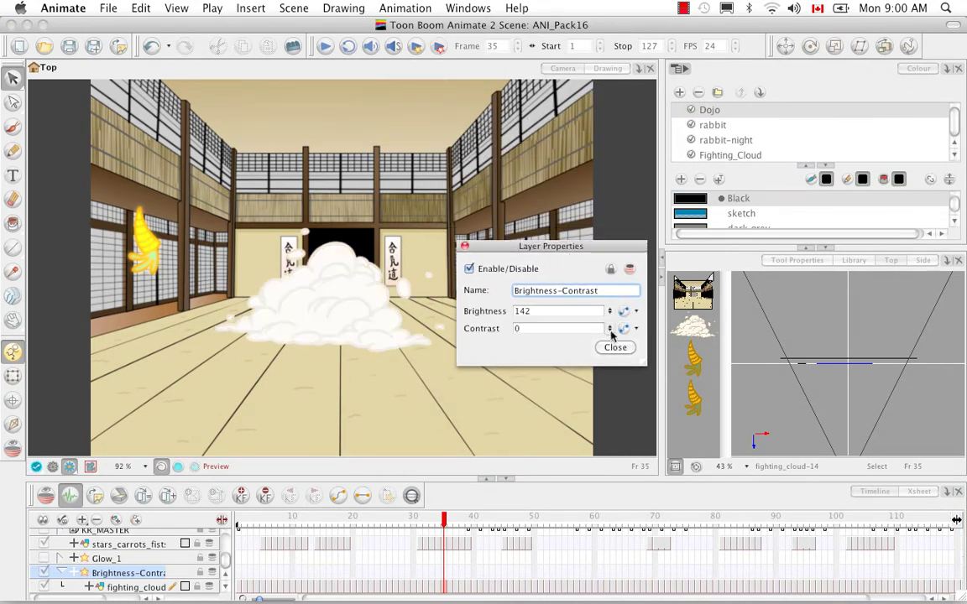
left_click_drag(609, 328, 650, 155)
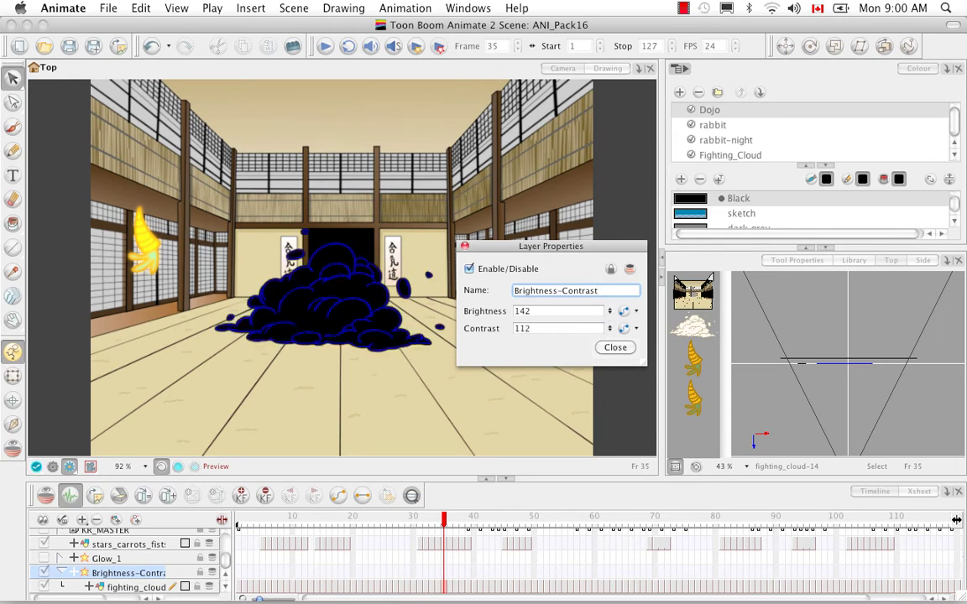
left_click_drag(610, 328, 611, 369)
left_click(610, 314)
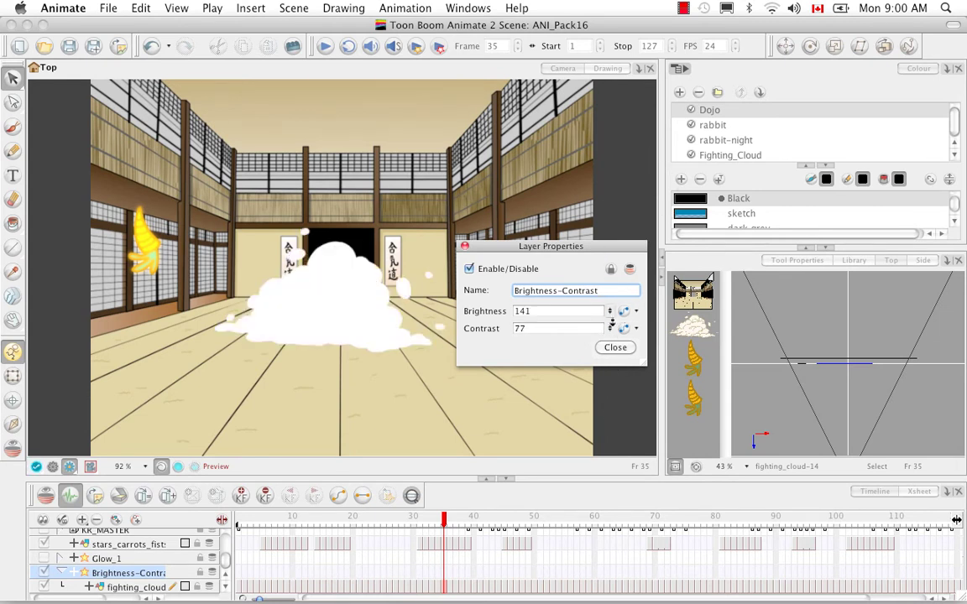
Set the cloud effect's brightness to 21 and its contrast to 45
left_click_drag(611, 326, 609, 394)
left_click_drag(611, 330, 611, 288)
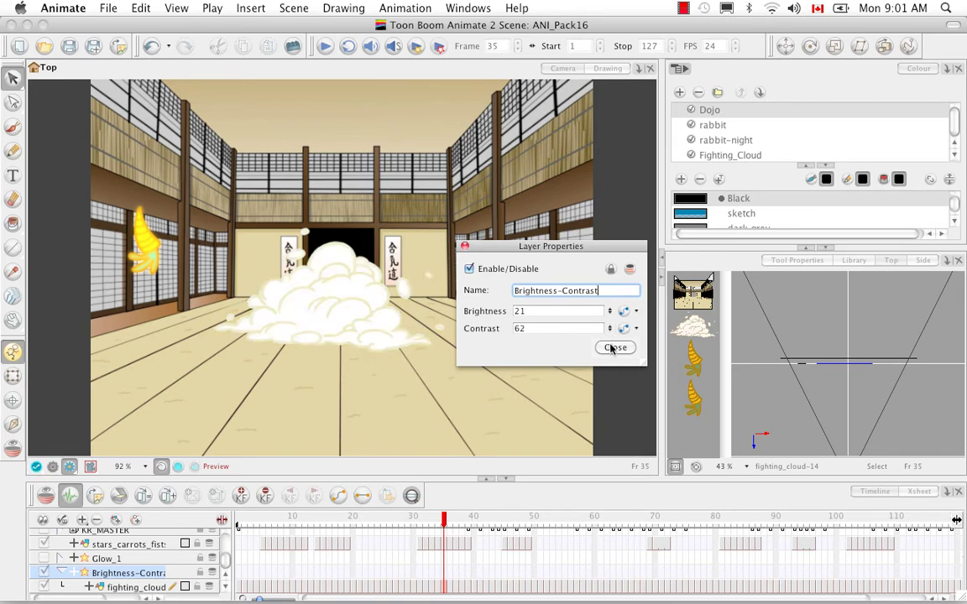
left_click_drag(610, 371, 612, 357)
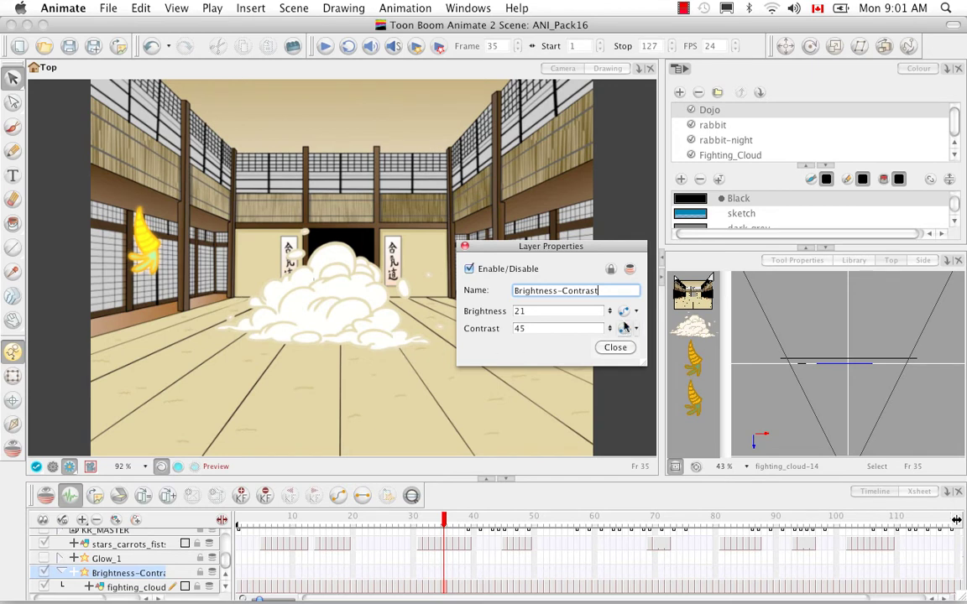
Darken the fighting cloud by setting the effect's brightness to -70 and contrast to 38, and close the layer properties
left_click_drag(608, 329, 611, 393)
left_click_drag(611, 311, 552, 434)
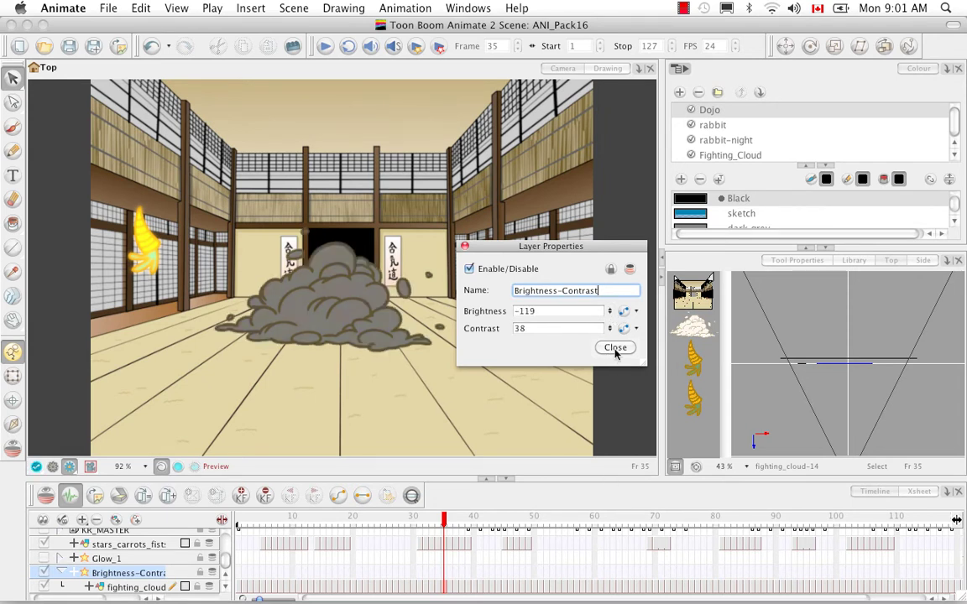
left_click_drag(610, 315, 585, 194)
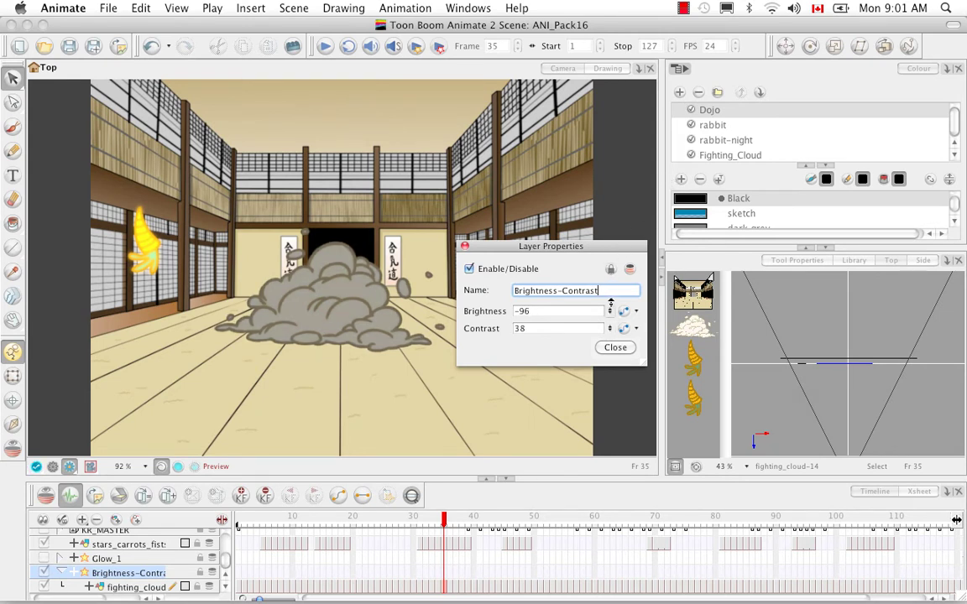
left_click_drag(611, 304, 567, 241)
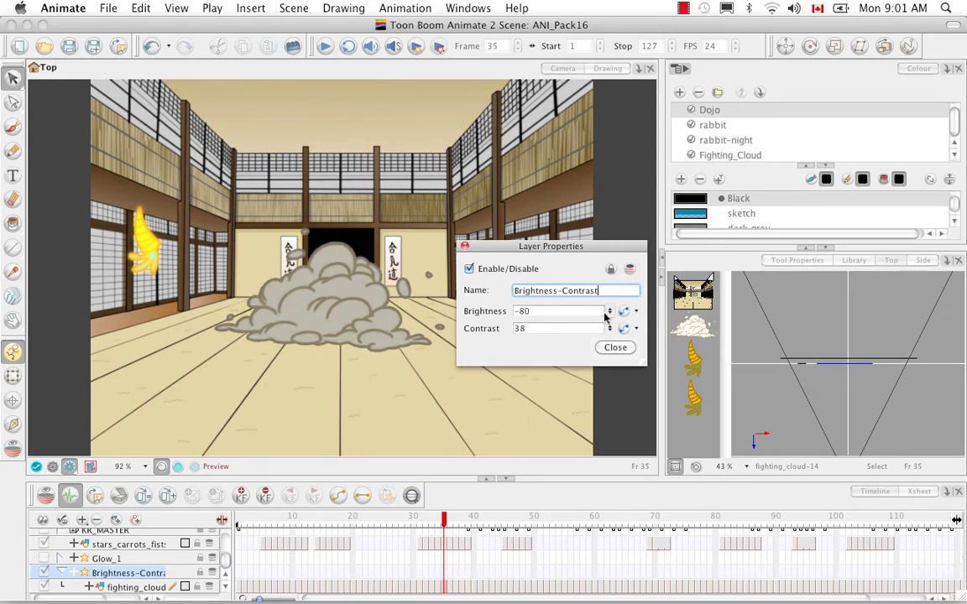
left_click_drag(606, 312, 607, 308)
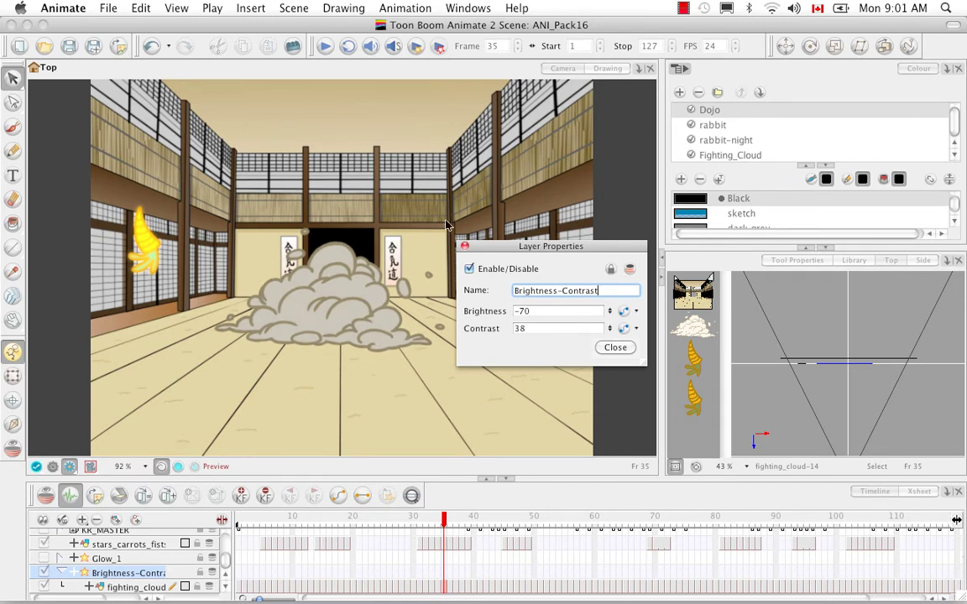
left_click(616, 347)
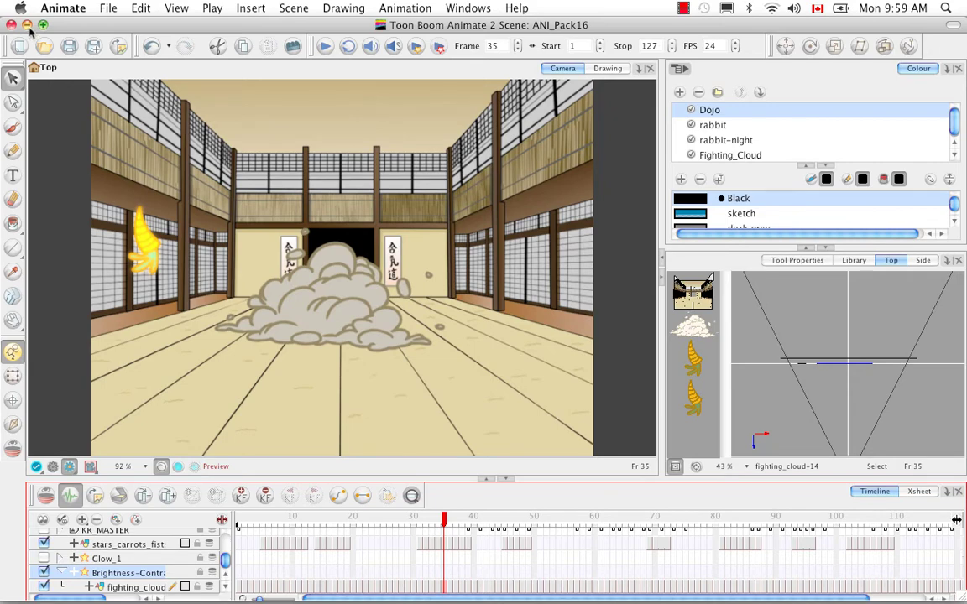
Switch from Animate to Animate Pro and start opening another scene, saving the changes in the current one
left_click(28, 25)
left_click(54, 30)
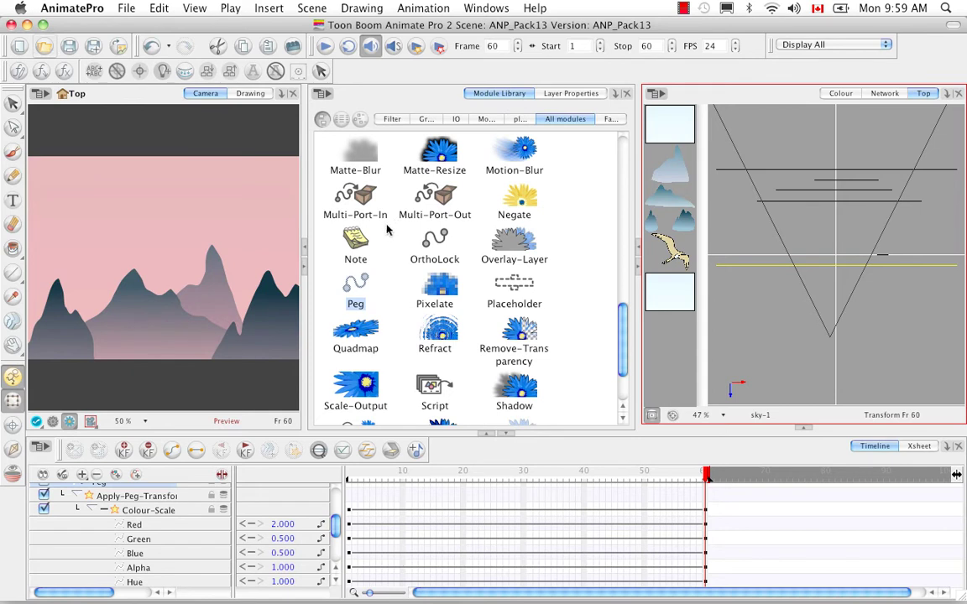
key("super+o")
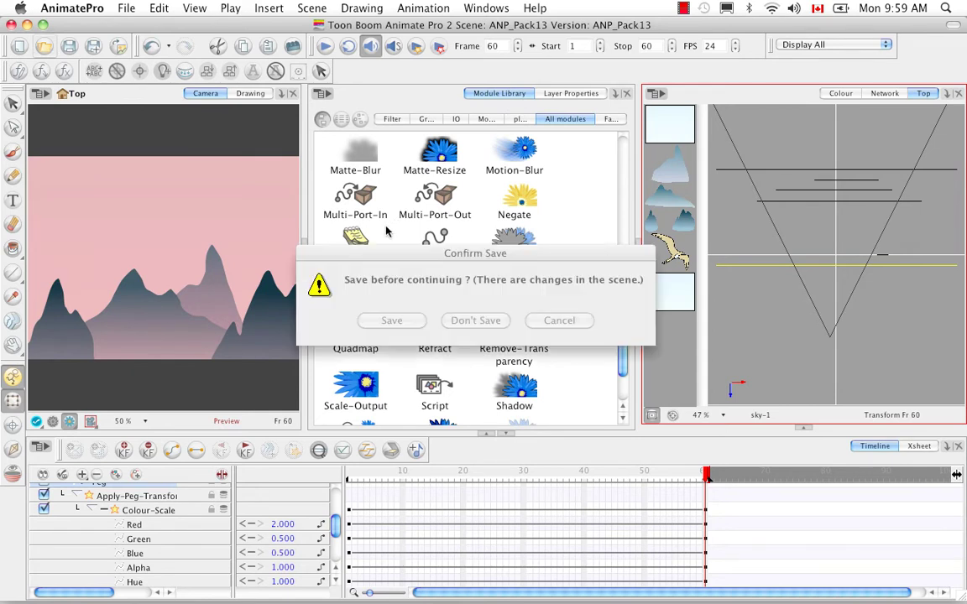
left_click(410, 323)
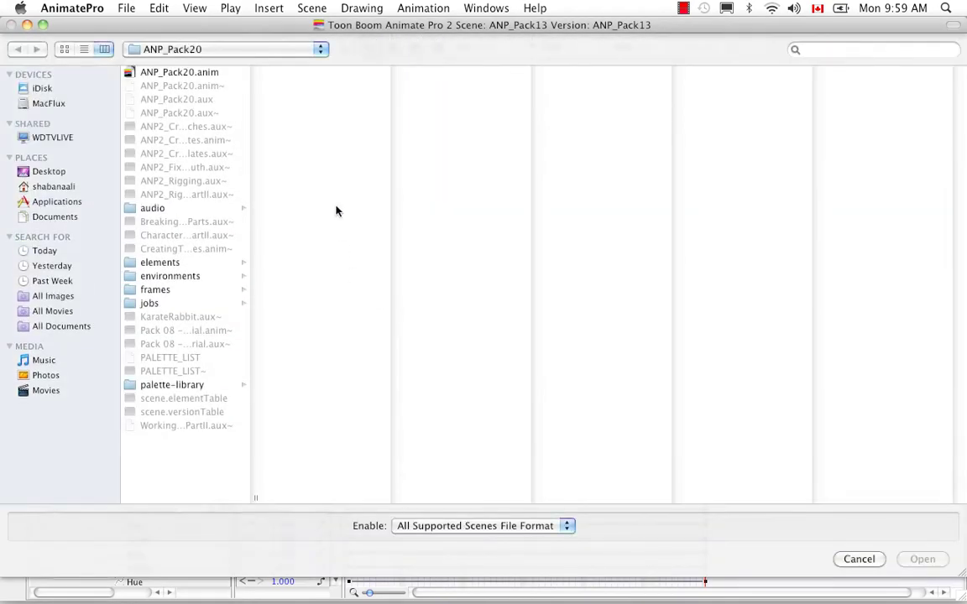
Open the Pack16 sample material scene file from the ANI-ANP2_Pack16_SampleMaterial_Scene folder inside Pack21
left_click(319, 52)
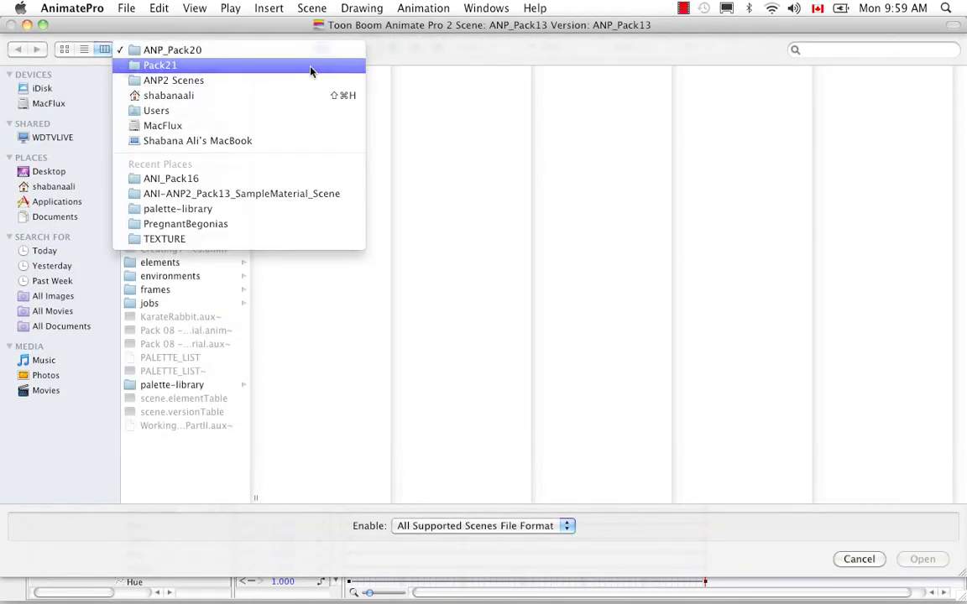
left_click(310, 71)
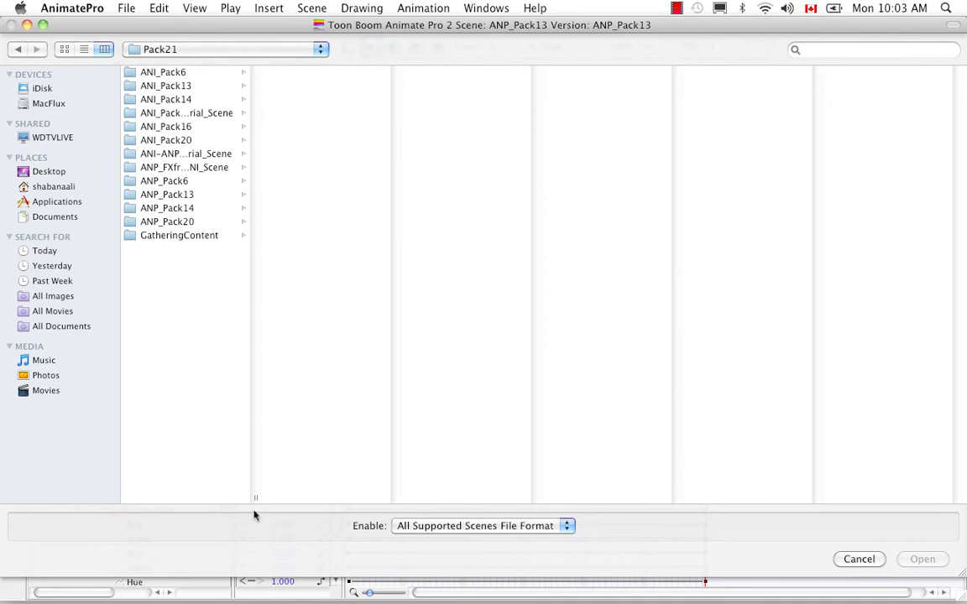
left_click_drag(255, 498, 340, 458)
left_click(237, 155)
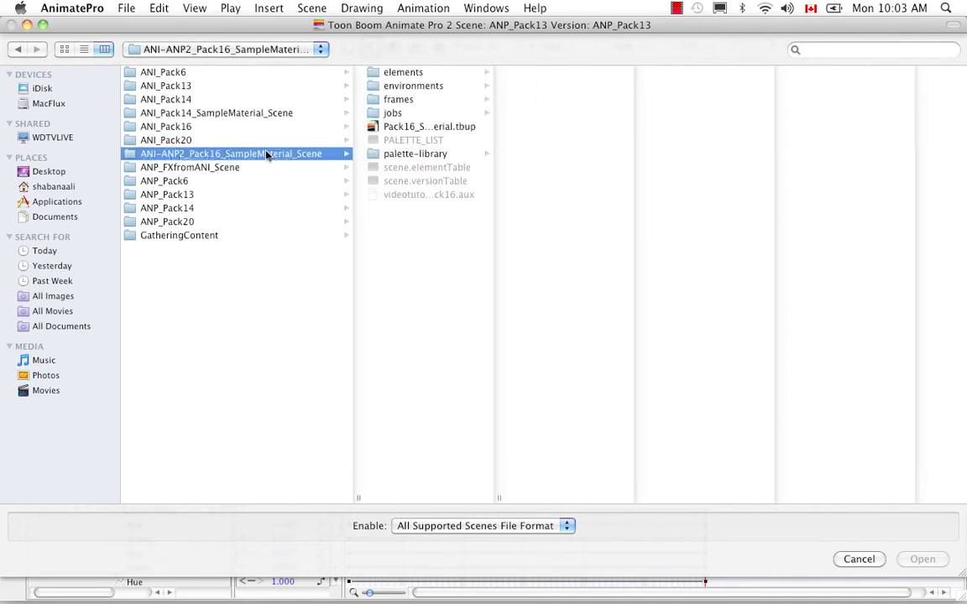
left_click(426, 128)
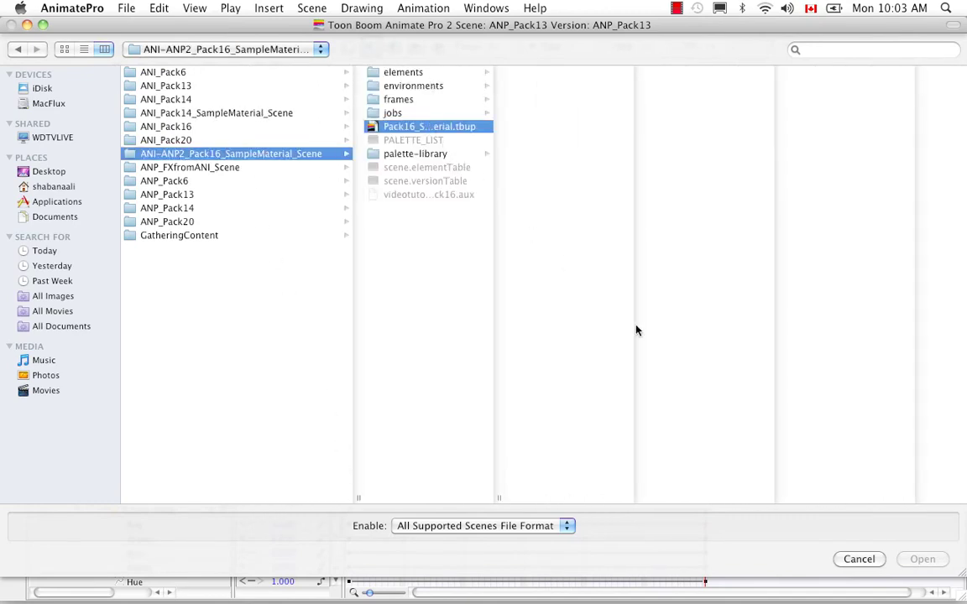
left_click(922, 558)
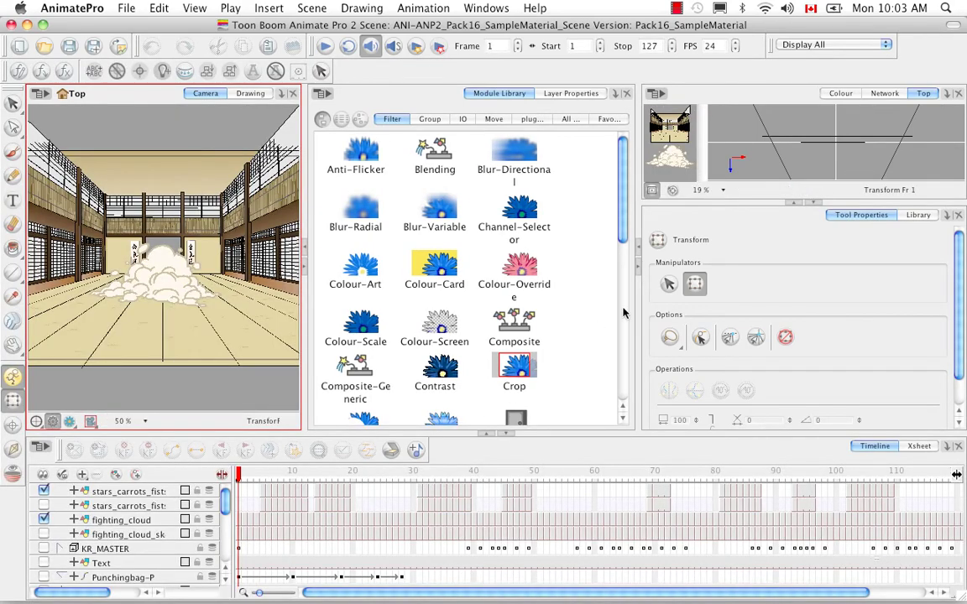
In the network, cut the stacked carrot-fist and fighting-cloud modules from their remote spot and paste them beside the Composite module
left_click(884, 93)
left_click(813, 204)
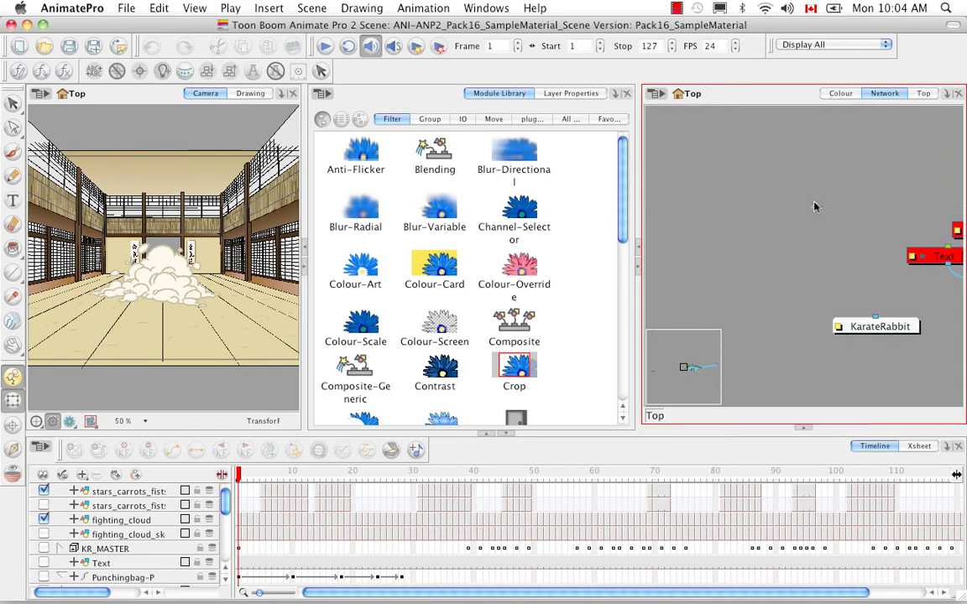
left_click_drag(684, 372, 652, 377)
left_click_drag(751, 140, 900, 319)
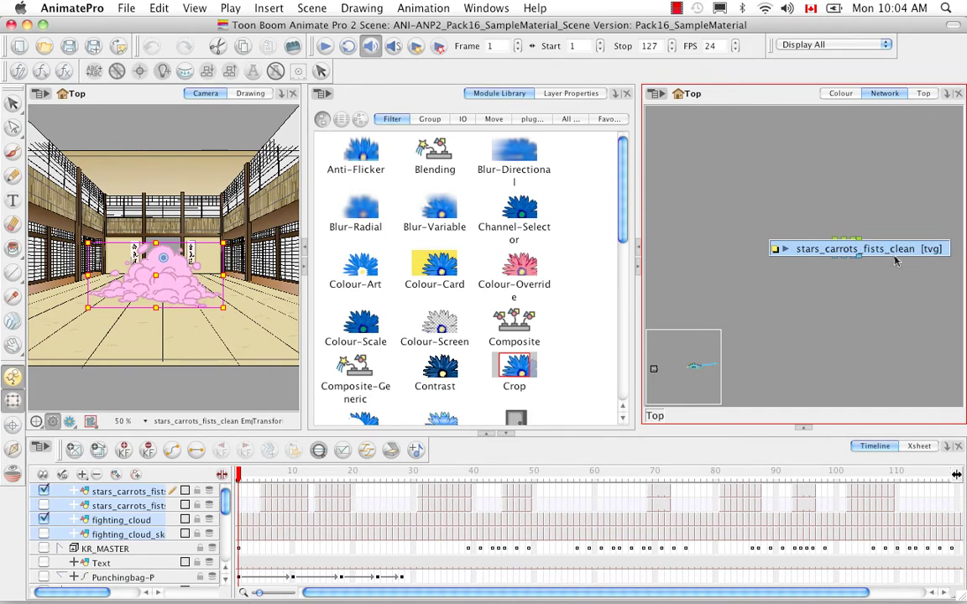
key("Delete")
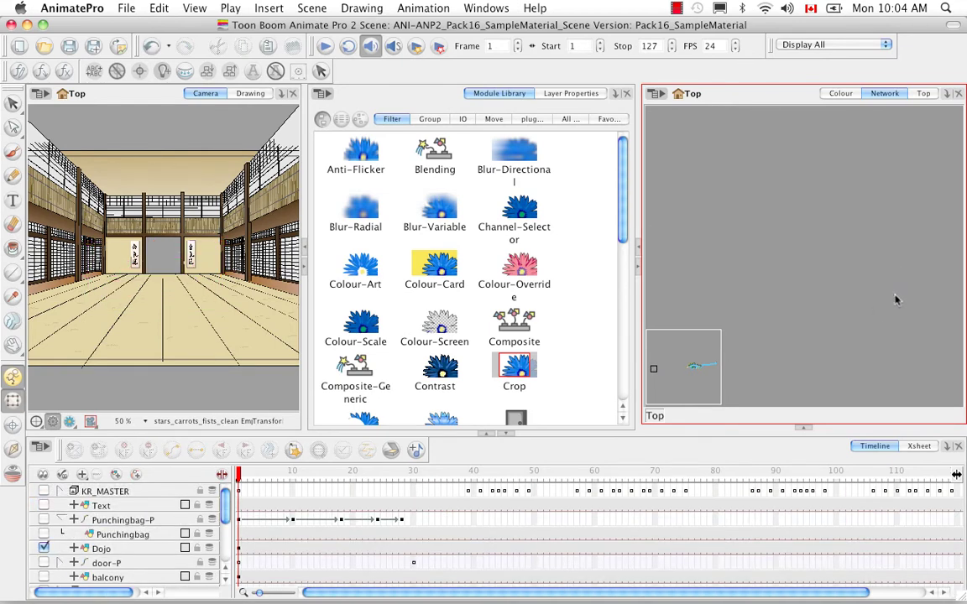
left_click_drag(657, 371, 668, 368)
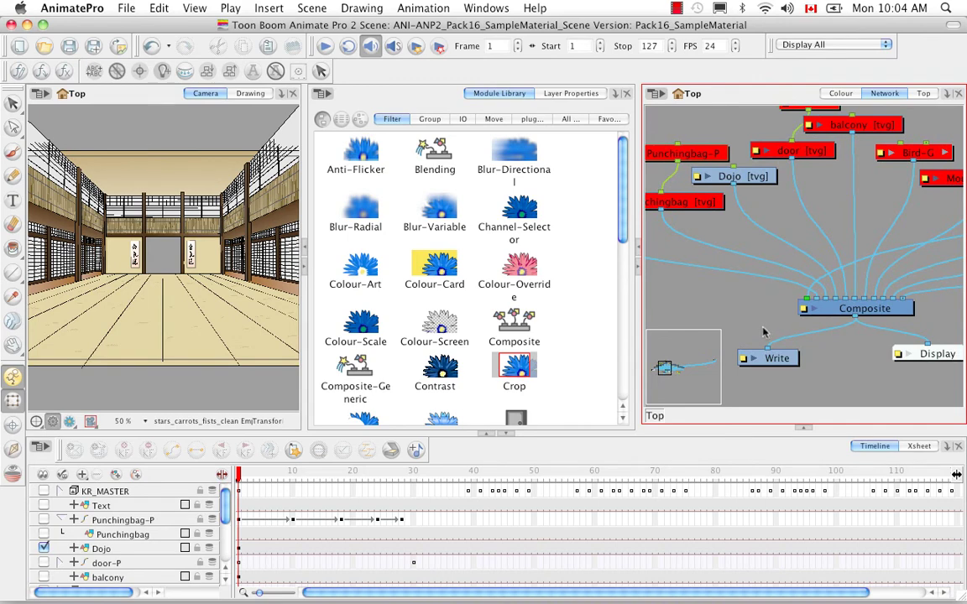
key("super+z")
left_click_drag(827, 311, 759, 319)
Enlarge the Network view to fill the workspace and hide the timeline beneath it
key("grave")
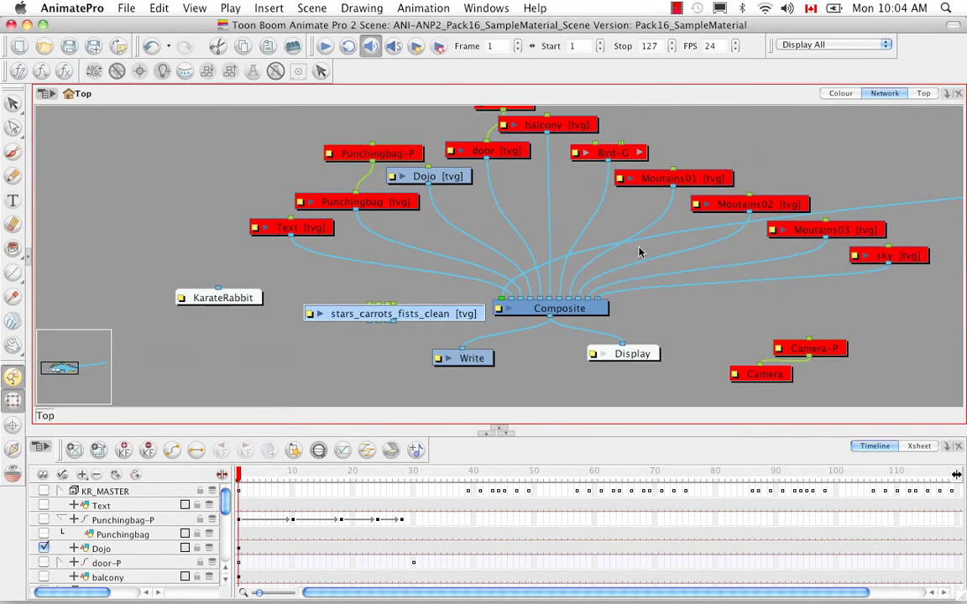
left_click_drag(532, 284, 517, 328)
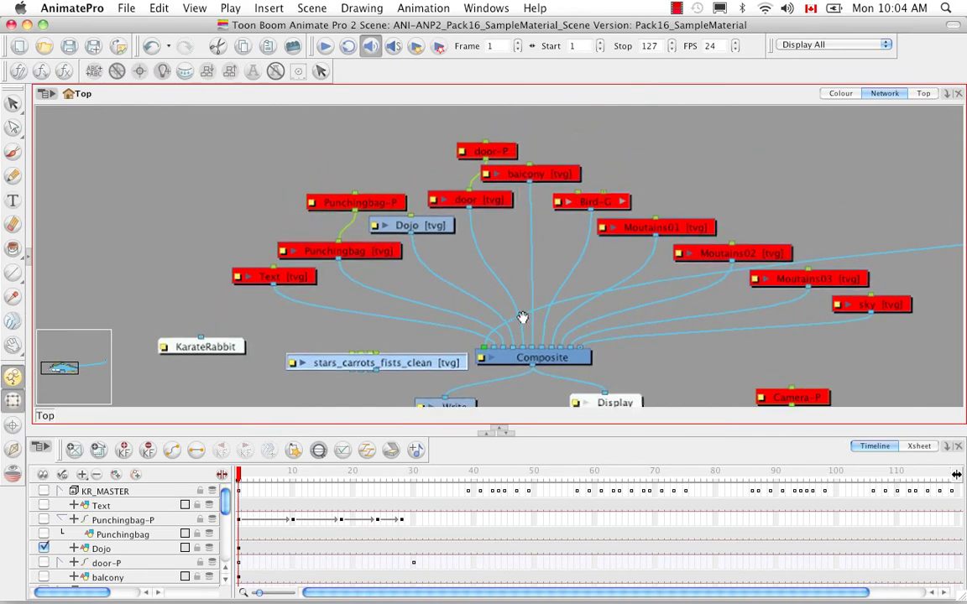
left_click(501, 432)
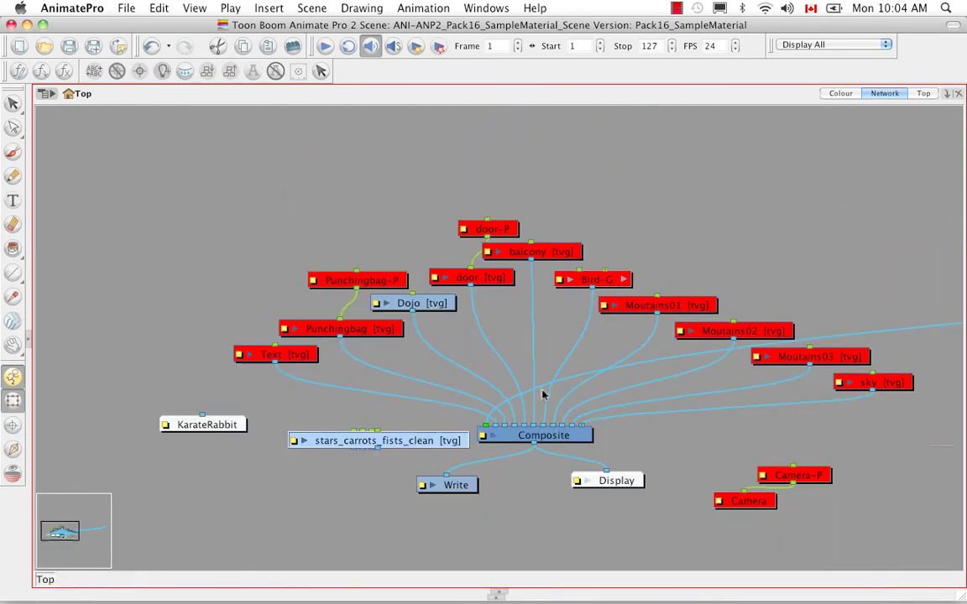
Move the distant KR_MASTER module next to the Text module, close to the rest of the network
left_click_drag(542, 391, 488, 356)
left_click_drag(61, 529, 109, 539)
left_click_drag(552, 242, 805, 341)
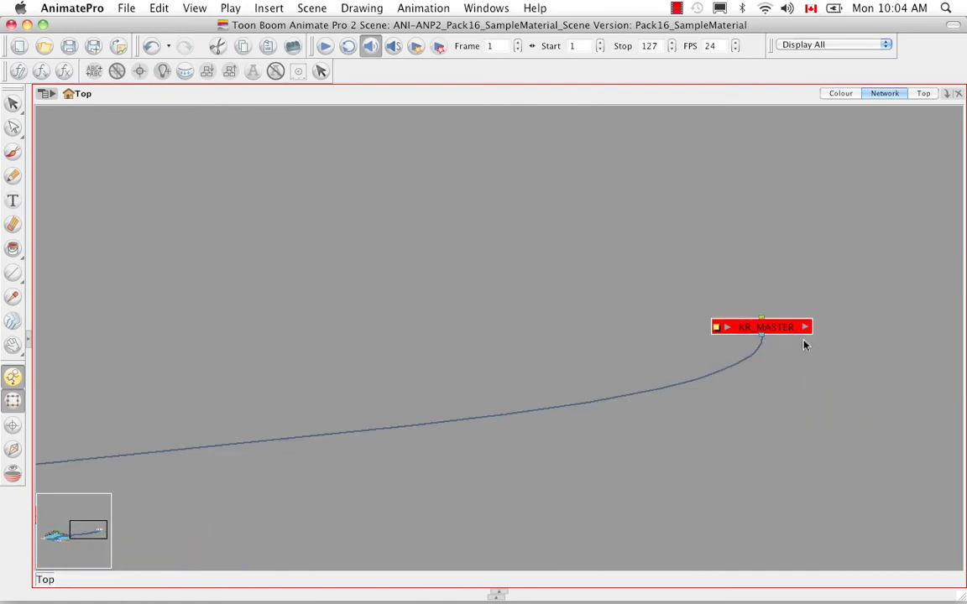
left_click_drag(729, 356, 813, 319)
left_click_drag(802, 250, 105, 329)
Spread out the stacked stars_carrots_fists_clean, fighting_cloud, stars_carrots_fists and fighting_cloud_sketch modules into free space below the network
left_click_drag(367, 406, 262, 389)
left_click_drag(369, 335, 214, 461)
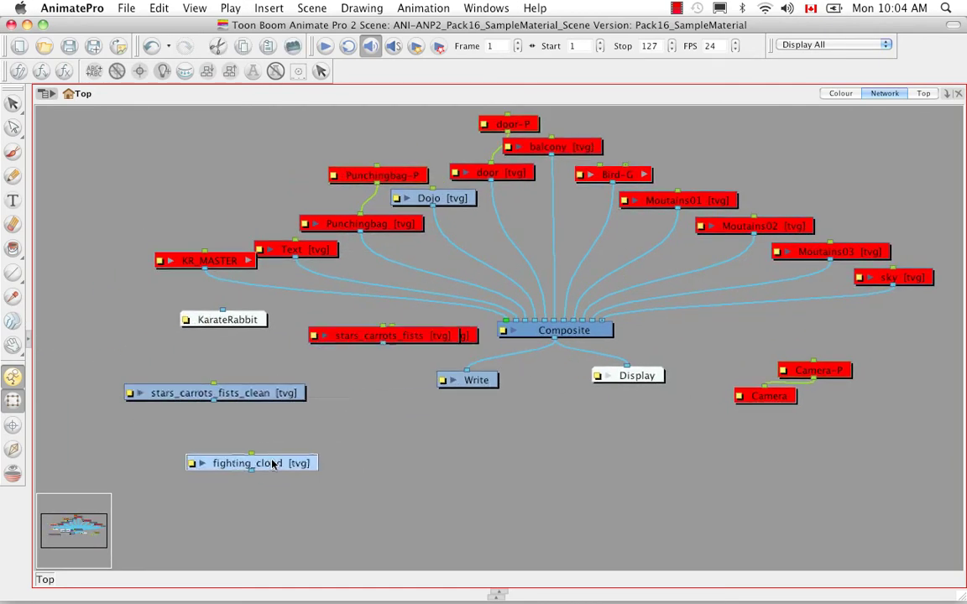
left_click_drag(406, 345, 443, 520)
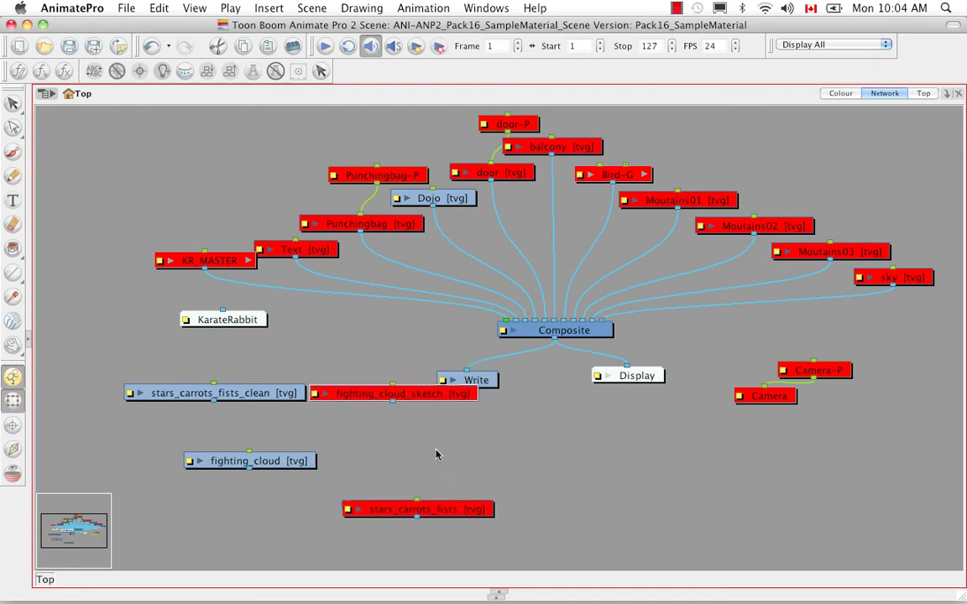
left_click_drag(424, 336, 459, 475)
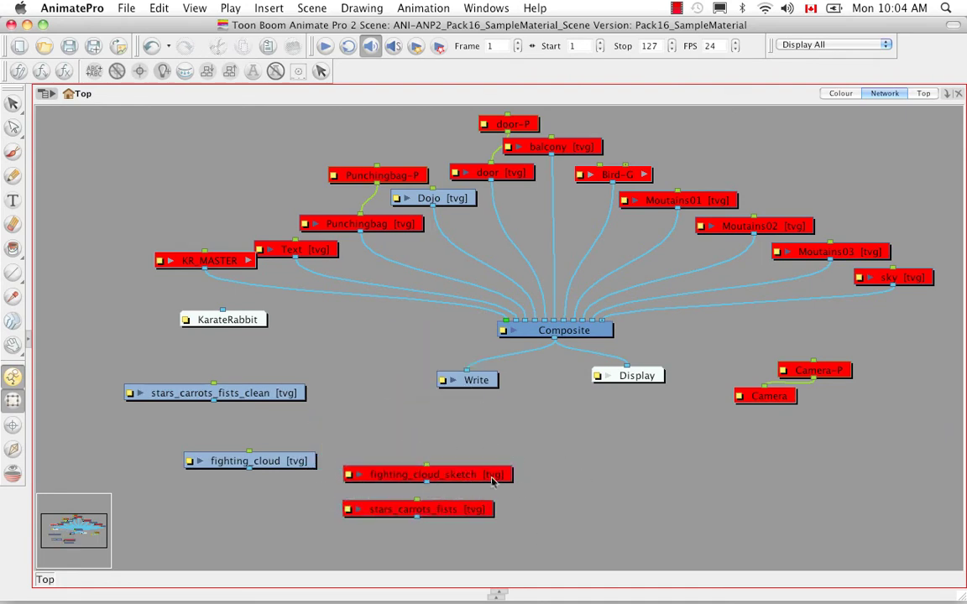
Delete the fighting_cloud_sketch and stars_carrots_fists modules together with their drawing files and element folders
key("Delete")
key("Return")
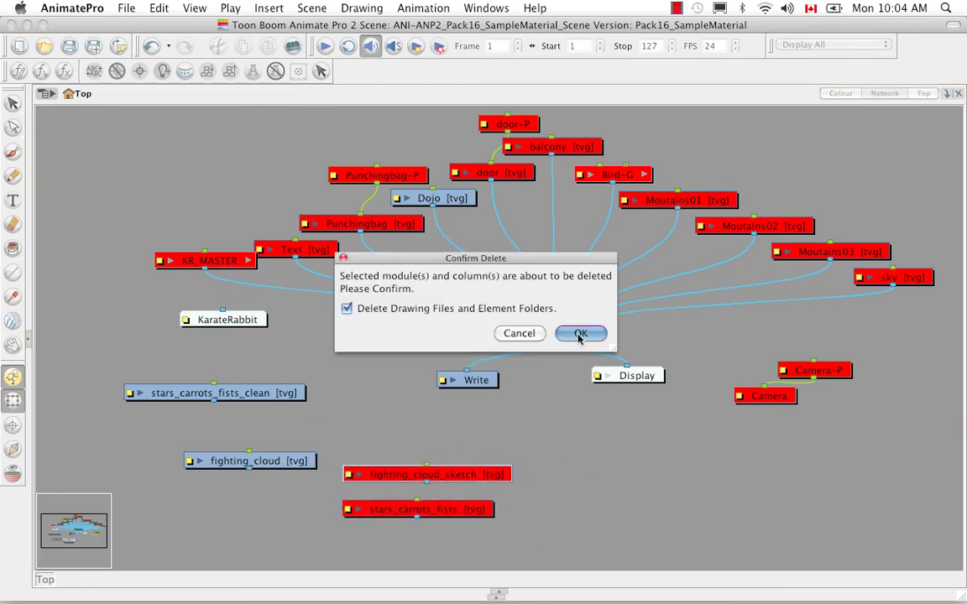
key("Delete")
key("Return")
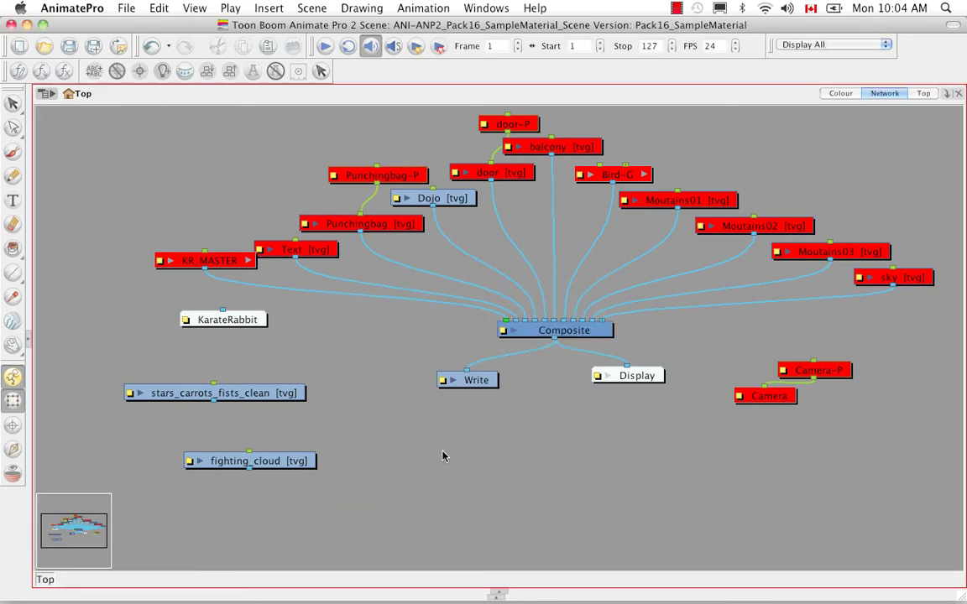
Connect the stars_carrots_fists_clean and fighting_cloud modules to Composite, and move the KarateRabbit note out of their way
left_click_drag(214, 393, 502, 321)
left_click_drag(319, 460, 372, 411)
left_click_drag(344, 348, 357, 312)
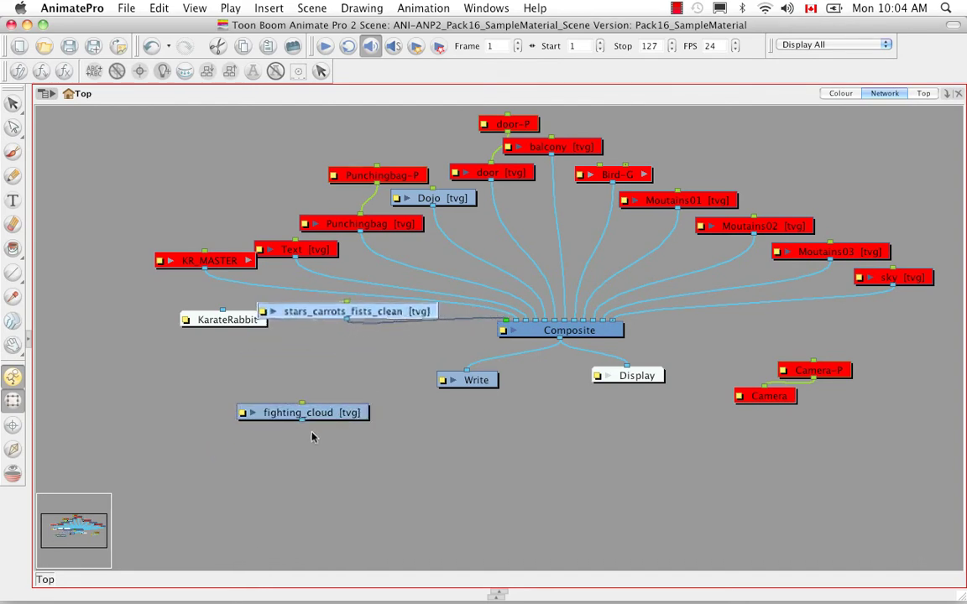
left_click_drag(413, 406, 505, 323)
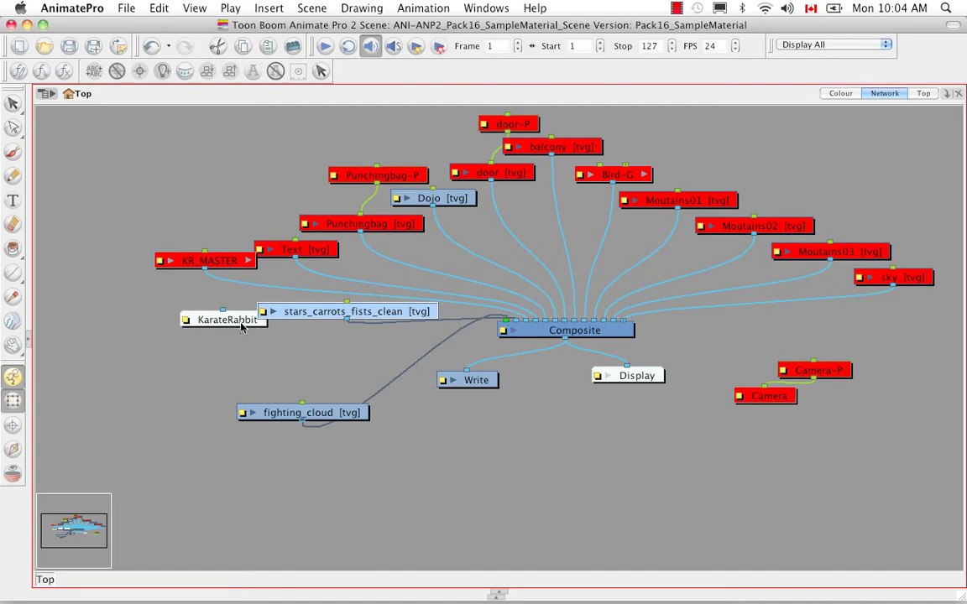
left_click_drag(242, 327, 198, 351)
left_click(414, 468)
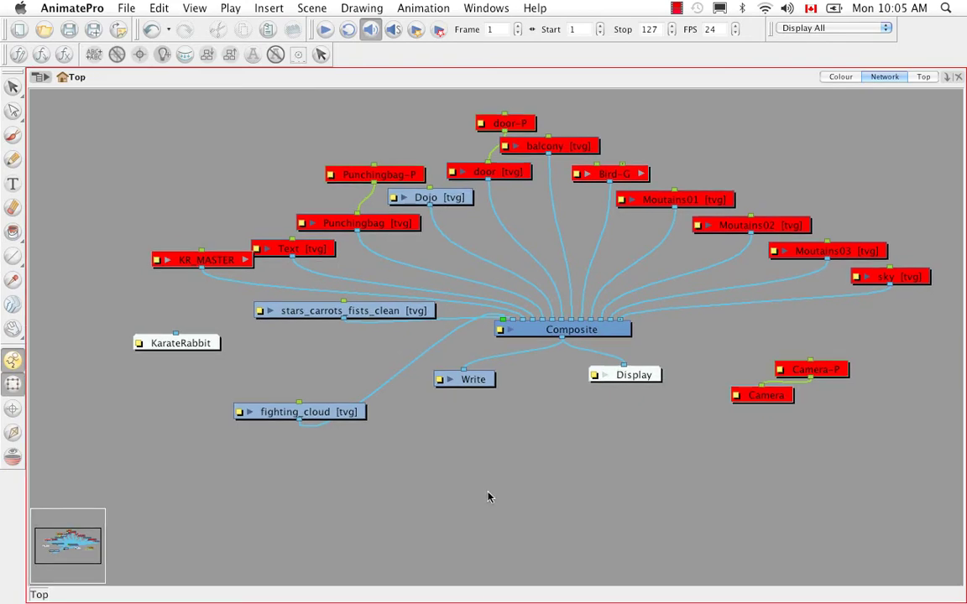
Bring back the Camera and Module Library views, hide the Tool Properties panel and resize the views to balance the workspace
key("grave")
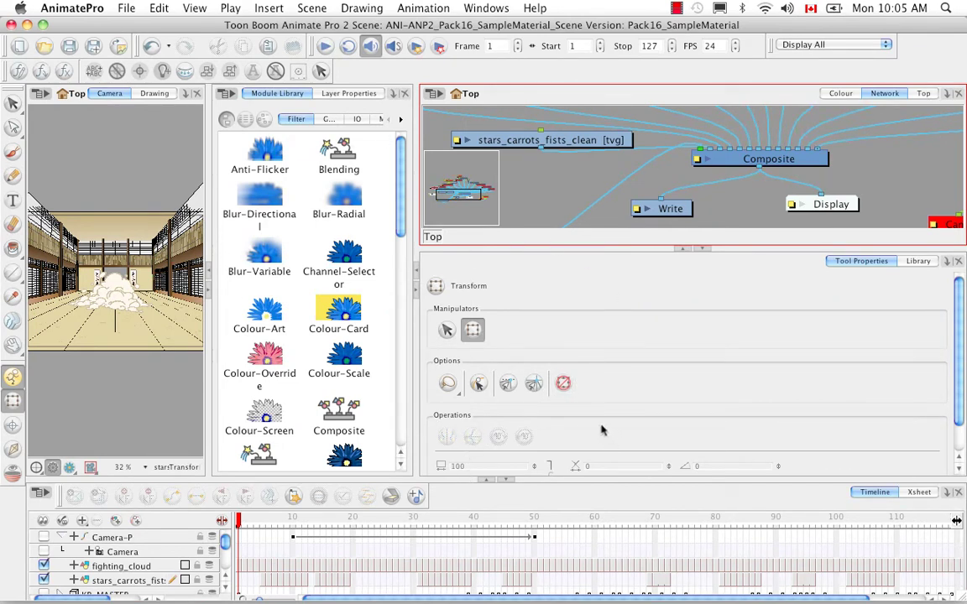
left_click(374, 231)
left_click_drag(414, 248, 604, 266)
left_click(779, 249)
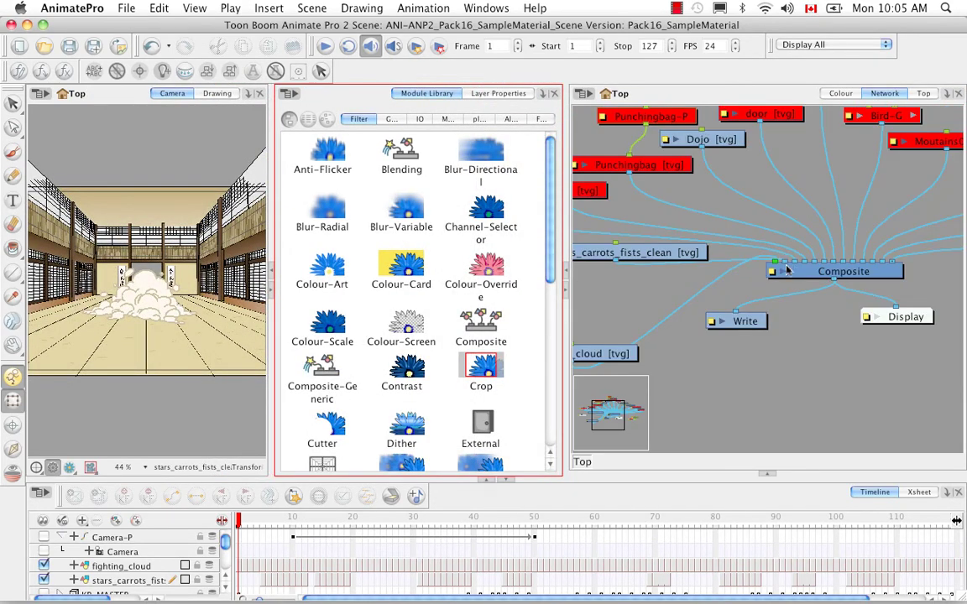
Move stars_carrots_fists_clean below fighting_cloud and insert a Glow module into its connection to Composite
left_click_drag(712, 353, 674, 320)
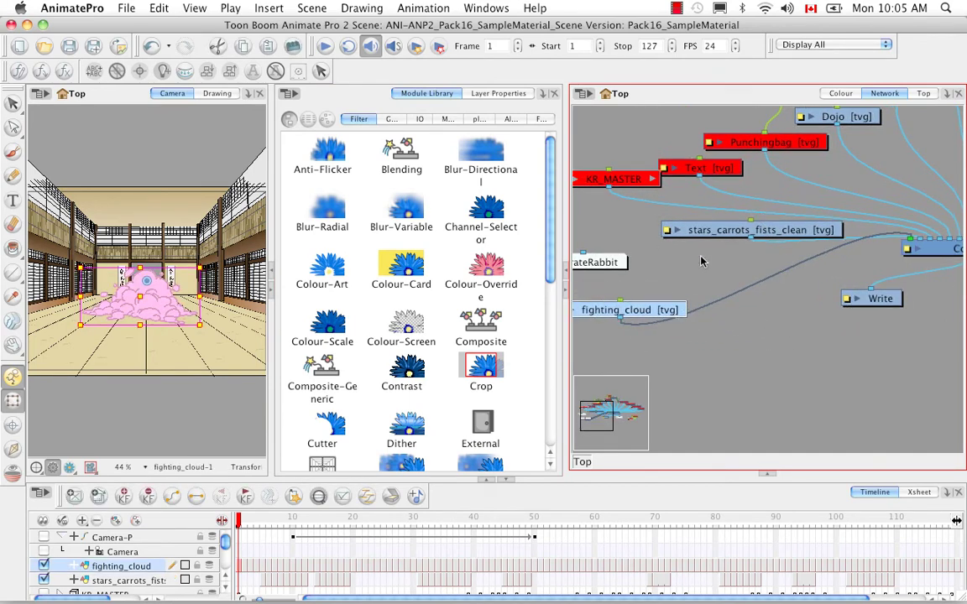
left_click_drag(789, 239, 784, 375)
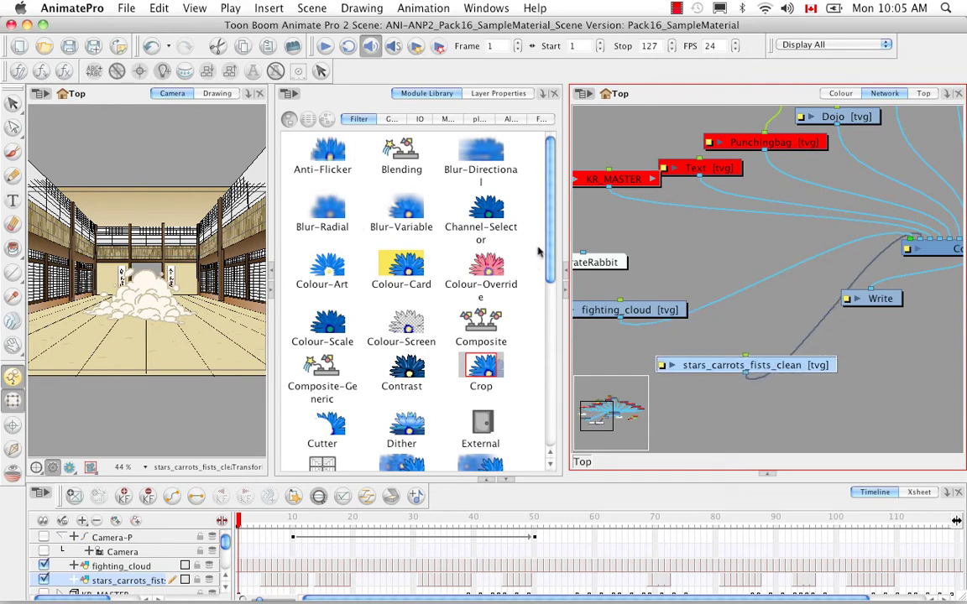
scroll(554, 248, "down", 2)
left_click_drag(554, 247, 550, 309)
left_click_drag(326, 356, 847, 345)
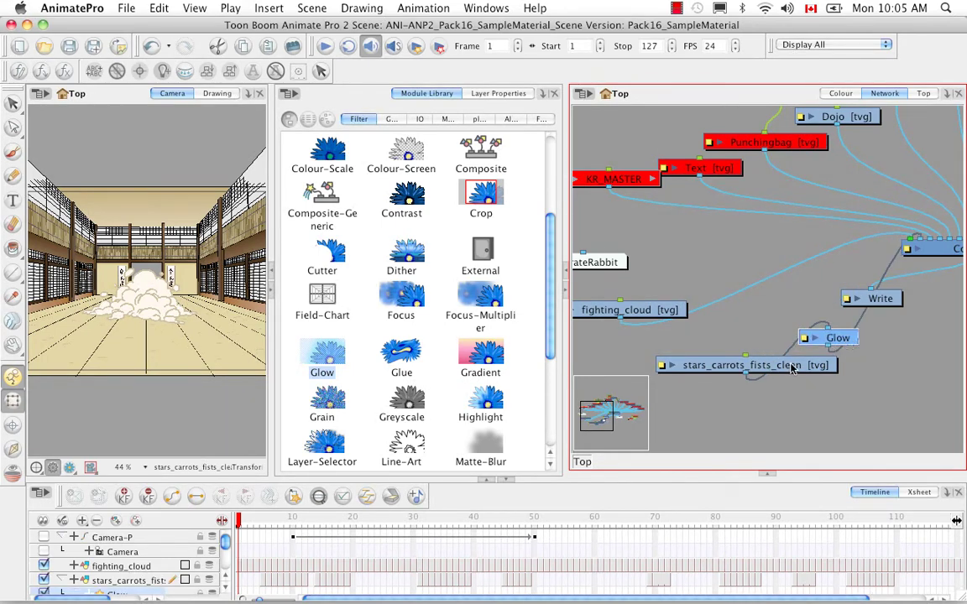
left_click_drag(791, 368, 740, 369)
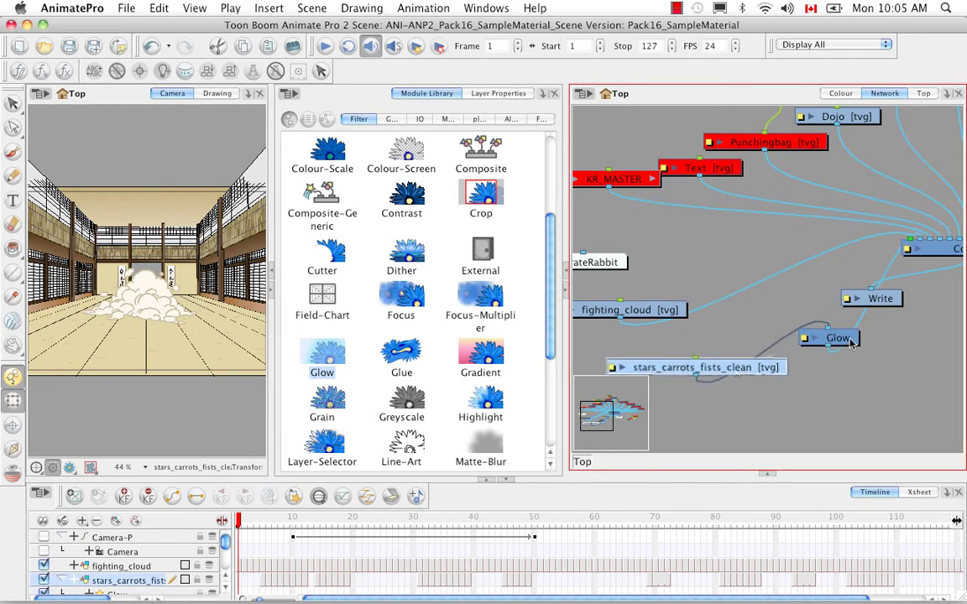
Place Glow closer to stars_carrots_fists_clean and connect stars_carrots_fists_clean directly to Composite with a second link
left_click_drag(853, 344, 790, 336)
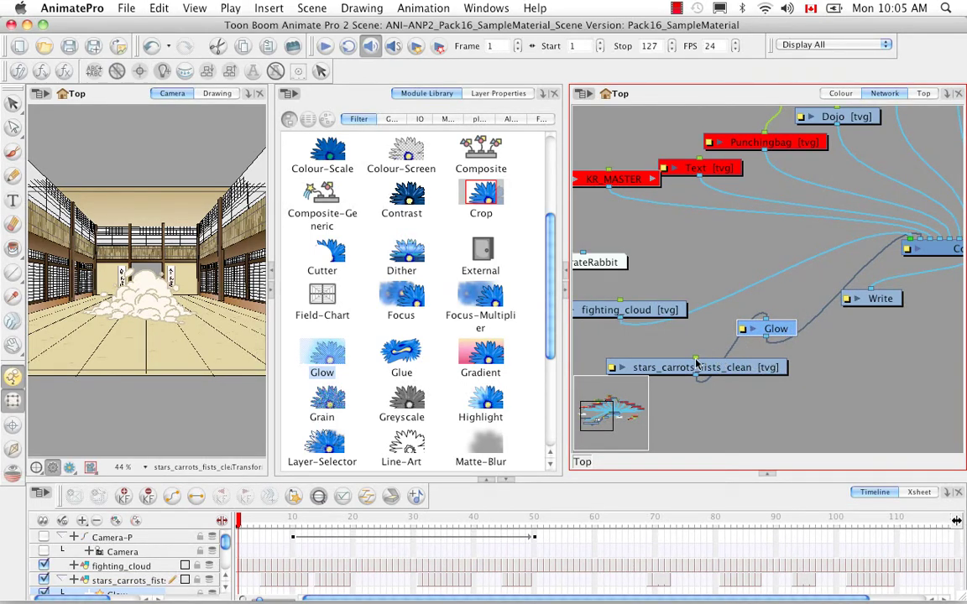
left_click_drag(742, 376, 925, 237)
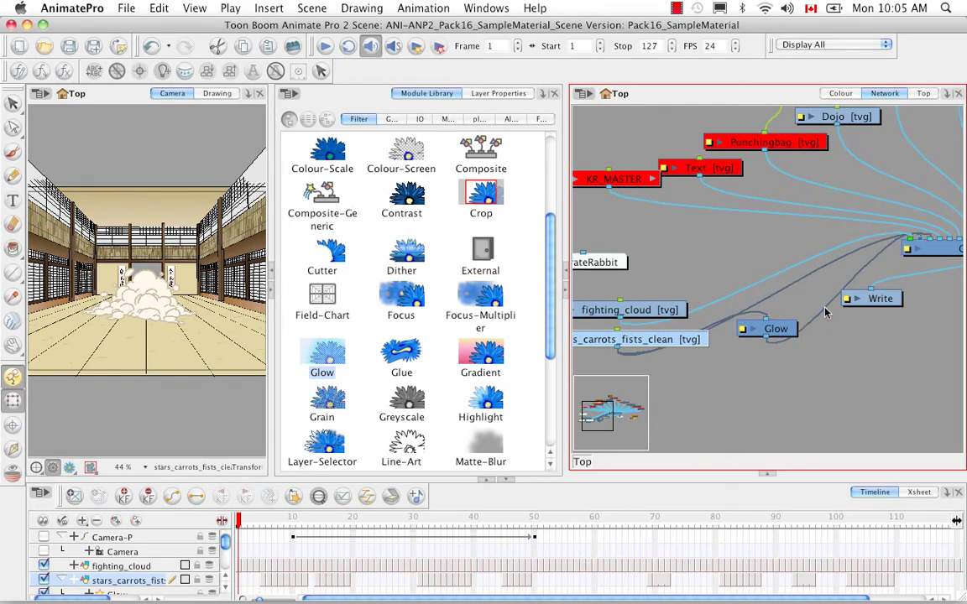
left_click_drag(825, 312, 738, 319)
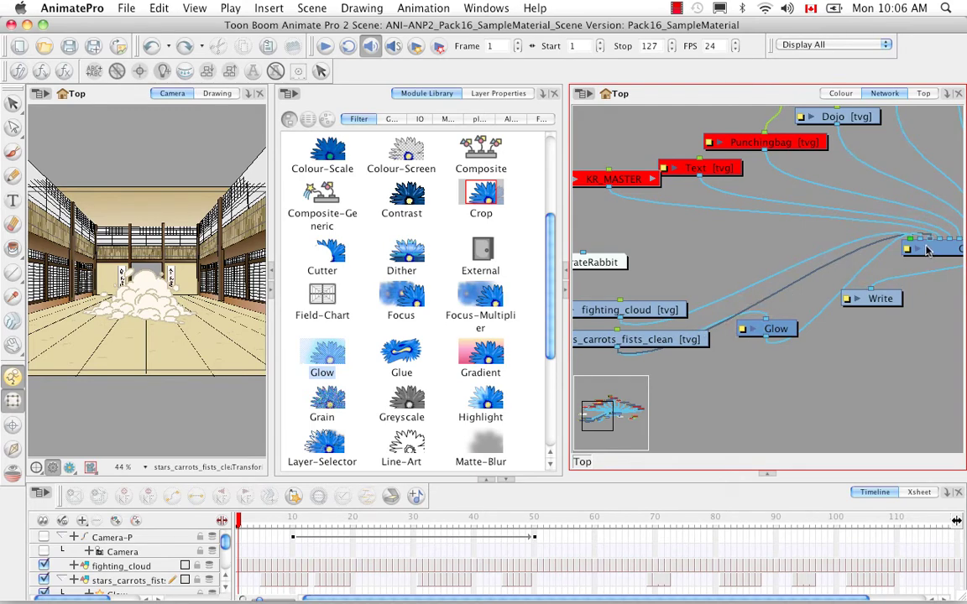
Go to frame 8 and show the rendered preview in the Camera view
left_click(270, 522)
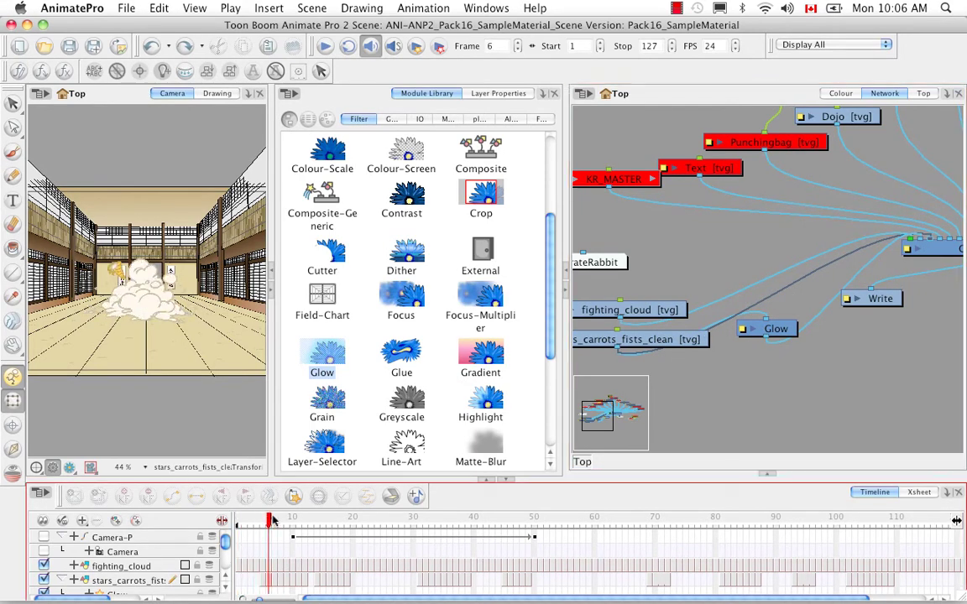
left_click_drag(270, 521, 283, 519)
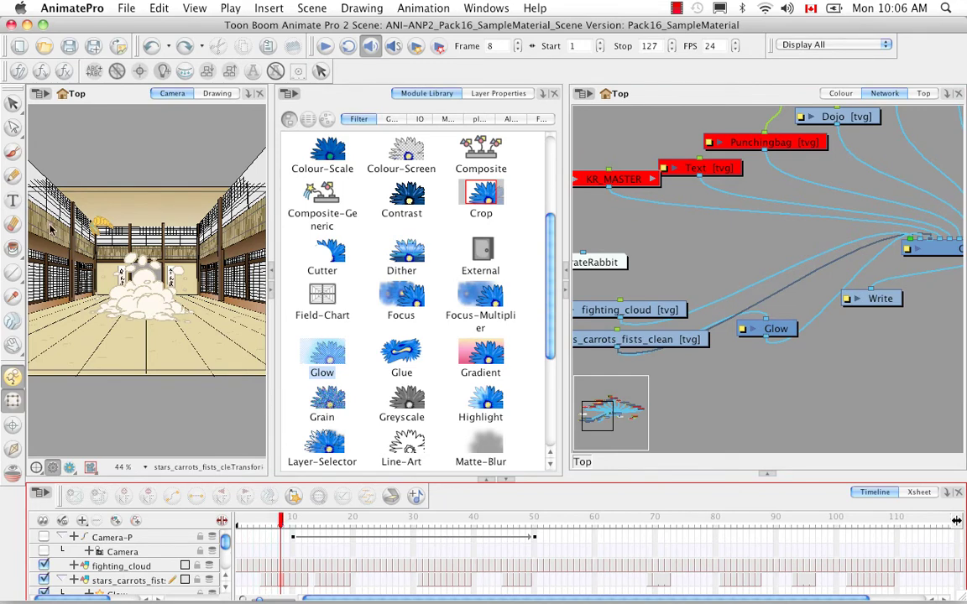
left_click(70, 469)
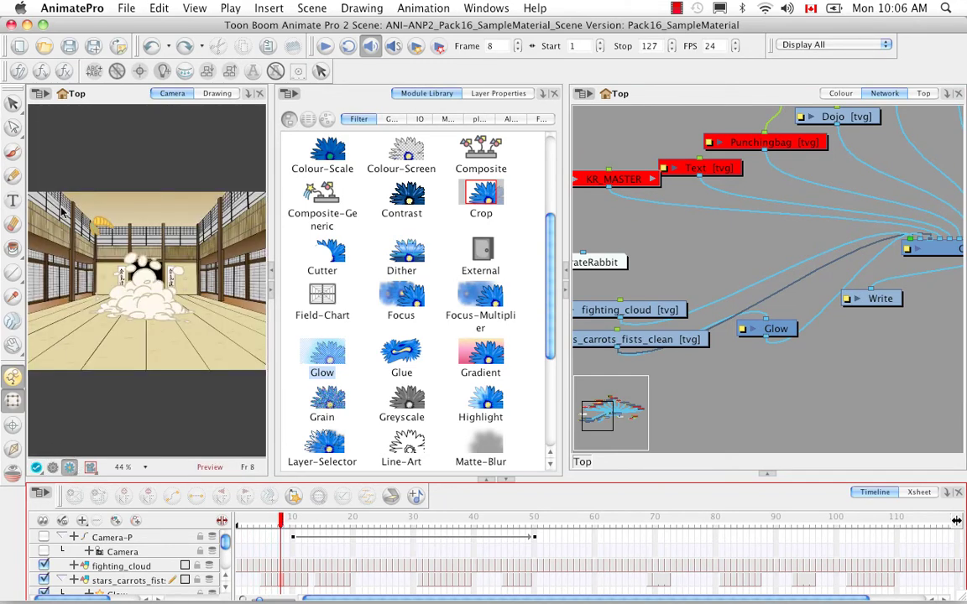
Set the Glow module's radius to 4.5 and enable Use Source Colour
left_click(743, 330)
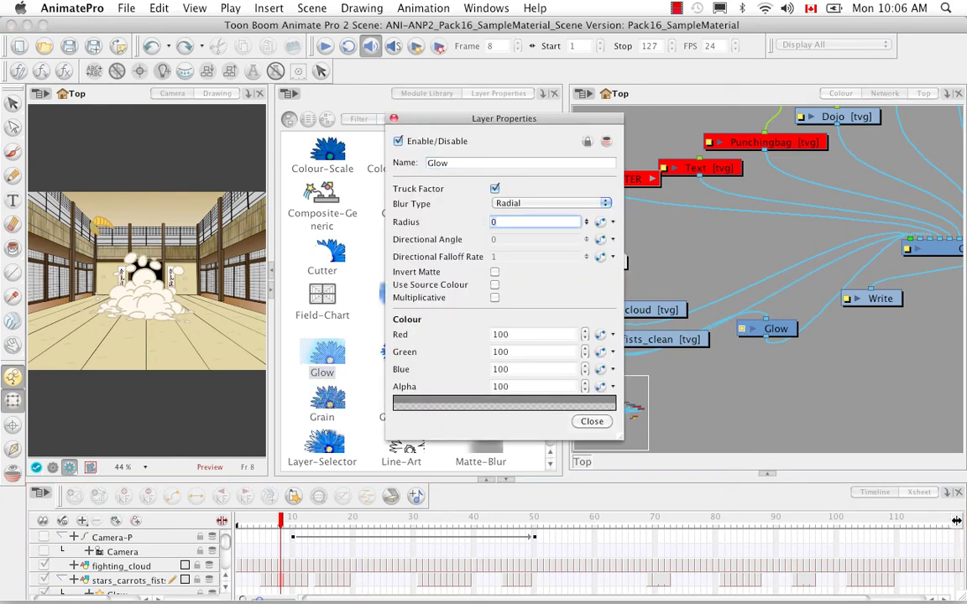
type("4.5")
left_click(494, 286)
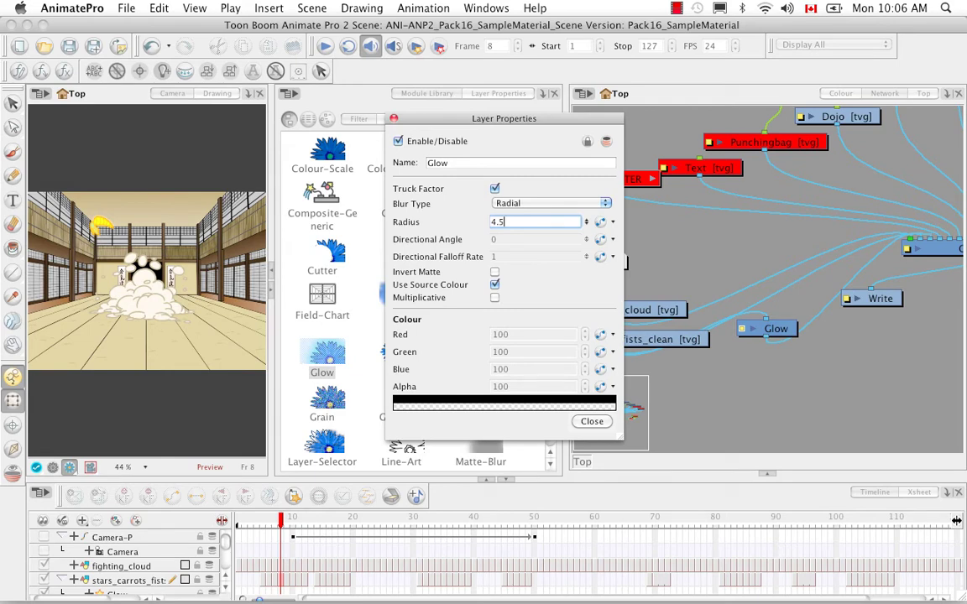
left_click(393, 121)
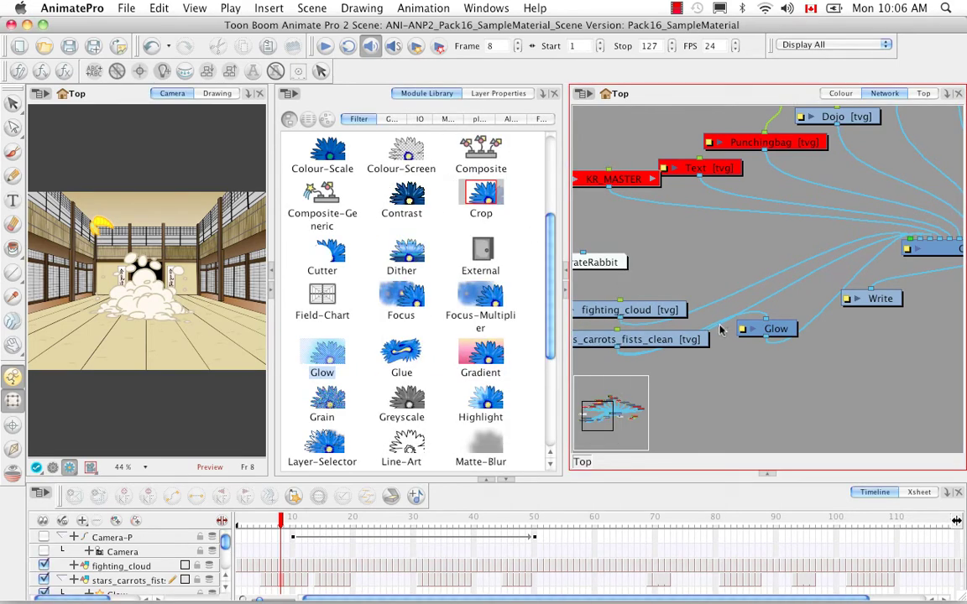
Try detaching the direct link from stars_carrots_fists_clean to Composite to preview only the glow, and undo the detachment
left_click(931, 241)
left_click_drag(930, 243, 828, 244)
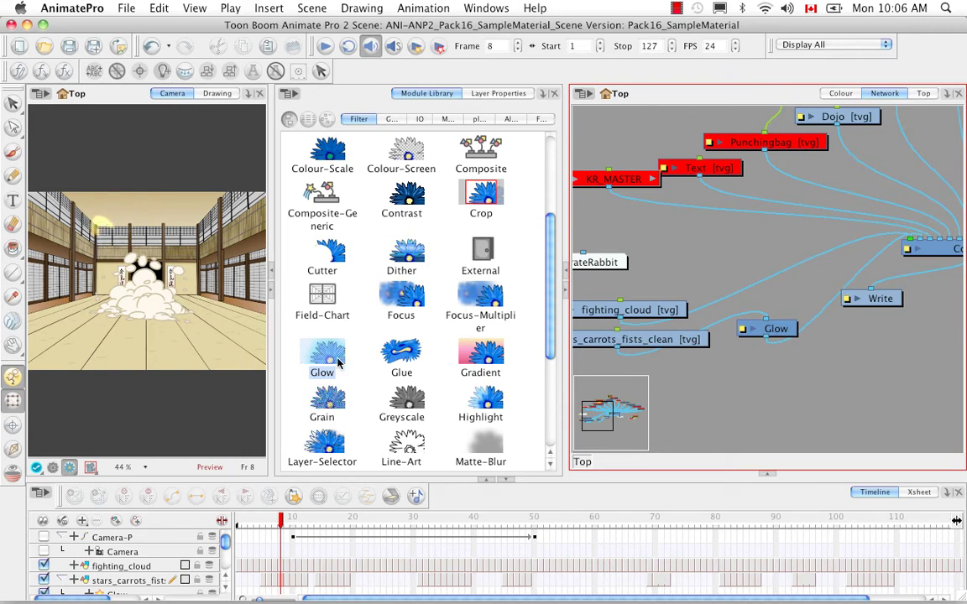
key("ctrl+z")
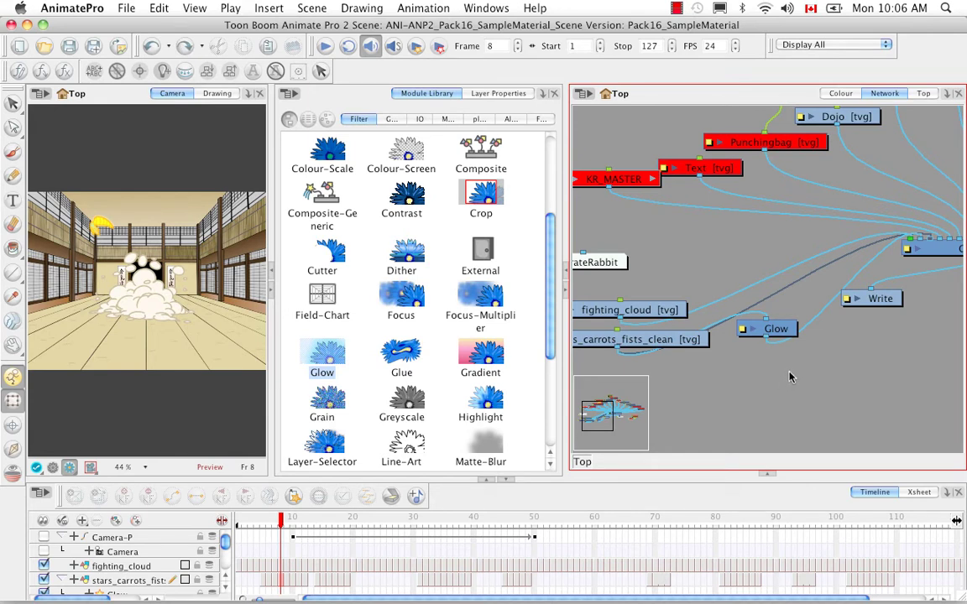
Add a Colour-Override module from the full module list and insert it between fighting_cloud and Composite
scroll(550, 252, "up", 5)
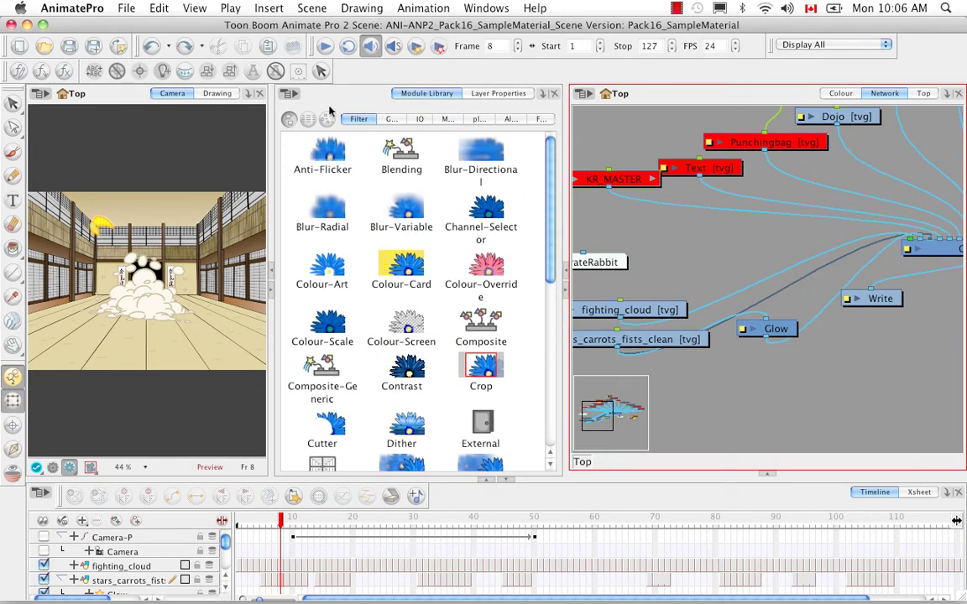
left_click(508, 120)
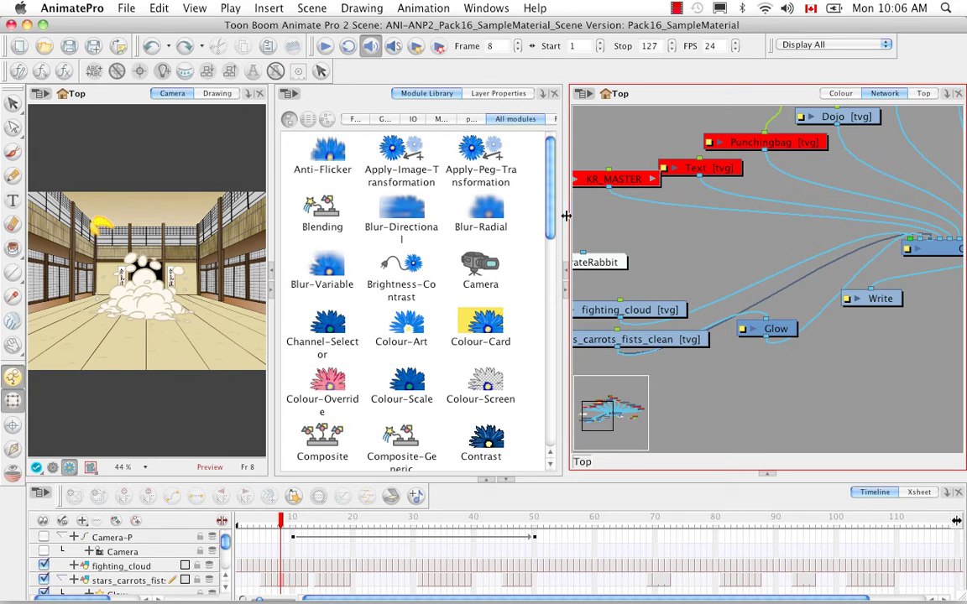
left_click_drag(340, 390, 821, 411)
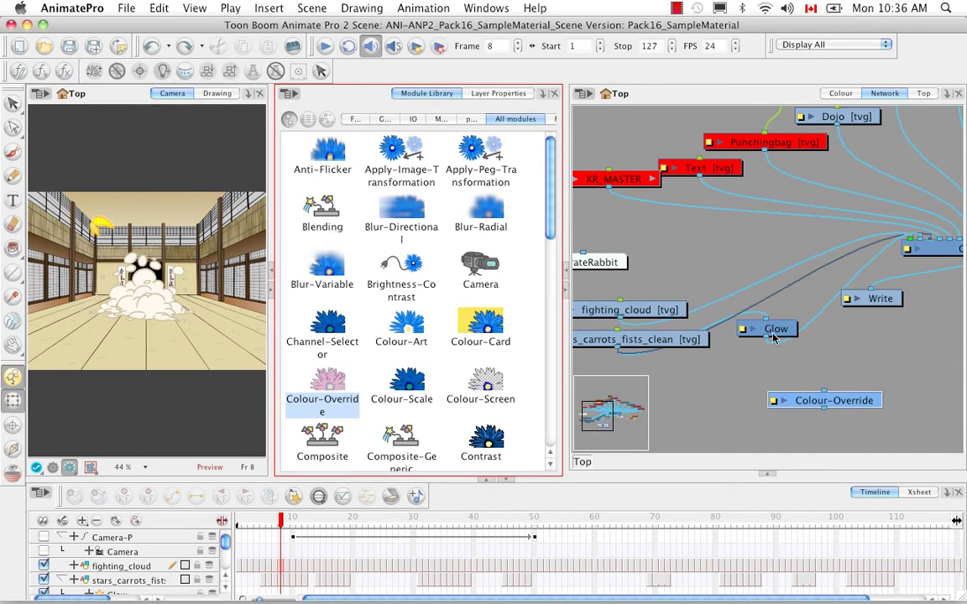
left_click_drag(856, 406, 791, 287)
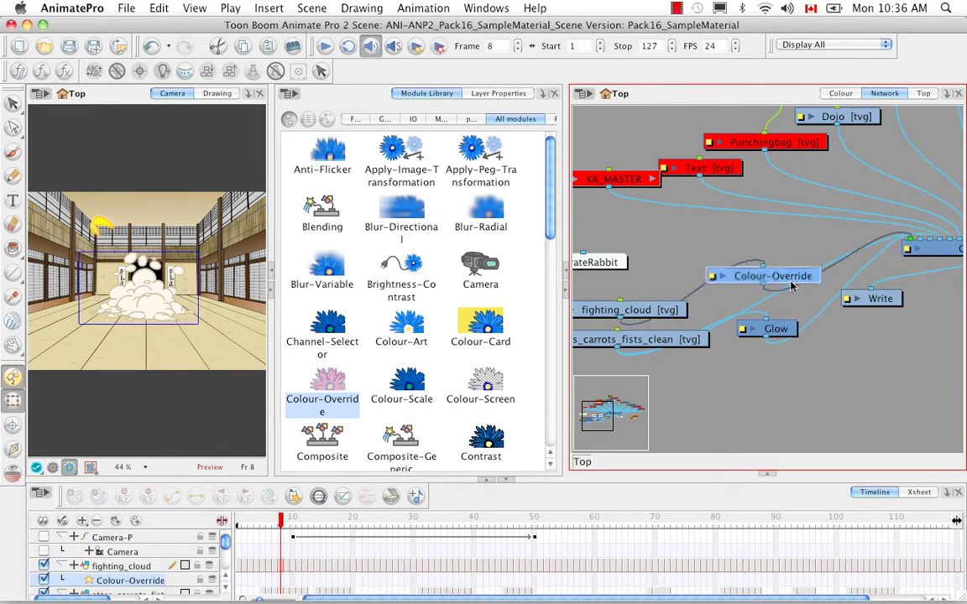
Open the Colour-Override properties and examine the palettes available at environment, job, scene and element level in the Palette Browser
left_click(712, 278)
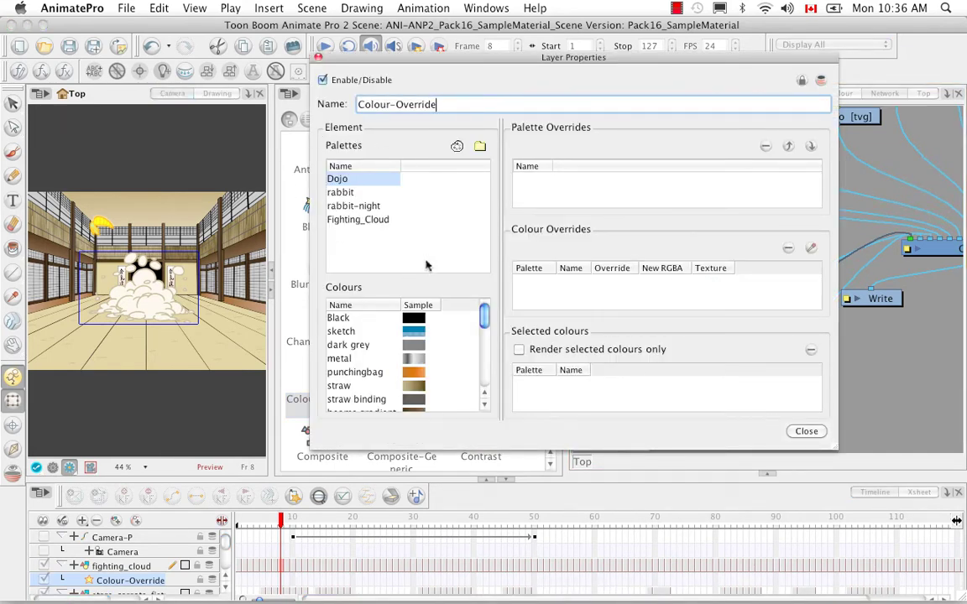
left_click(455, 147)
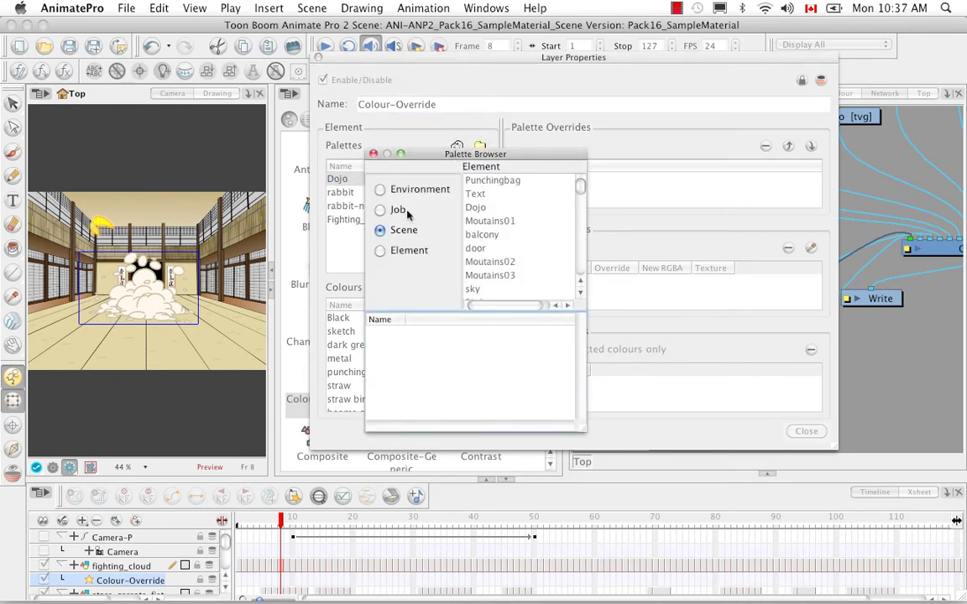
left_click(380, 190)
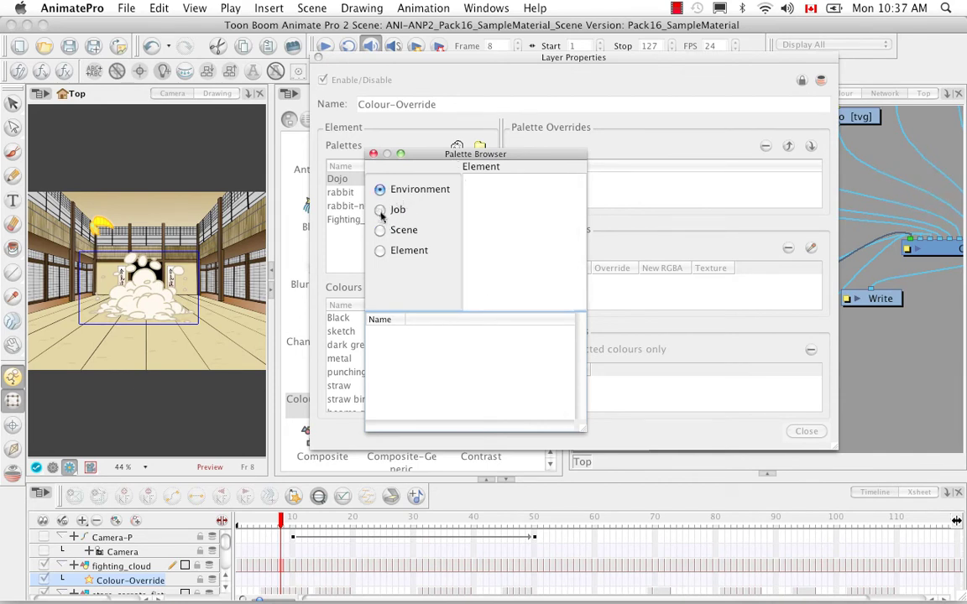
left_click(380, 210)
left_click(381, 250)
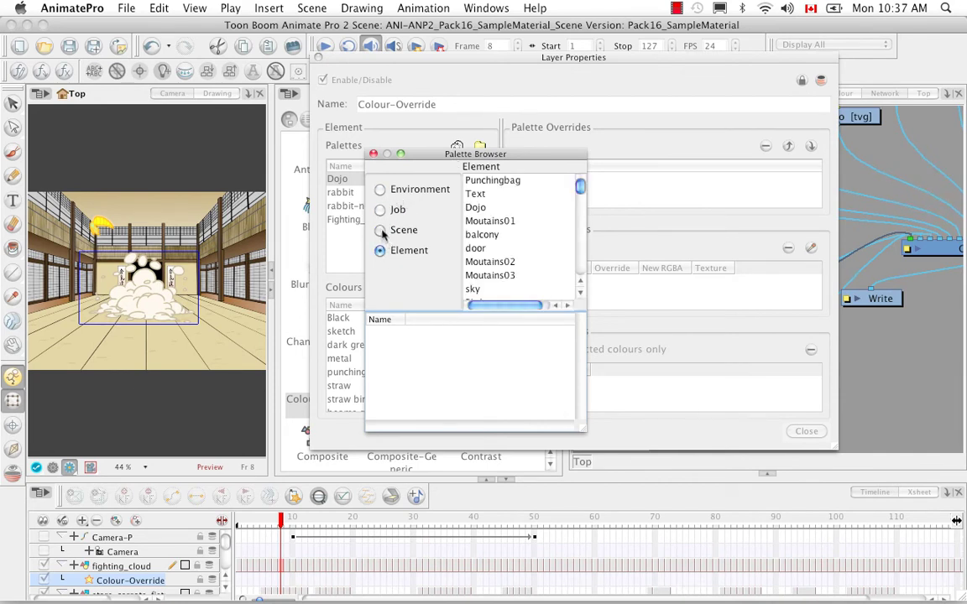
left_click(380, 231)
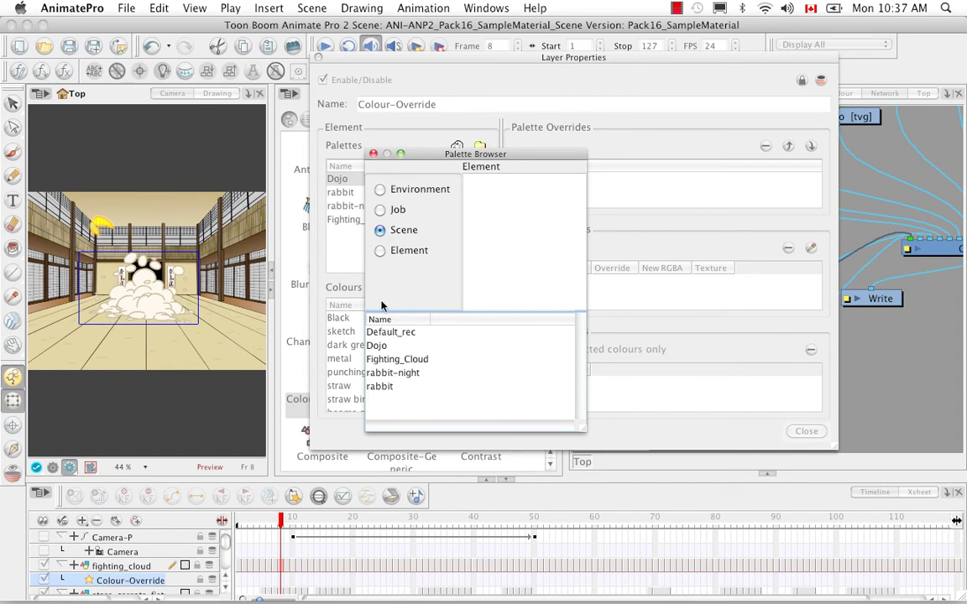
left_click(381, 252)
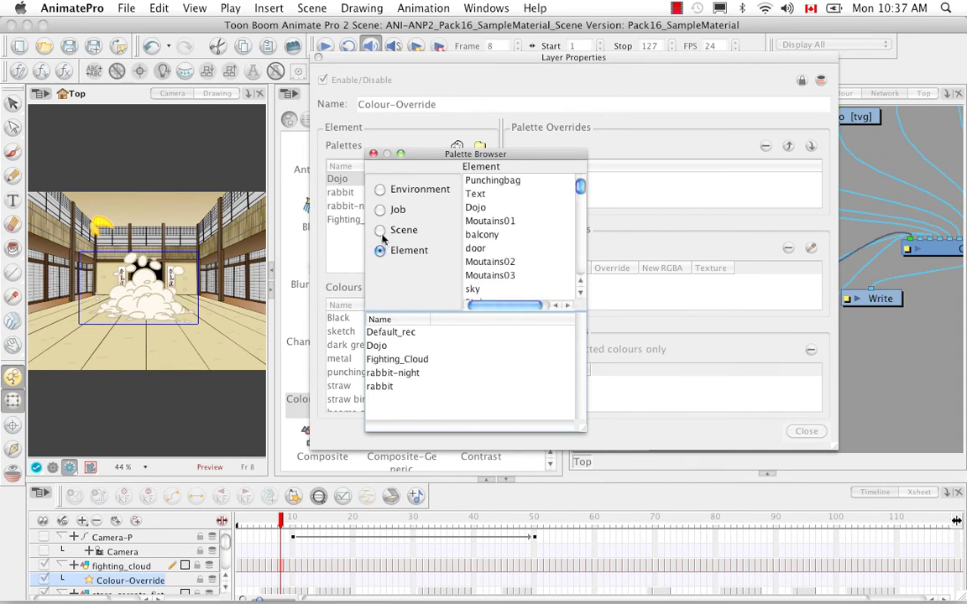
left_click(380, 231)
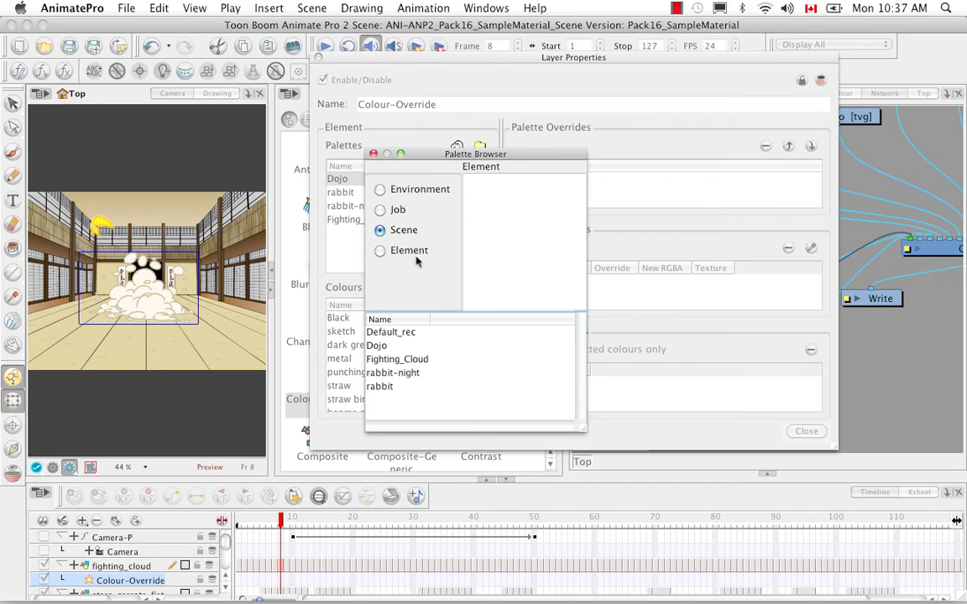
left_click(374, 155)
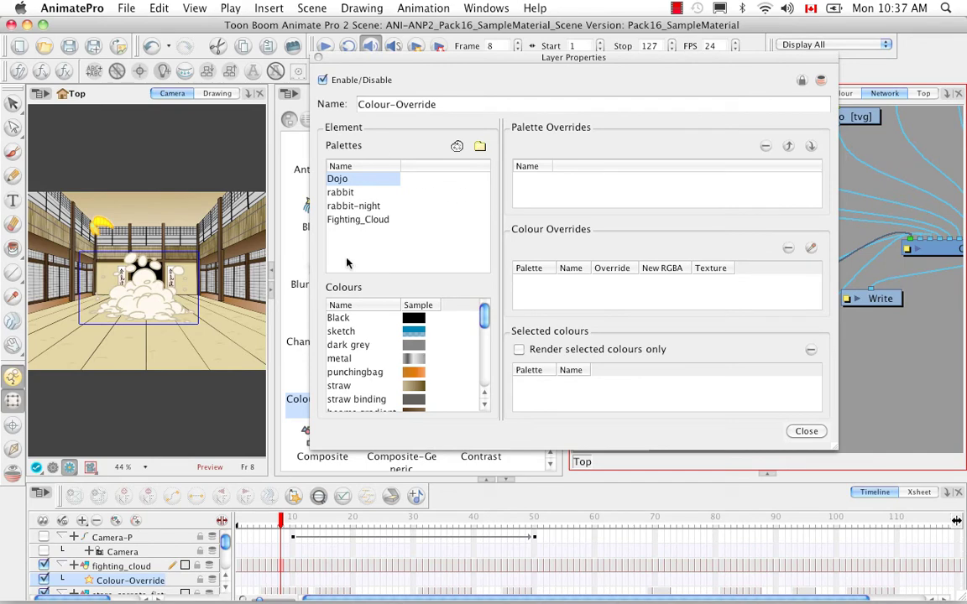
Load the Text.plt palette from the ANP_Pack6 palette-library folder into the Colour-Override module's palettes
left_click(479, 148)
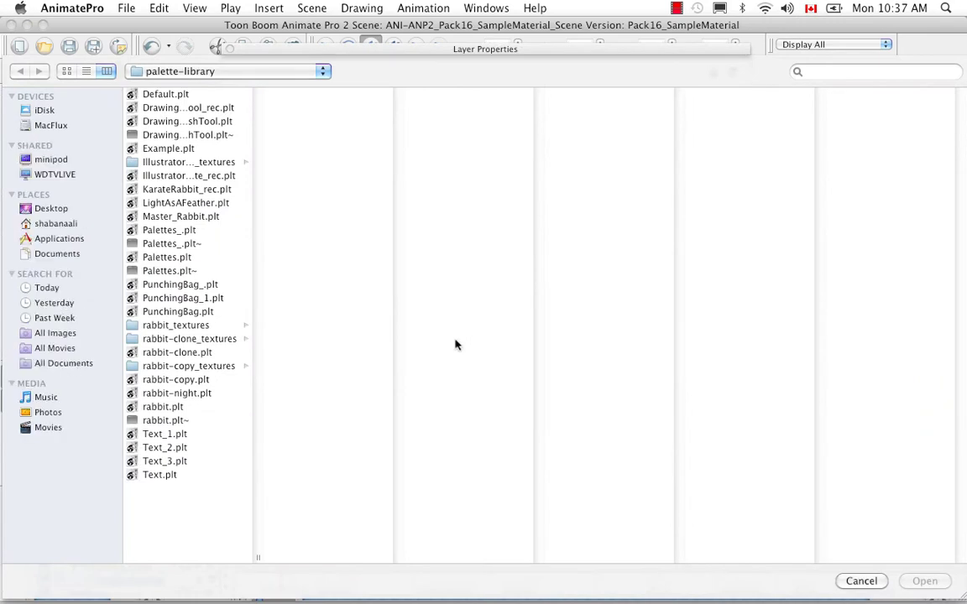
left_click(163, 475)
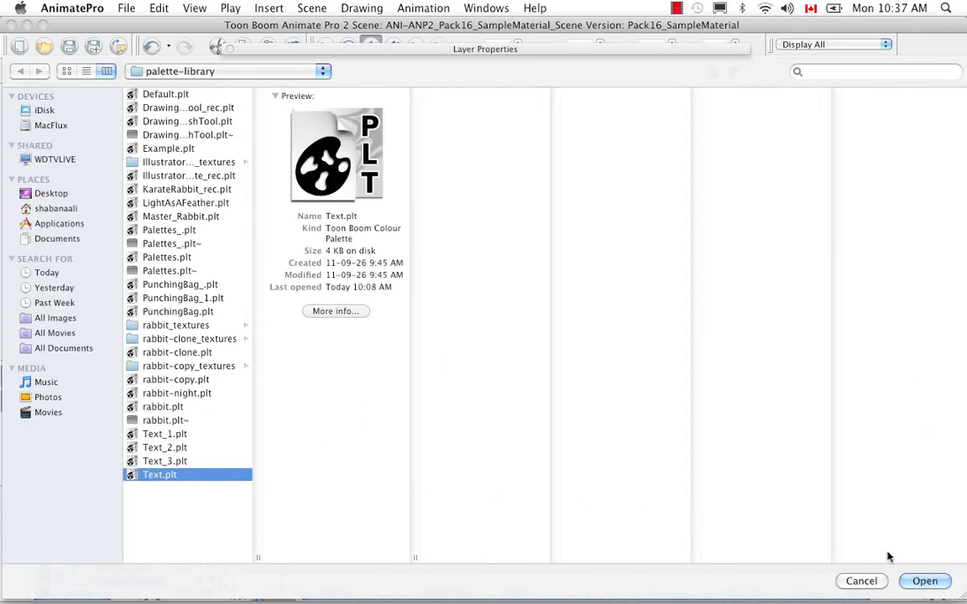
left_click(322, 71)
left_click(317, 89)
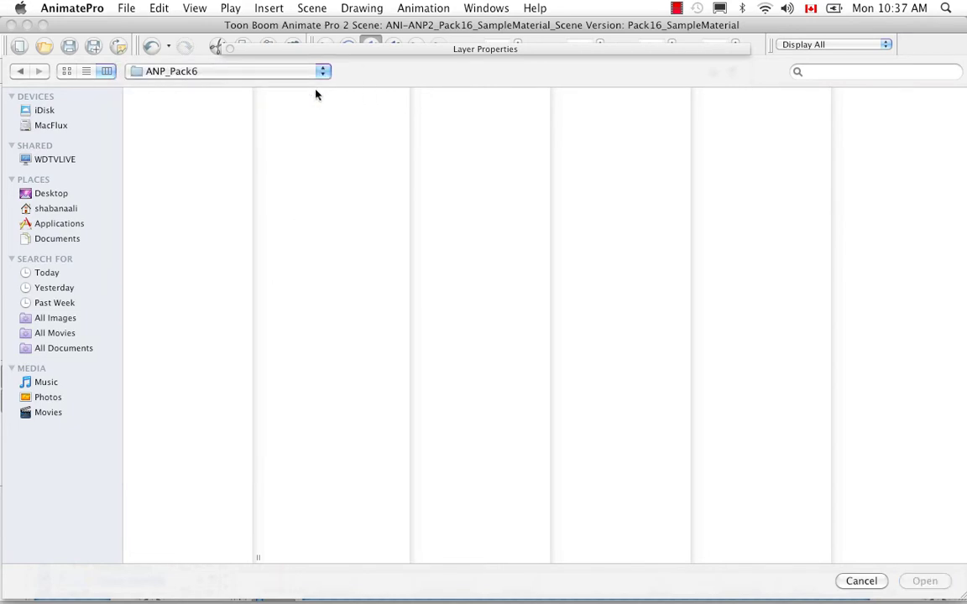
left_click(179, 464)
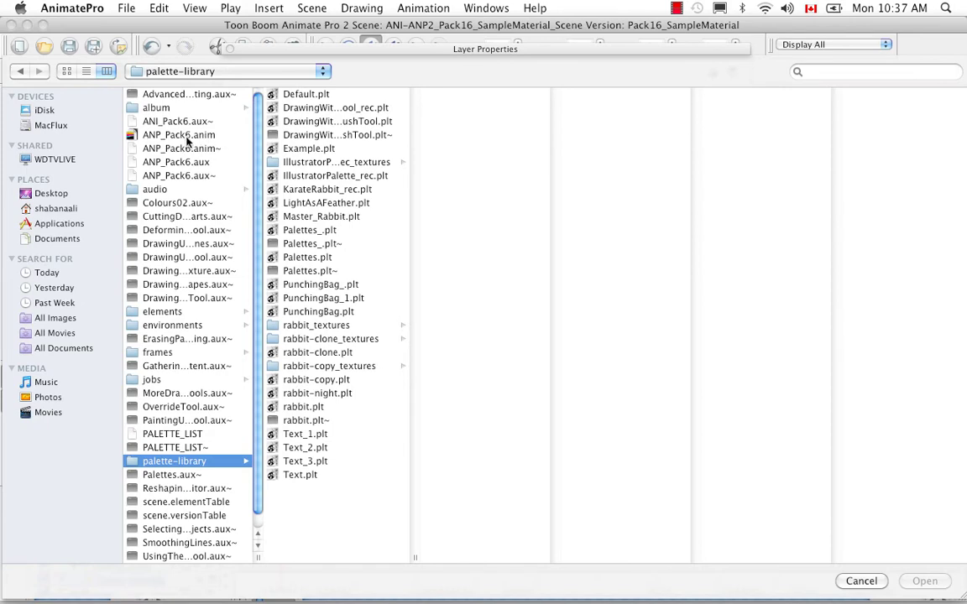
left_click(317, 476)
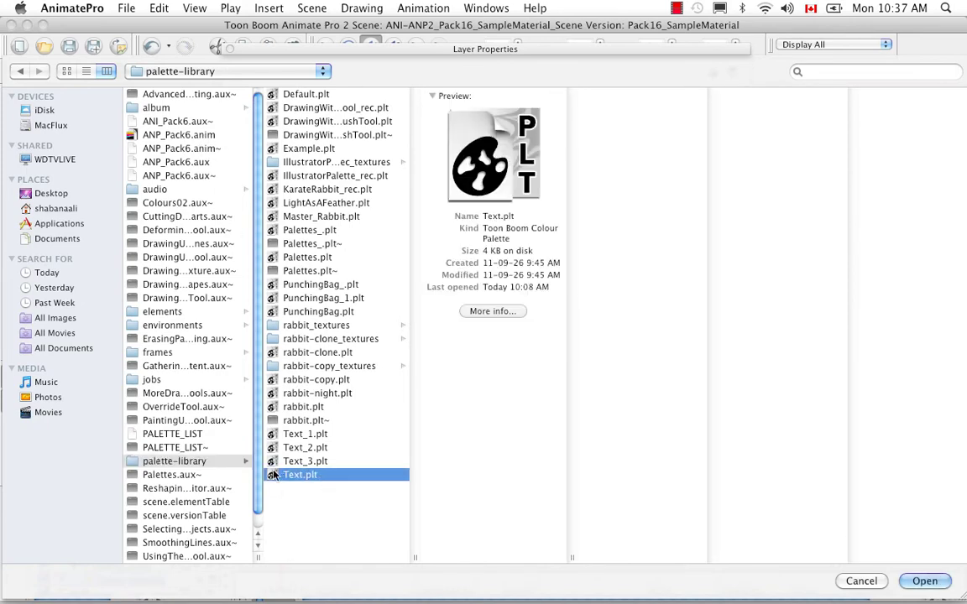
left_click(925, 581)
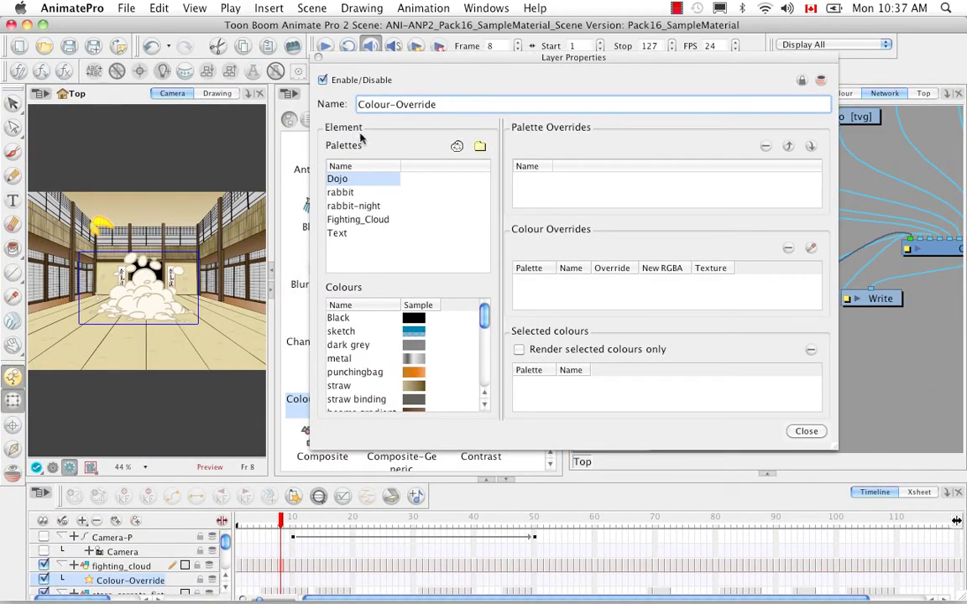
Examine the colours of the Text palette and compare the rabbit and rabbit-night palettes
left_click(339, 236)
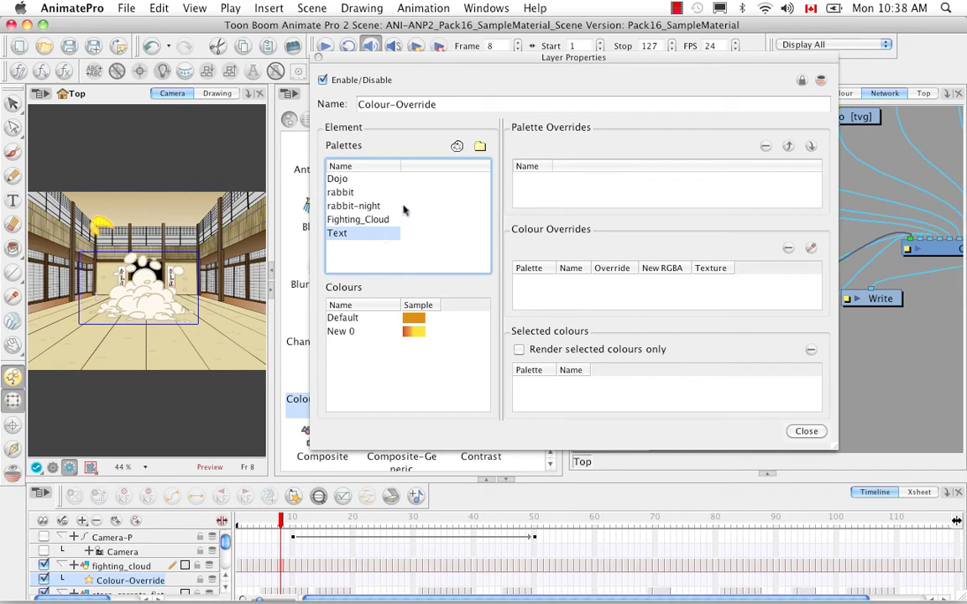
left_click(349, 193)
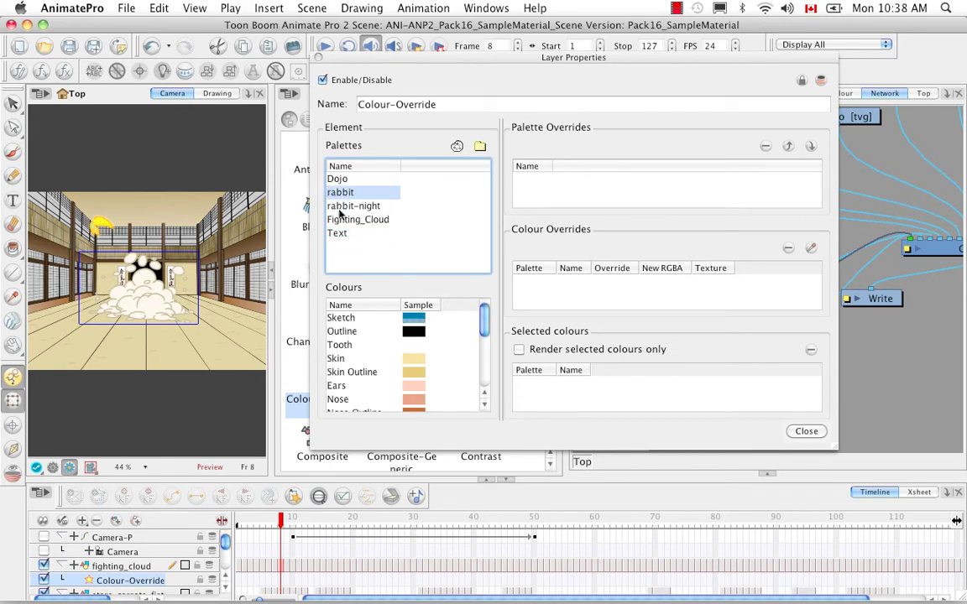
left_click_drag(342, 207, 354, 254)
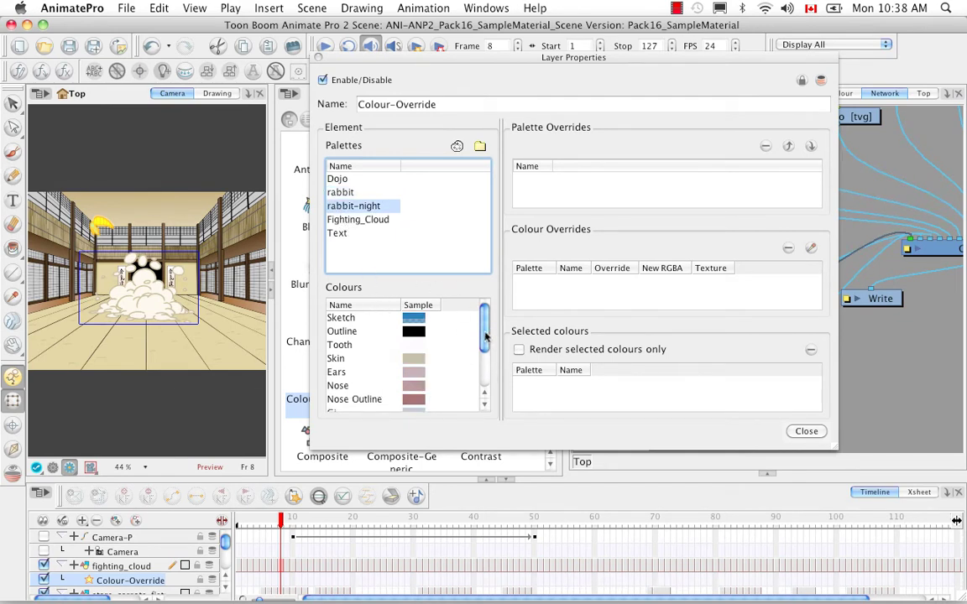
left_click_drag(485, 336, 484, 310)
left_click(337, 192)
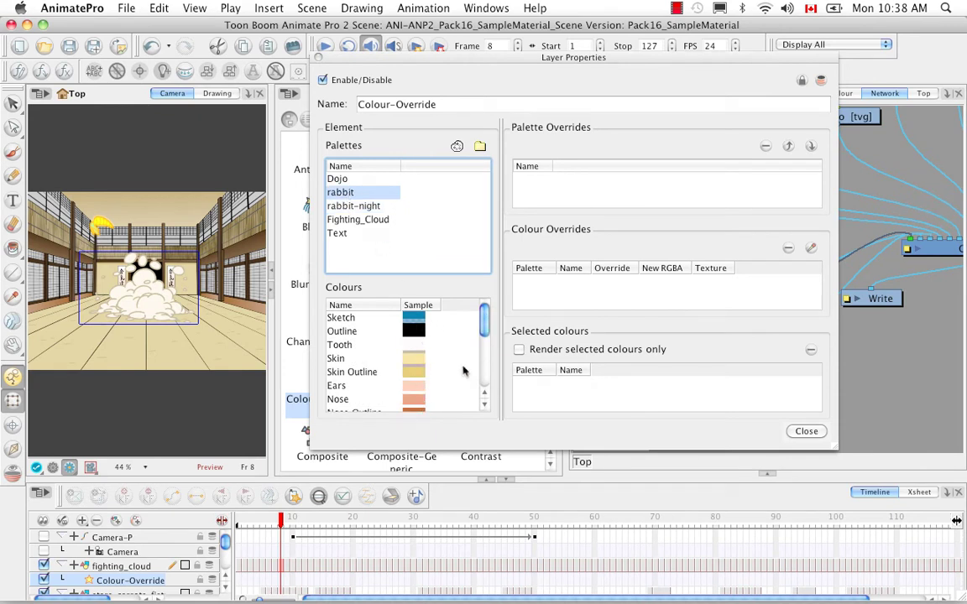
left_click(369, 208)
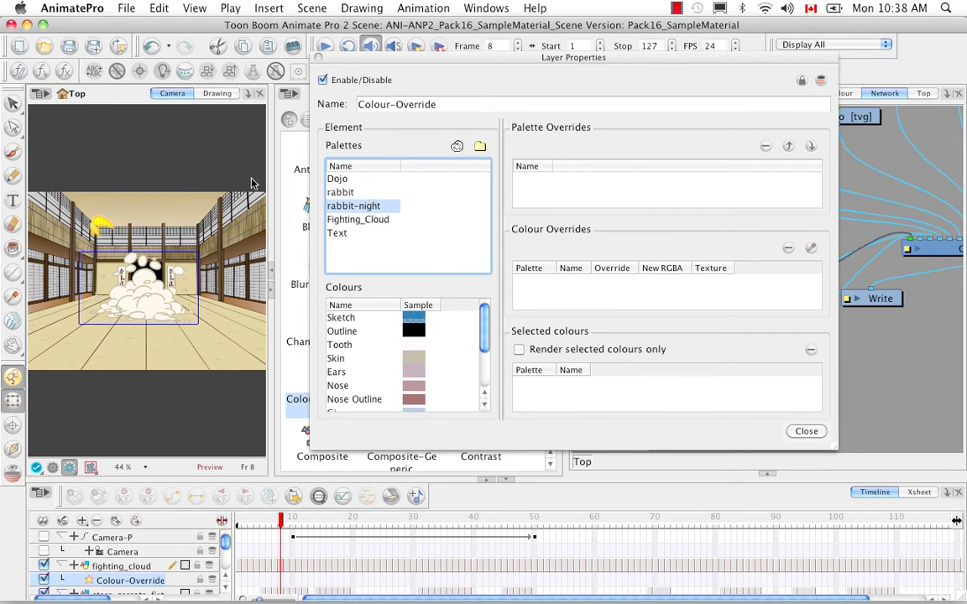
left_click(340, 194)
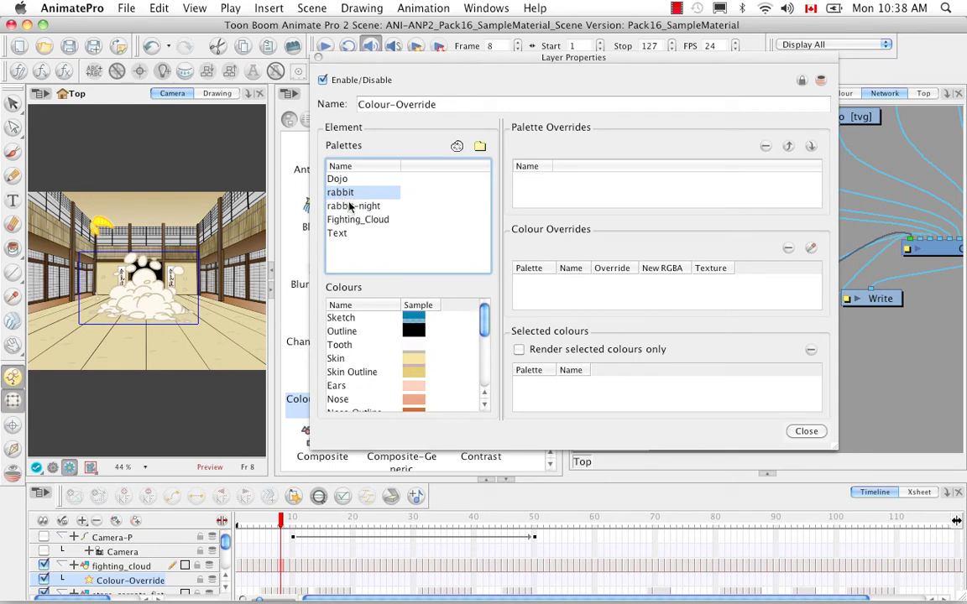
Add the rabbit-night palette to the Colour-Override module's palette overrides
left_click(352, 207)
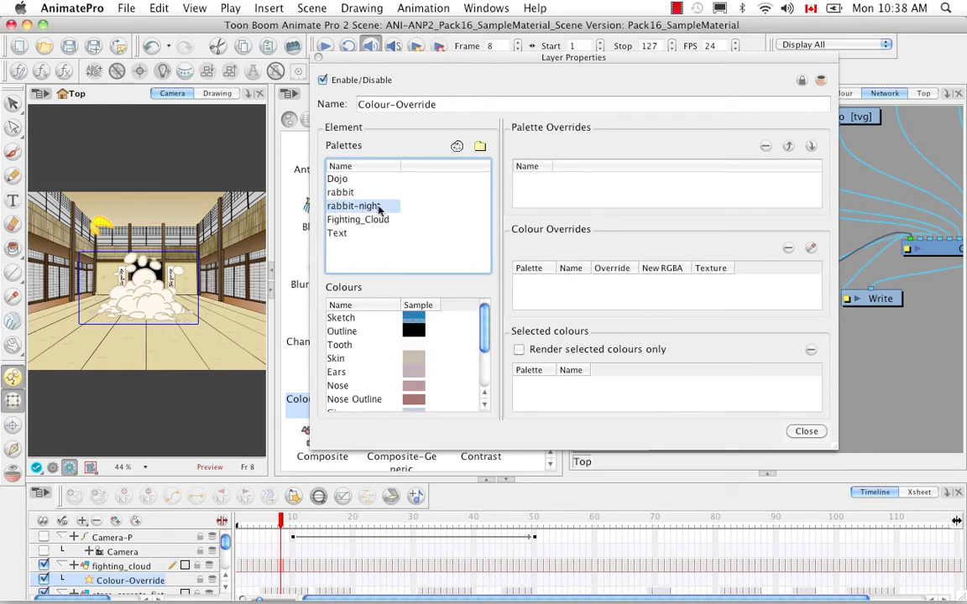
left_click_drag(386, 214, 586, 193)
left_click_drag(583, 57, 312, 174)
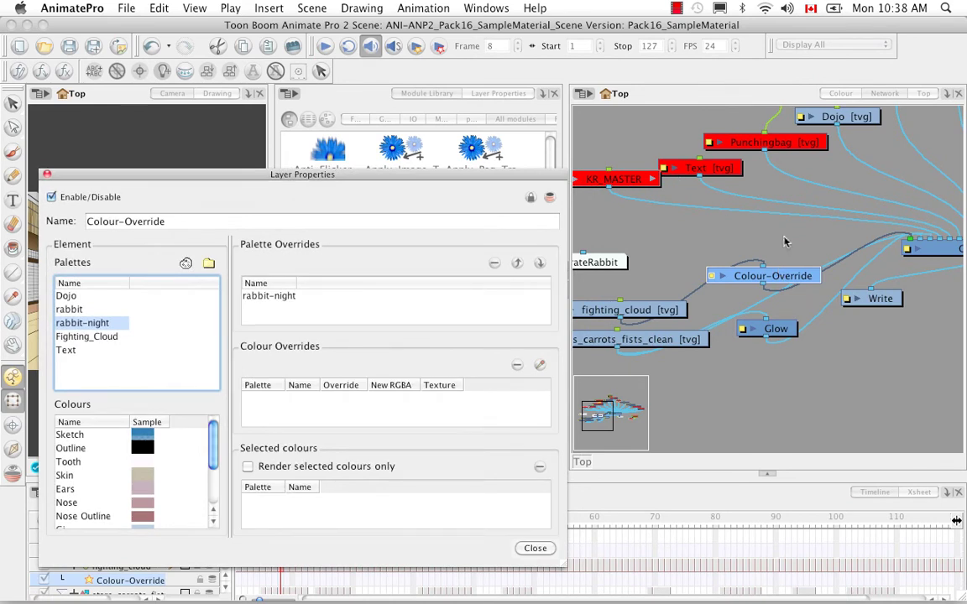
Move the Colour-Override module onto the connection between KR_MASTER and Composite, and enable KR_MASTER
left_click(789, 284)
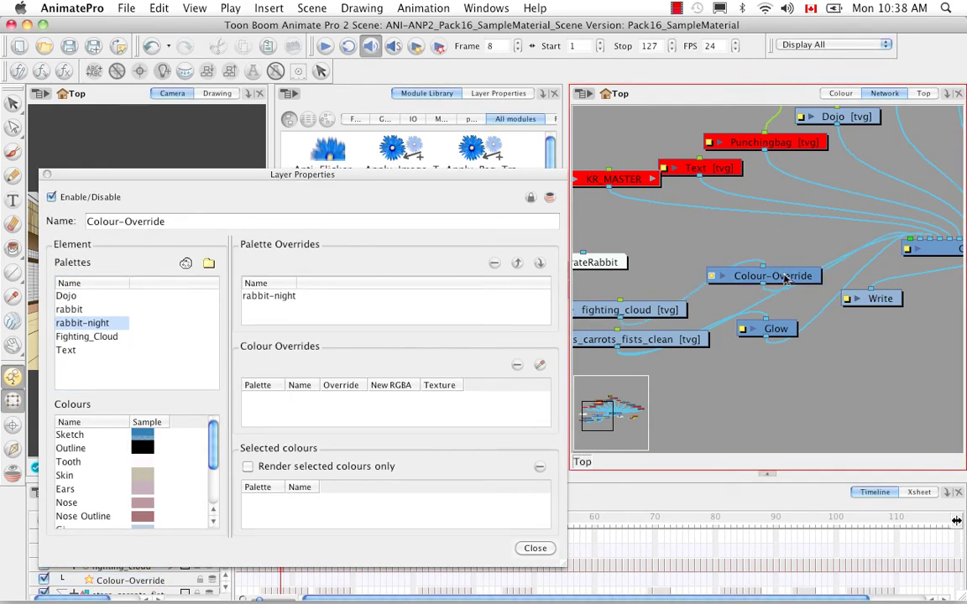
left_click_drag(783, 283, 760, 239)
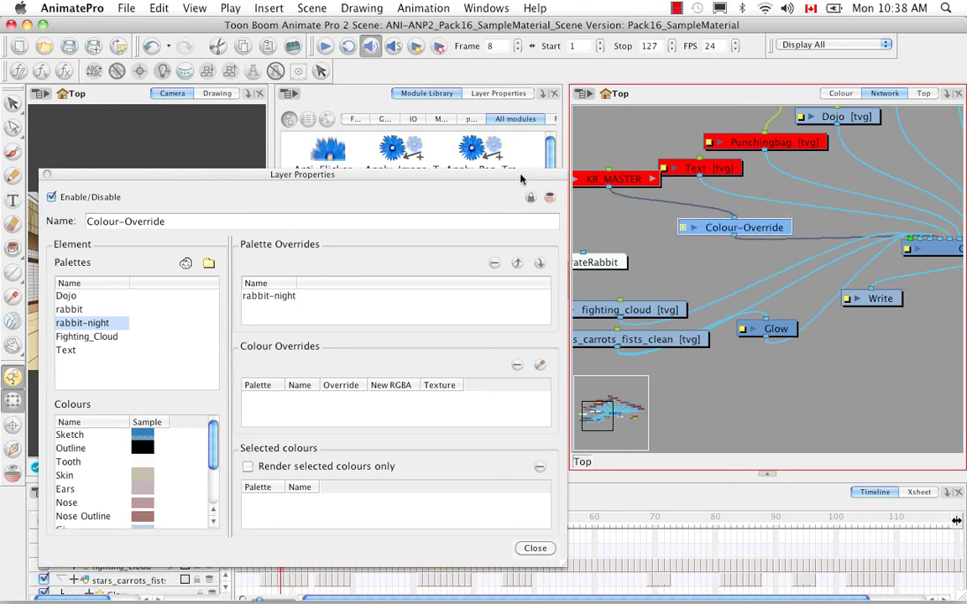
left_click(625, 183)
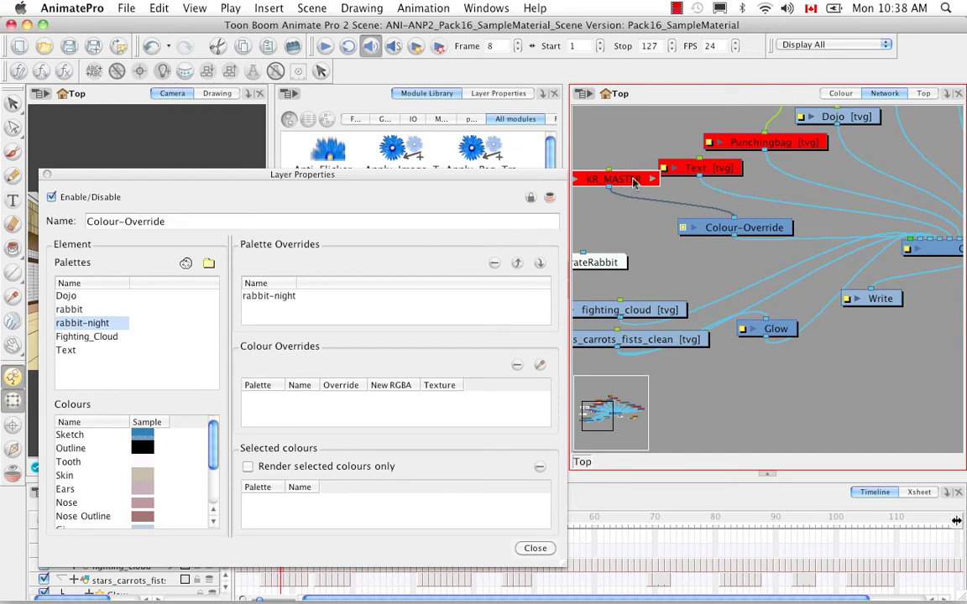
left_click(634, 182)
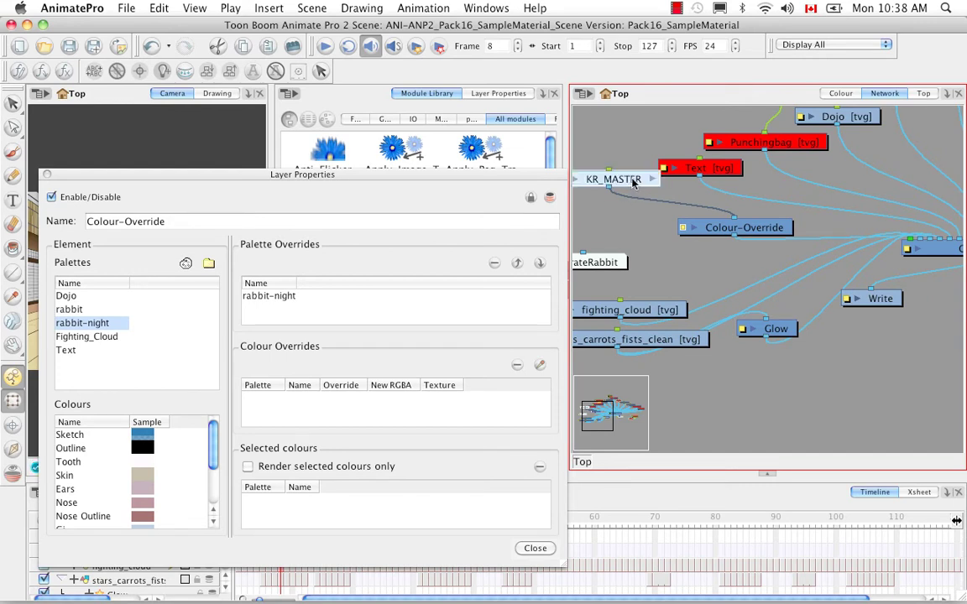
left_click_drag(353, 176, 647, 86)
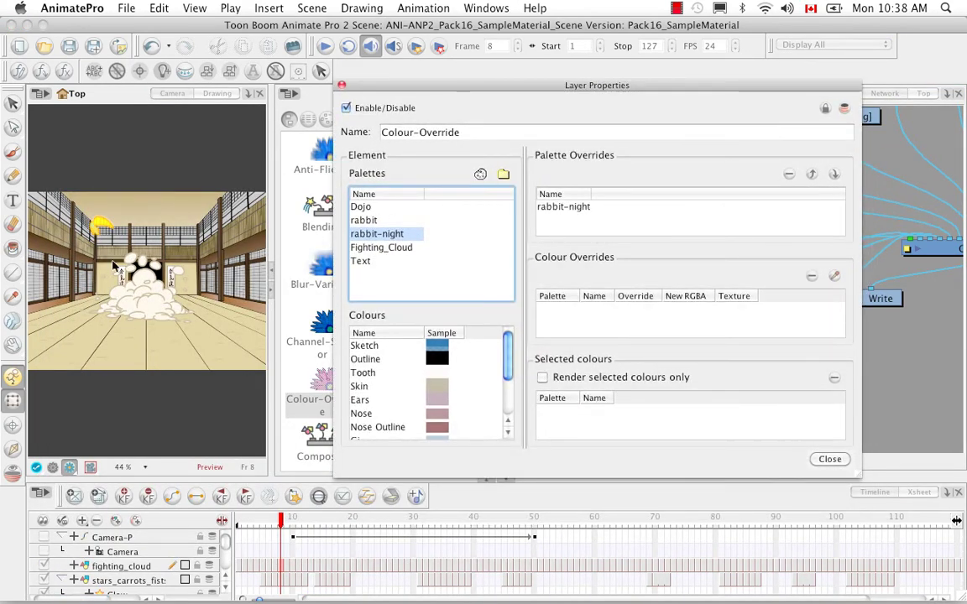
Disable the fighting_cloud layer to clear it from the camera preview
left_click_drag(572, 94, 274, 125)
left_click(636, 310)
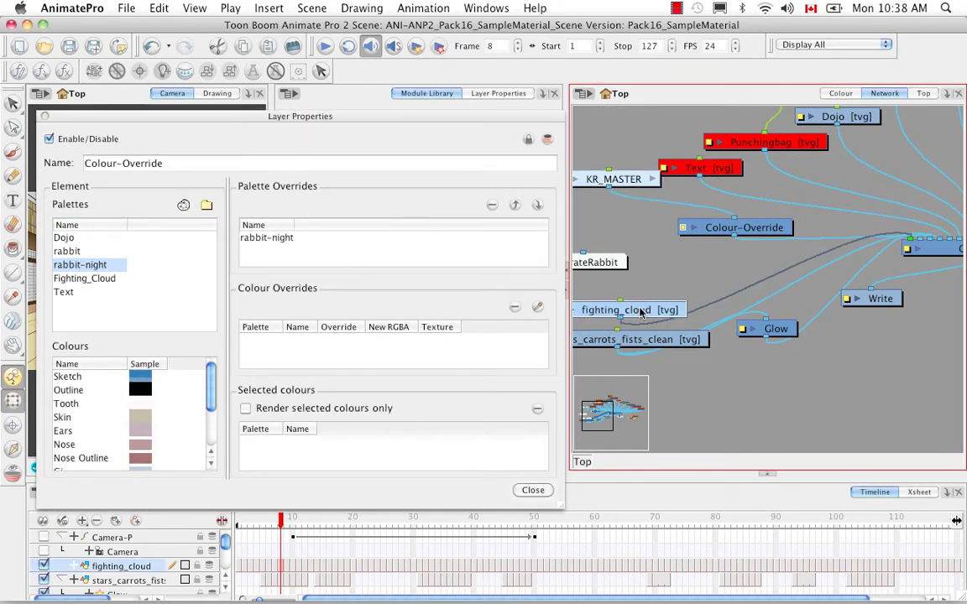
left_click_drag(489, 123, 771, 70)
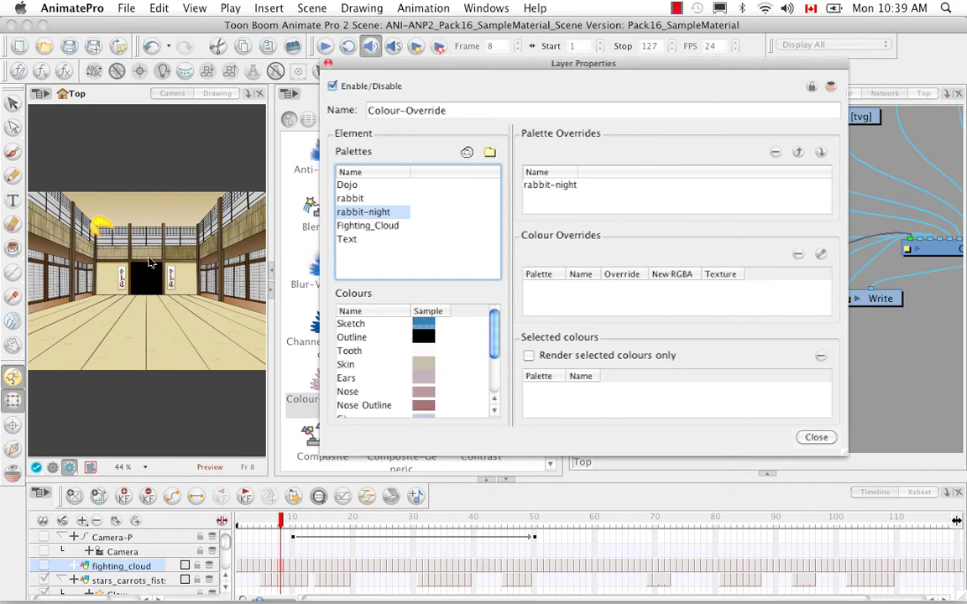
Enable the Peg and master peg layers under KR_MASTER and magnify the rabbit in the camera preview to 400%
left_click(227, 579)
scroll(226, 586, "down", 3)
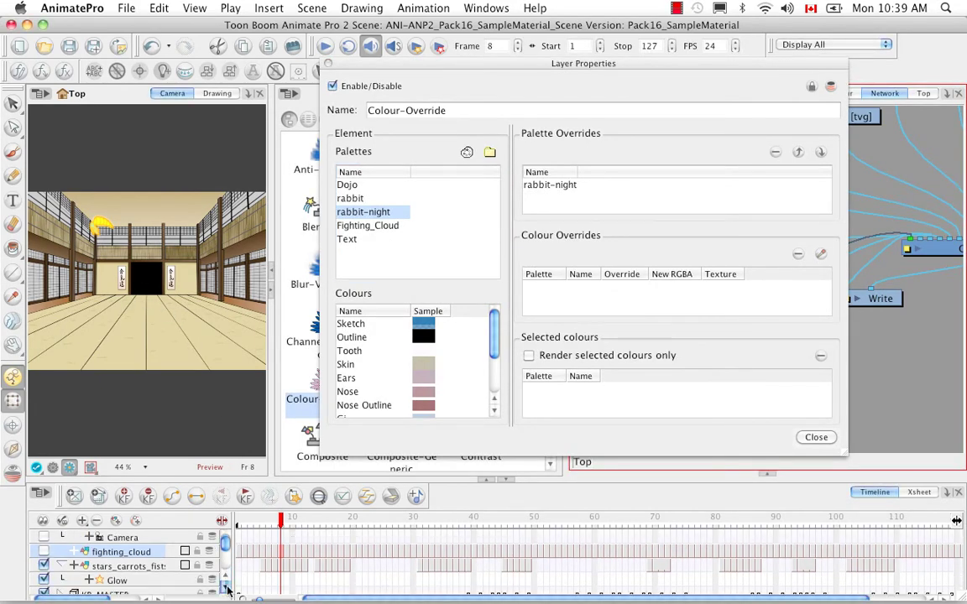
scroll(226, 592, "down", 1)
left_click(74, 551)
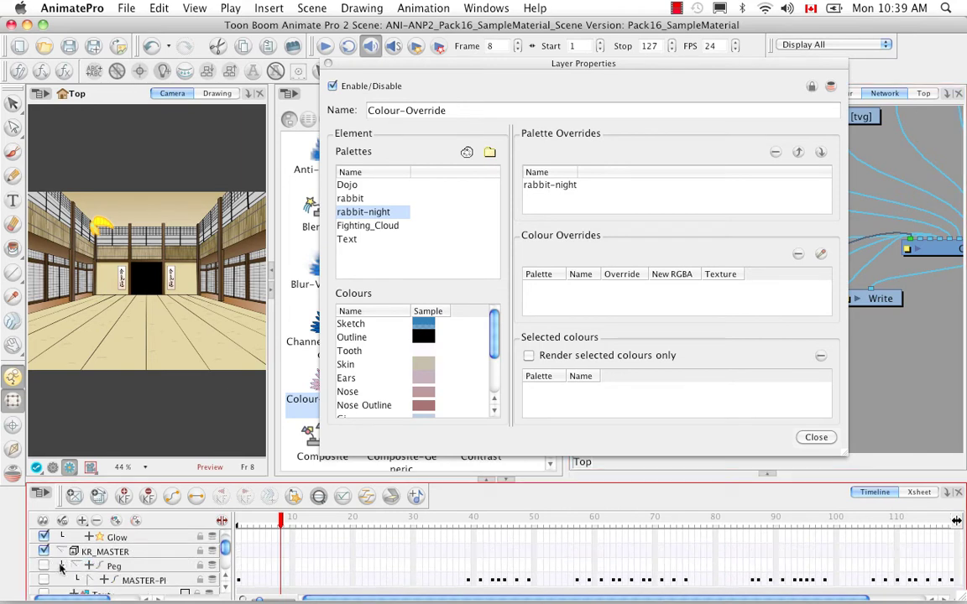
left_click(44, 580)
left_click(168, 467)
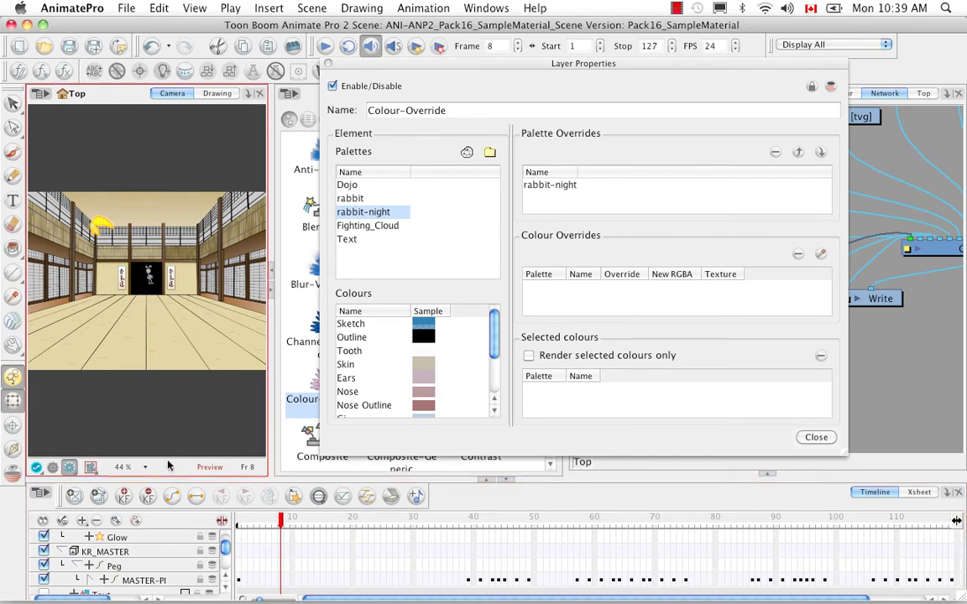
scroll(127, 397, "up", 8)
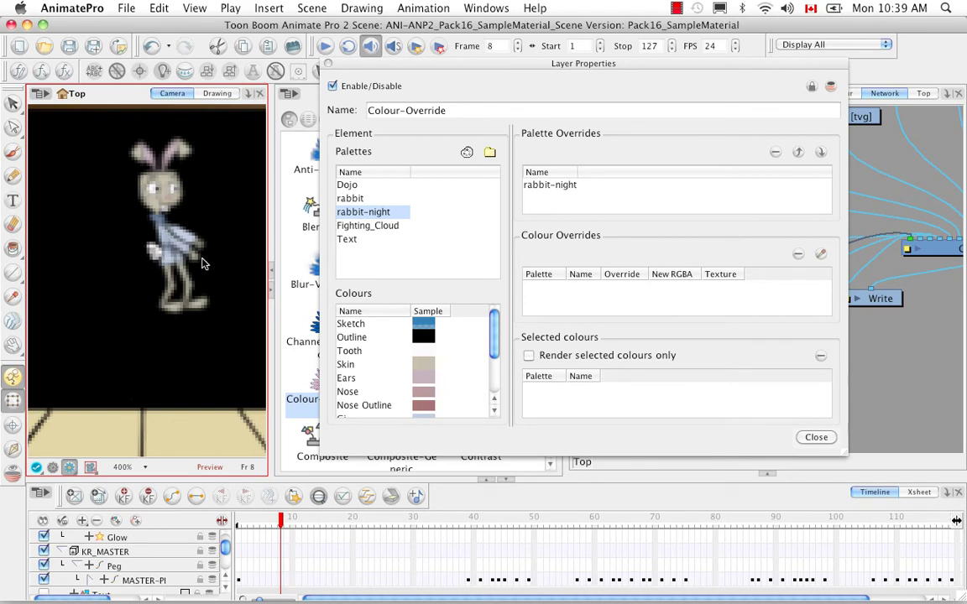
Remove the rabbit-night palette override and select the rabbit palette to compare the original colours
left_click(547, 186)
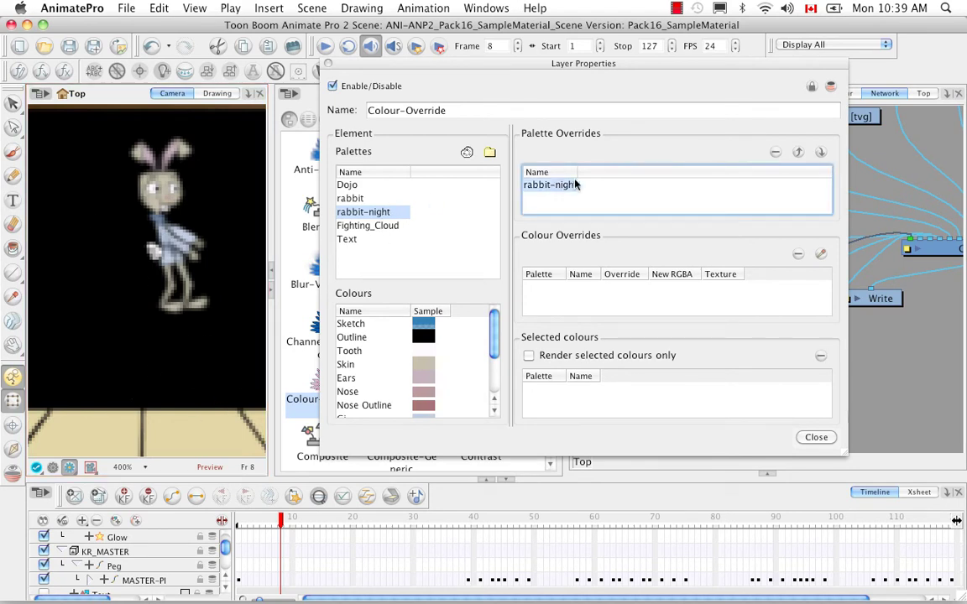
left_click(775, 152)
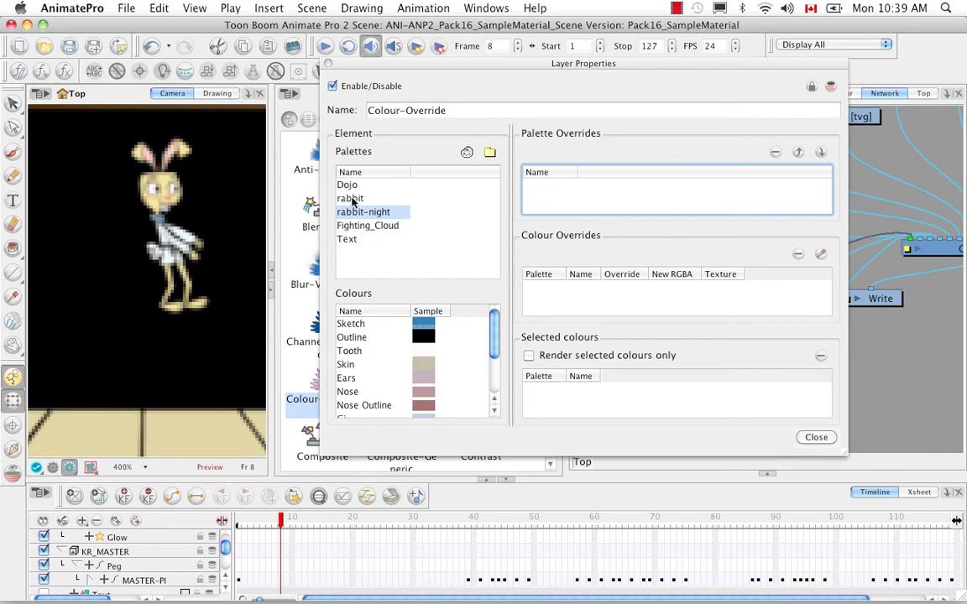
left_click(386, 196)
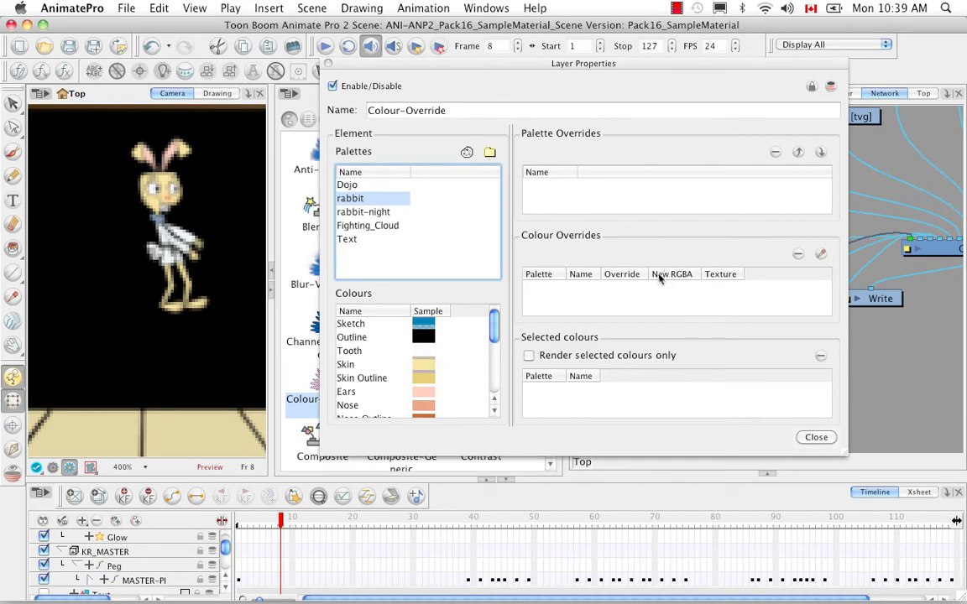
Move the Colour-Override module back between fighting_cloud and Composite, and re-enable fighting_cloud
left_click_drag(692, 73, 434, 90)
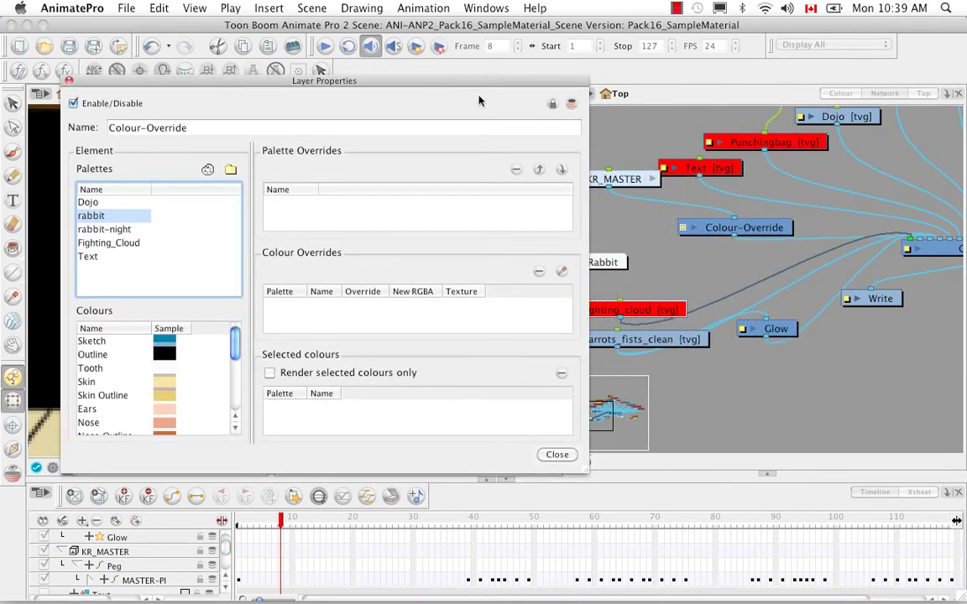
left_click(770, 231)
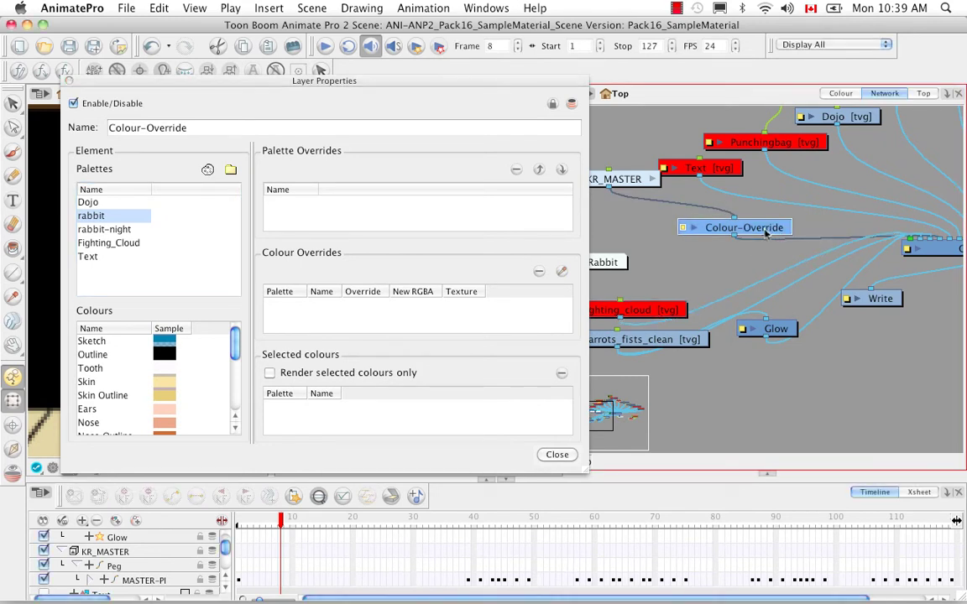
left_click_drag(765, 234, 766, 288)
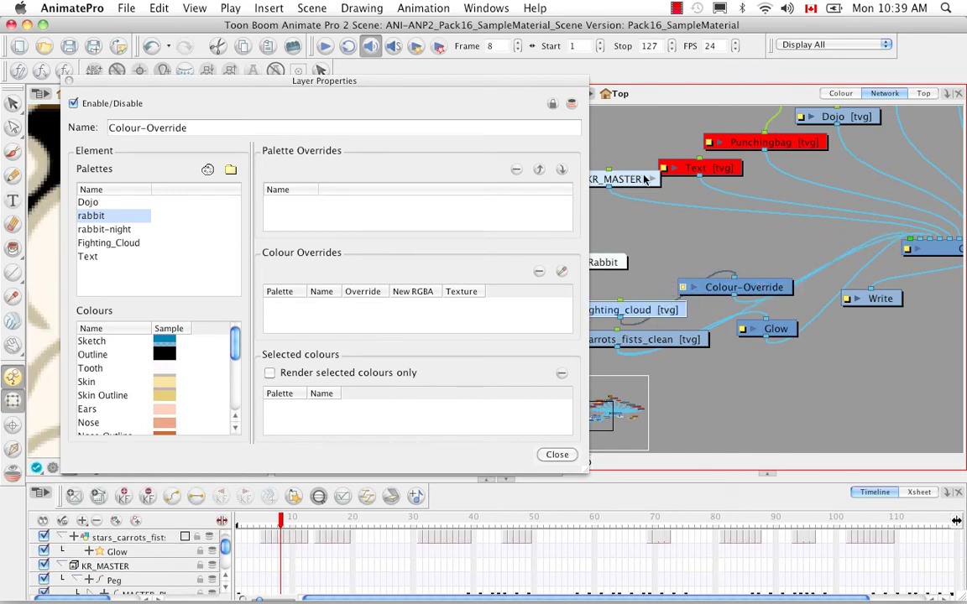
Disable KR_MASTER and reset the camera preview to show the whole dojo scene
left_click(633, 198)
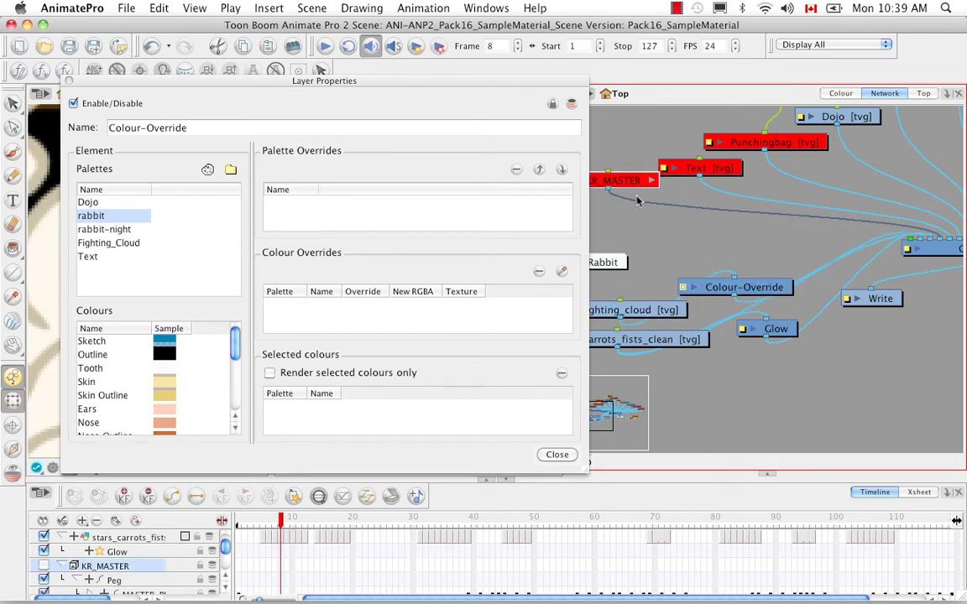
left_click(532, 107)
left_click_drag(532, 107, 842, 102)
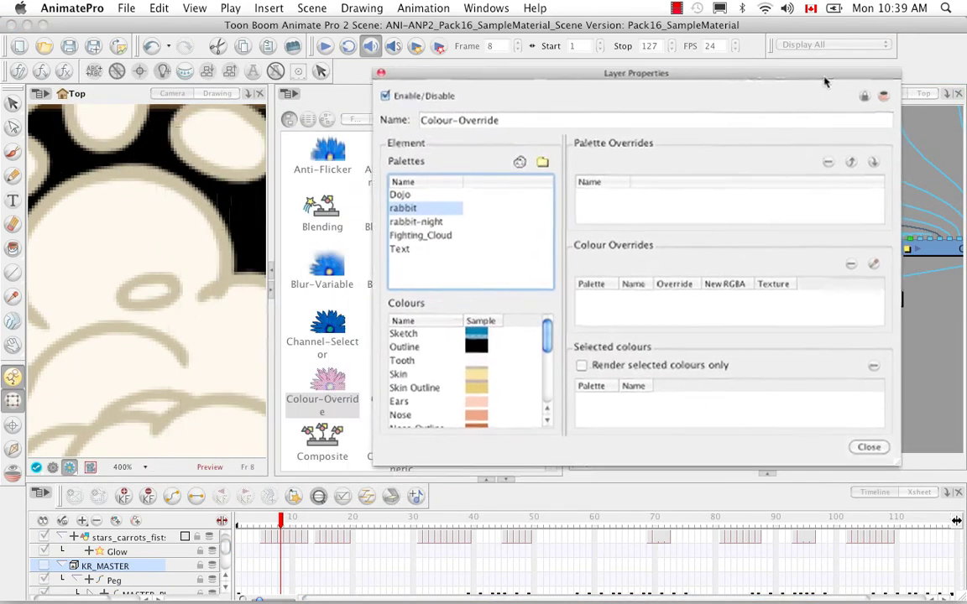
left_click(182, 470)
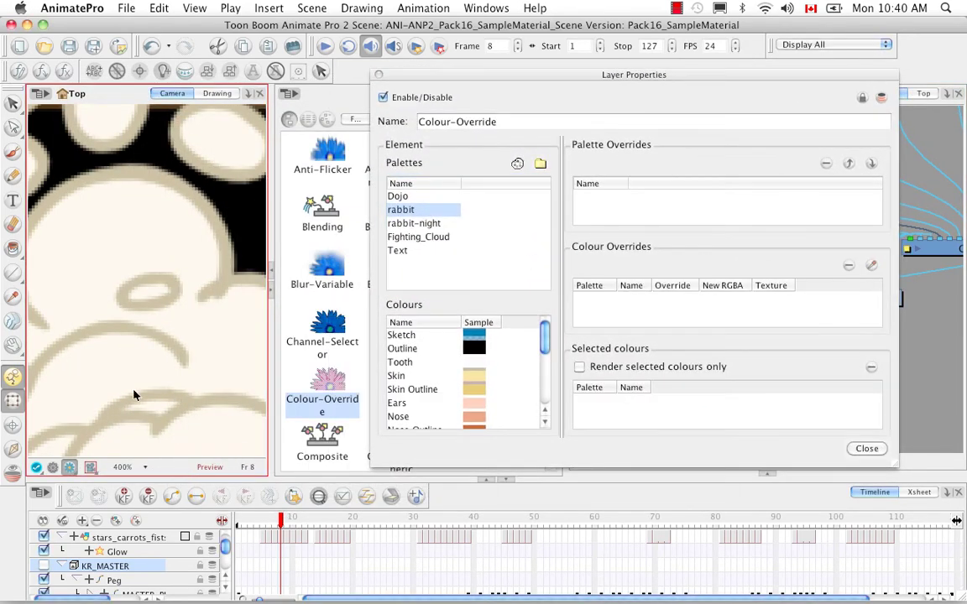
key("shift+m")
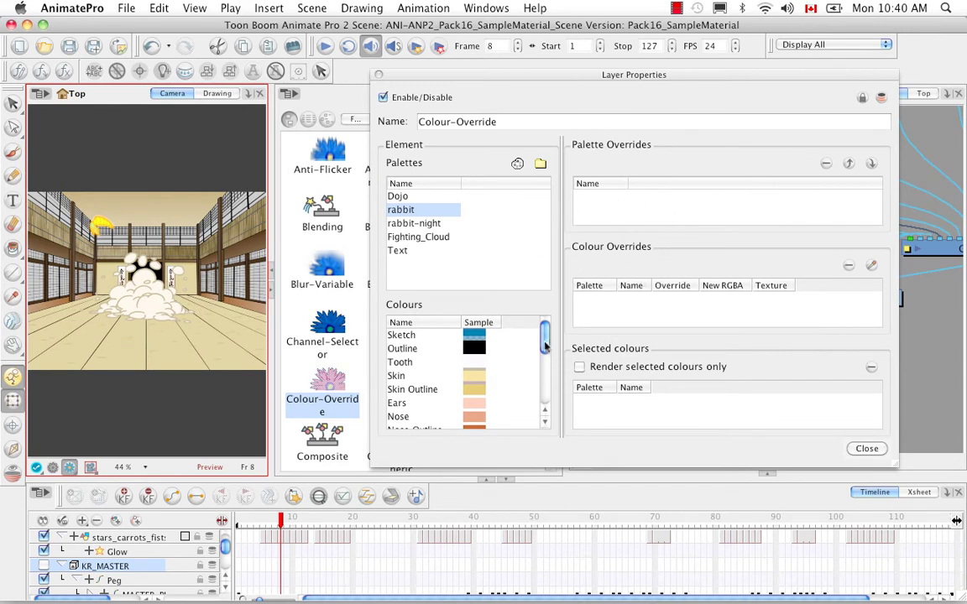
Add the Cloud colour from the Fighting_Cloud palette to the colour overrides
mouse_move(544, 345)
left_mouse_down()
mouse_move(544, 378)
mouse_move(531, 317)
left_mouse_up()
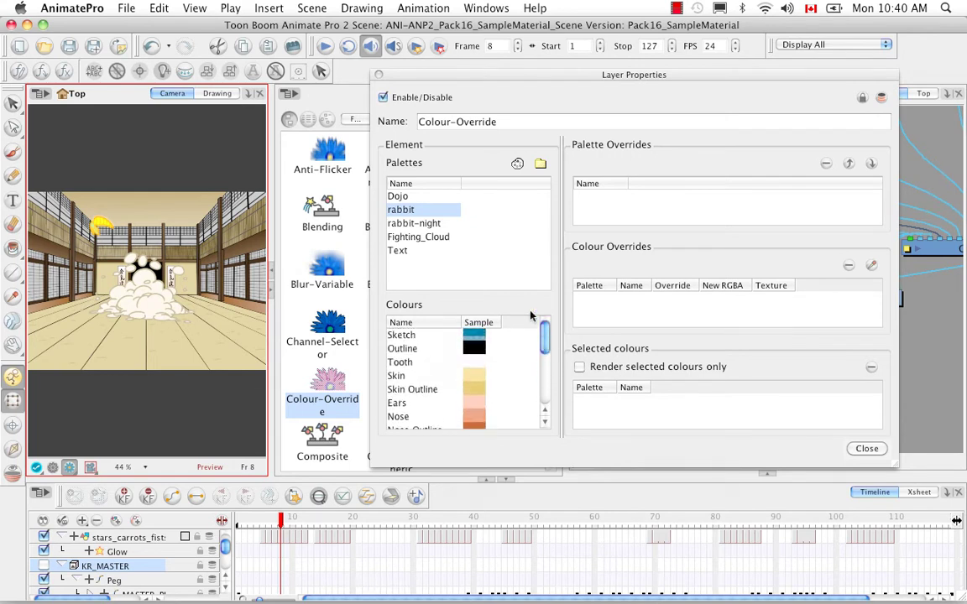
left_click(416, 238)
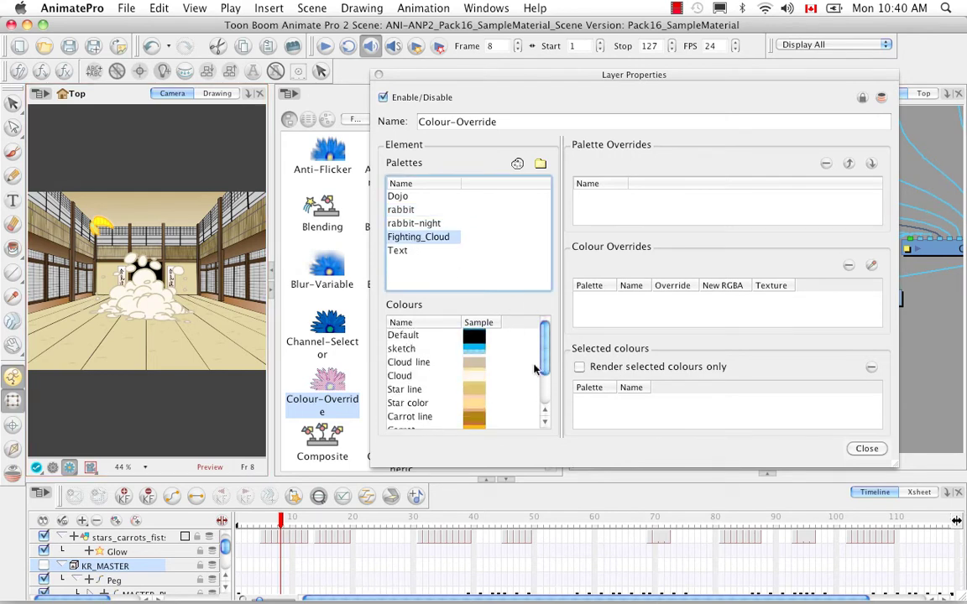
left_click(400, 377)
left_click_drag(403, 379, 621, 302)
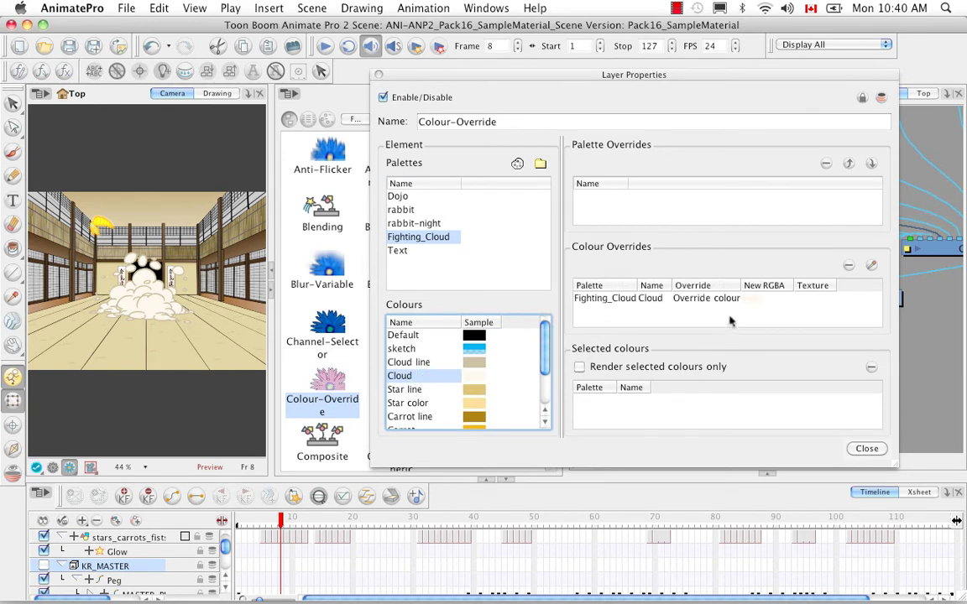
Set the override type of the Fighting_Cloud palette's Cloud colour to Colour not visible
left_click(695, 300)
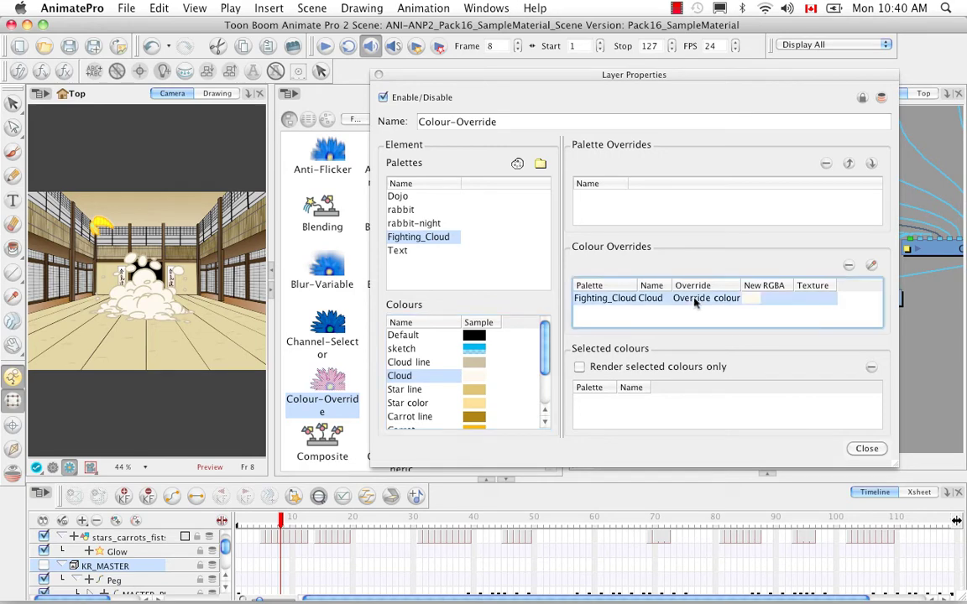
left_click(695, 304)
left_click(690, 300)
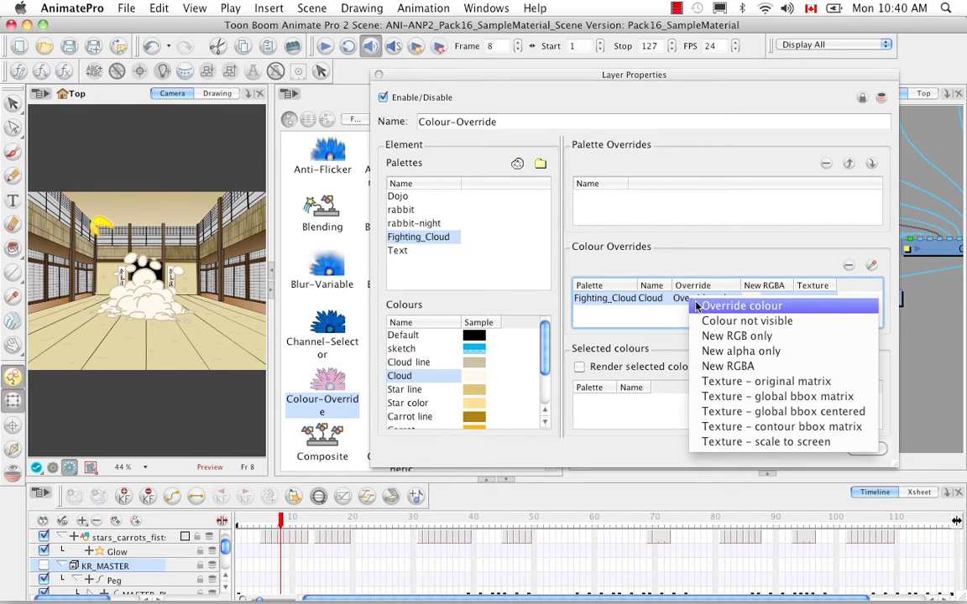
left_click(703, 322)
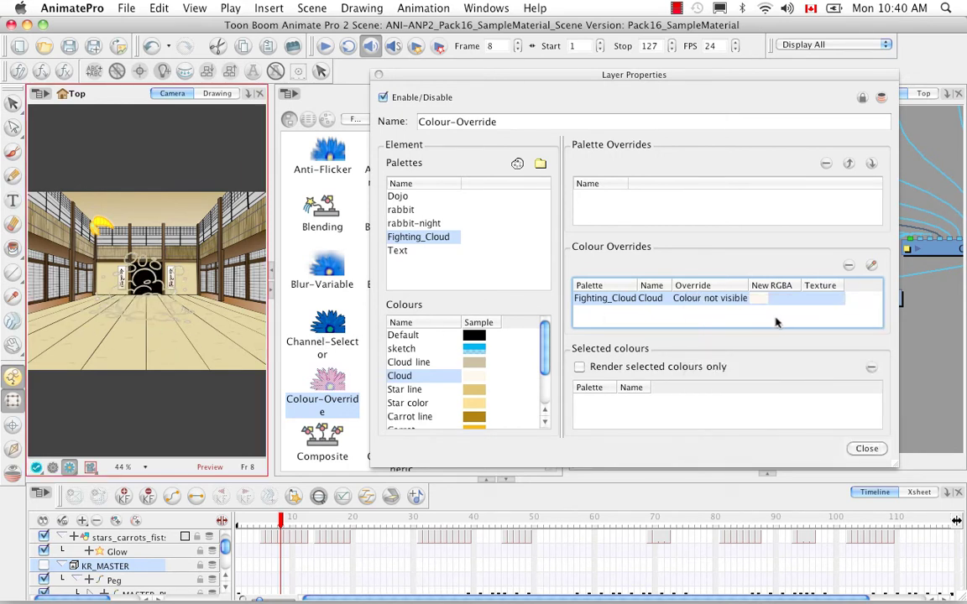
Open the Cloud override's texture selection and browse to the TEXTURE folder inside ANP2 Scenes > BuildingContent
double_click(812, 298)
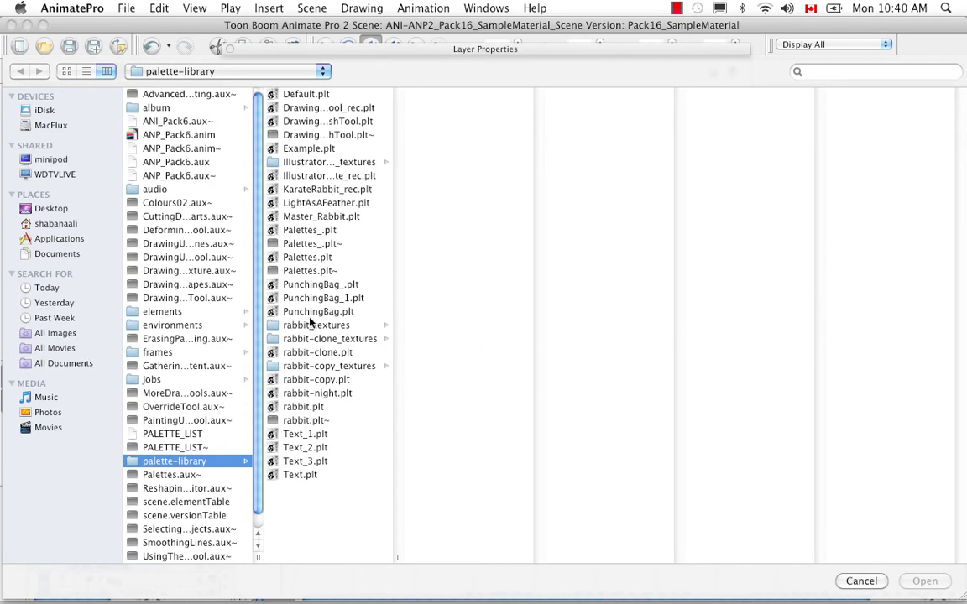
left_click(320, 75)
left_click(302, 101)
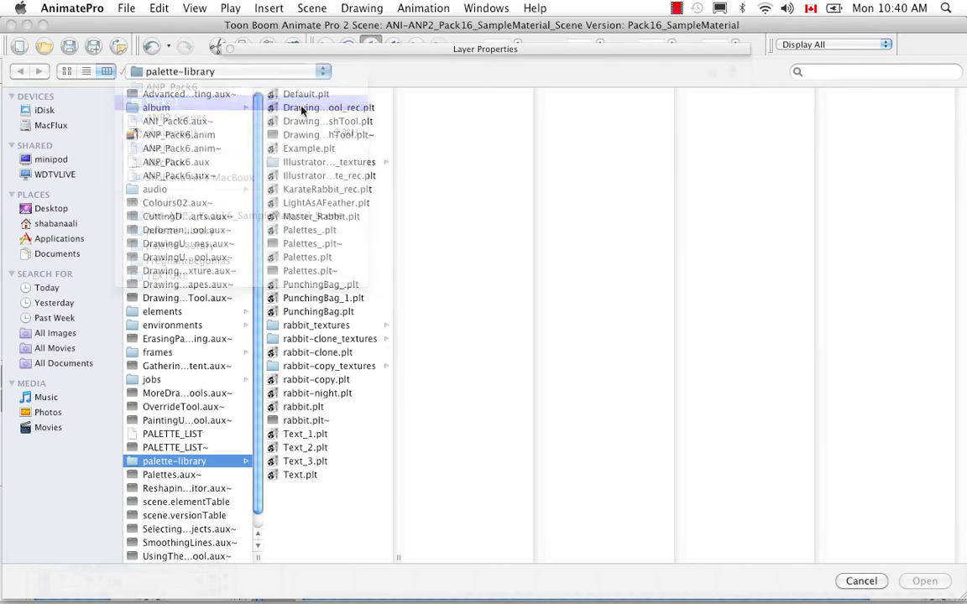
left_click(199, 258)
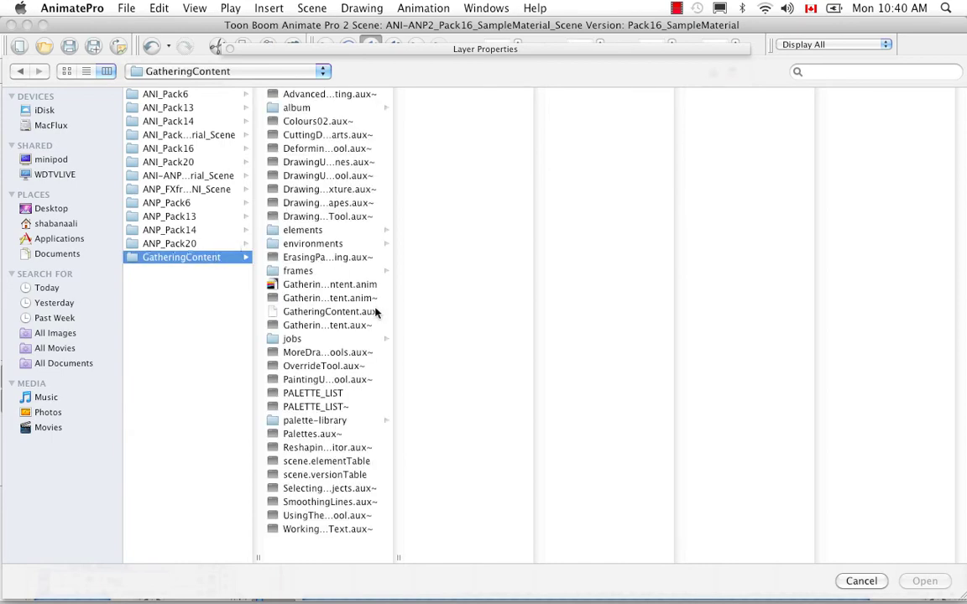
left_click(320, 76)
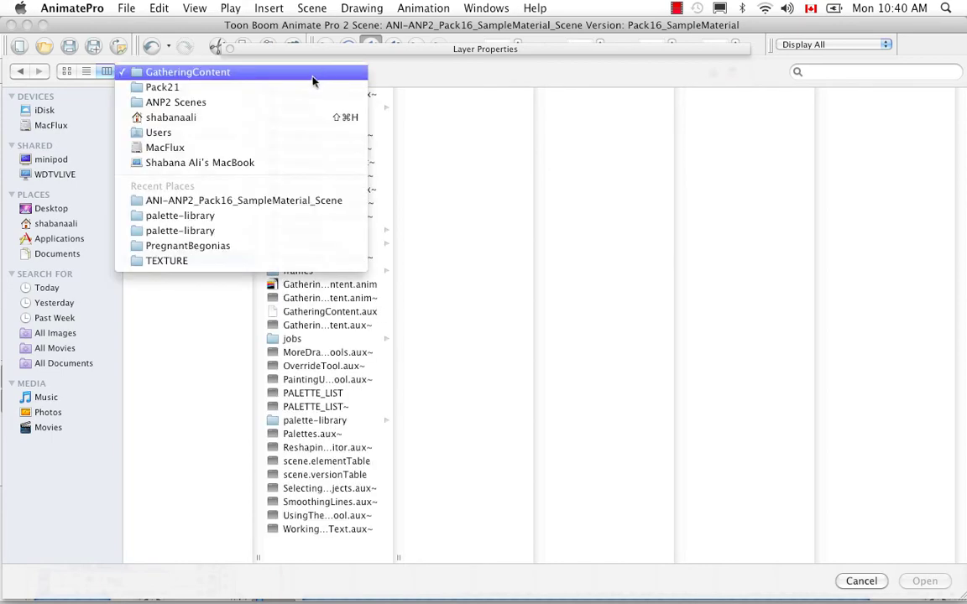
left_click(309, 88)
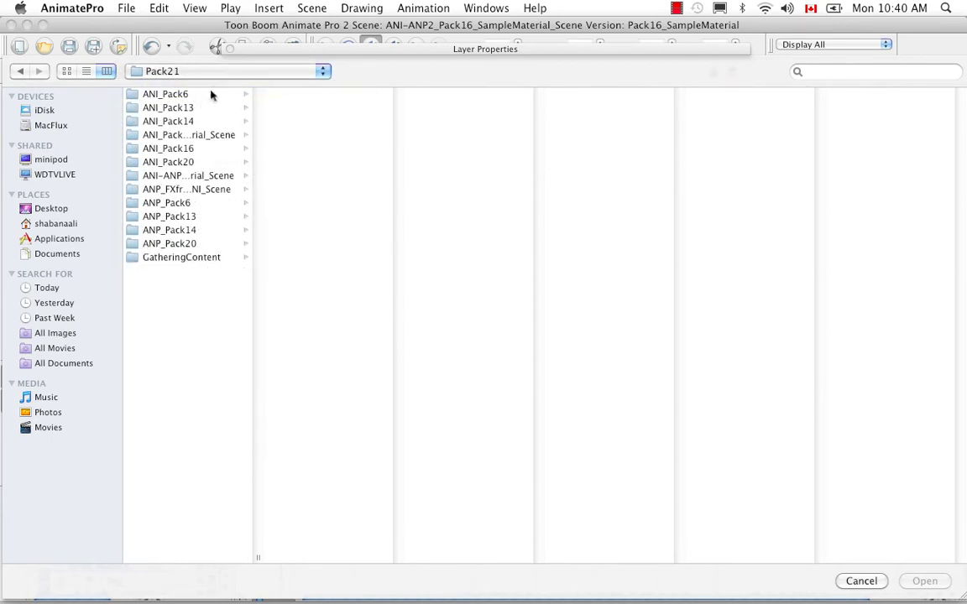
left_click(322, 75)
left_click(316, 91)
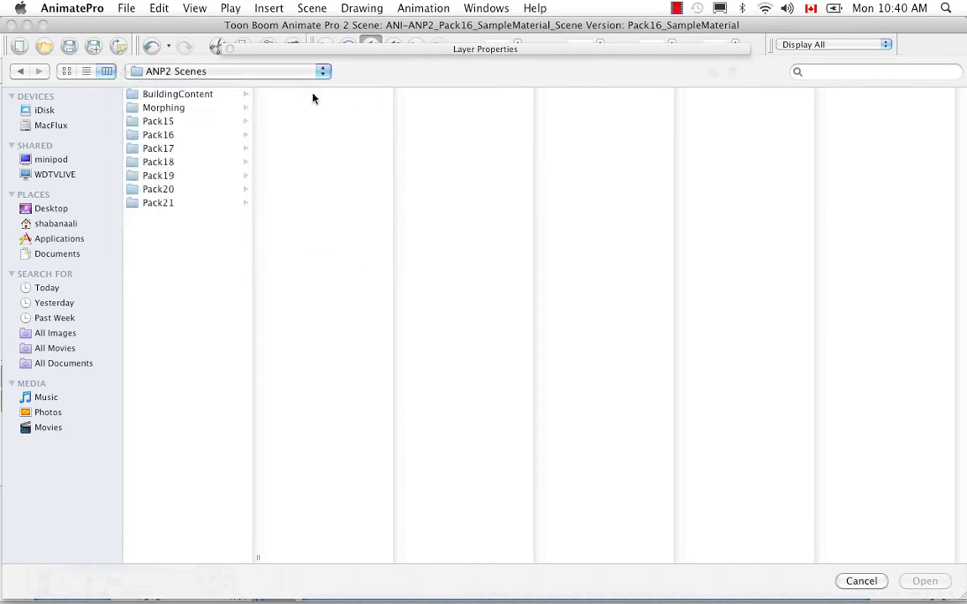
left_click(201, 94)
left_click(303, 338)
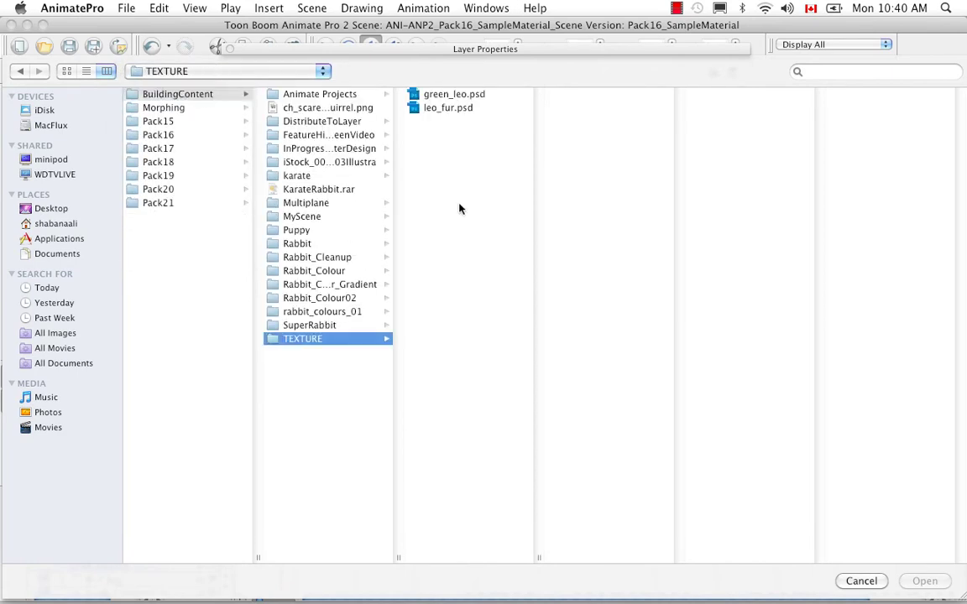
Preview leo_fur.psd and load green_leo.psd as the texture for the Cloud colour override
left_click(460, 112)
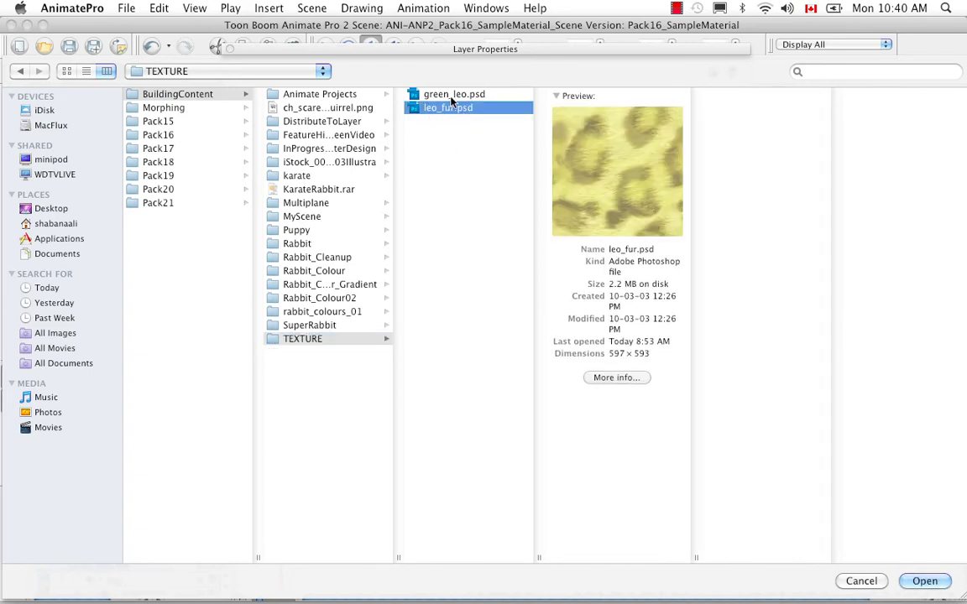
left_click(451, 97)
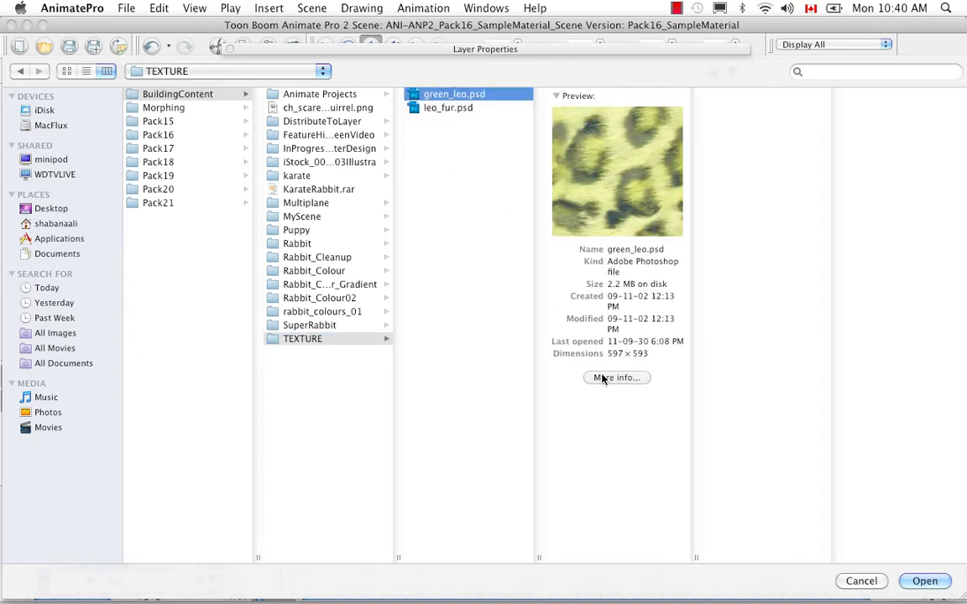
left_click(930, 581)
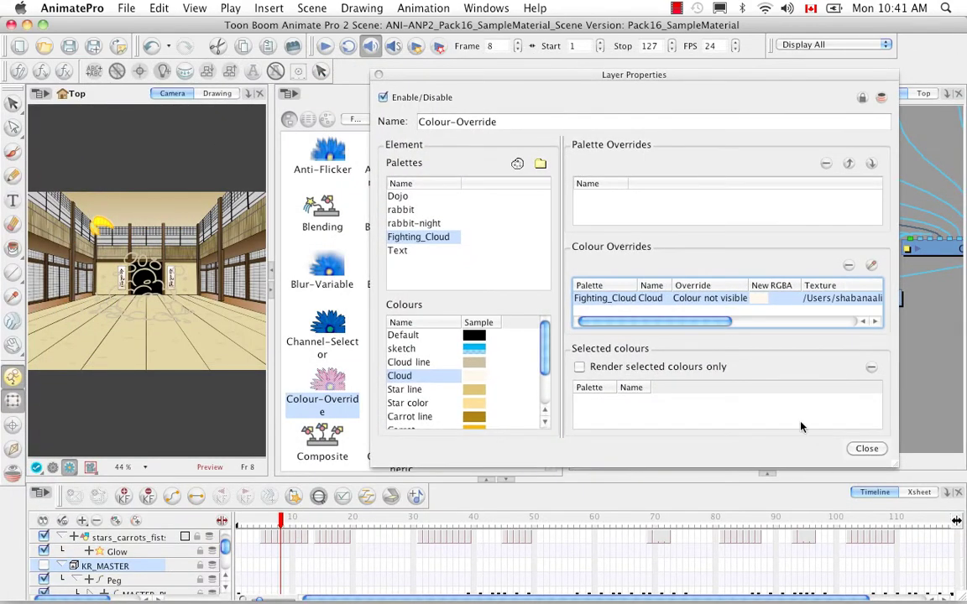
Set the Cloud override type to Texture – original matrix and compare it with Texture – scale to screen
left_click(710, 299)
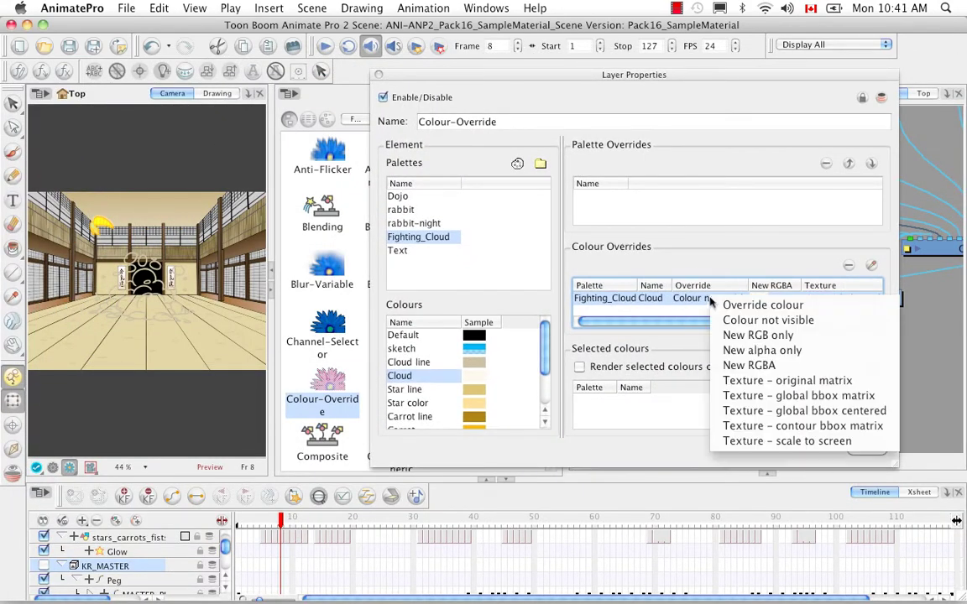
left_click(733, 382)
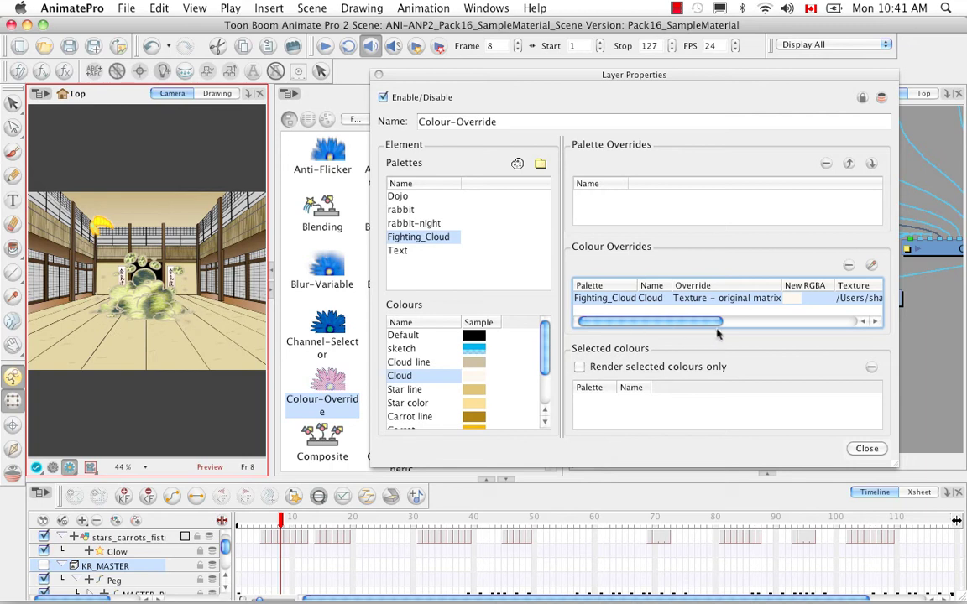
left_click(729, 298)
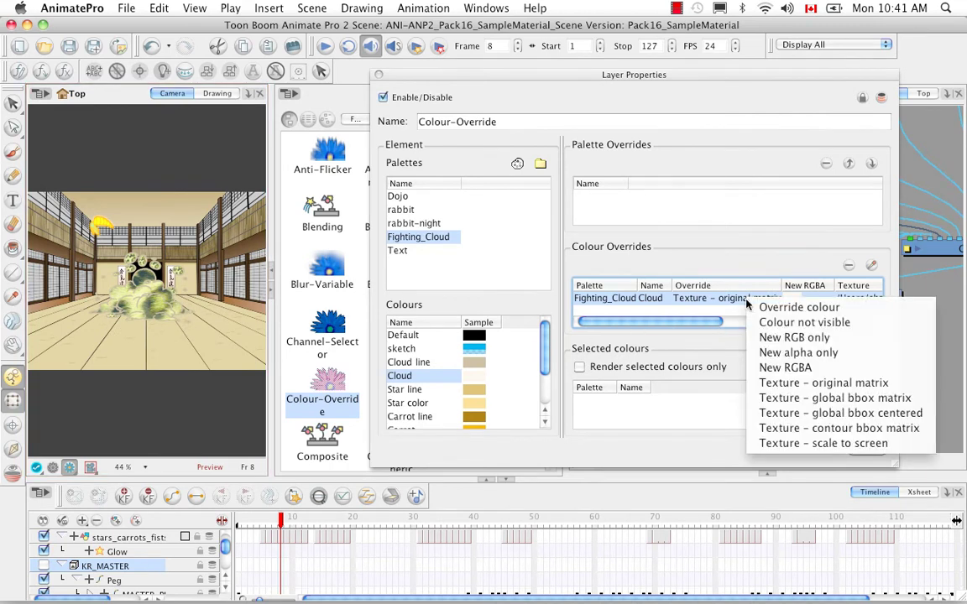
left_click(781, 444)
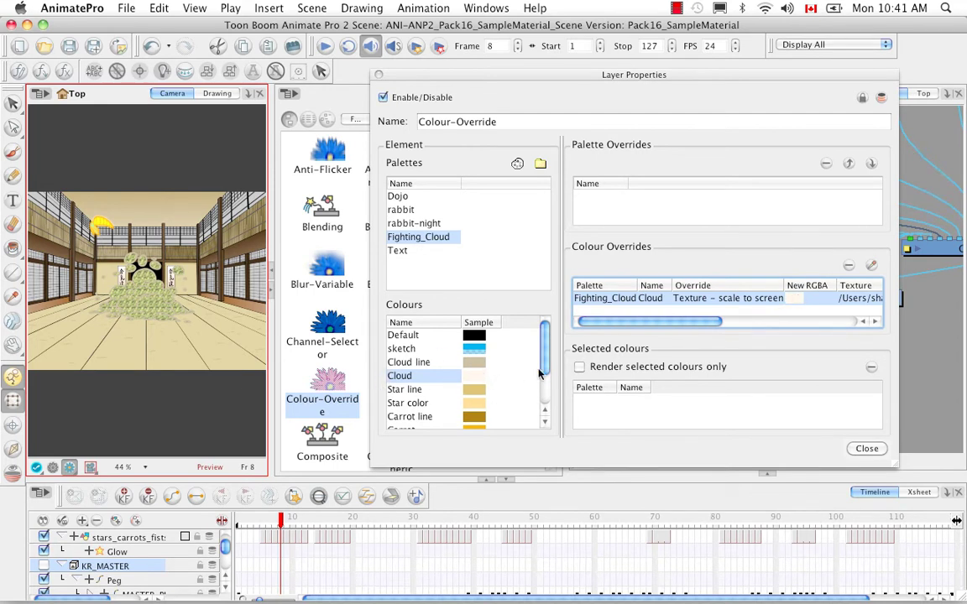
Change the Cloud override type to New RGBA and set its colour to pinkish red, RGB 254, 37, 68
left_click(776, 304)
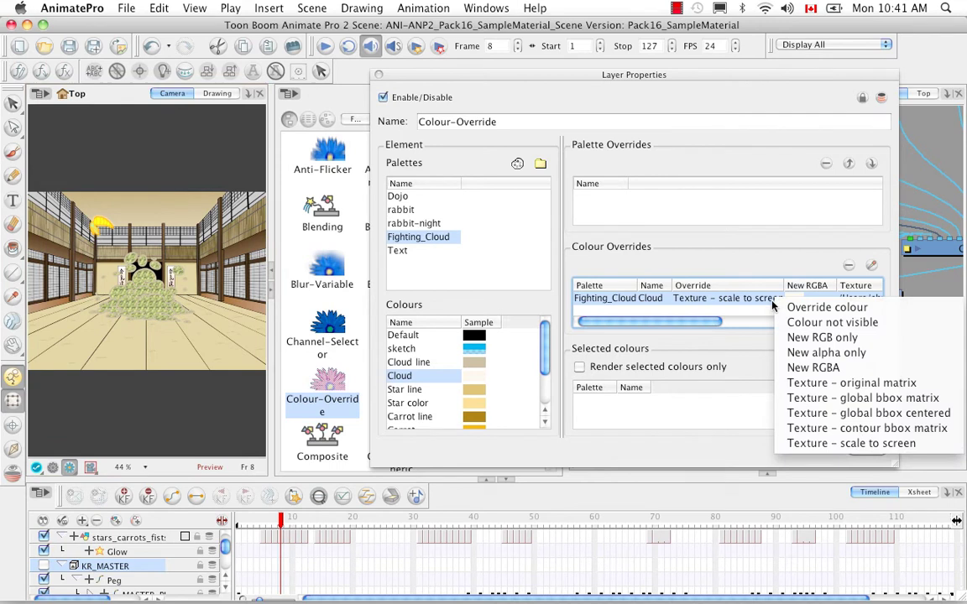
left_click(797, 367)
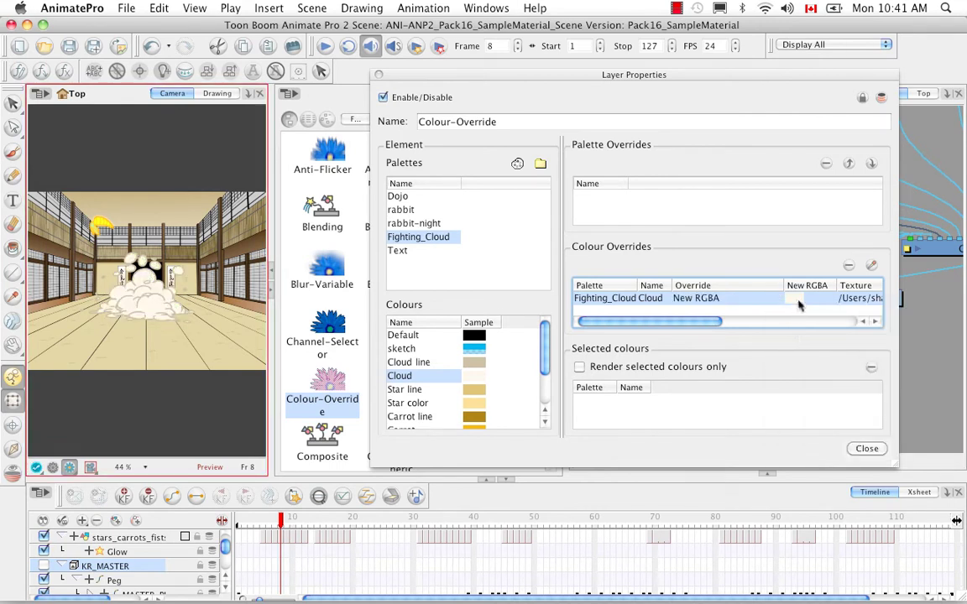
left_click(874, 265)
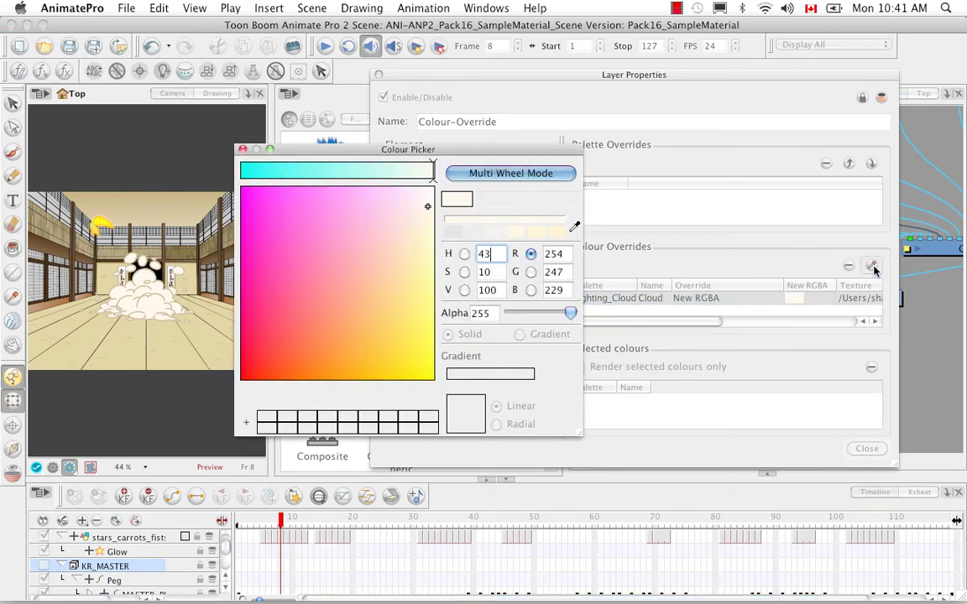
left_click_drag(424, 209, 269, 328)
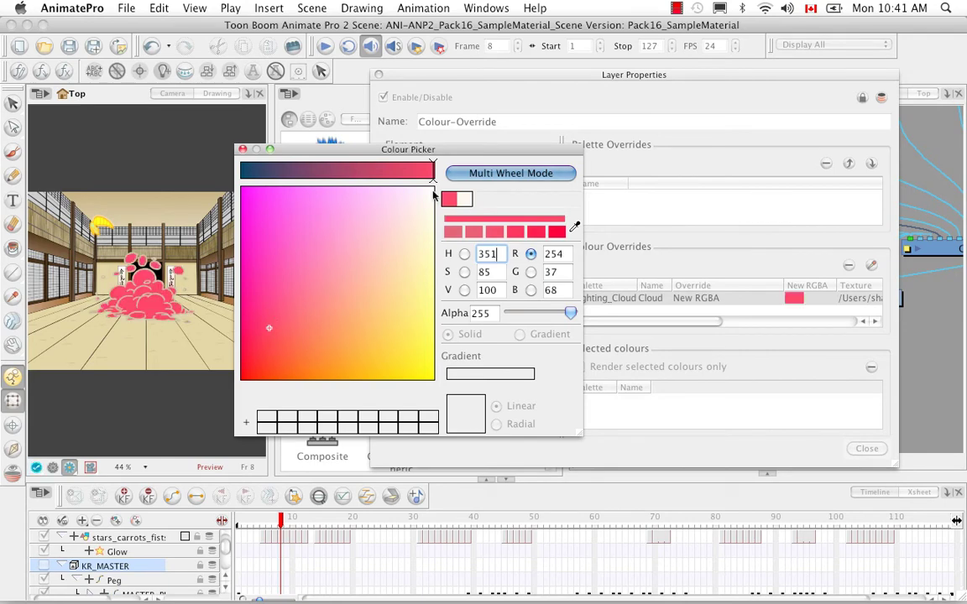
left_click(243, 149)
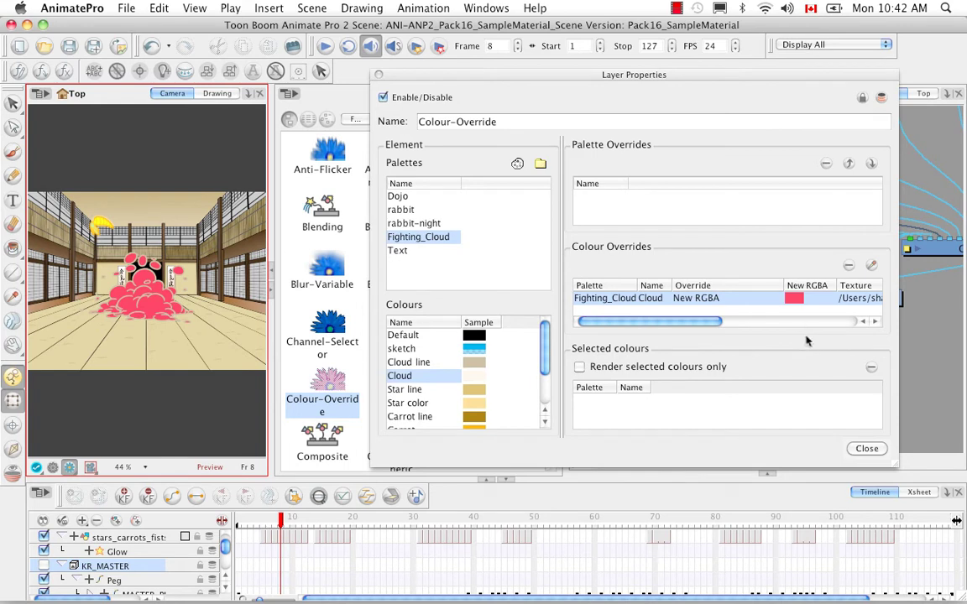
Remove the Cloud colour of the Fighting_Cloud palette from the colour overrides
left_click(850, 267)
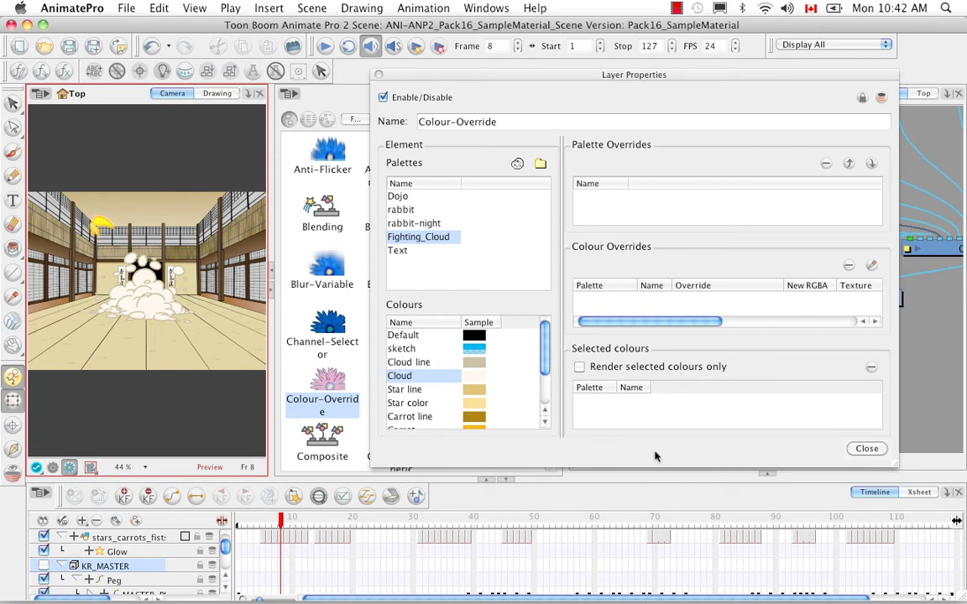
Add Fighting_Cloud's Carrot, Carrot leaf, skin and Star color to the selected colours and render selected colours only
left_click_drag(544, 354, 545, 382)
left_click(401, 381)
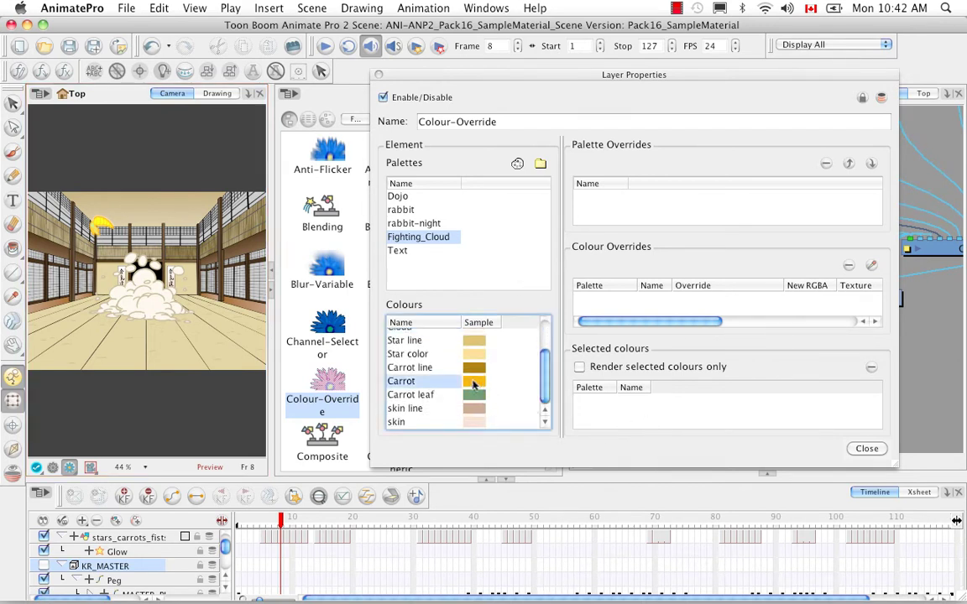
left_click_drag(613, 413, 613, 413)
left_click_drag(473, 400, 568, 416)
left_click_drag(465, 422, 604, 420)
left_click_drag(467, 357, 787, 376)
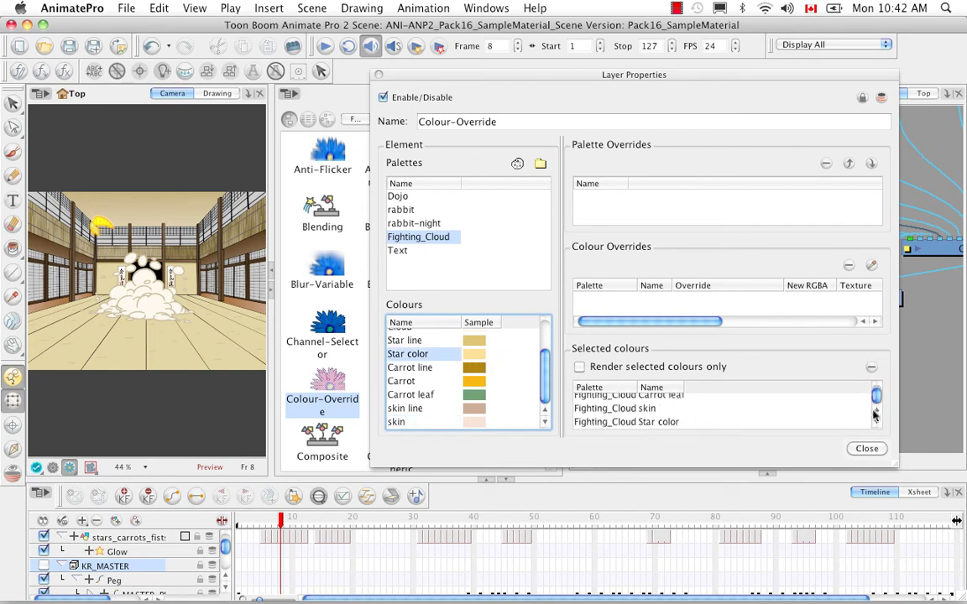
left_click(579, 367)
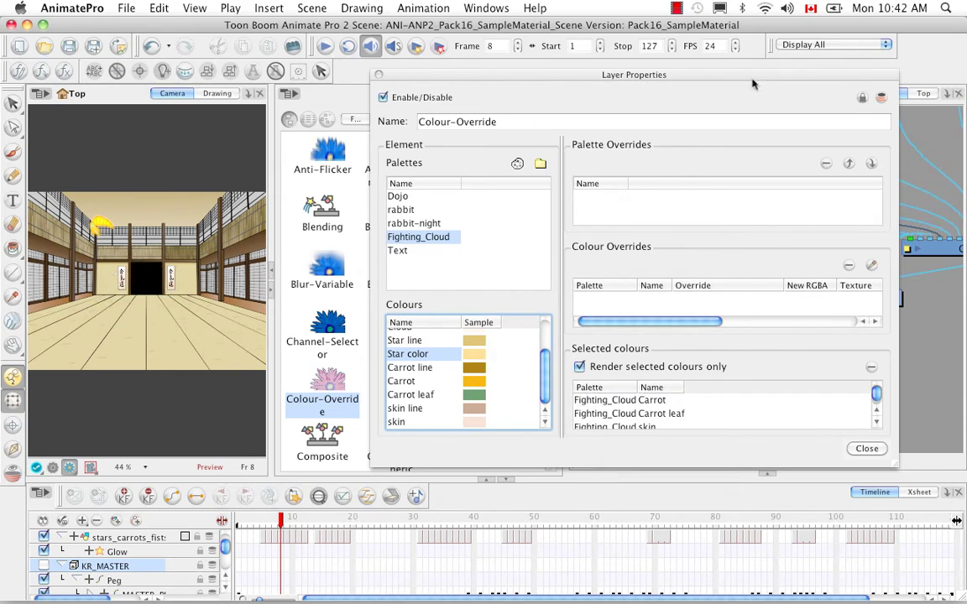
Detach the Colour-Override module from fighting_cloud, insert it between stars_carrots_fists_clean and Glow, and close its properties
left_click_drag(753, 80, 462, 132)
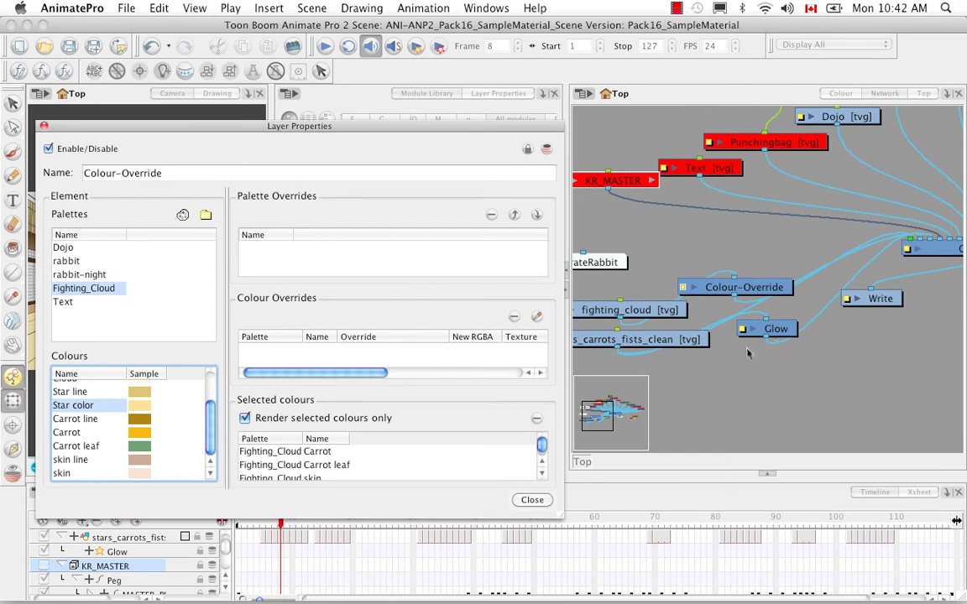
left_click(723, 288)
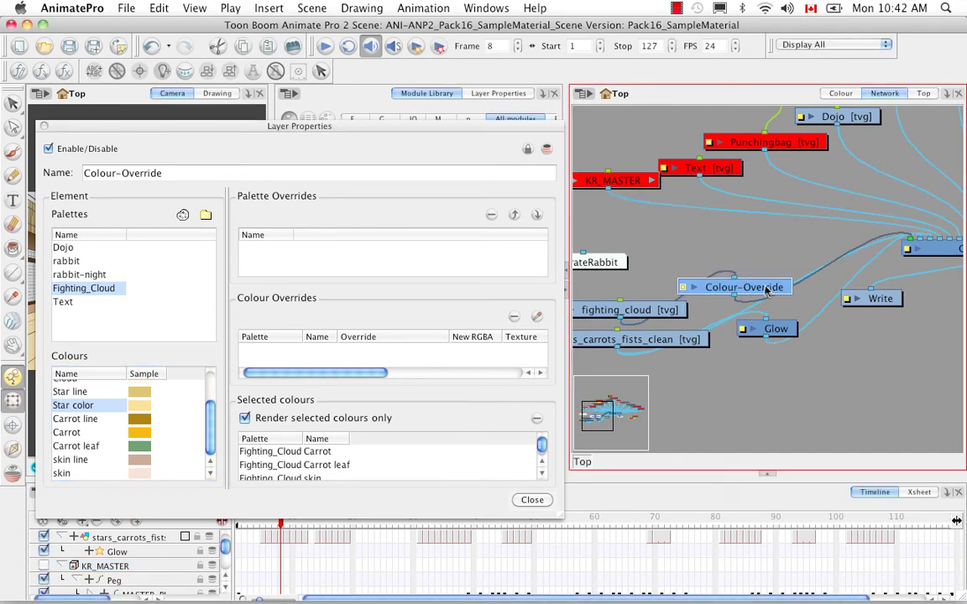
left_click_drag(766, 289, 772, 413)
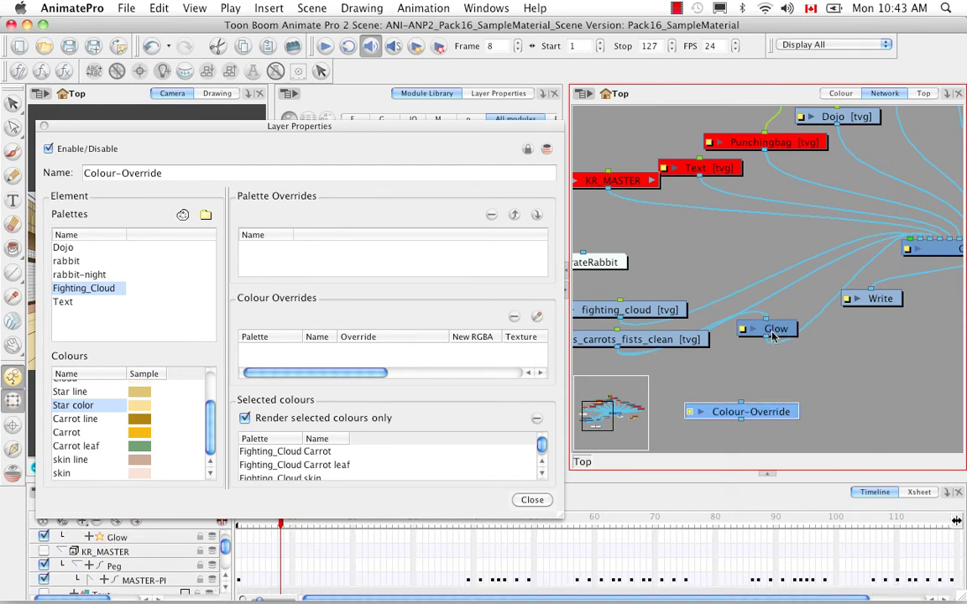
left_click_drag(774, 335, 841, 401)
left_click_drag(777, 413, 760, 385)
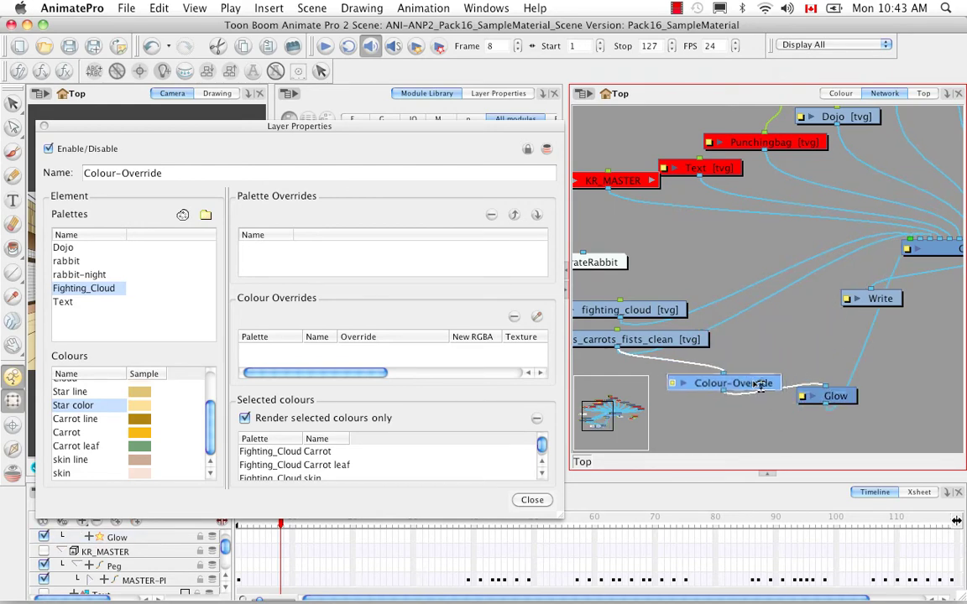
left_click_drag(460, 119, 771, 73)
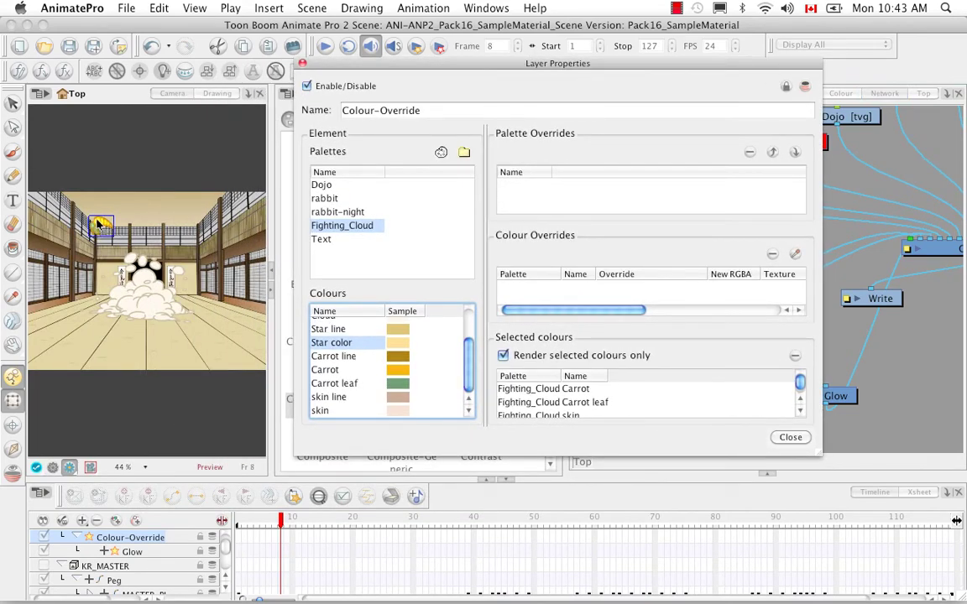
left_click_drag(663, 89, 553, 60)
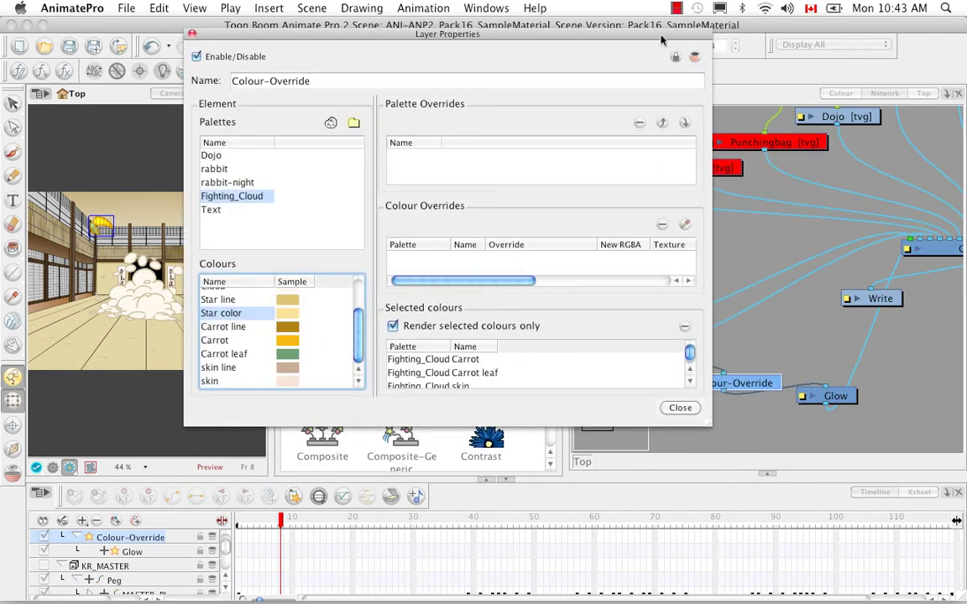
left_click_drag(660, 39, 594, 37)
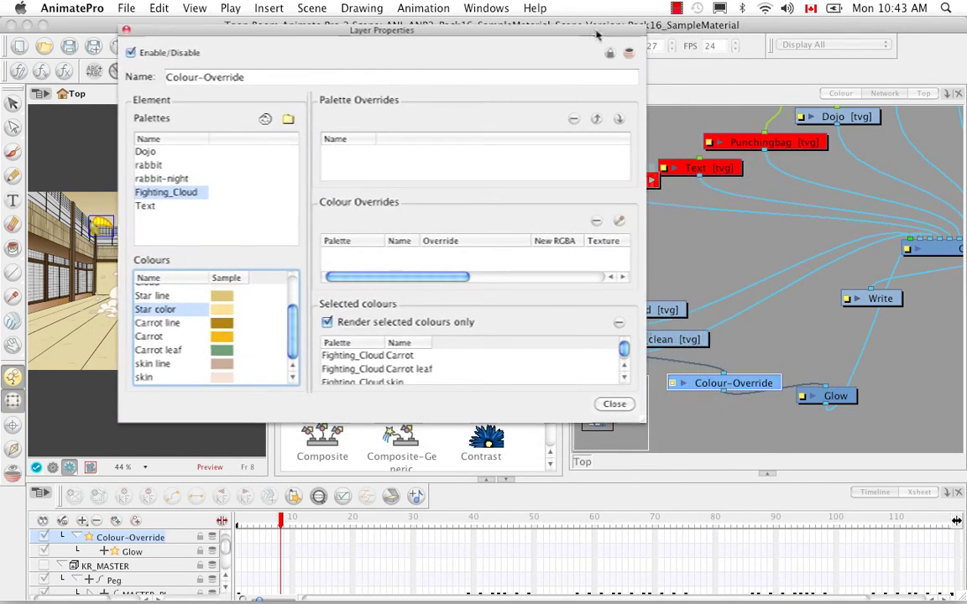
left_click(126, 29)
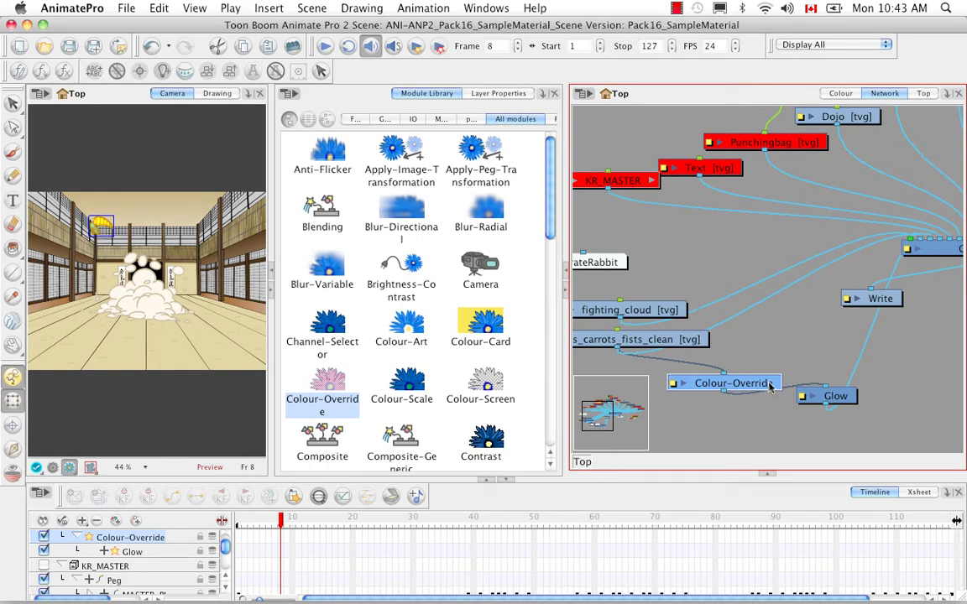
Disable and re-enable the Colour-Override module to compare the rendered element with and without it
key("d")
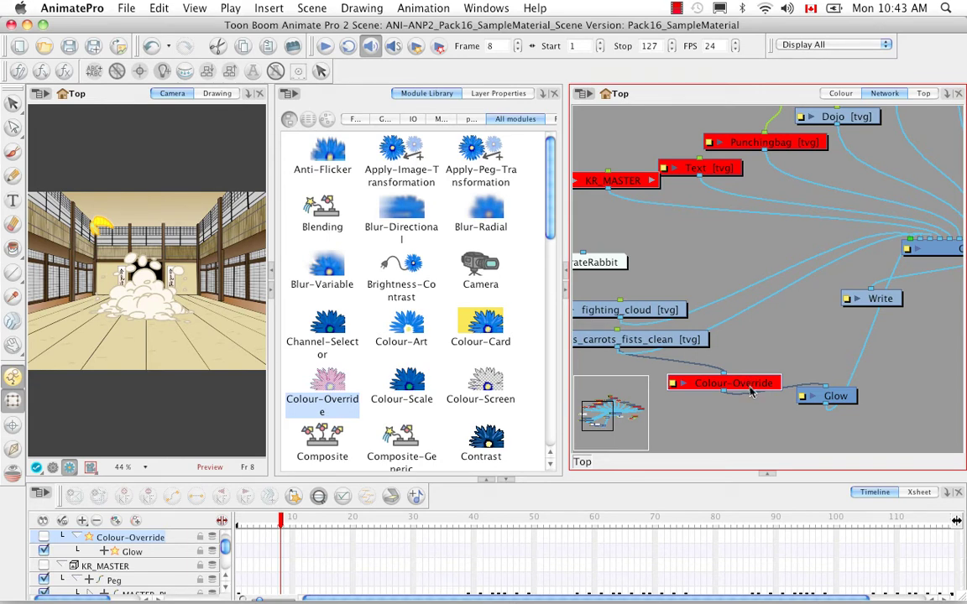
key("d")
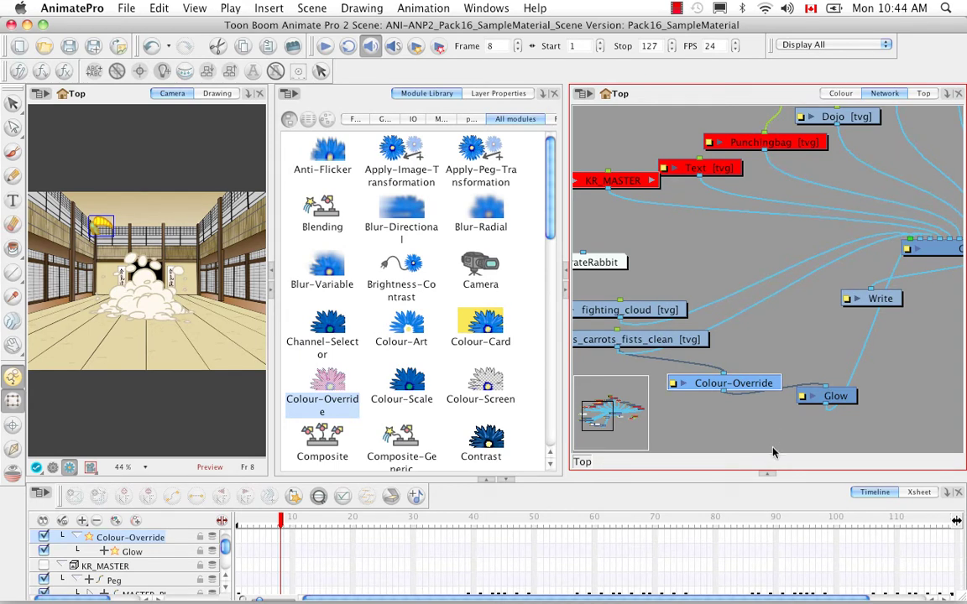
Add a Brightness-Contrast module to the network above the fighting_cloud module
left_click(410, 264)
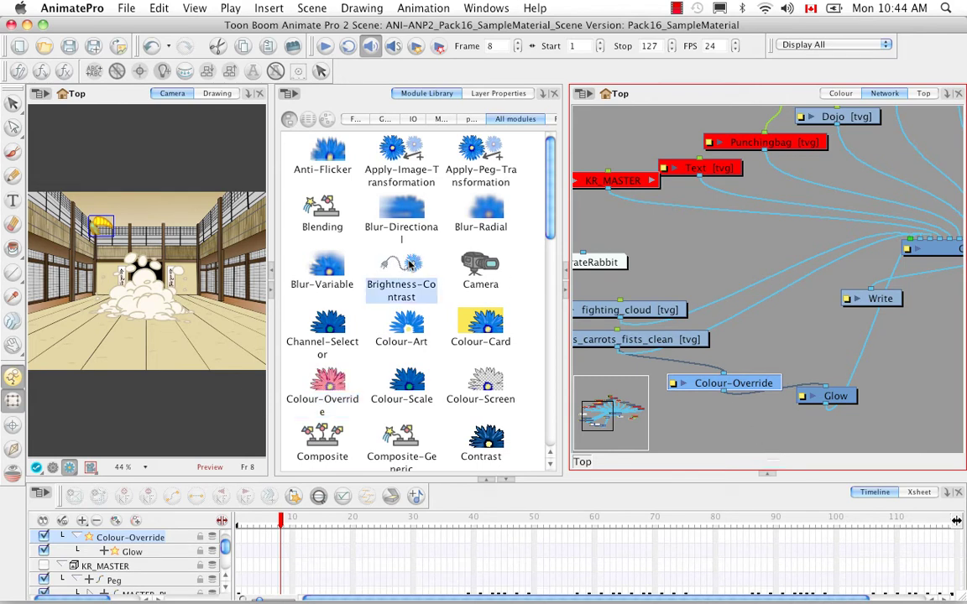
left_click(708, 252)
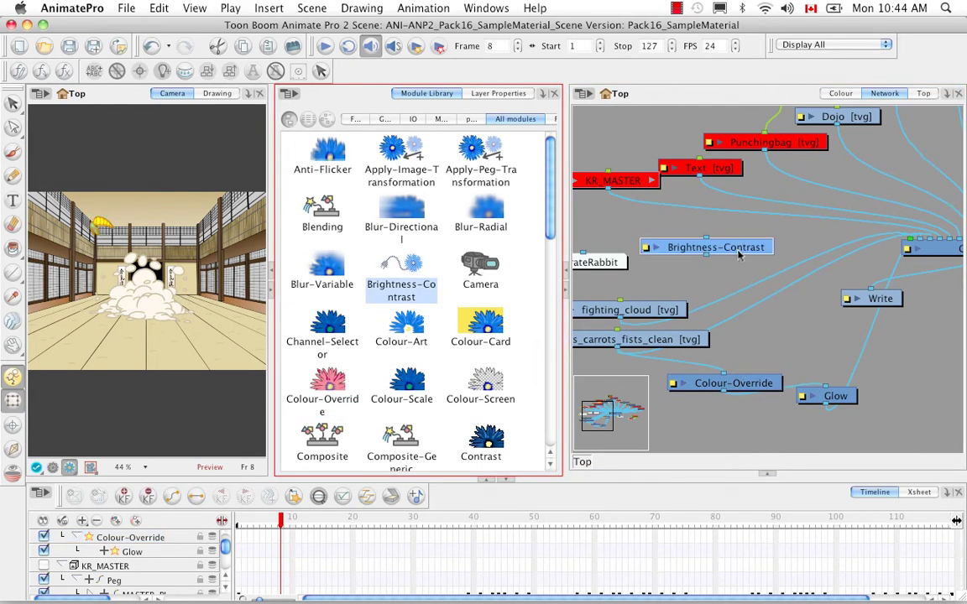
Insert the Brightness-Contrast module into the connection between fighting_cloud and the composite, and open its layer properties
left_click_drag(738, 252, 753, 291)
double_click(753, 291)
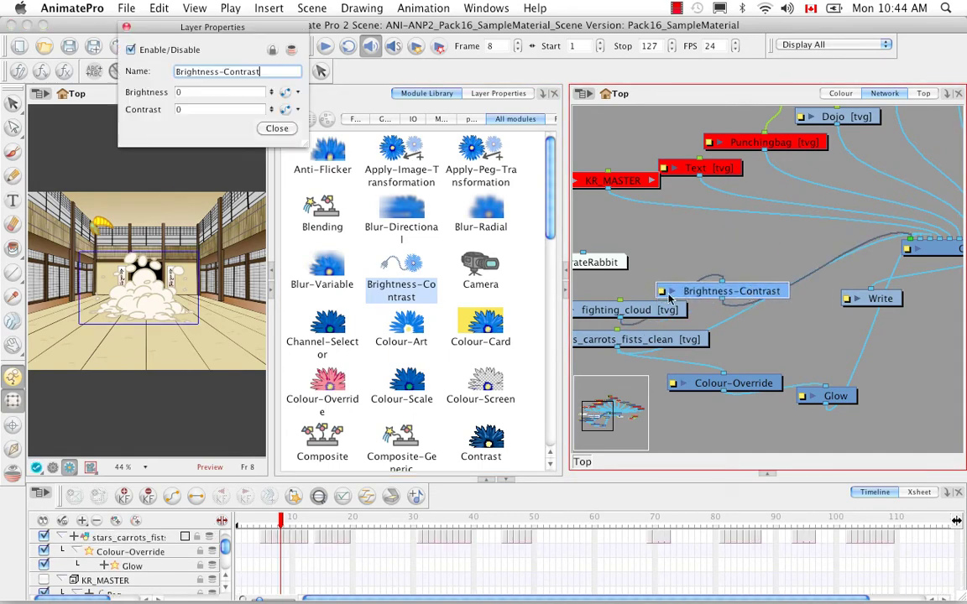
left_click_drag(212, 27, 743, 217)
Try a brightness of 24 and a contrast of -57 on the fighting cloud
left_click_drag(801, 280, 801, 338)
left_click_drag(801, 379, 802, 388)
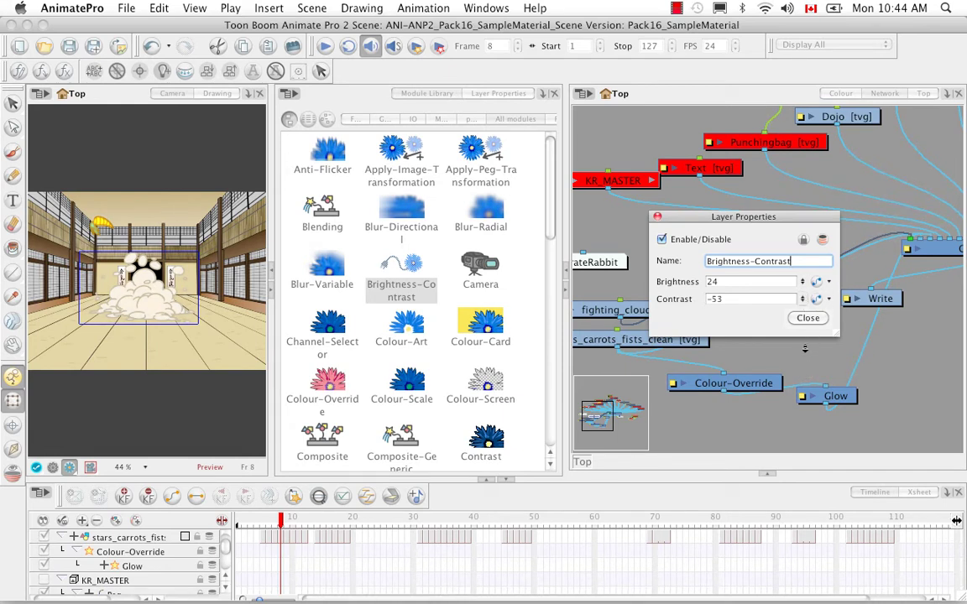
left_click_drag(804, 348, 807, 351)
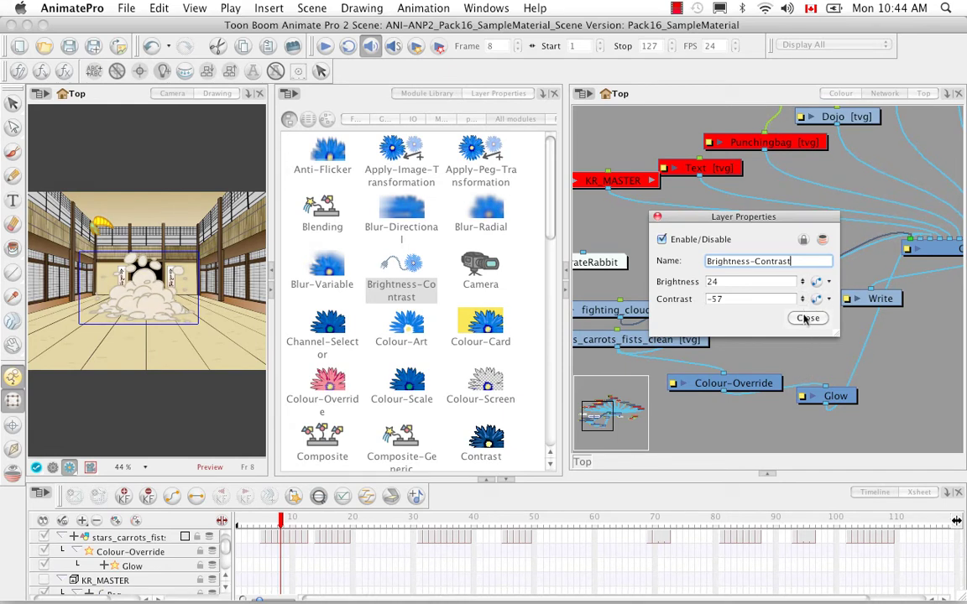
Set the fighting cloud's brightness to -16 and contrast to 31, and close the module's properties
mouse_move(802, 281)
left_mouse_down()
mouse_move(802, 249)
mouse_move(806, 377)
mouse_move(800, 284)
left_mouse_up()
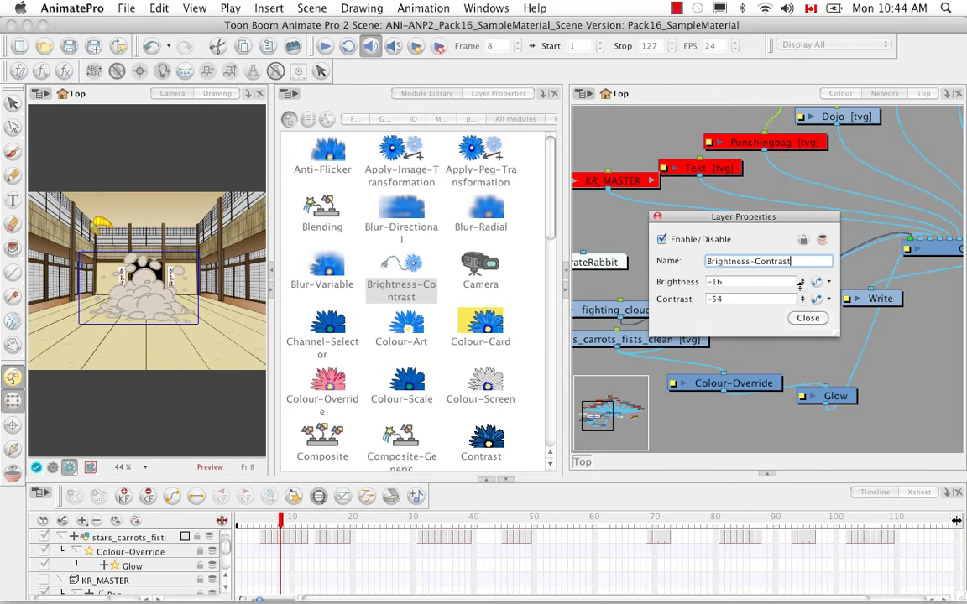
left_click_drag(801, 238, 800, 268)
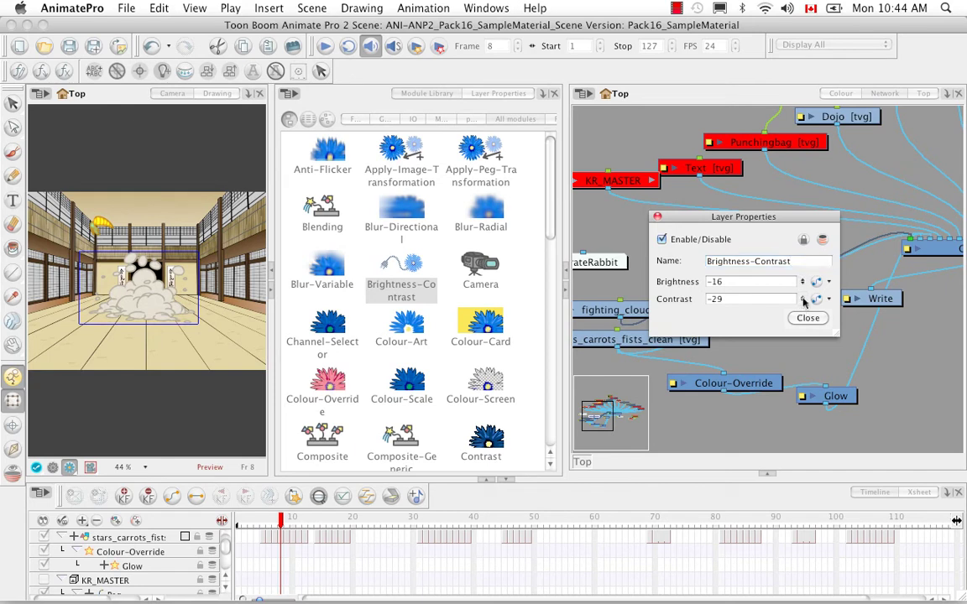
left_click_drag(802, 294, 810, 181)
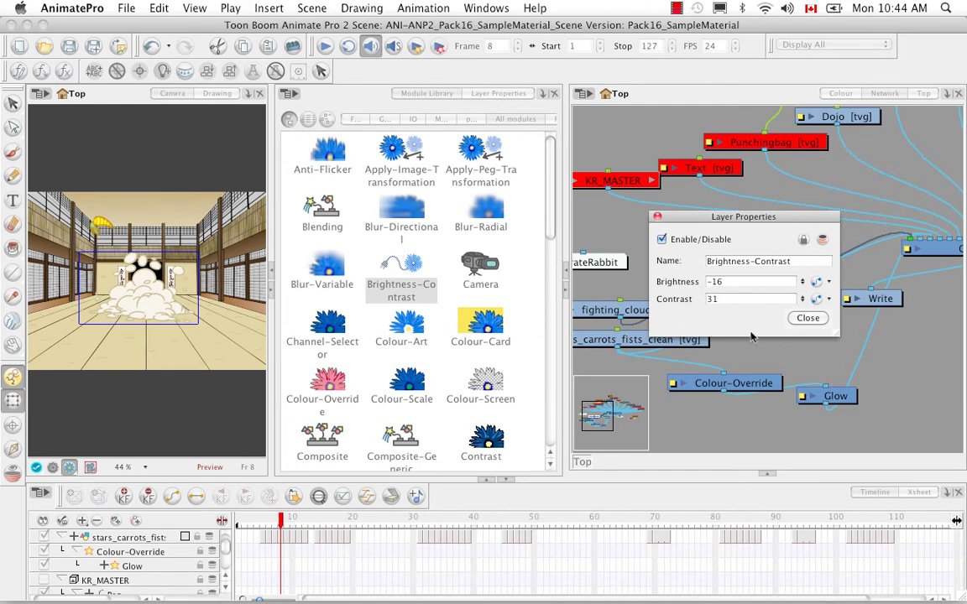
left_click_drag(795, 221, 486, 244)
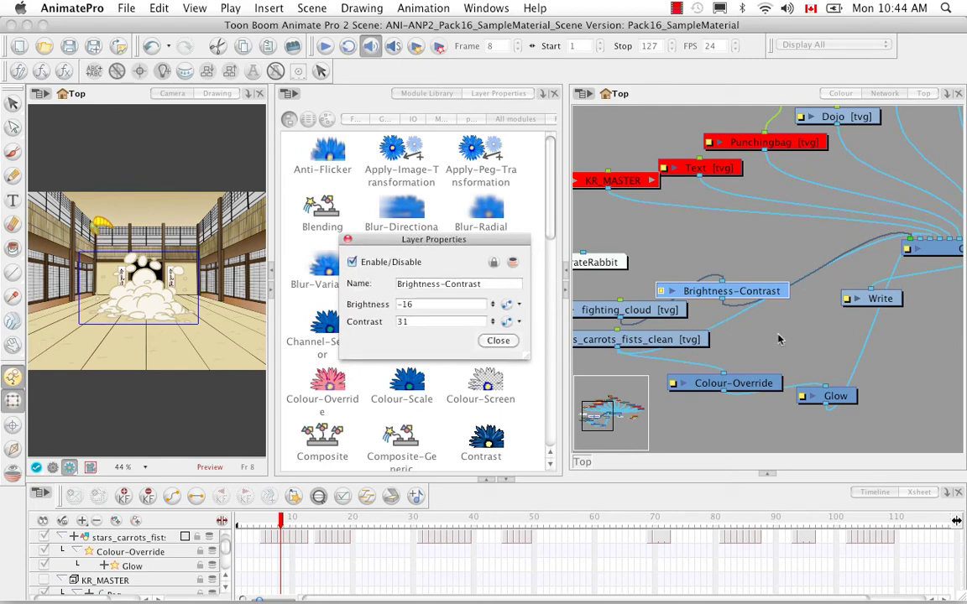
left_click(348, 240)
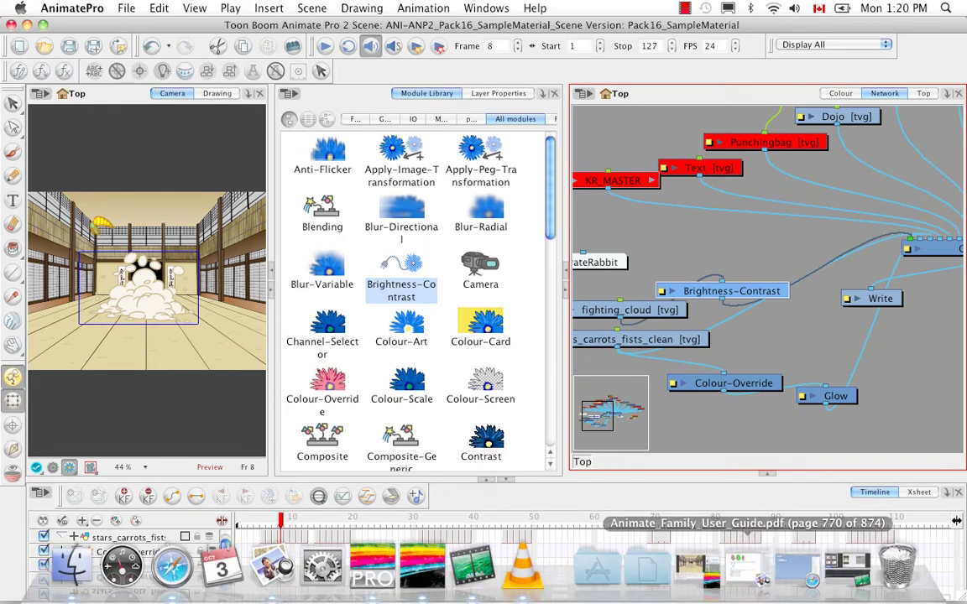
Switch to Animate 2 and open the ANI_Pack18.tbup scene from the ANI_Pack18 folder inside Pack21, dismissing the unsupported effects notice
left_click(691, 567)
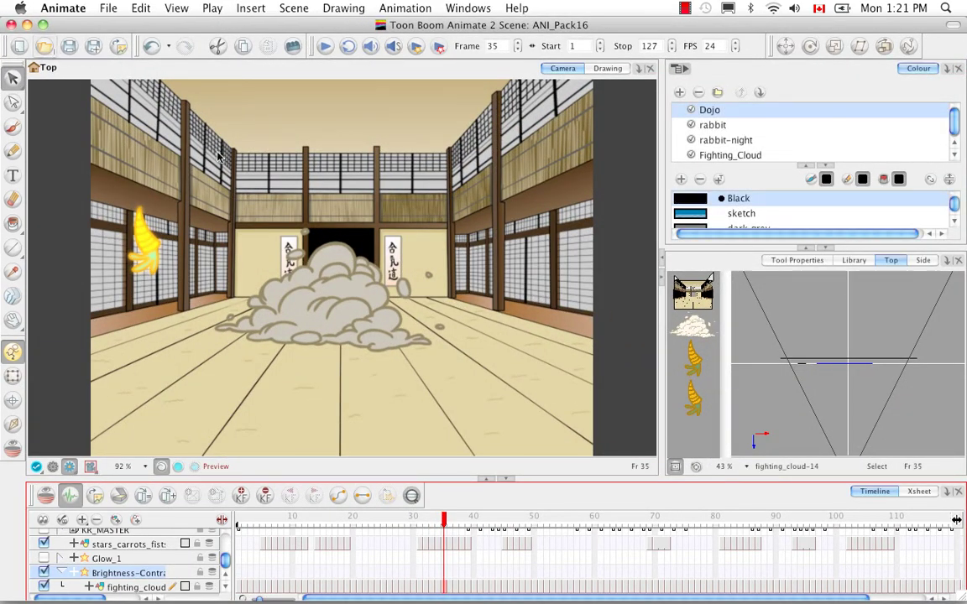
key("super+q")
left_click(401, 322)
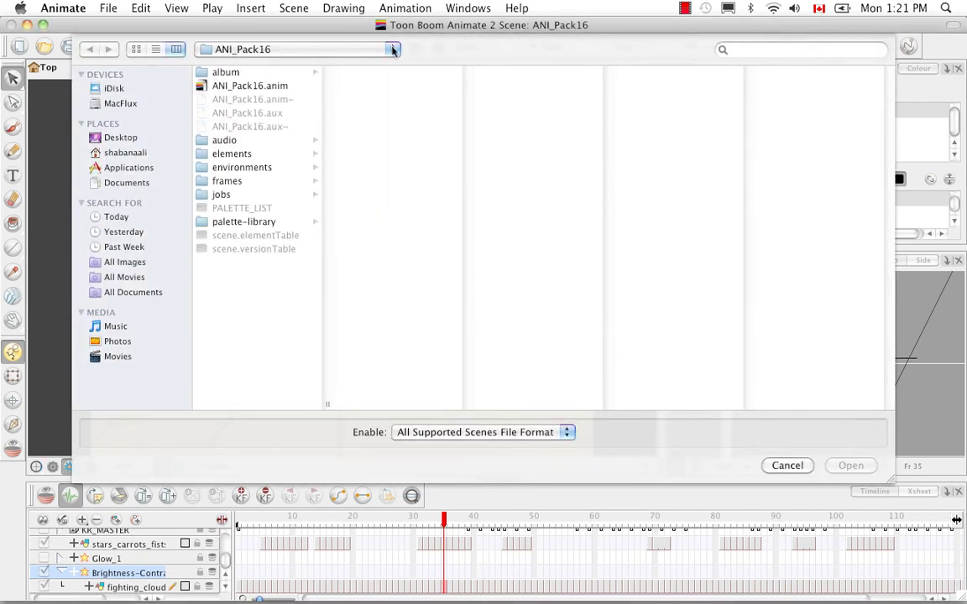
left_click(392, 50)
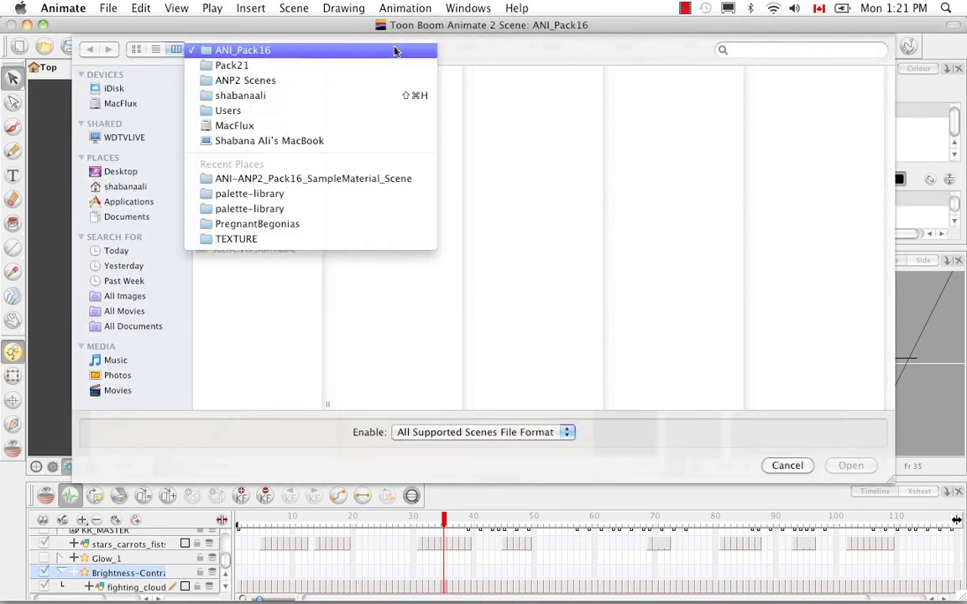
left_click(384, 71)
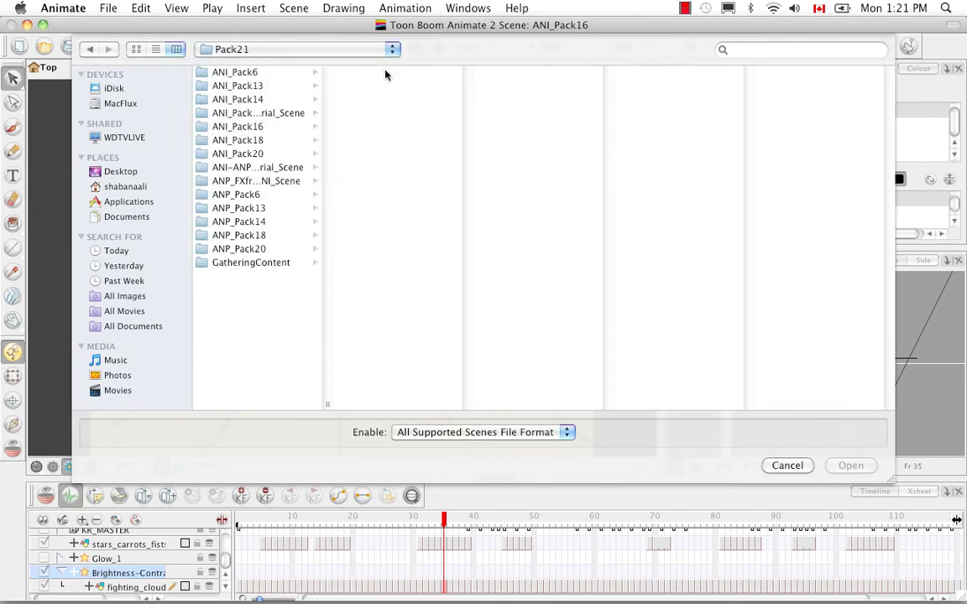
left_click(244, 140)
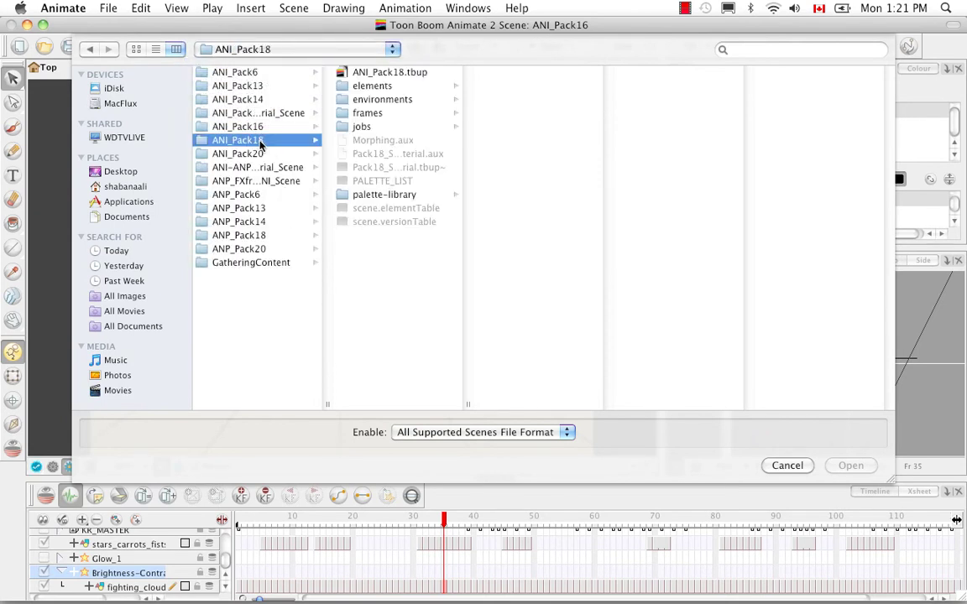
left_click(396, 76)
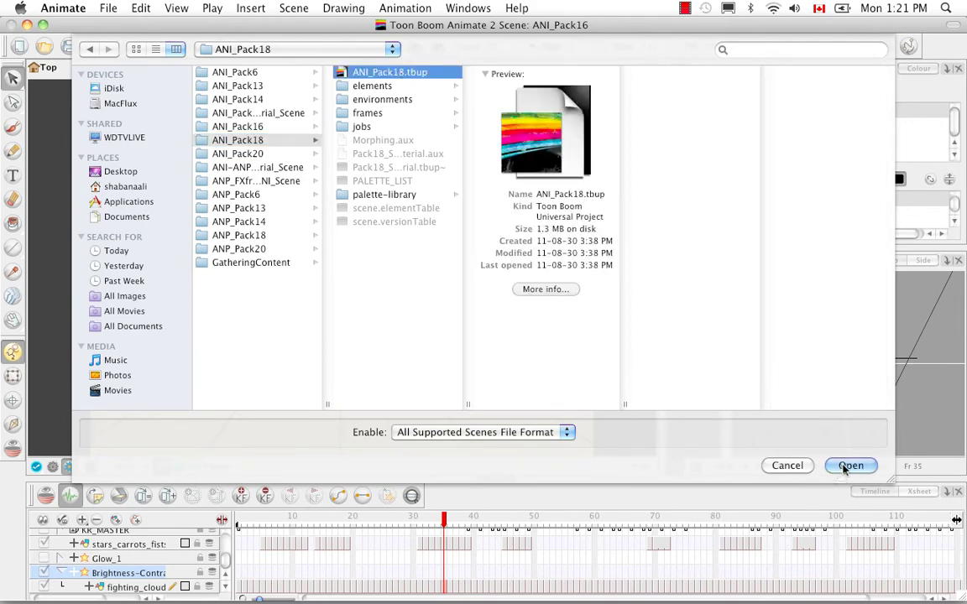
left_click(850, 466)
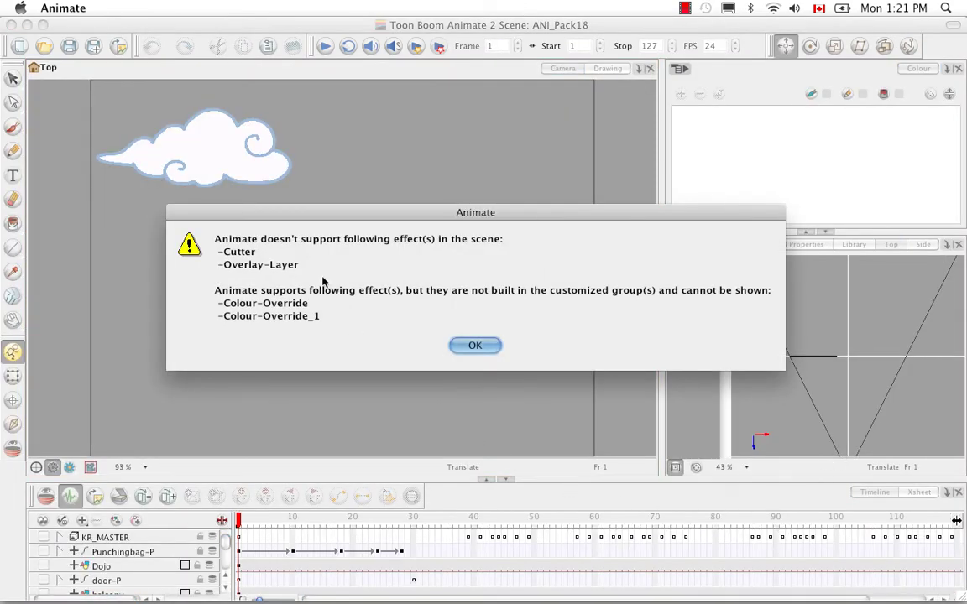
left_click(472, 347)
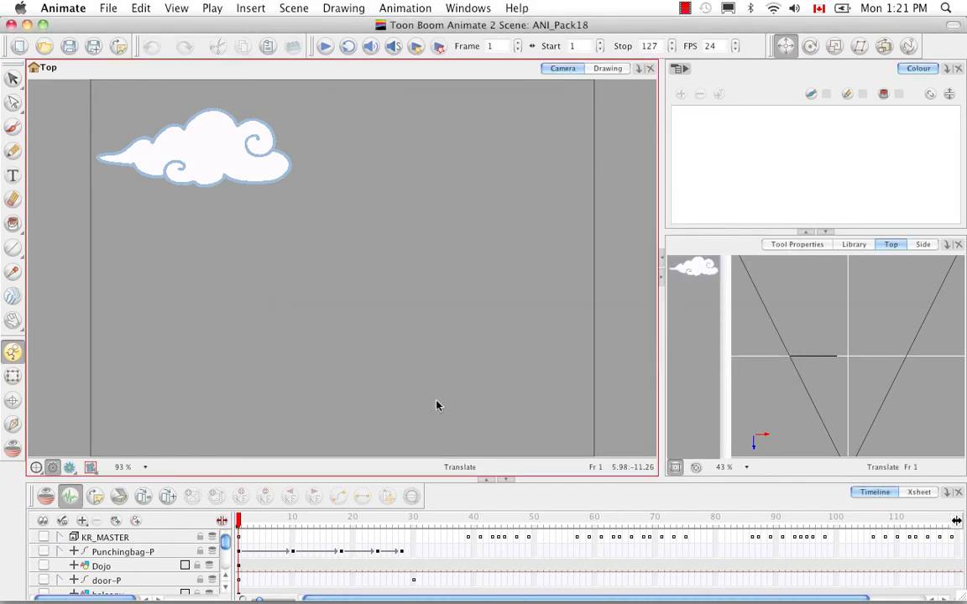
Play the scene to watch the cloud's animation, and return to frame 1
left_click(326, 46)
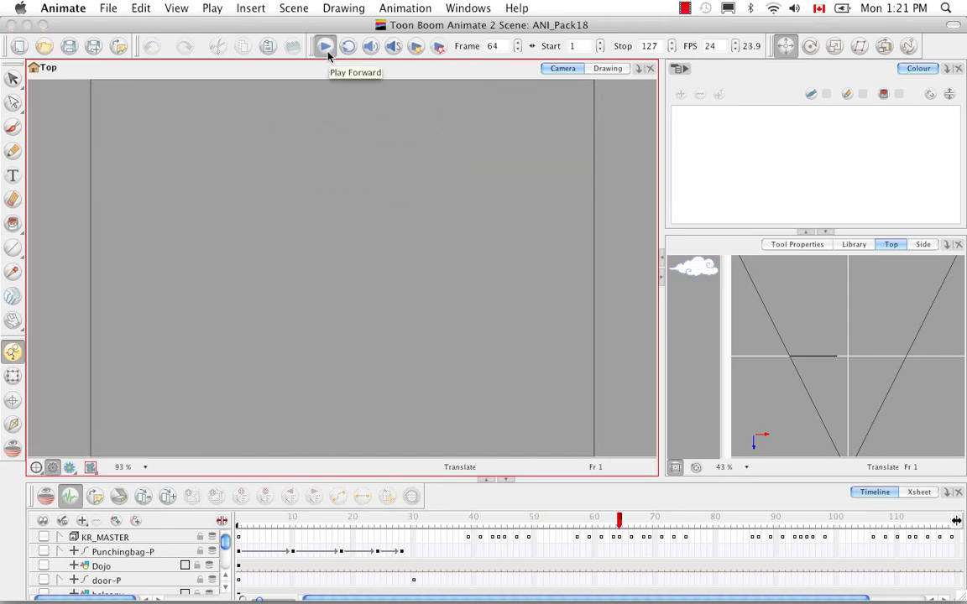
left_click(325, 46)
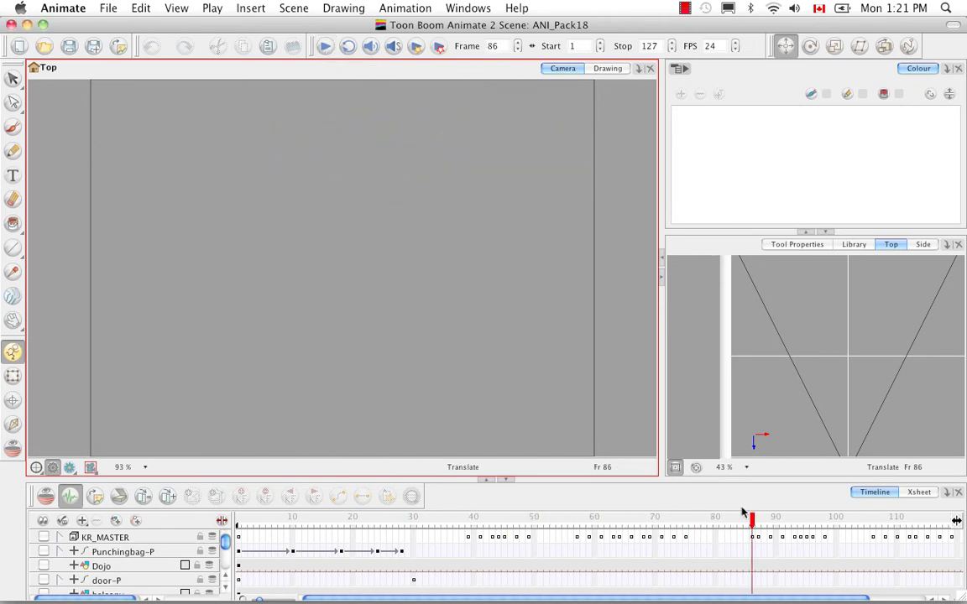
left_click(365, 517)
left_click_drag(222, 497, 239, 522)
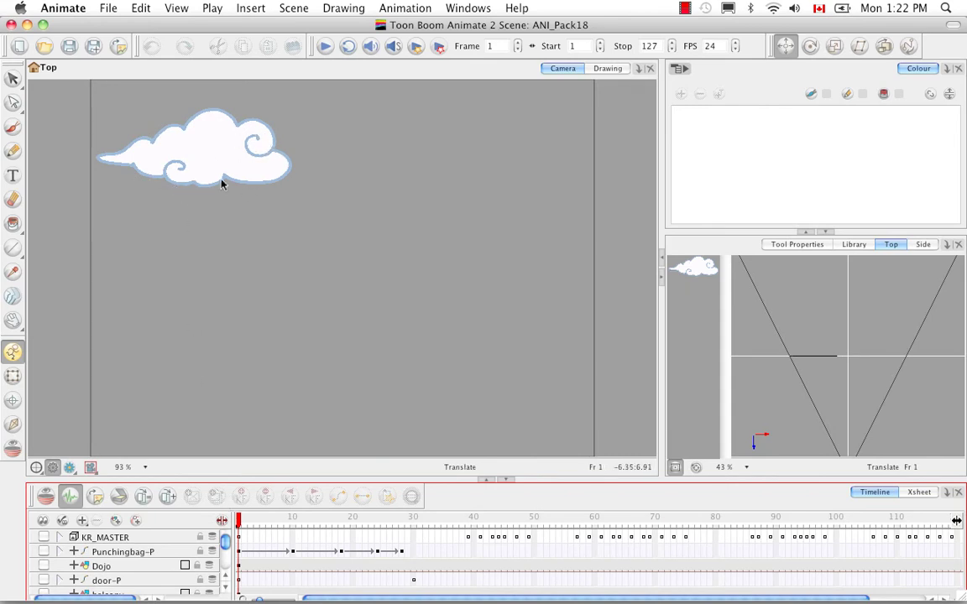
Find the end of the cloud's animation at frame 60 and shorten the scene to 60 frames
left_click_drag(241, 523, 588, 522)
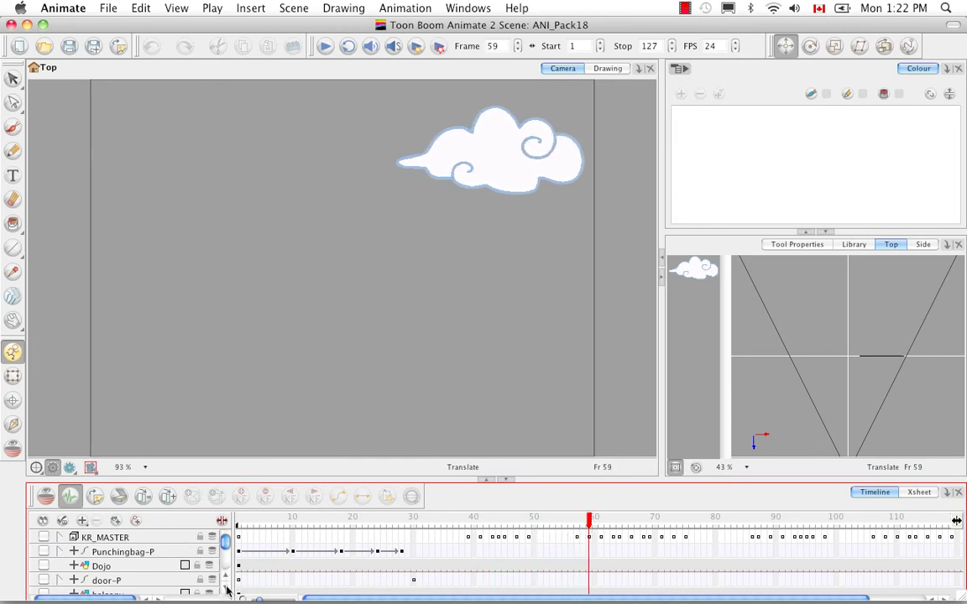
left_click_drag(851, 599, 920, 599)
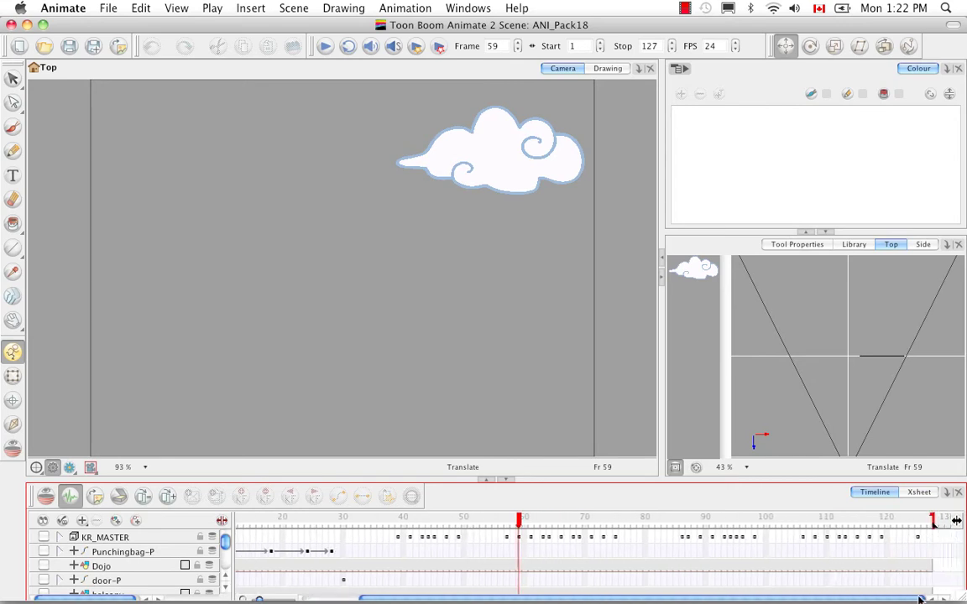
left_click_drag(519, 522, 524, 522)
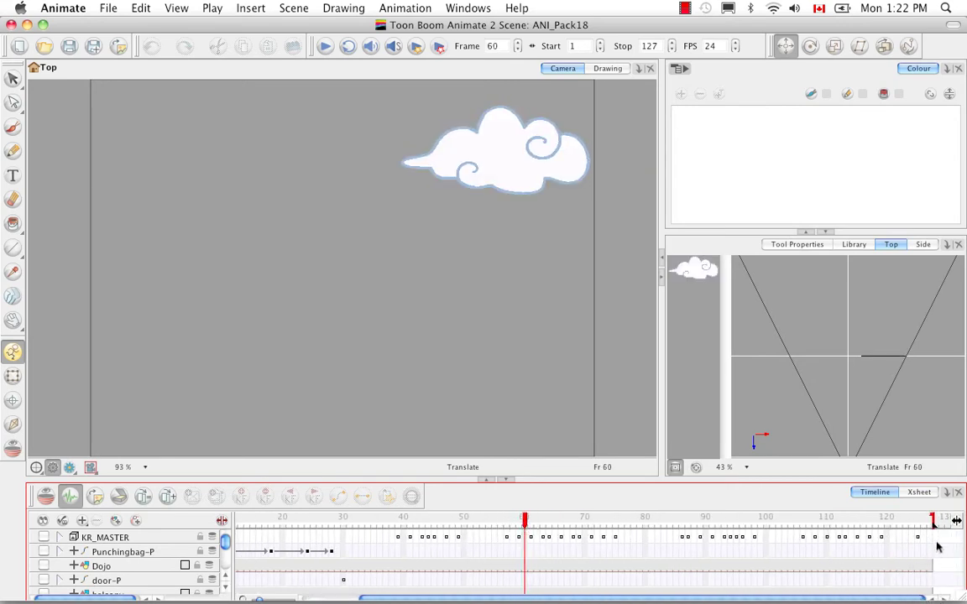
left_click_drag(933, 520, 727, 524)
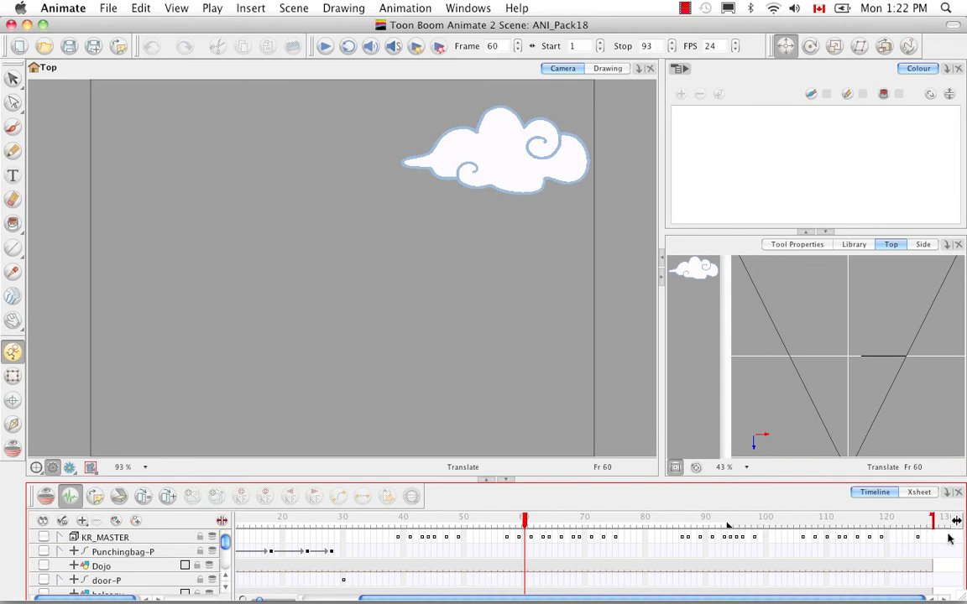
left_click_drag(935, 526, 531, 527)
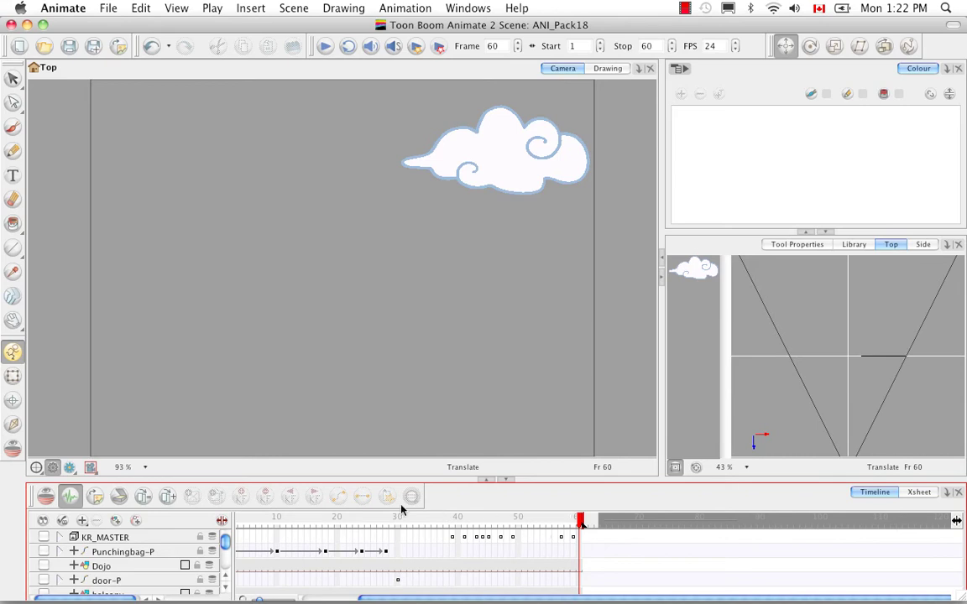
Enable the sky, Moutains03, Moutains02 and Moutains01 layers and play the scene
left_click_drag(225, 540, 224, 564)
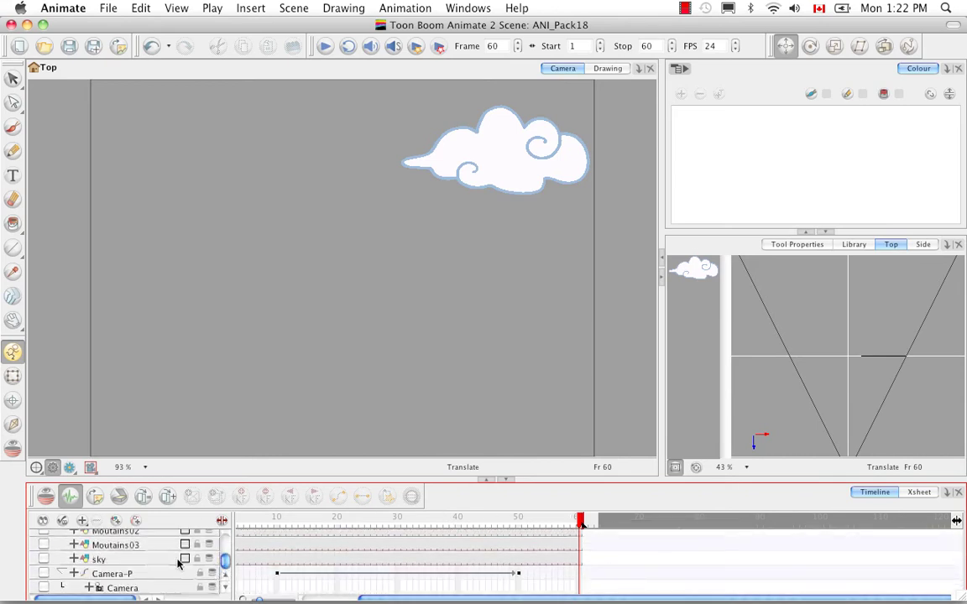
left_click(44, 559)
left_click(44, 545)
left_click(44, 532)
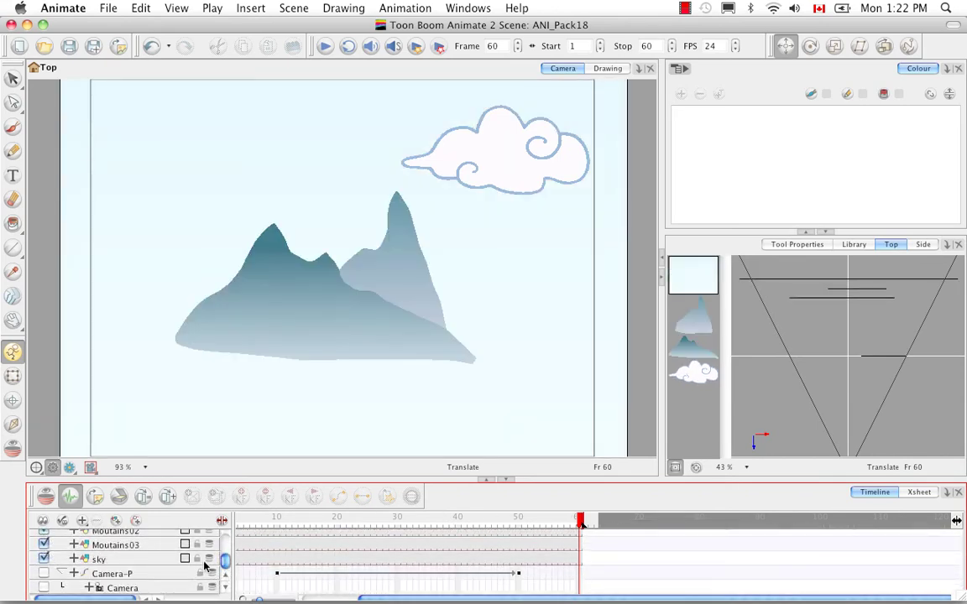
left_click(226, 575)
left_click(226, 576)
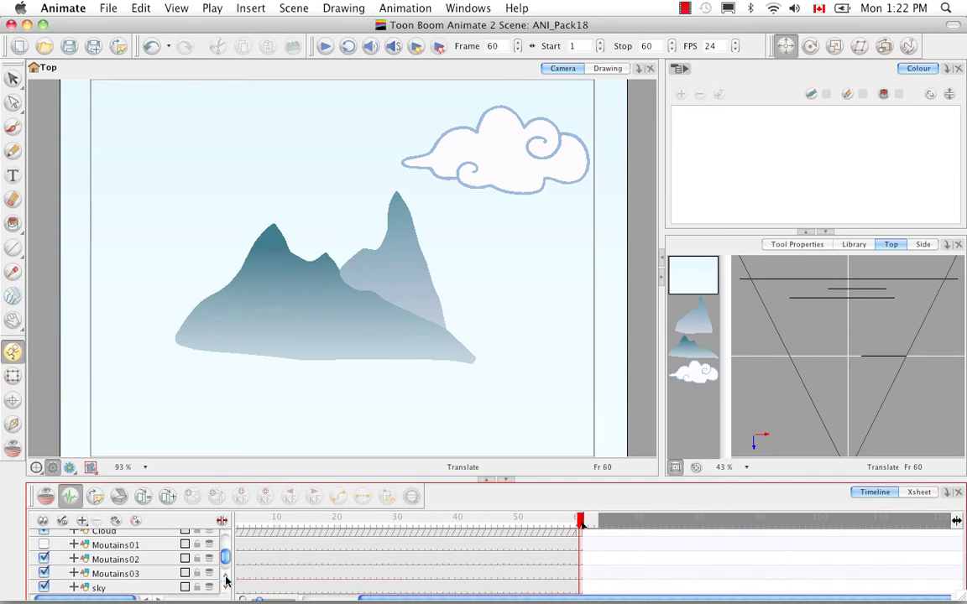
left_click(44, 545)
scroll(250, 545, "up", 10)
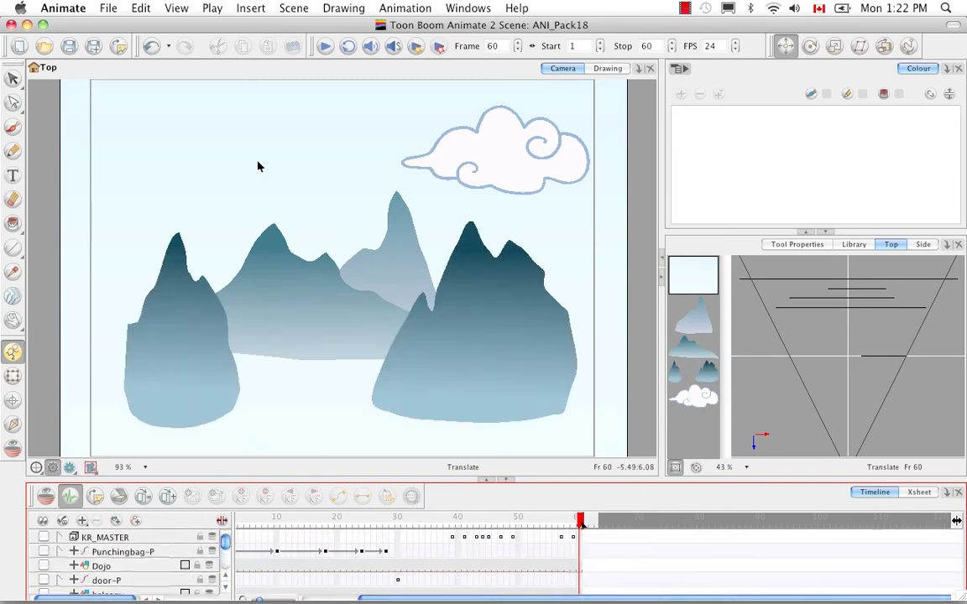
left_click(324, 46)
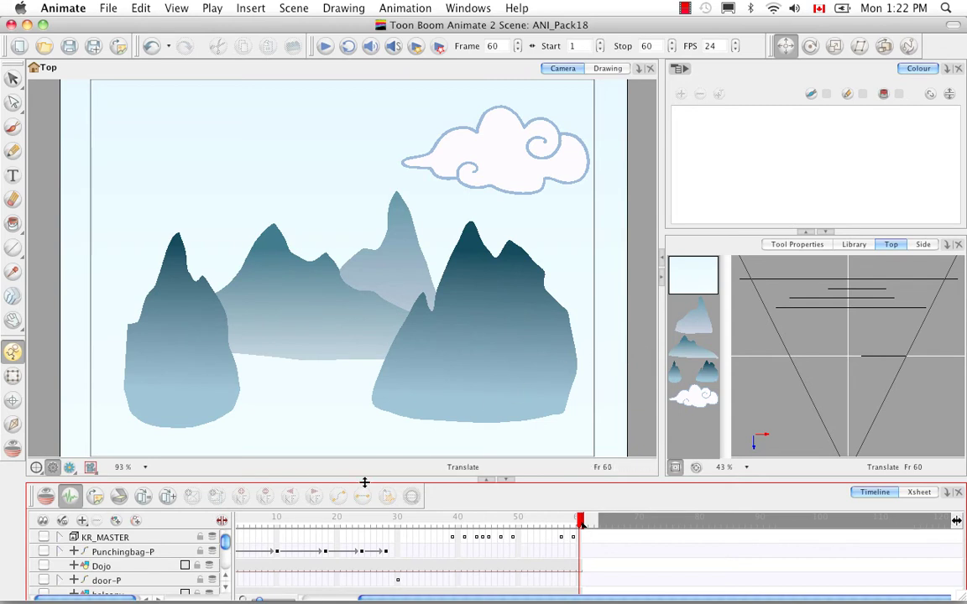
Add a Transparency effect layer to the timeline
left_click(81, 522)
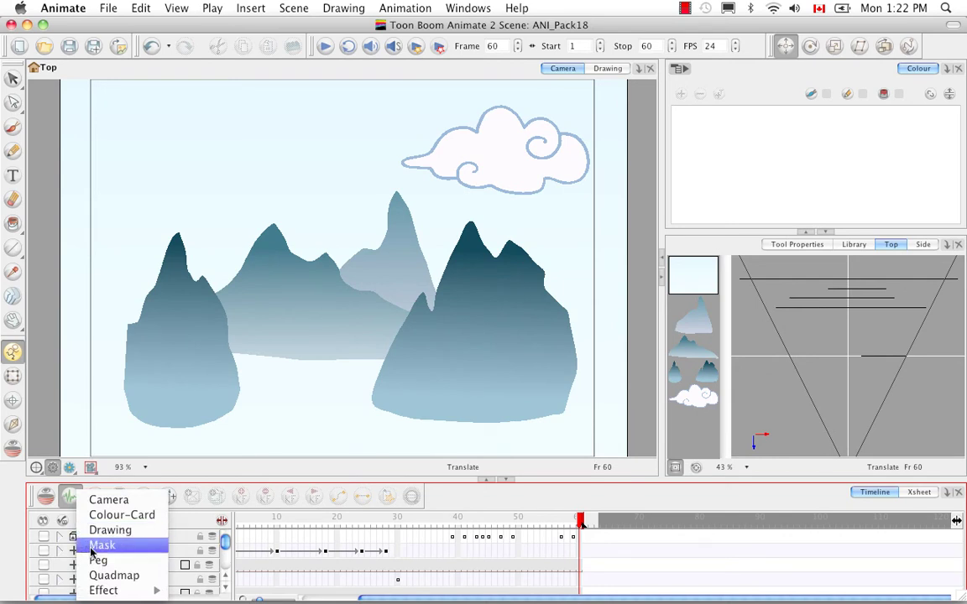
mouse_move(100, 590)
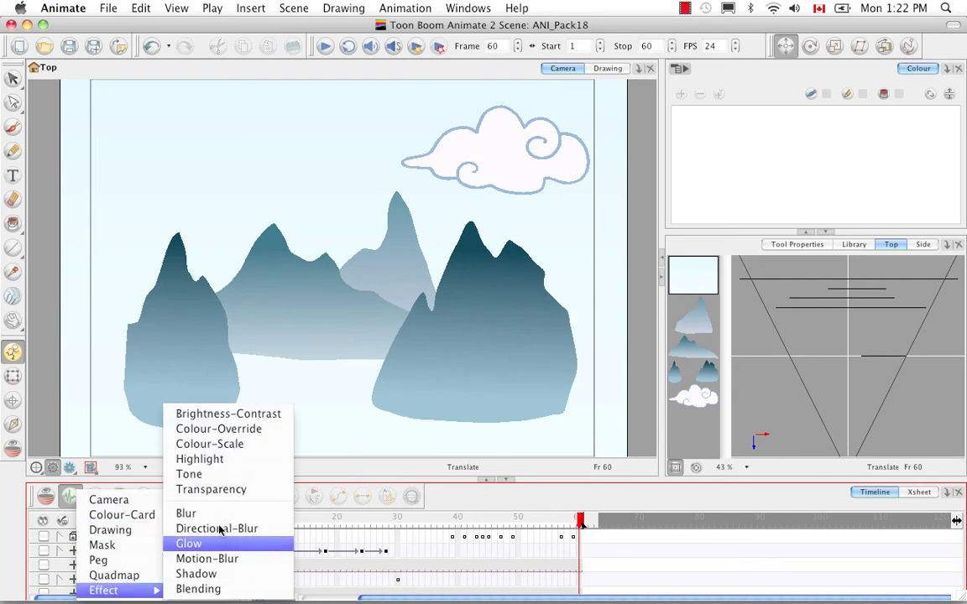
left_click(211, 489)
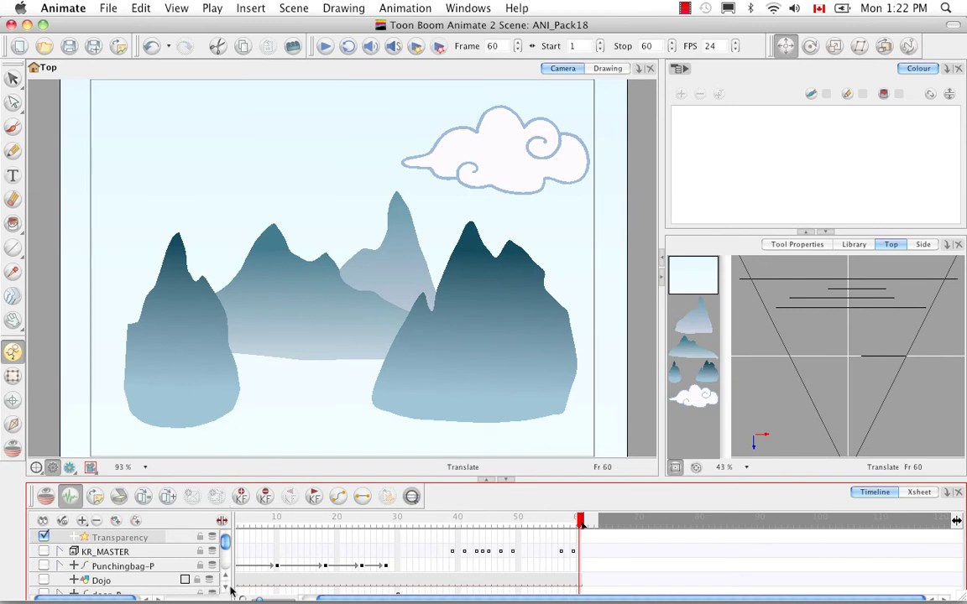
Nest the Cloud layer under the Transparency effect layer and expand the effect to show it
scroll(234, 592, "down", 6)
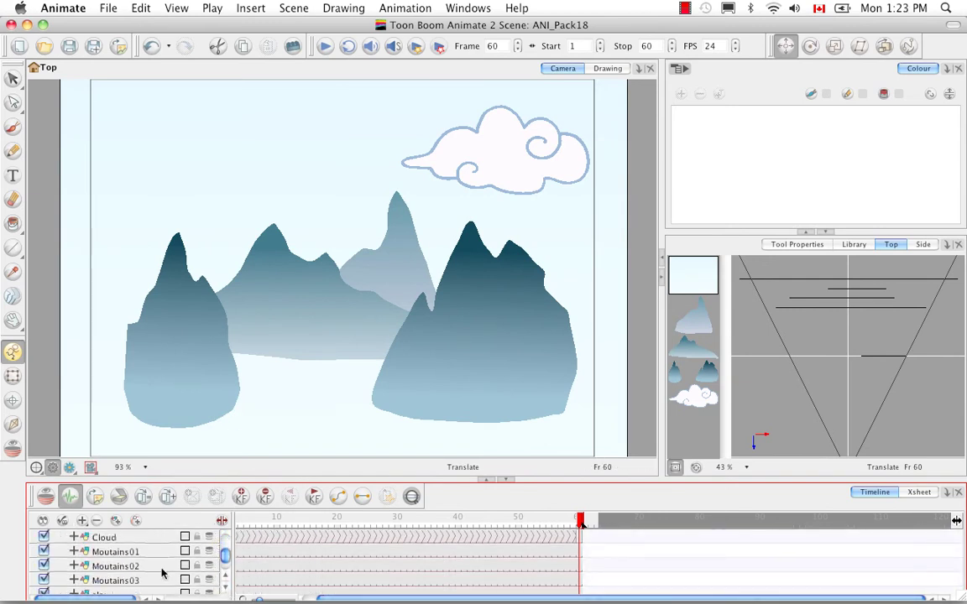
left_click(119, 493)
scroll(121, 520, "up", 6)
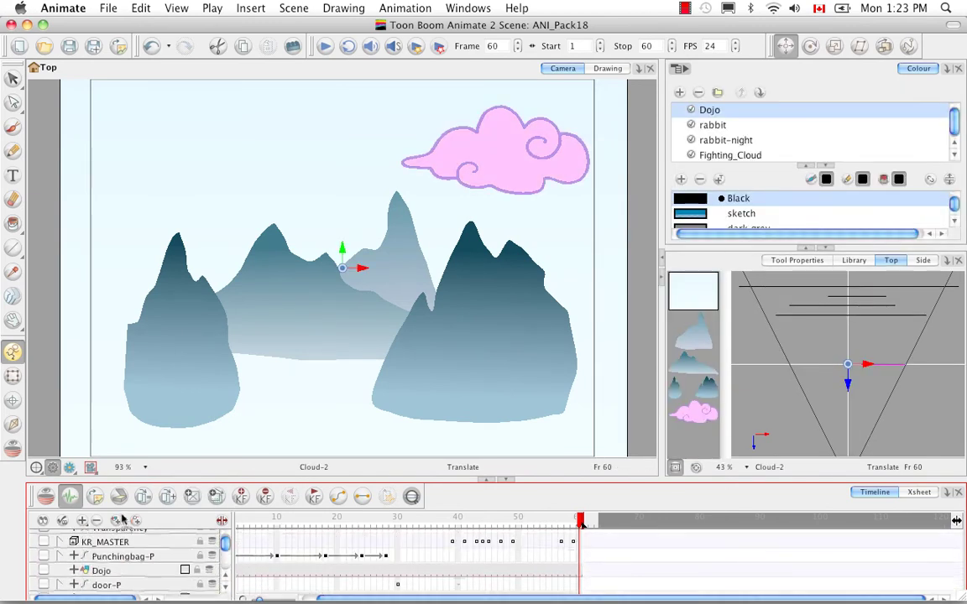
scroll(121, 521, "up", 1)
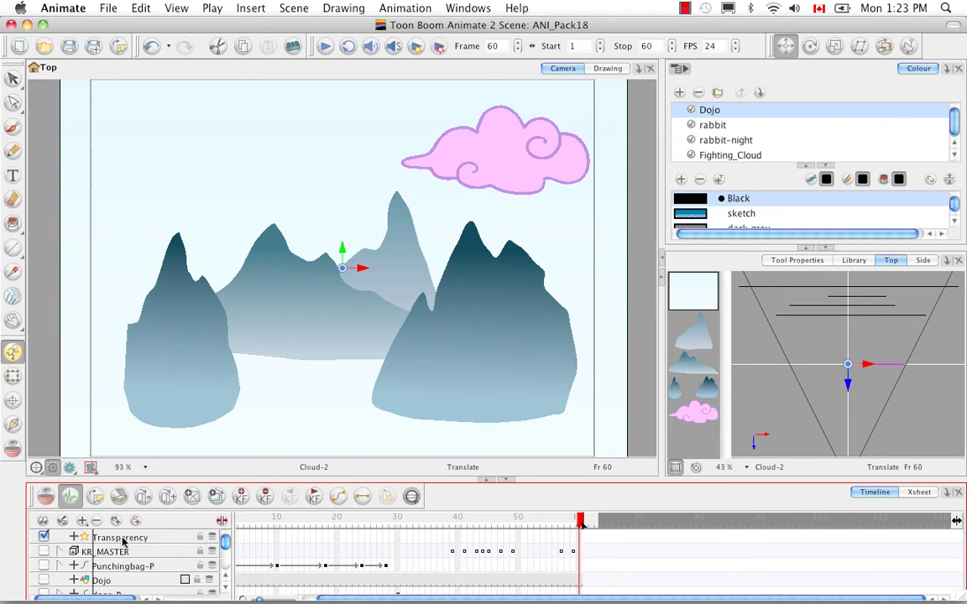
left_click(73, 537)
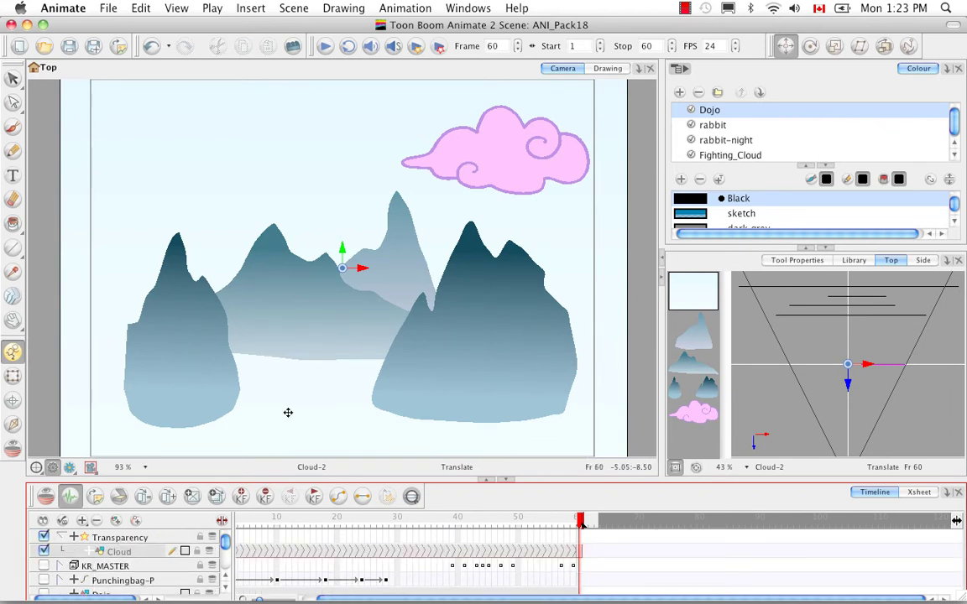
Return to frame 1 and render a preview of the cloud with its transparency effect
left_click_drag(579, 521, 259, 524)
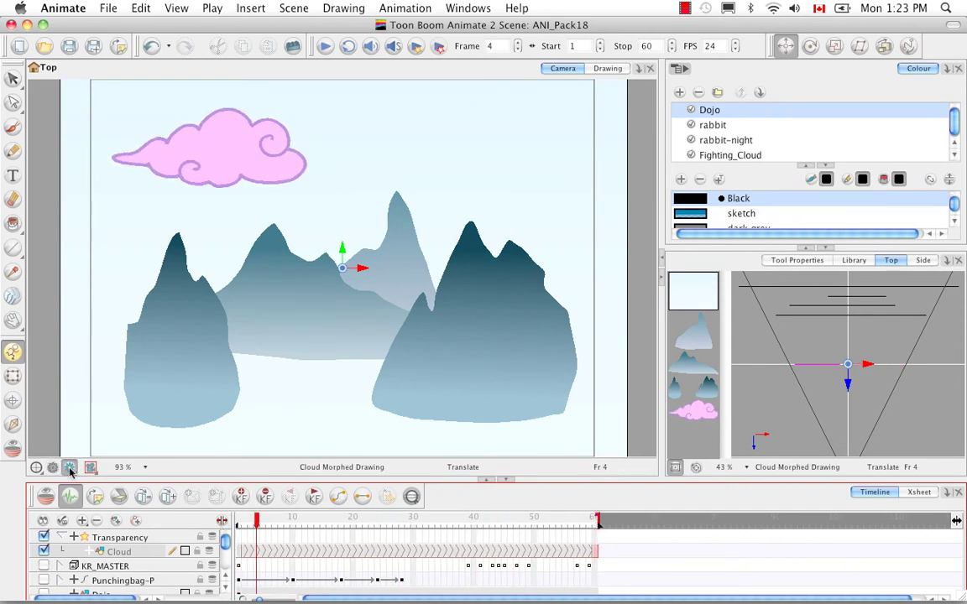
left_click(36, 467)
key("comma")
key("comma")
key("comma")
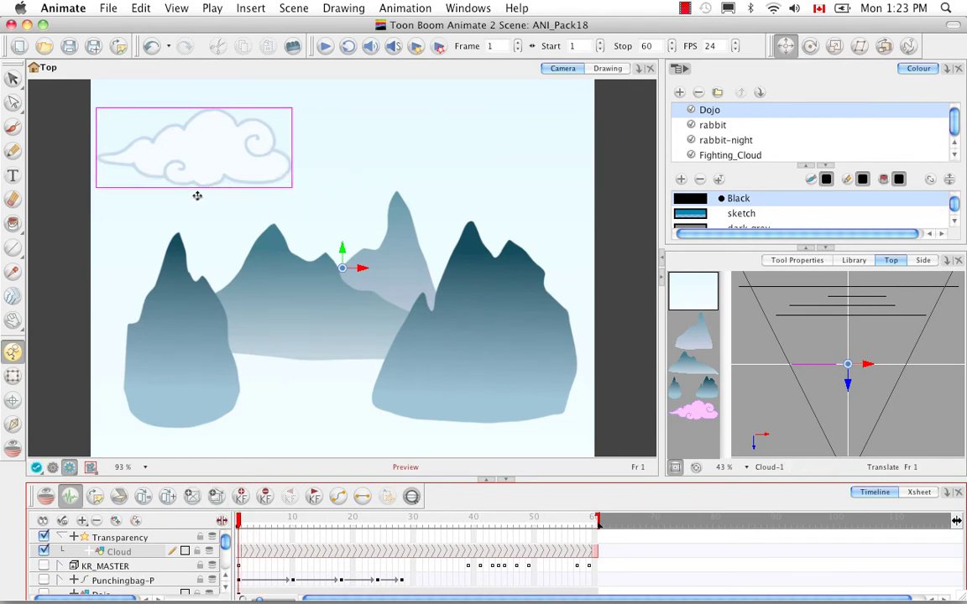
Set the Transparency effect's value to 100 in its layer properties
double_click(133, 538)
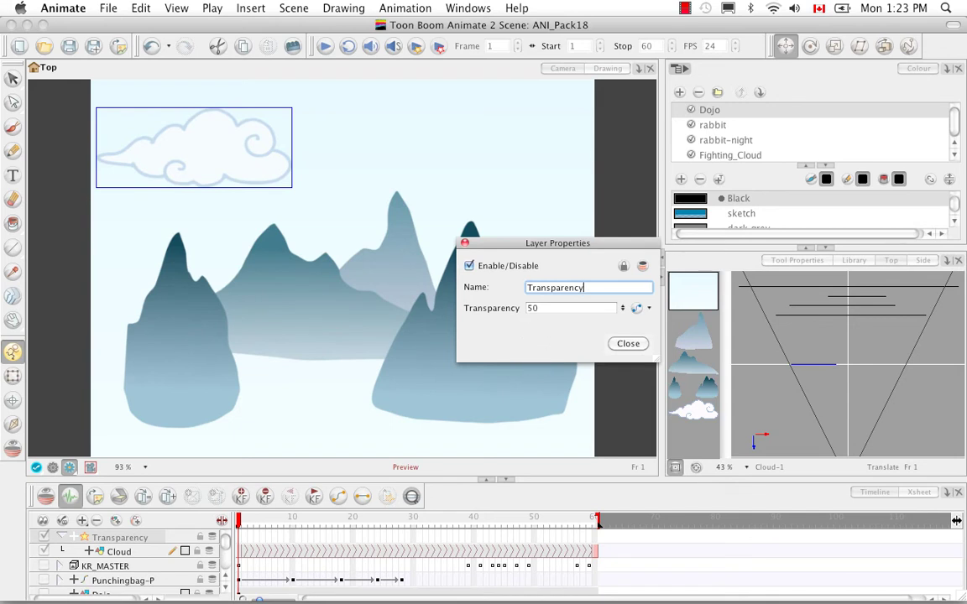
key("Tab")
type("1")
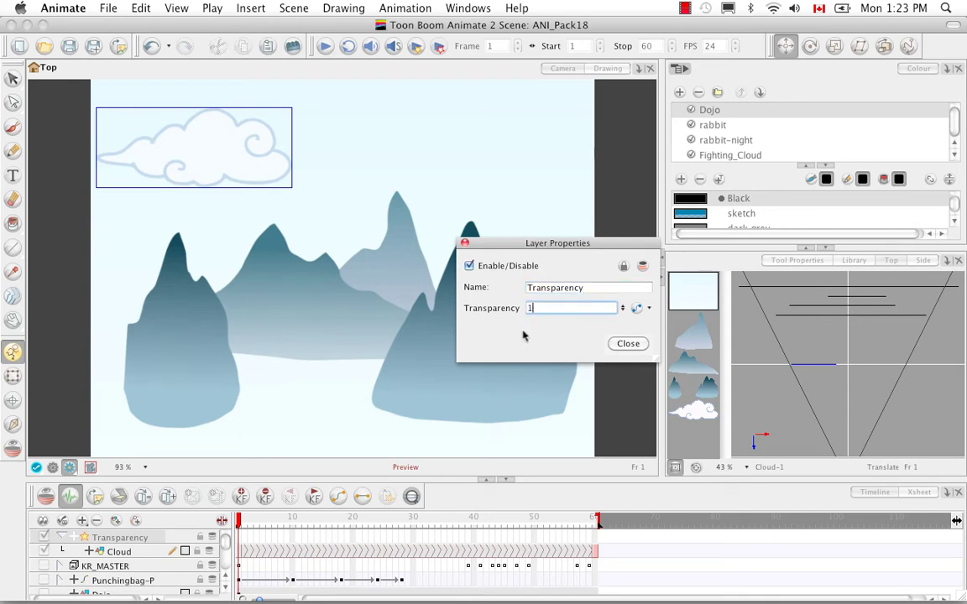
key("Return")
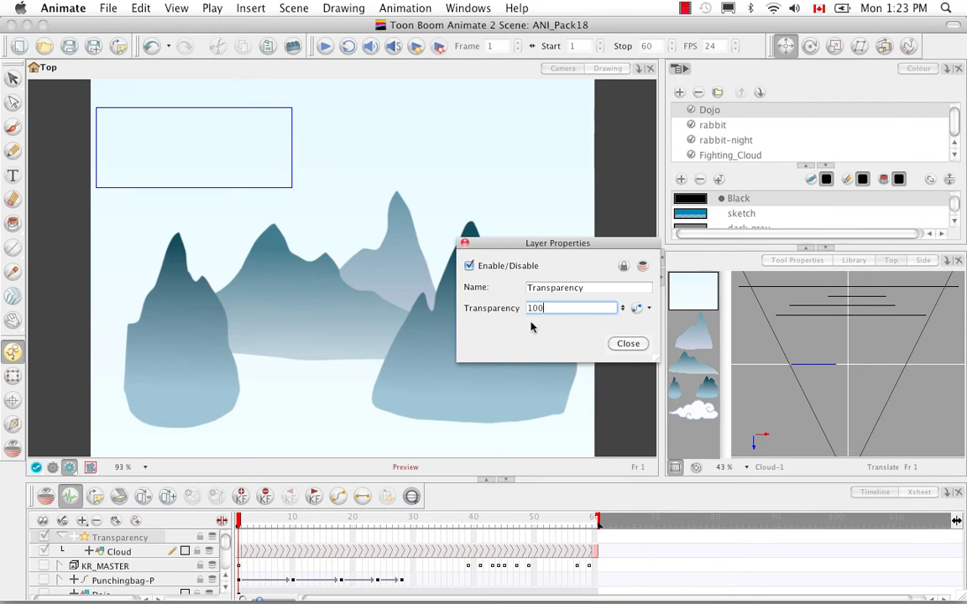
Try a transparency value of 0, set it to 50 and close the layer properties
left_click_drag(544, 309, 507, 312)
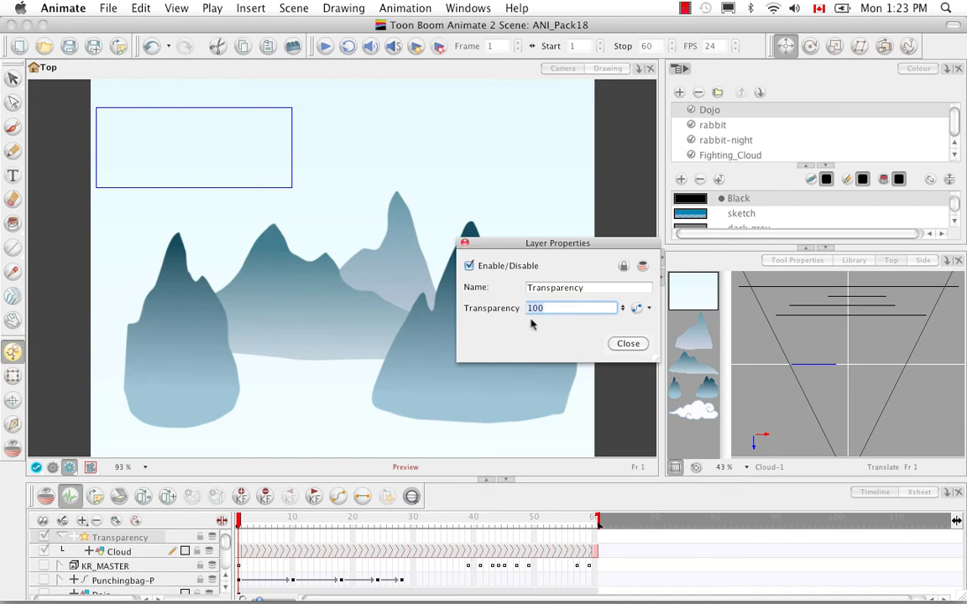
key("BackSpace")
type("0")
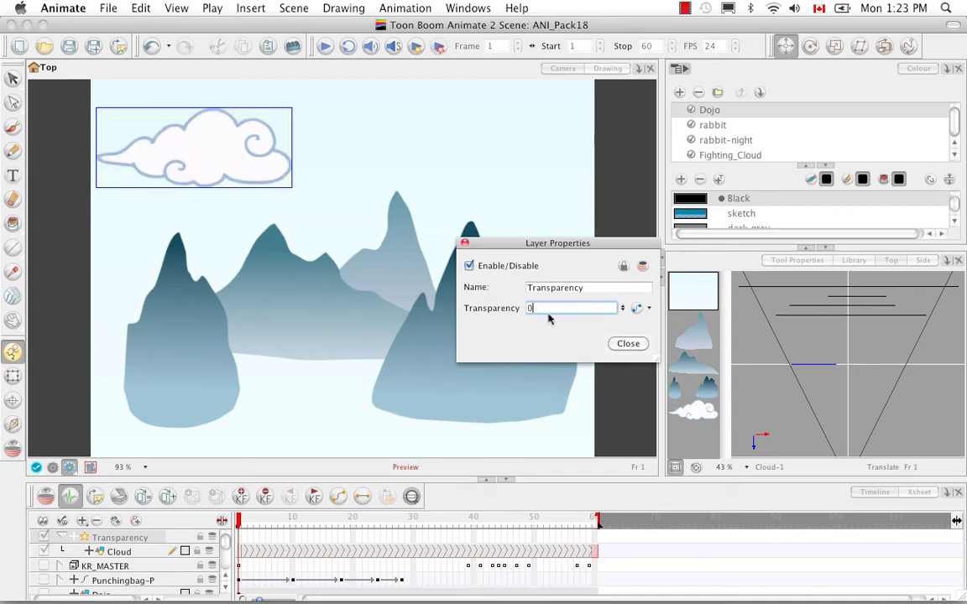
type("0")
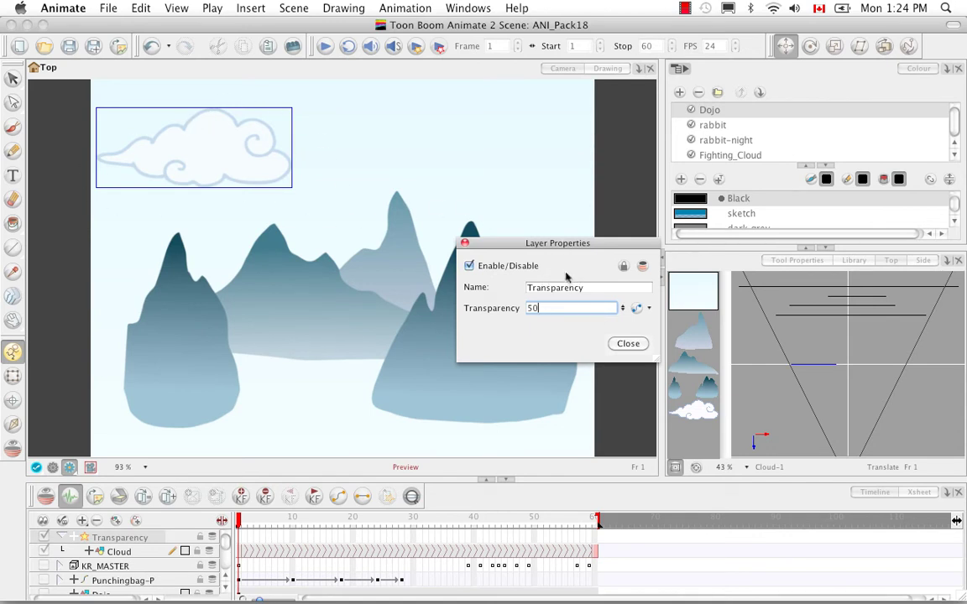
left_click(628, 344)
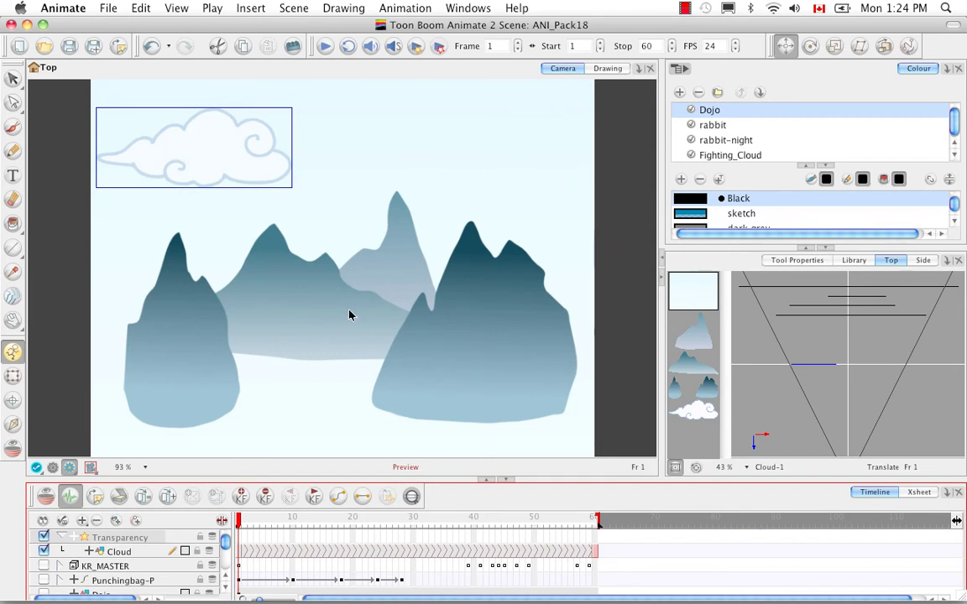
Add a Mask effect layer and nest the Transparency layer with its cloud under it
left_click(82, 522)
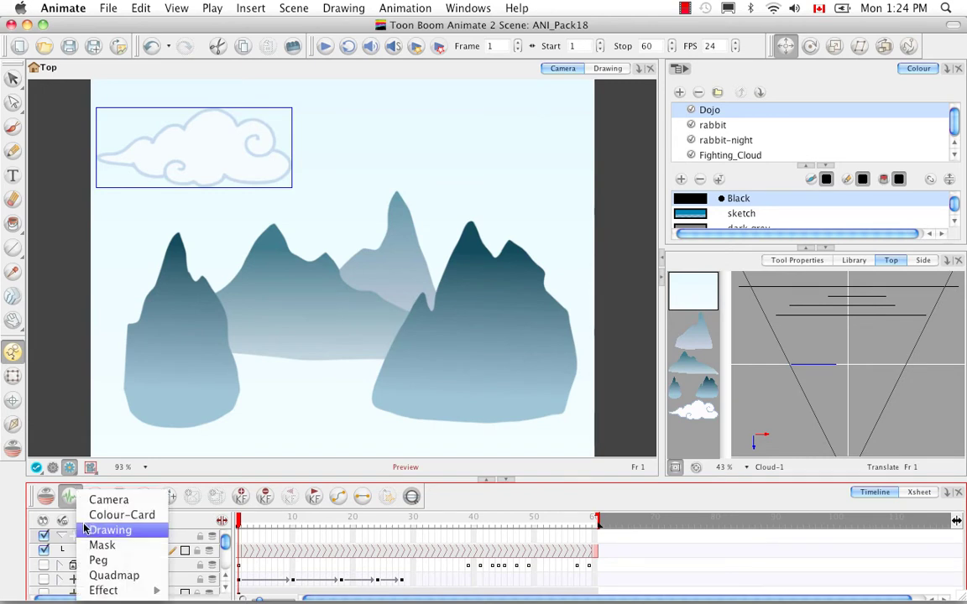
left_click(99, 545)
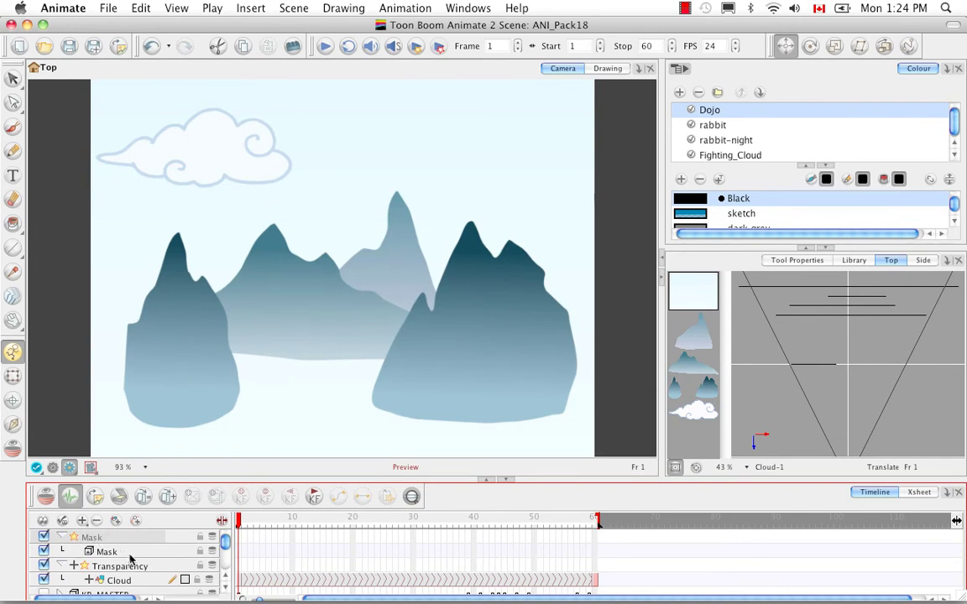
left_click(66, 568)
left_click(122, 567)
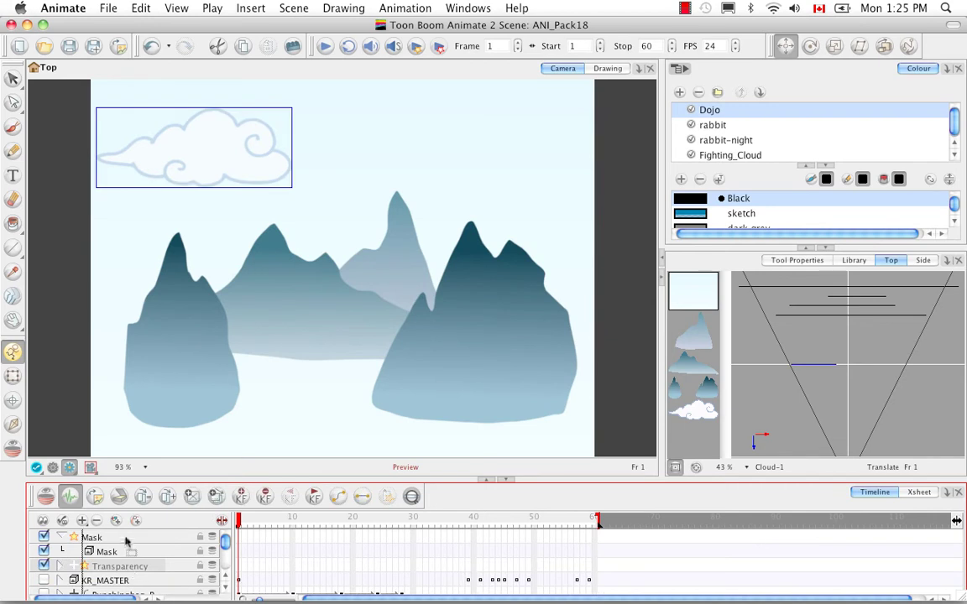
left_click(82, 567)
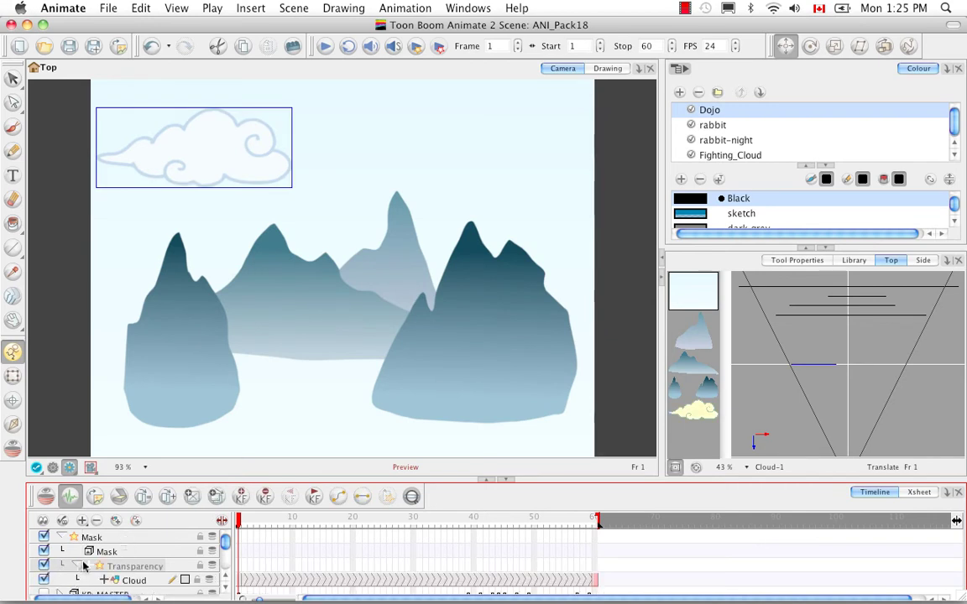
left_click(82, 566)
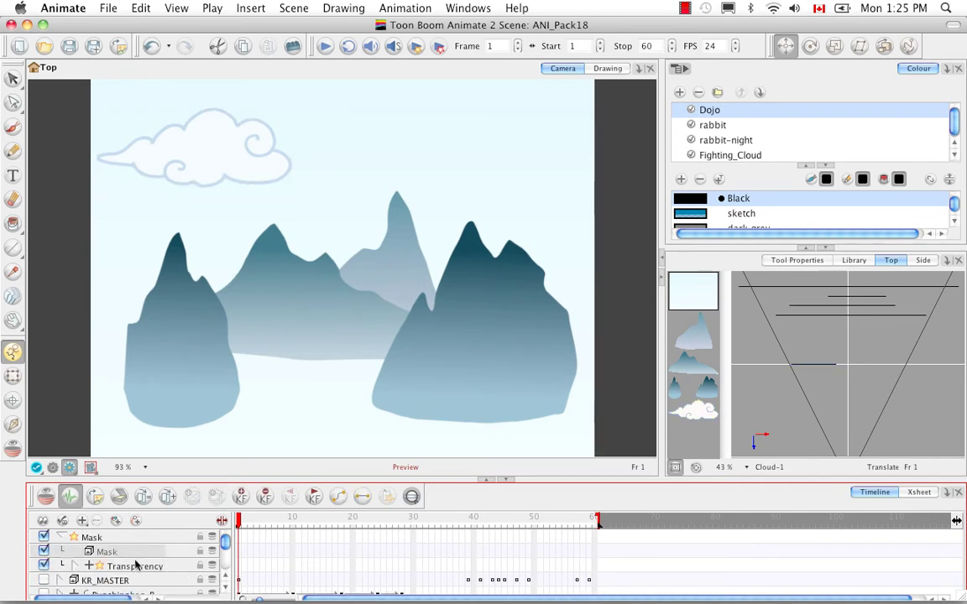
Add a drawing layer inside the Mask effect and rename it Mask_Matte
left_click(116, 522)
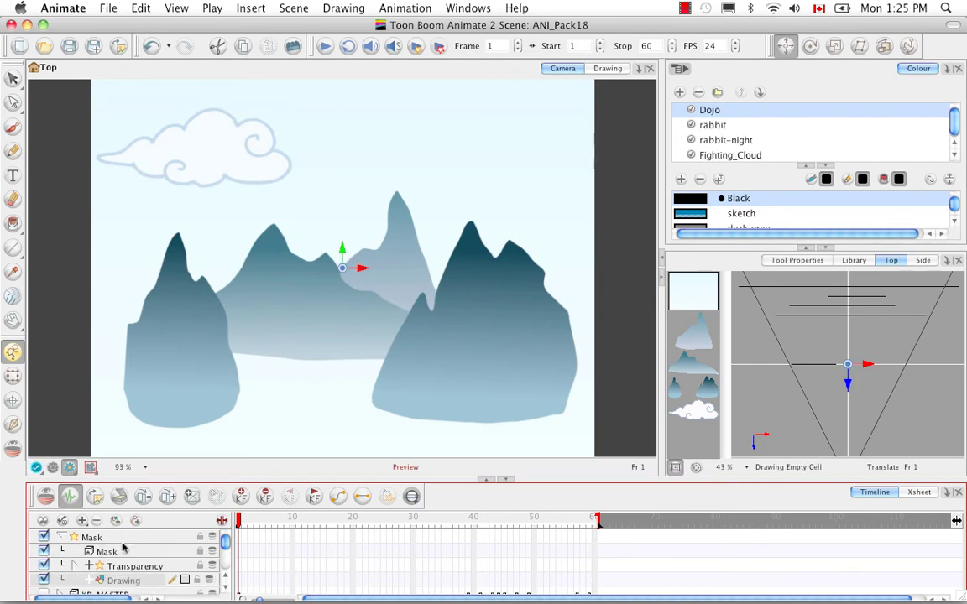
double_click(125, 580)
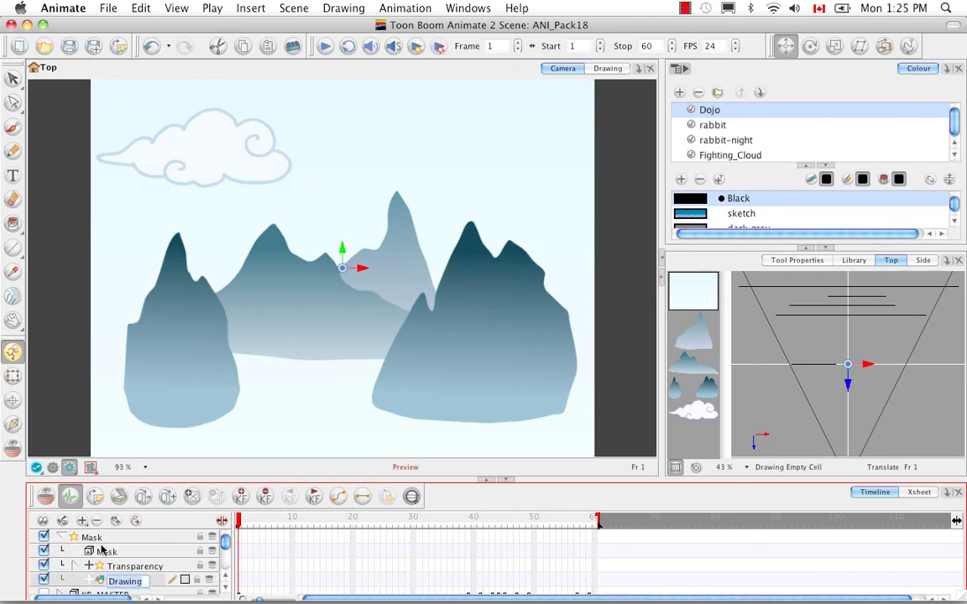
key("BackSpace")
type("Ma")
type("sk_Matte")
key("Return")
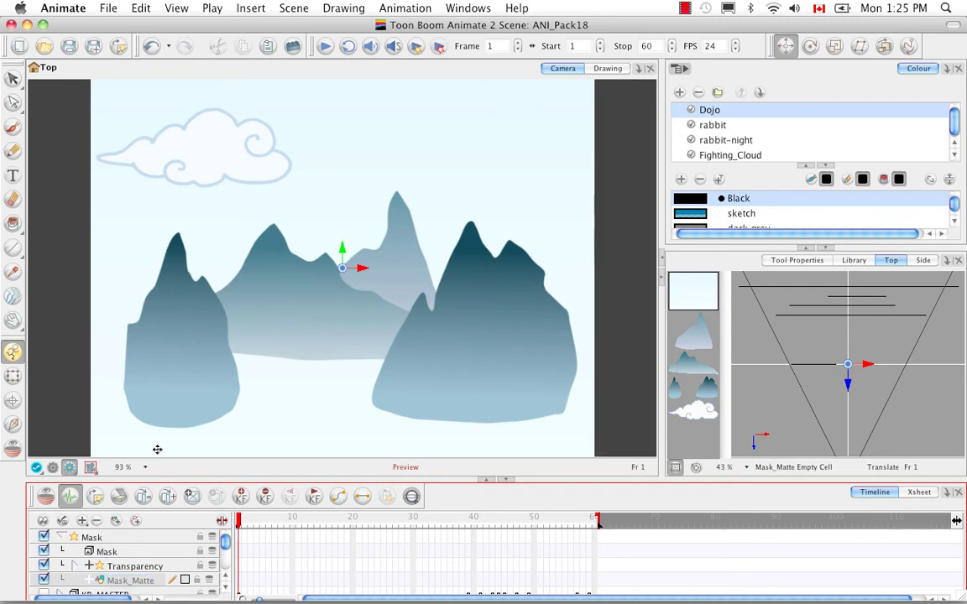
With the light table on in Drawing view, brush an upright black oval on Mask_Matte beside the tallest back peak and fill it
left_click(54, 467)
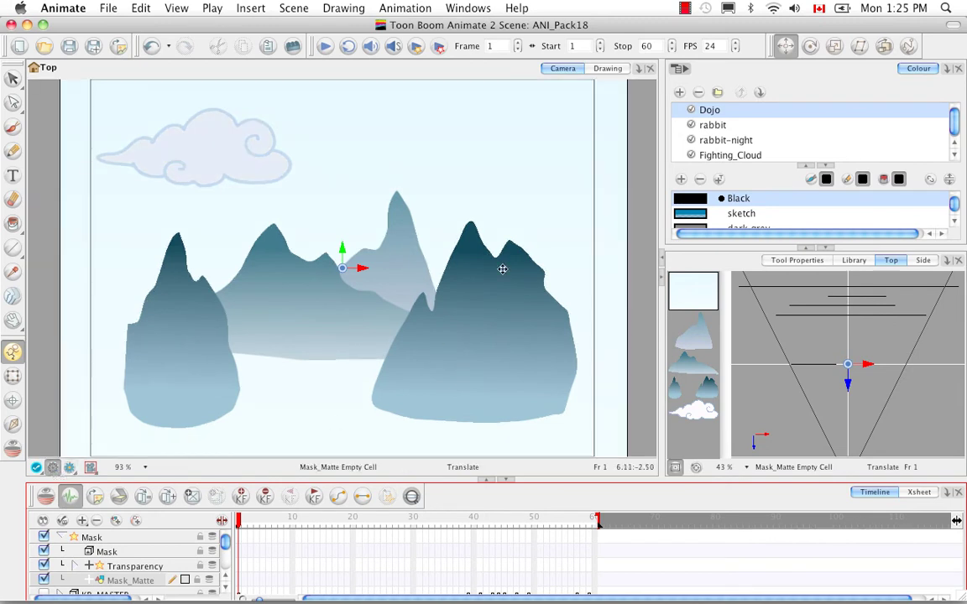
left_click(608, 68)
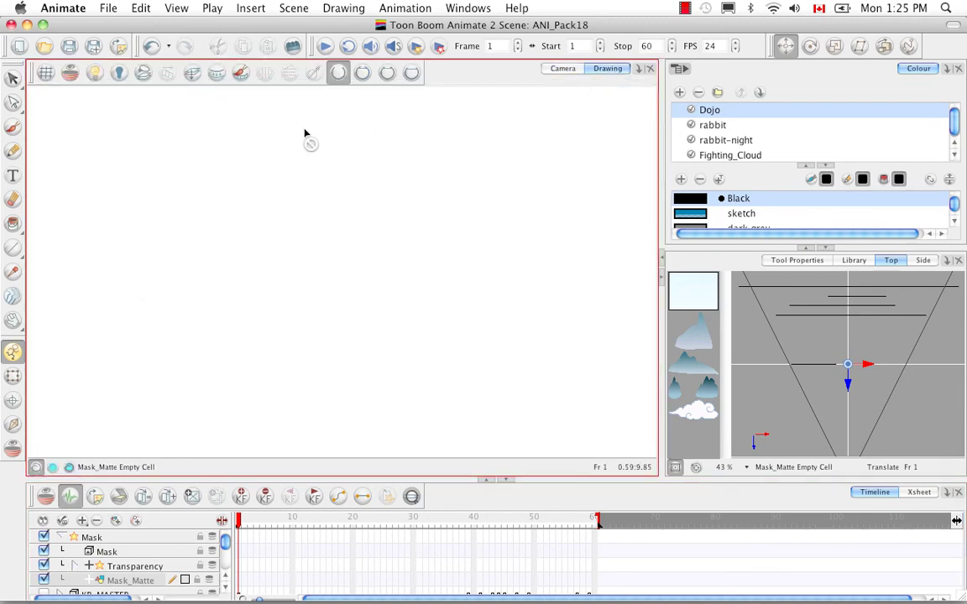
left_click(98, 74)
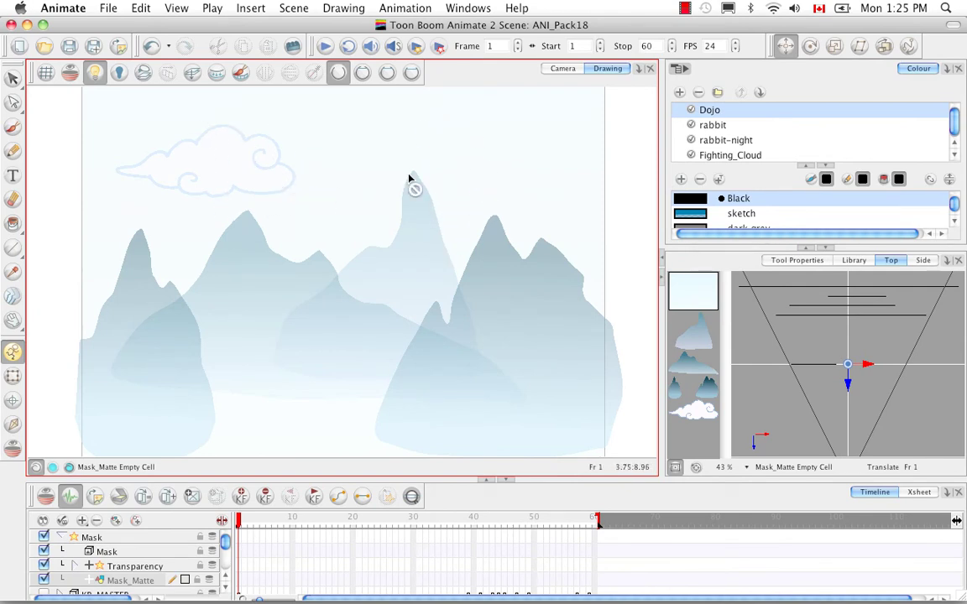
left_click(12, 126)
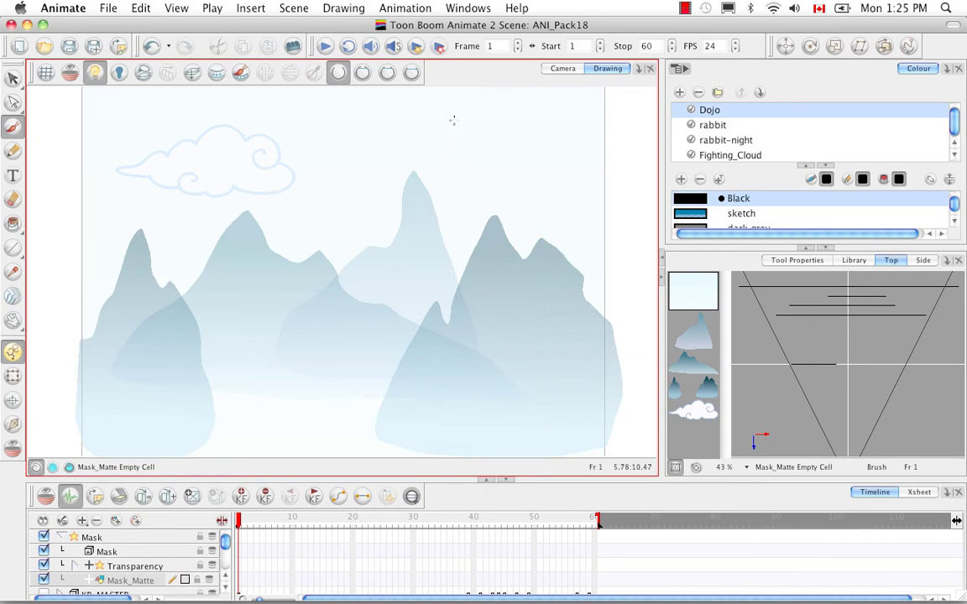
mouse_move(446, 112)
left_mouse_down()
mouse_move(426, 155)
mouse_move(449, 202)
mouse_move(471, 172)
mouse_move(443, 114)
left_mouse_up()
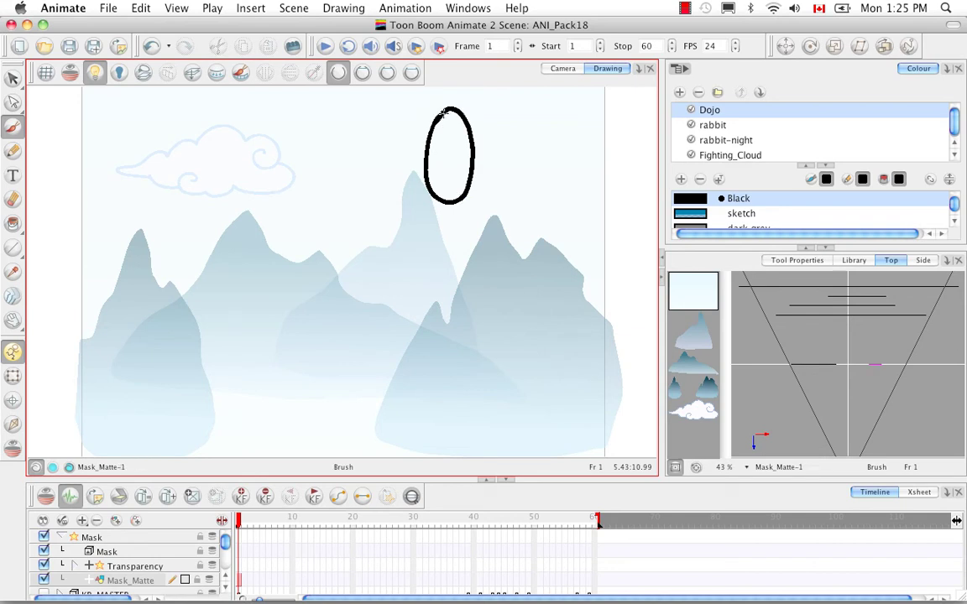
left_click(12, 224)
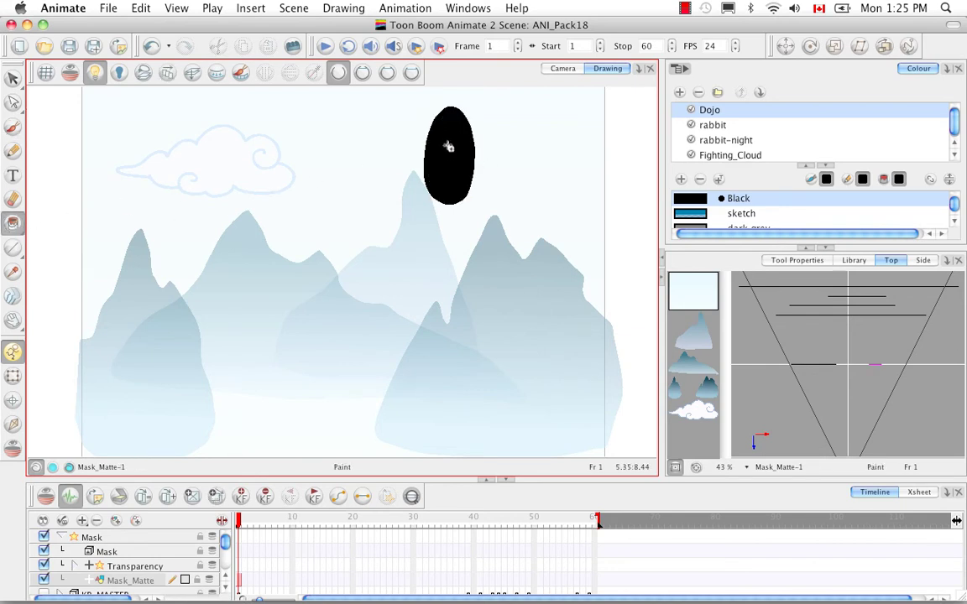
left_click(15, 125)
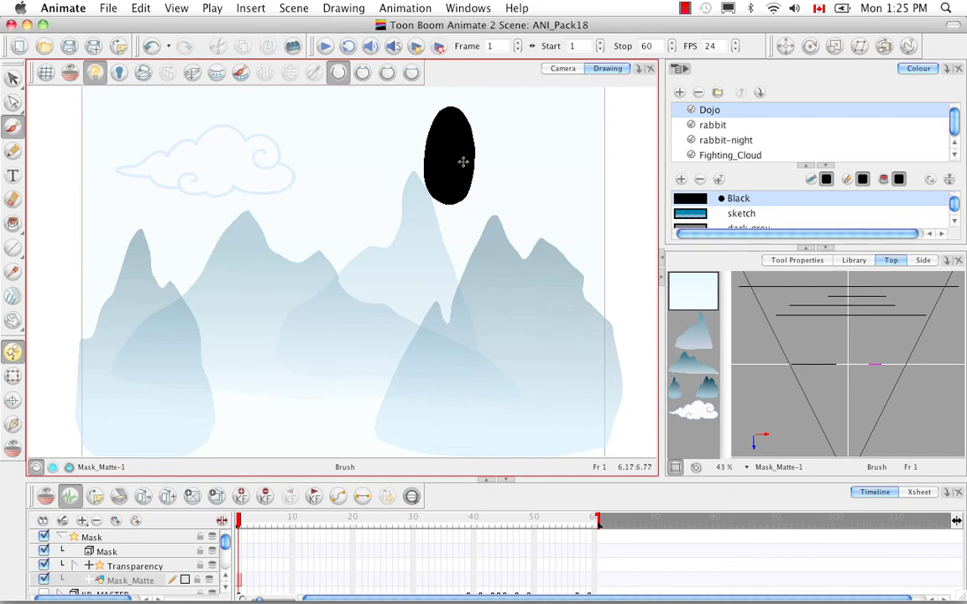
Duplicate the Mask_Matte layer and nest the copy under the Mask effect's inner Mask layer
right_click(162, 585)
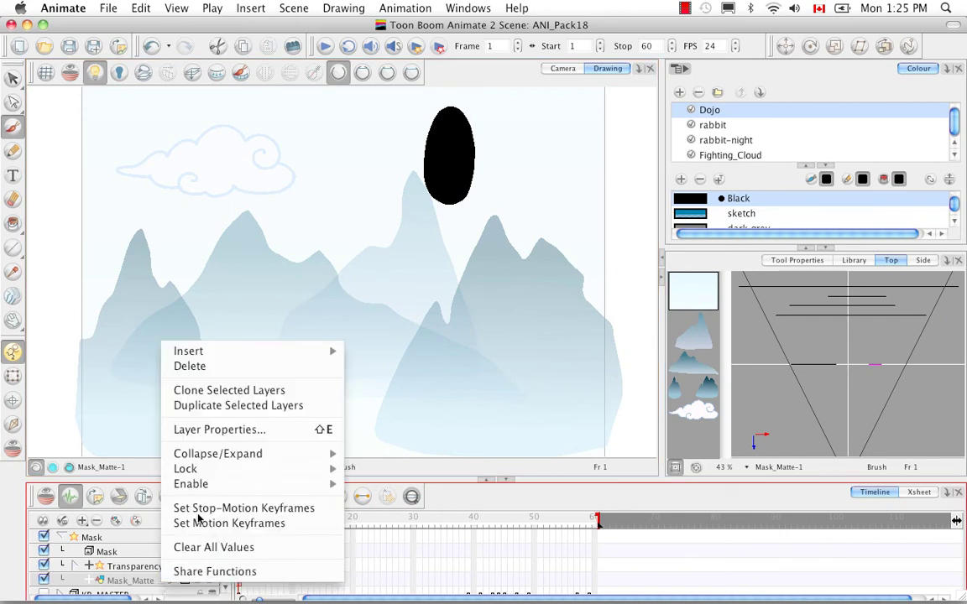
left_click(223, 403)
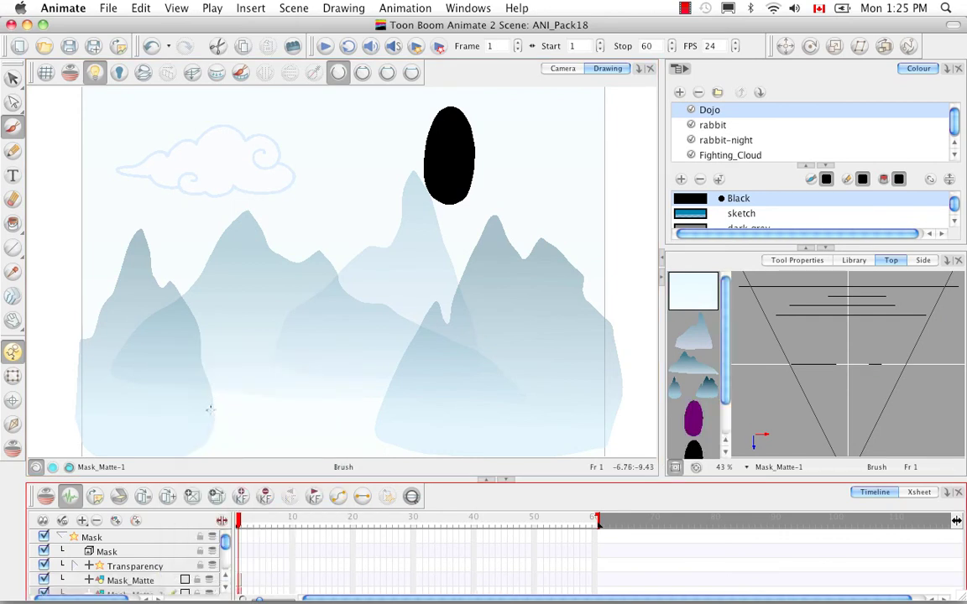
scroll(228, 596, "down", 2)
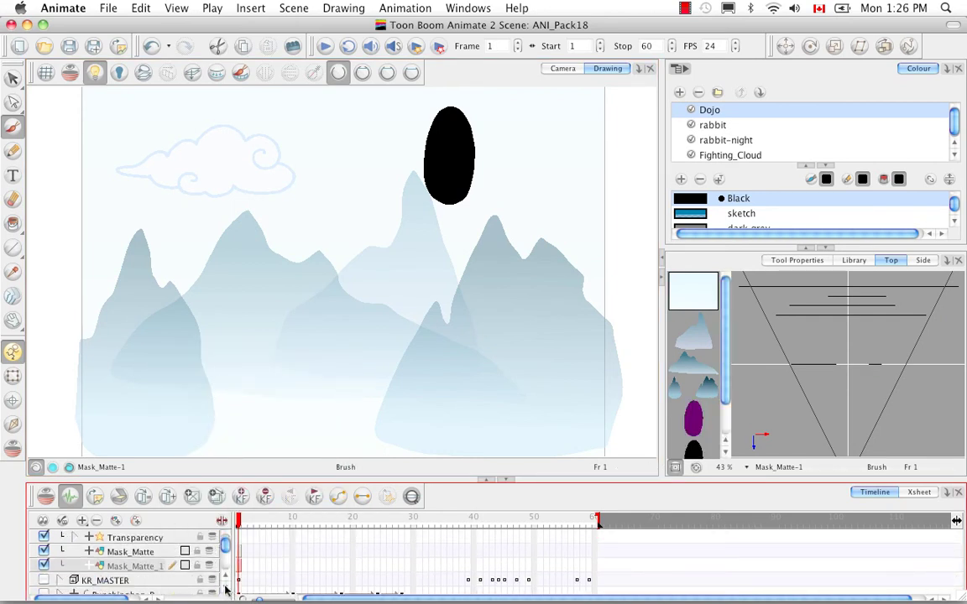
left_click(226, 575)
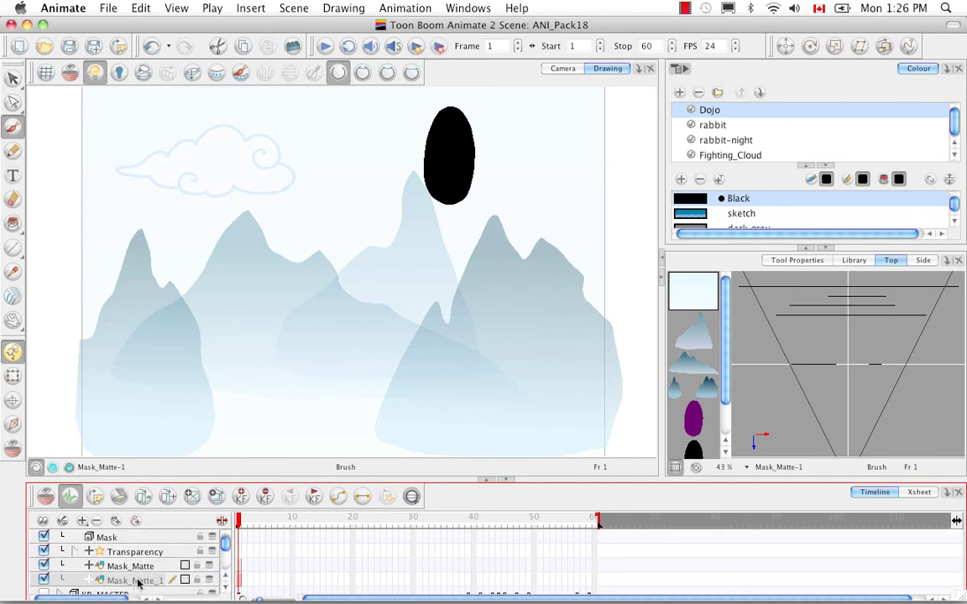
left_click_drag(138, 580, 148, 550)
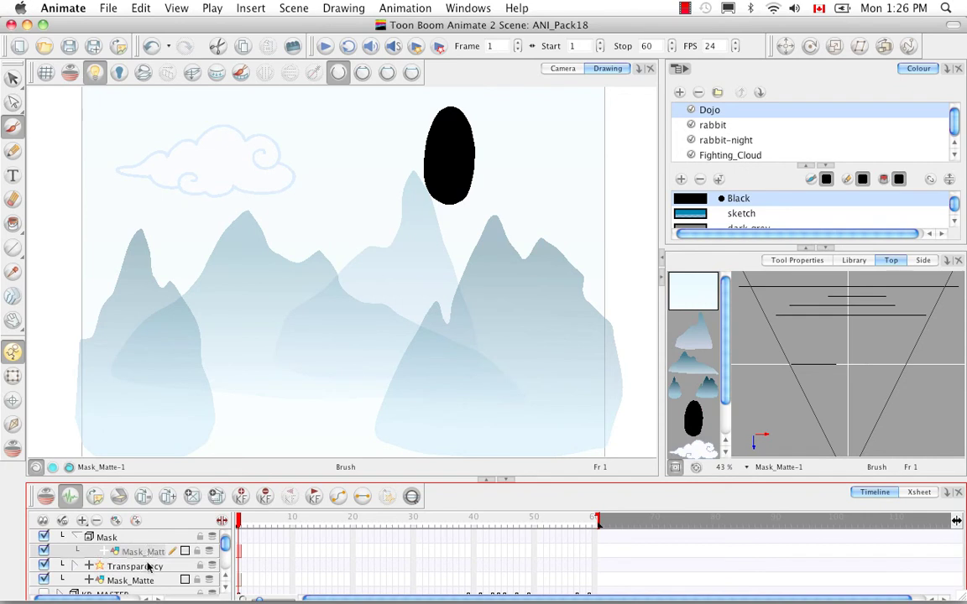
left_click(148, 580)
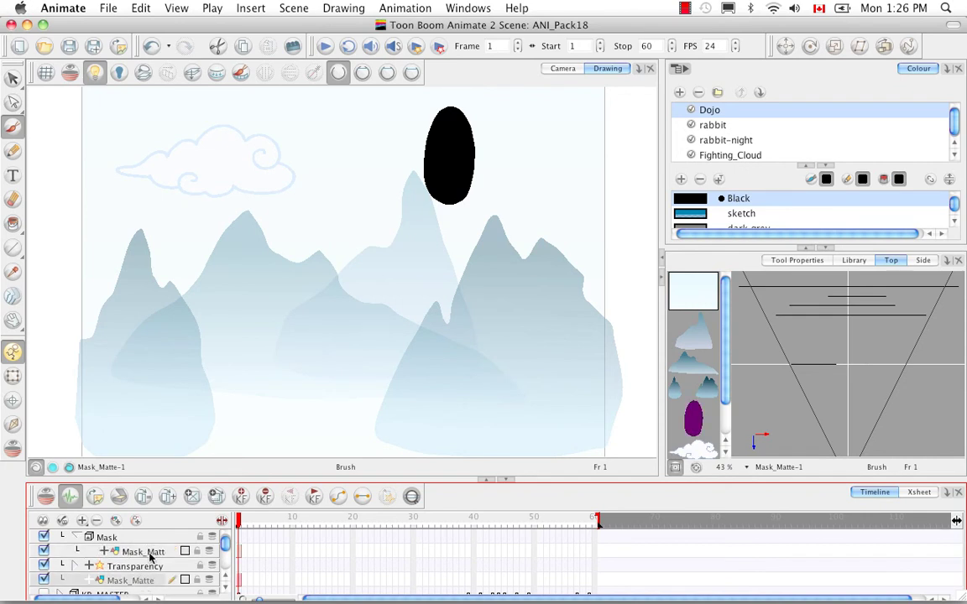
left_click(152, 554)
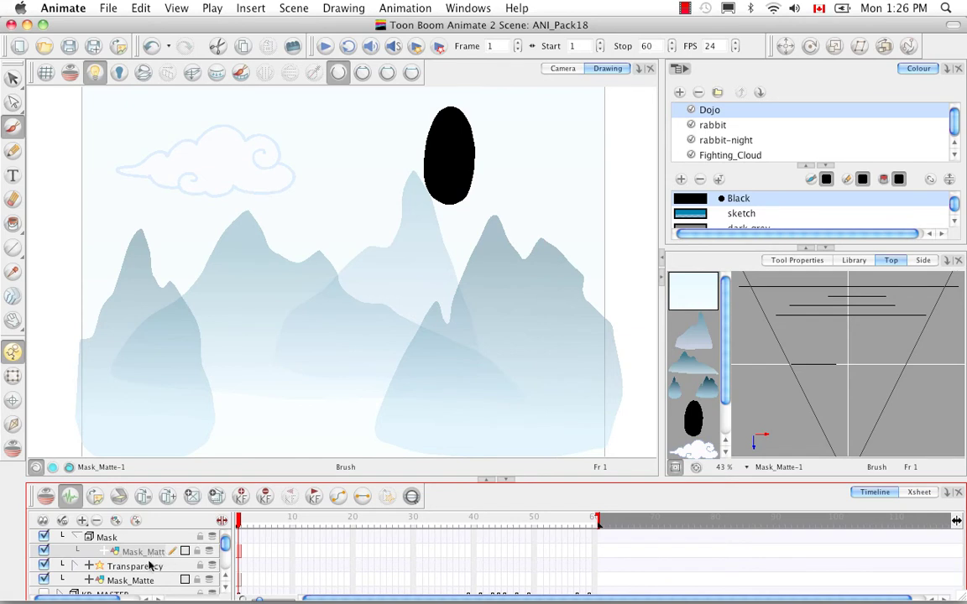
Hide the outer Mask_Matte layer, then brush an extension of the nested matte's oval sideways past the camera frame edge and fill it black
left_click(43, 580)
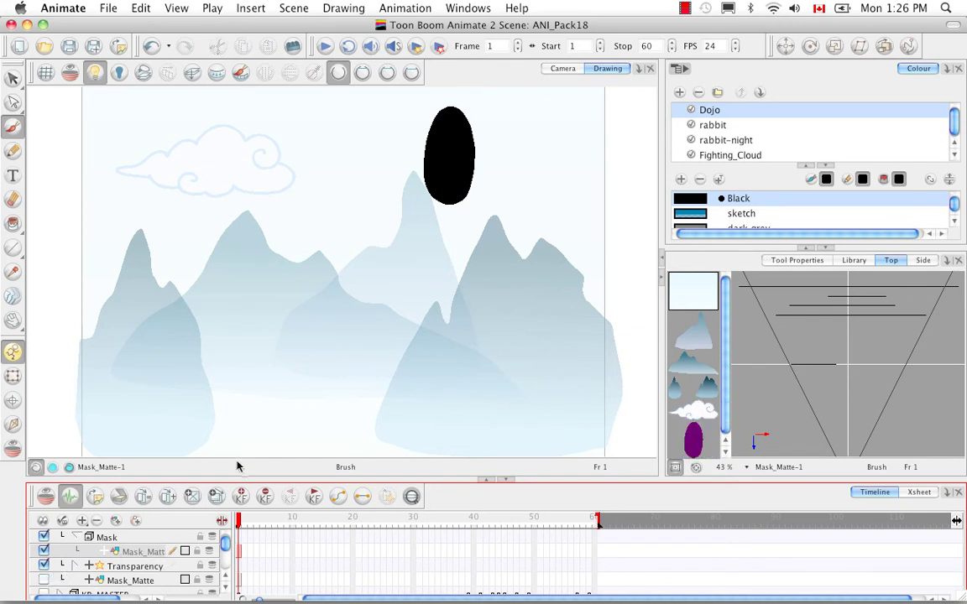
left_click_drag(448, 107, 601, 111)
left_click_drag(517, 105, 613, 105)
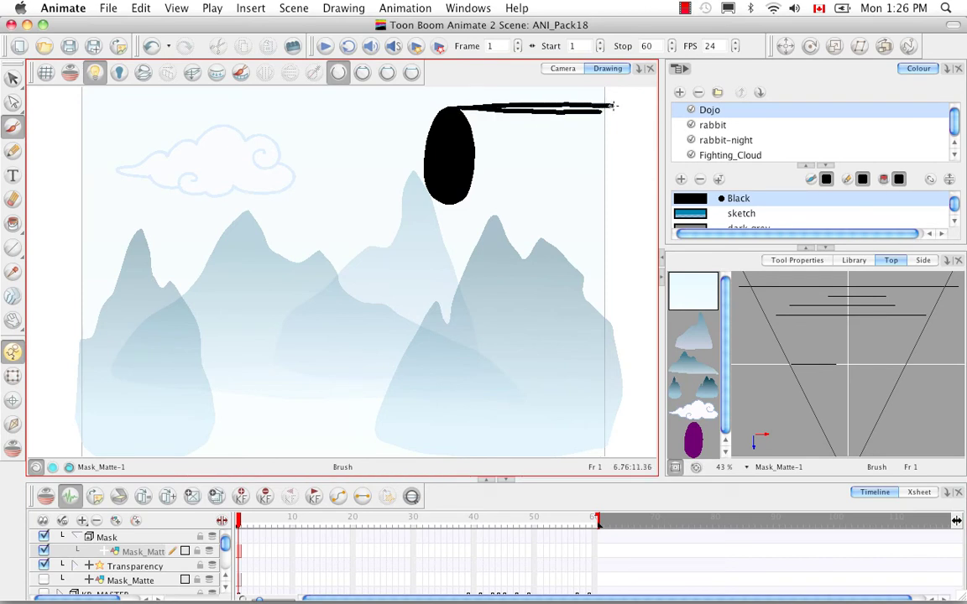
left_click_drag(449, 202, 628, 192)
mouse_move(624, 116)
left_mouse_down()
mouse_move(631, 155)
mouse_move(622, 188)
left_mouse_up()
mouse_move(627, 122)
left_mouse_down()
mouse_move(638, 161)
mouse_move(631, 195)
left_mouse_up()
left_click(13, 223)
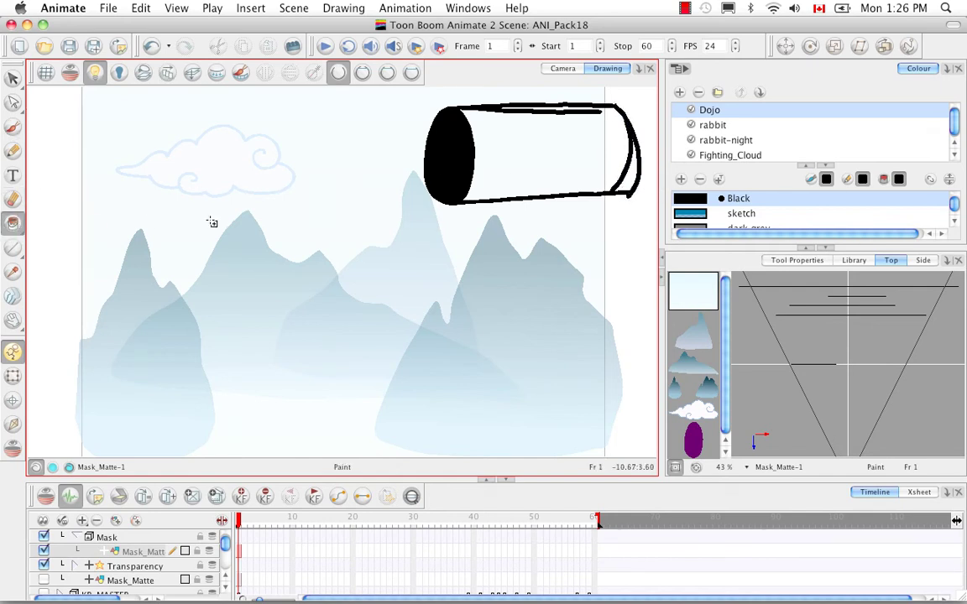
left_click(526, 173)
left_click(630, 182)
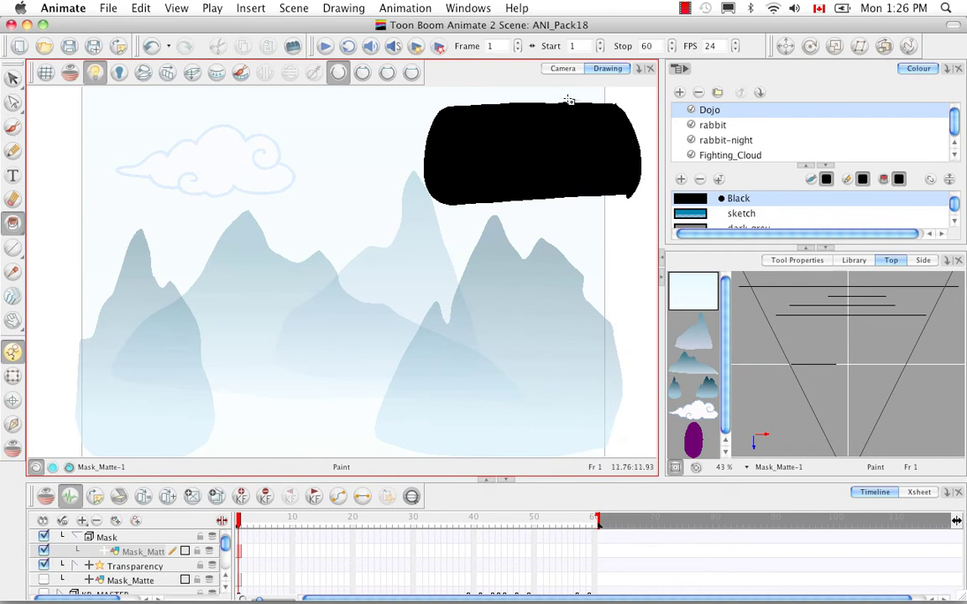
Show the outer Mask_Matte layer again in Camera view and move it out to just above the Mask effect in the layer order
left_click(567, 69)
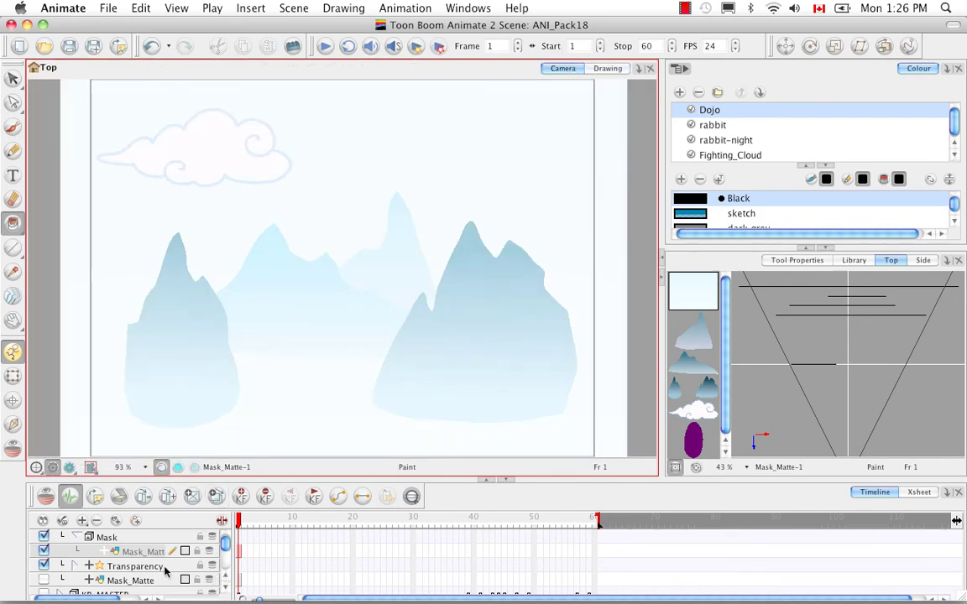
left_click(45, 581)
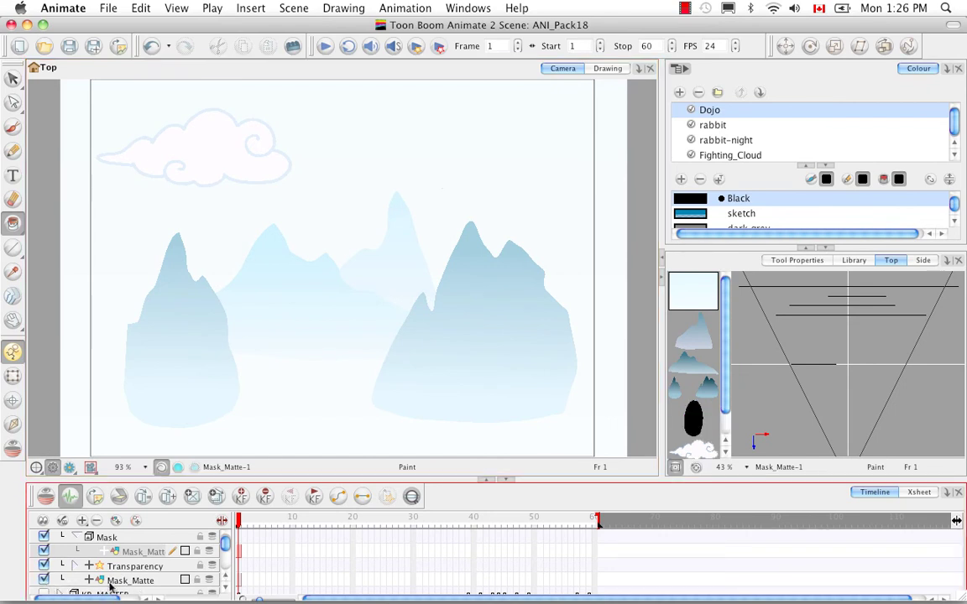
mouse_move(110, 586)
left_mouse_down()
mouse_move(126, 537)
mouse_move(144, 539)
left_mouse_up()
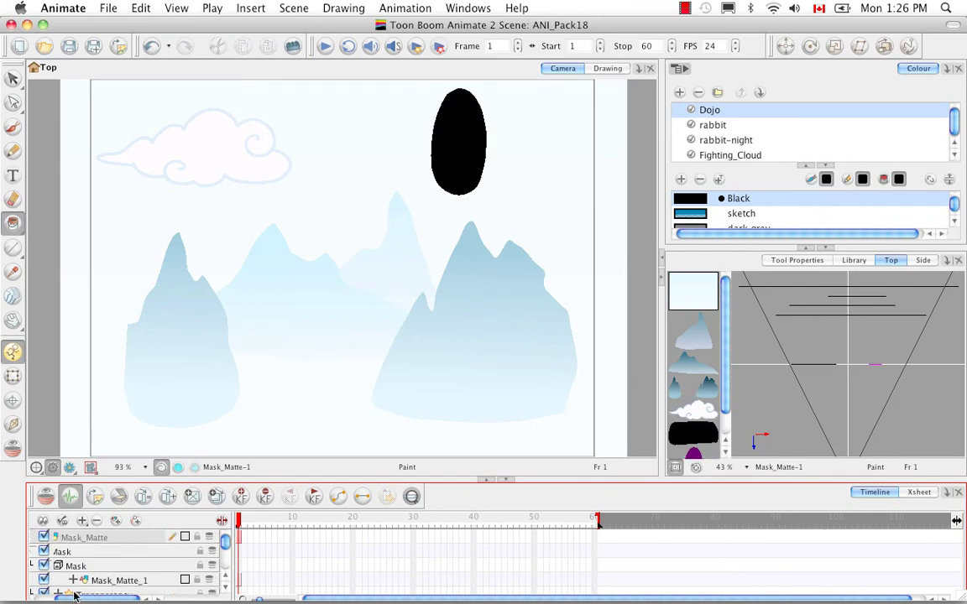
left_click_drag(98, 599, 82, 599)
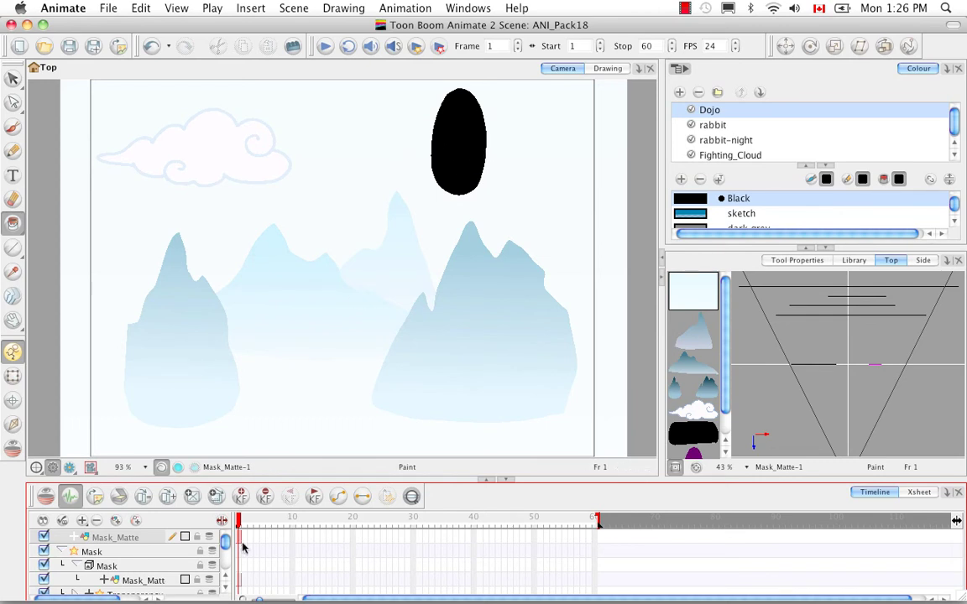
Extend the exposure of both the outer and the nested Mask_Matte drawings to frame 60
mouse_move(239, 520)
left_mouse_down()
mouse_move(274, 520)
mouse_move(238, 521)
left_mouse_up()
left_click(593, 538)
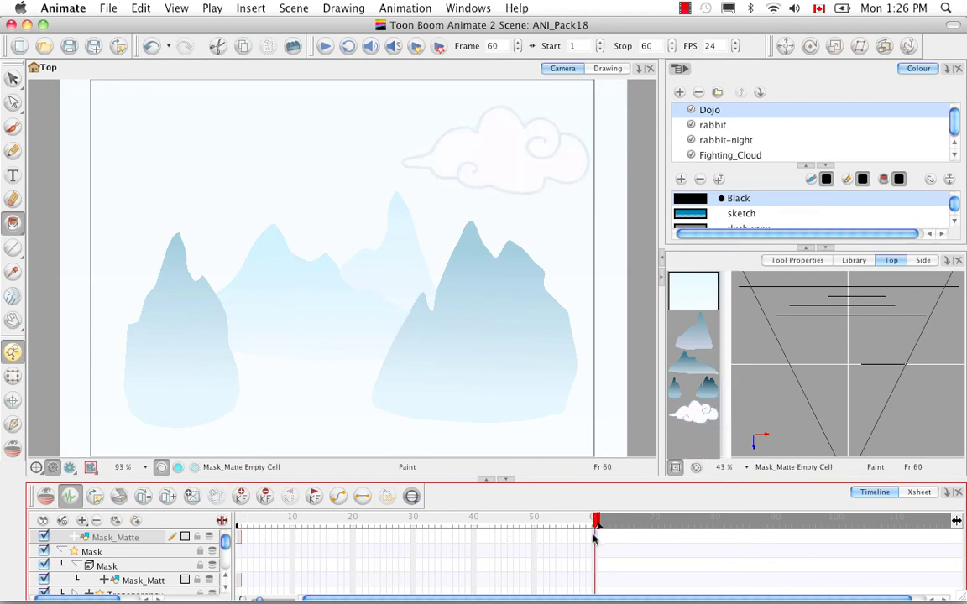
right_click(593, 537)
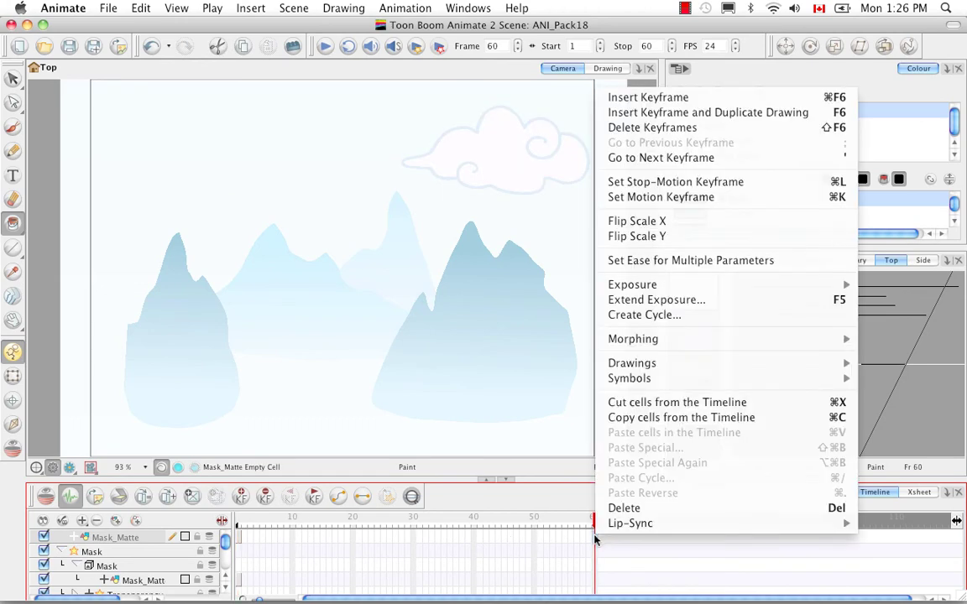
left_click(597, 538)
right_click(594, 541)
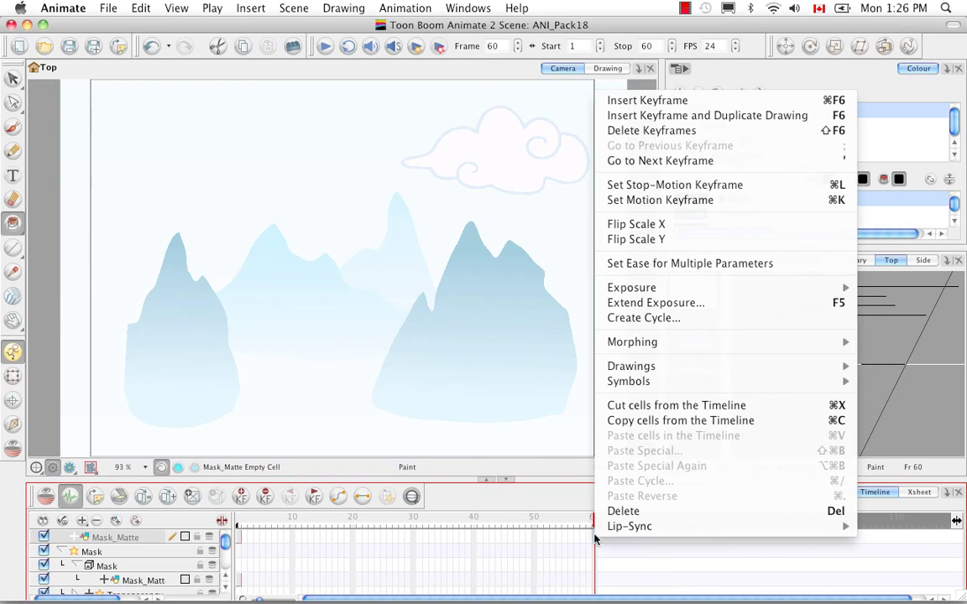
left_click(688, 305)
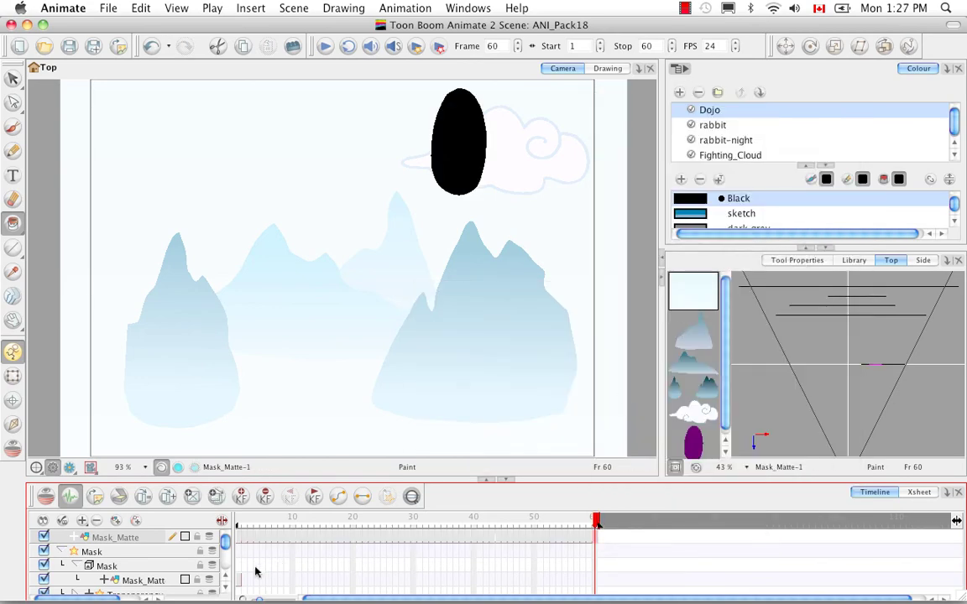
left_click(592, 582)
right_click(594, 581)
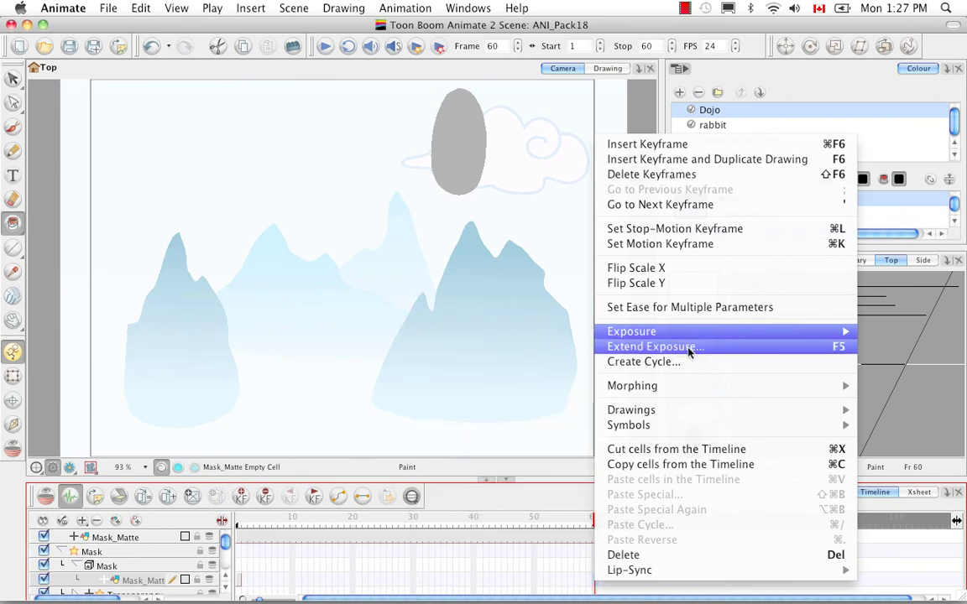
left_click(663, 346)
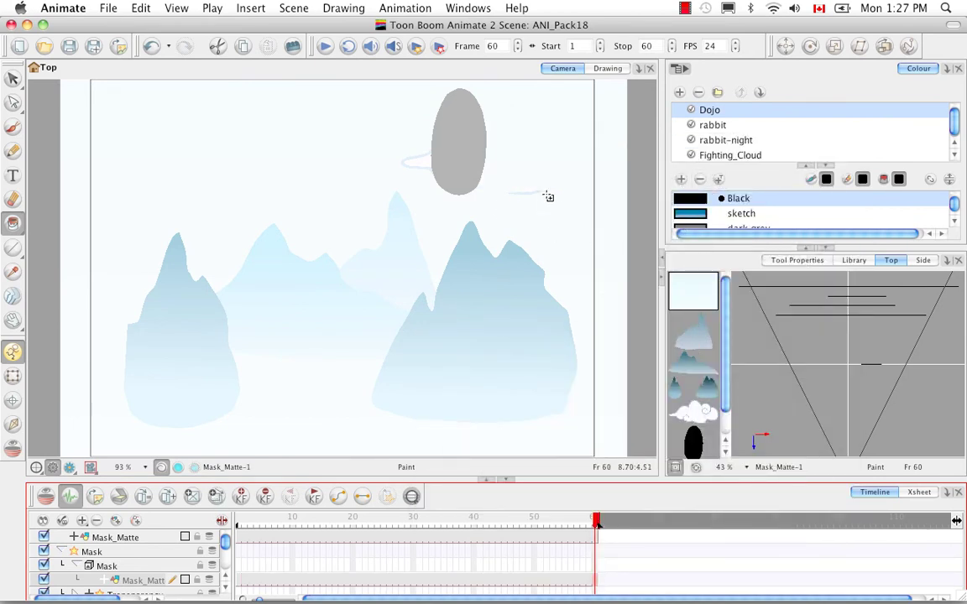
In Drawing view, brush a lower edge beneath the nested matte shape and fill the gap with black
left_click(607, 68)
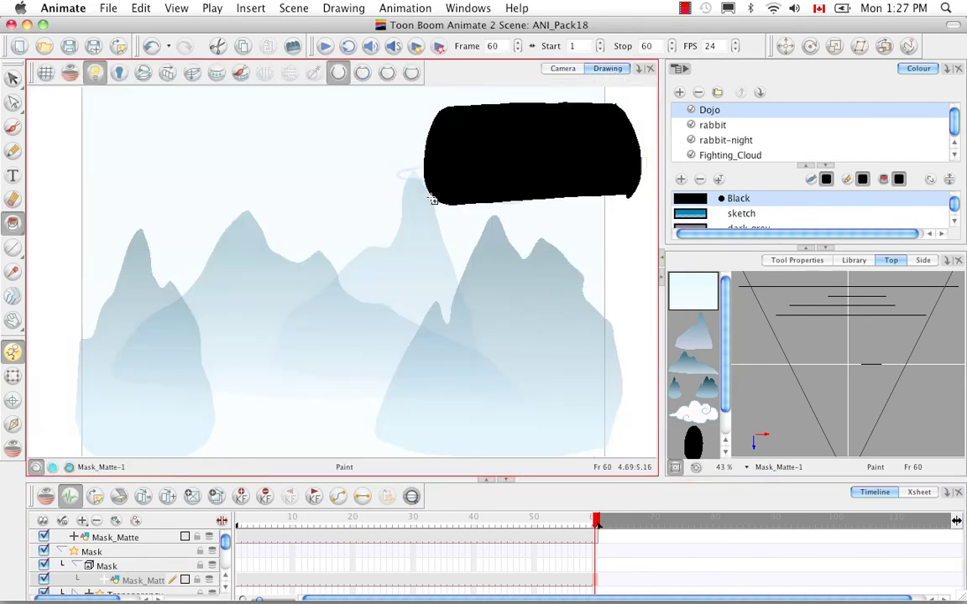
key("alt+b")
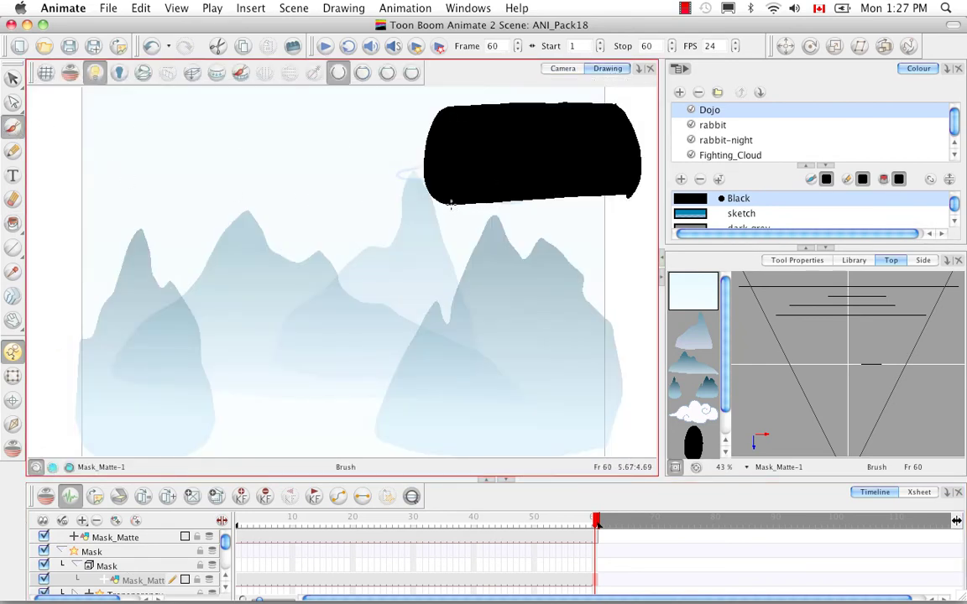
left_click_drag(450, 204, 611, 208)
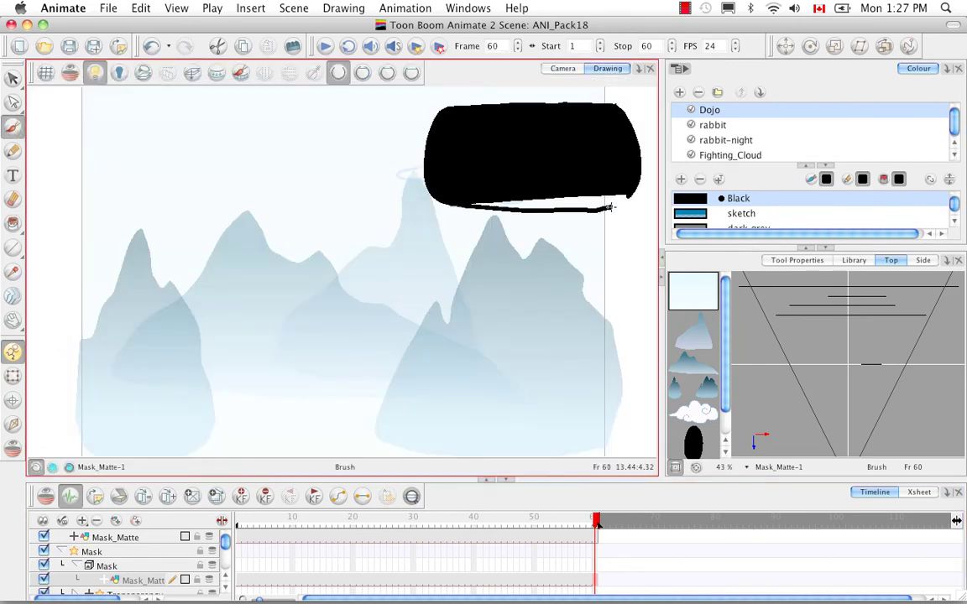
left_click(12, 222)
left_click(570, 204)
Preview the rendered mask in Camera view and scrub back to frame 32 to check the cloud against the matte
left_click(563, 69)
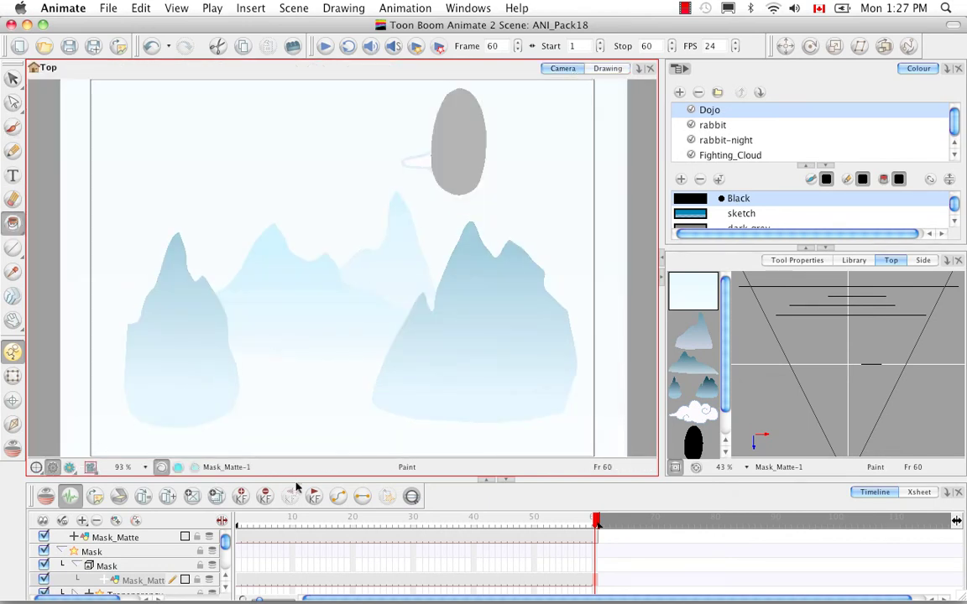
left_click(52, 467)
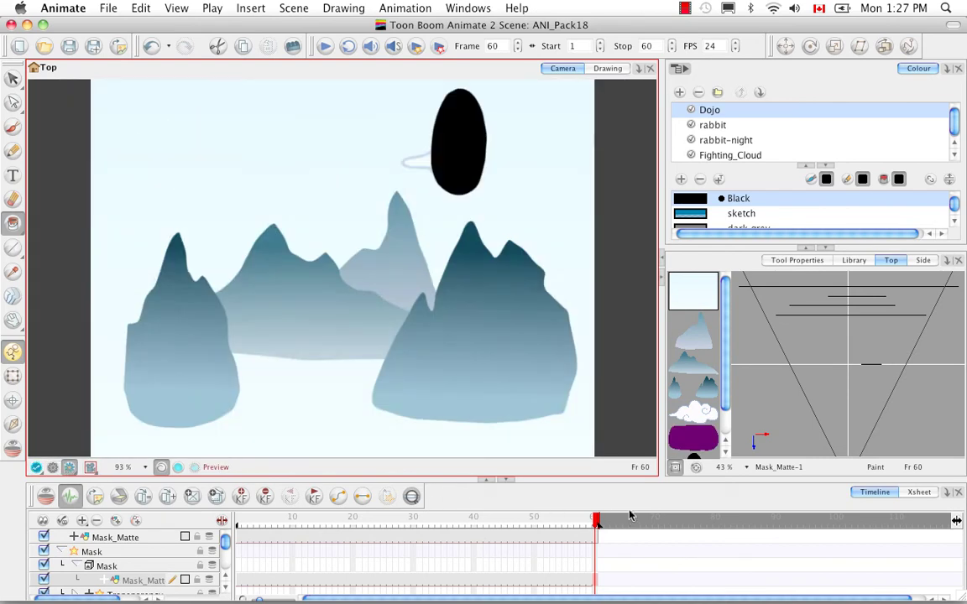
left_click_drag(516, 522, 426, 524)
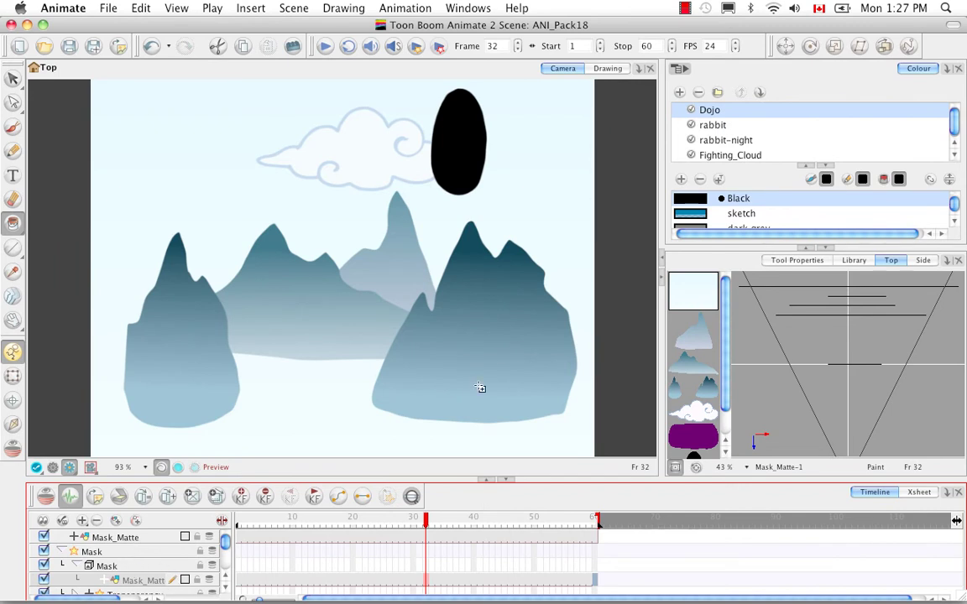
Erase the rounded end of the nested matte nearest the cloud in Drawing view and return to Camera view
left_click(608, 68)
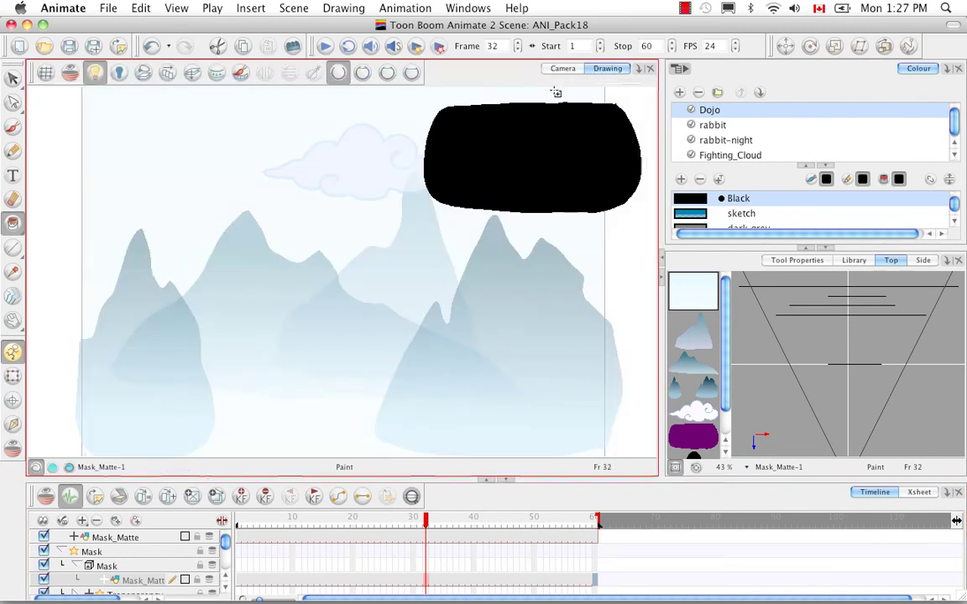
left_click(13, 199)
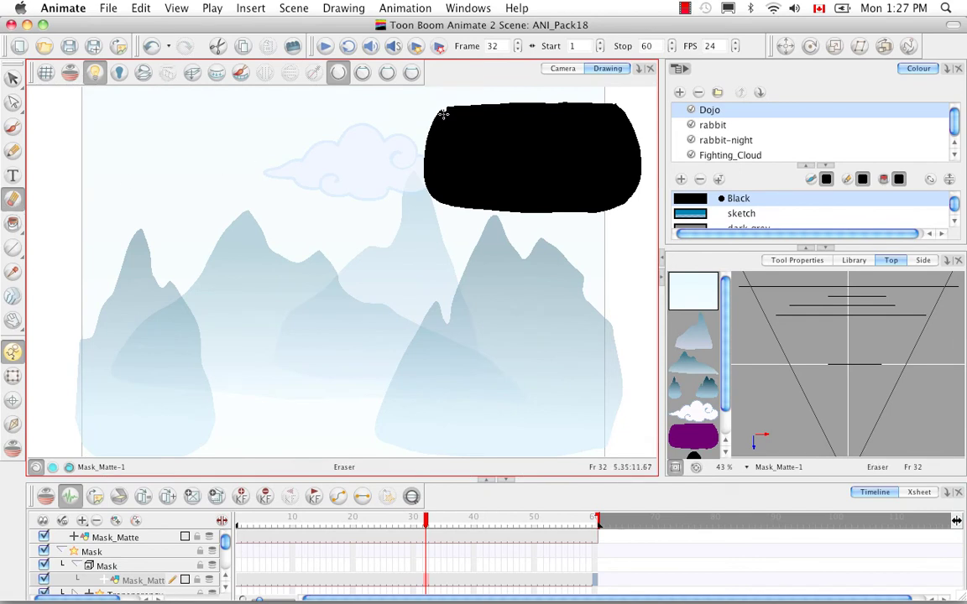
mouse_move(444, 114)
left_mouse_down()
mouse_move(447, 174)
mouse_move(438, 113)
mouse_move(436, 168)
mouse_move(446, 103)
mouse_move(449, 209)
left_mouse_up()
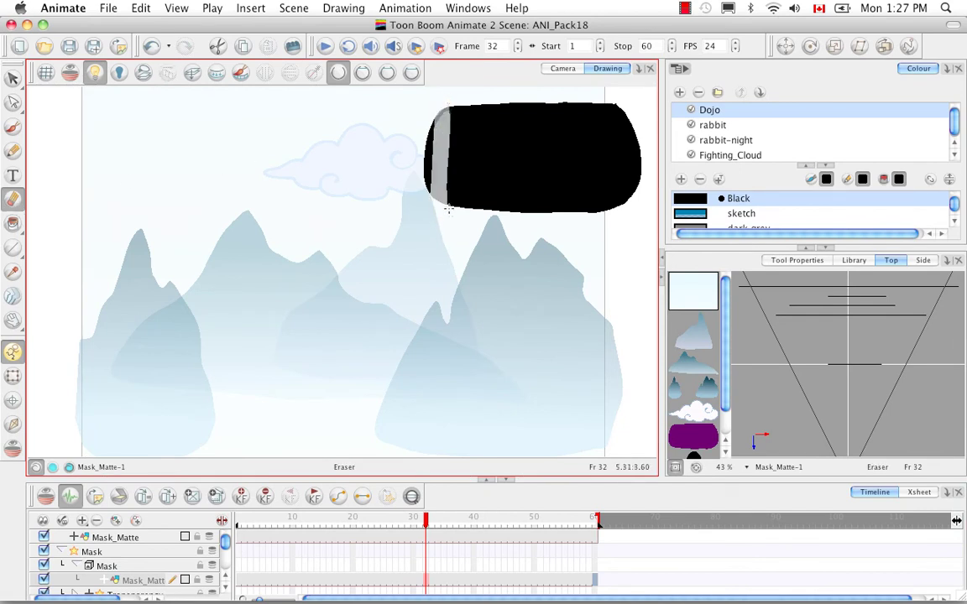
mouse_move(435, 104)
left_mouse_down()
mouse_move(423, 151)
mouse_move(428, 193)
left_mouse_up()
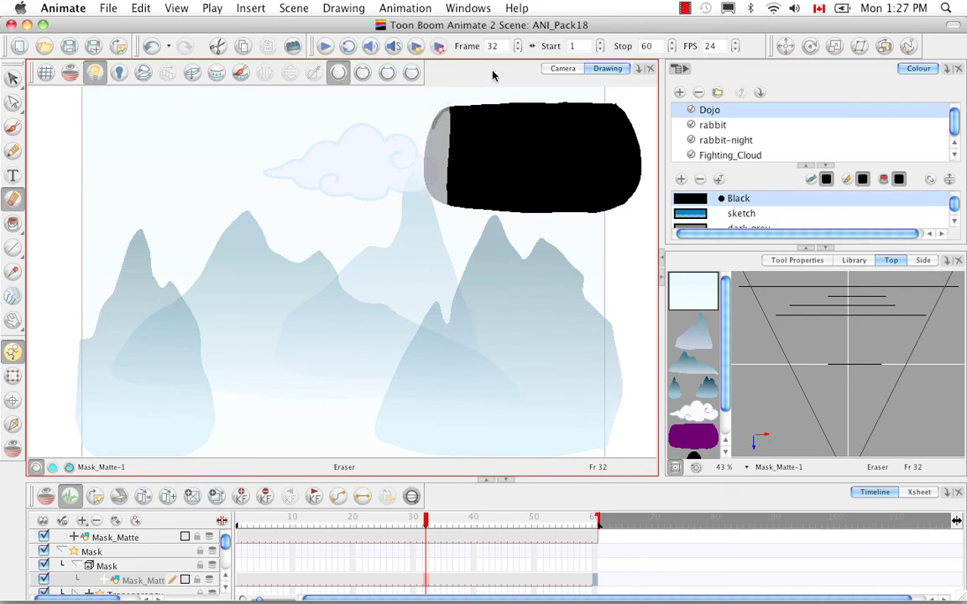
left_click(554, 69)
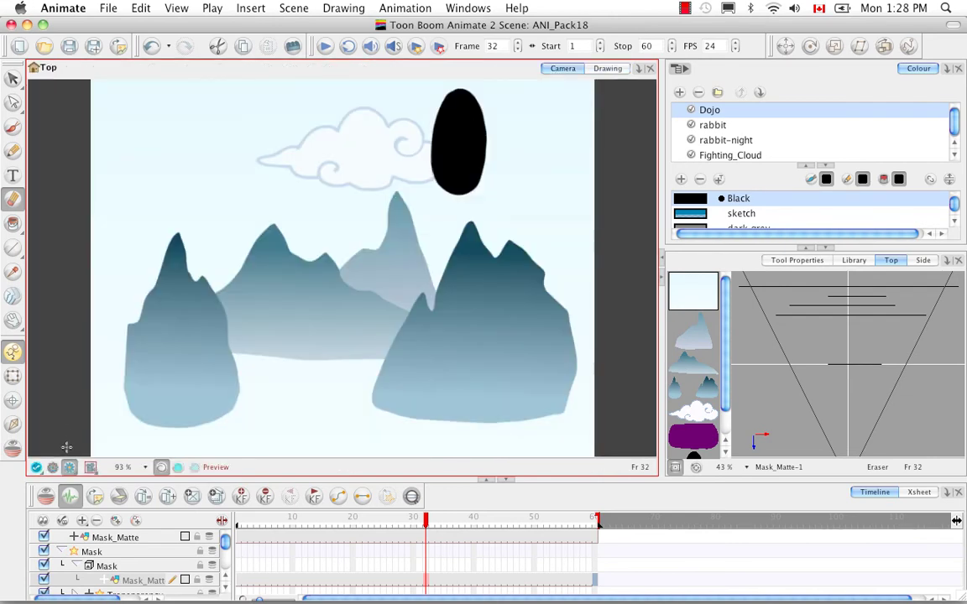
Move the outer Mask_Matte layer below the Mask effect's Transparency layer and scrub to frame 57 to check the masked cloud
left_click(137, 542)
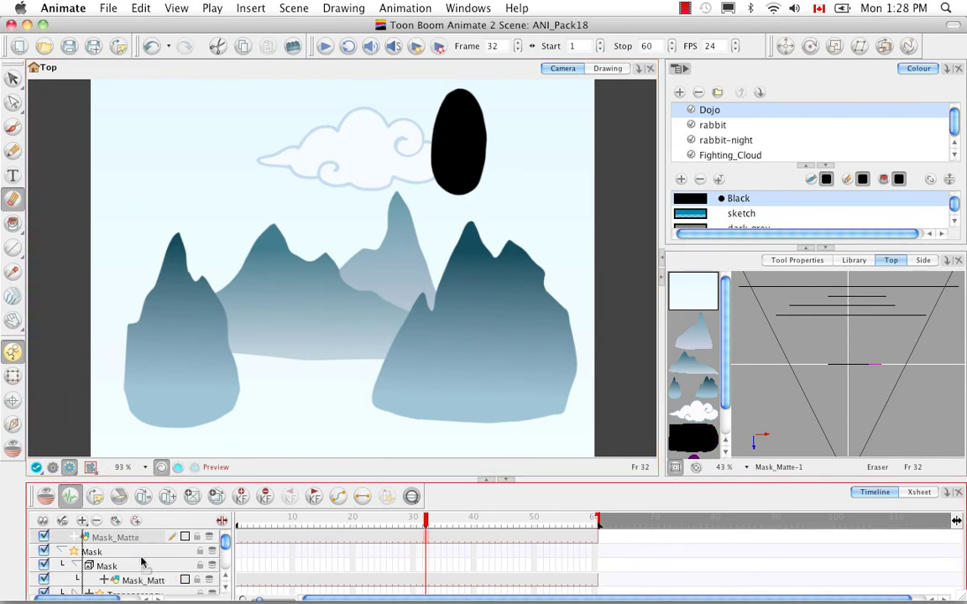
scroll(137, 573, "down", 3)
left_click_drag(137, 572, 140, 554)
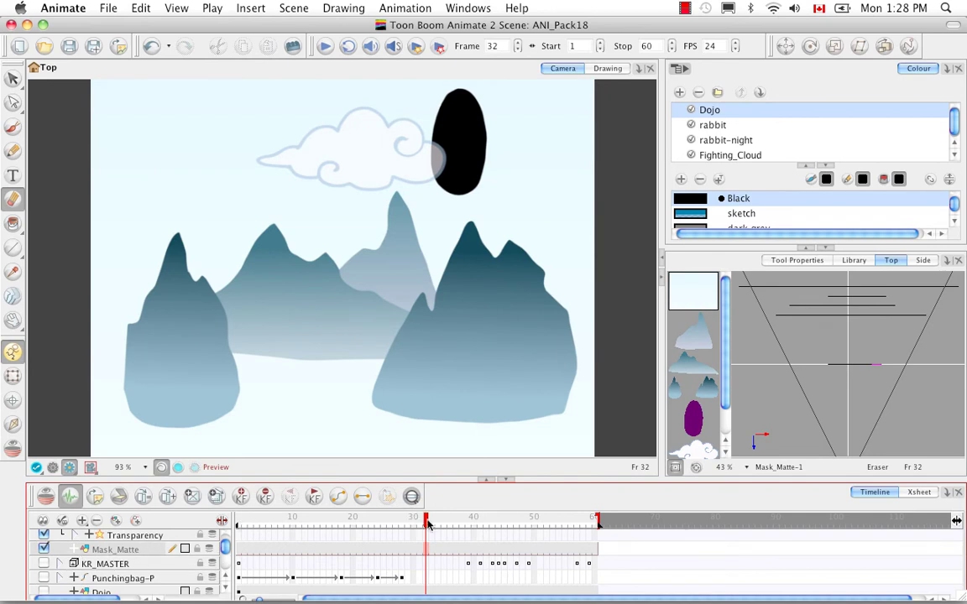
left_click_drag(427, 522, 575, 523)
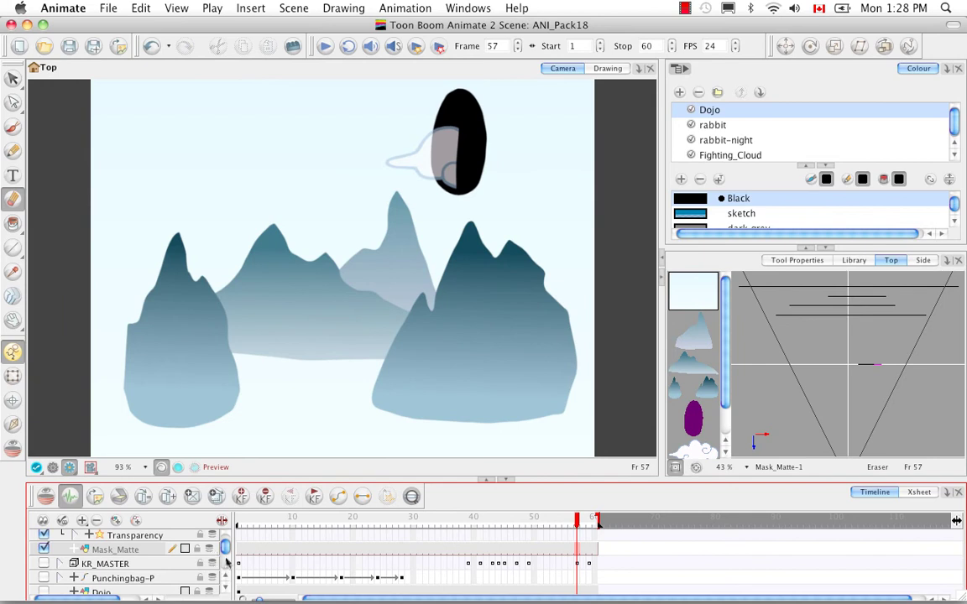
Examine the Mask effect's layer hierarchy, then compare the nested Mask_Matte drawing with the masked cloud in Camera view
left_click_drag(225, 550, 206, 487)
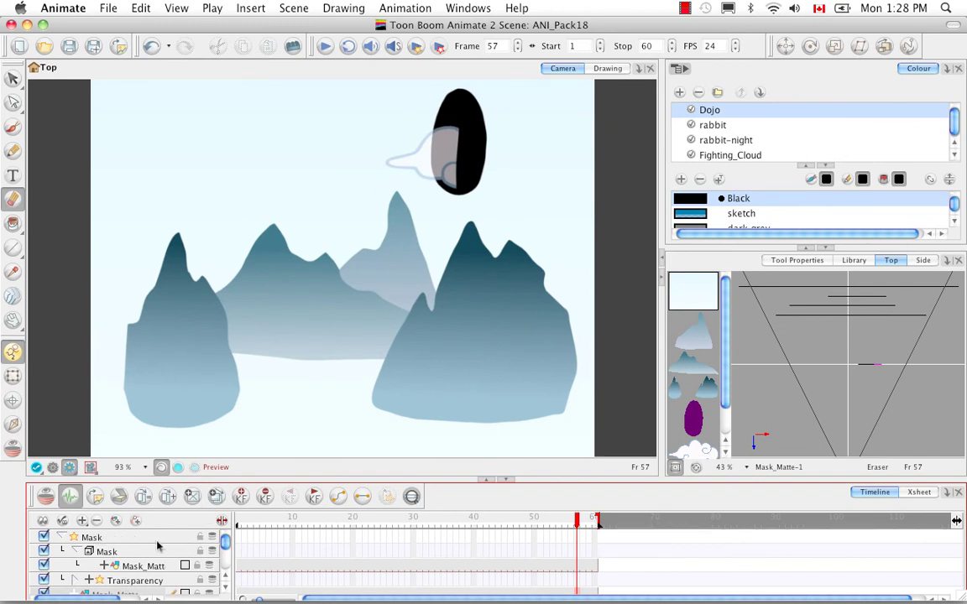
scroll(168, 571, "down", 1)
left_click(82, 566)
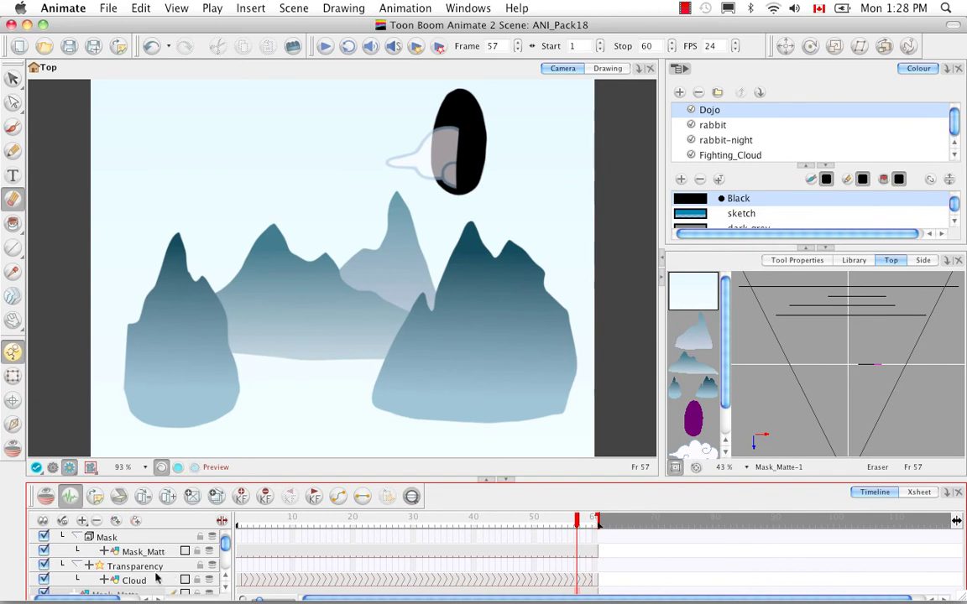
left_click(77, 566)
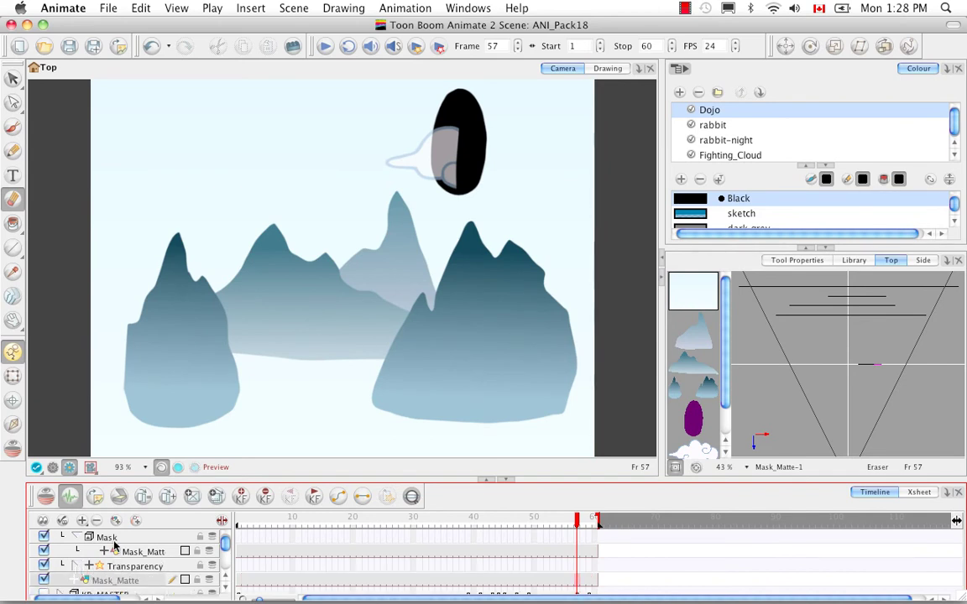
left_click(226, 578)
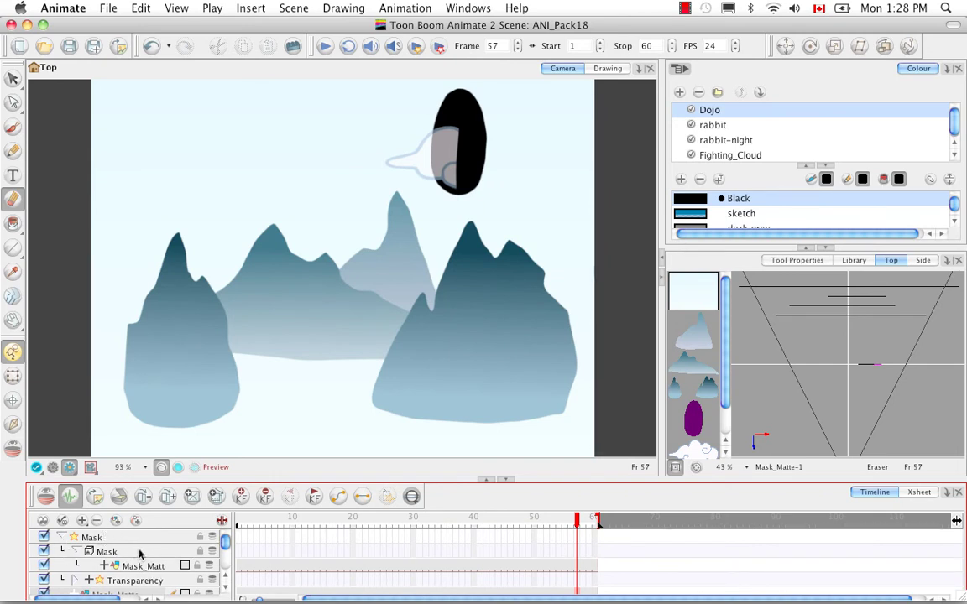
left_click(153, 567)
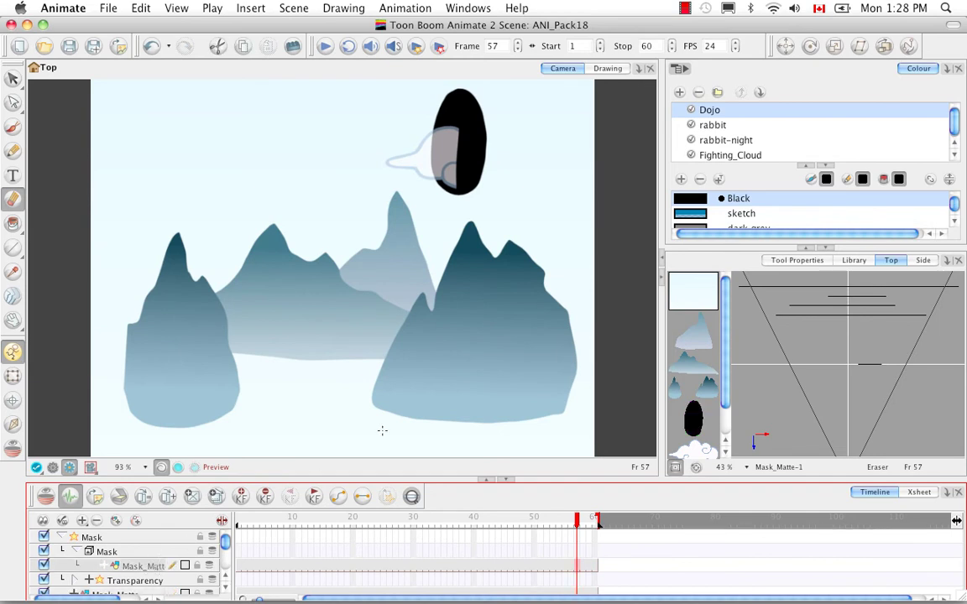
left_click(609, 68)
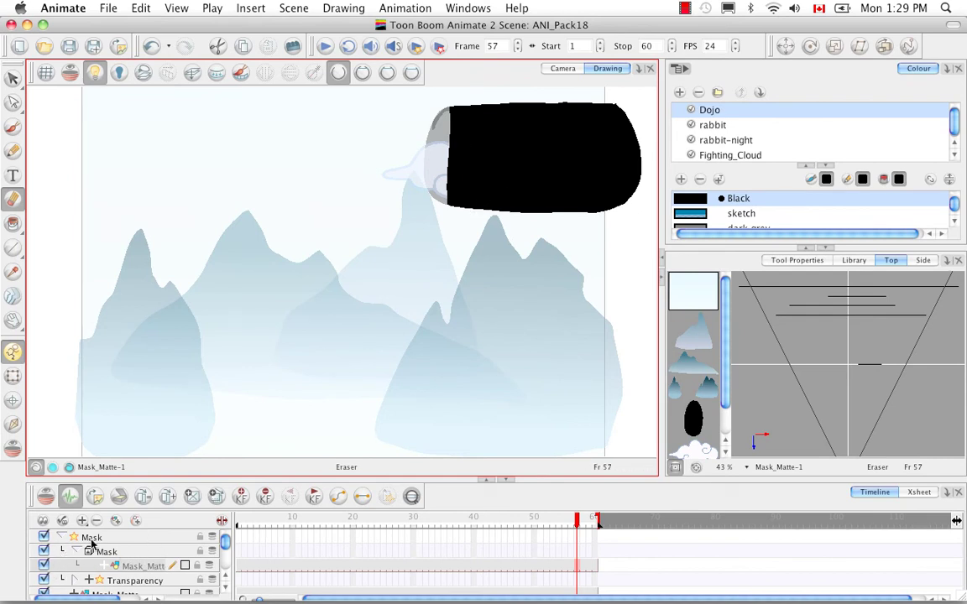
left_click(563, 67)
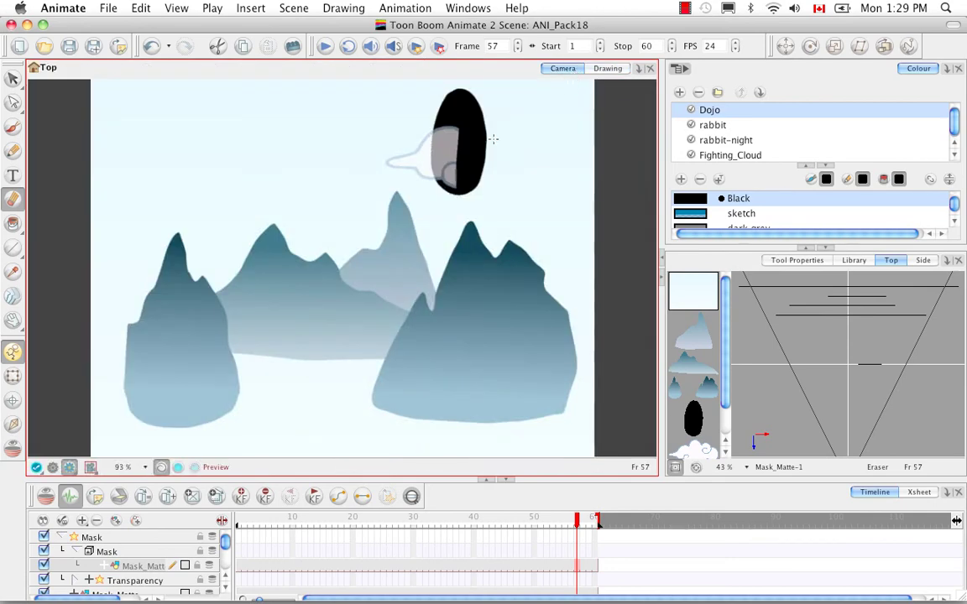
Compare the outer Mask_Matte drawing with the matte nested in the Mask effect in Drawing view, and return to Camera view
scroll(225, 550, "down", 5)
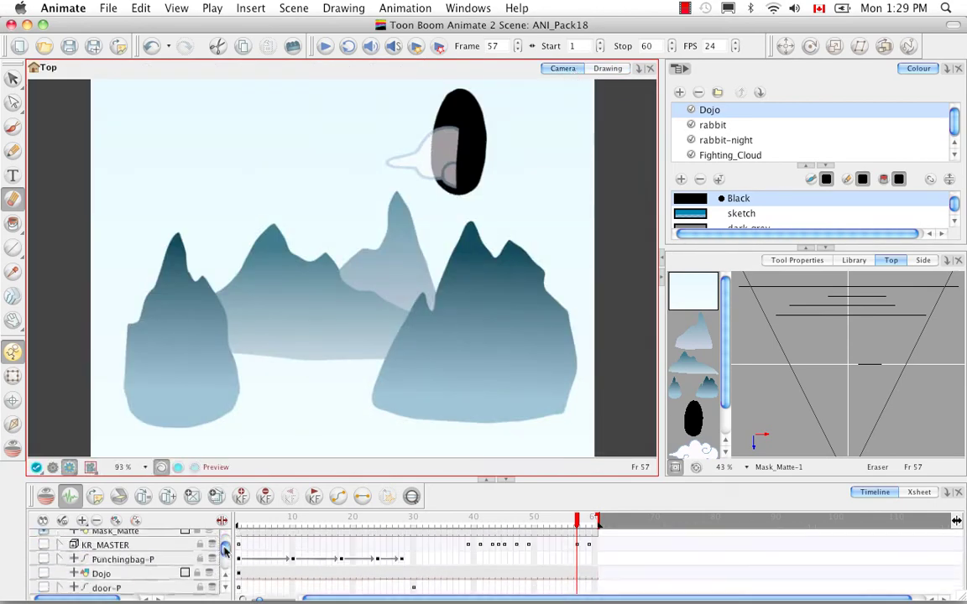
left_click(178, 531)
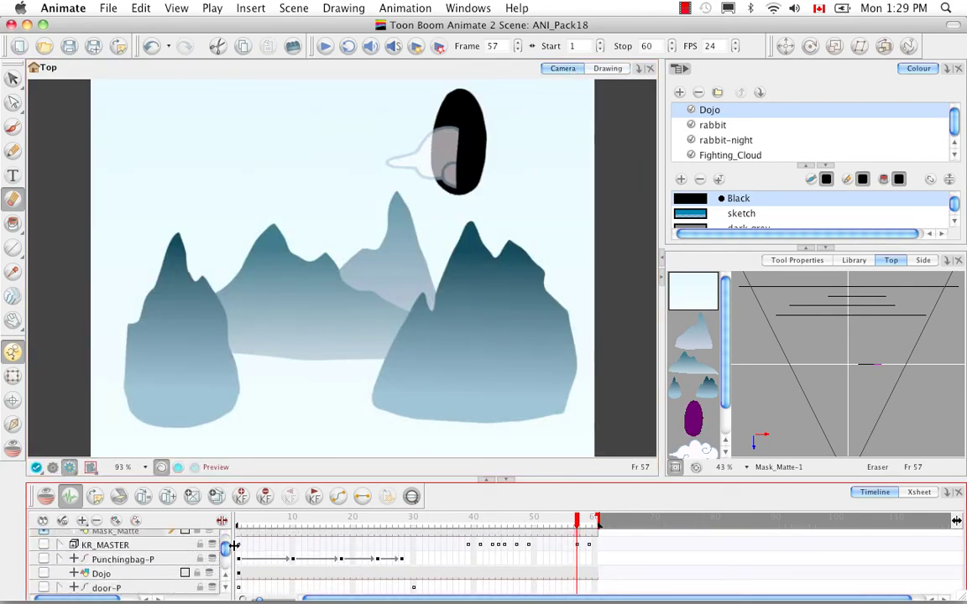
scroll(225, 554, "up", 4)
scroll(224, 554, "down", 2)
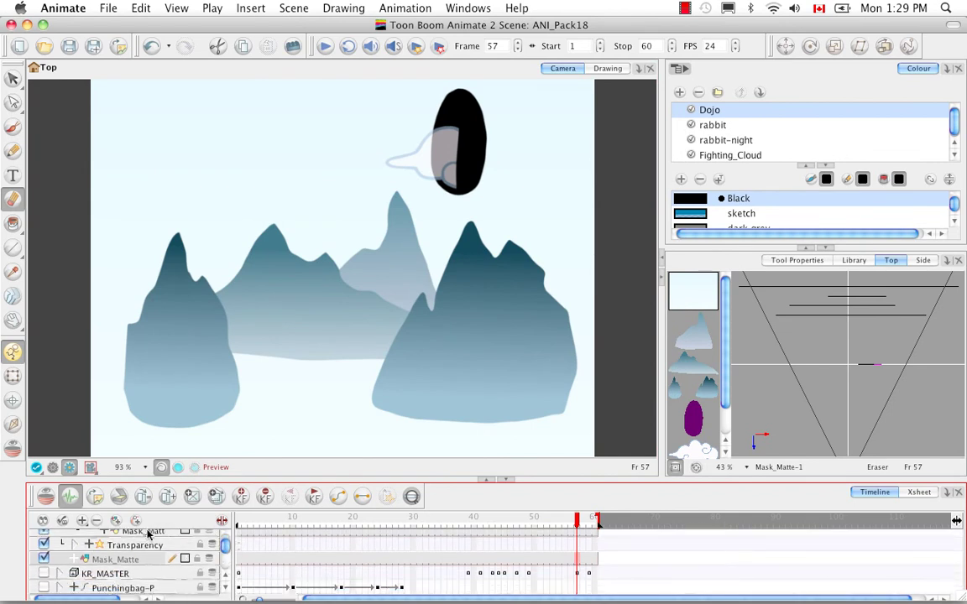
left_click(608, 68)
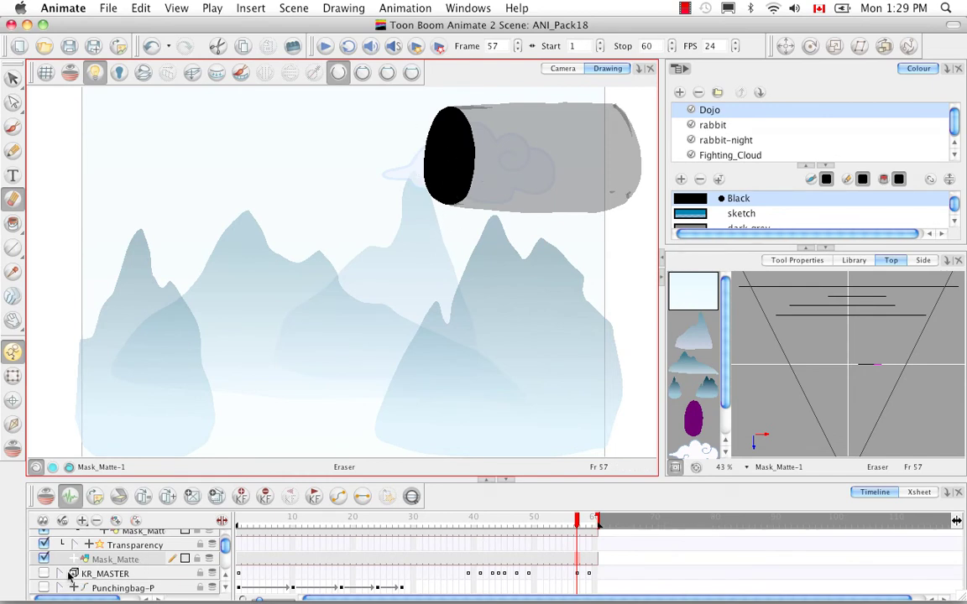
scroll(168, 546, "up", 2)
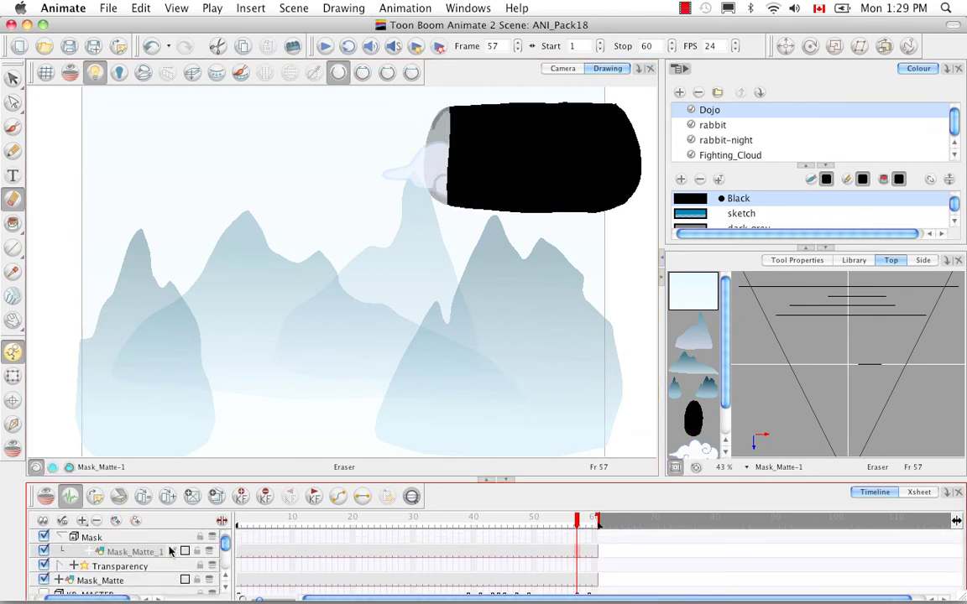
left_click(571, 68)
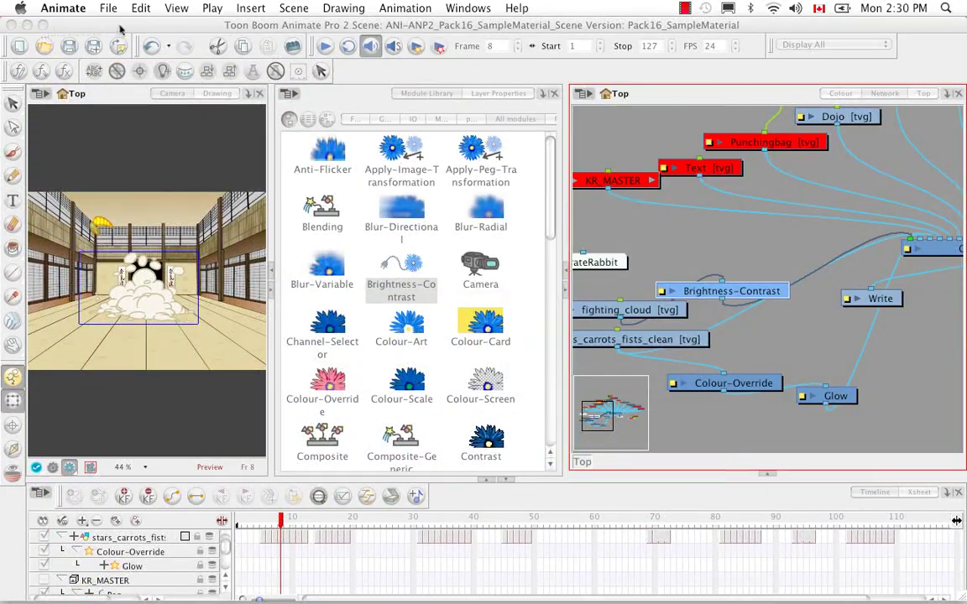
Switch to Animate Pro and open the scene file ANP_Pack18.tbup from the ANP_Pack18 folder inside Pack21
left_click(107, 29)
left_click(45, 49)
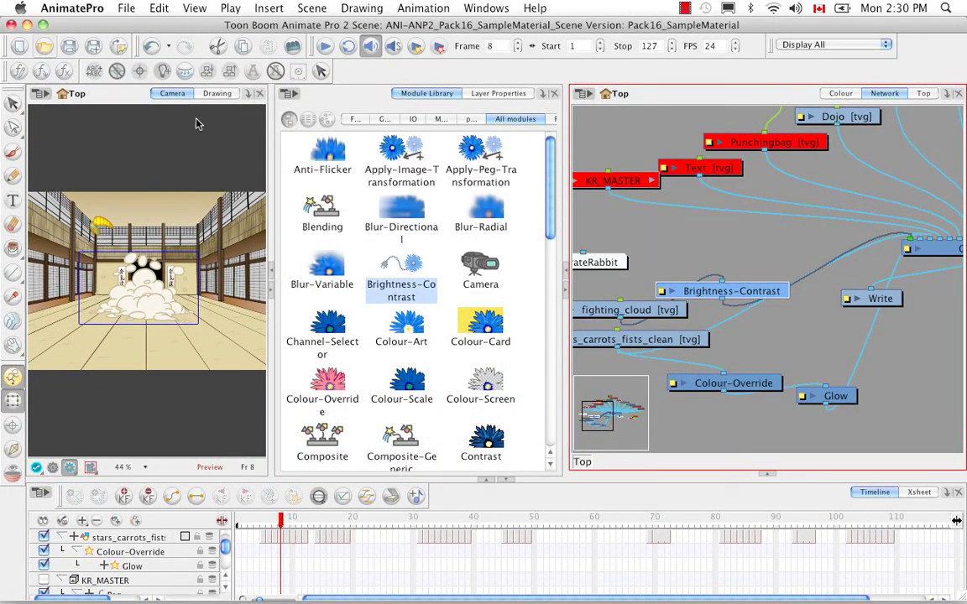
left_click(392, 322)
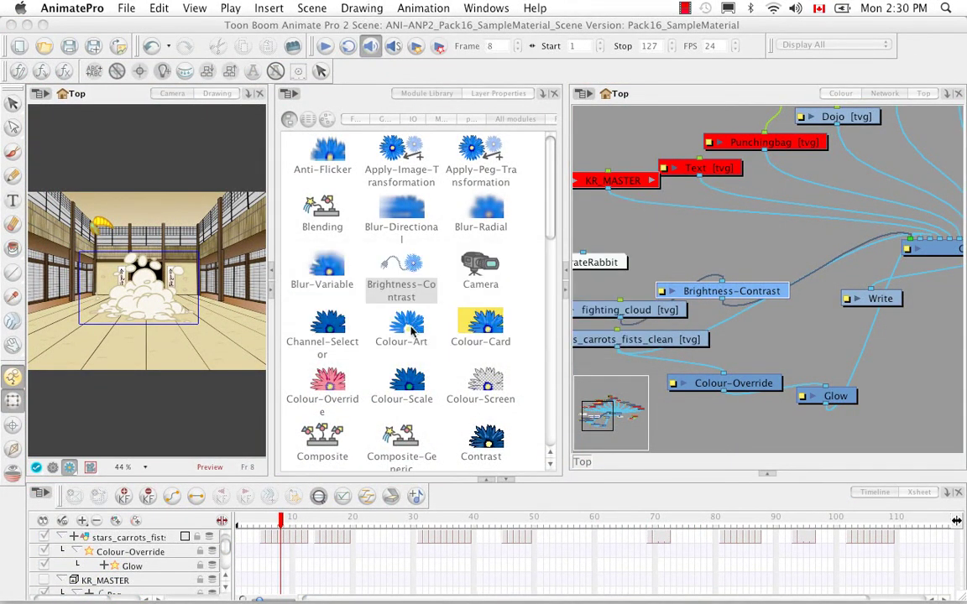
left_click(450, 332)
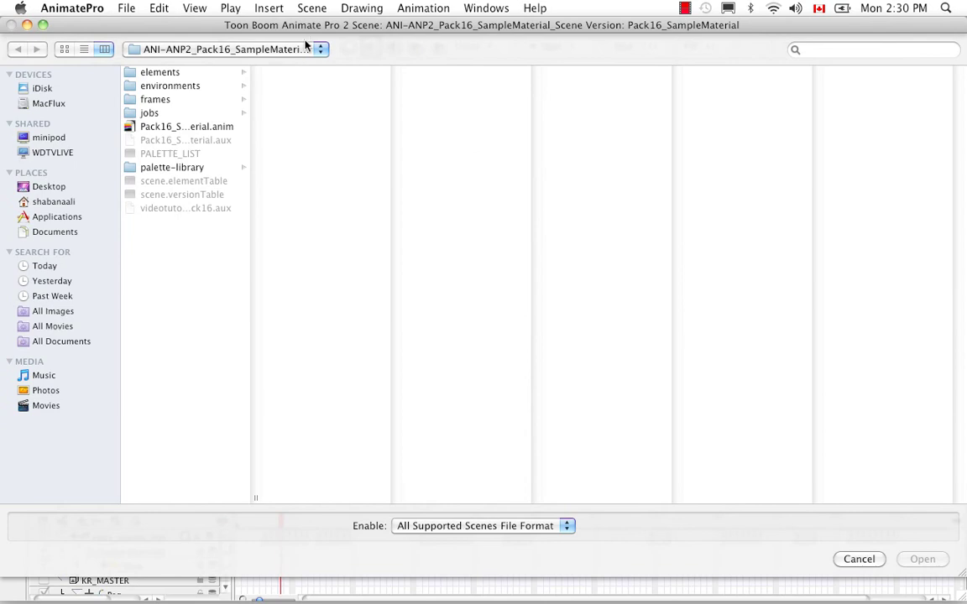
left_click(320, 51)
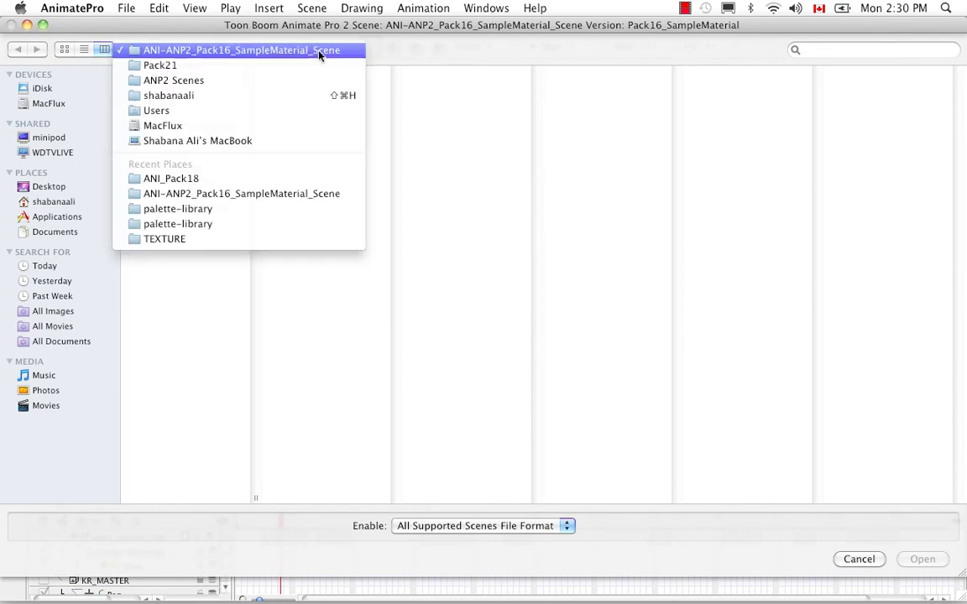
left_click(310, 66)
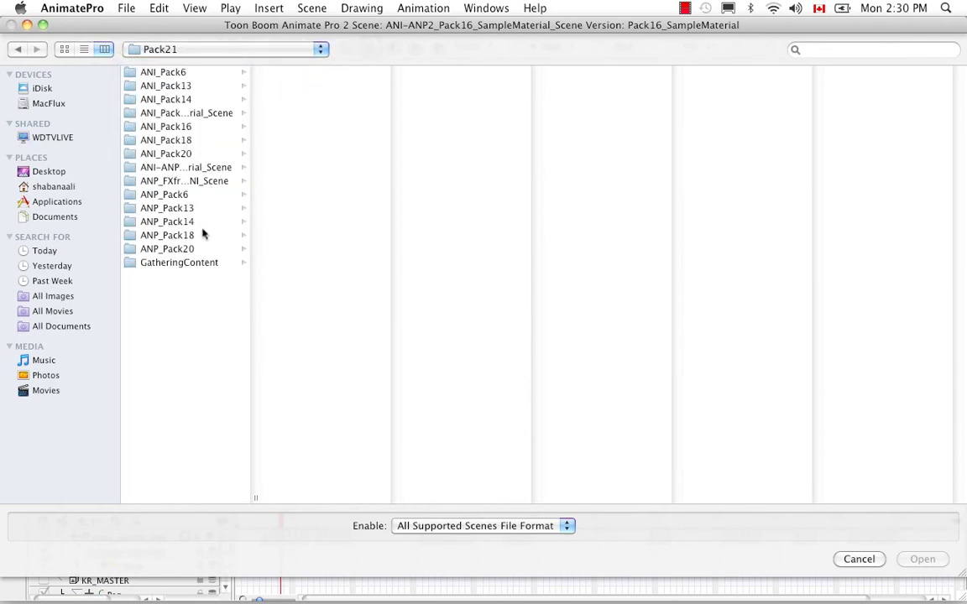
left_click(135, 236)
left_click(295, 73)
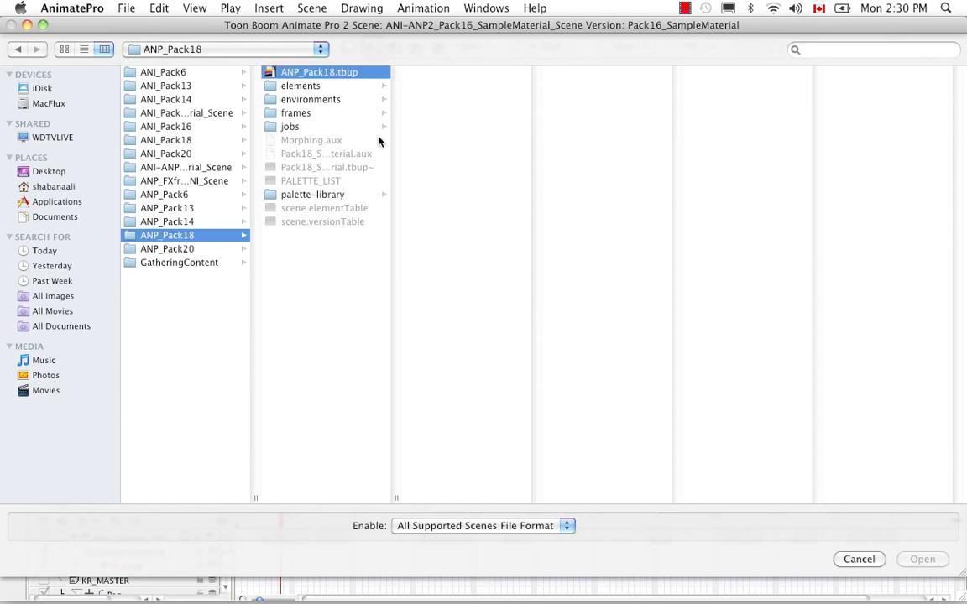
left_click(923, 559)
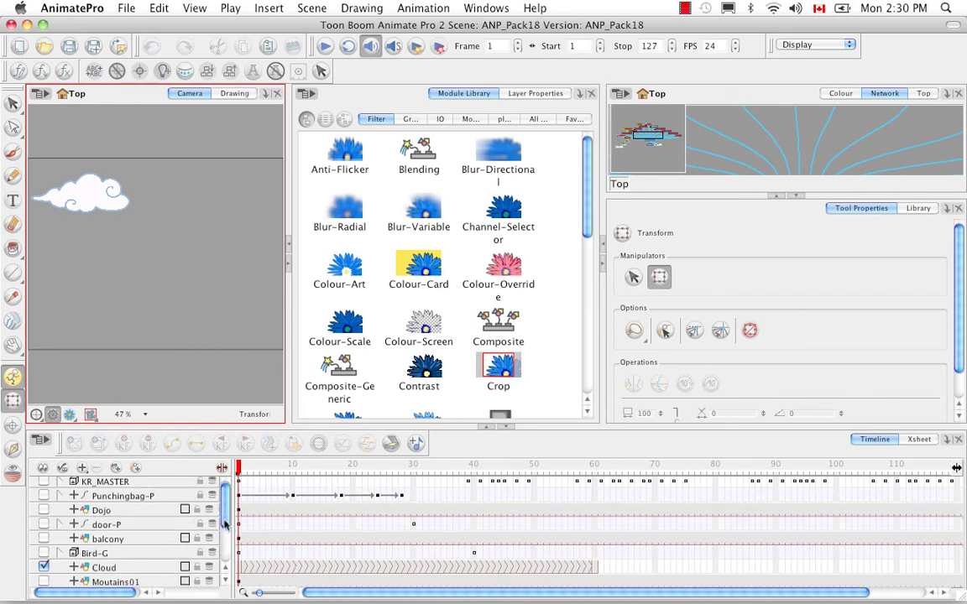
Enable the Moutains01, Moutains02, Moutains03 and sky layers in the timeline
scroll(101, 529, "down", 3)
left_click(44, 535)
left_click(44, 549)
left_click(44, 563)
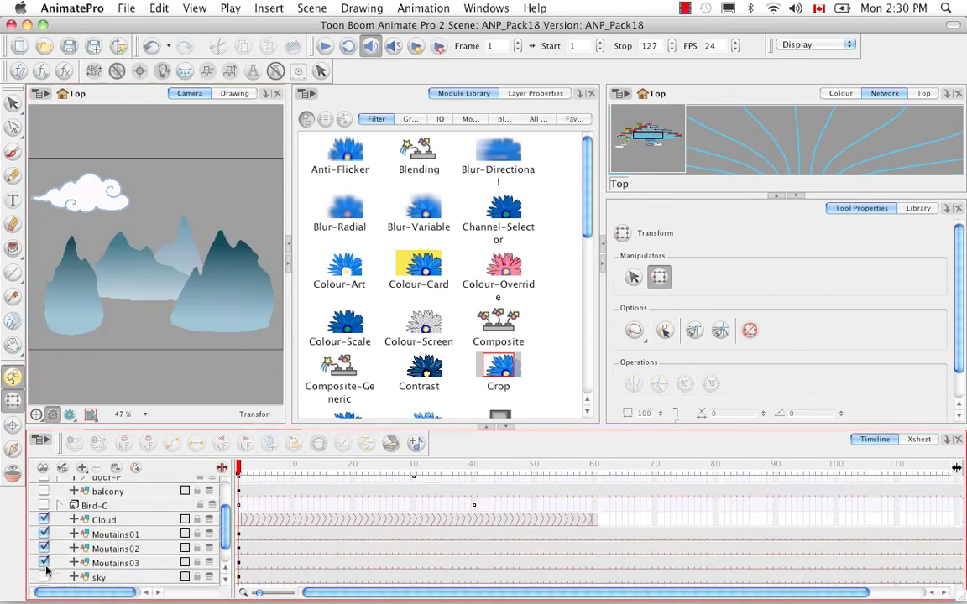
left_click(44, 577)
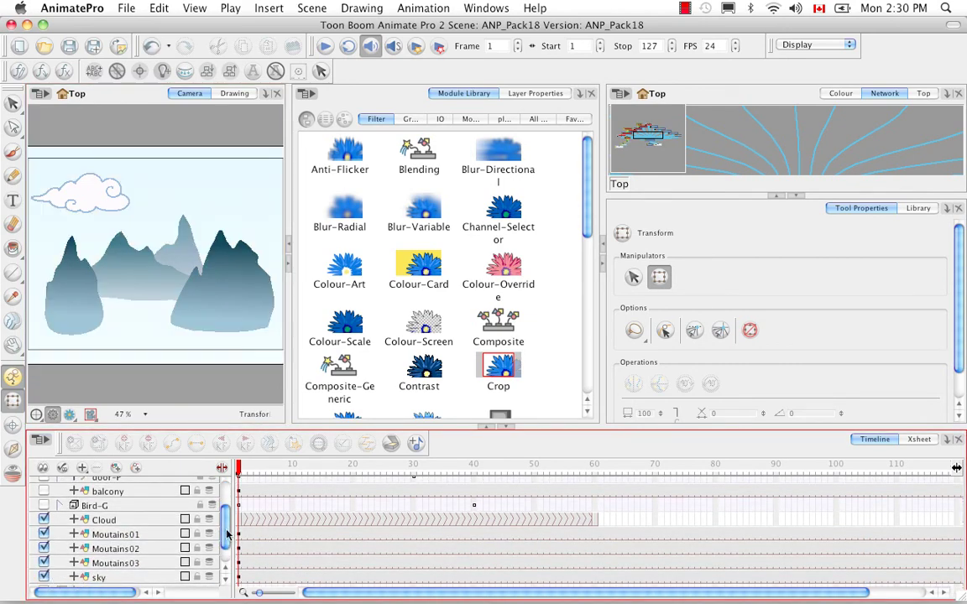
scroll(206, 483, "up", 3)
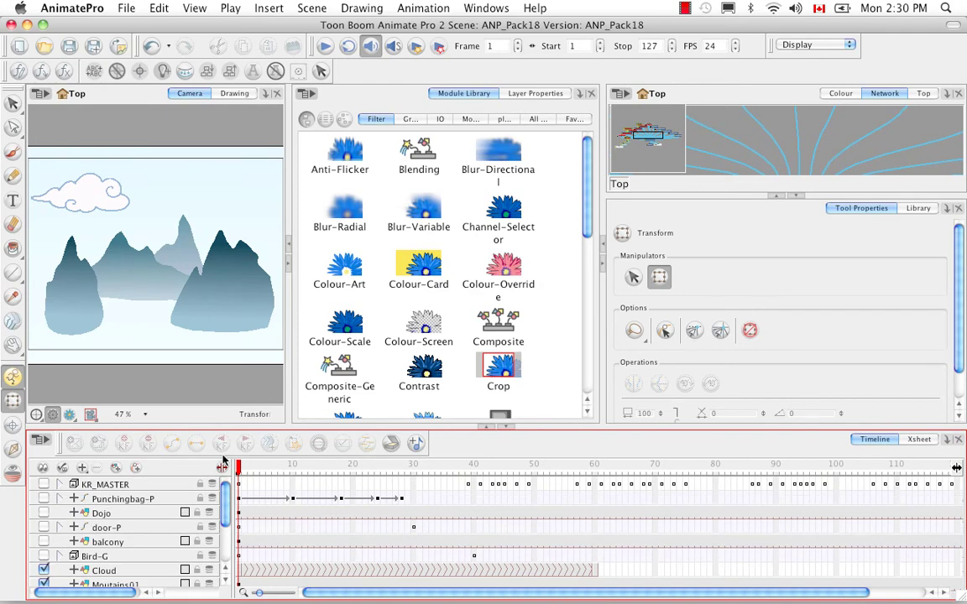
Insert a Transparency module between the Cloud and Composite modules, and preview the rendered cloud in Camera view at frame 35
left_click(794, 196)
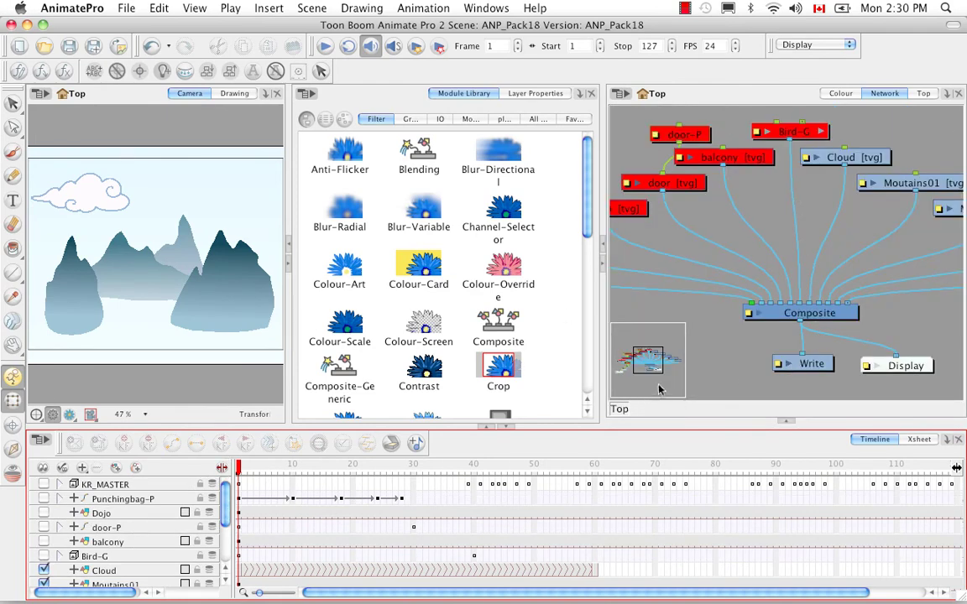
left_click(718, 373)
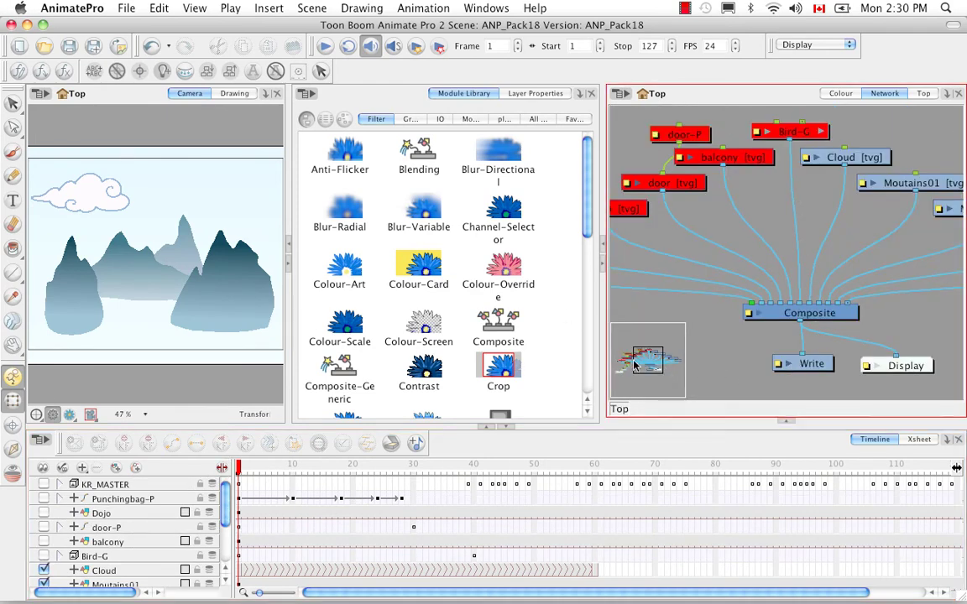
scroll(625, 362, "down", 2)
scroll(626, 362, "down", 3)
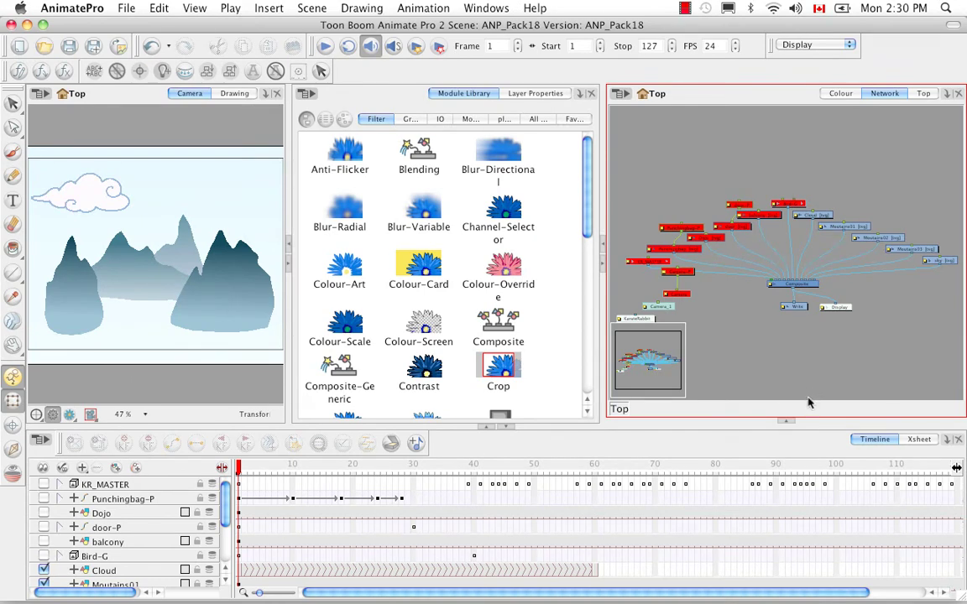
left_click_drag(588, 206, 586, 391)
left_click_drag(419, 391, 888, 335)
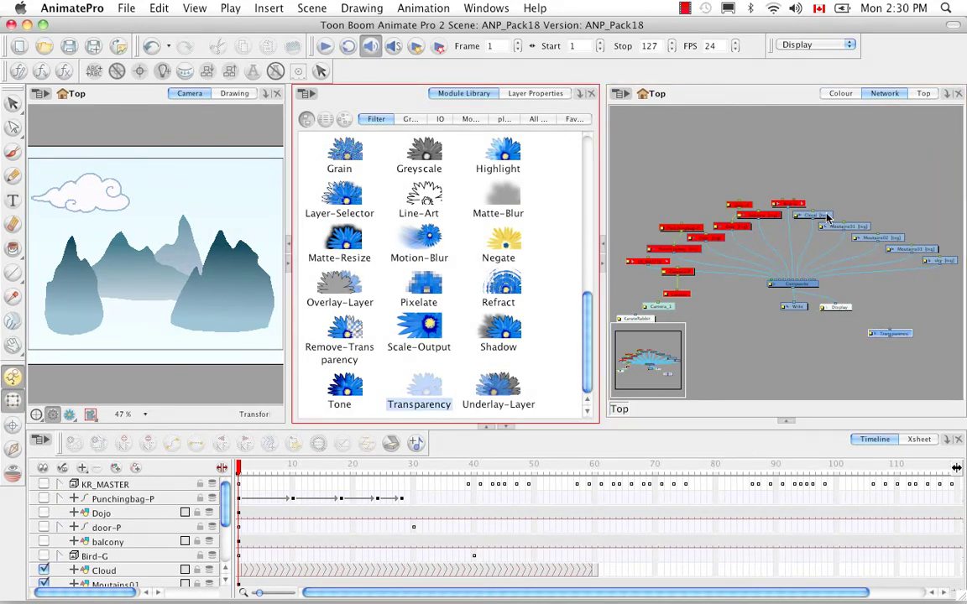
mouse_move(827, 218)
left_mouse_down()
mouse_move(865, 172)
mouse_move(875, 133)
left_mouse_up()
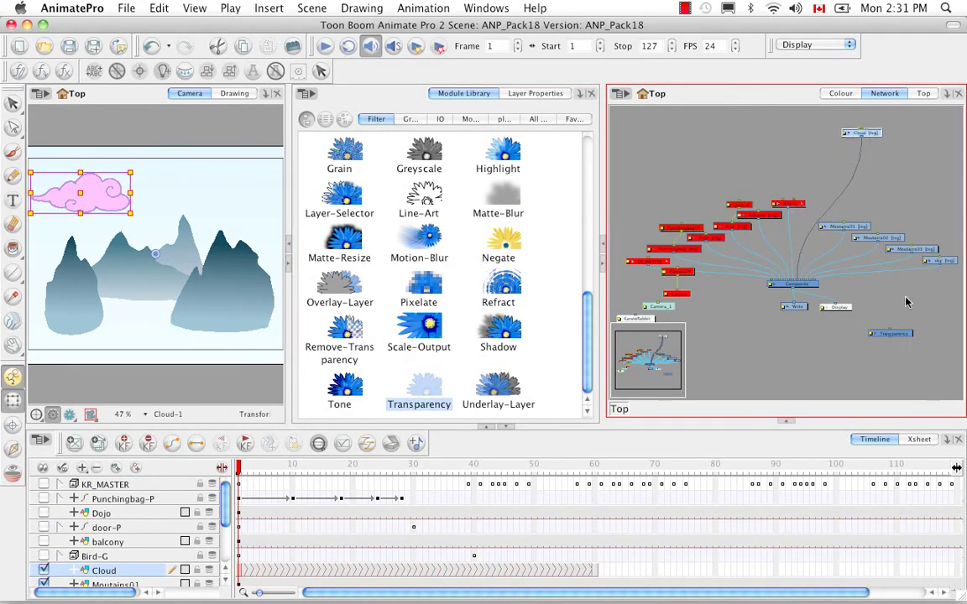
mouse_move(903, 335)
left_mouse_down()
mouse_move(903, 196)
mouse_move(762, 165)
mouse_move(877, 198)
left_mouse_up()
left_click(70, 414)
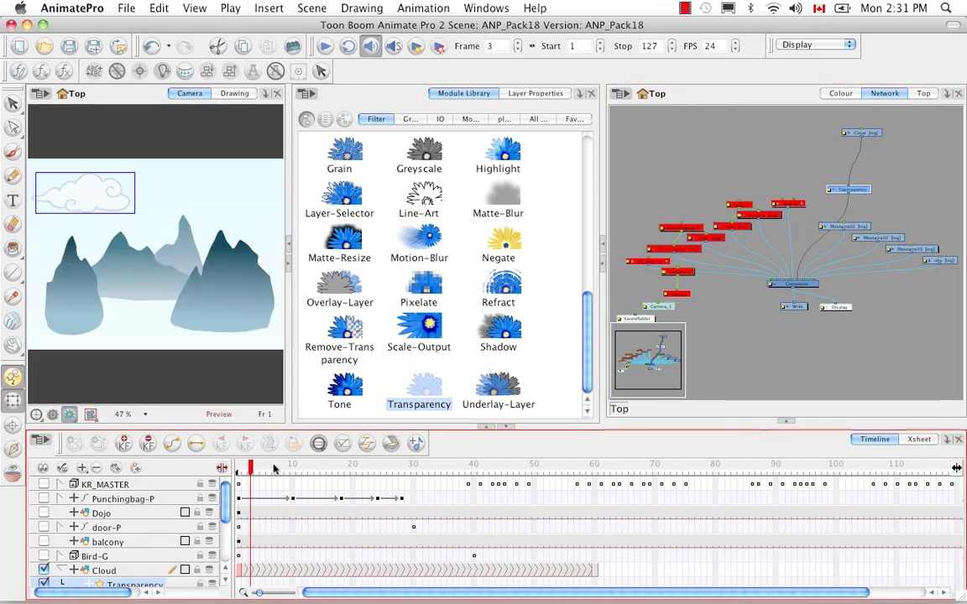
left_click_drag(274, 466, 434, 477)
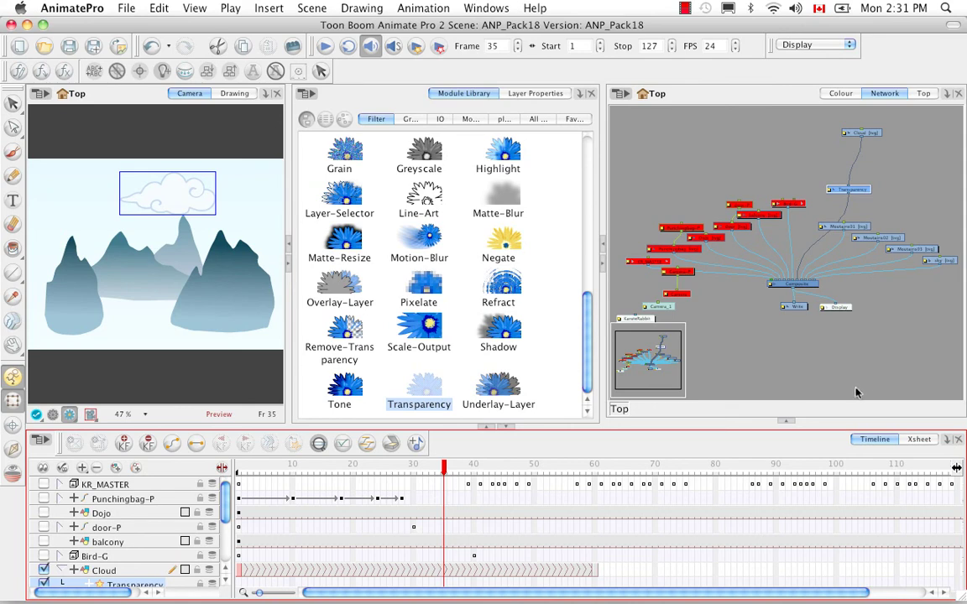
Find the Cutter effect among all library modules and add it to the network beside the Transparency module
left_click_drag(588, 366, 566, 192)
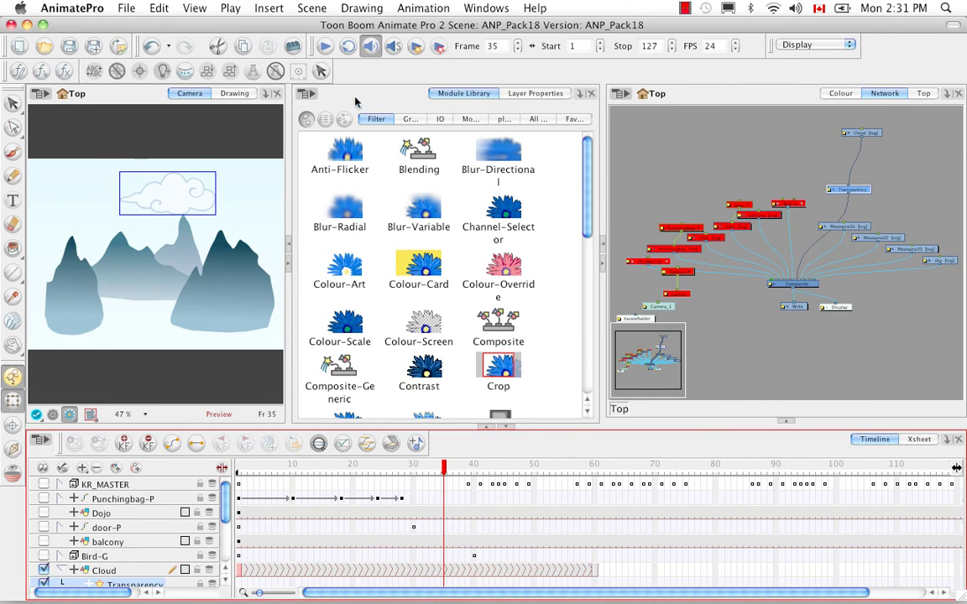
left_click(570, 120)
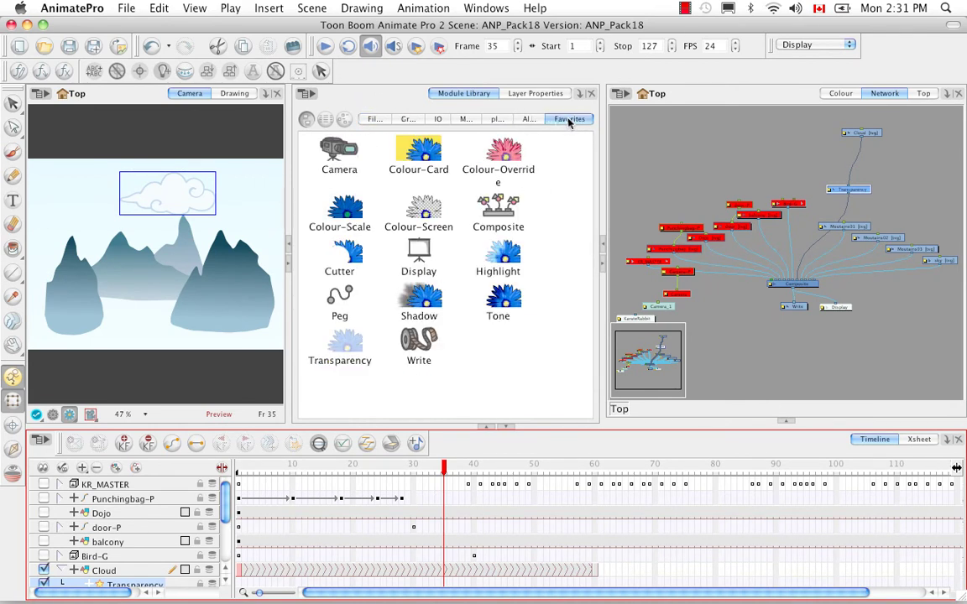
left_click(529, 120)
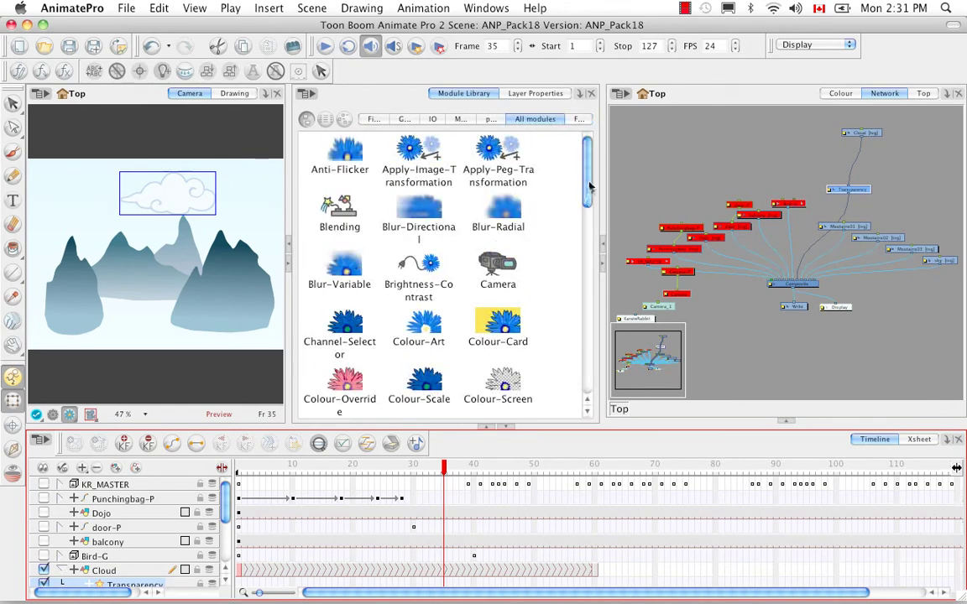
left_click_drag(587, 181, 589, 203)
scroll(520, 252, "down", 3)
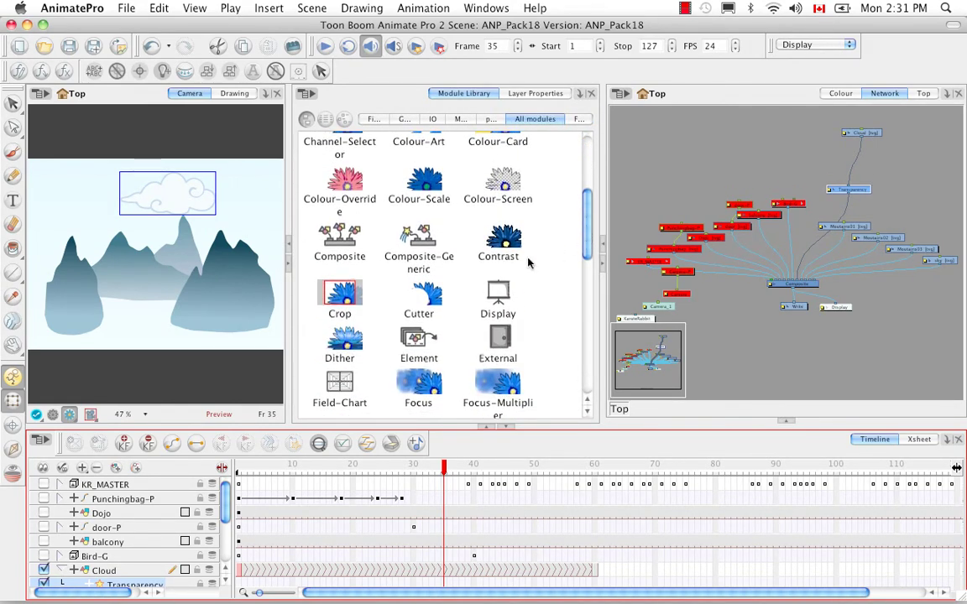
left_click(441, 302)
left_click_drag(429, 293, 907, 173)
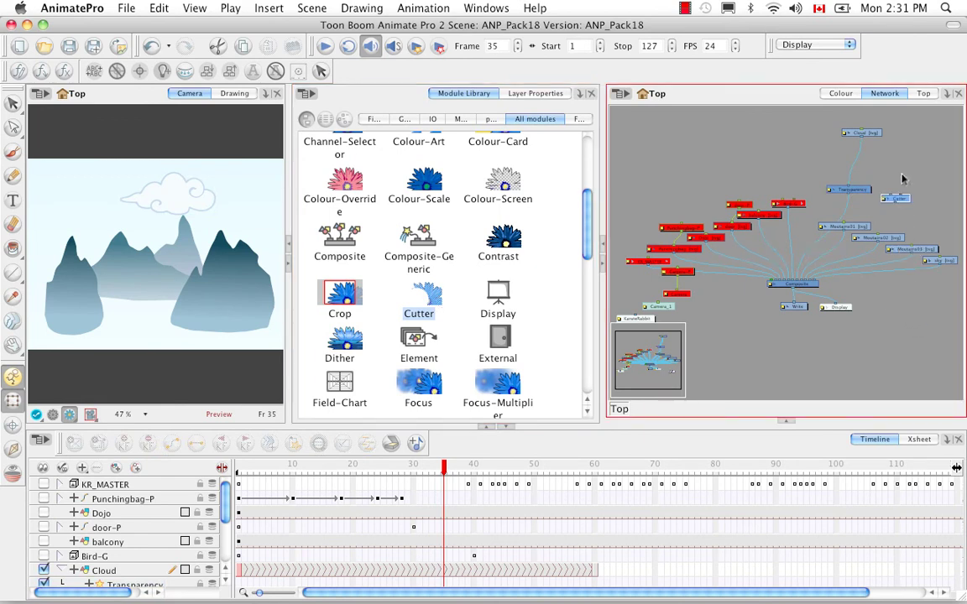
Rearrange the Transparency module and connect the Cutter between it and the Composite in the cloud's chain
left_click_drag(858, 193, 829, 165)
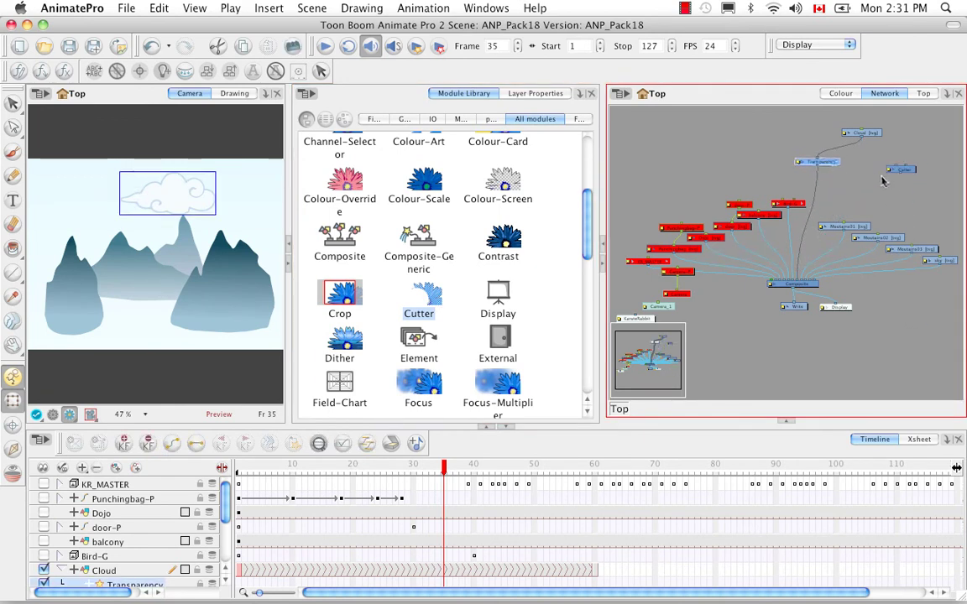
left_click_drag(912, 171, 859, 195)
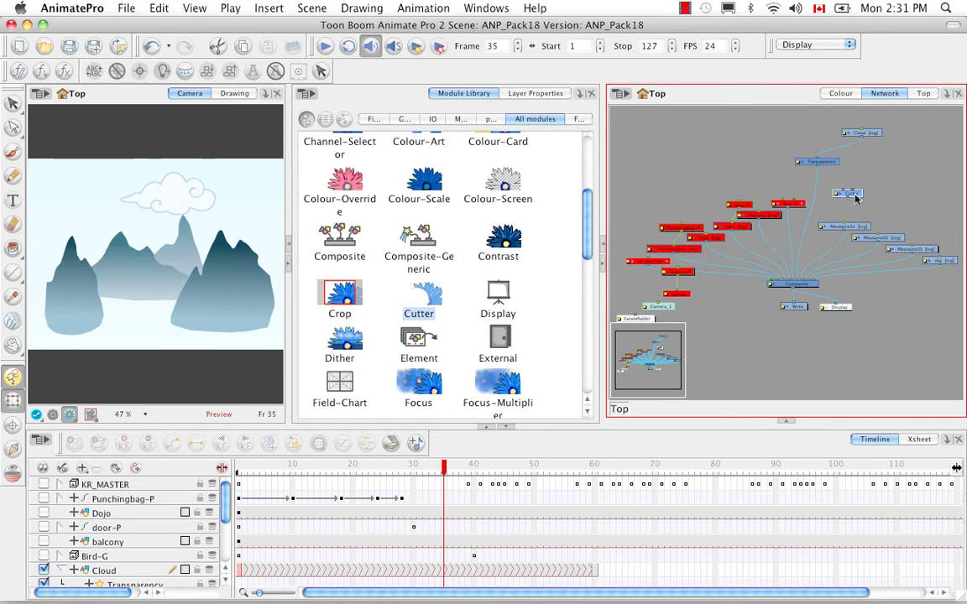
left_click_drag(856, 198, 878, 171)
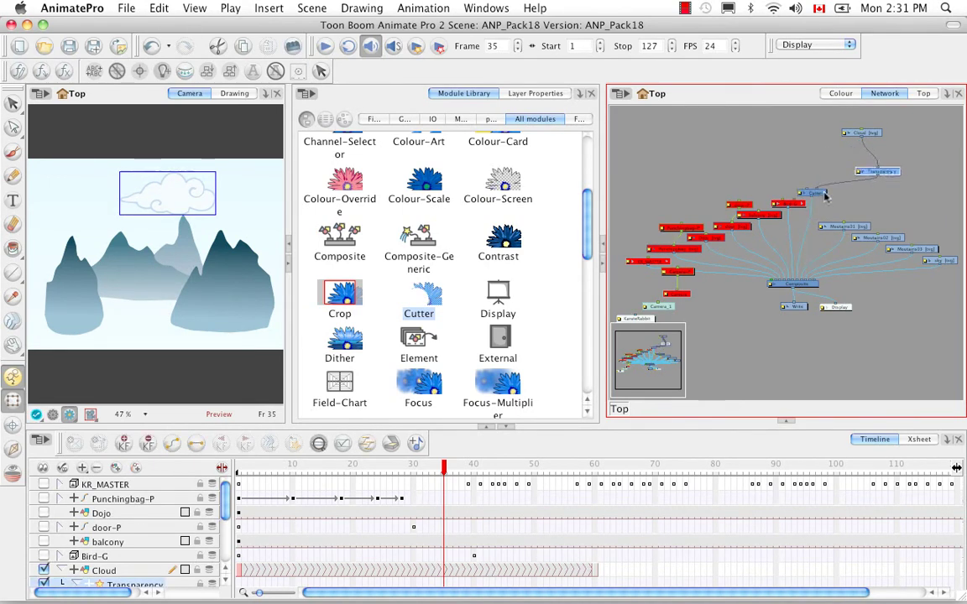
mouse_move(826, 194)
left_mouse_down()
mouse_move(825, 186)
mouse_move(842, 200)
left_mouse_up()
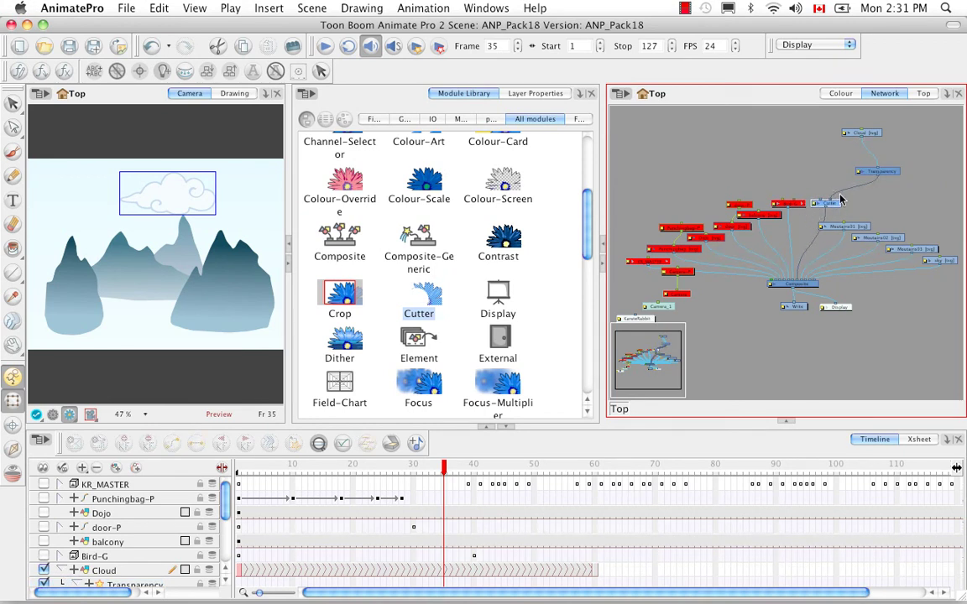
Add a new drawing layer and place its module beside the Cutter in the network
left_click(116, 473)
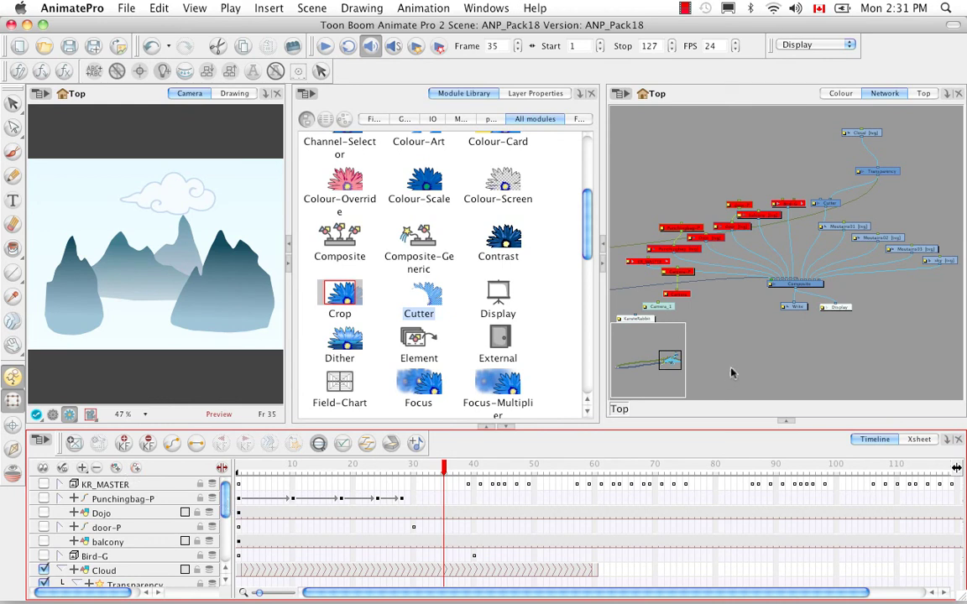
left_click_drag(731, 372, 819, 290)
left_click_drag(718, 292, 790, 267)
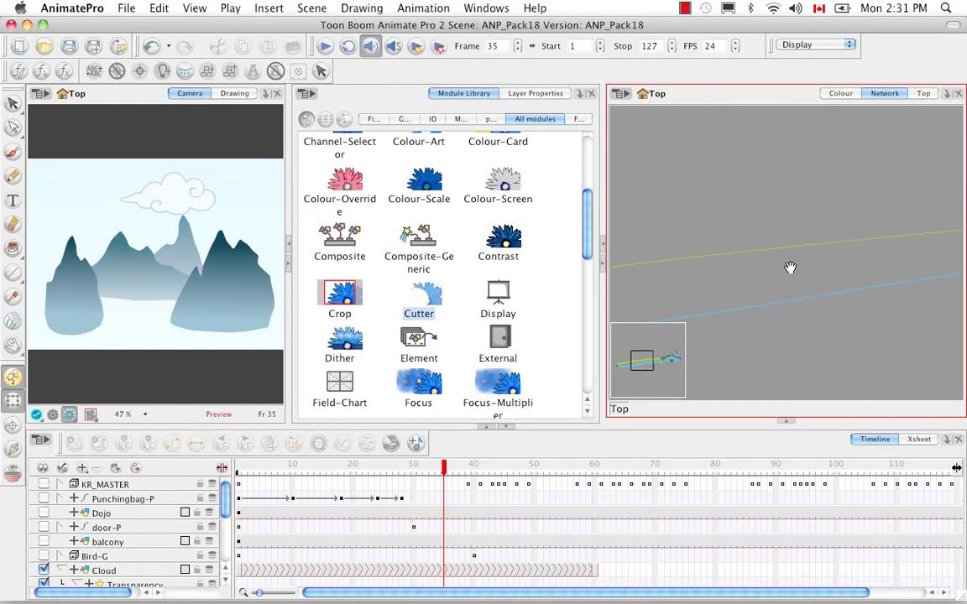
left_click_drag(708, 269, 932, 215)
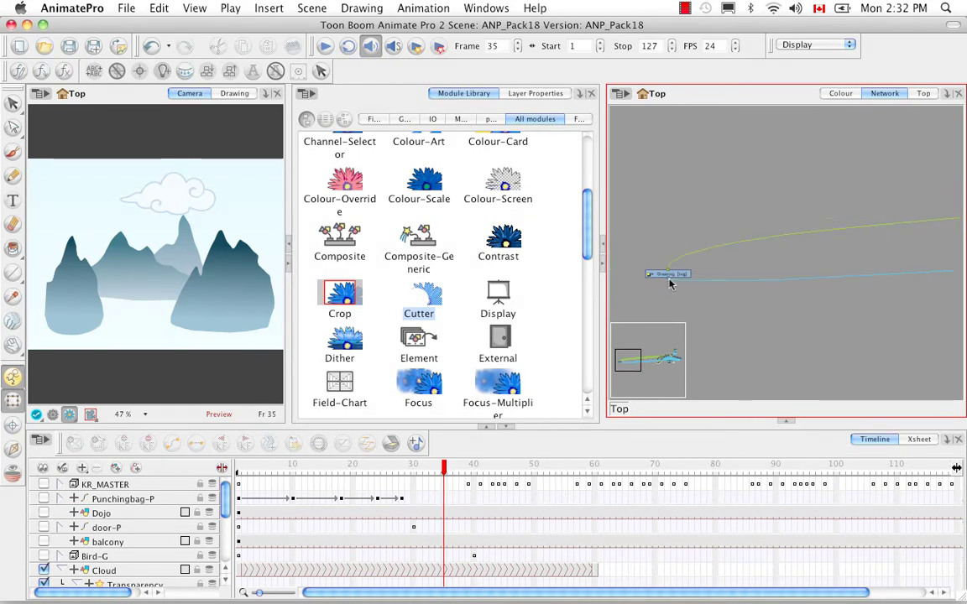
left_click_drag(670, 283, 957, 220)
mouse_move(898, 265)
left_mouse_down()
mouse_move(649, 313)
mouse_move(632, 298)
mouse_move(578, 308)
left_mouse_up()
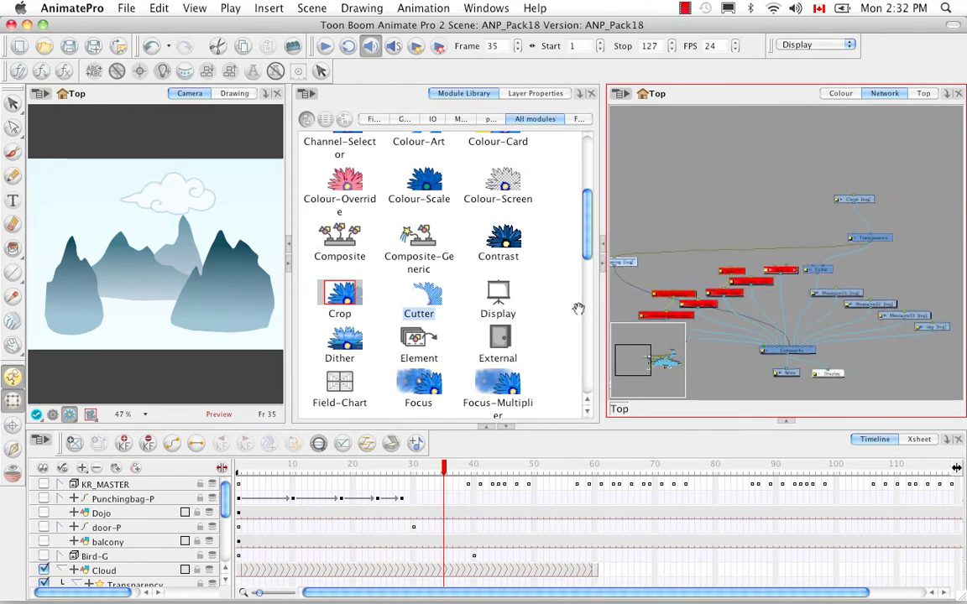
mouse_move(625, 263)
left_mouse_down()
mouse_move(756, 240)
mouse_move(731, 212)
mouse_move(823, 241)
mouse_move(722, 217)
mouse_move(789, 219)
mouse_move(799, 239)
mouse_move(726, 214)
mouse_move(776, 216)
mouse_move(831, 245)
left_mouse_up()
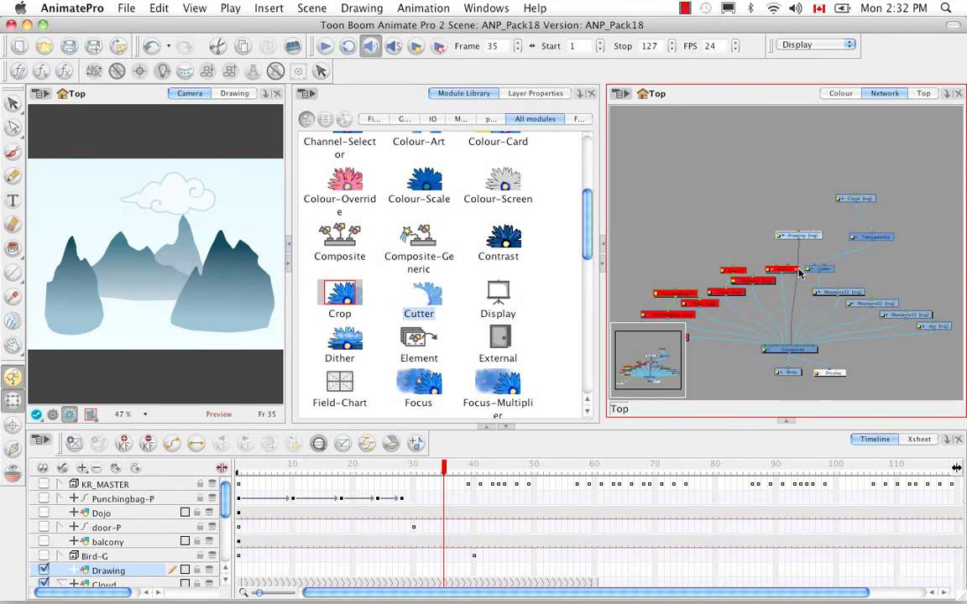
Show the new layer's drawing at frame 1 in an enlarged Drawing view with the light table on
left_click(222, 93)
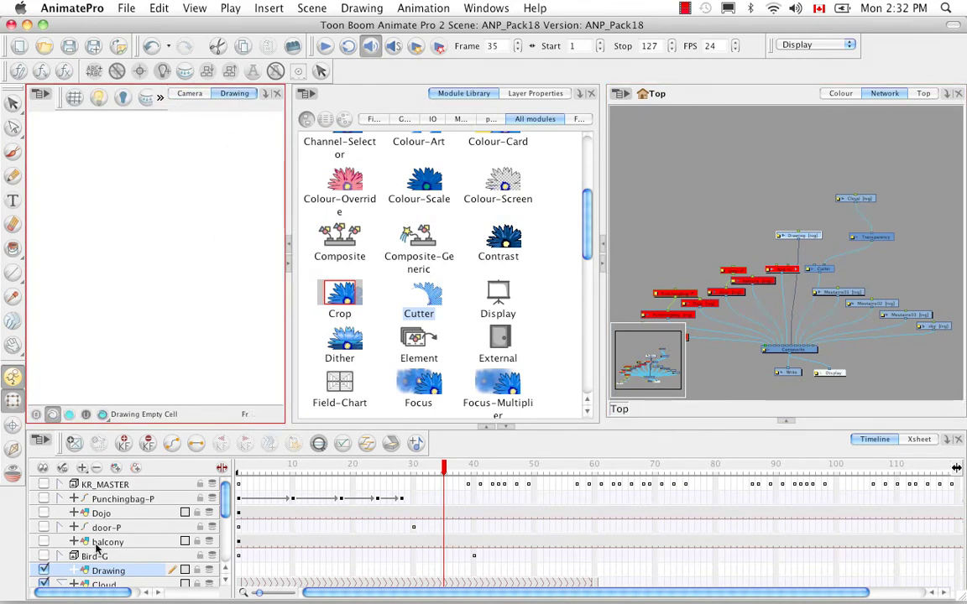
left_click_drag(443, 479, 162, 488)
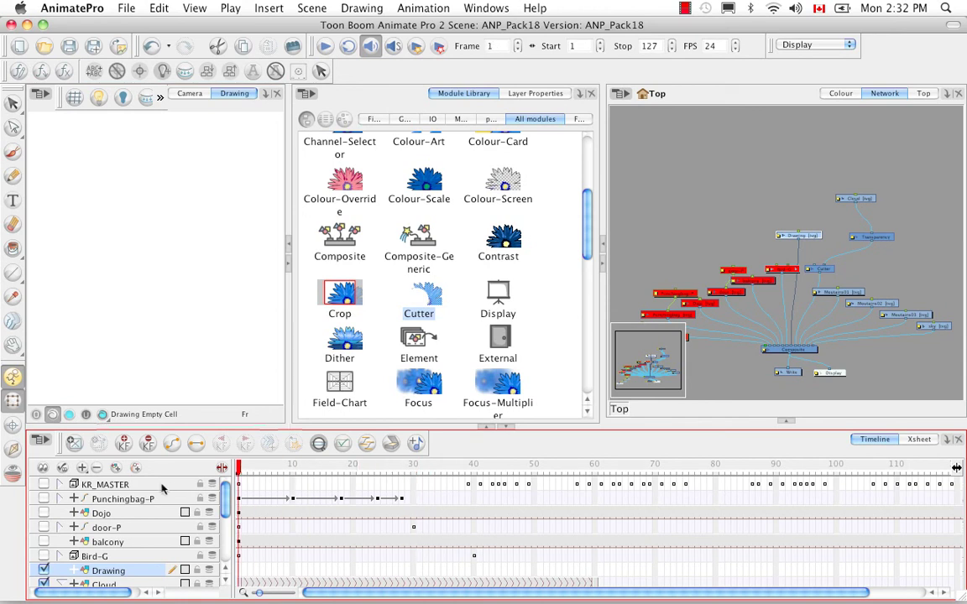
left_click(99, 97)
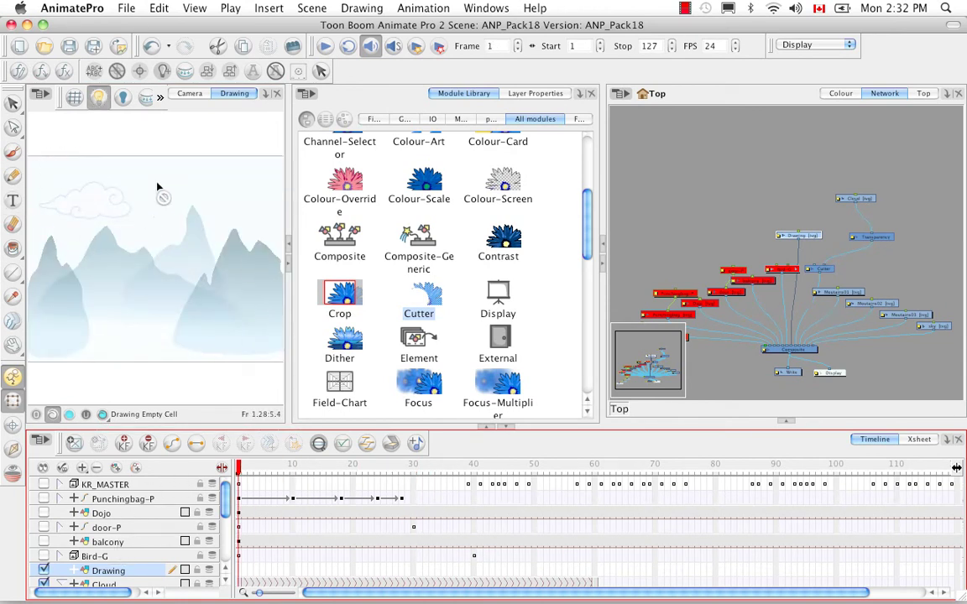
left_click(288, 268)
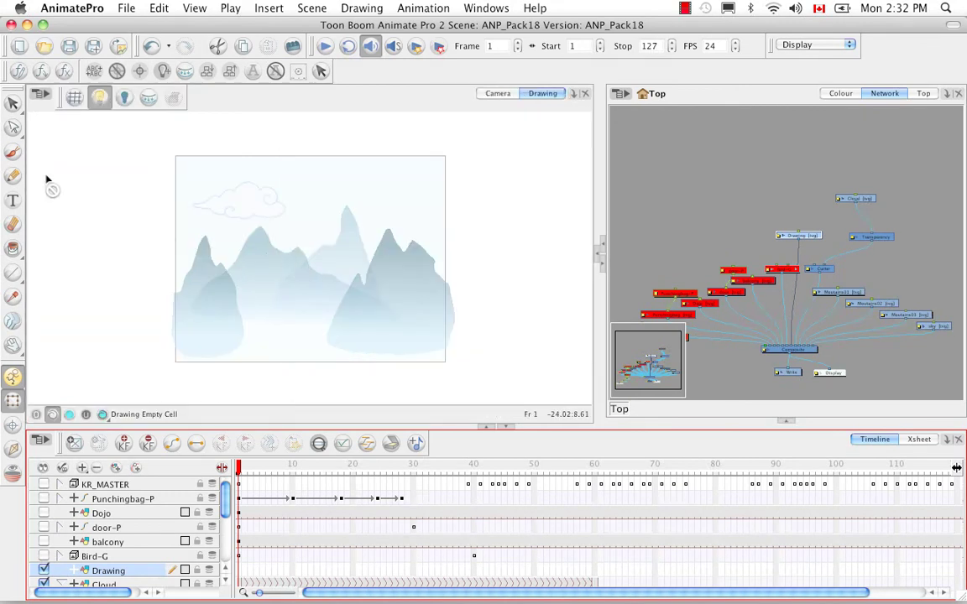
Draw a tall, narrow ellipse over the tip of the central mountain peak and fill it with black
left_click(13, 151)
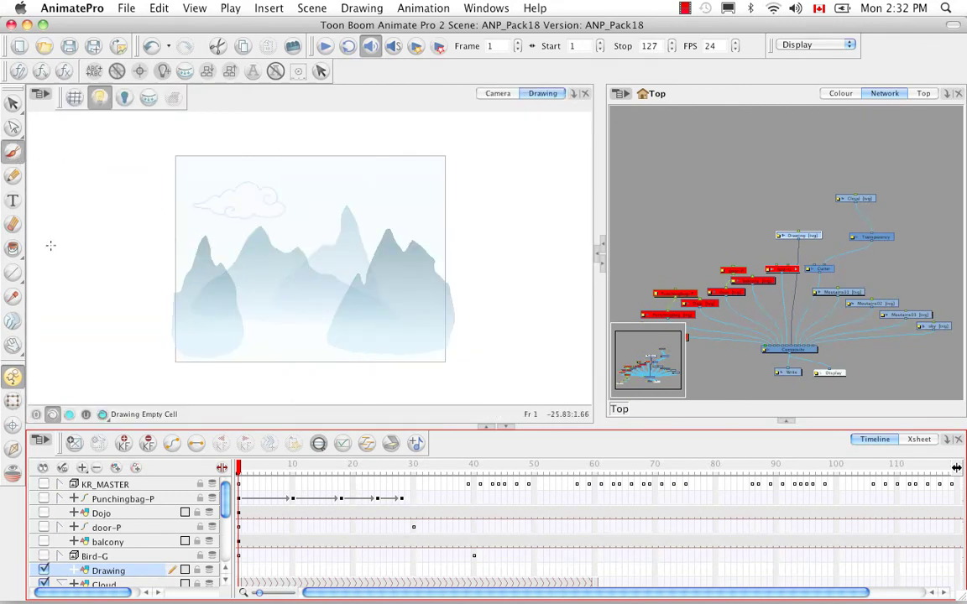
left_click(14, 273)
left_click(65, 316)
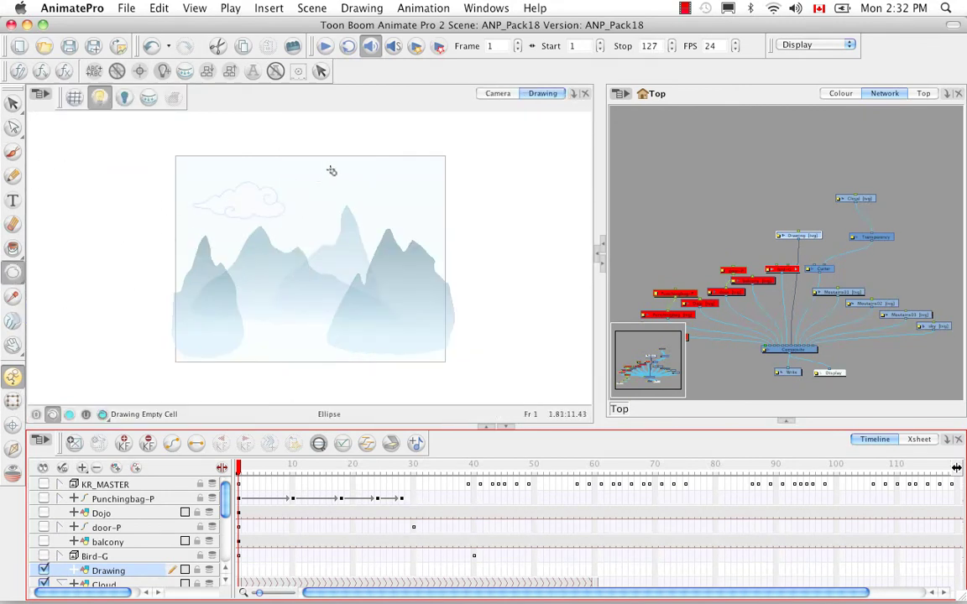
mouse_move(335, 166)
left_mouse_down()
mouse_move(348, 227)
mouse_move(362, 225)
left_mouse_up()
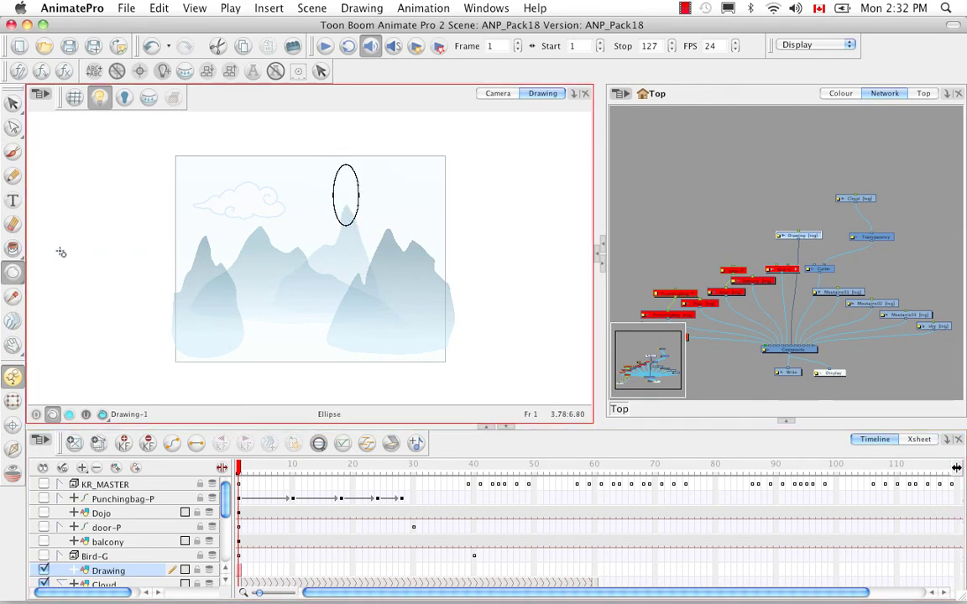
left_click(12, 247)
left_click(353, 190)
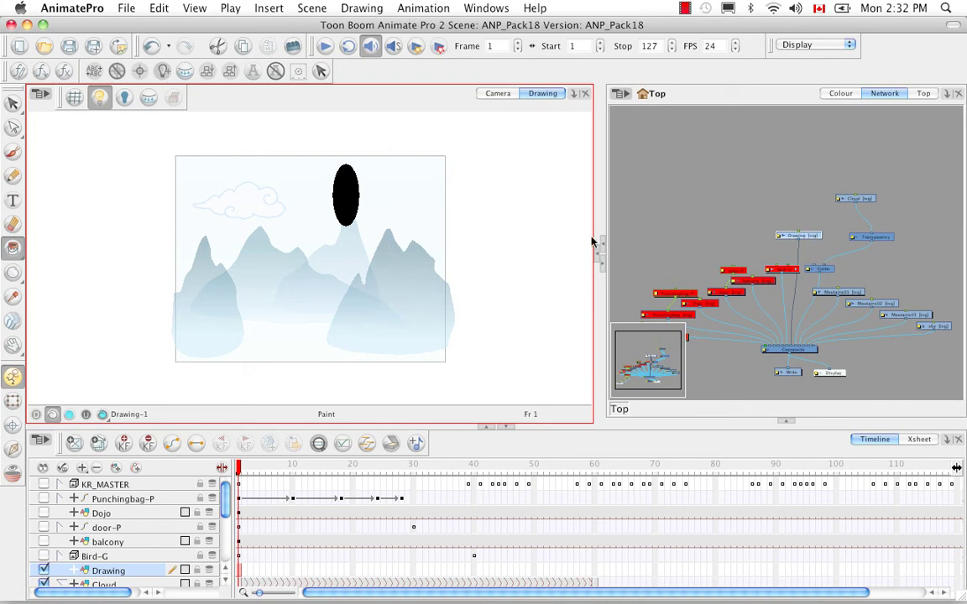
Rename the new drawing layer as Black_hole
double_click(118, 572)
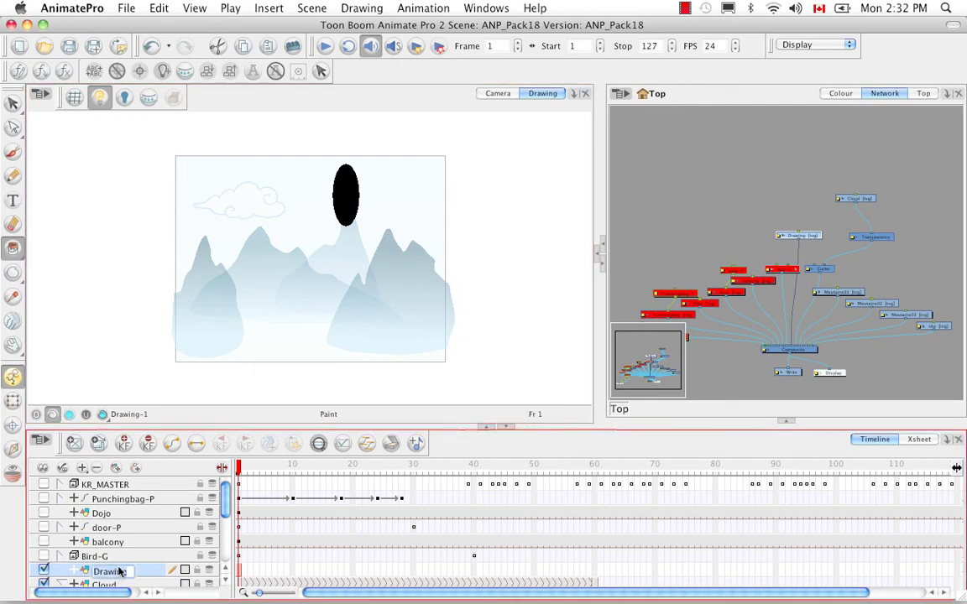
key("BackSpace")
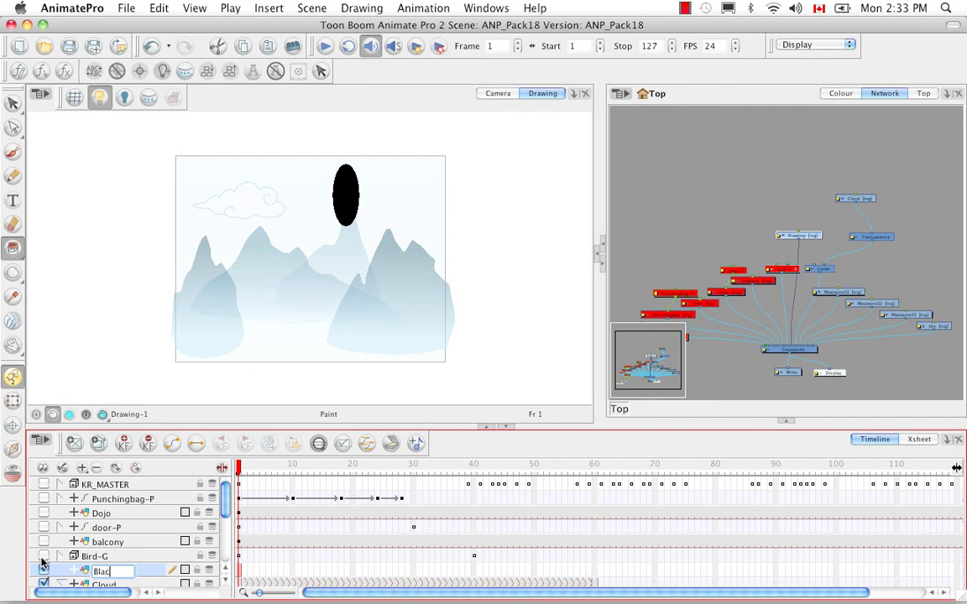
type("Black_hole")
key("Return")
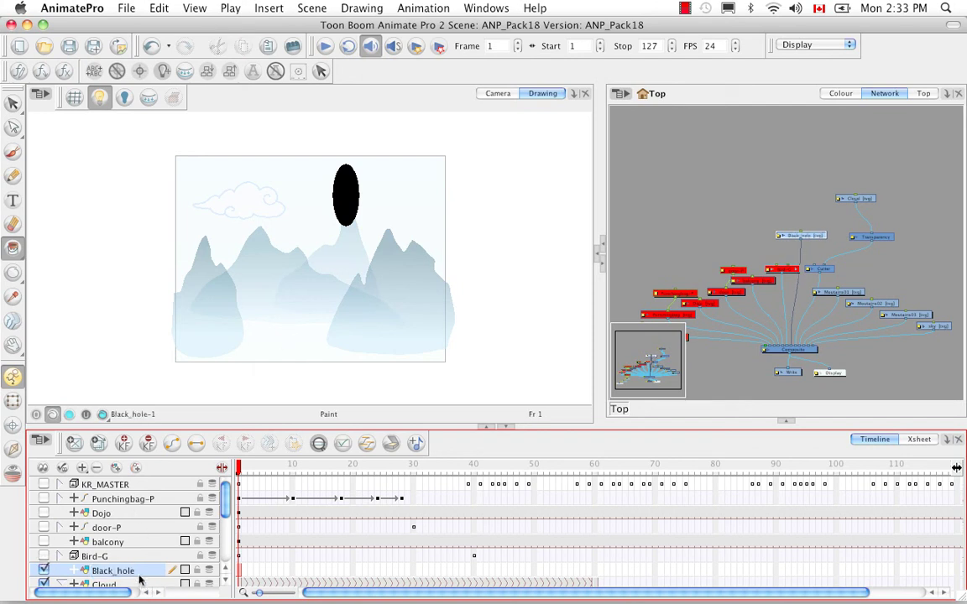
Duplicate the Black_hole layer and rename the copy as Cutter_Matte
right_click(140, 573)
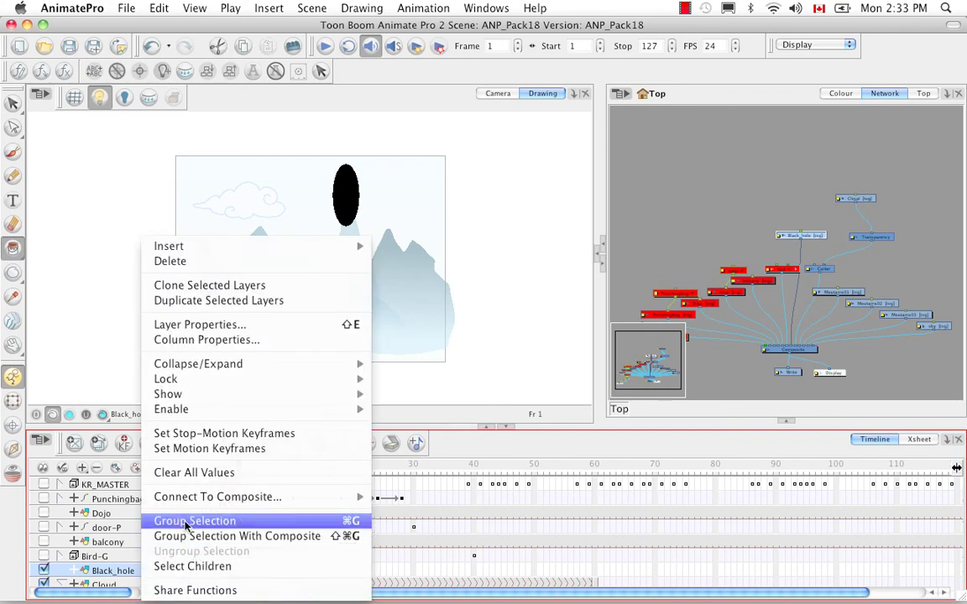
left_click(234, 303)
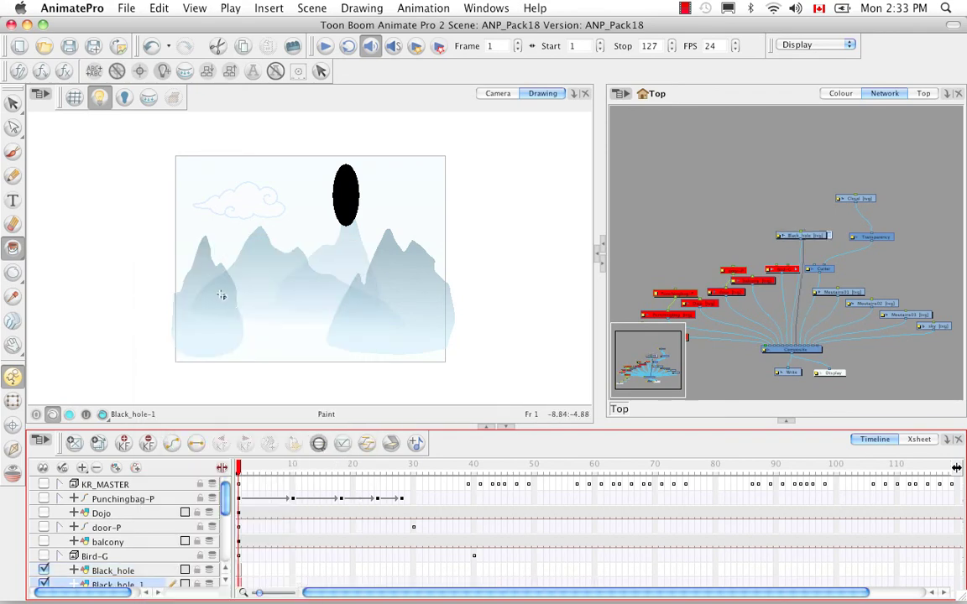
left_click_drag(225, 501, 227, 514)
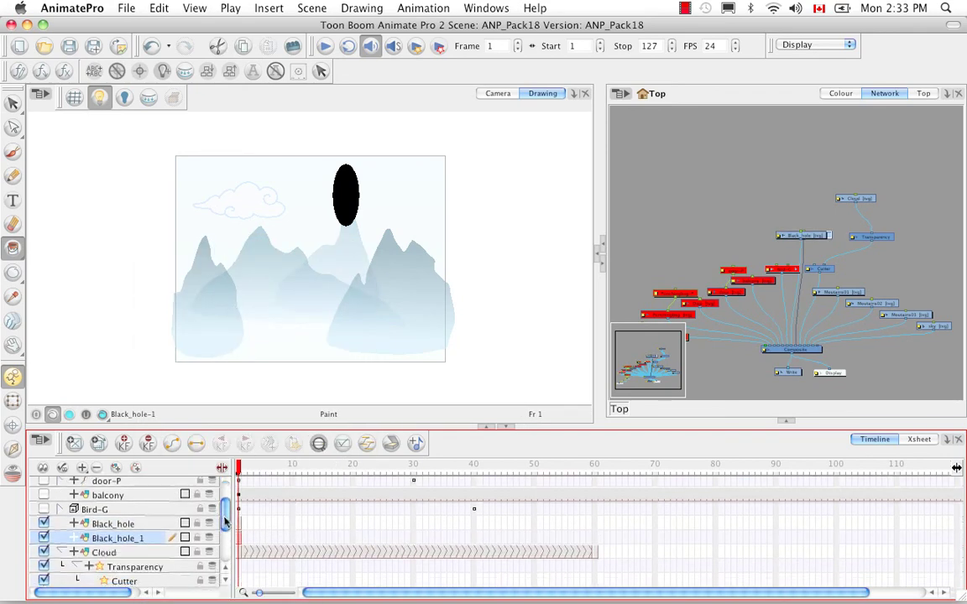
double_click(130, 530)
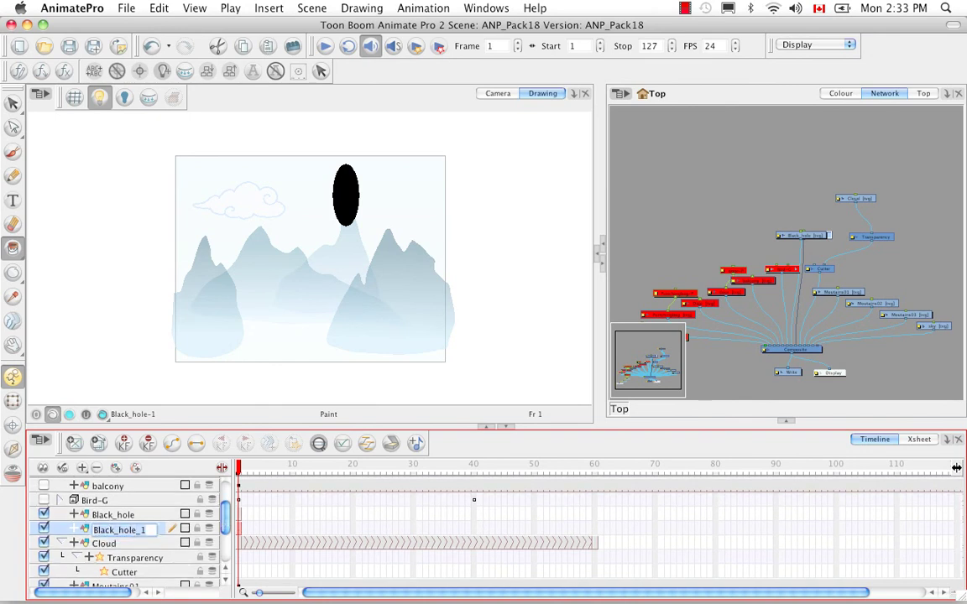
key("BackSpace")
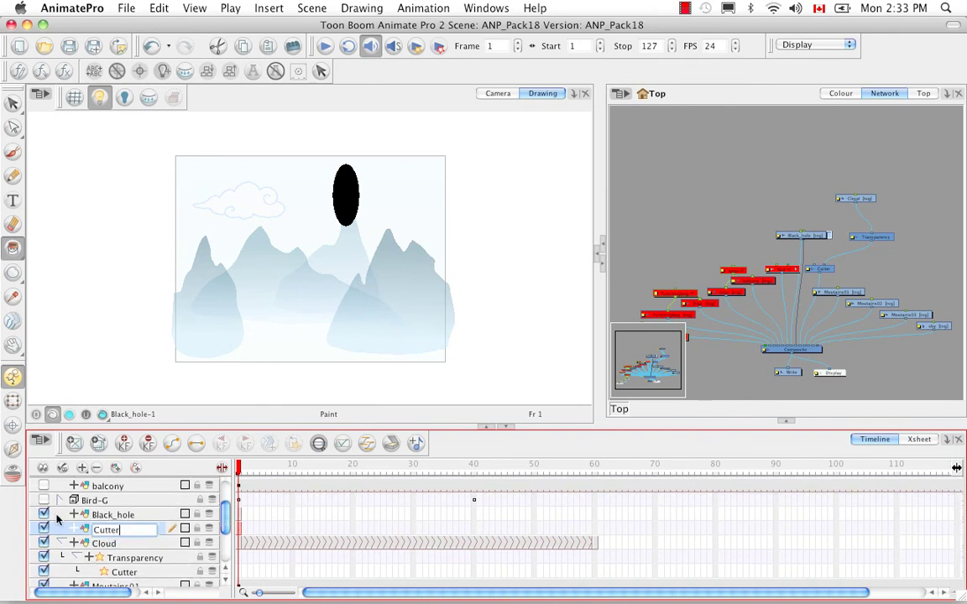
type("Cutter_Matte")
key("Return")
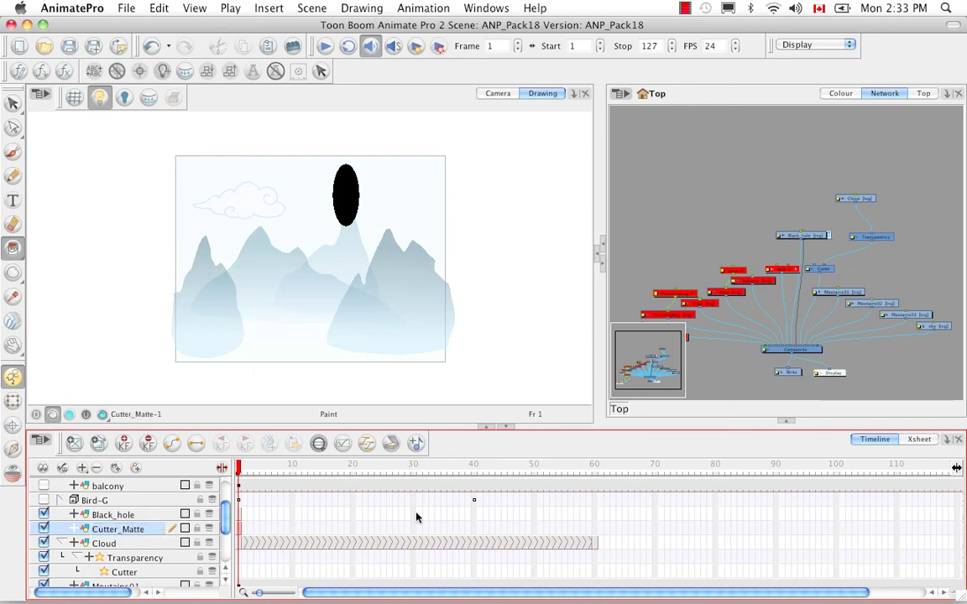
Extend the exposure of the Black_hole and Cutter_Matte drawings to frame 60
left_click(596, 515)
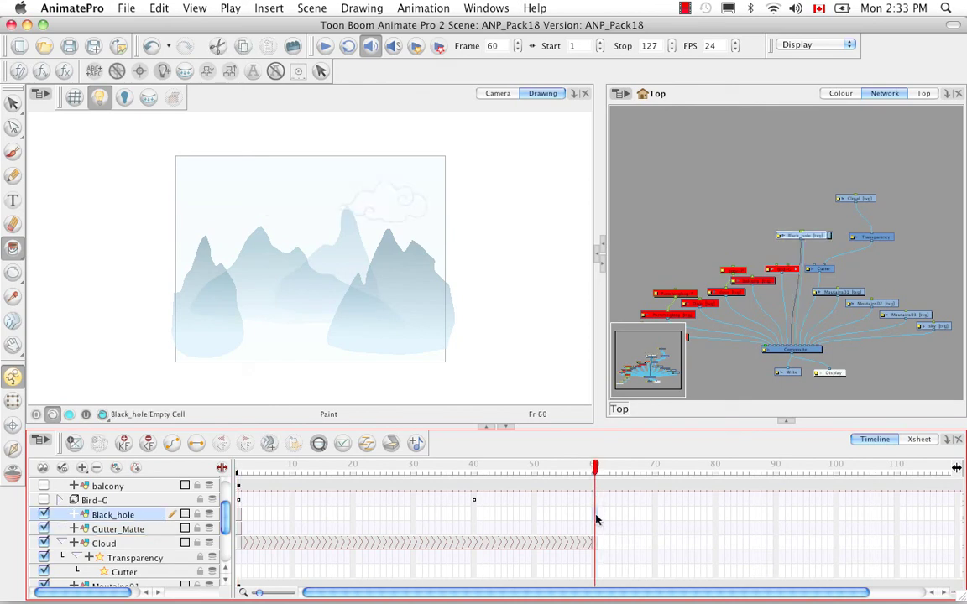
right_click(595, 520)
left_click(648, 276)
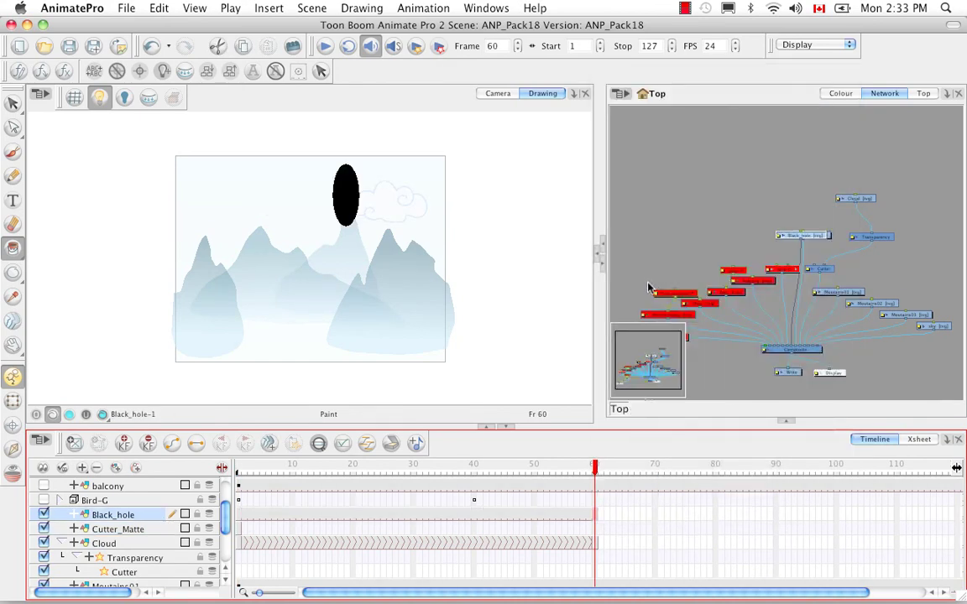
left_click(595, 529)
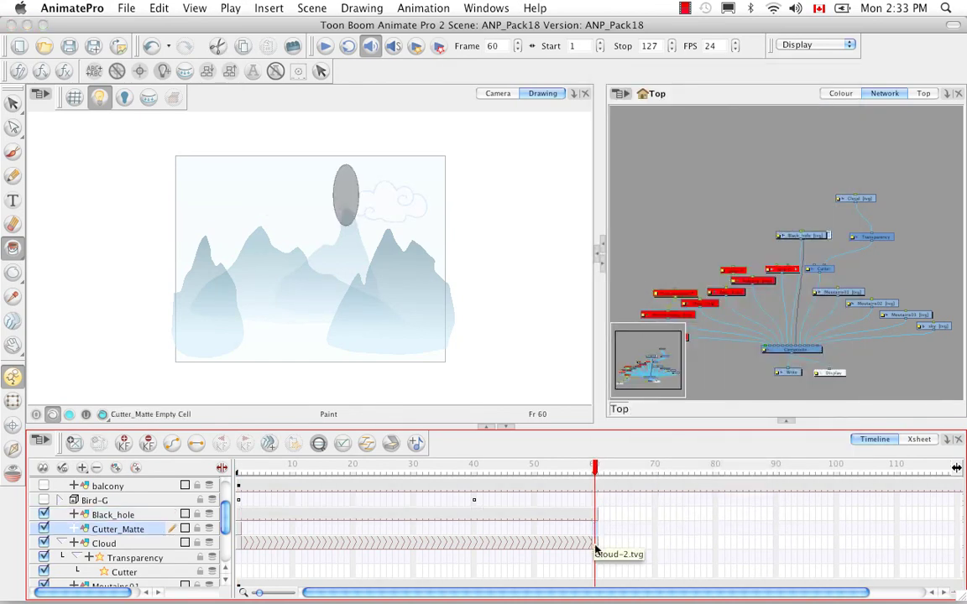
right_click(595, 530)
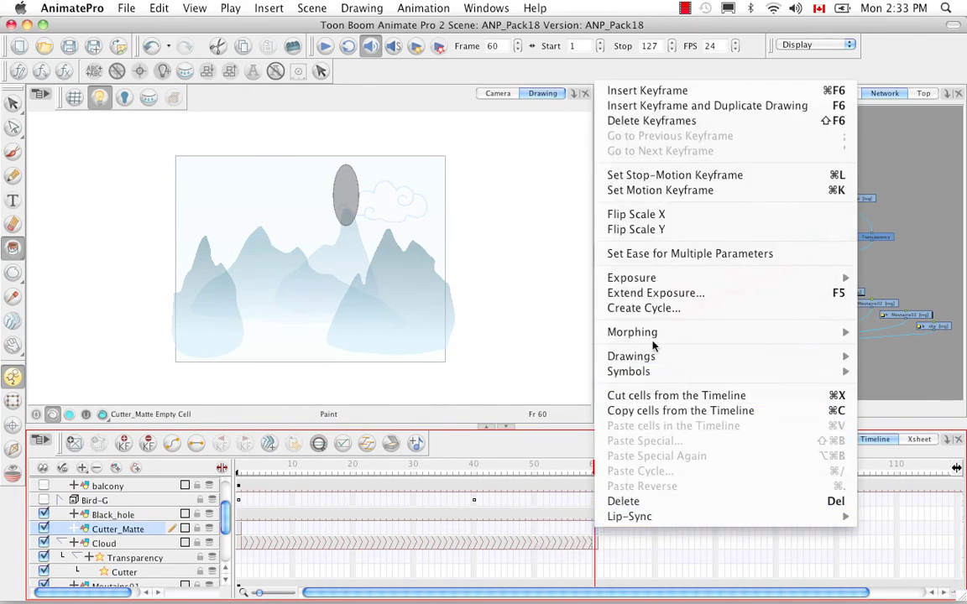
left_click(661, 293)
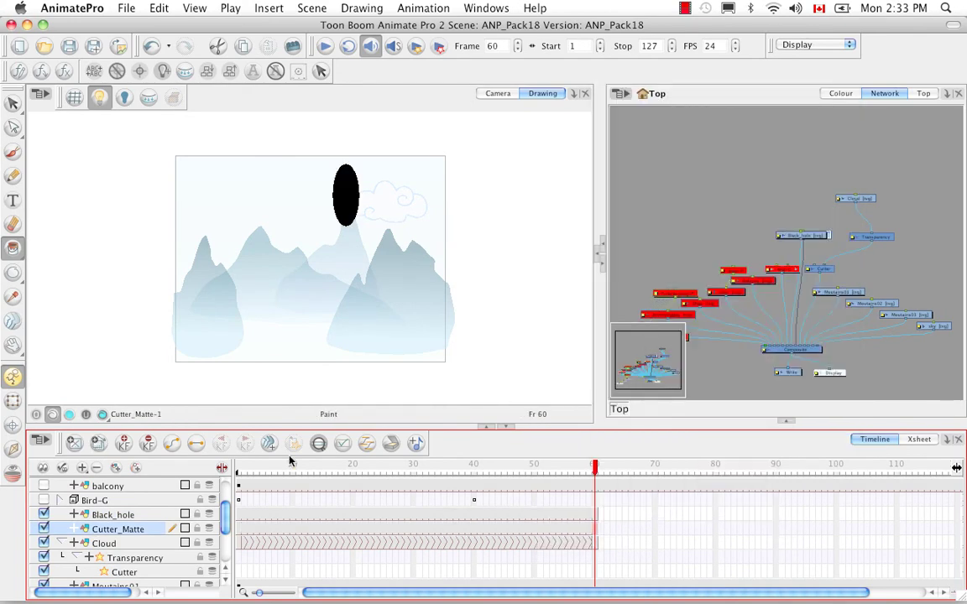
Disable the Black_hole layer and go to frame 1 with the Cutter_Matte layer selected
left_click(44, 514)
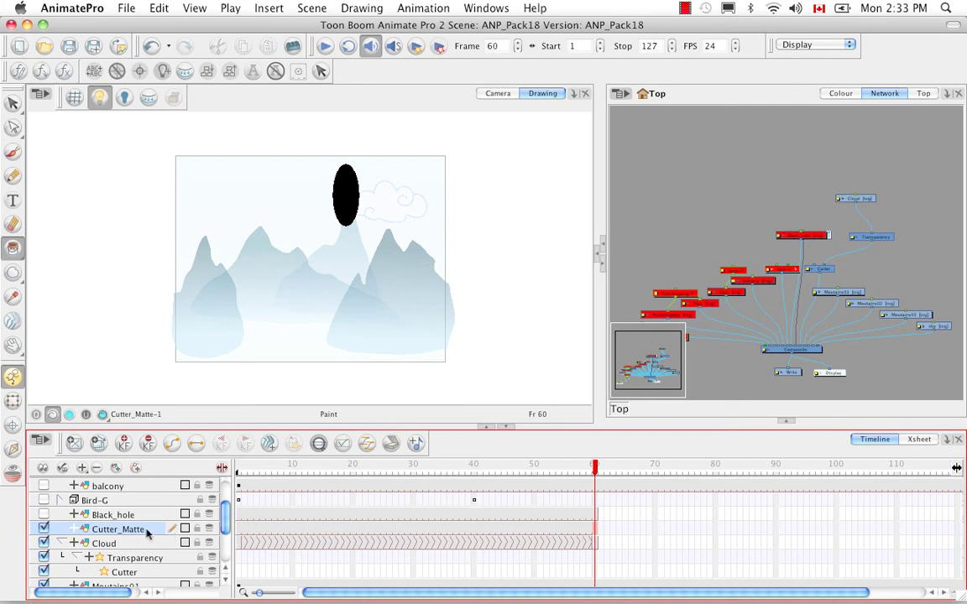
double_click(117, 530)
left_click(238, 468)
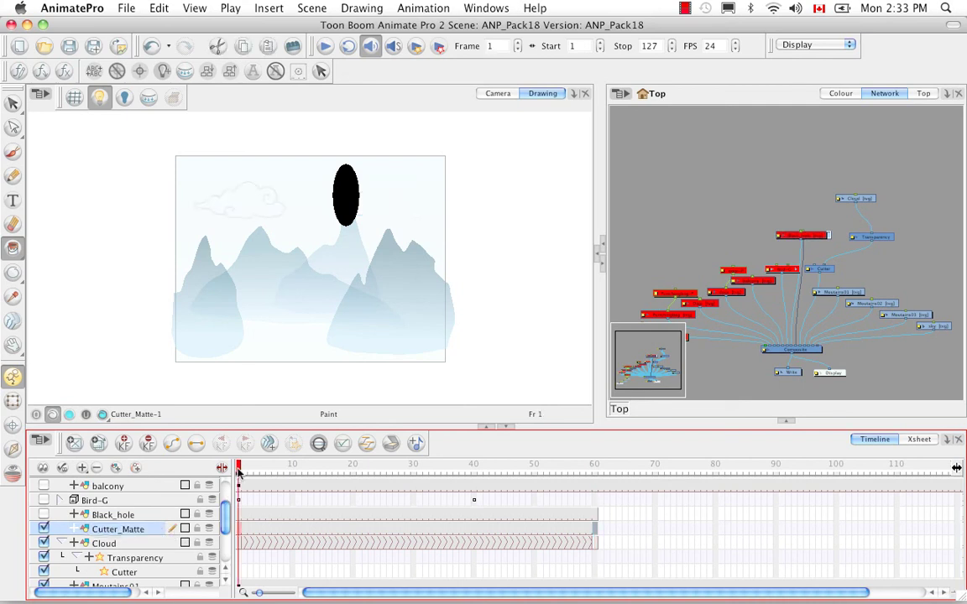
Brush a closed outline from the Cutter_Matte ellipse past the right edge of the camera frame and fill it with black
left_click(13, 151)
left_click_drag(344, 165, 457, 164)
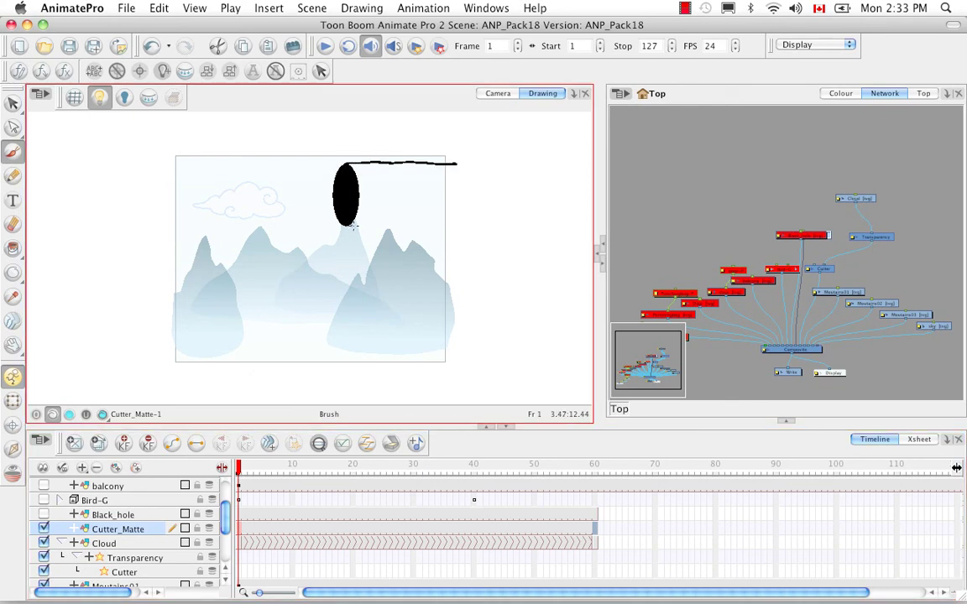
left_click_drag(353, 225, 462, 224)
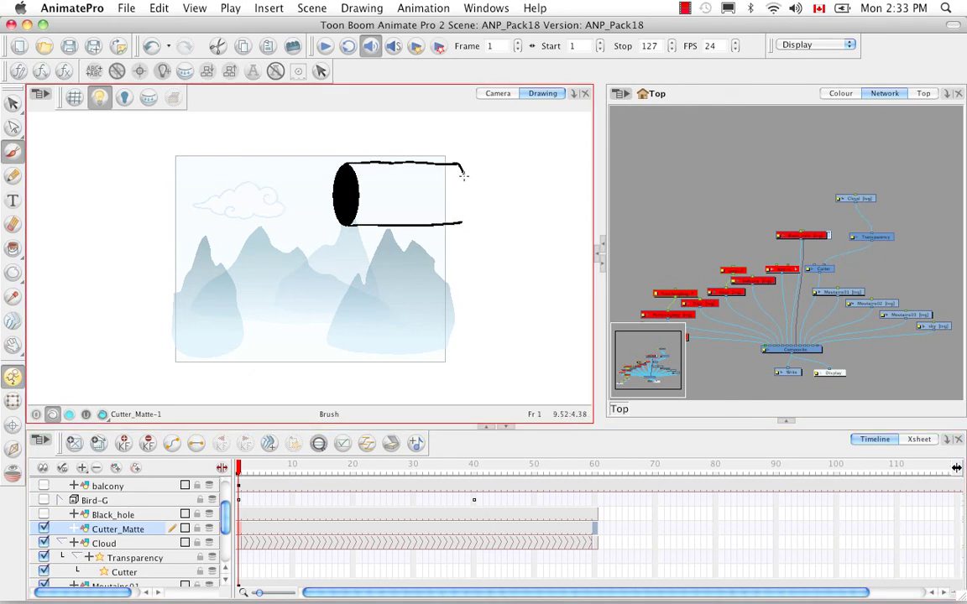
mouse_move(463, 175)
left_mouse_down()
mouse_move(470, 197)
mouse_move(459, 221)
left_mouse_up()
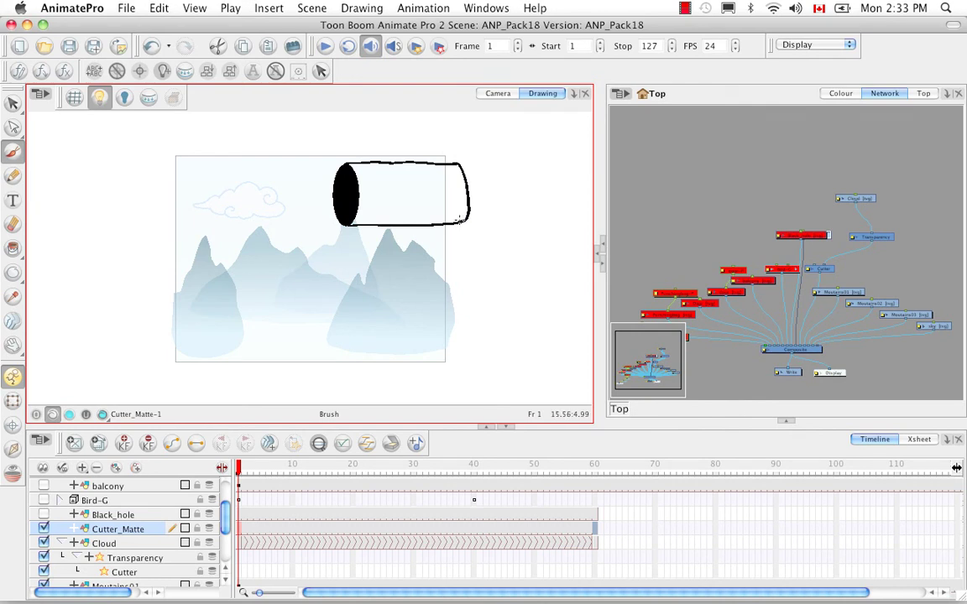
left_click(13, 247)
left_click(374, 196)
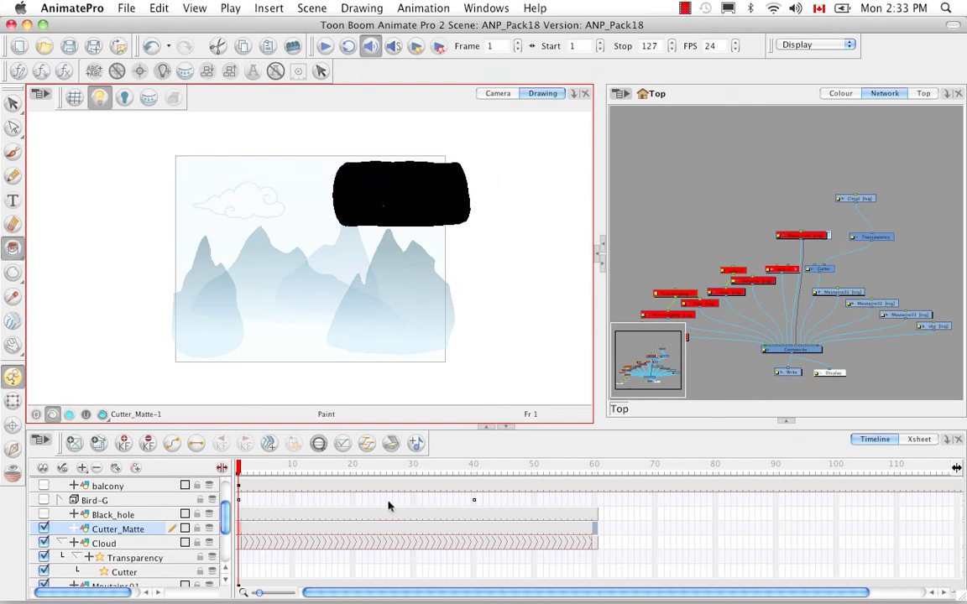
Split the Cutter_Matte shape with a vertical eraser line through the middle of the ellipse and delete the left-hand fill and outline
left_click(13, 224)
left_click_drag(345, 160, 337, 280)
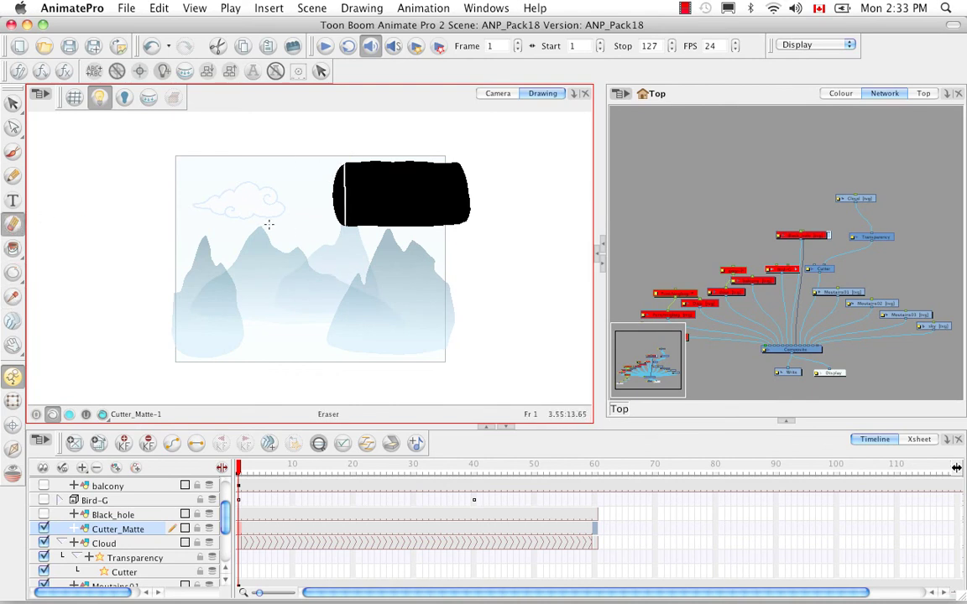
left_click(12, 102)
left_click(336, 195)
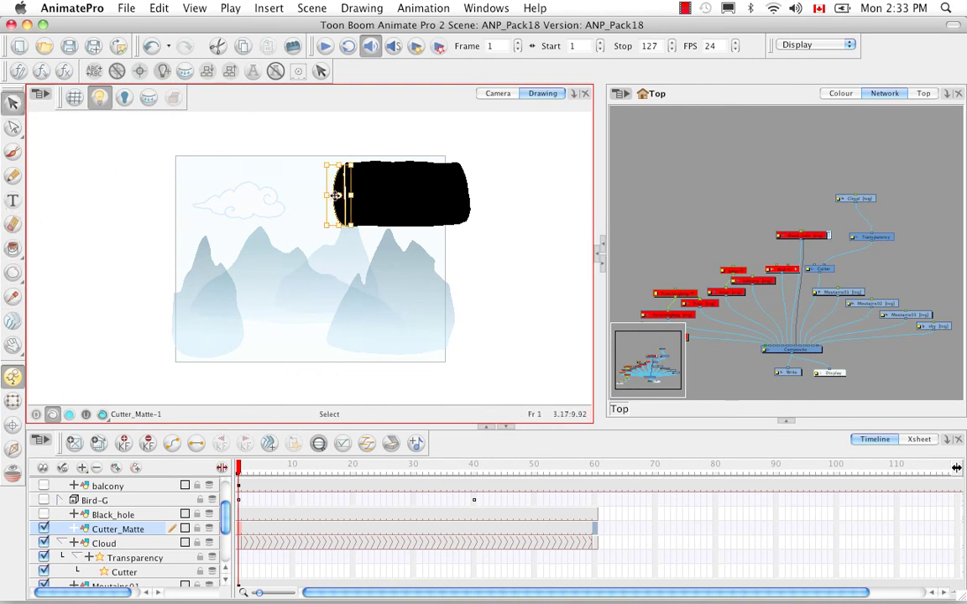
key("Delete")
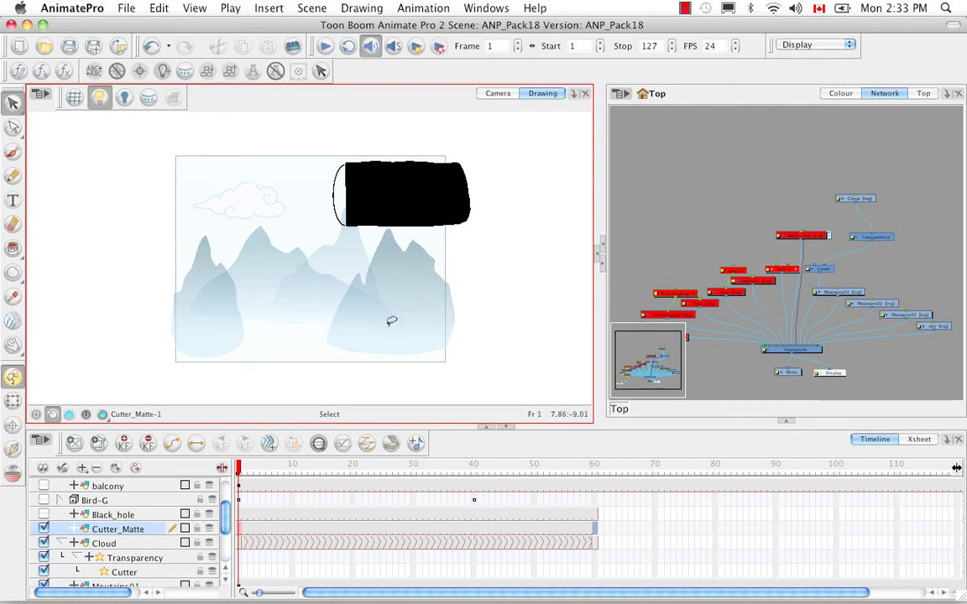
left_click(334, 208)
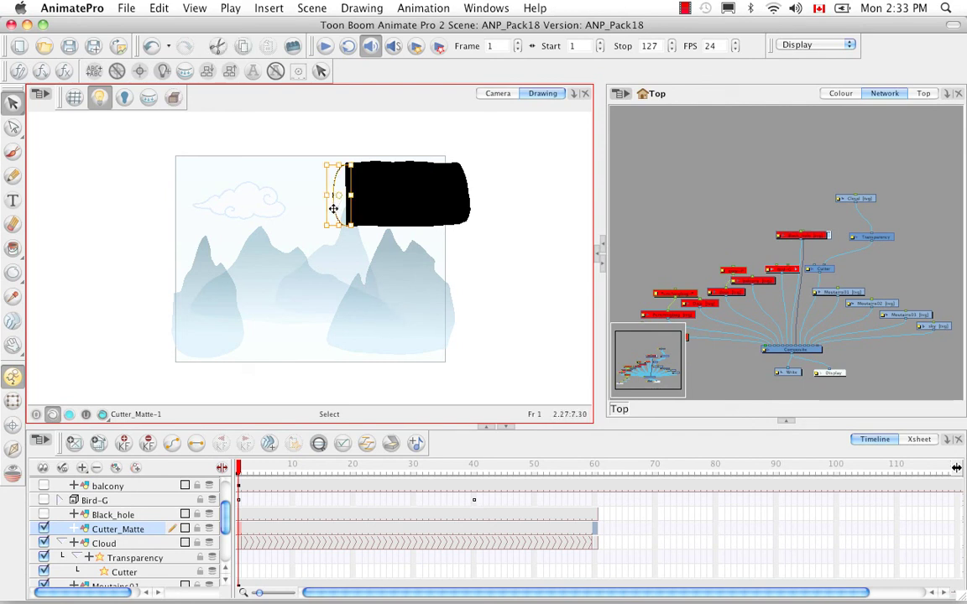
key("Delete")
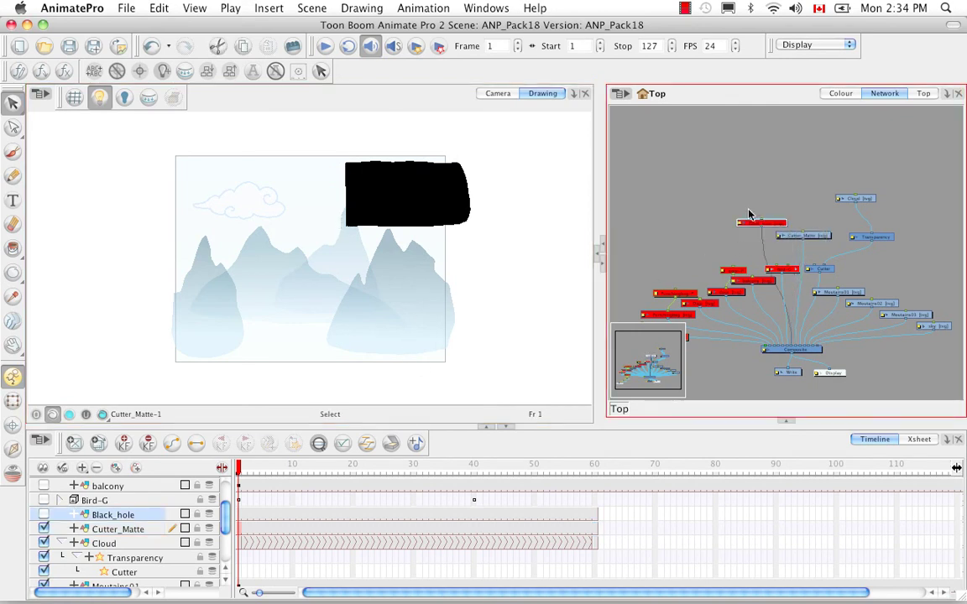
Move the Black_hole module aside, enable it and reorder its Composite connection so it sits behind the cloud and in front of the mountains
left_click_drag(792, 238, 693, 171)
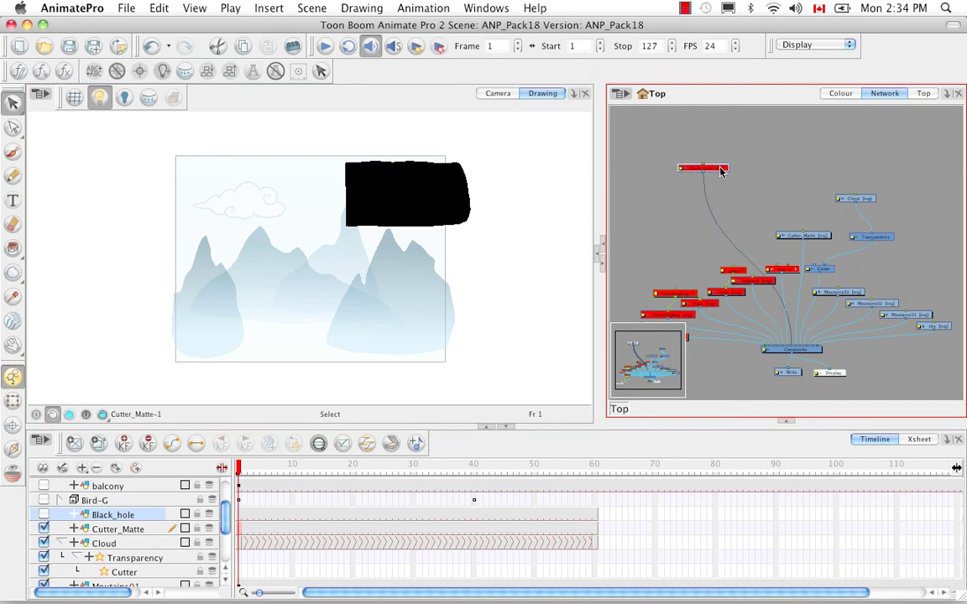
left_click(646, 149)
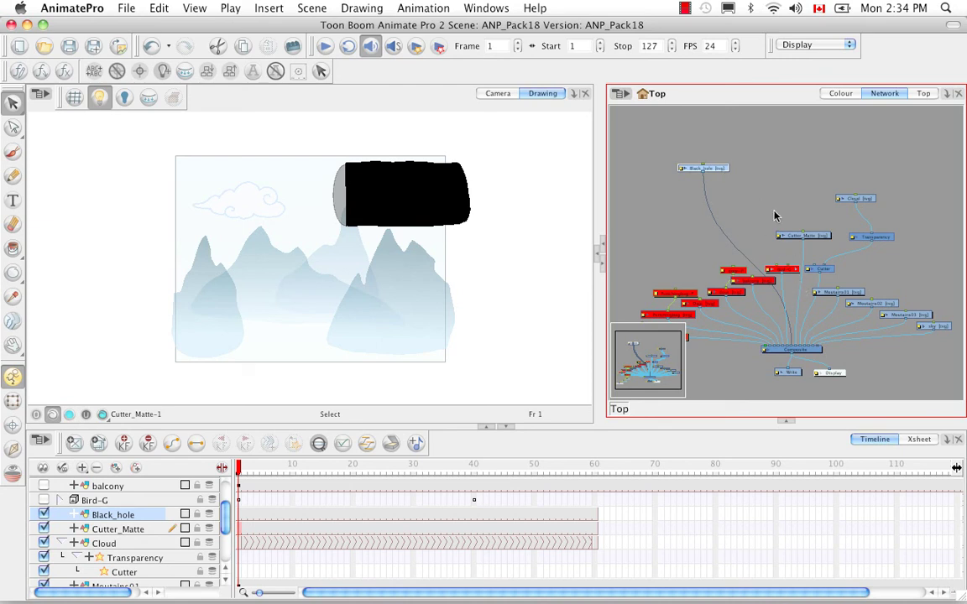
left_click(794, 349)
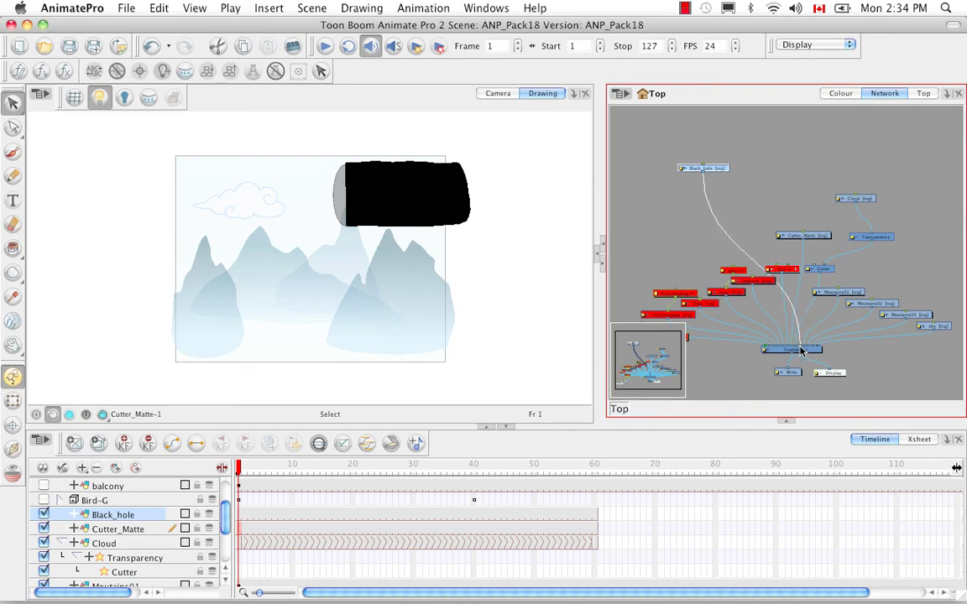
left_click_drag(802, 350, 799, 359)
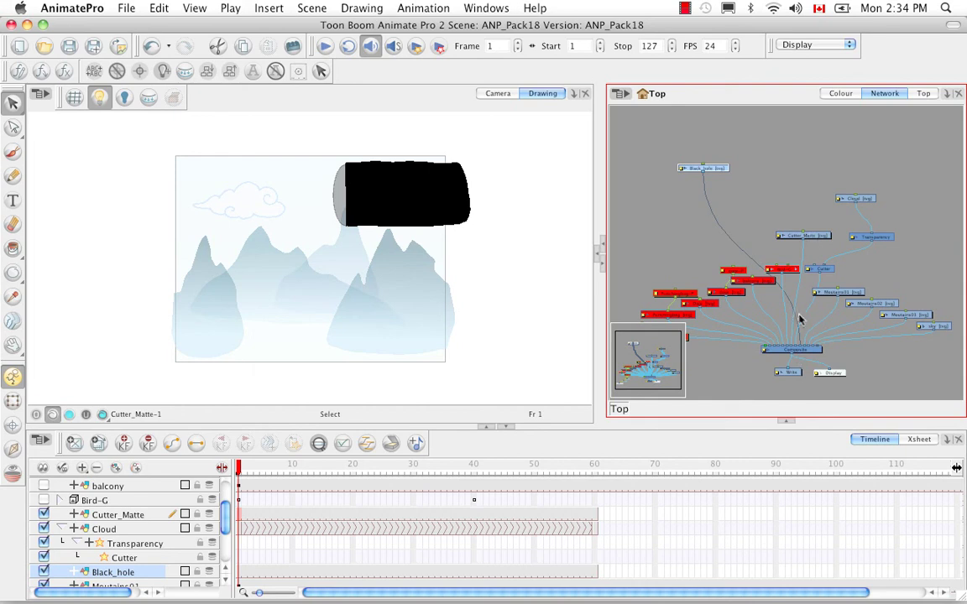
Reconnect Cutter_Matte from the Composite to the Cutter's matte port and check the cloud's cut in the Camera view up to frame 57
left_click(804, 237)
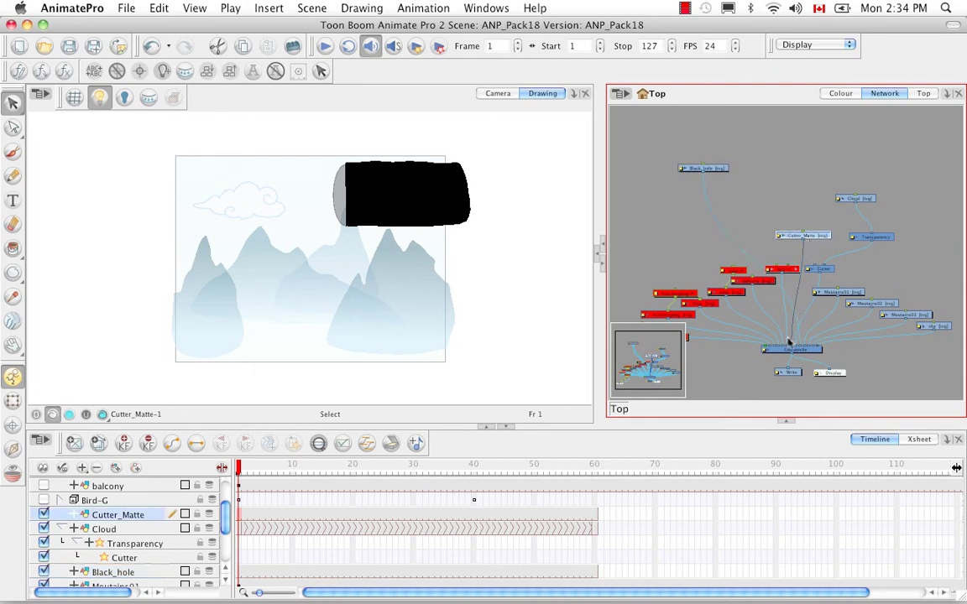
left_click_drag(791, 348, 815, 270)
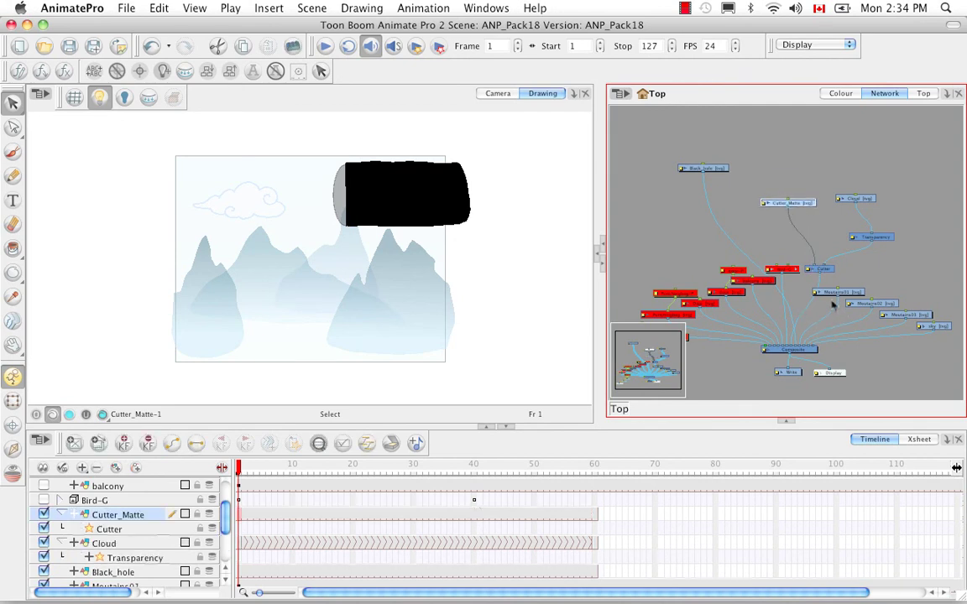
left_click(498, 93)
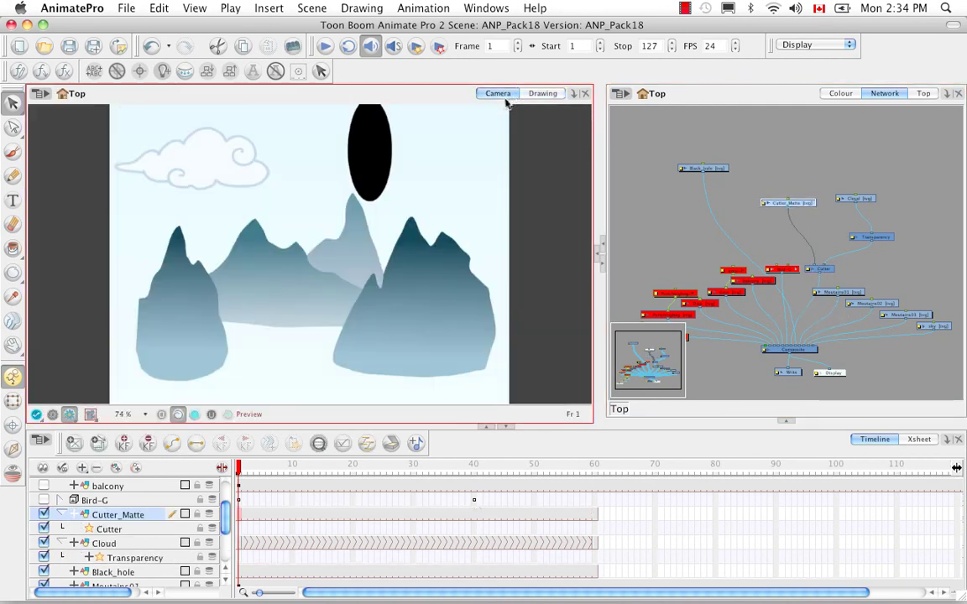
left_click_drag(241, 467, 468, 469)
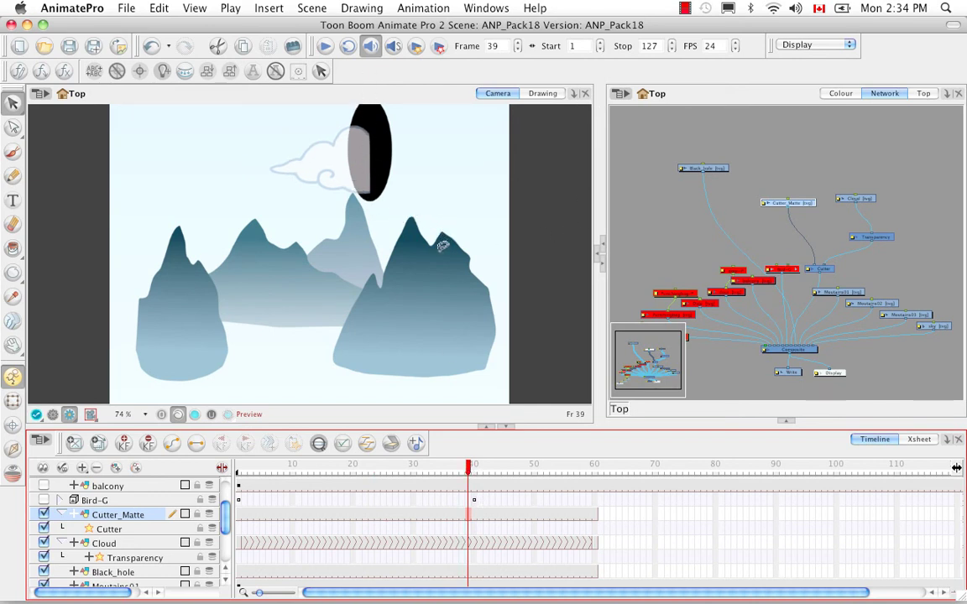
left_click_drag(470, 474, 576, 474)
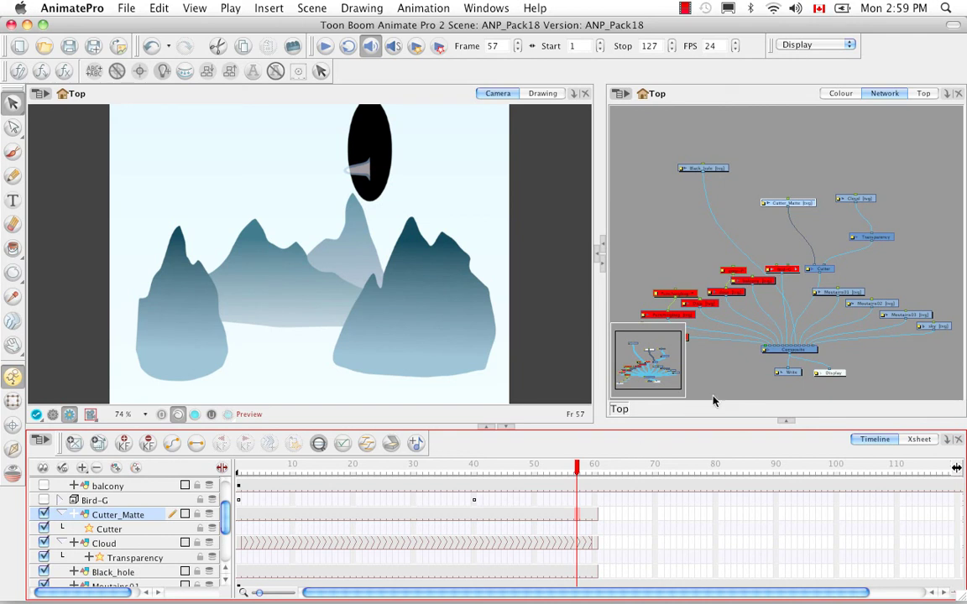
Turn on Inverted in the Cutter's layer properties and check the cloud at frame 42 in an enlarged Camera view
double_click(809, 272)
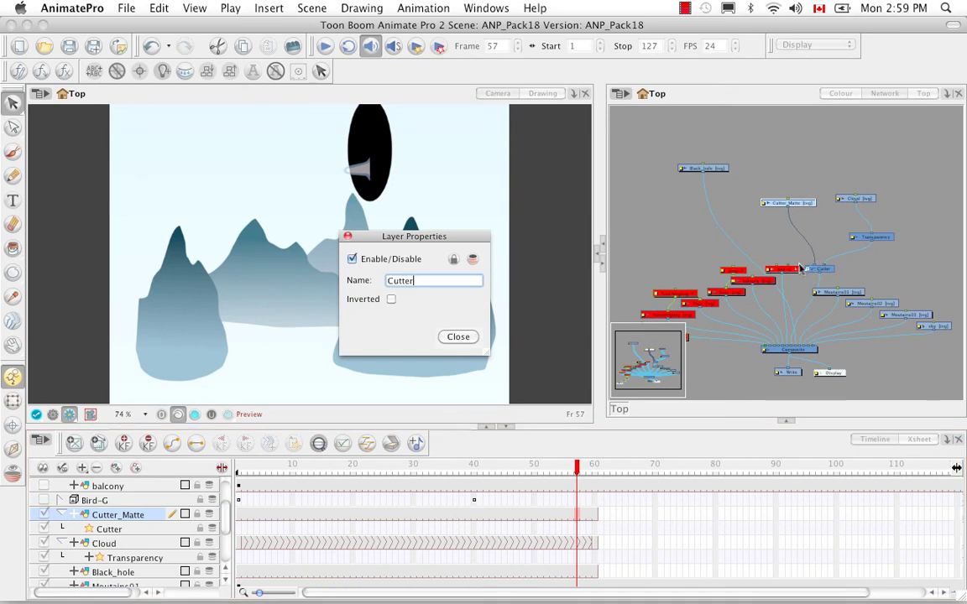
left_click_drag(449, 237, 686, 224)
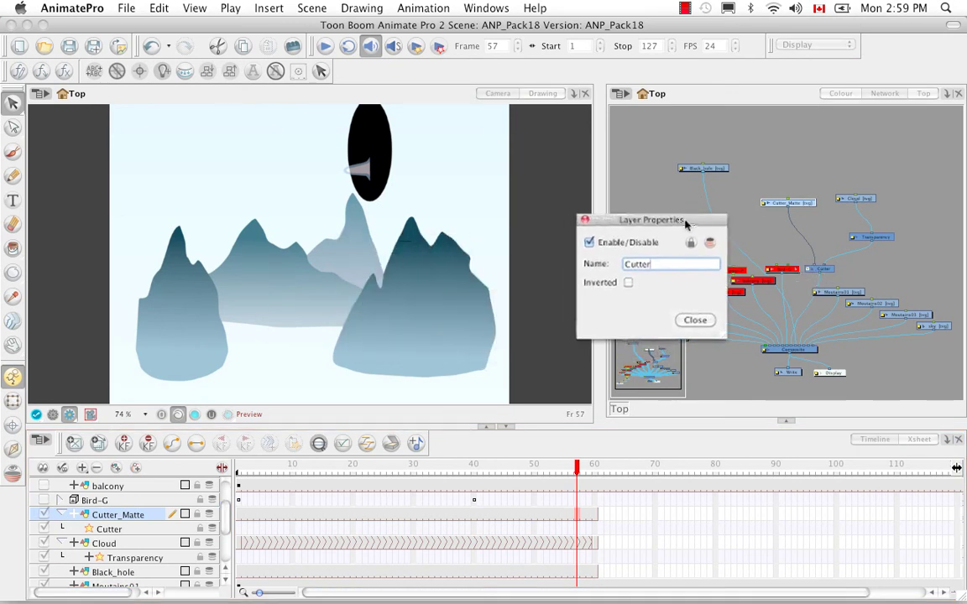
left_click(629, 284)
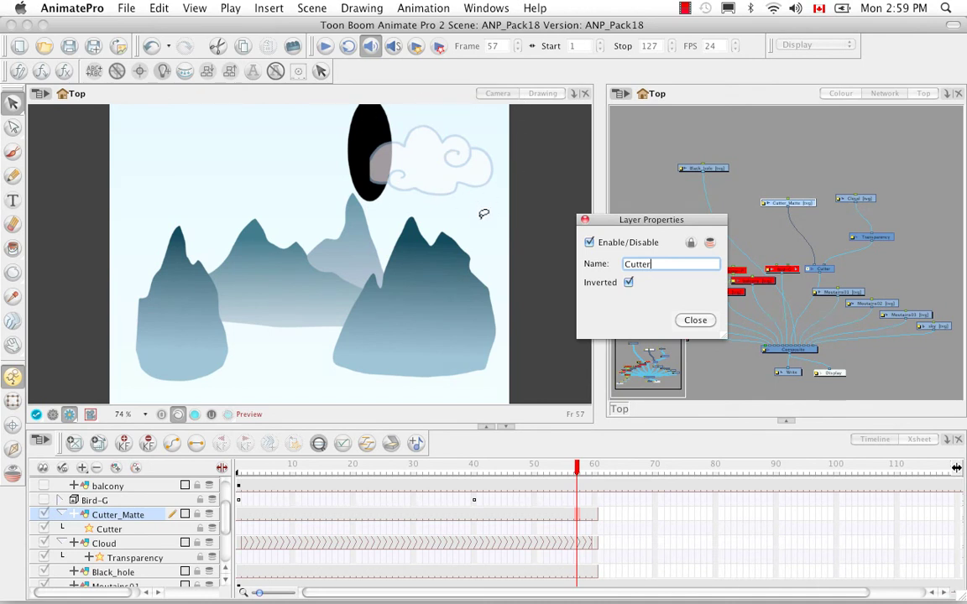
left_click_drag(577, 469, 485, 470)
left_click_drag(437, 427, 436, 504)
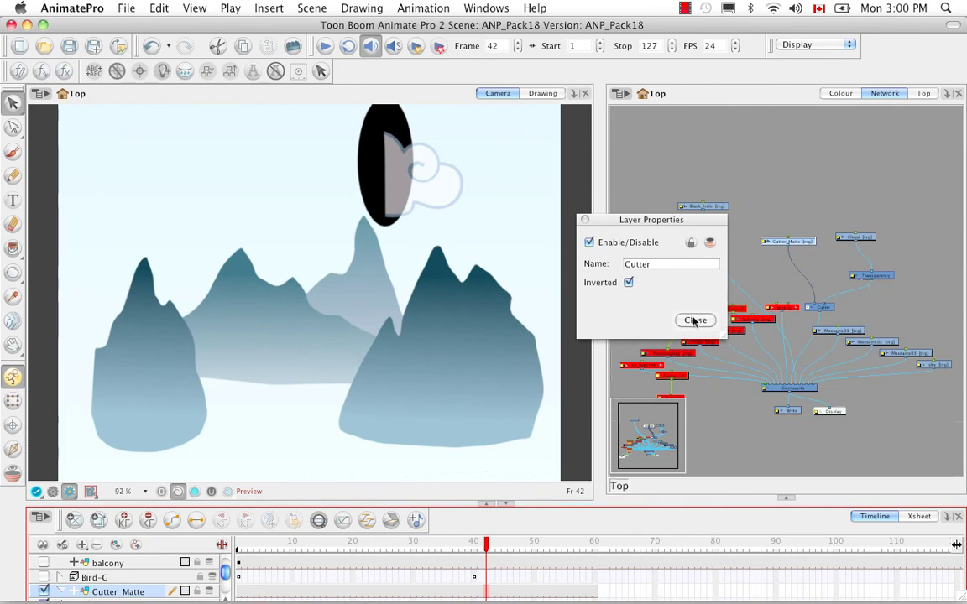
left_click(694, 321)
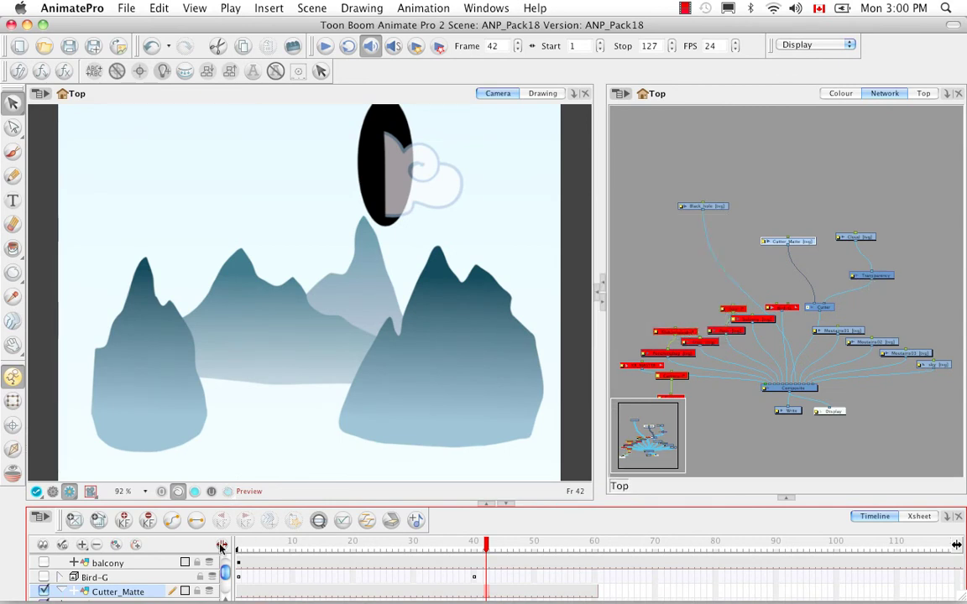
Show the Cutter_Matte drawing in the Drawing view
left_click(542, 93)
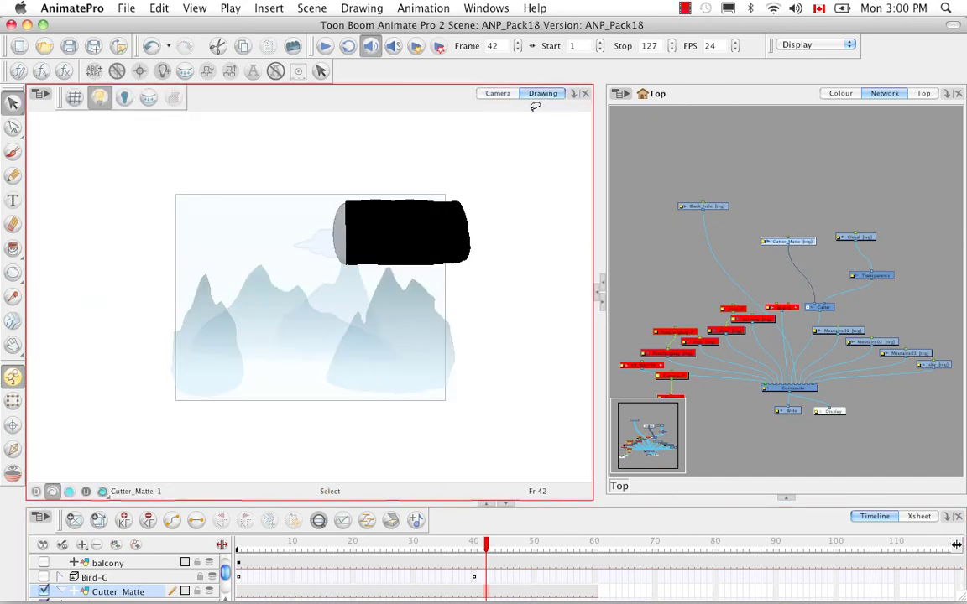